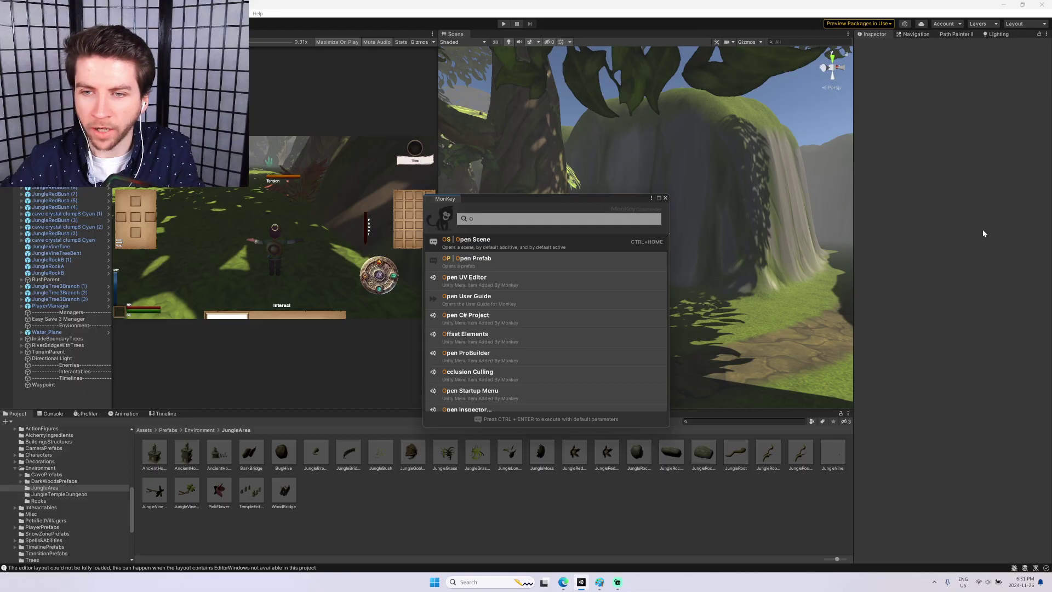
Open the title-menu scene and play-test it, entering the jungle level through CheatLoad.
key("Return")
key("Tab")
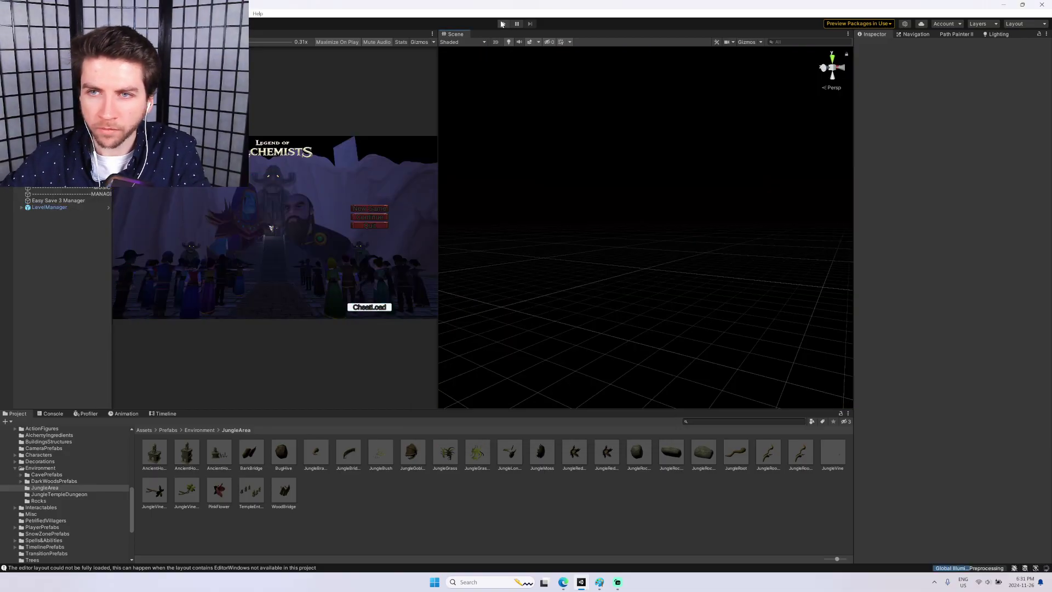
left_click(502, 24)
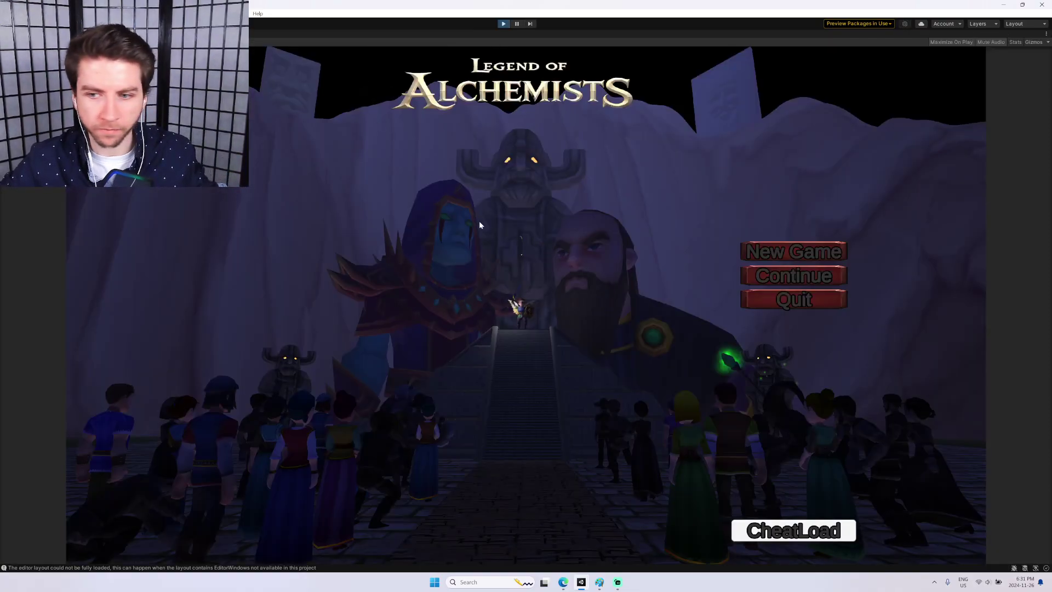
left_click(813, 531)
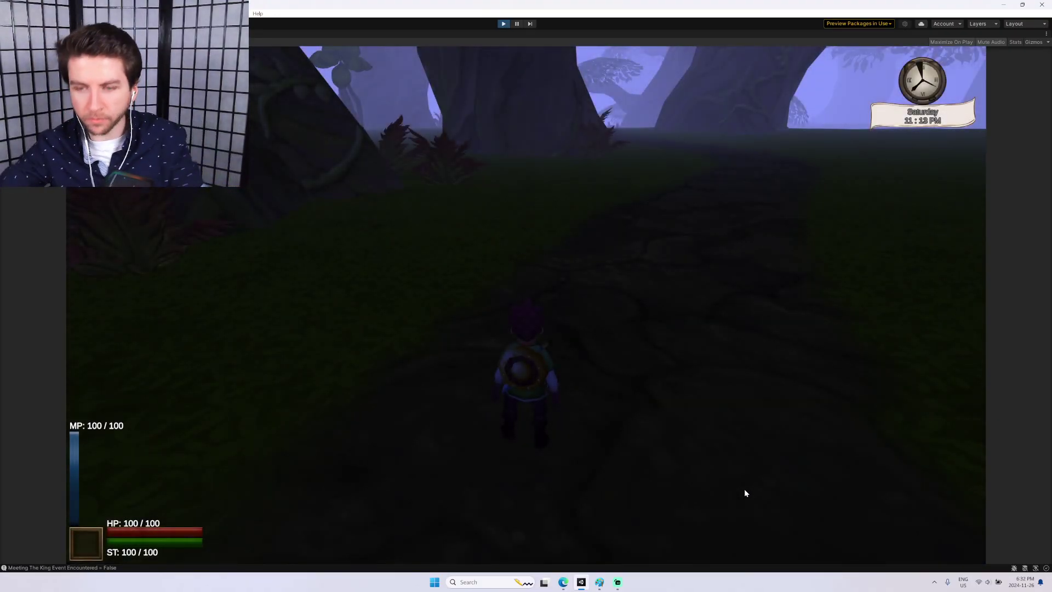
Run the character along the dark jungle path and inspect the large trees, fog and night lighting around it.
key("w")
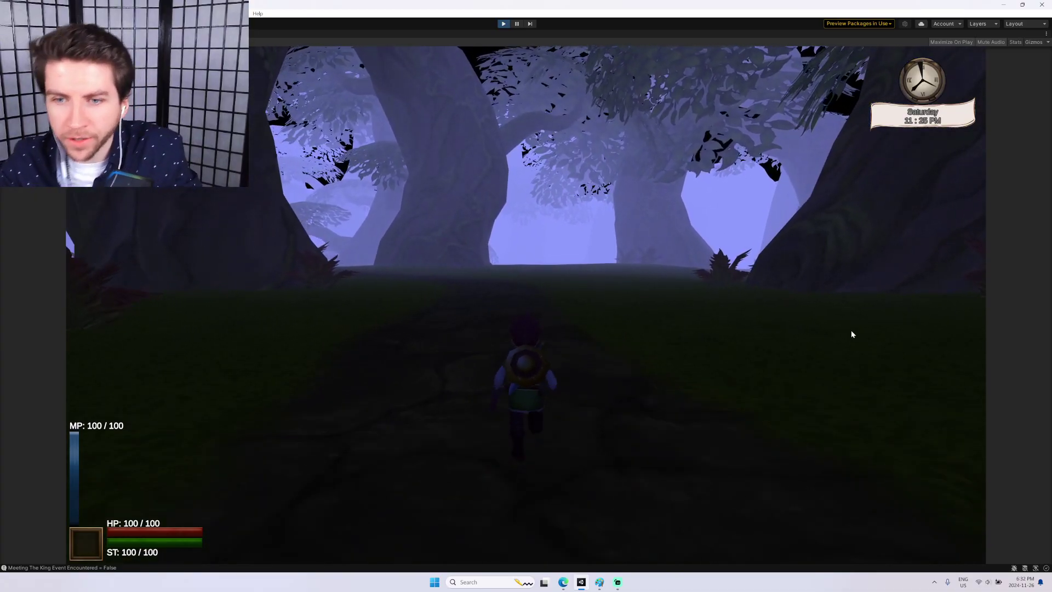
key("a")
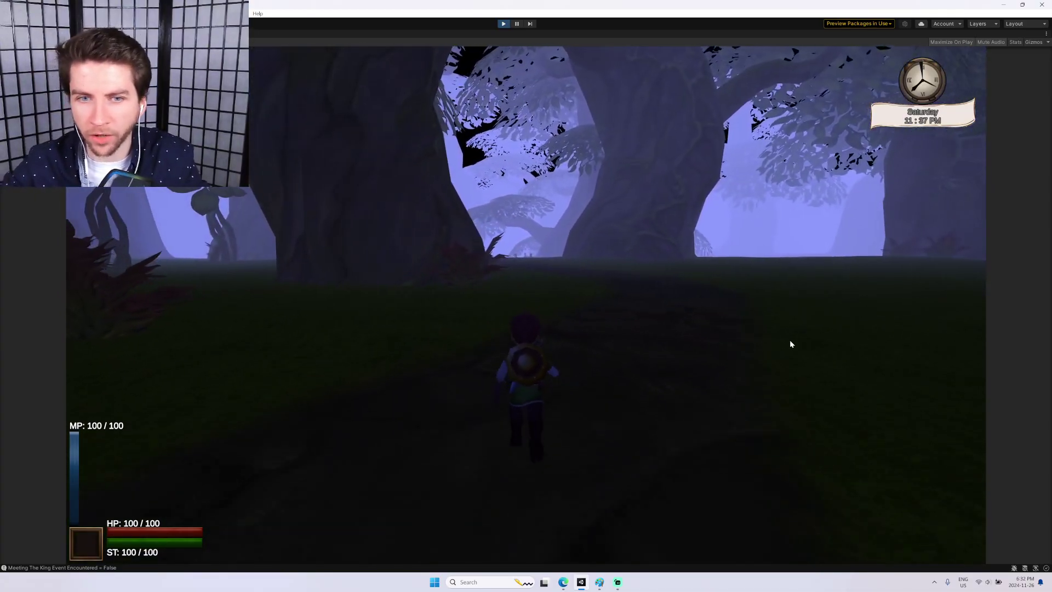
key("d")
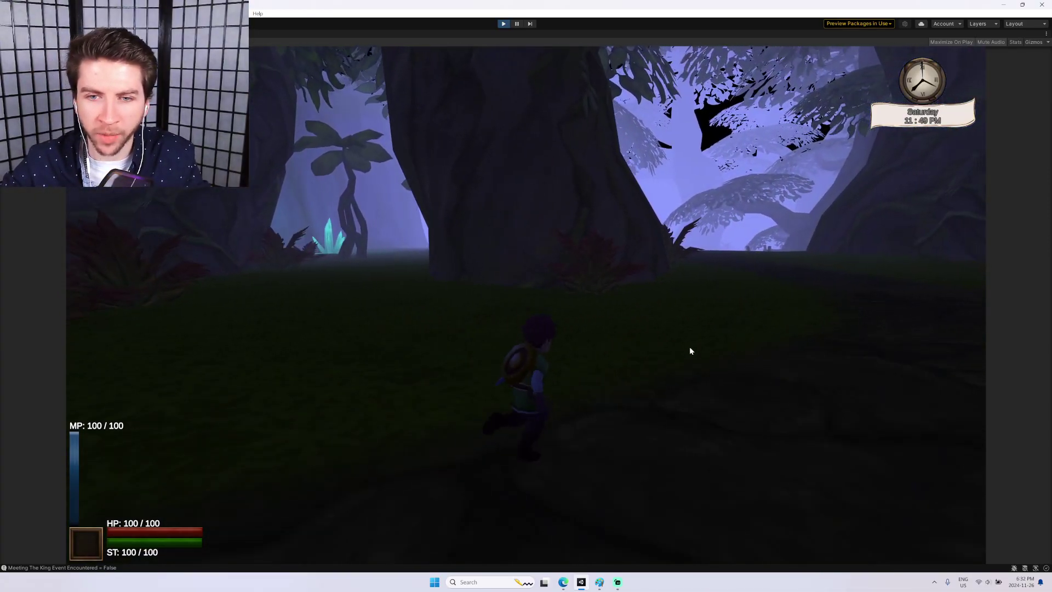
key("w")
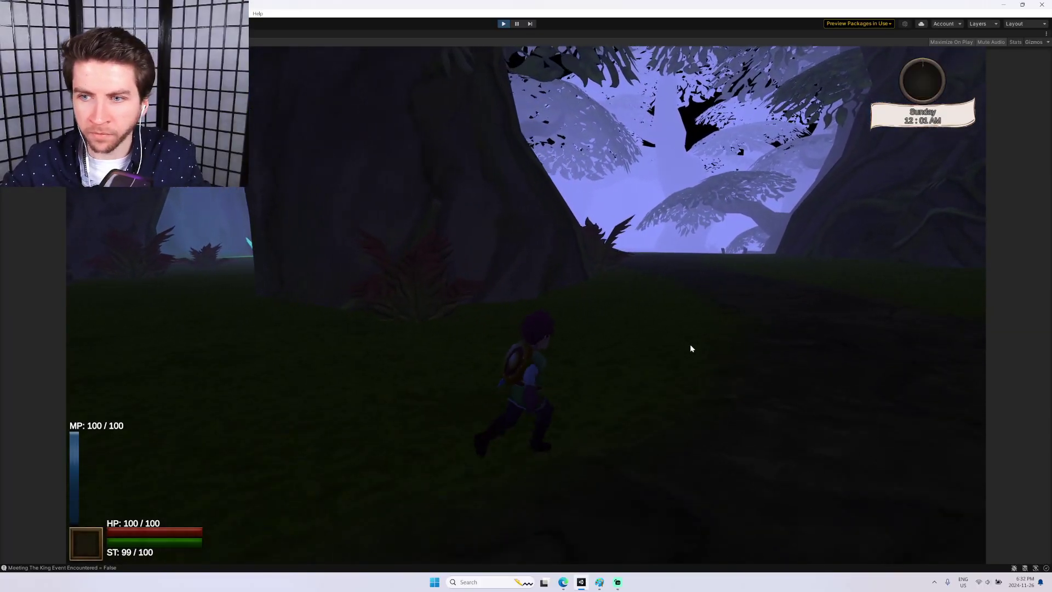
key("w")
key("w")
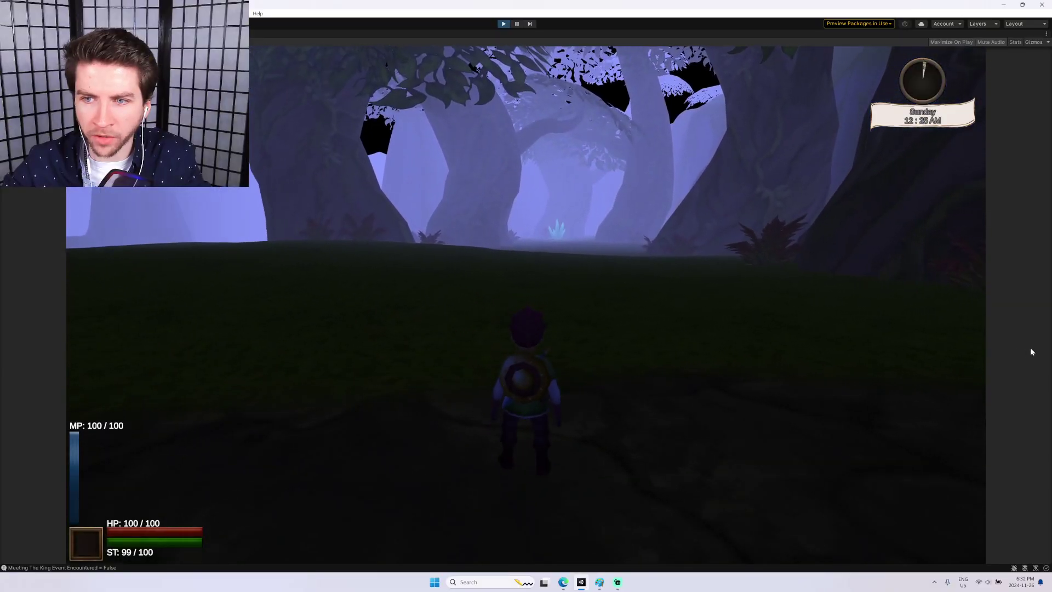
key("d")
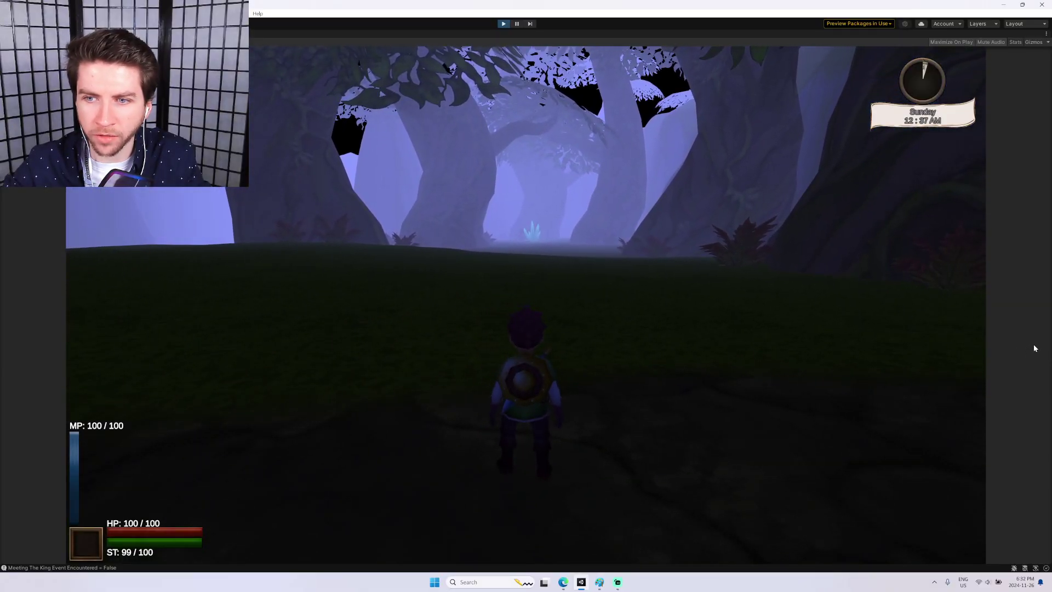
key("s")
key("w")
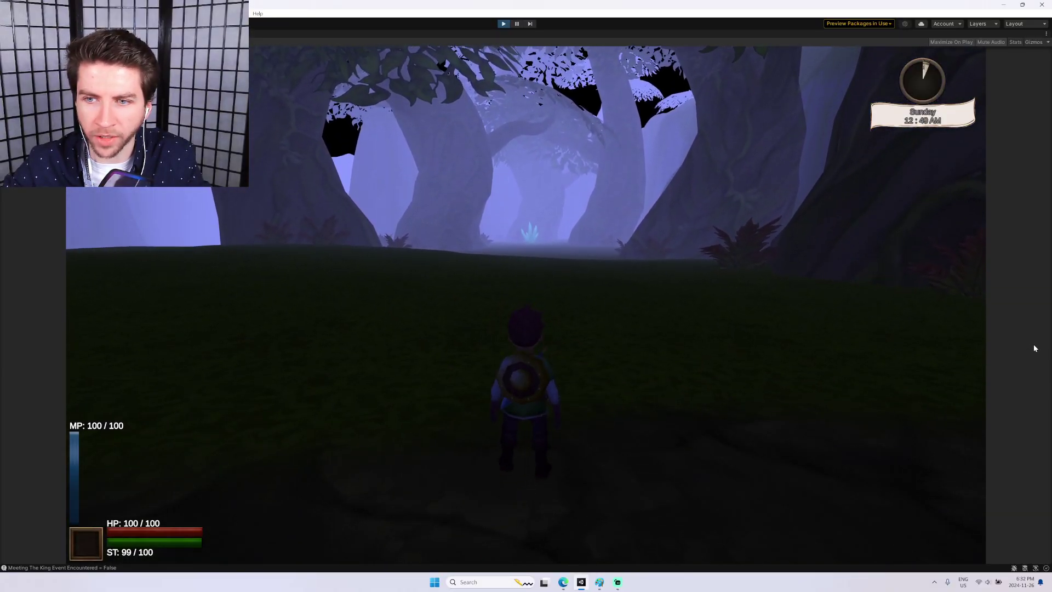
key("a")
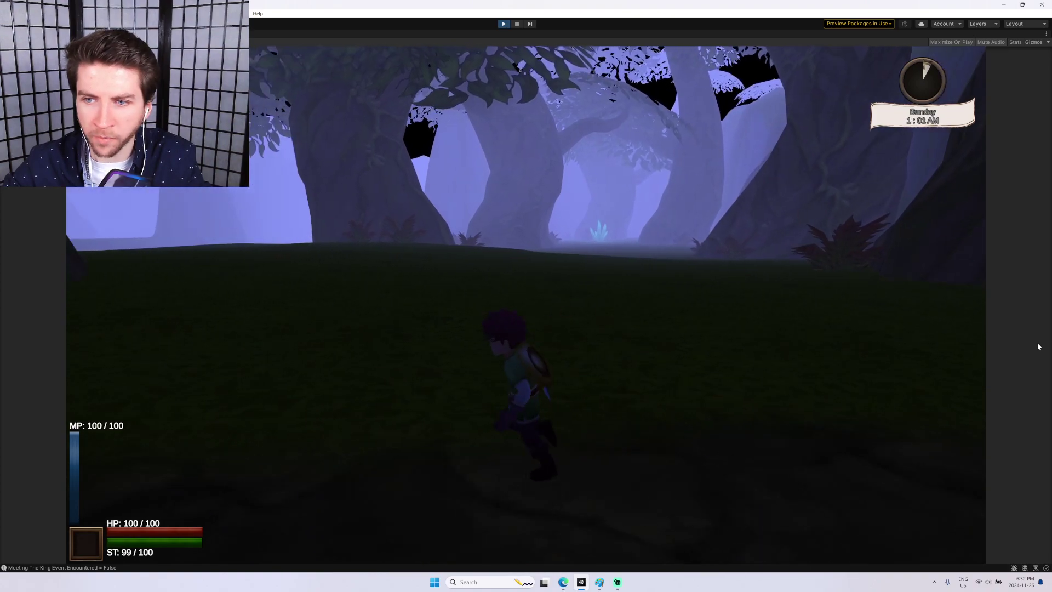
Run past the cyan crystal and palm-like plants, following the path towards the wooden bridge.
key("w")
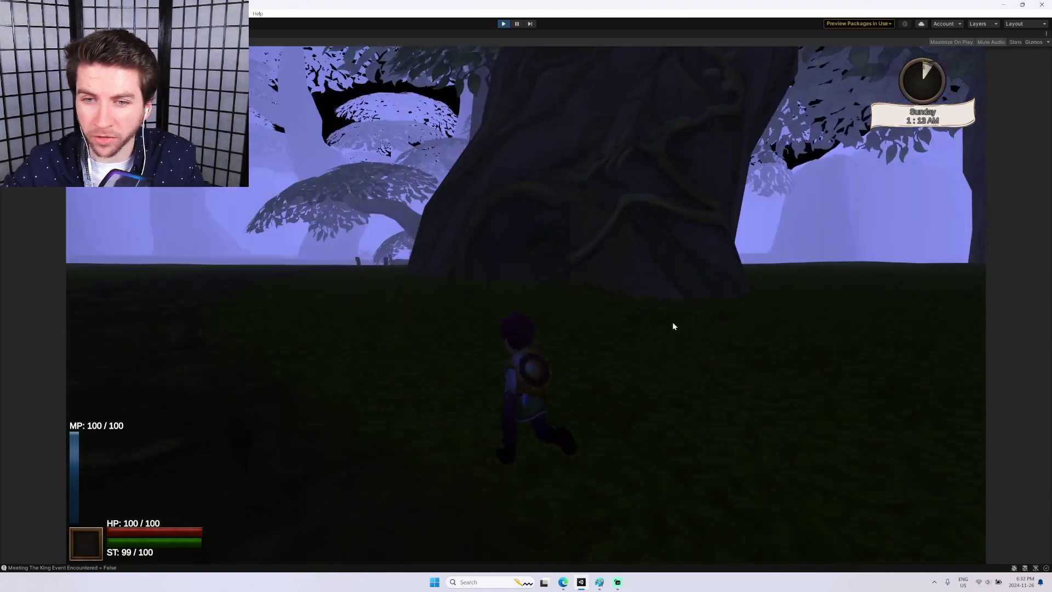
key("w")
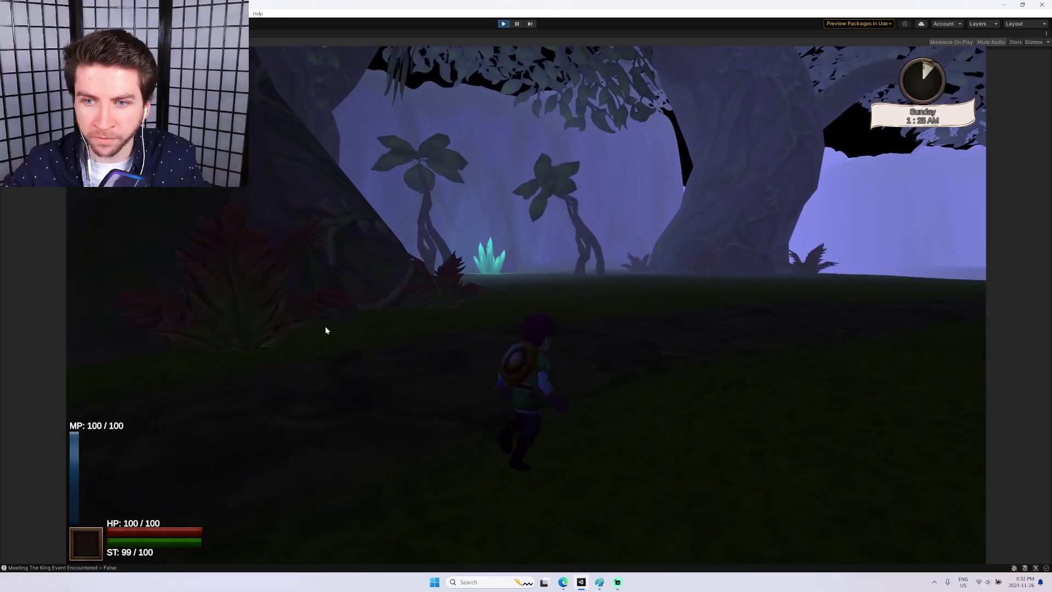
key("w")
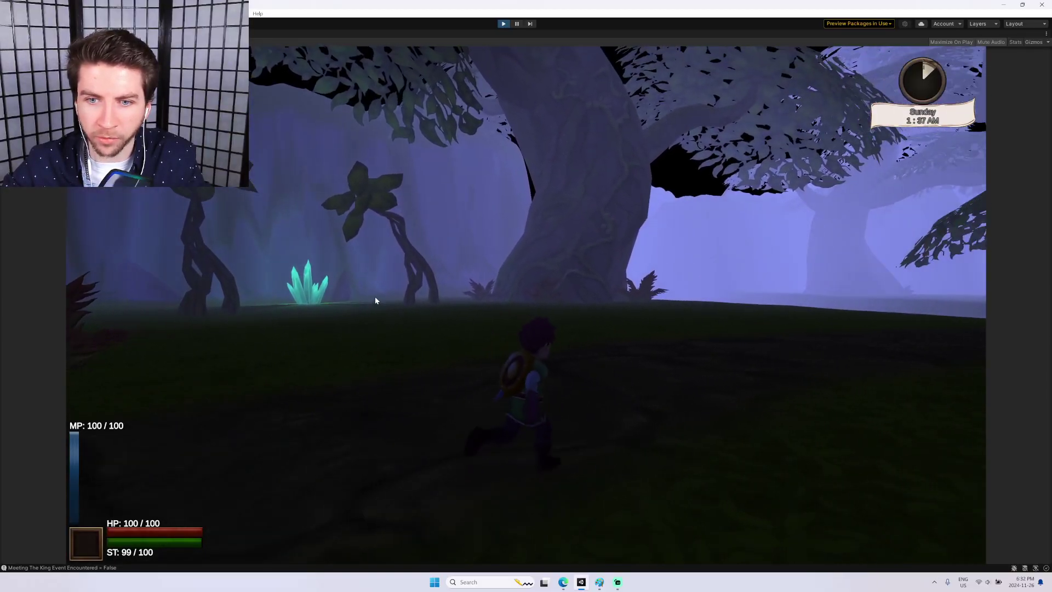
key("w")
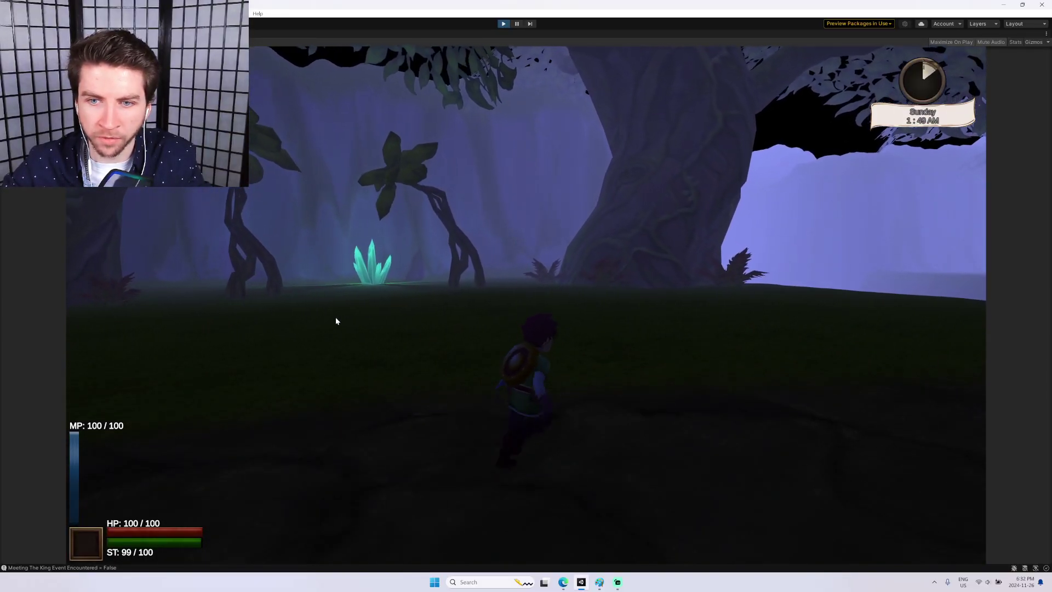
key("w")
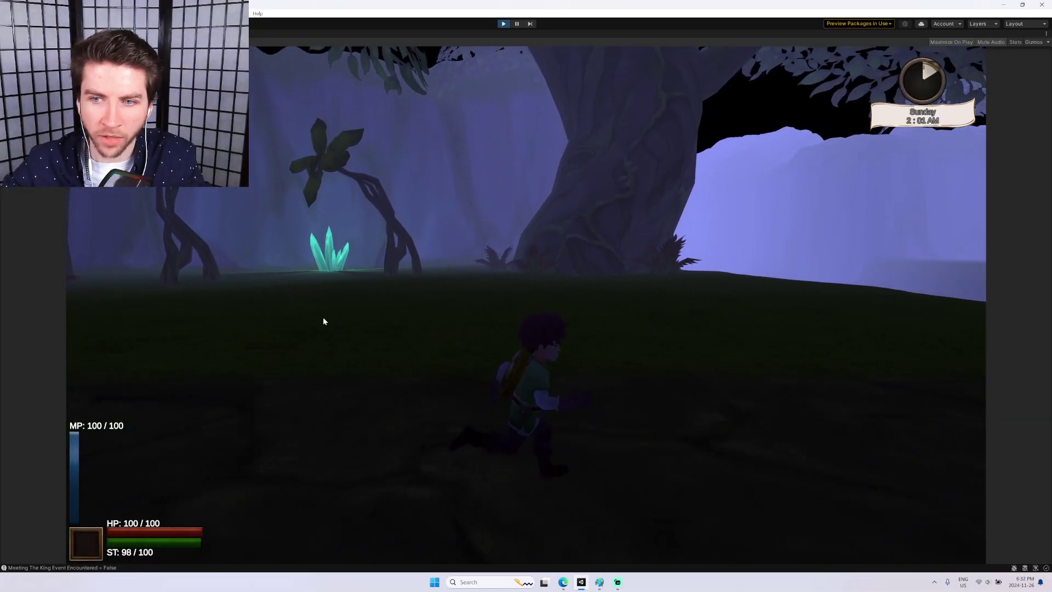
key("w")
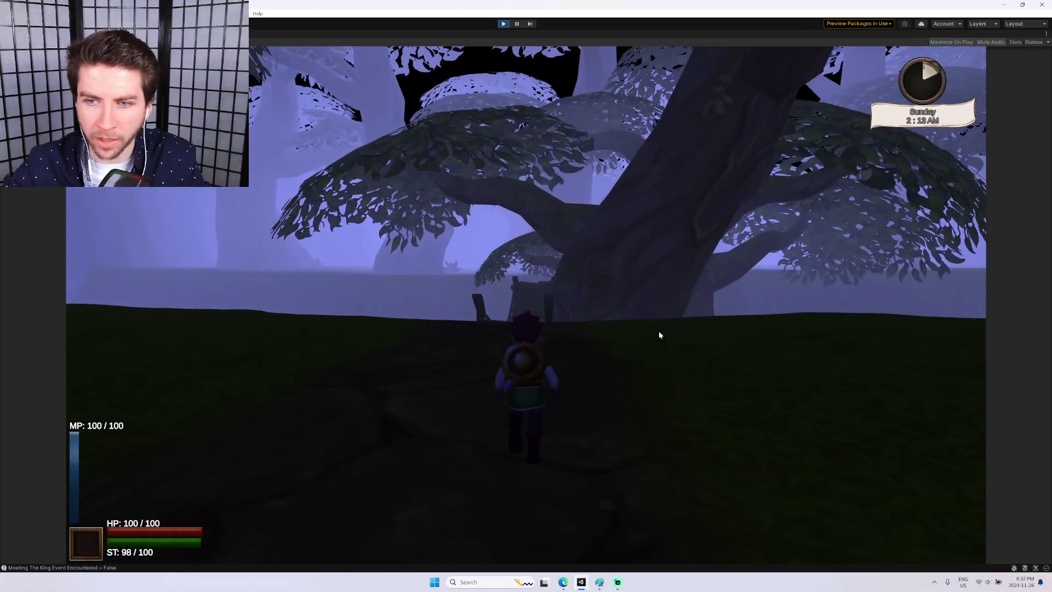
Cross the first rope bridge and inspect the wooden walkway around the giant tree in the river.
key("w")
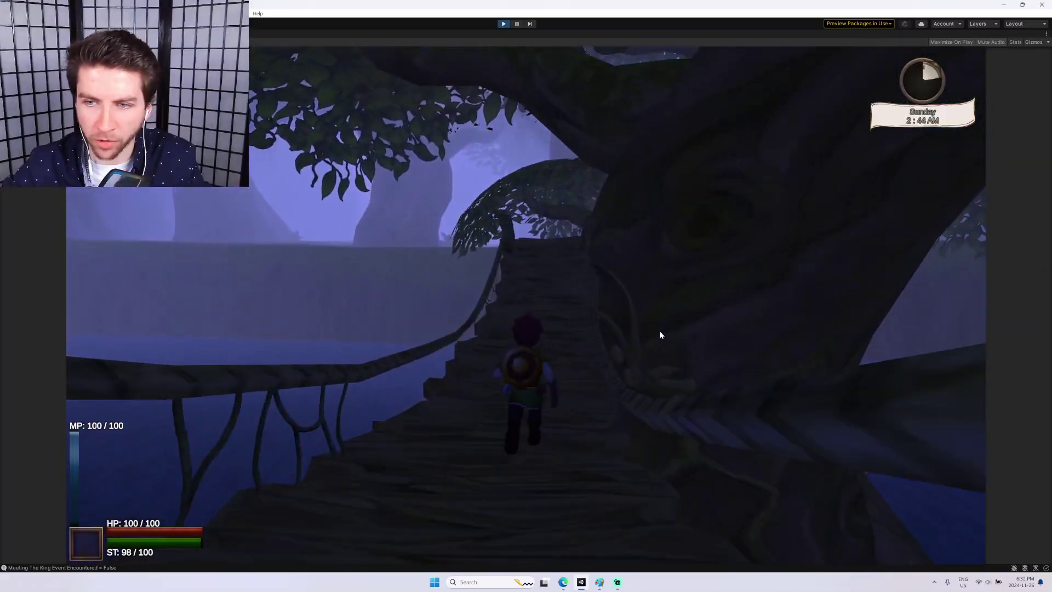
key("w")
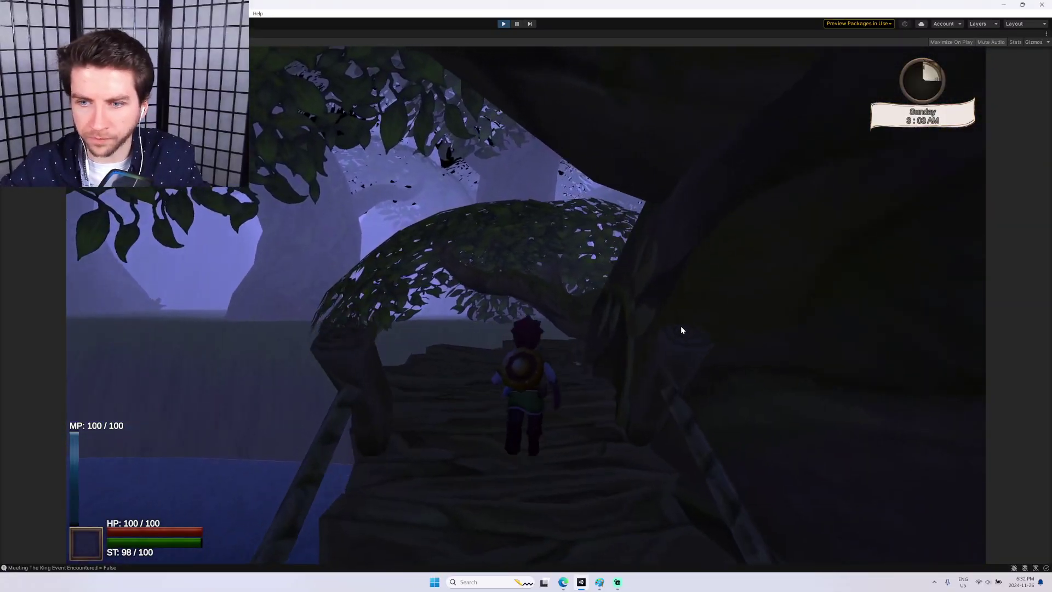
key("w")
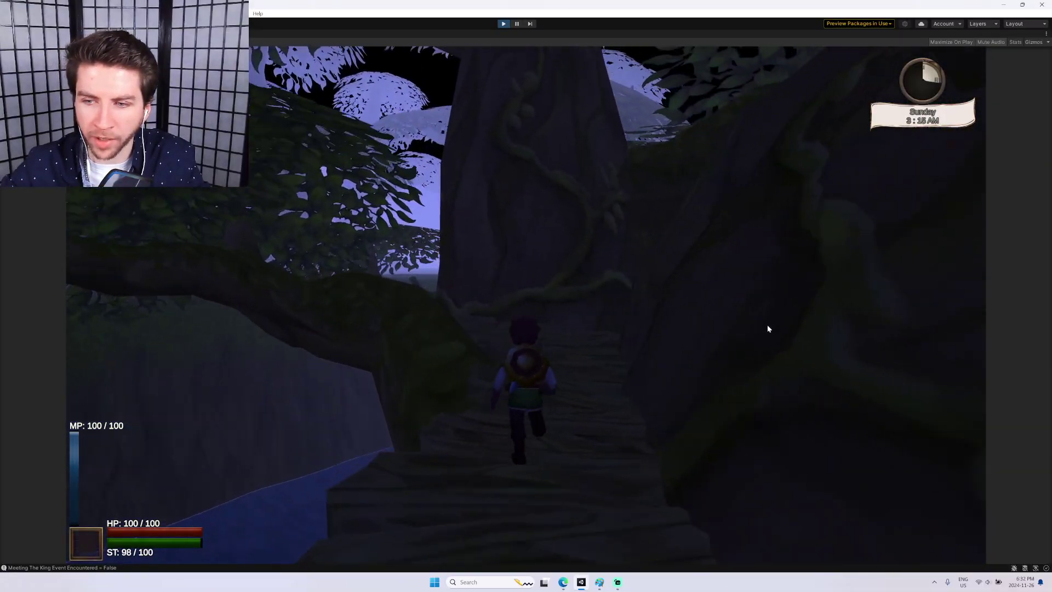
key("w")
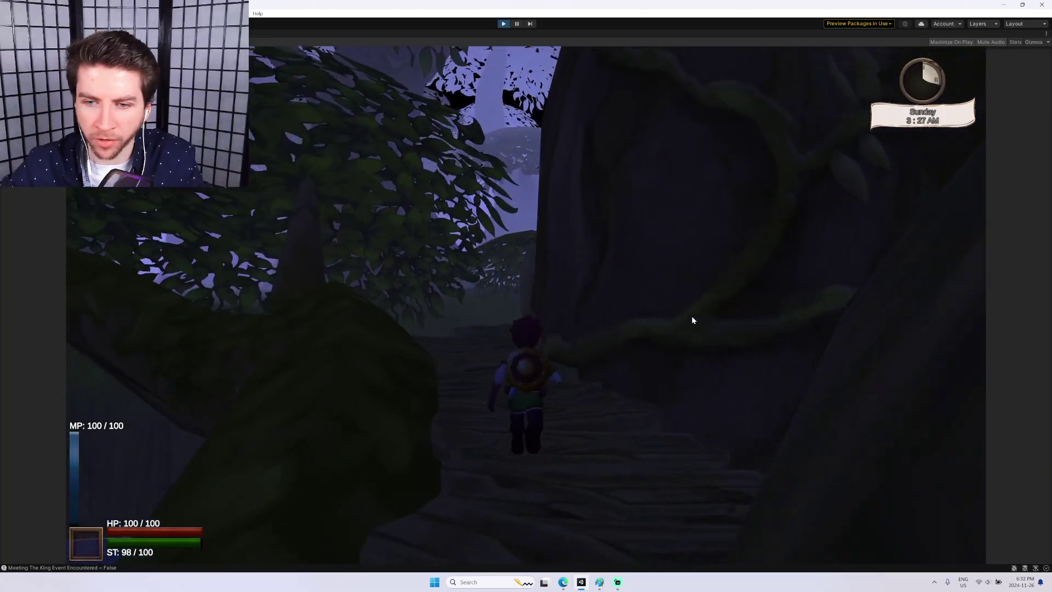
key("w")
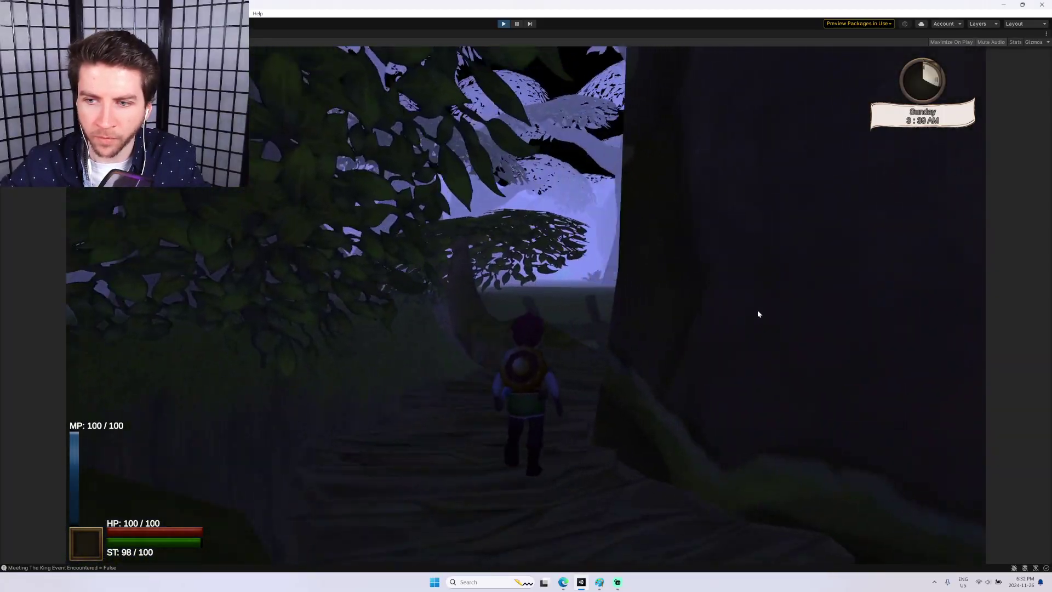
key("w")
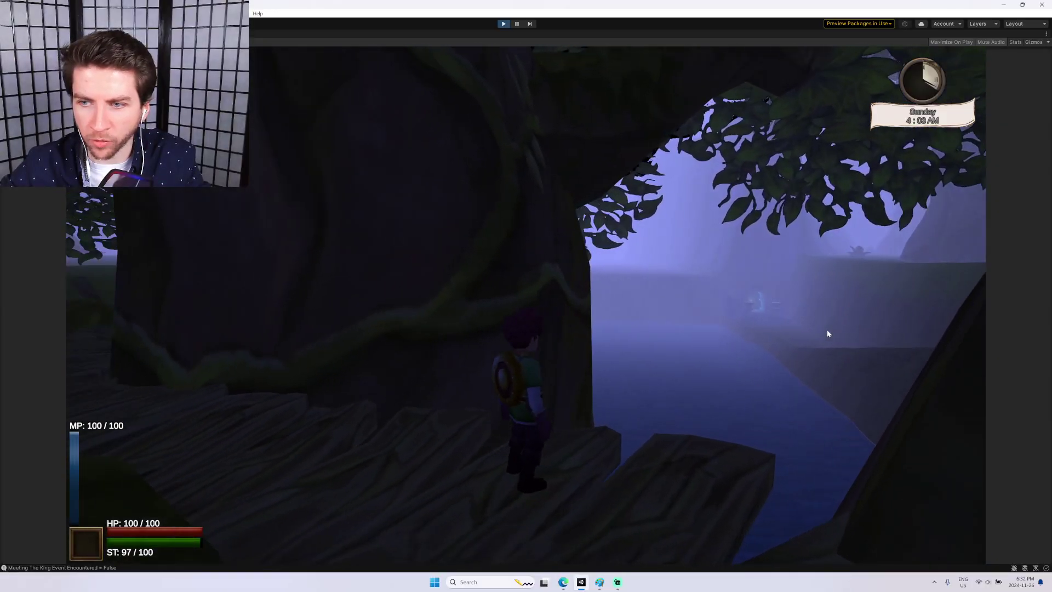
View the river from the tree walkway, and cross the second rope bridge to the opposite bank.
key("w")
key("w")
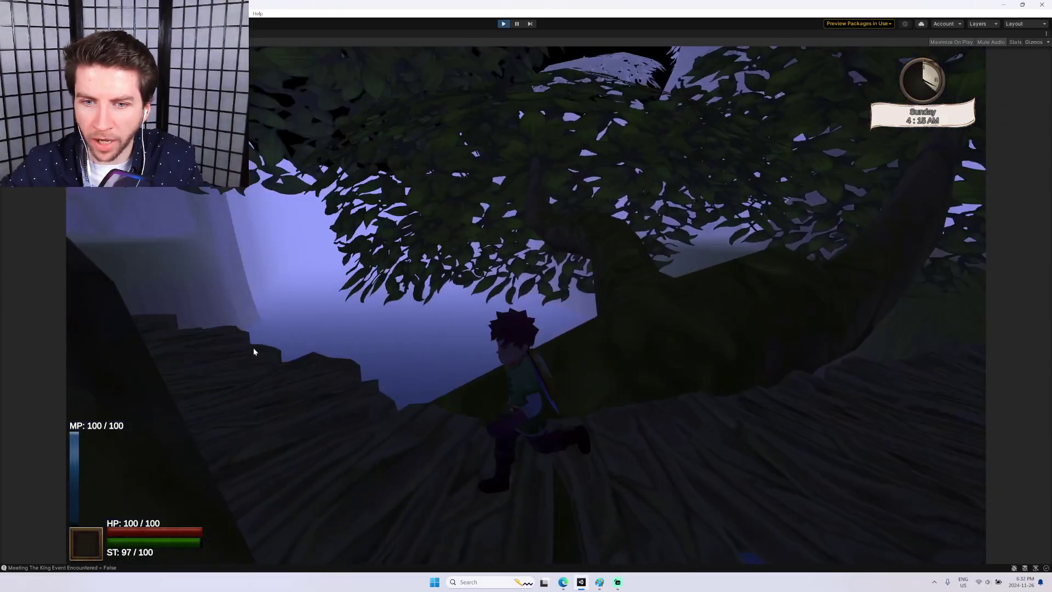
key("w")
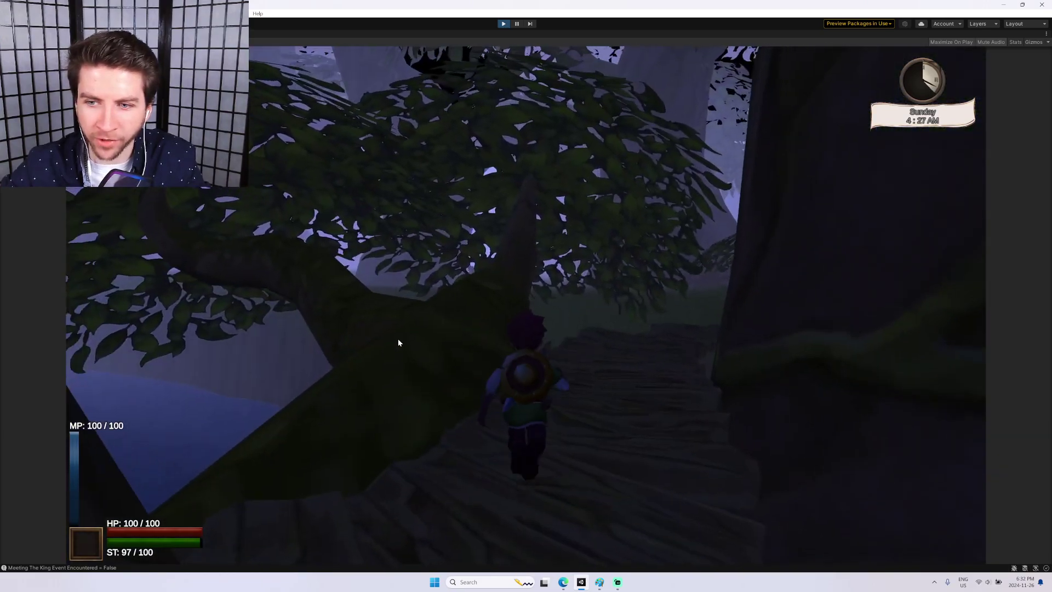
key("w")
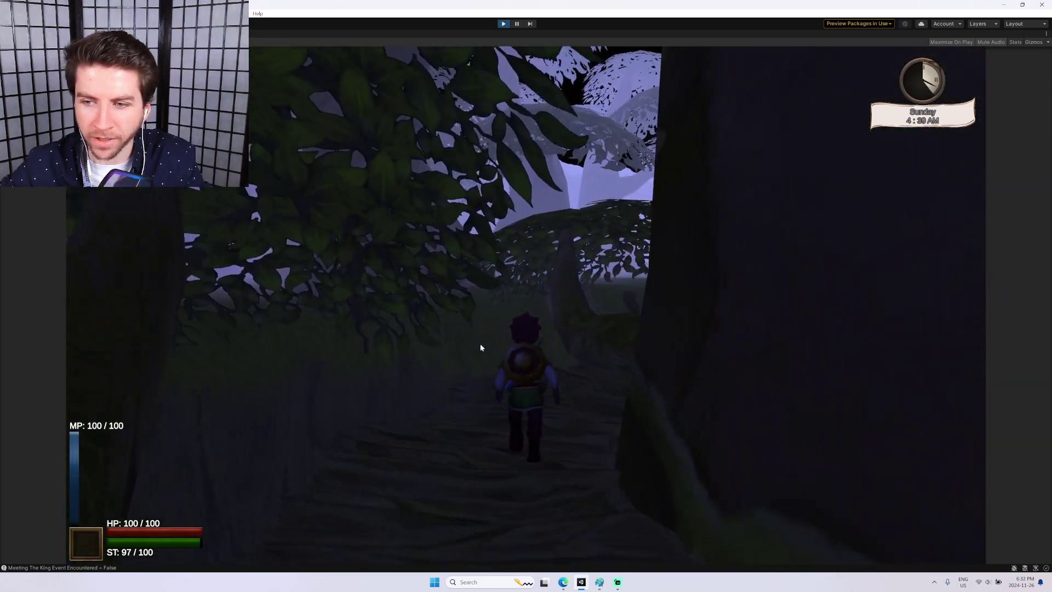
key("w")
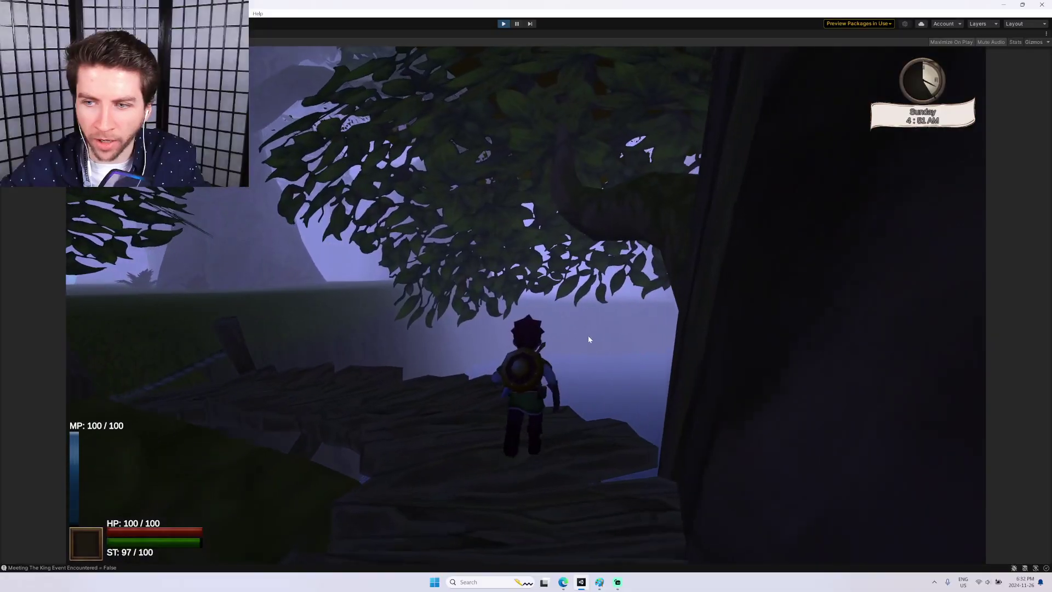
key("w")
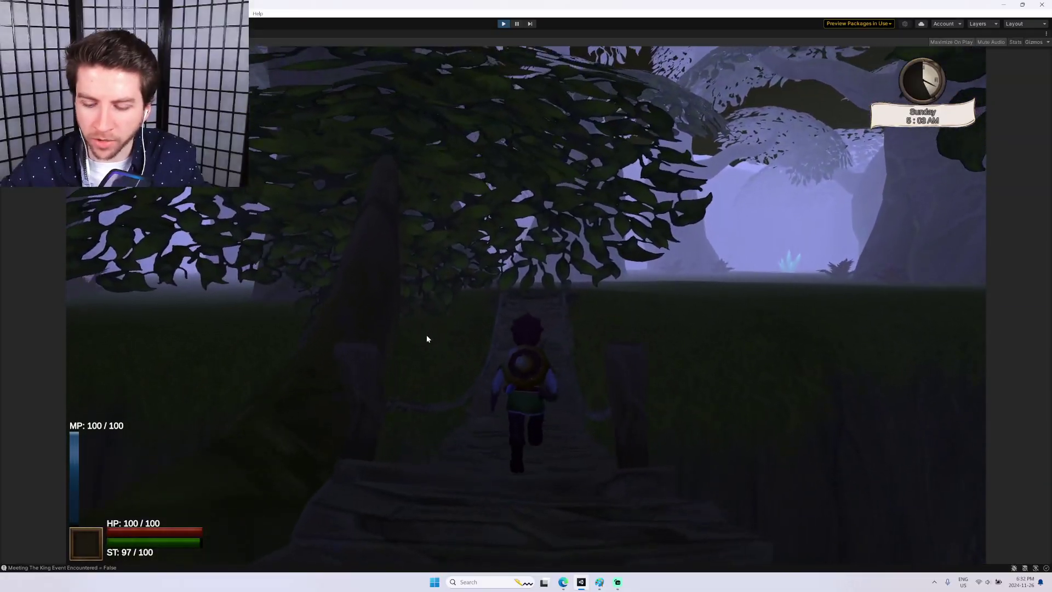
key("w")
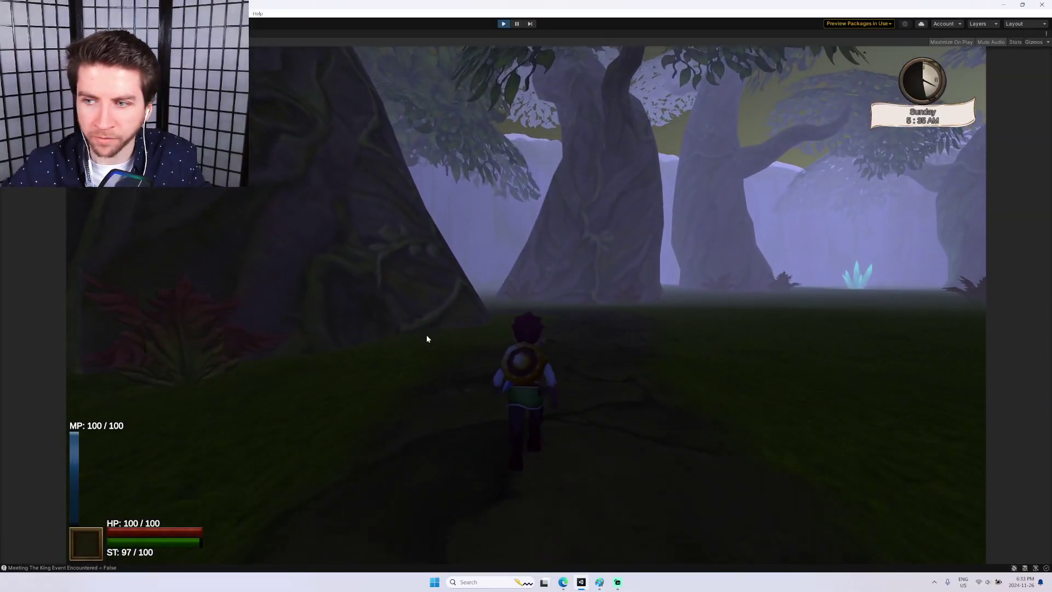
Explore the forest beyond the bridge with a low camera, examining the tree canopies and cliffs as day breaks.
key("w")
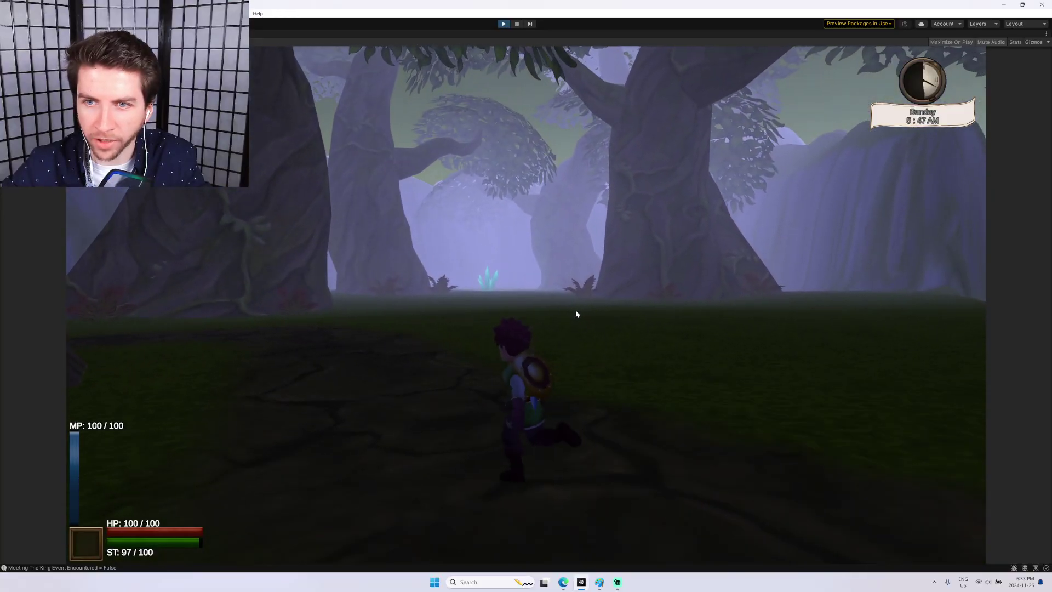
key("w")
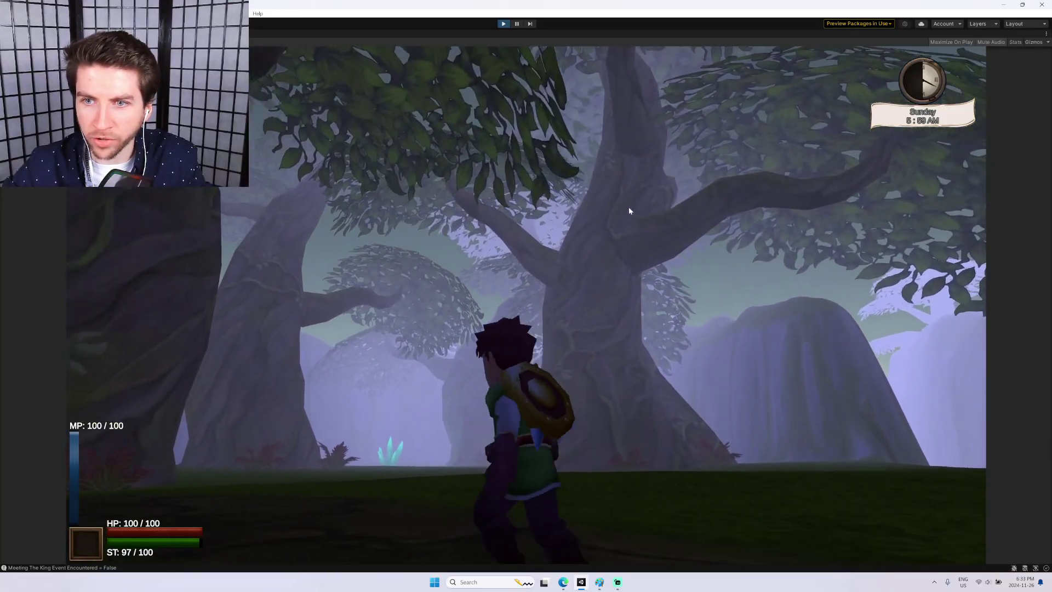
key("w")
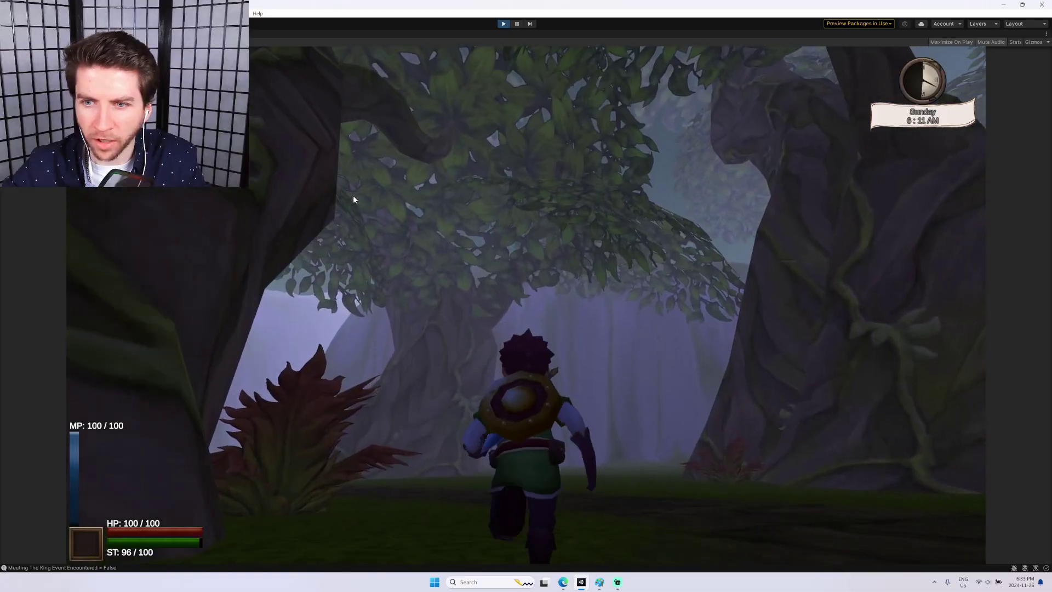
key("w")
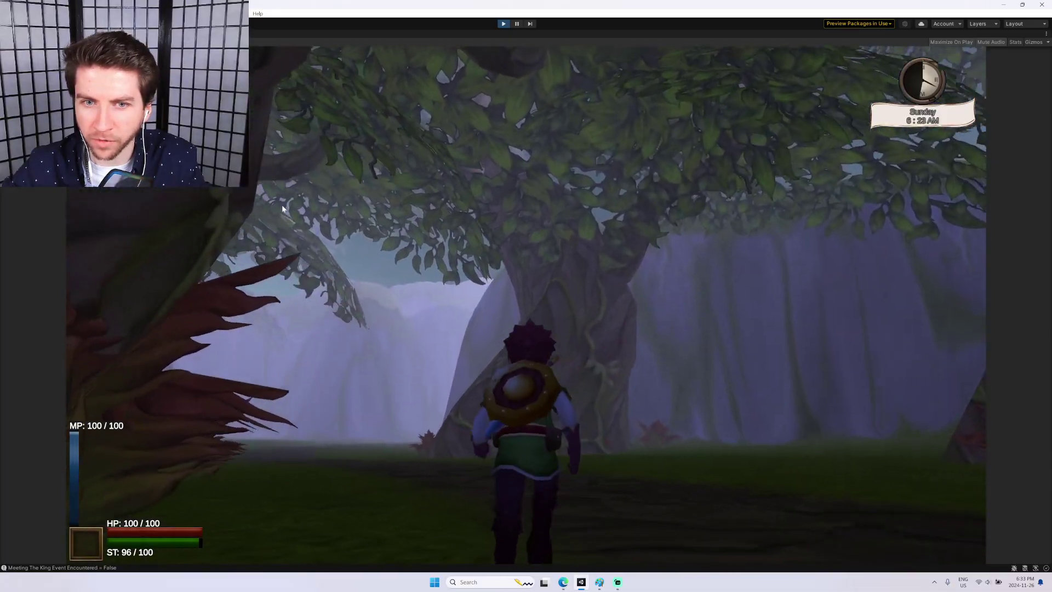
key("w")
key("d")
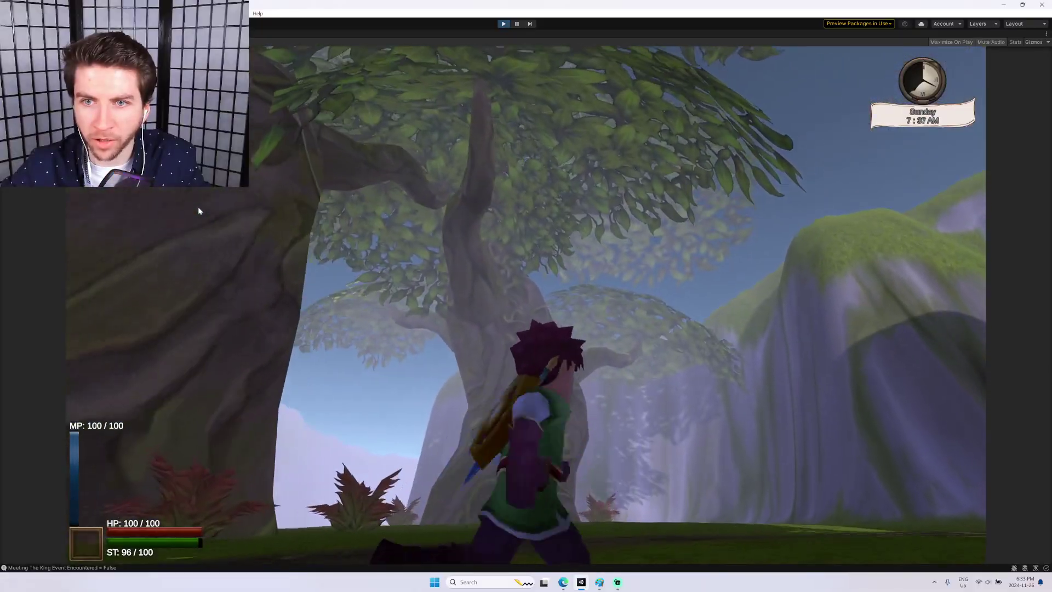
key("w")
key("w")
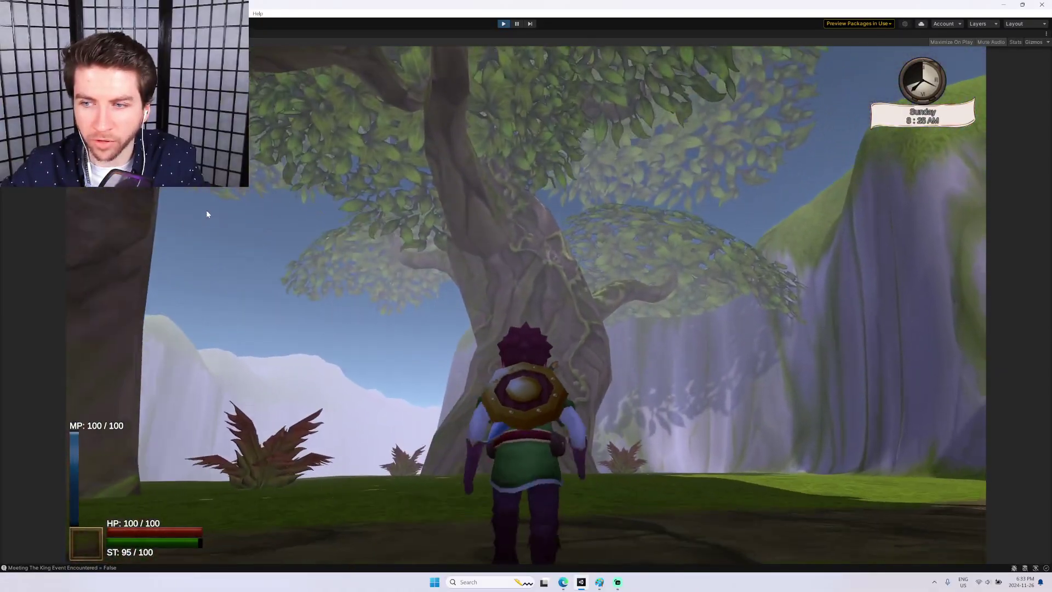
Run past the vine-covered giant tree and along the cliffs, examining the trunks and canopies by day.
key("d")
key("d")
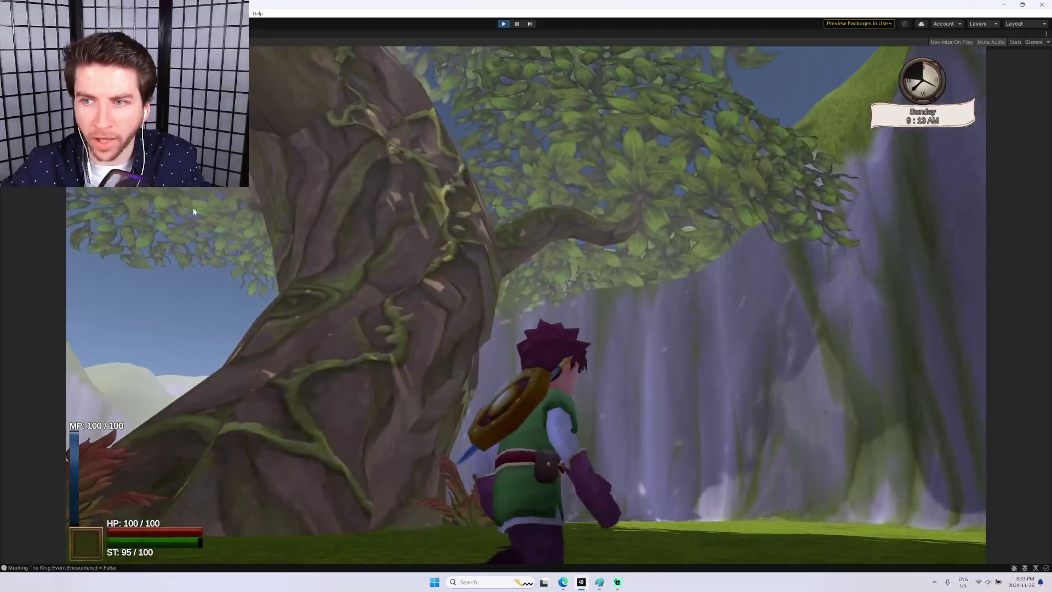
key("w")
key("w")
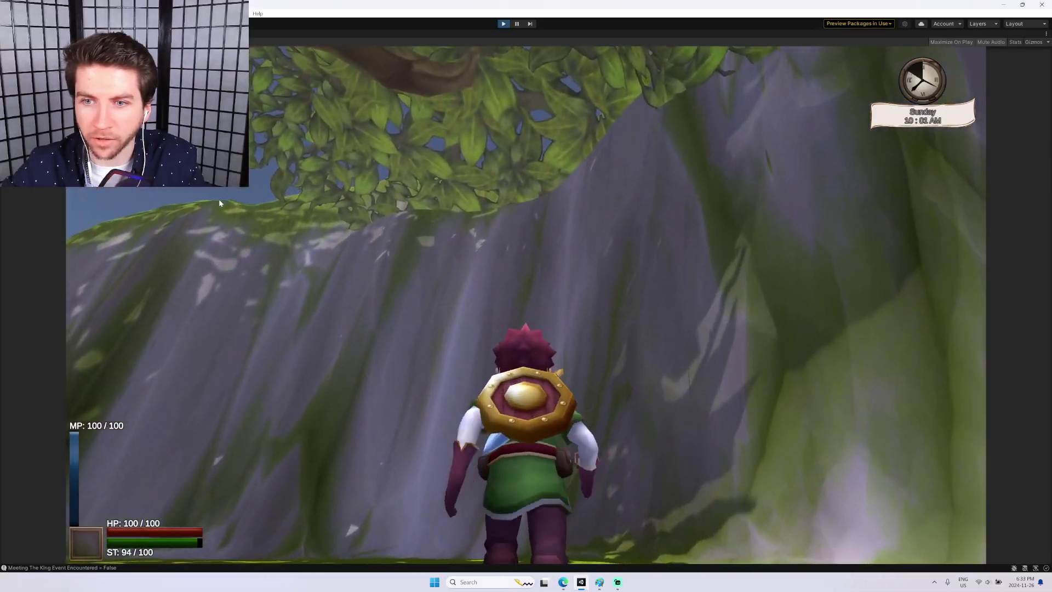
key("w")
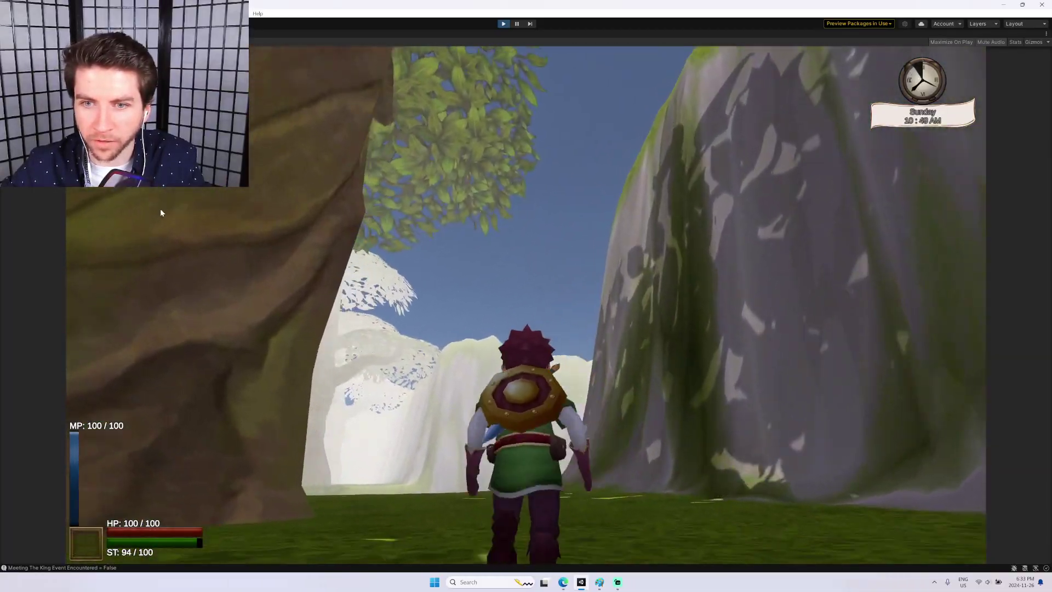
key("w")
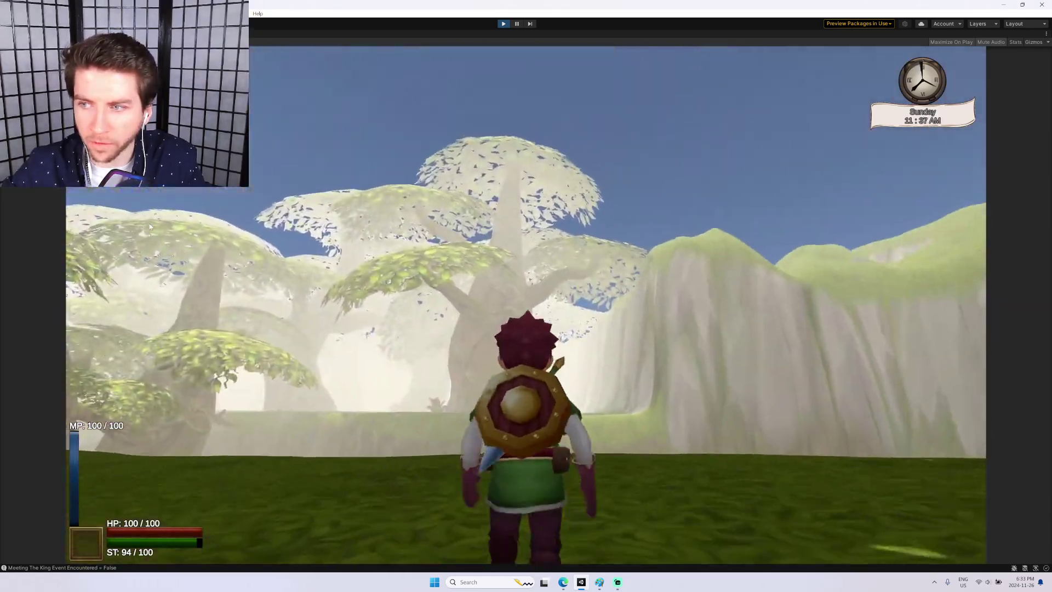
key("w")
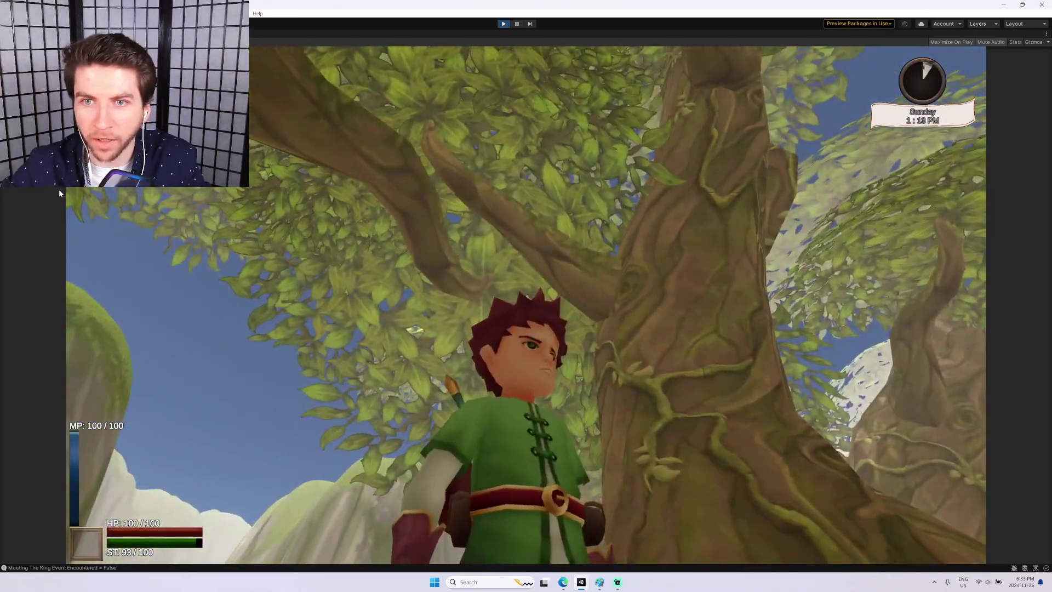
Run along the grassy riverbank and through the giant trees, inspecting the foliage and red plants in afternoon light.
key("w")
key("w")
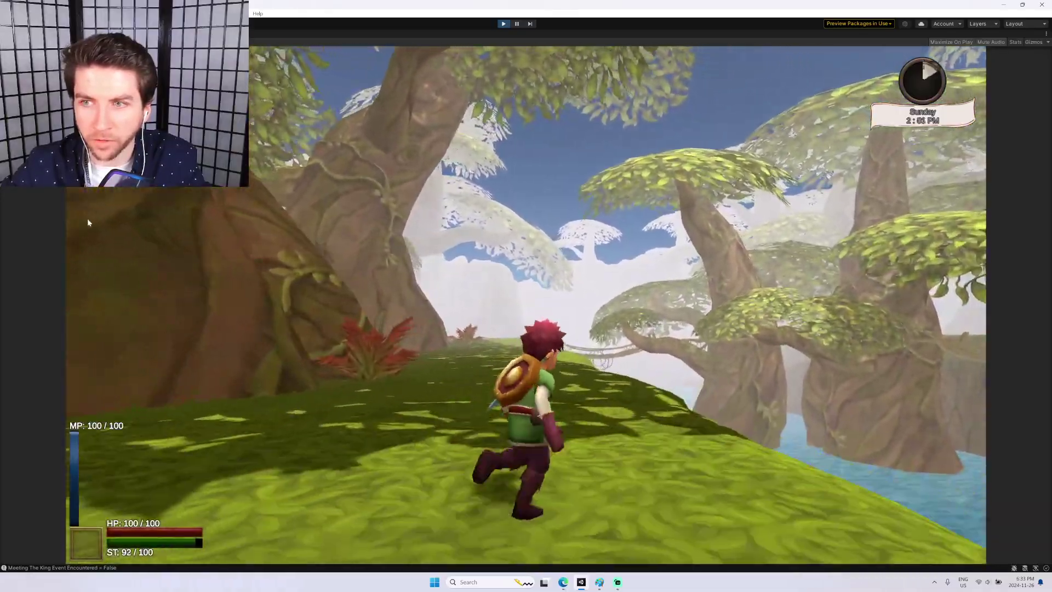
key("w")
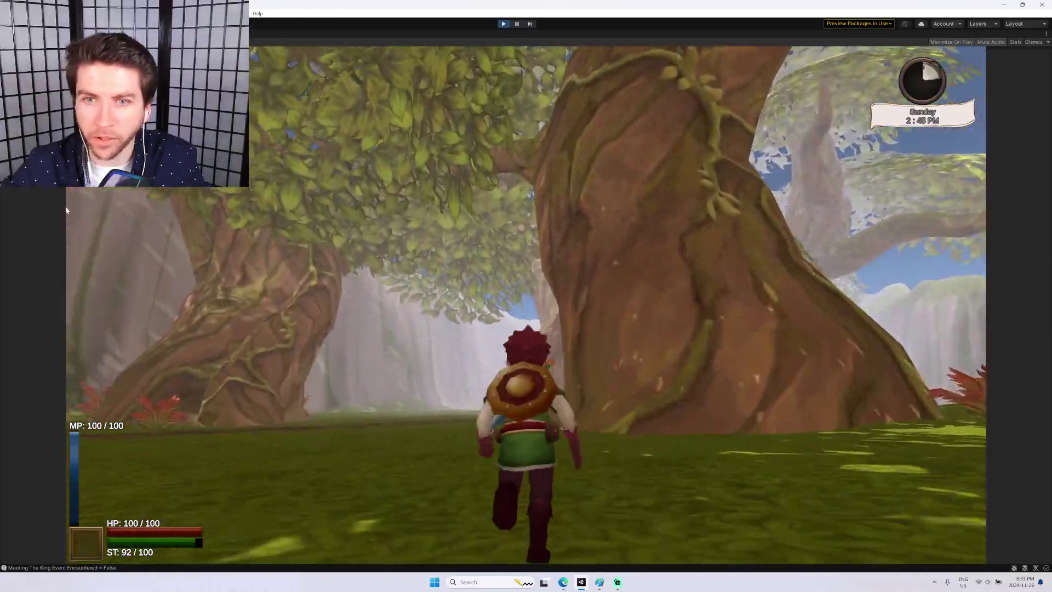
key("w")
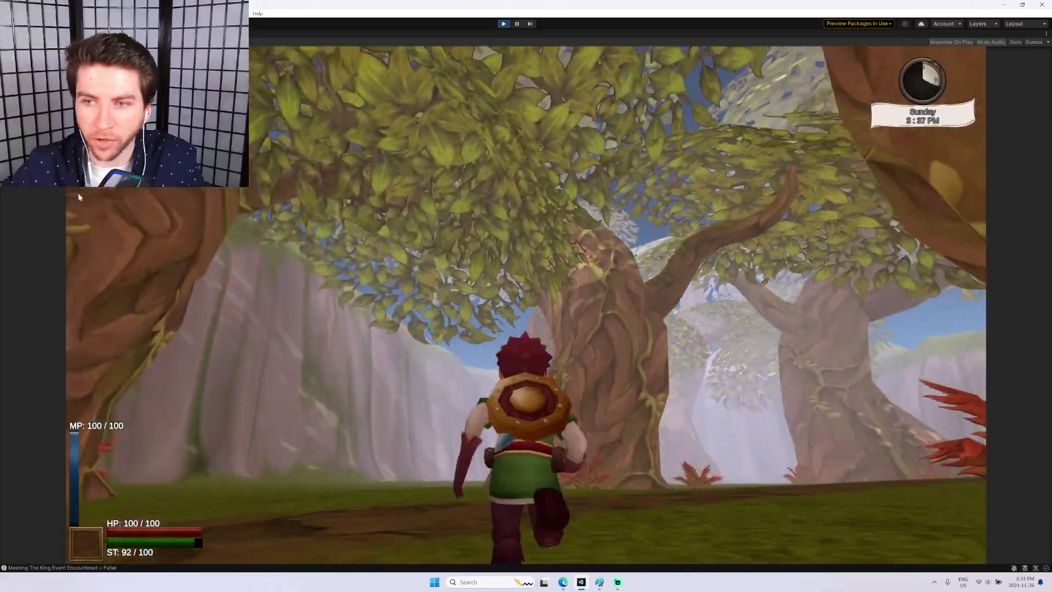
key("w")
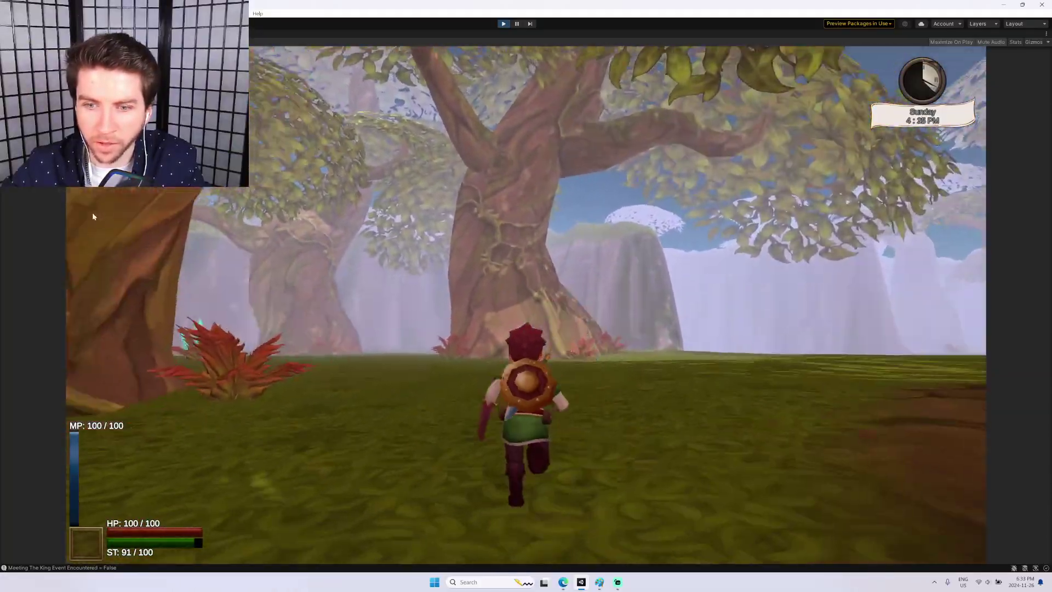
Turn back along the dirt path and face the distant cyan crystal to check the dusk lighting.
key("s")
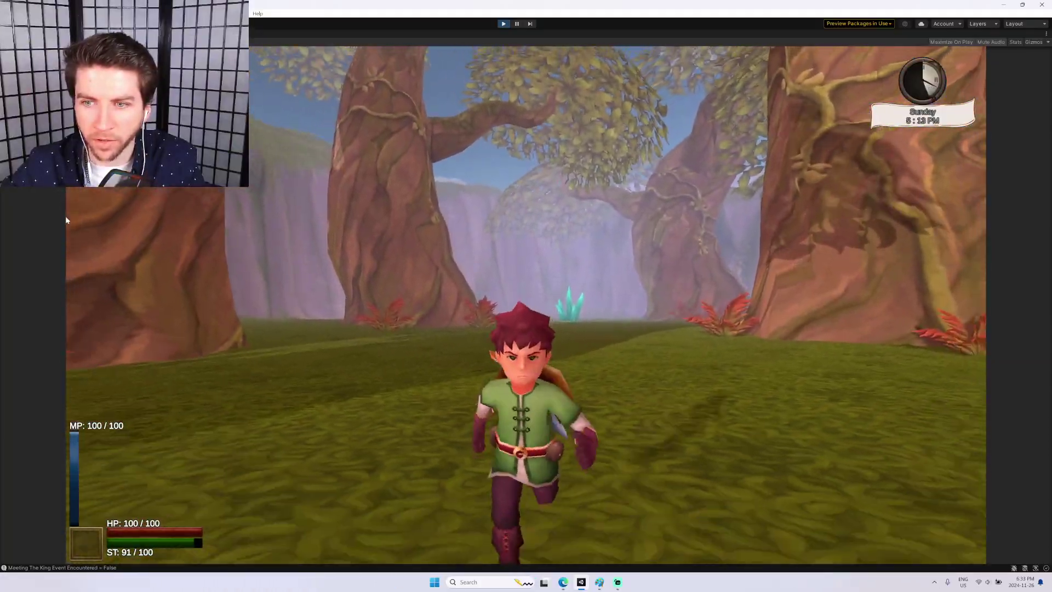
key("w")
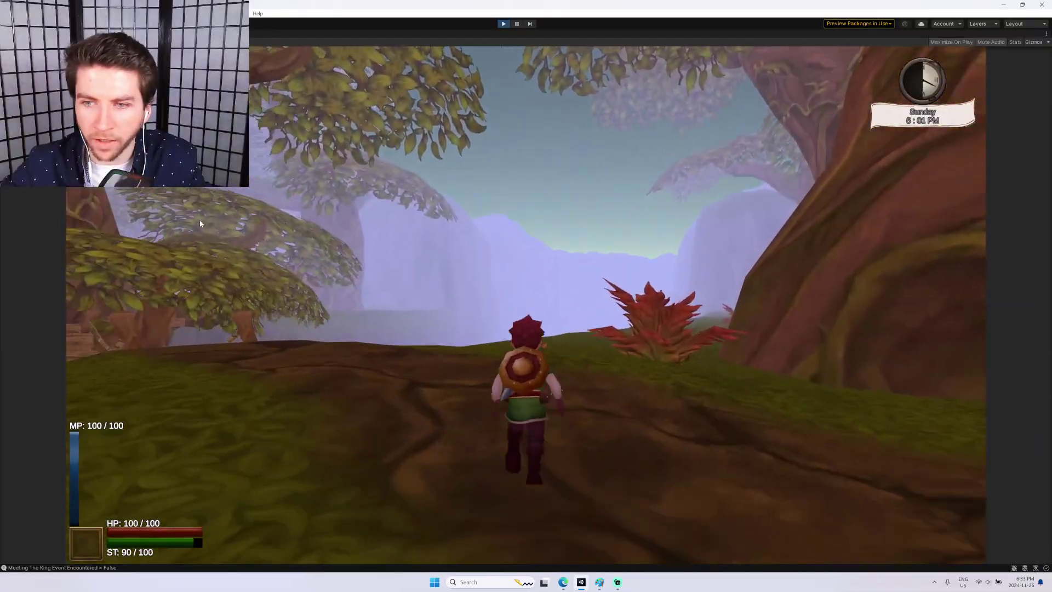
key("w")
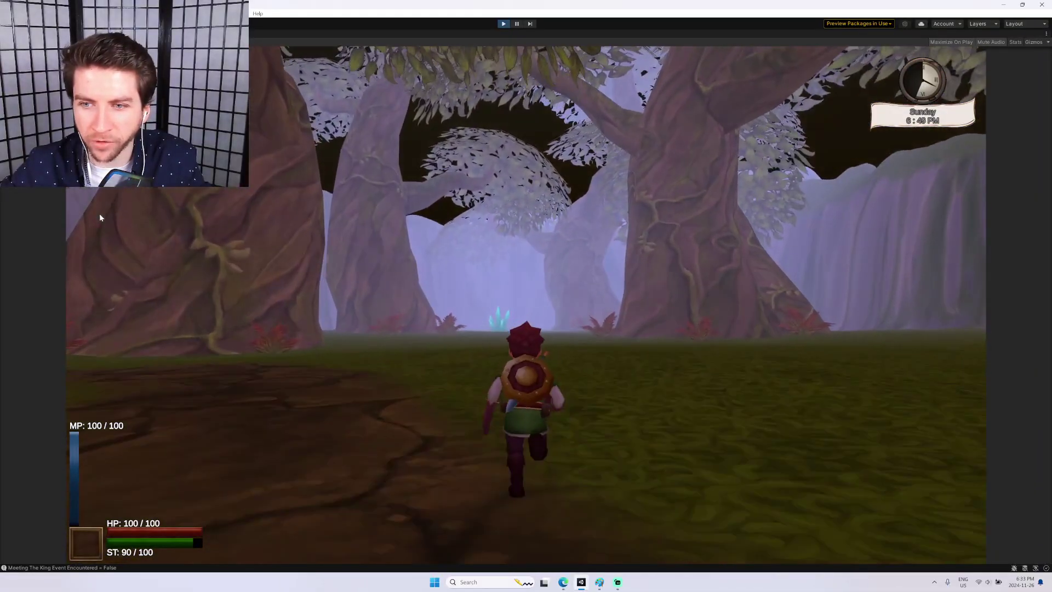
key("w")
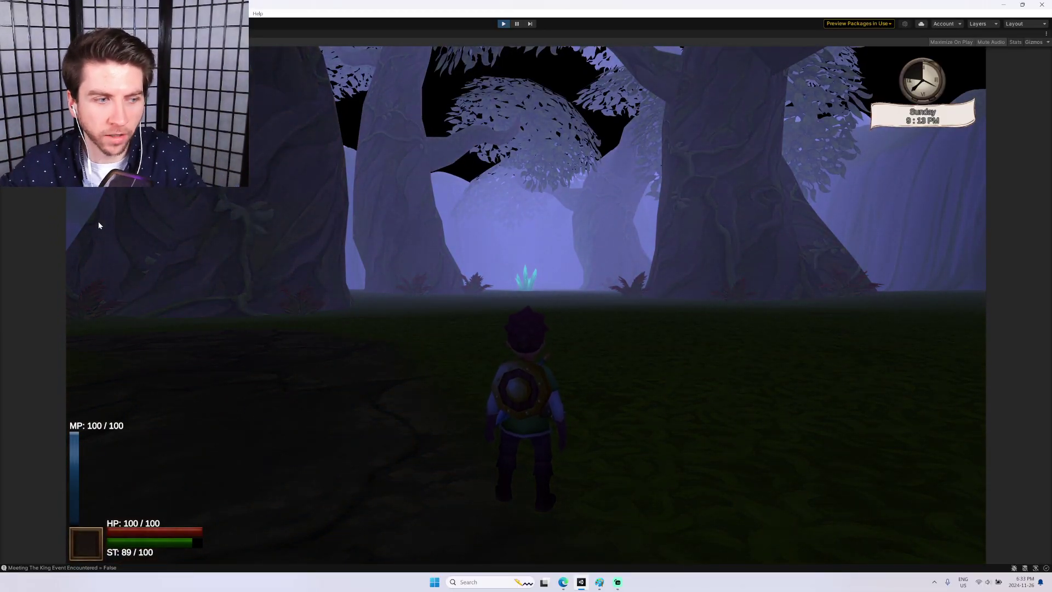
Explore the path beside the bridge entrance at night, examining the dark tree trunks, ground and fog.
key("w")
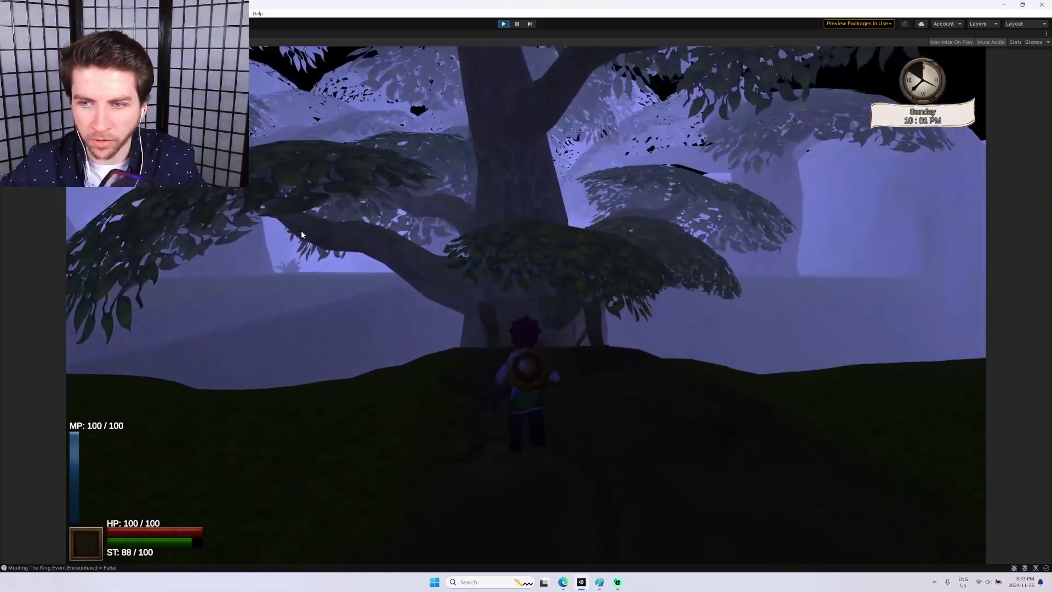
key("s")
key("s")
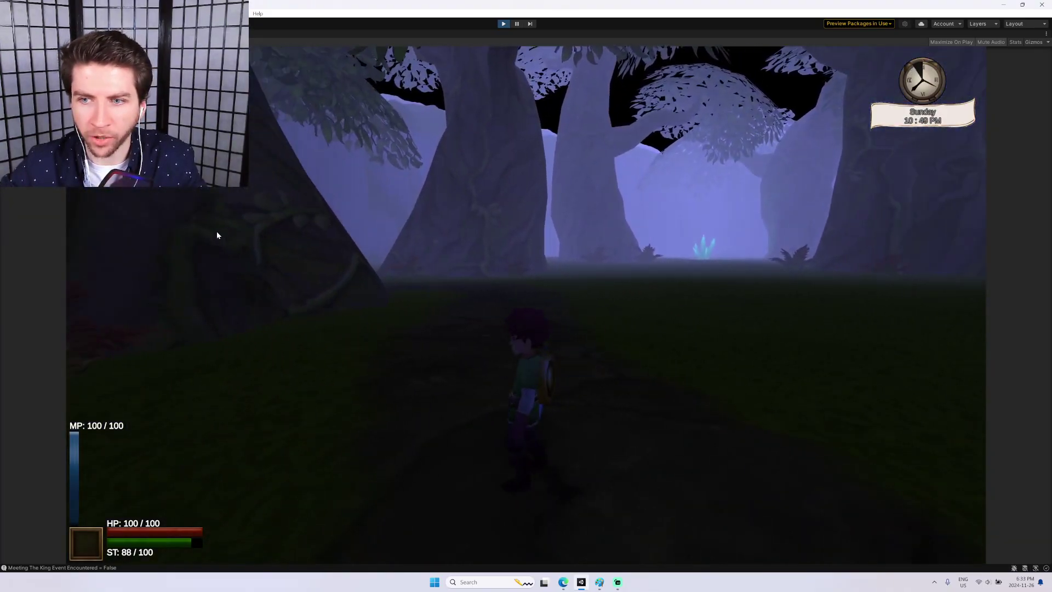
key("w")
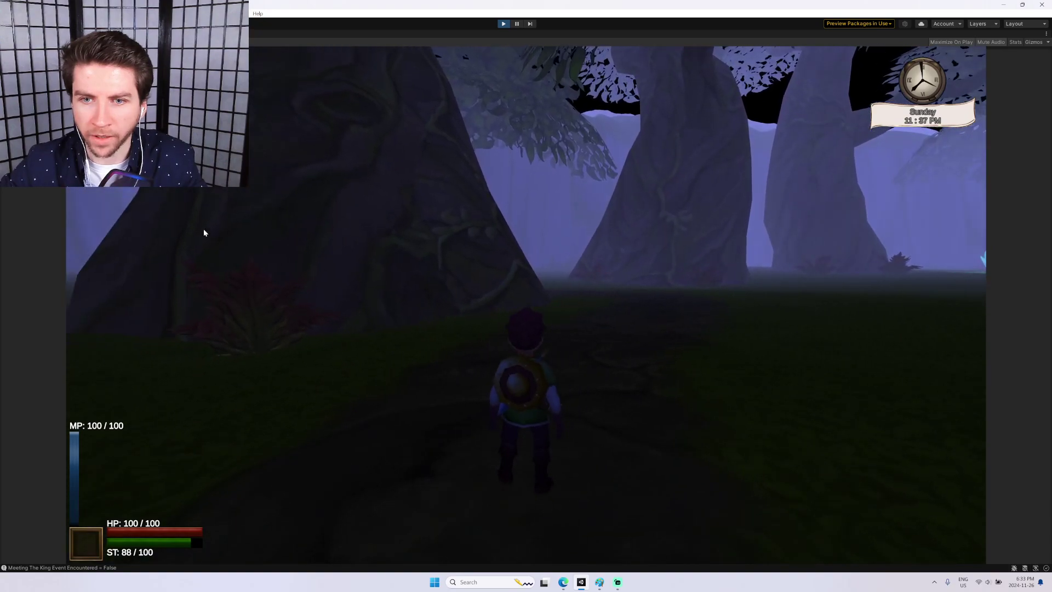
key("w")
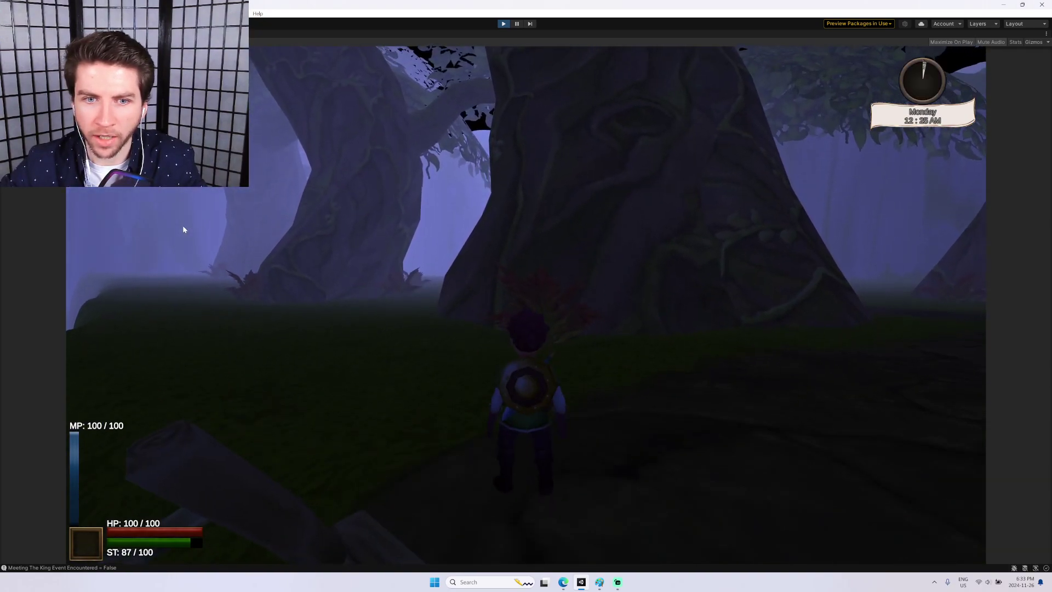
key("w")
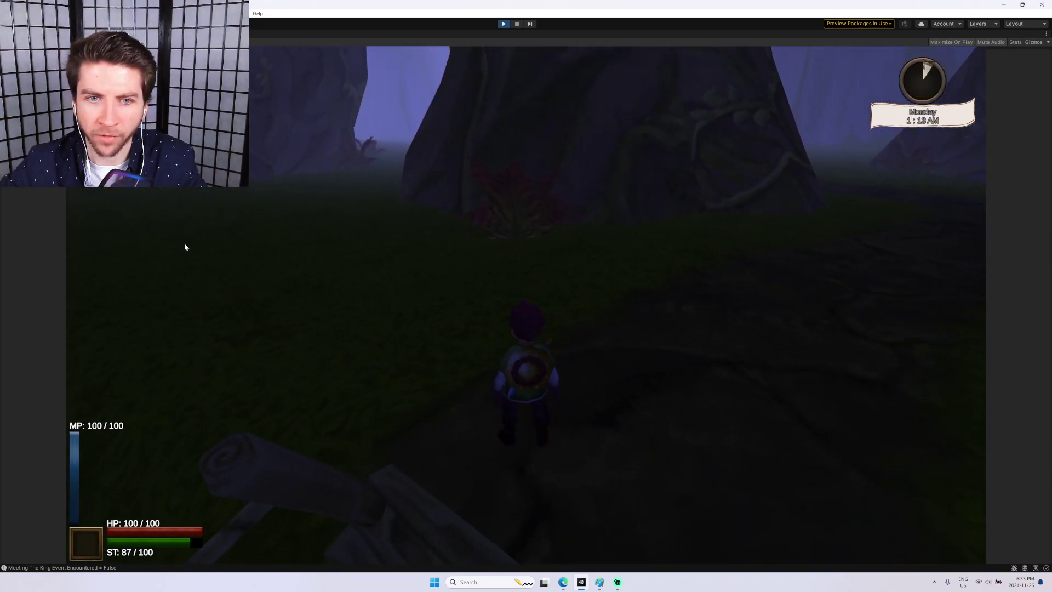
key("w")
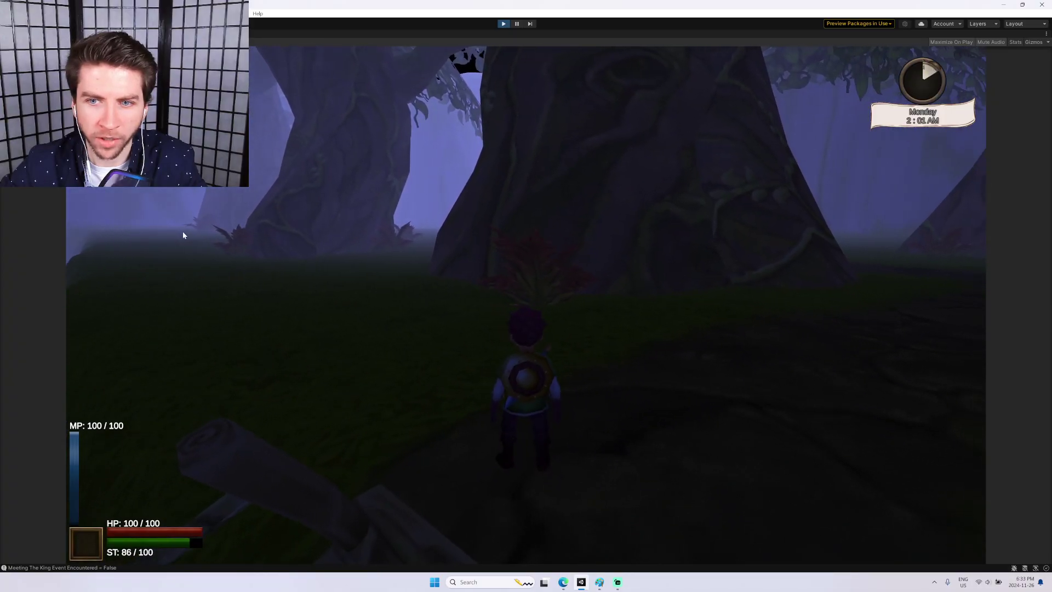
key("w")
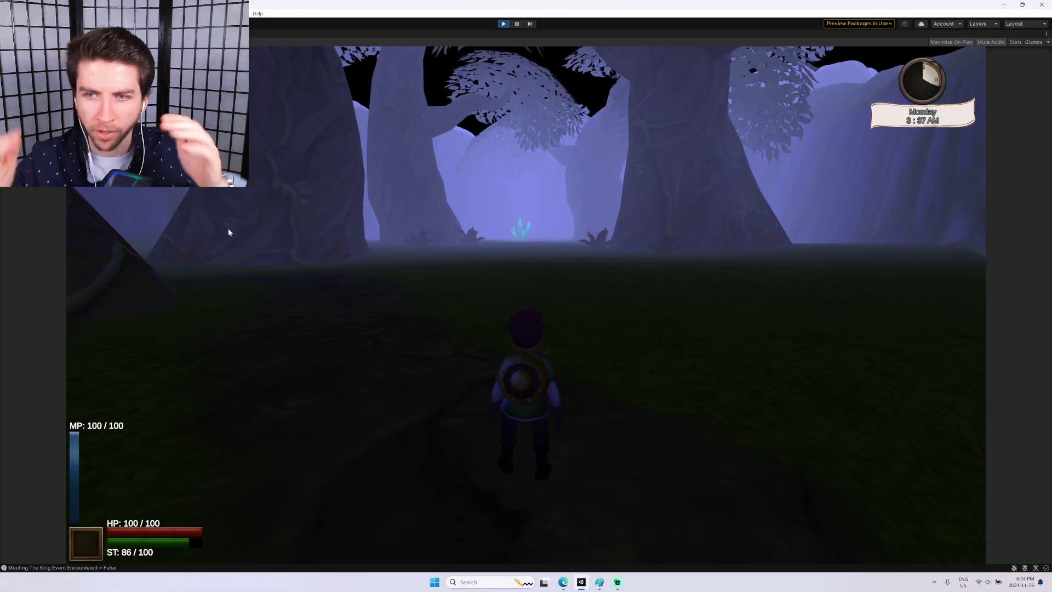
Run along the dirt path through the forest, reviewing the trees and cliffs as night turns to morning.
key("w")
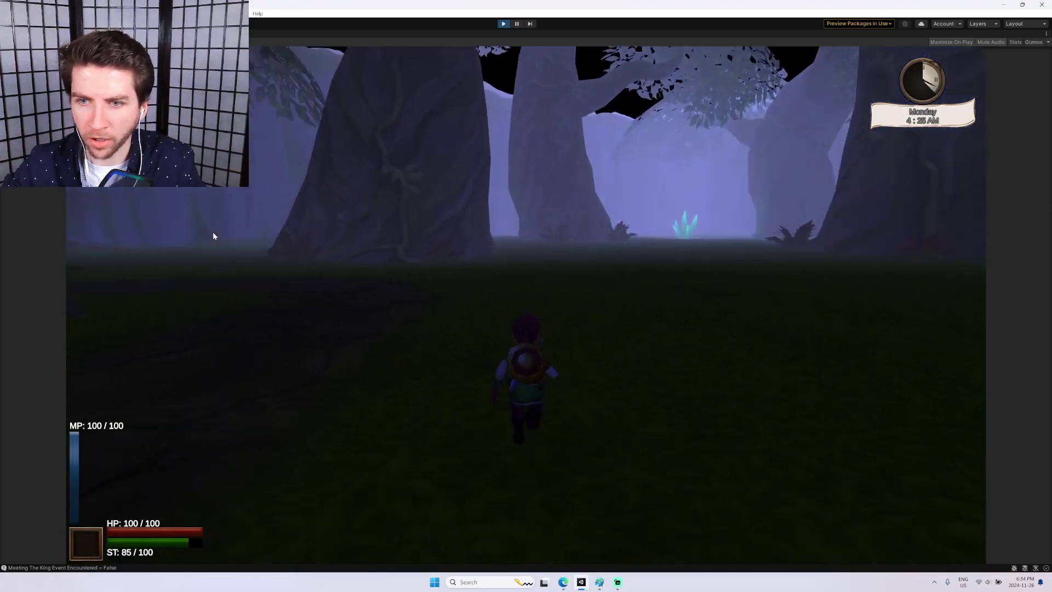
key("w")
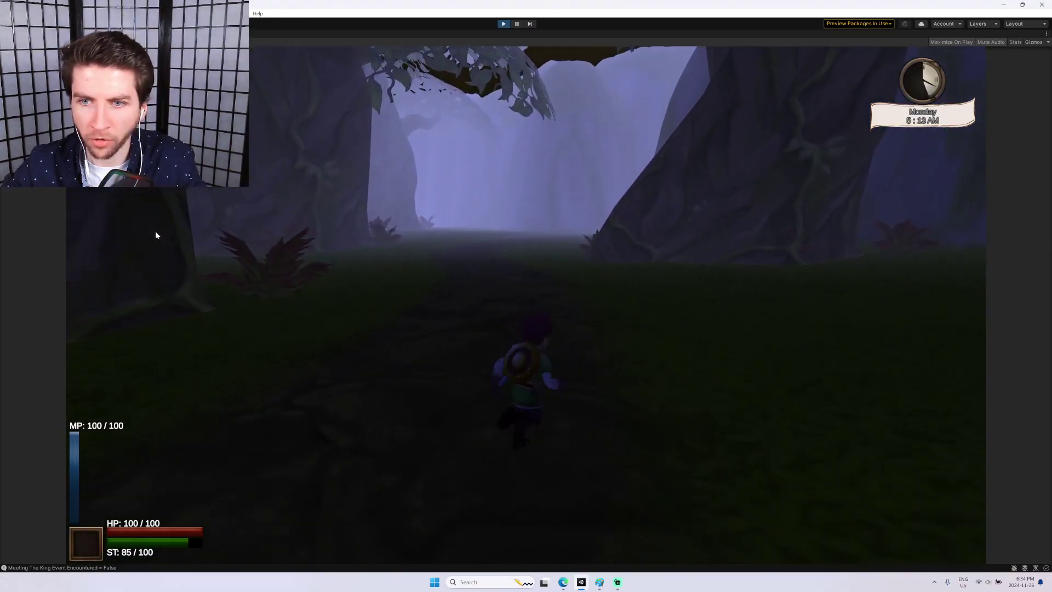
key("w")
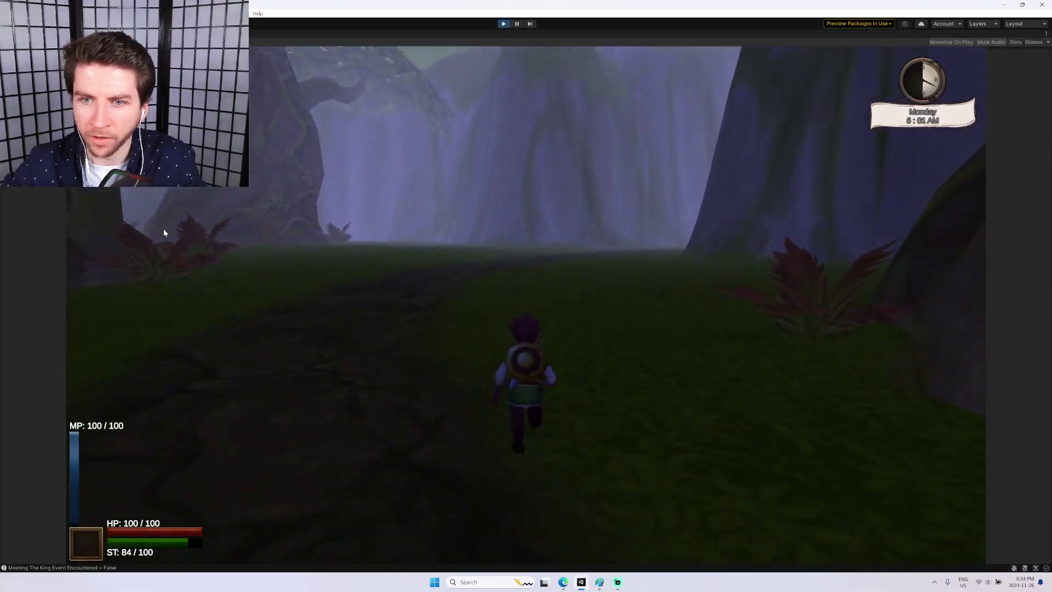
key("w")
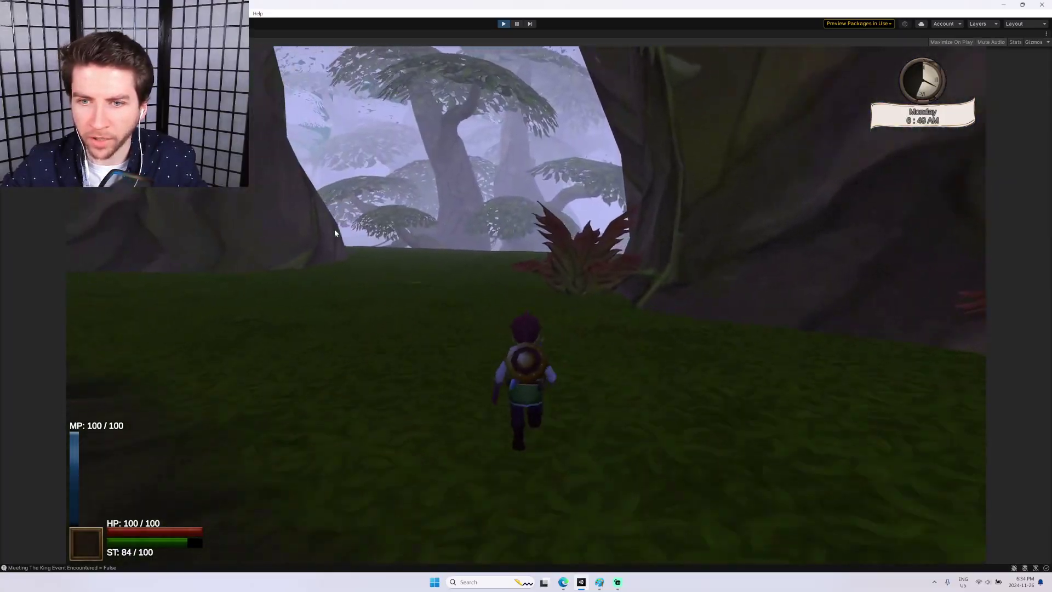
key("w")
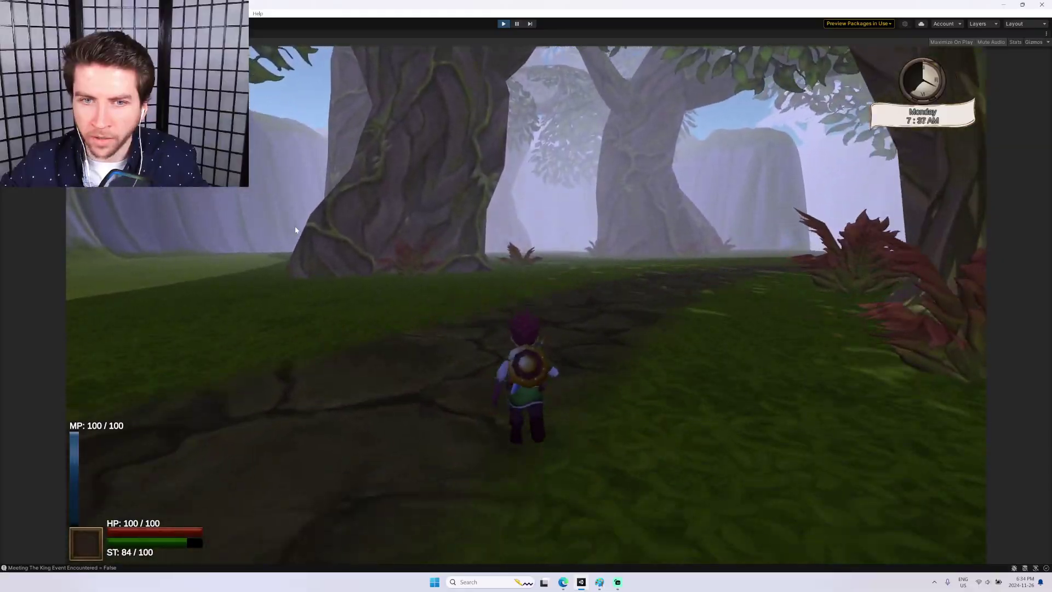
Return along the path to the rope bridge and cross it to the giant tree's wooden walkway.
key("w")
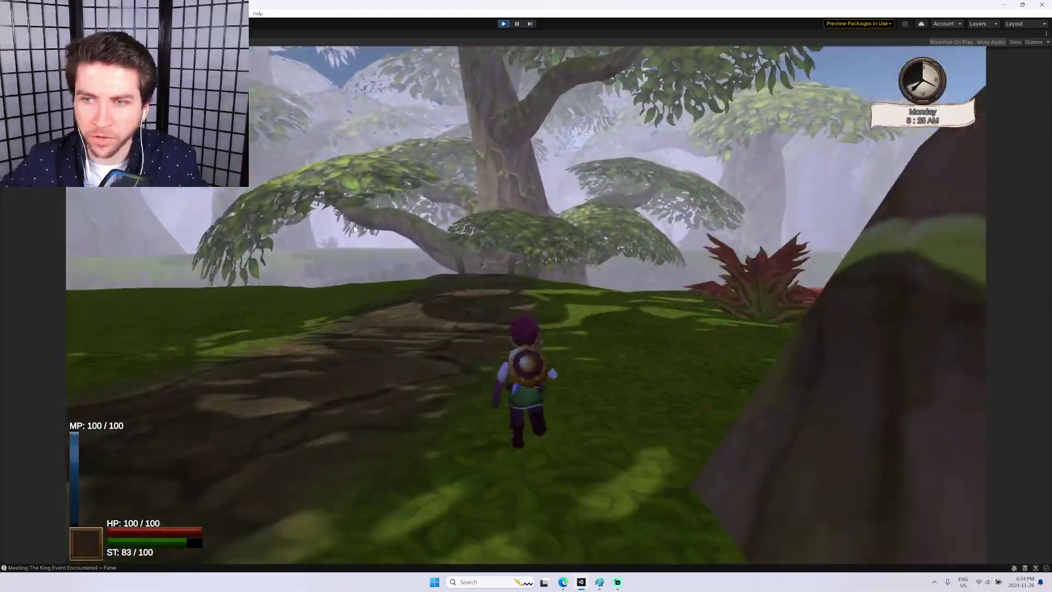
key("w")
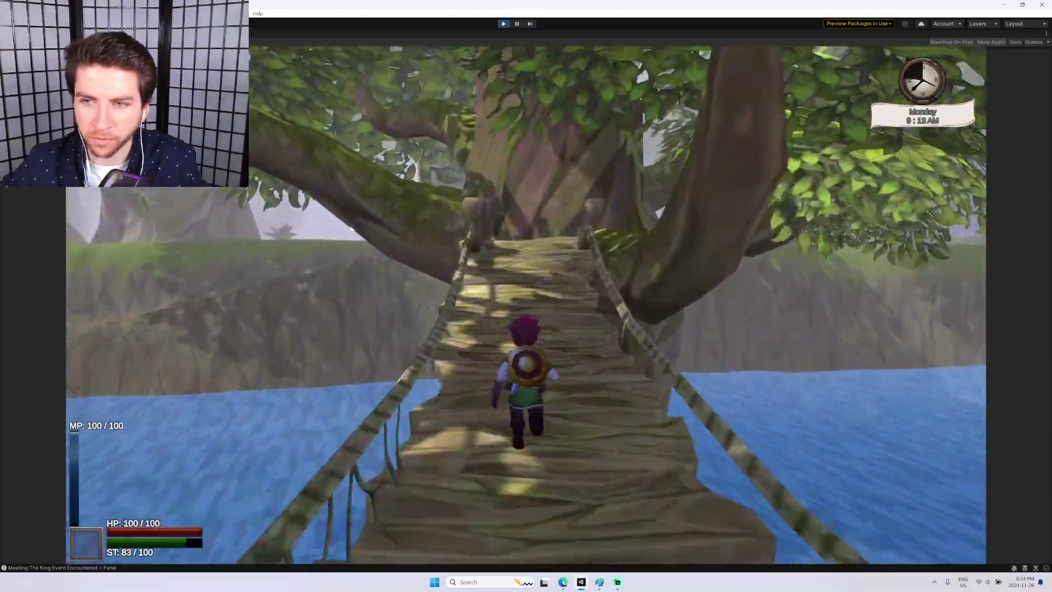
key("w")
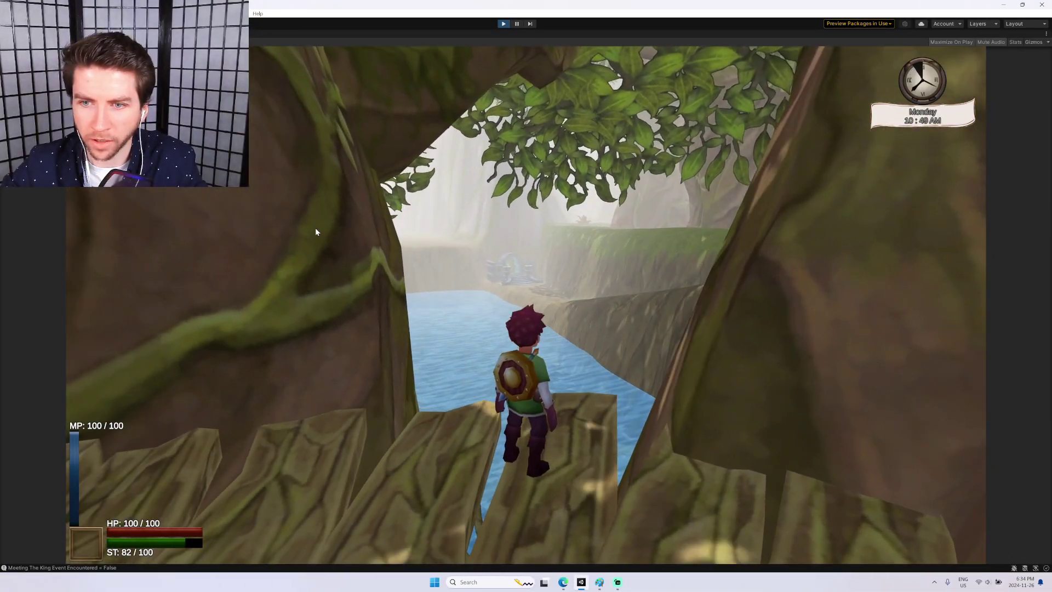
Move around the tree's wooden walkway and view the river in both directions from its edges.
key("w")
key("s")
key("w")
key("w")
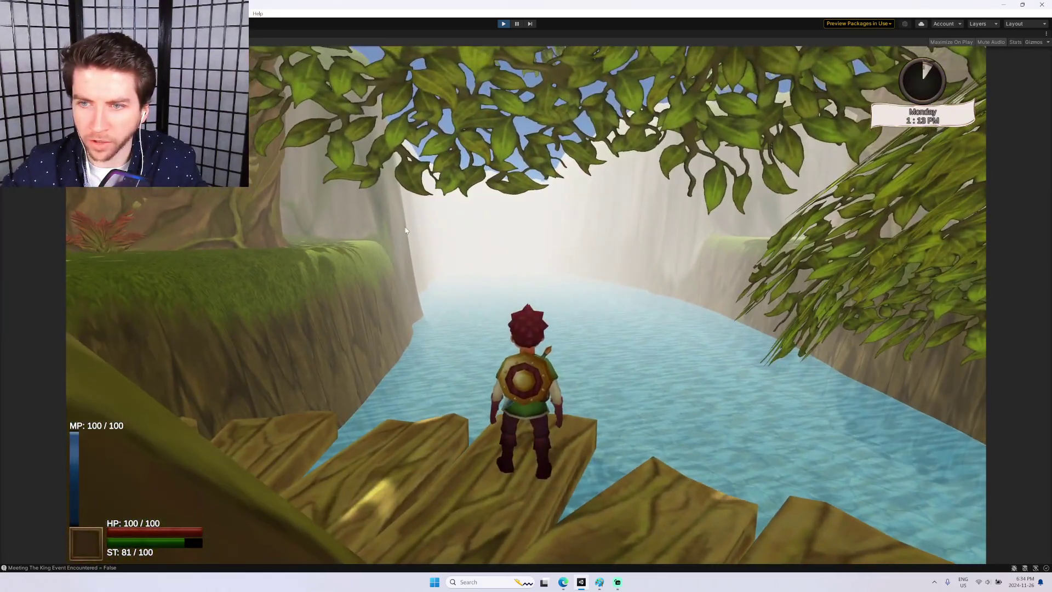
Cross the other rope bridge to the clearing with the cyan crystal and palm-like plants.
key("w")
key("w")
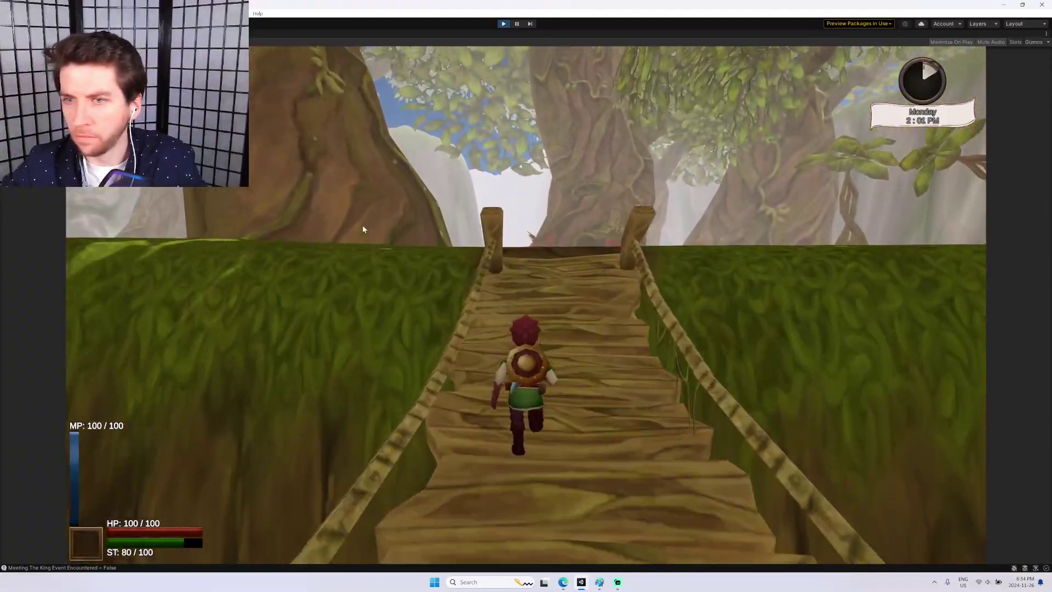
key("w")
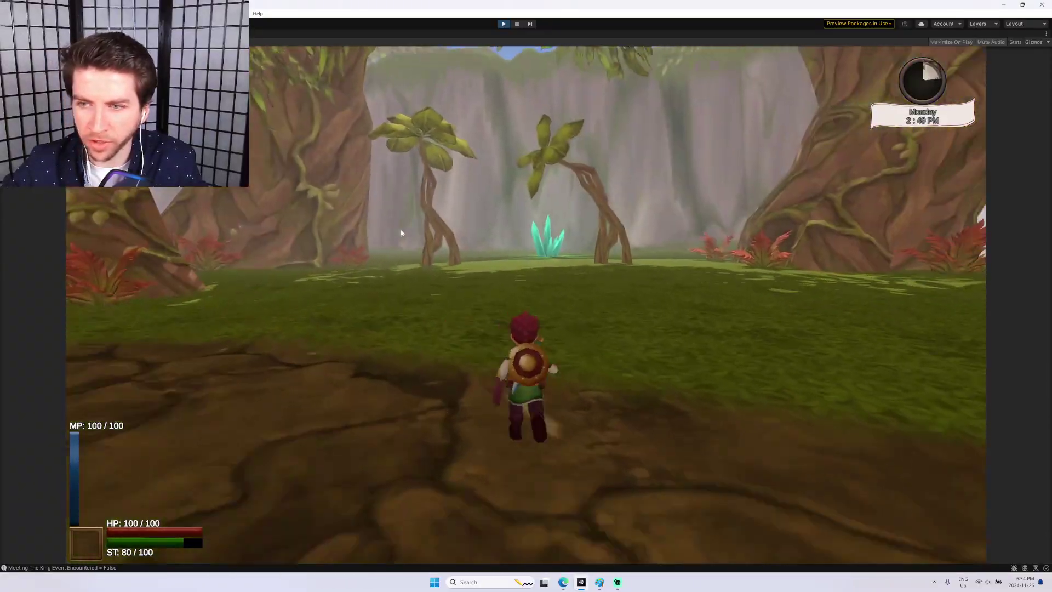
Face the cyan crystal between the two palm-like plants from the dirt path, stepping back and forth to view the scene.
key("w")
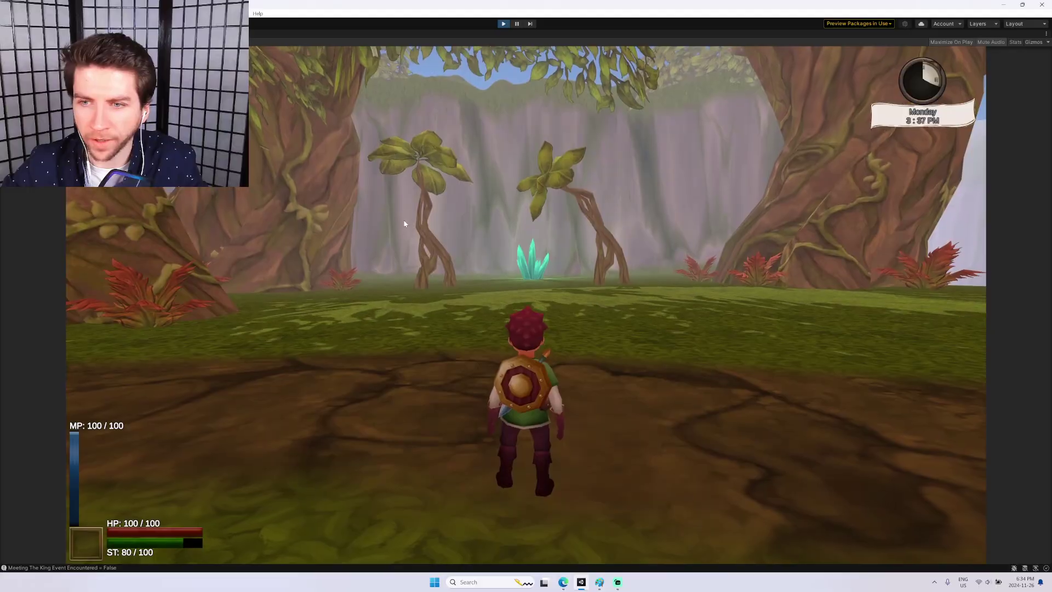
key("w")
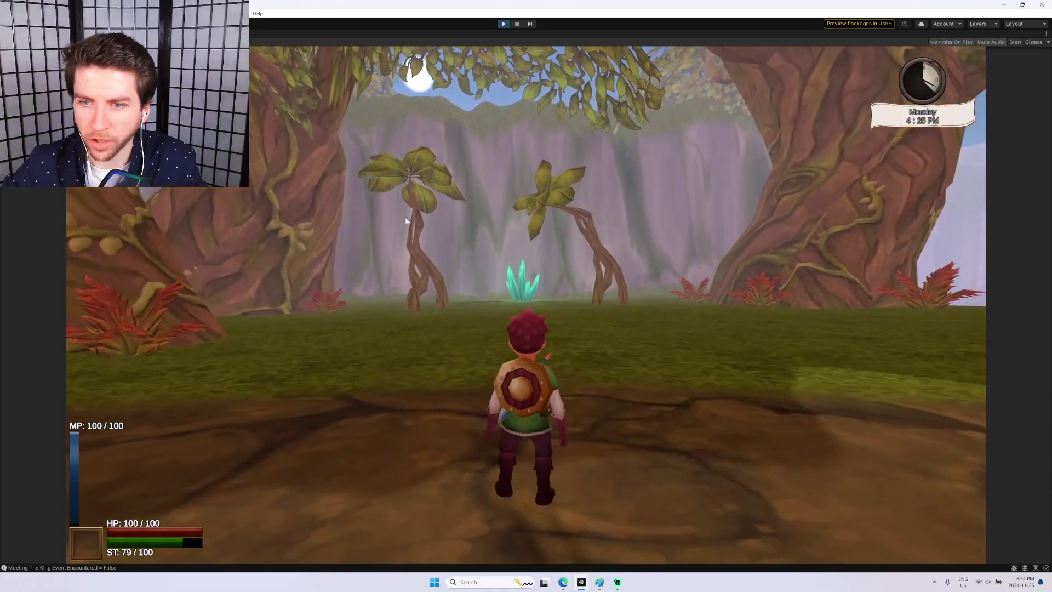
key("s")
key("w")
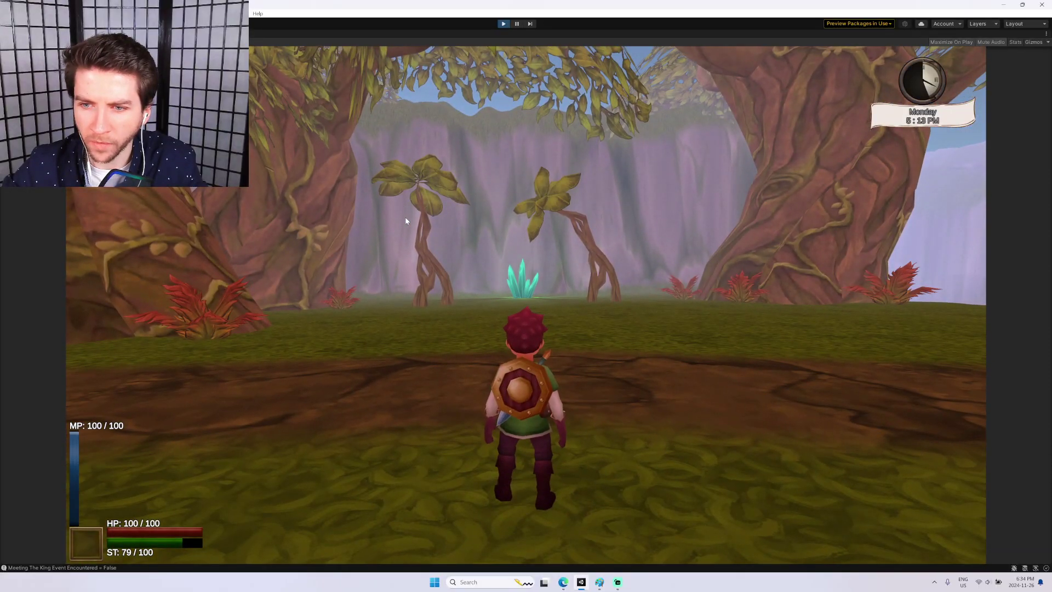
key("w")
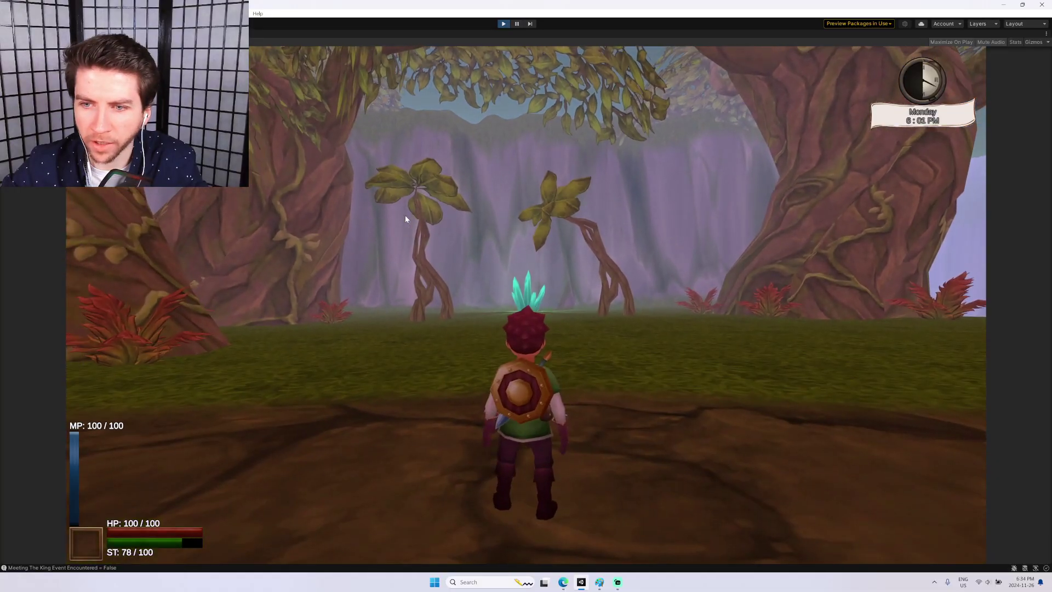
Walk off the dirt path, turn towards the cyan crystal between the distant trees, and watch the lighting as night falls.
key("s")
key("w")
key("w")
key("d")
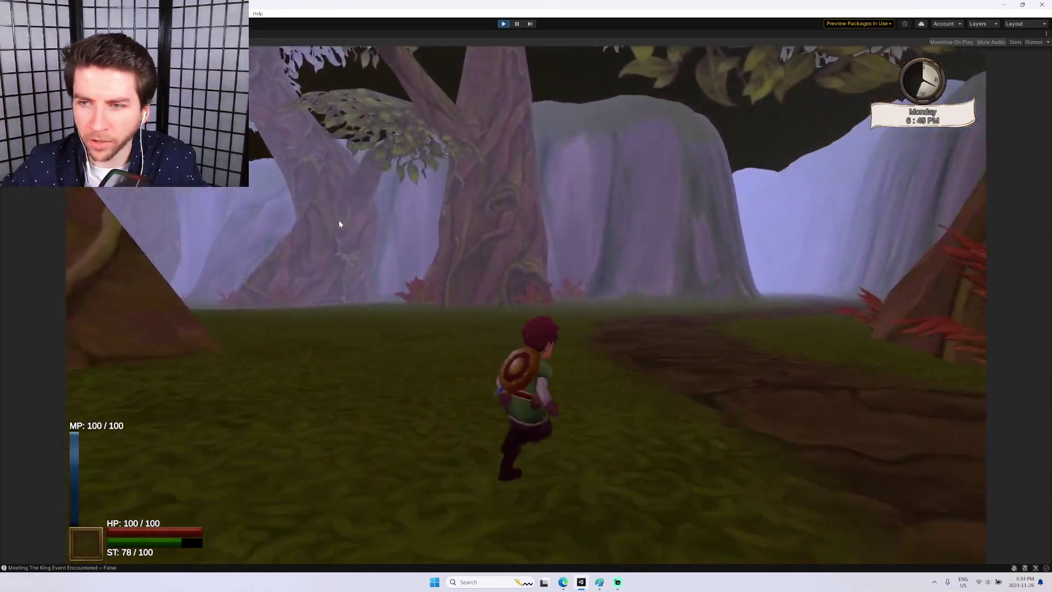
key("d")
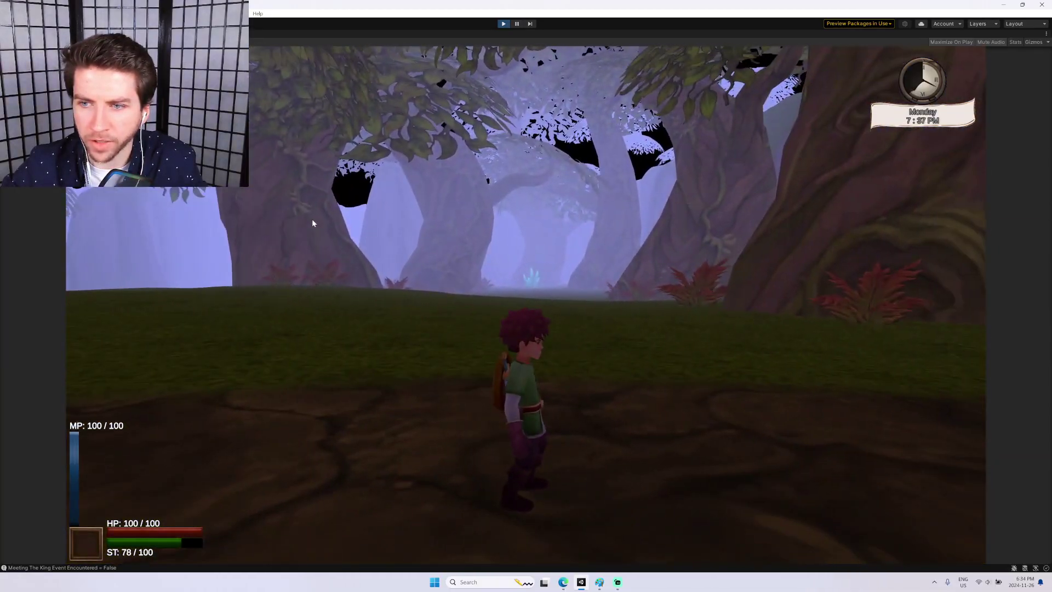
key("w")
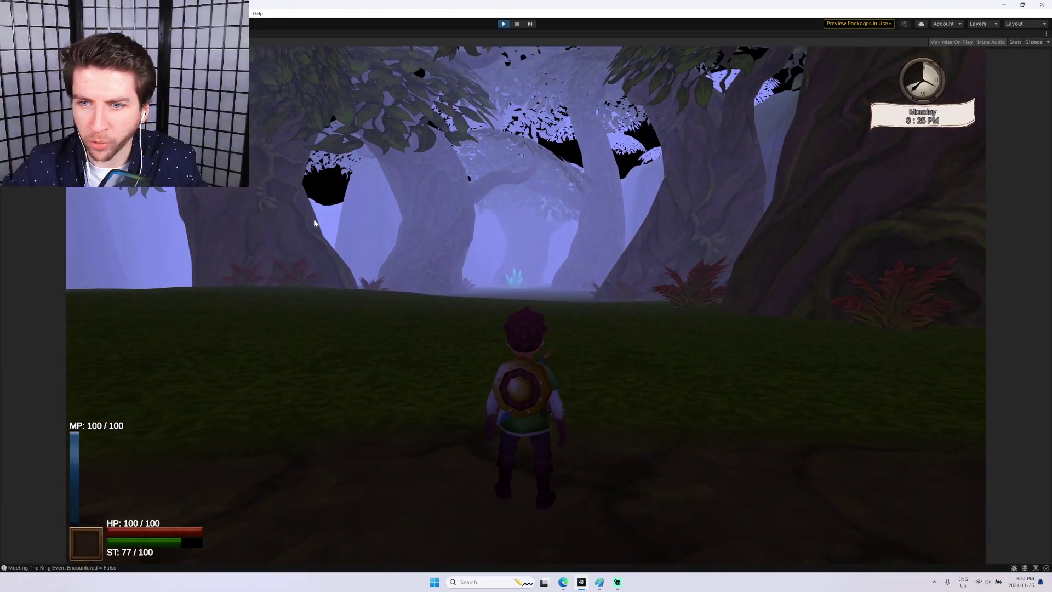
key("s")
key("w")
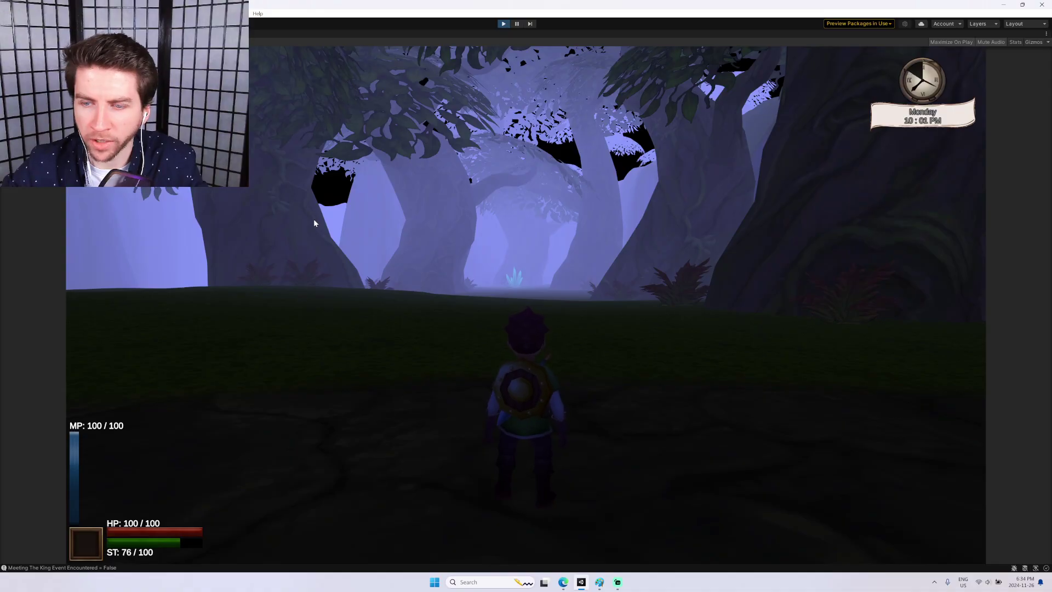
Run across the dark grass to the riverbank and look over the river and cliffs at night.
key("d")
key("w")
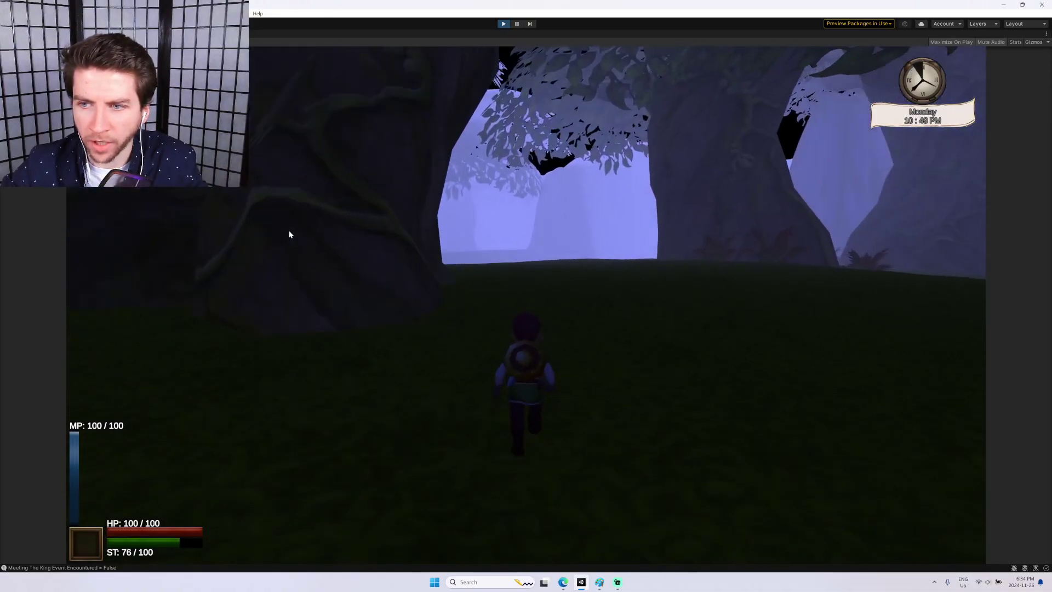
key("w")
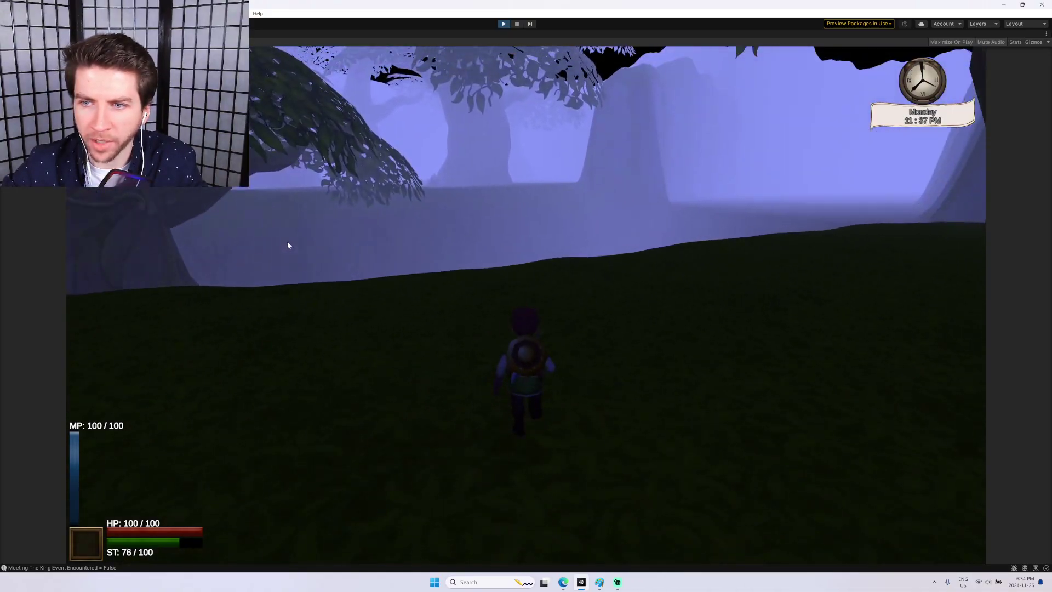
key("w")
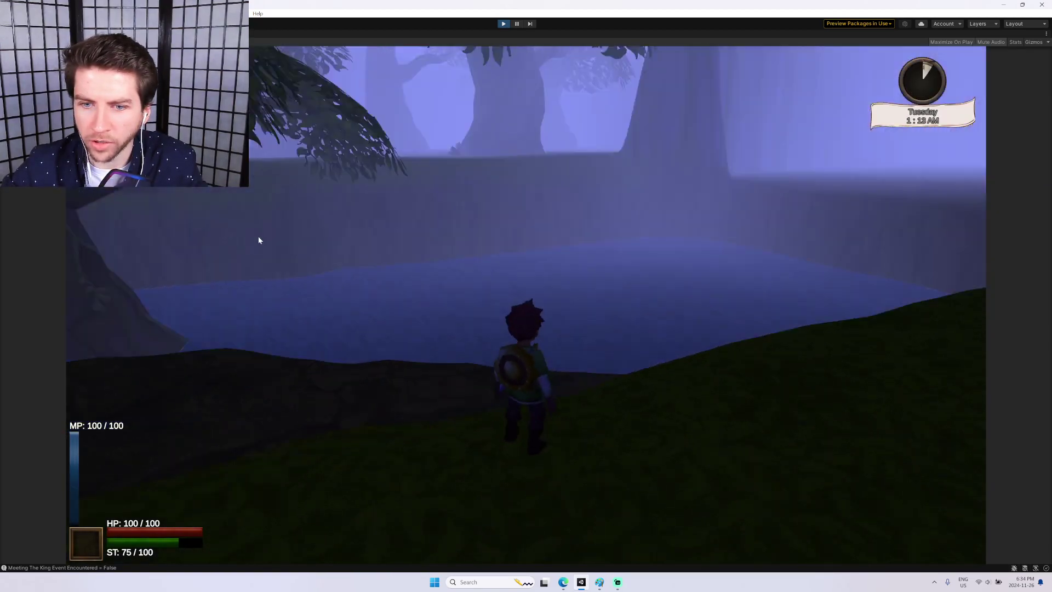
key("w")
key("w")
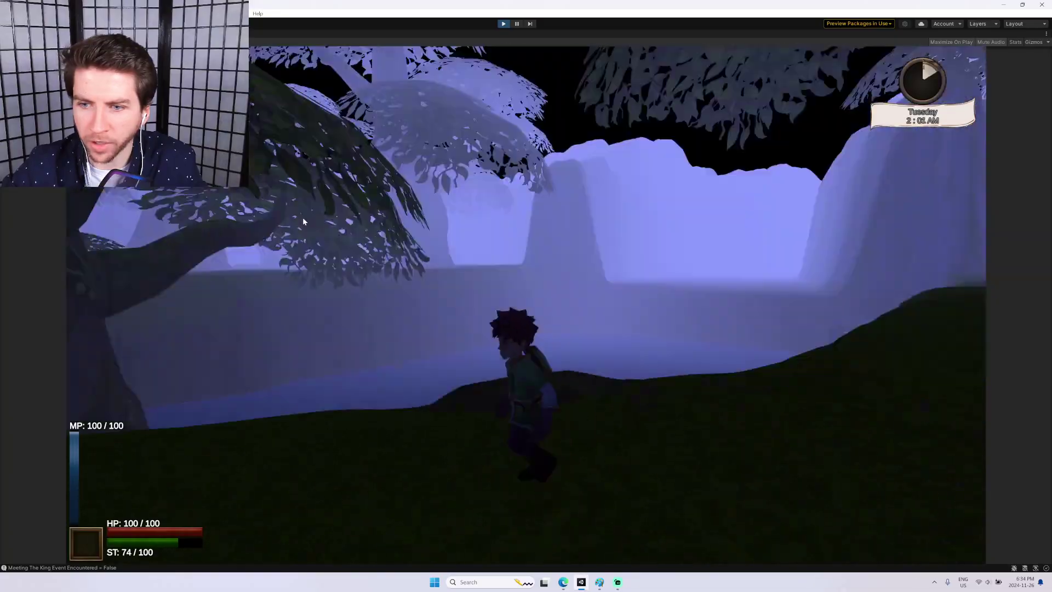
Cross the rope bridge, go around the giant tree's wooden walkway, and cross the second bridge to inspect the area before dawn.
key("w")
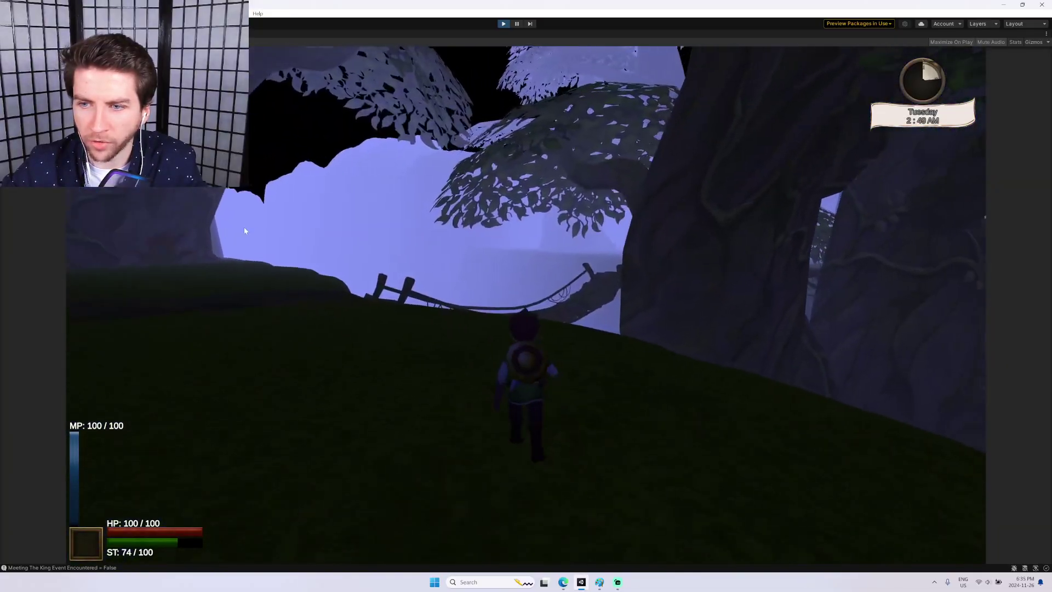
key("w")
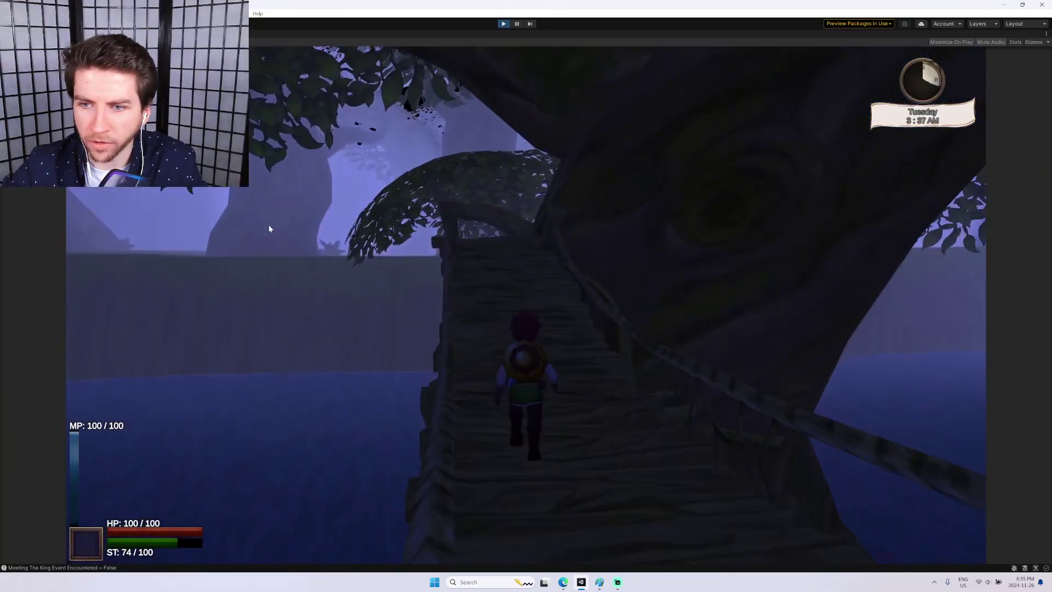
key("w")
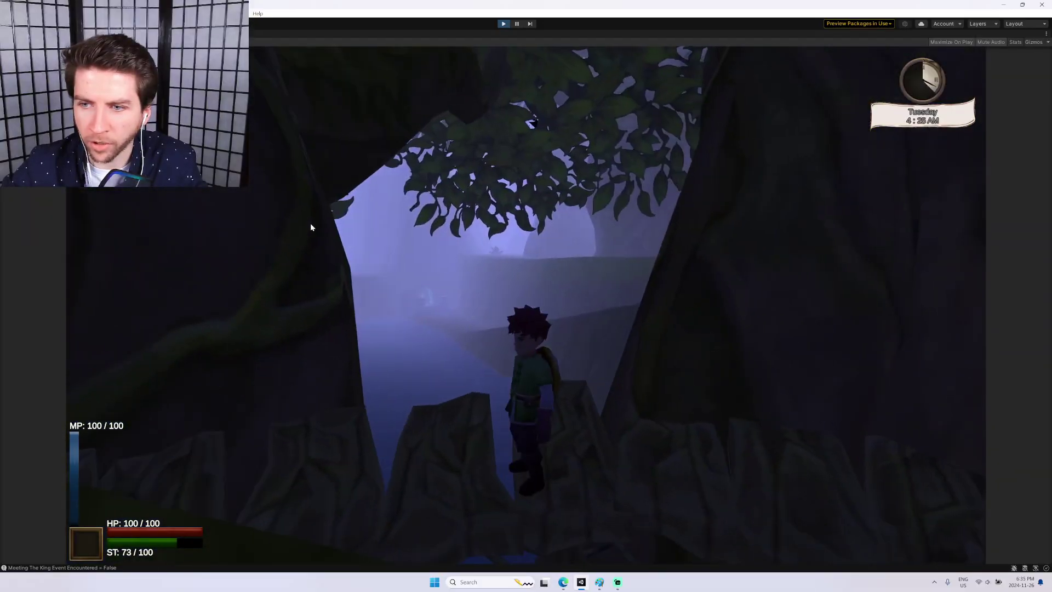
key("w")
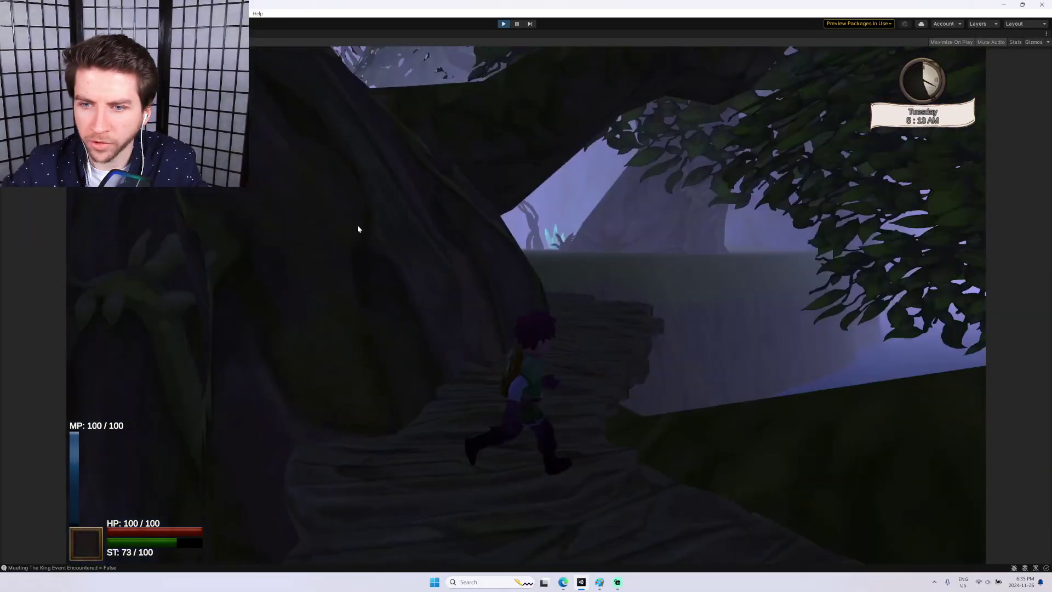
key("w")
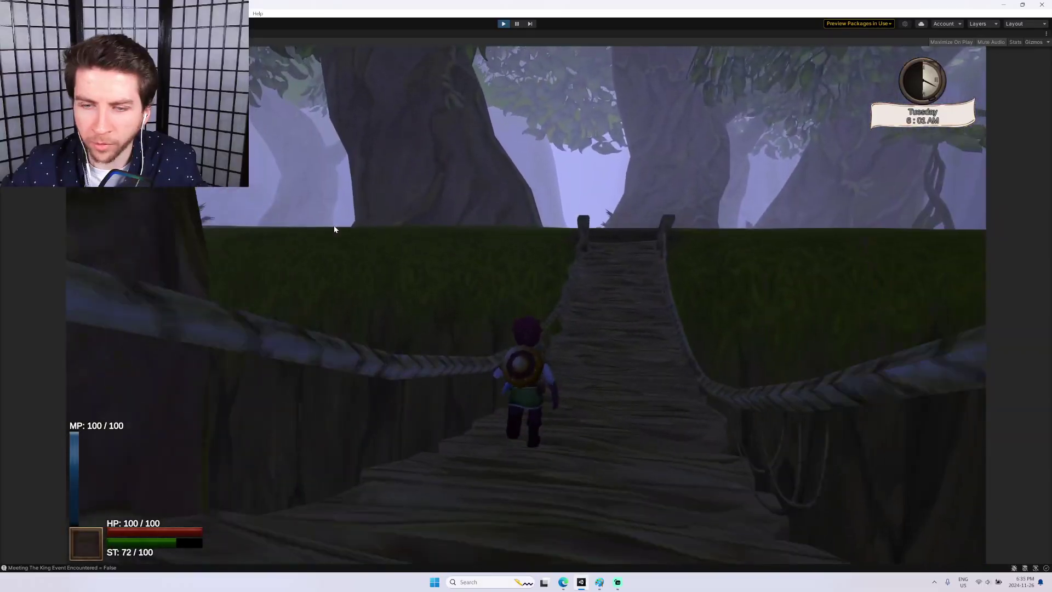
key("w")
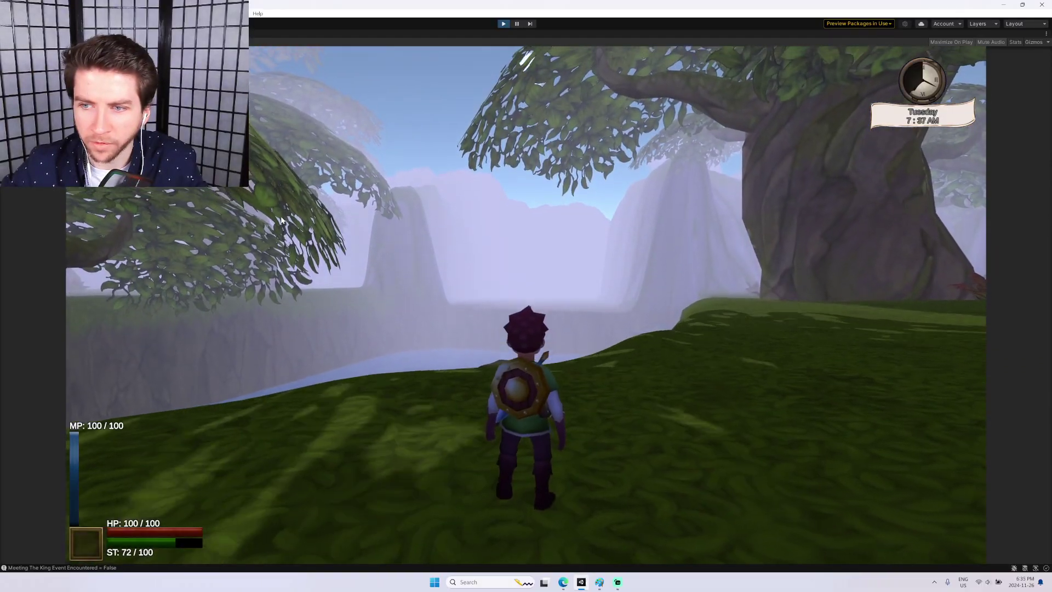
Move around on the grassy riverbank to view the cliffs, river and giant tree in morning light.
key("s")
key("w")
key("w")
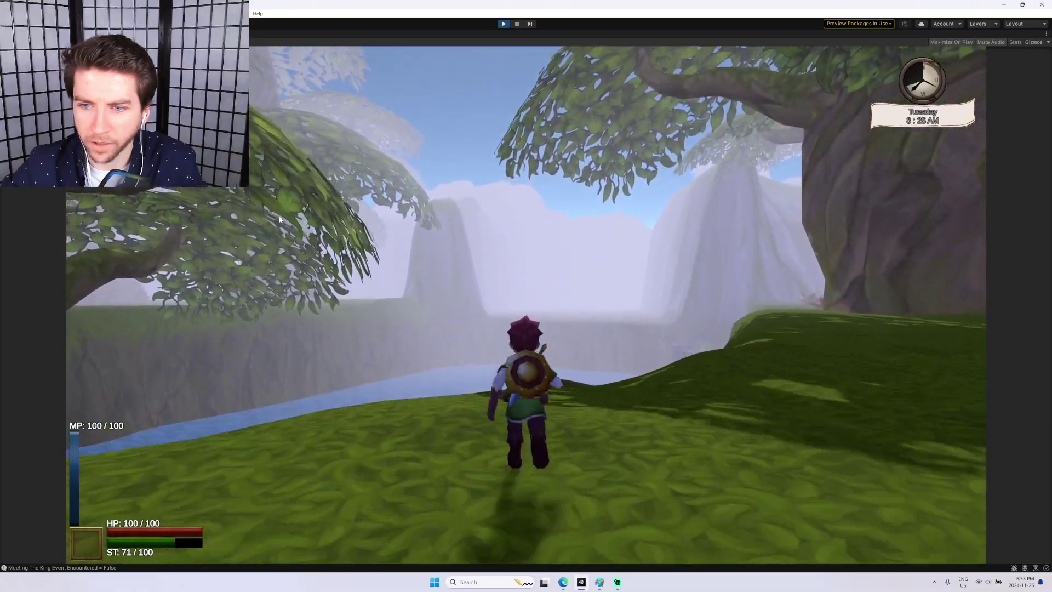
key("d")
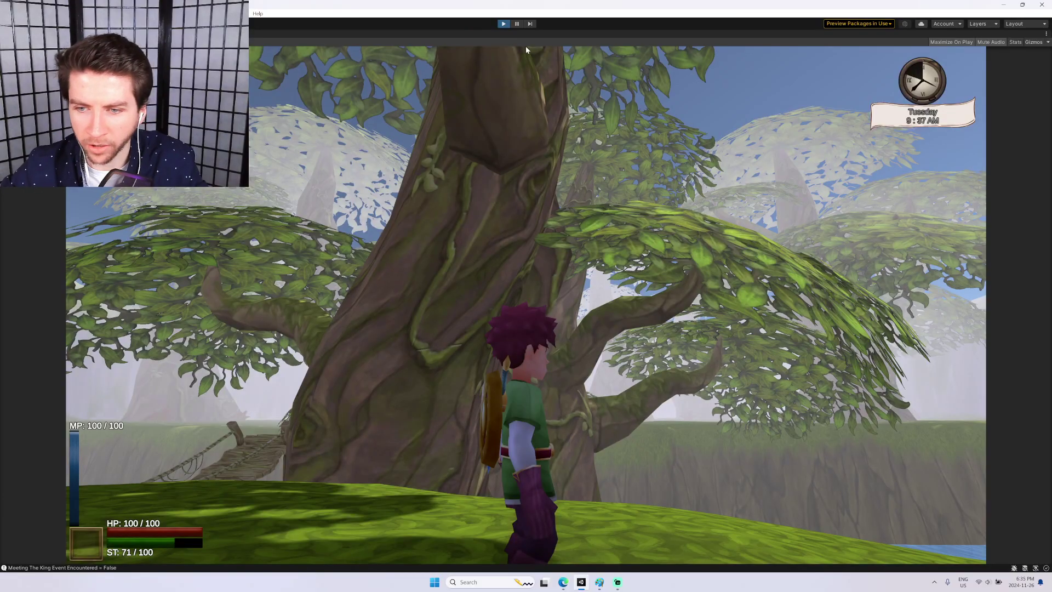
Stop play mode and open the jungle scene with MonKey's Open Scene command, setting Activate to True.
key("ctrl+p")
key("ctrl+grave")
type("o")
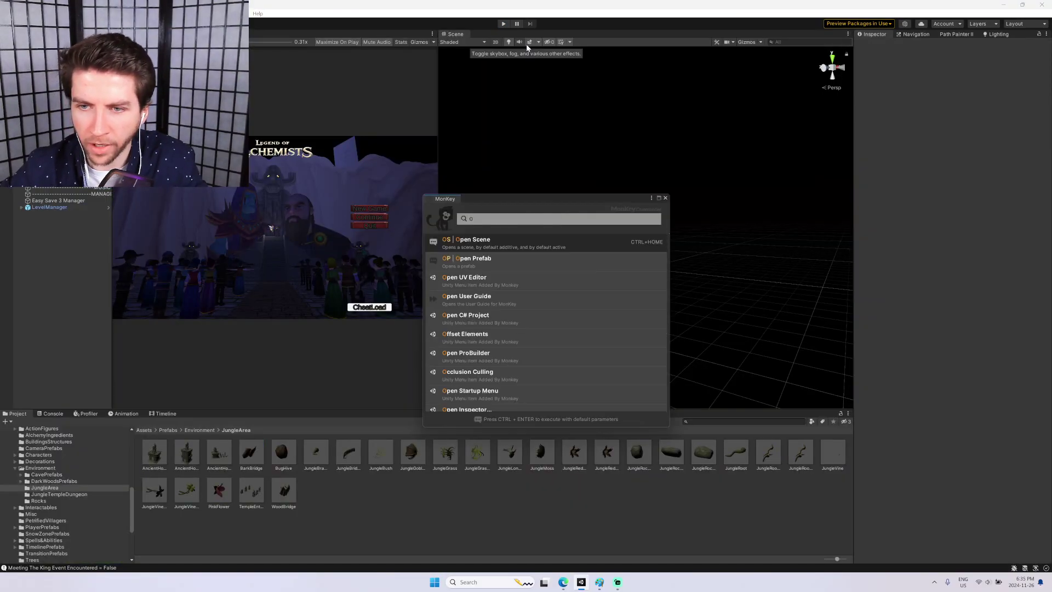
key("Return")
type("jungle")
key("Down")
key("Down")
key("Return")
key("Return")
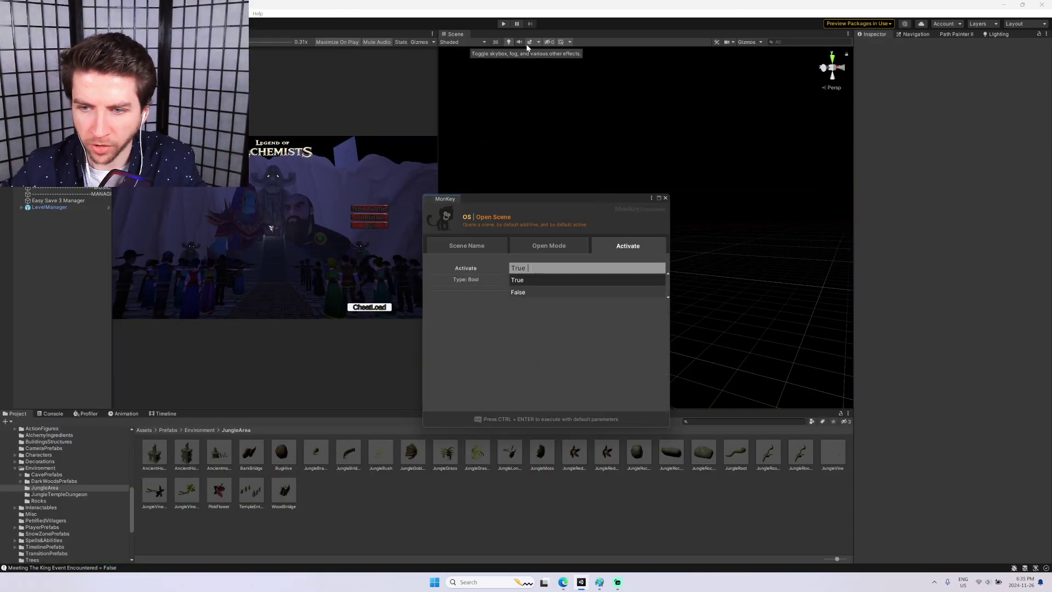
key("Return")
mouse_move(574, 219)
right_mouse_down()
mouse_move(597, 187)
mouse_move(553, 143)
right_mouse_up()
Switch to the level map in Paint, make a short pencil mark above the large river area, and undo it.
left_click(599, 581)
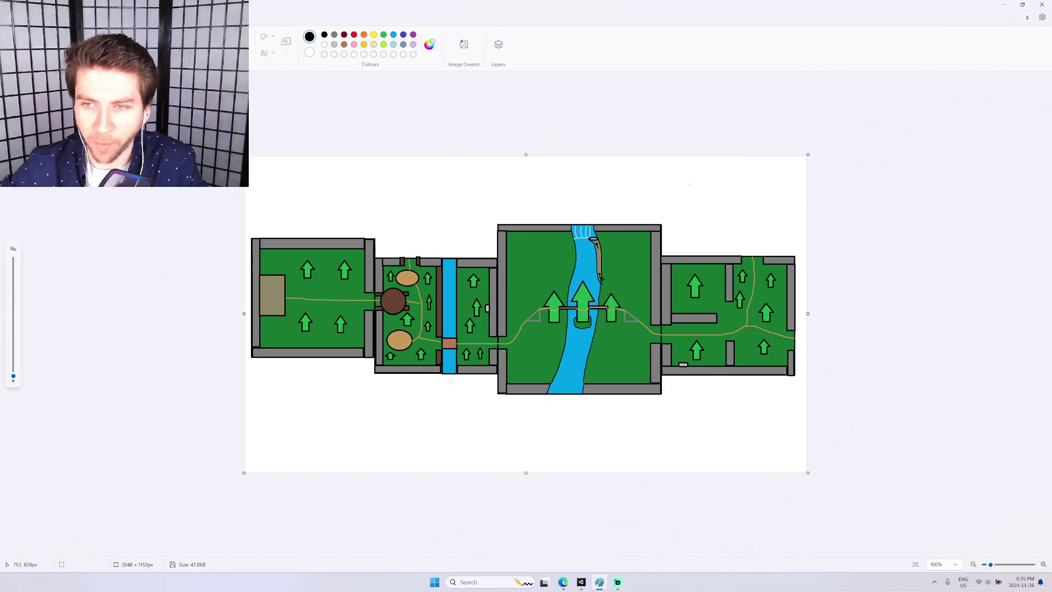
mouse_move(512, 193)
left_mouse_down()
mouse_move(495, 222)
mouse_move(641, 398)
mouse_move(571, 196)
mouse_move(519, 193)
left_mouse_up()
key("ctrl+z")
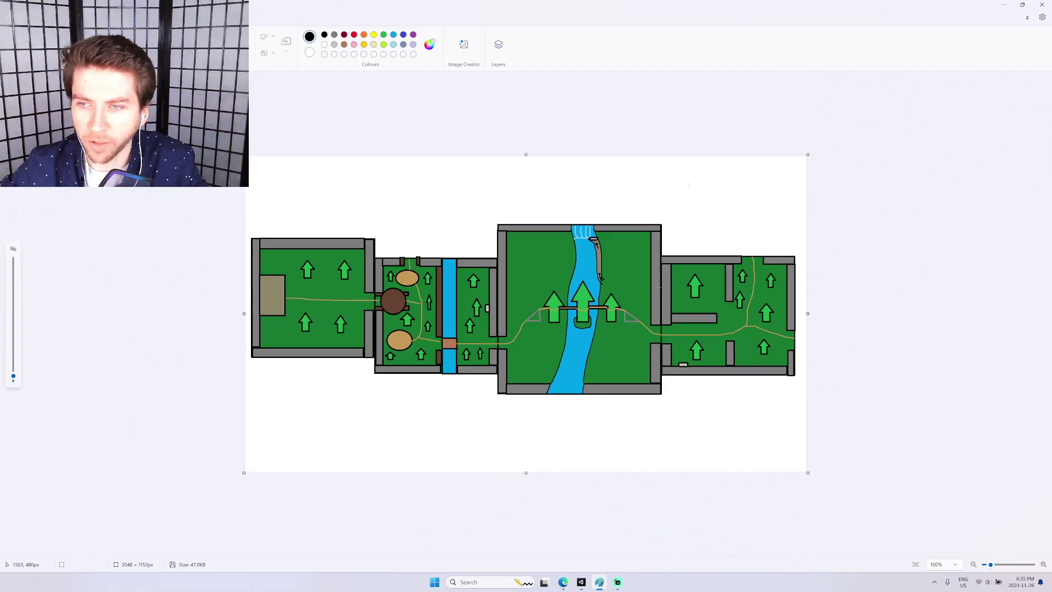
Circle the map's easternmost area, sketch a route west across the large river area, and undo these annotations.
mouse_move(716, 248)
left_mouse_down()
mouse_move(675, 310)
mouse_move(732, 249)
left_mouse_up()
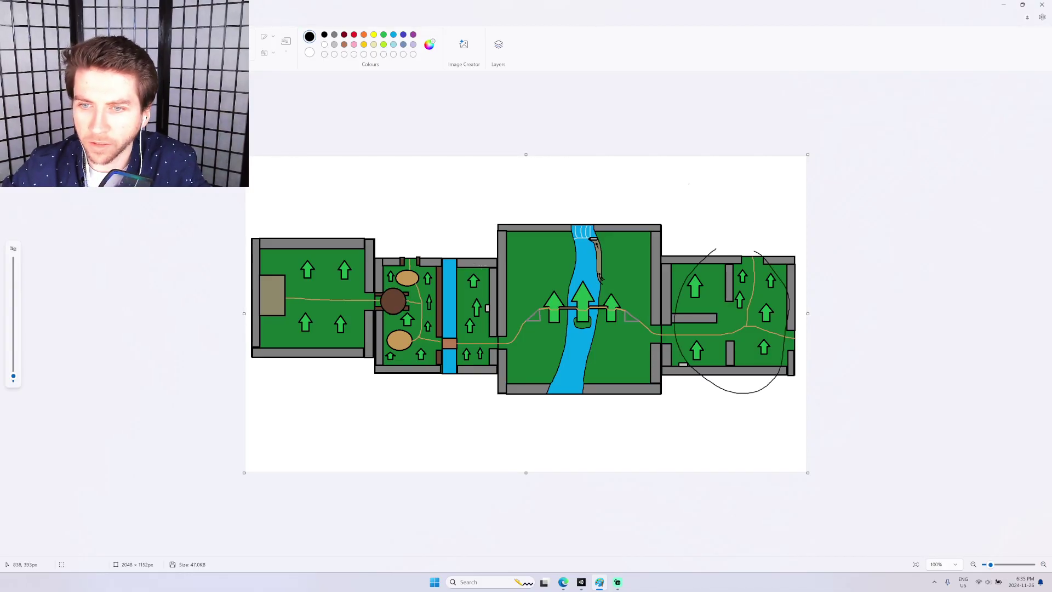
mouse_move(679, 345)
left_mouse_down()
mouse_move(498, 331)
mouse_move(478, 342)
mouse_move(547, 328)
mouse_move(634, 365)
mouse_move(660, 350)
left_mouse_up()
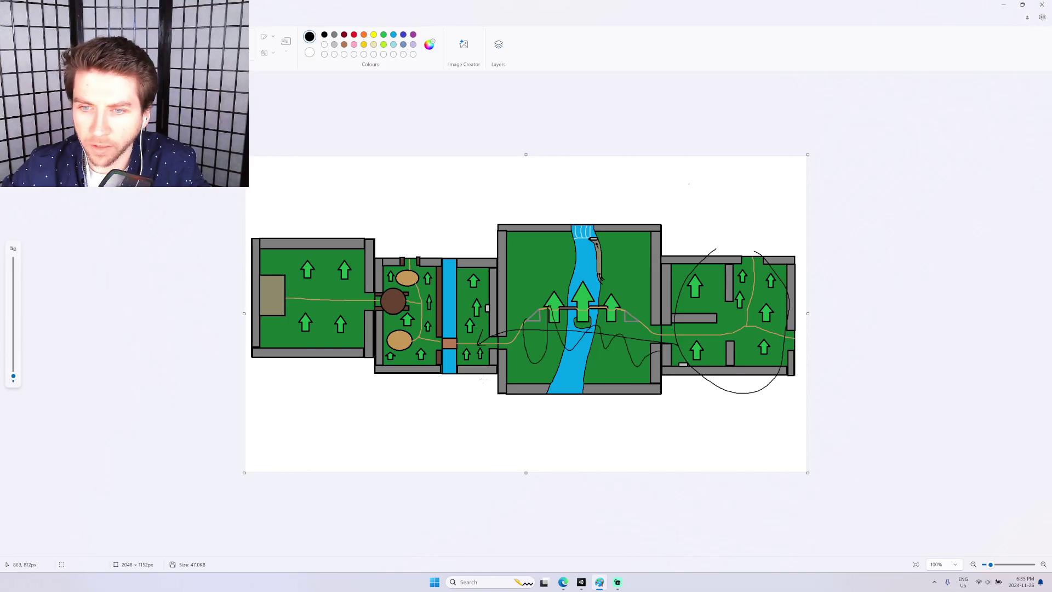
mouse_move(711, 252)
left_mouse_down()
mouse_move(609, 204)
mouse_move(452, 262)
mouse_move(480, 248)
left_mouse_up()
key("ctrl+z")
key("ctrl+z")
key("ctrl+z")
key("ctrl+z")
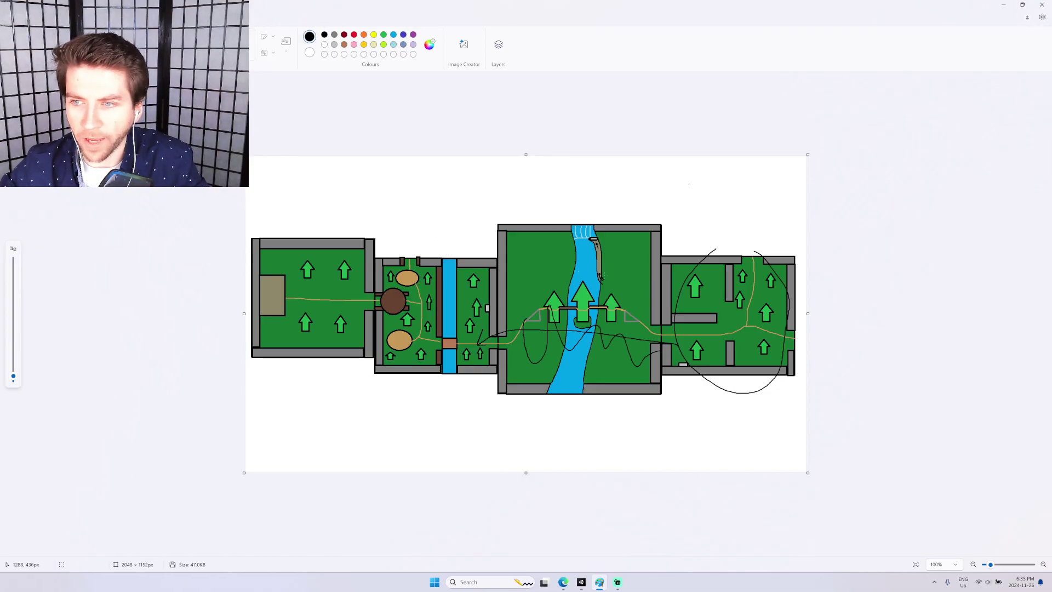
key("ctrl+z")
Sketch lines from above the map to its two rivers, trace the path through the large river area, and undo the strokes.
mouse_move(551, 176)
left_mouse_down()
mouse_move(582, 214)
mouse_move(459, 243)
left_mouse_up()
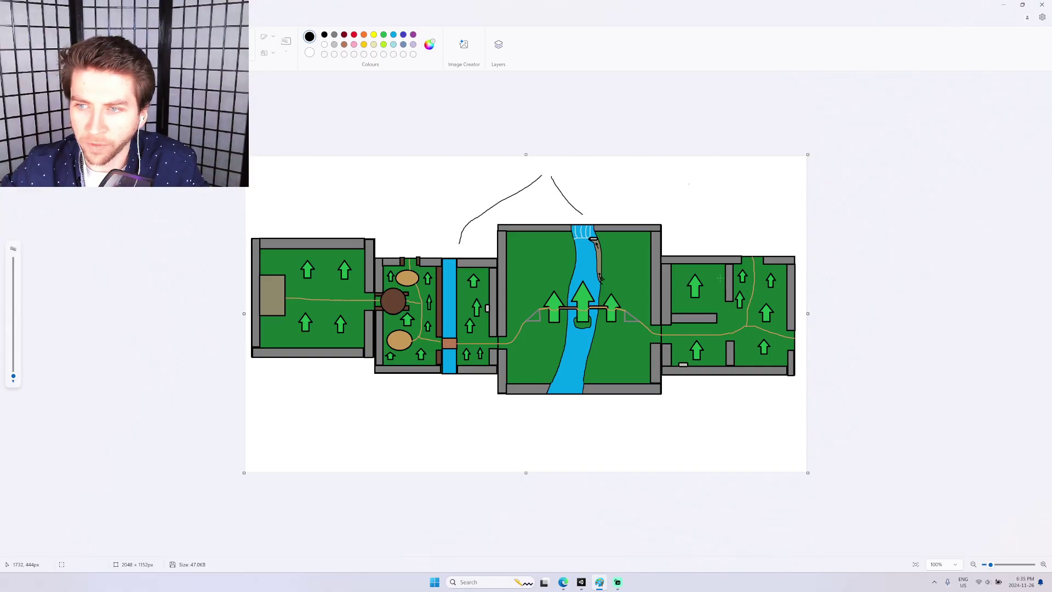
mouse_move(683, 329)
left_mouse_down()
mouse_move(634, 331)
mouse_move(592, 307)
mouse_move(527, 319)
mouse_move(496, 342)
left_mouse_up()
key("ctrl+z")
key("ctrl+z")
key("ctrl+z")
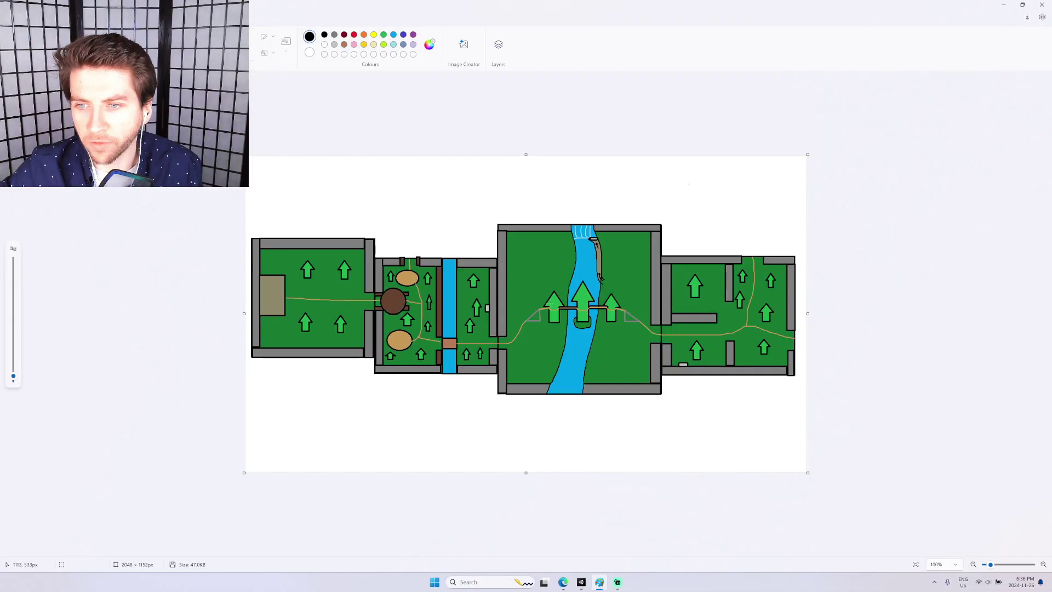
Mark the two bridge ends on either side of the large river, and undo both marks.
left_click_drag(551, 307, 557, 318)
left_click_drag(613, 299, 607, 319)
key("ctrl+z")
key("ctrl+z")
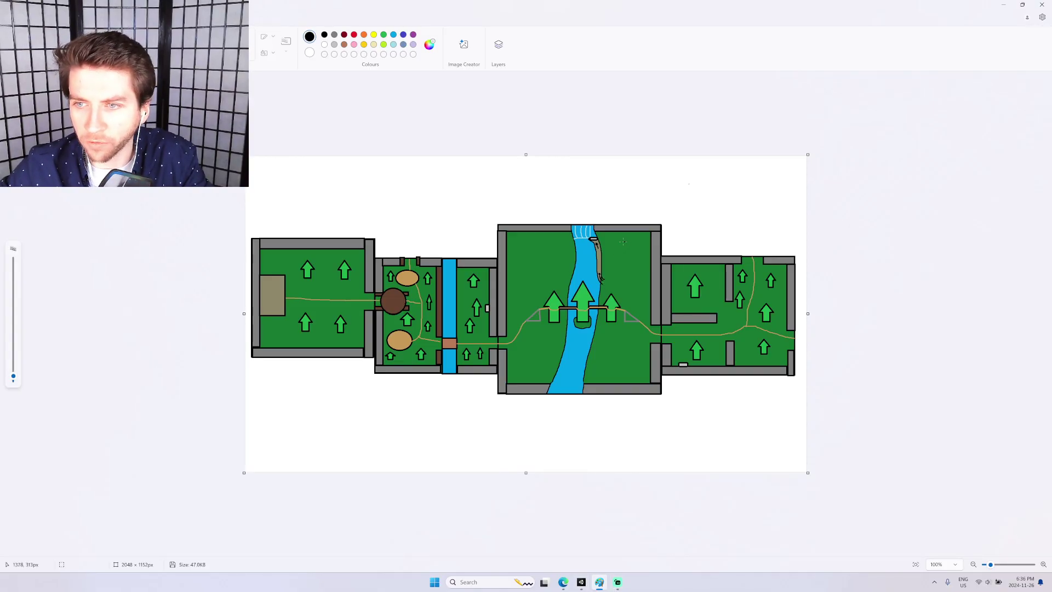
Sketch small freehand outlines in the corners and western half of the large river area, and undo them all.
left_click_drag(515, 244, 520, 249)
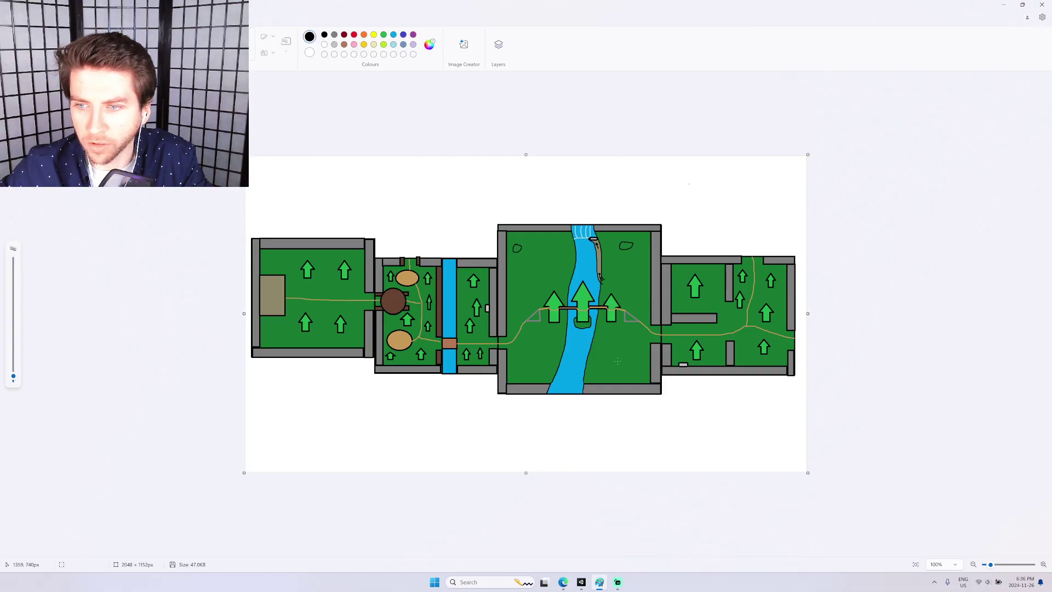
left_click_drag(610, 367, 608, 363)
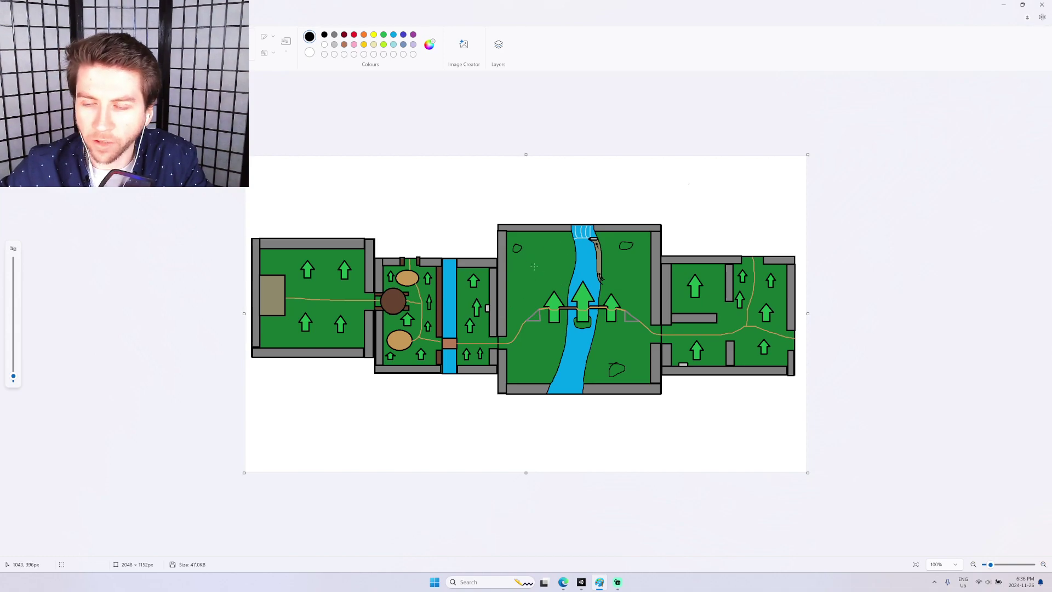
mouse_move(538, 266)
left_mouse_down()
mouse_move(515, 244)
mouse_move(535, 247)
left_mouse_up()
key("ctrl+z")
key("ctrl+z")
key("ctrl+z")
key("ctrl+z")
Draw a small filled rectangle about 43 × 14 px with light grey fill in the large river area's northwest corner.
left_click(309, 52)
left_click(334, 45)
left_click(216, 35)
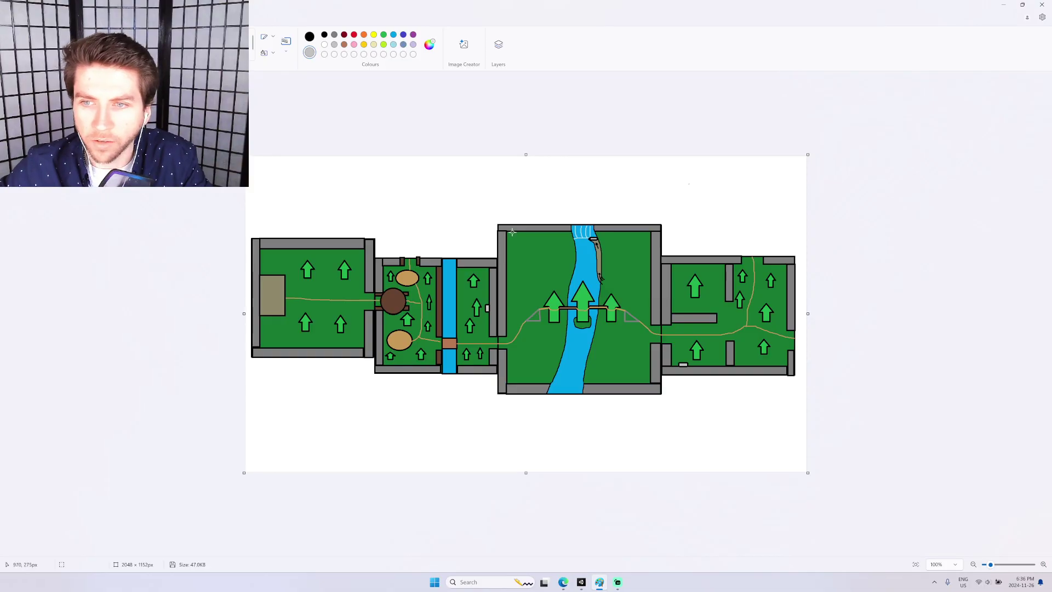
left_click_drag(505, 233, 511, 243)
key("ctrl+z")
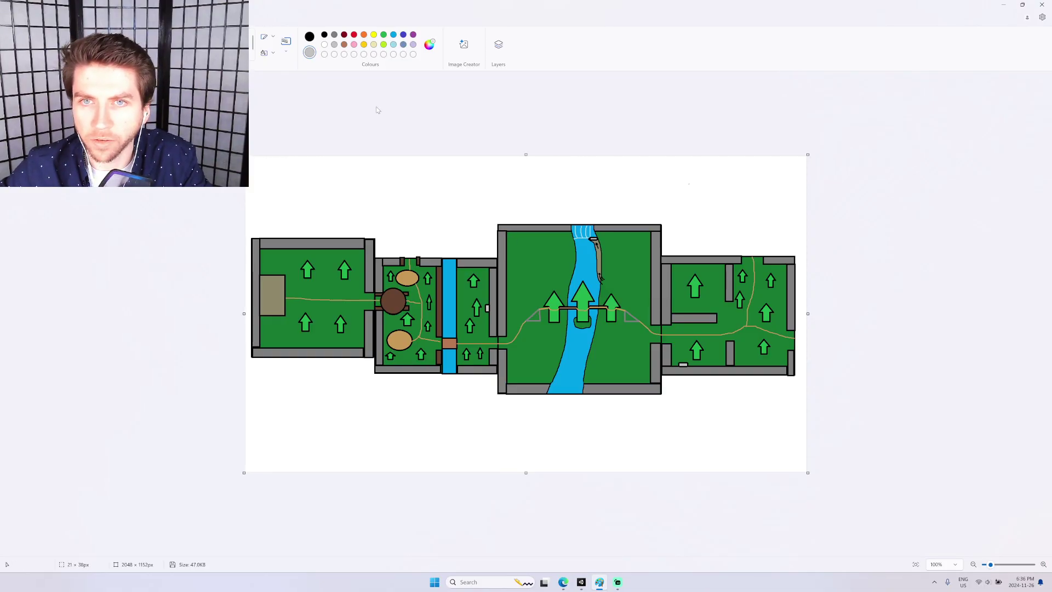
left_click(285, 48)
left_click(284, 47)
left_click(286, 44)
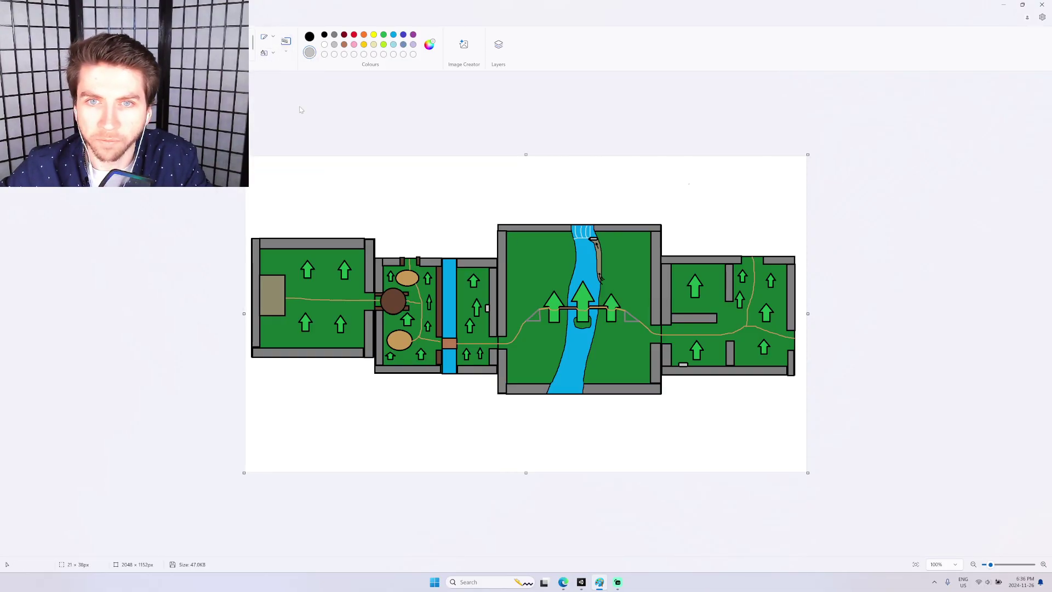
left_click_drag(507, 238, 519, 236)
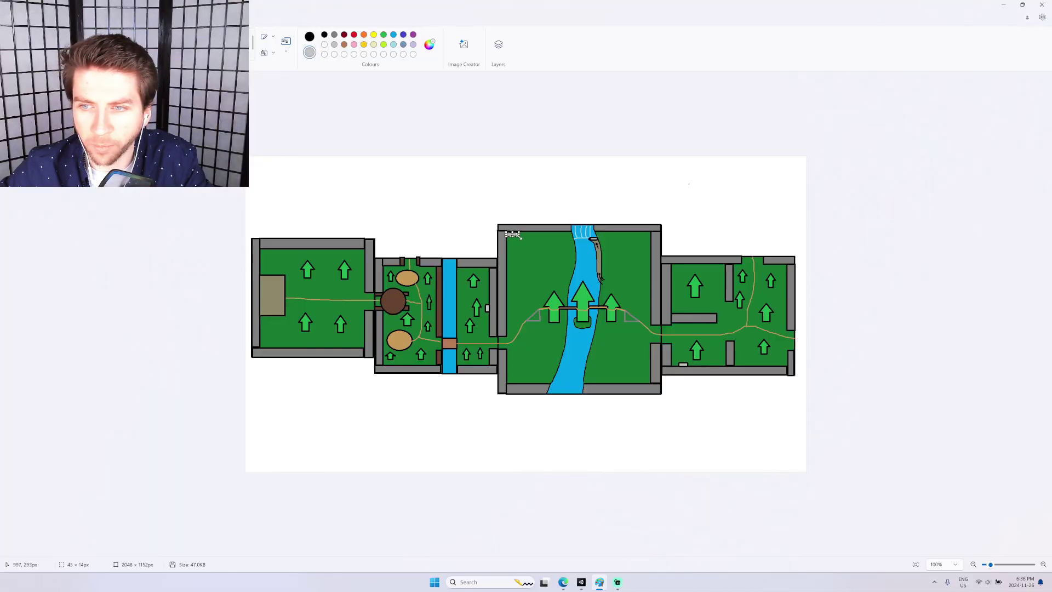
left_click(603, 213)
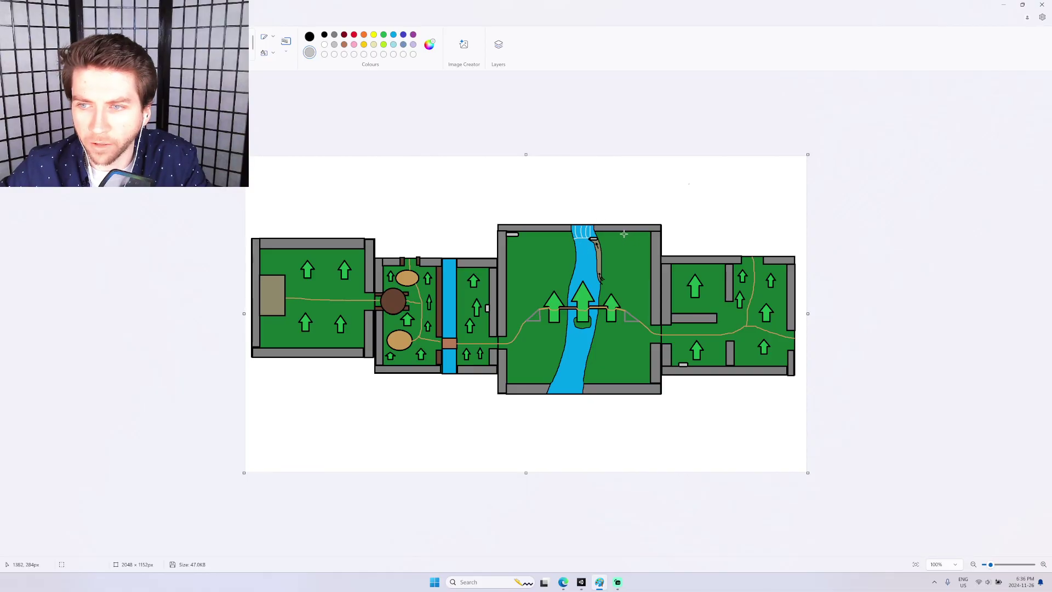
Draw a small brown-filled square with rounded corners beside the southern wall of the large river area, east of the river.
left_click(344, 44)
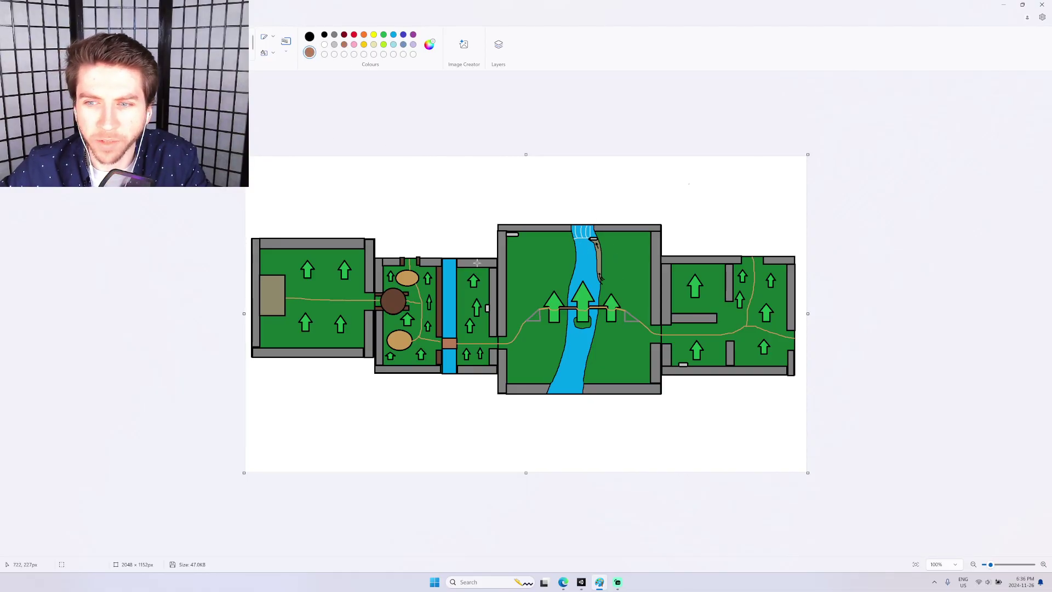
left_click_drag(622, 370, 610, 383)
left_click(616, 202)
left_click(617, 202)
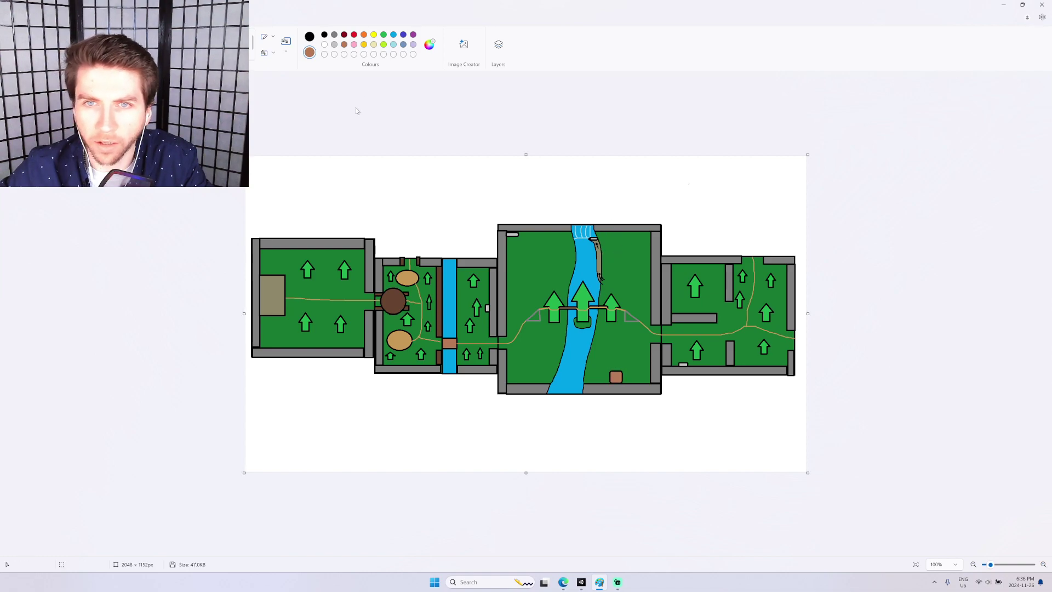
Draw a small purple-filled rounded square about 36 × 34 px in the northeast part of the large river area.
left_click(394, 44)
left_click(413, 35)
left_click_drag(621, 237, 631, 246)
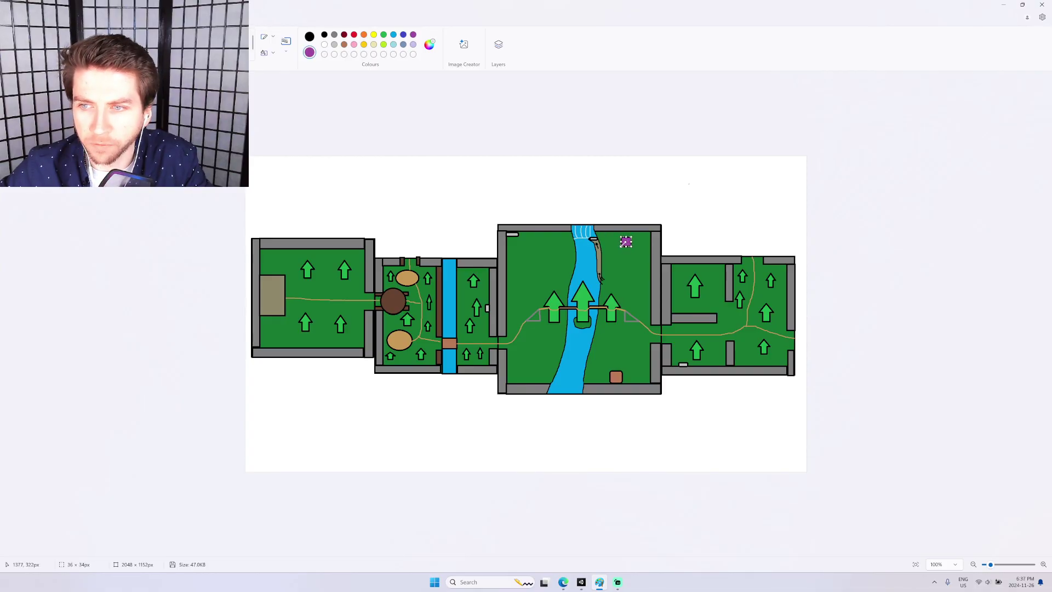
left_click(613, 190)
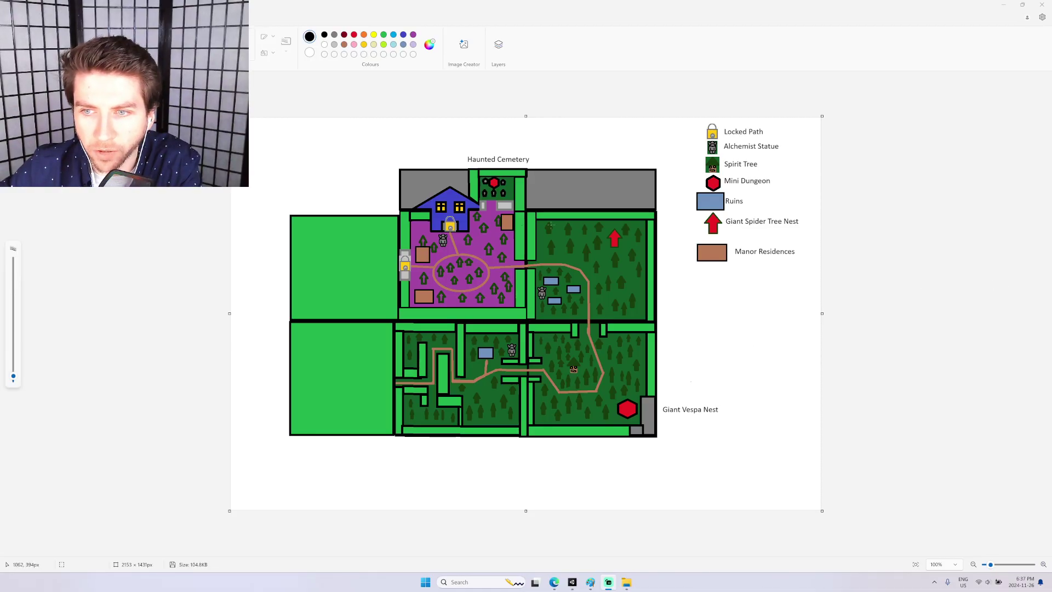
Sketch marks near the giant spider tree nest and the ruins on the Haunted Cemetery map, and undo them.
mouse_move(614, 226)
left_mouse_down()
mouse_move(624, 253)
mouse_move(603, 229)
left_mouse_up()
key("ctrl+z")
mouse_move(541, 275)
left_mouse_down()
mouse_move(568, 310)
mouse_move(545, 277)
left_mouse_up()
key("ctrl+z")
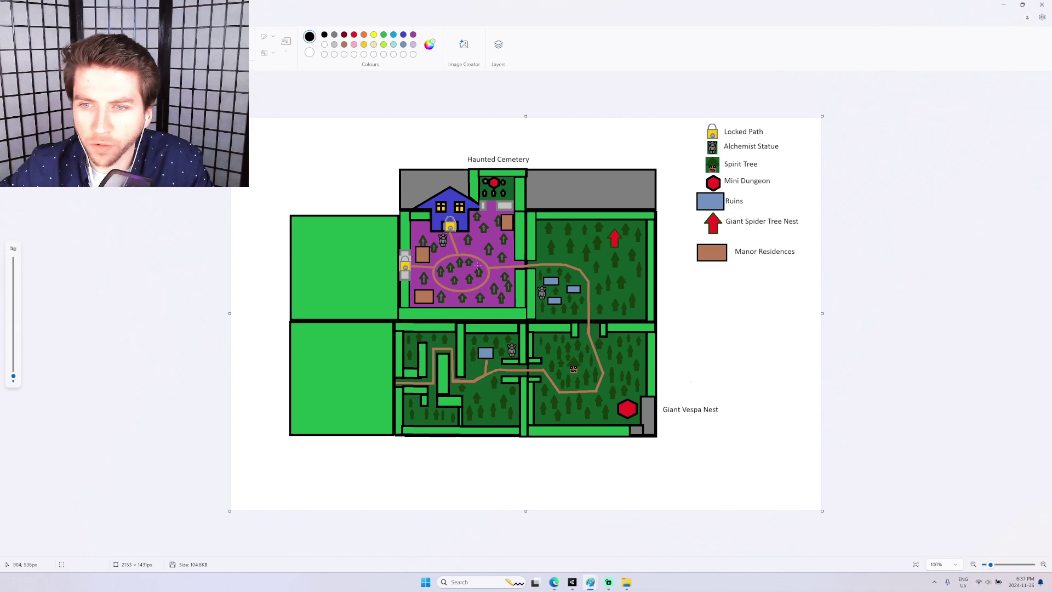
Switch back to the jungle level map, sketch over its westernmost area with the brush, and undo the marks.
left_click(591, 584)
left_click_drag(332, 219, 236, 380)
key("ctrl+z")
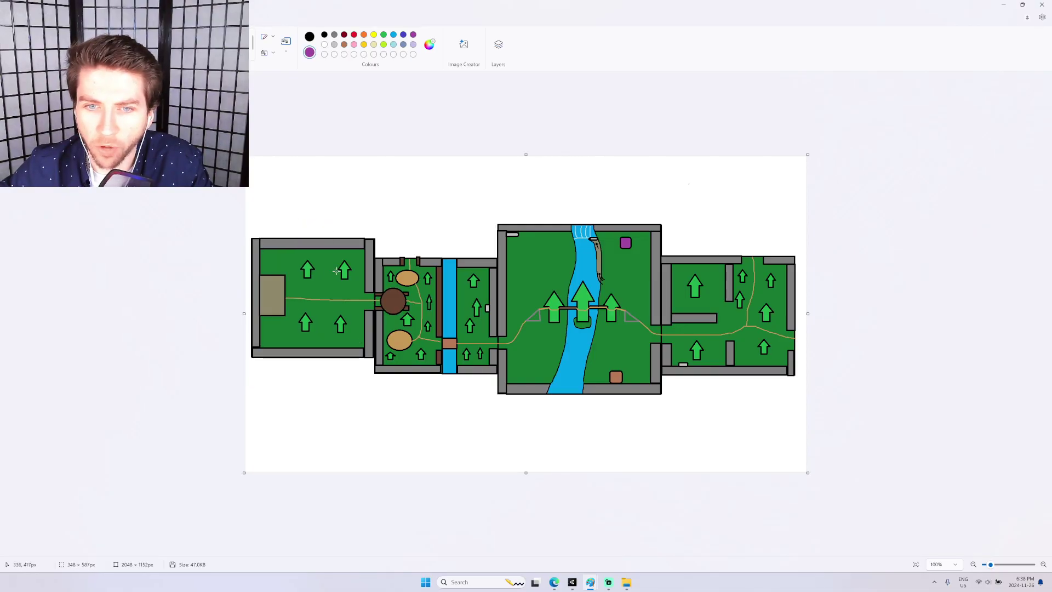
left_click(145, 44)
mouse_move(338, 298)
left_mouse_down()
mouse_move(302, 282)
mouse_move(292, 310)
left_mouse_up()
key("ctrl+z")
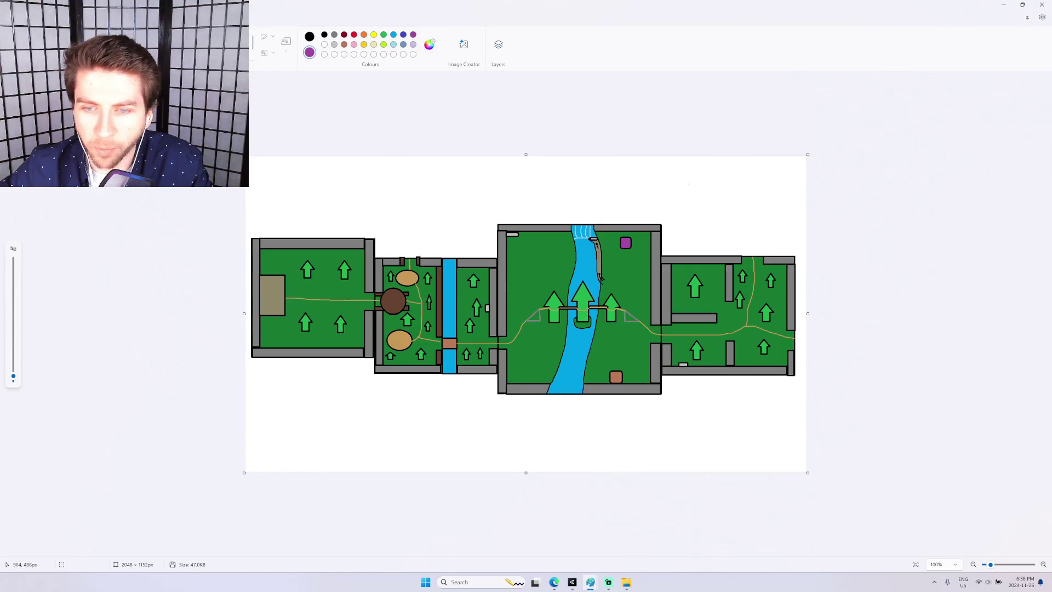
Return to the Haunted Cemetery map, sketch strokes in the purple manor grounds, and undo them.
mouse_move(589, 582)
left_click(630, 548)
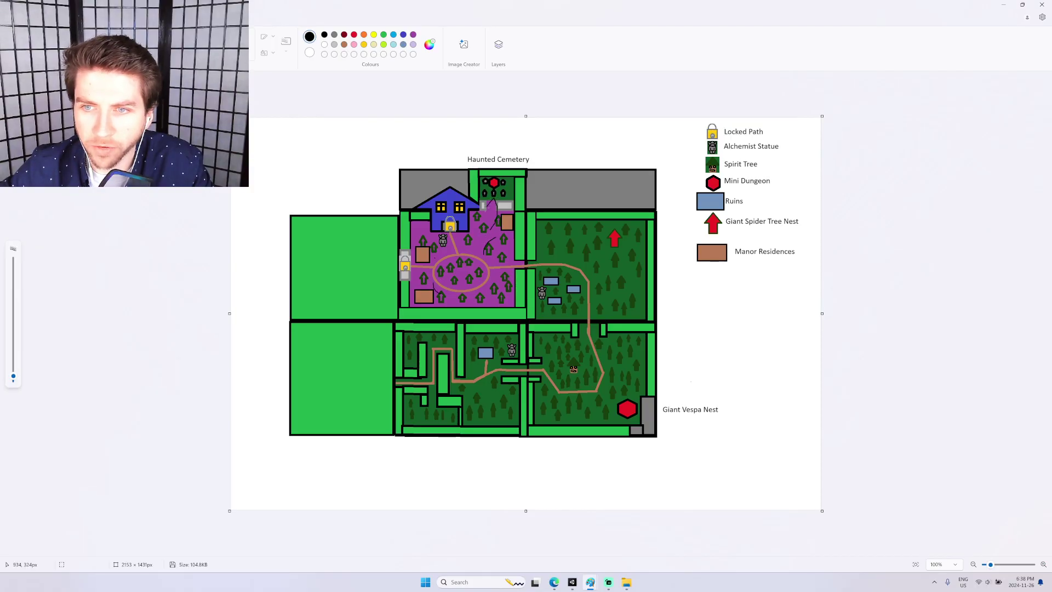
key("ctrl+z")
key("ctrl+z")
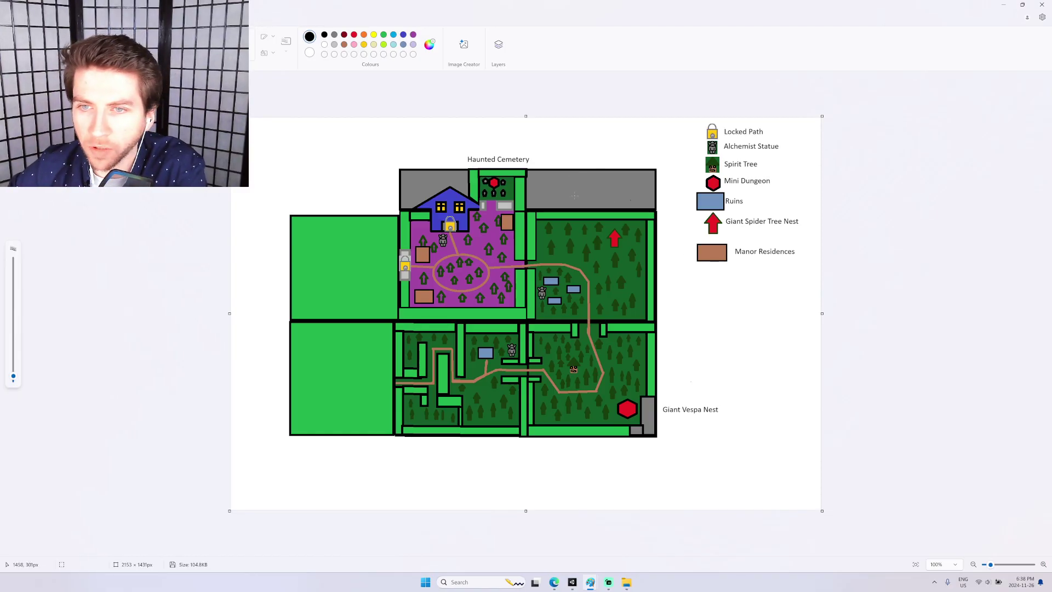
Switch to the jungle map, sketch exit lines above the large river area's northern wall, and undo them.
mouse_move(592, 580)
left_click(565, 541)
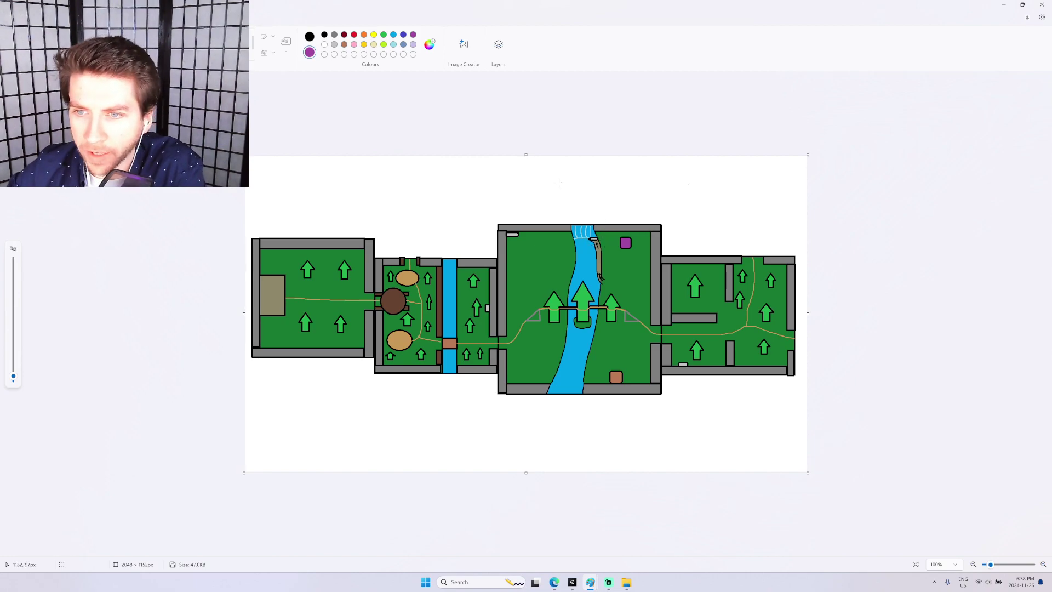
left_click_drag(626, 227, 620, 207)
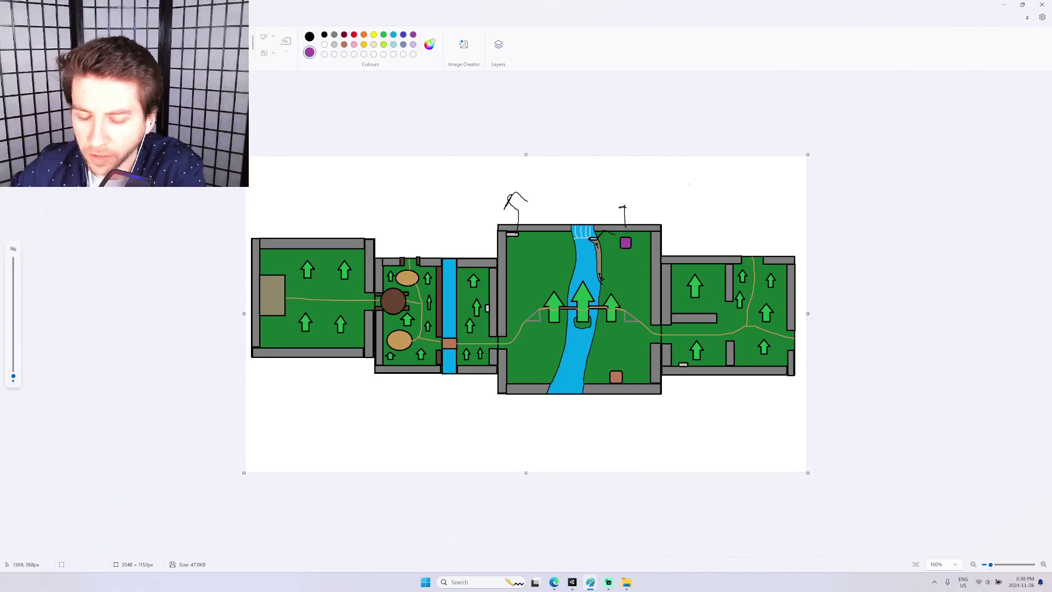
key("ctrl+z")
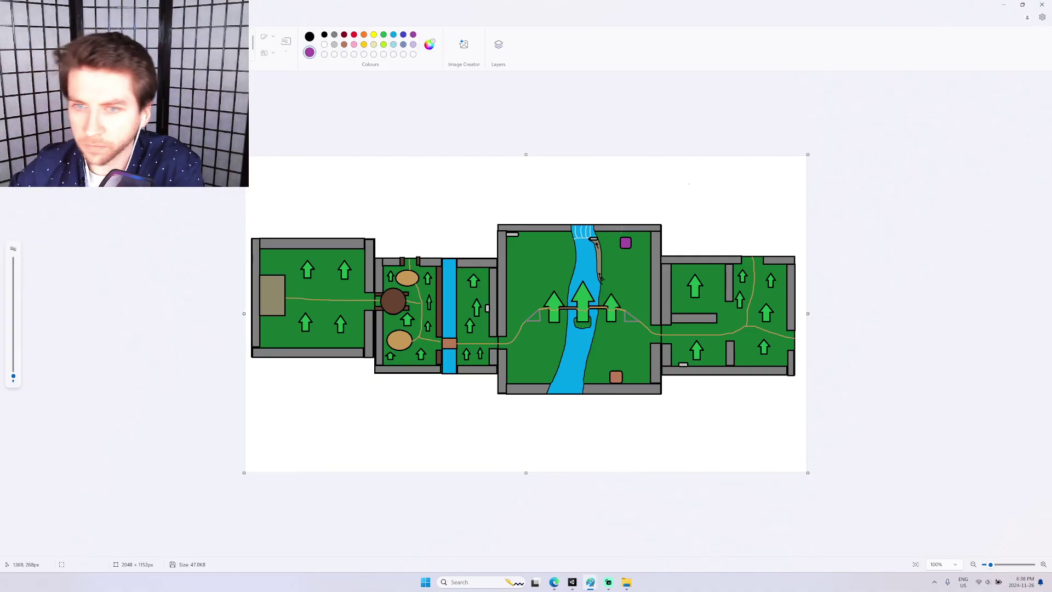
Sketch a freehand route from the hut area's northern opening eastward above the large river area, and undo it.
left_click_drag(409, 257, 404, 200)
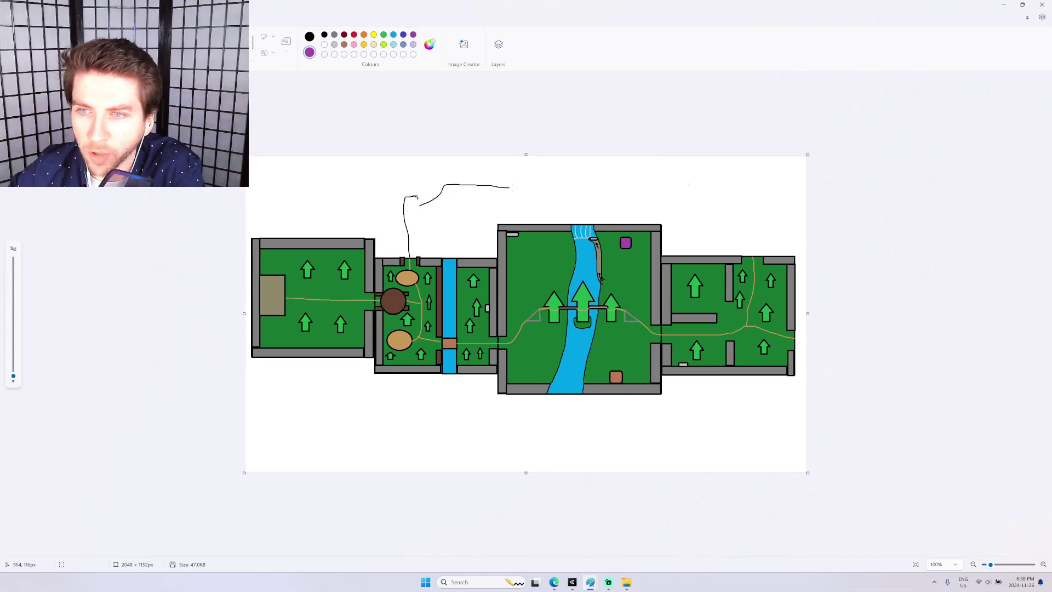
left_click_drag(556, 189, 590, 217)
key("ctrl+z")
key("ctrl+z")
key("ctrl+z")
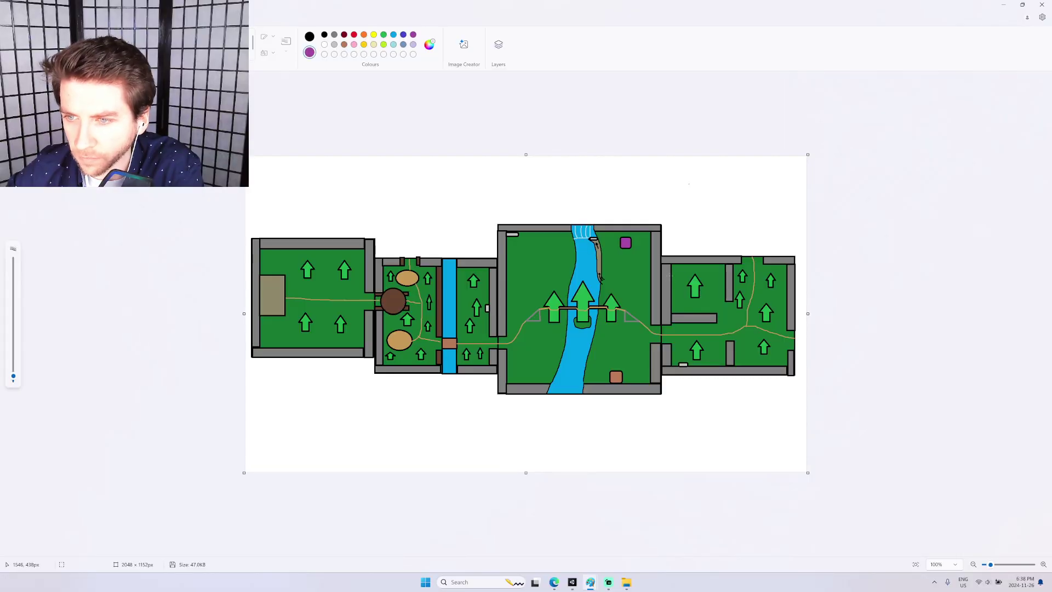
Sketch freehand arrows toward the purple and brown squares and marks in the river area's southwest, and undo them all.
left_click_drag(626, 269, 629, 253)
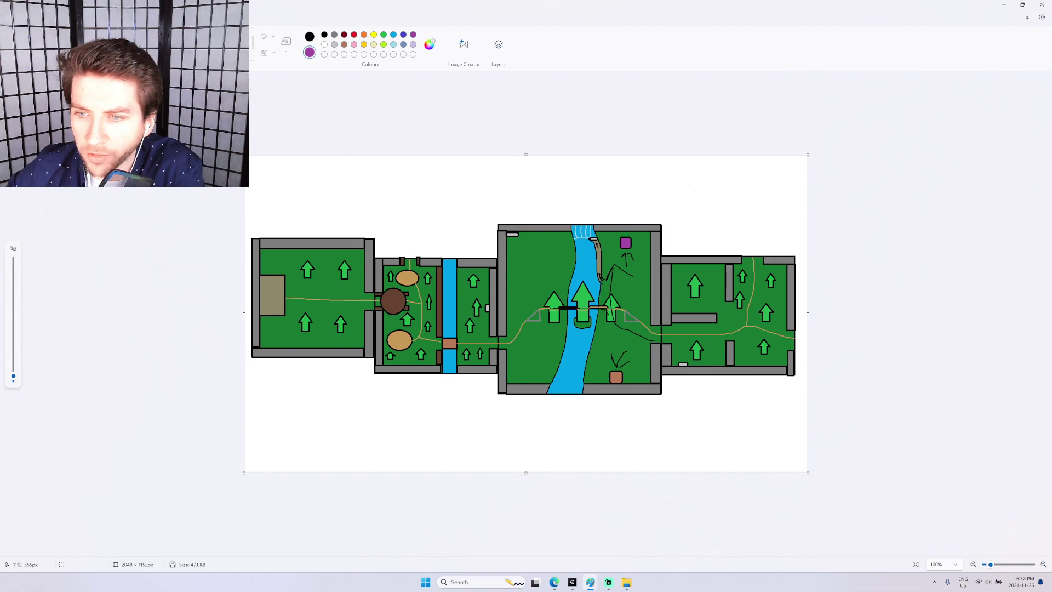
mouse_move(611, 348)
left_mouse_down()
mouse_move(629, 384)
mouse_move(606, 383)
left_mouse_up()
left_click_drag(529, 377, 528, 356)
key("ctrl+z")
key("ctrl+z")
key("ctrl+z")
key("ctrl+z")
key("ctrl+z")
key("ctrl+z")
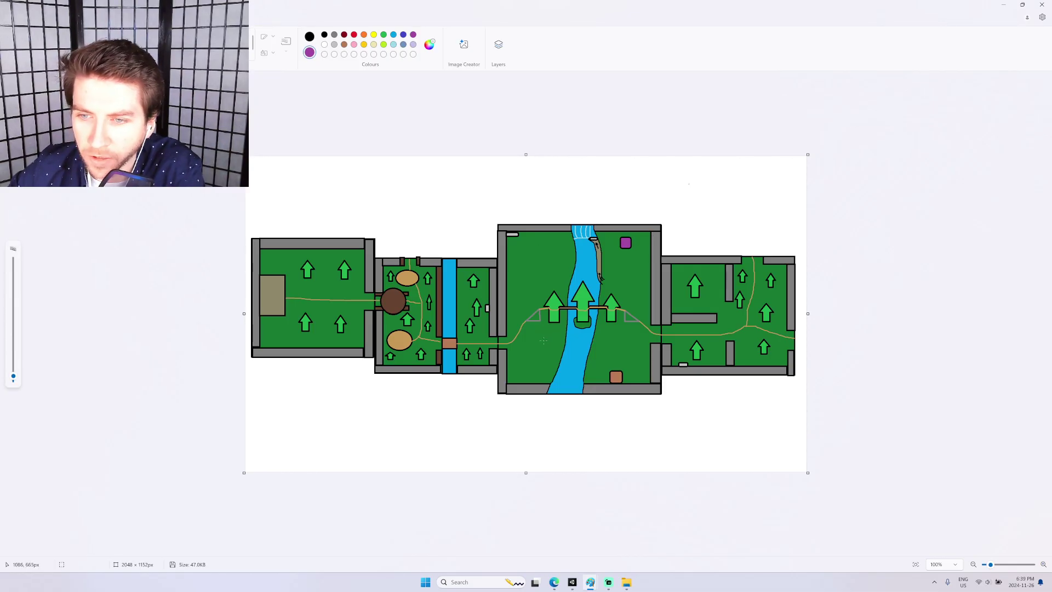
Circle the purple square and the river path's upper end, sketch a mark in the southwest corner, and undo everything.
mouse_move(596, 236)
left_mouse_down()
mouse_move(590, 247)
mouse_move(635, 236)
left_mouse_up()
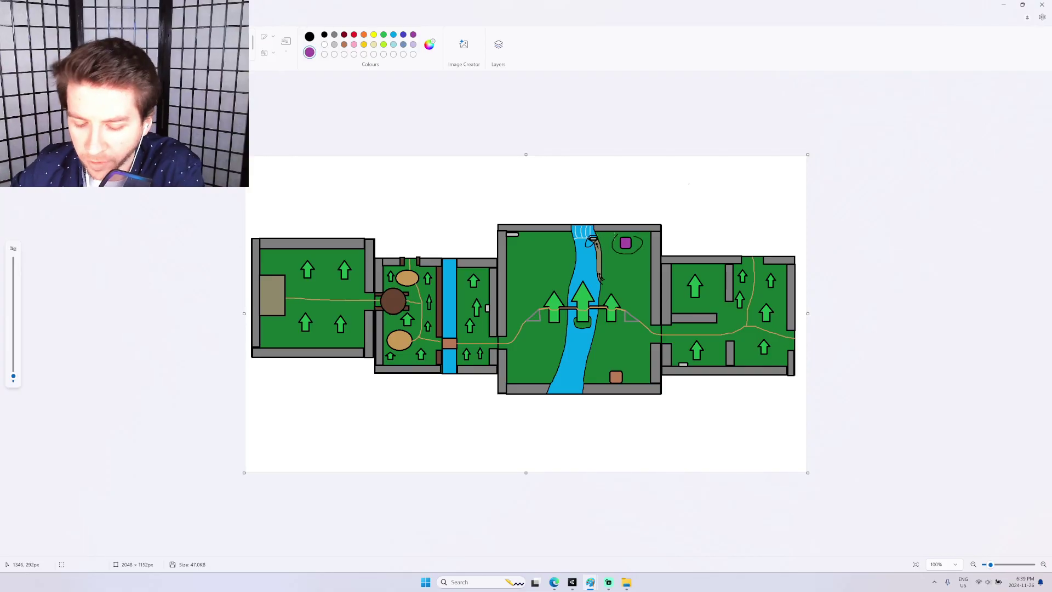
key("ctrl+z")
key("ctrl+z")
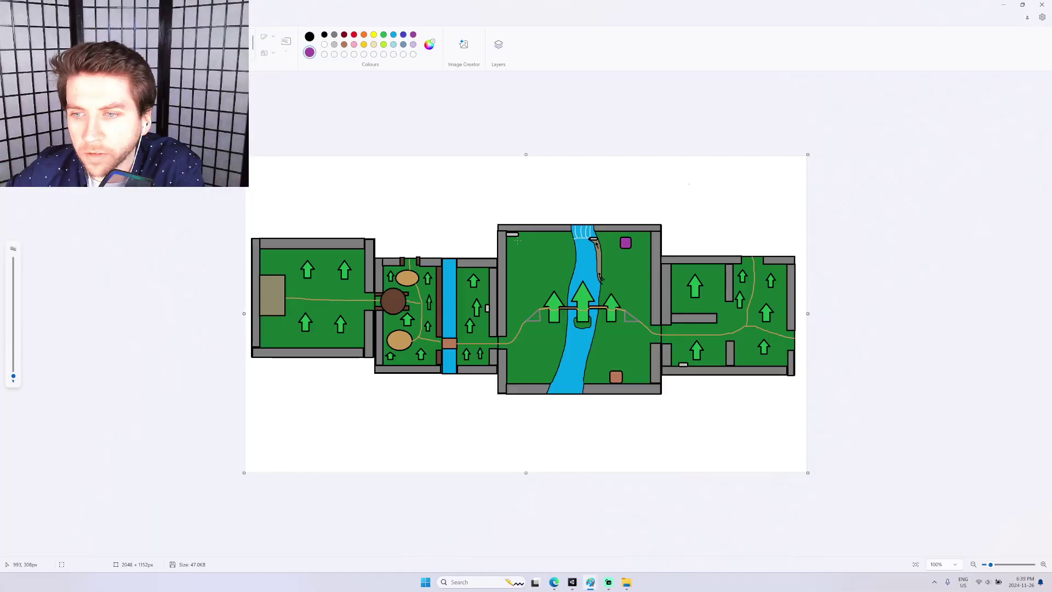
left_click_drag(618, 234, 639, 235)
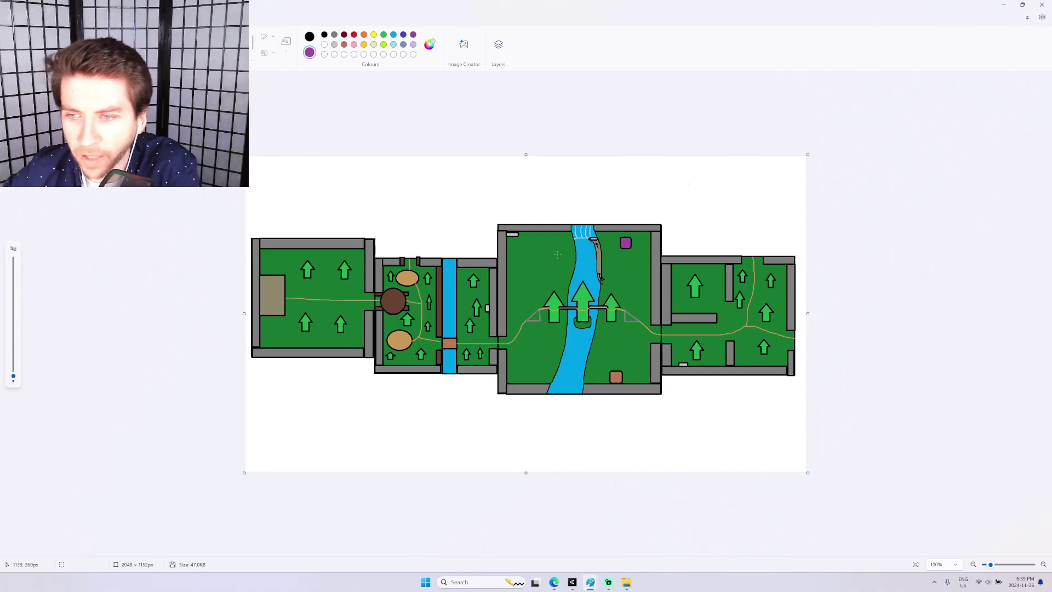
left_click_drag(522, 368, 529, 350)
key("ctrl+z")
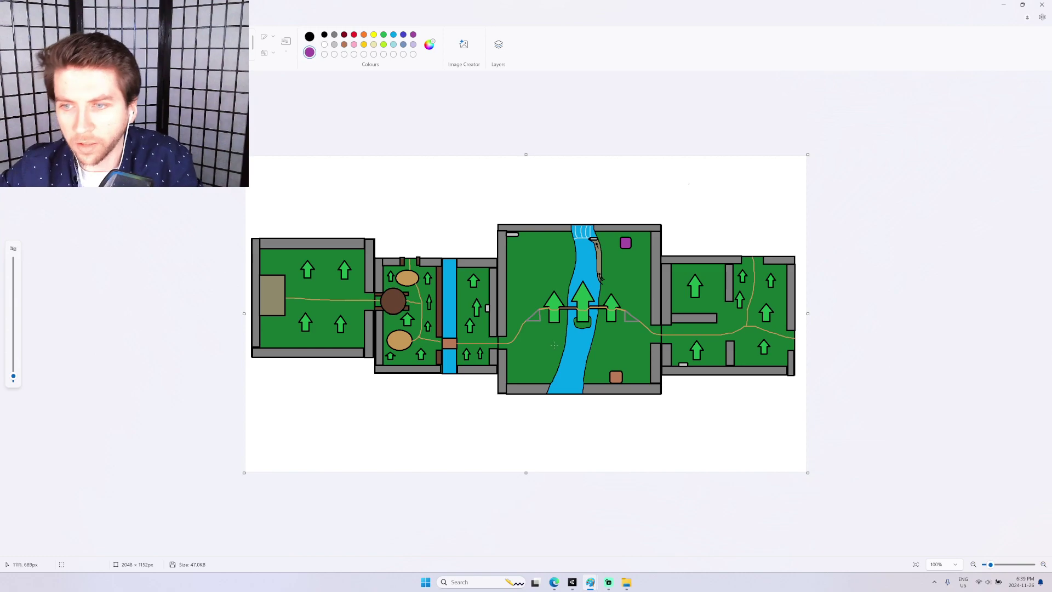
Switch to the Unity editor and shift Canopy (3) of JungleTree5Branch (2) slightly sideways.
left_click(572, 582)
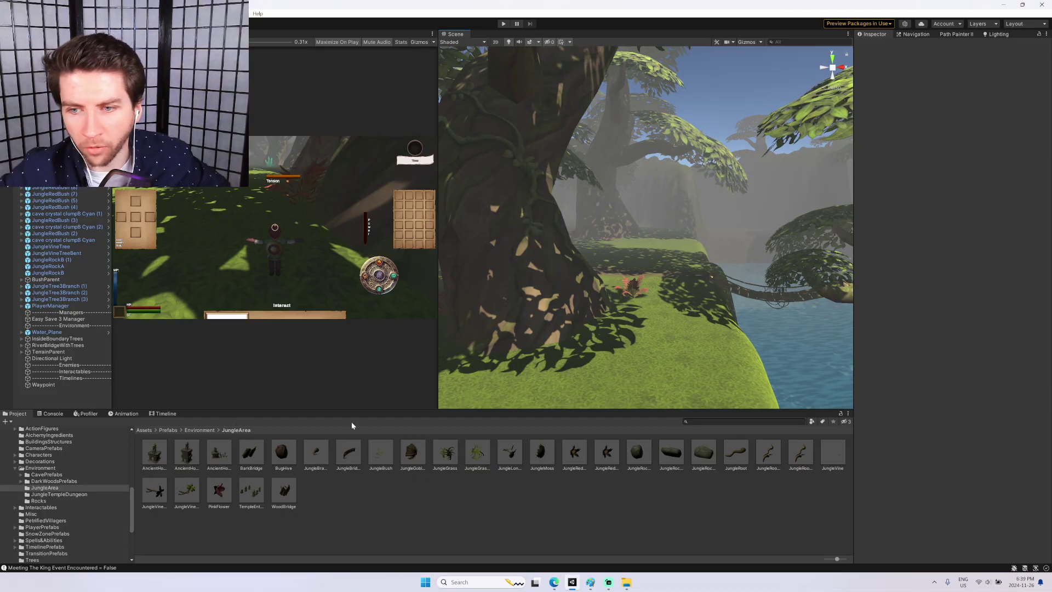
left_click(283, 452)
right_click_drag(583, 309, 657, 302)
scroll(682, 267, "up", 3)
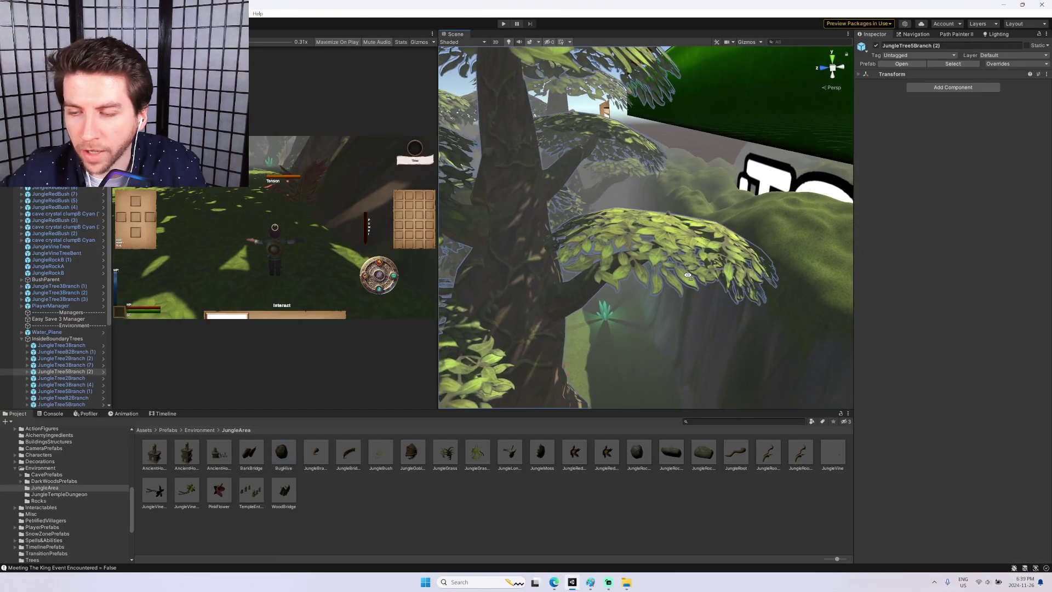
left_click(677, 243)
right_click_drag(641, 193, 554, 255)
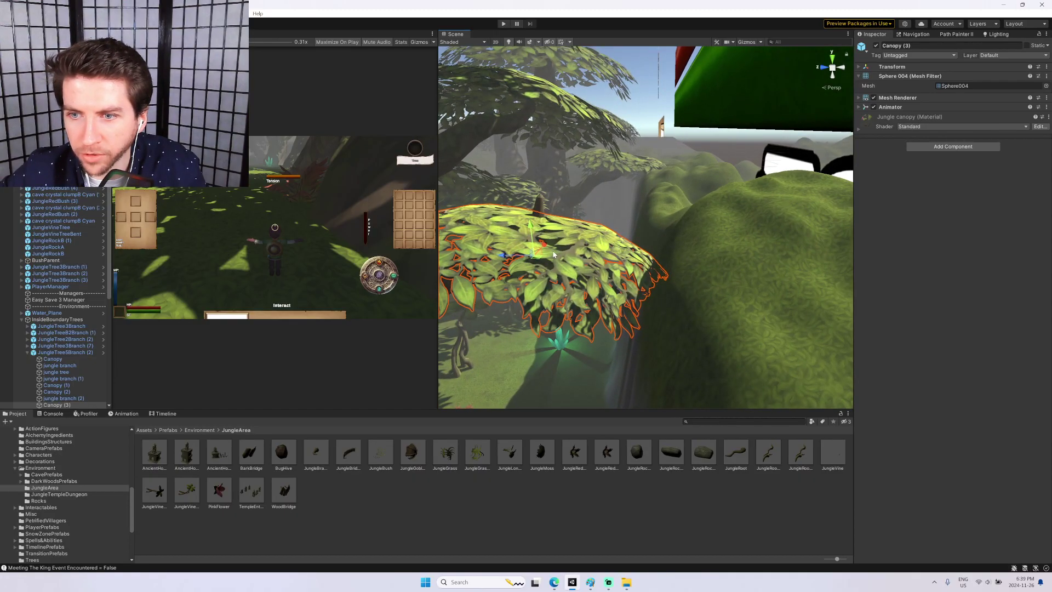
left_click_drag(534, 256, 526, 257)
Select Canopy (3) of JungleTree3Branch (7) and adjust its scale above the branch end.
mouse_move(573, 247)
right_mouse_down()
mouse_move(575, 200)
mouse_move(586, 241)
right_mouse_up()
left_click(589, 241)
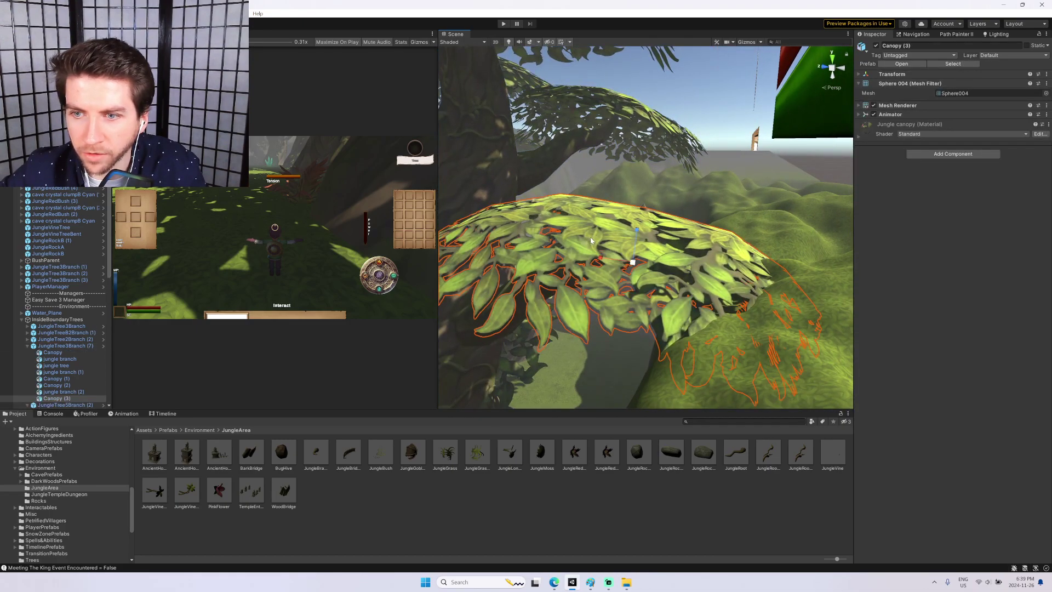
left_click_drag(629, 267, 636, 203)
right_click_drag(637, 206, 607, 220)
key("w")
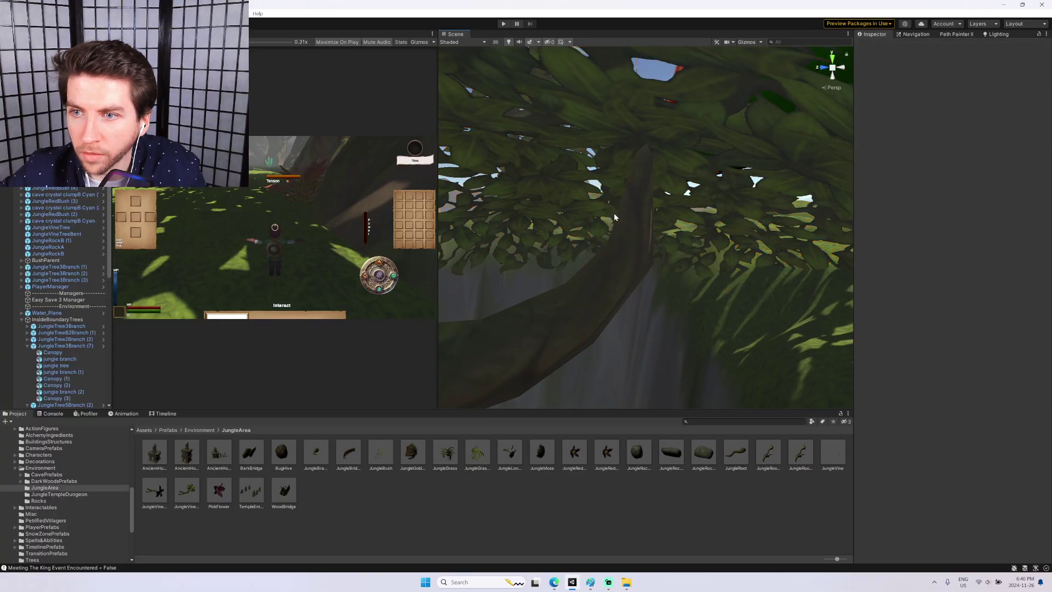
left_click_drag(614, 213, 688, 263)
right_click_drag(688, 263, 613, 261)
key("s")
left_click_drag(612, 262, 657, 245, "alt")
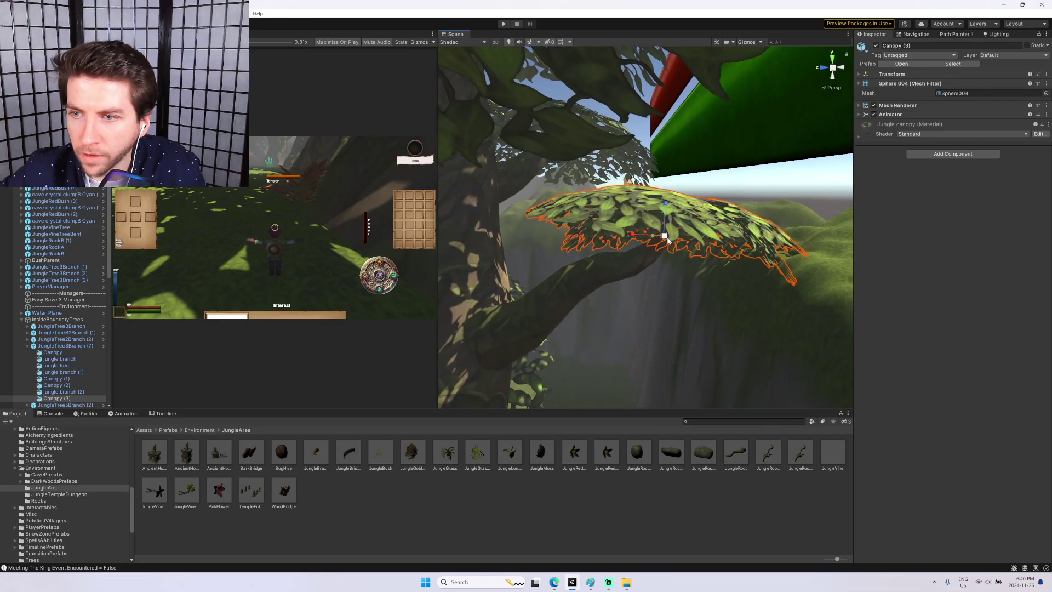
Resize Canopy (3) of JungleTree3Branch (7) and fine-tune its height over the branch tip.
scroll(665, 241, "down", 3)
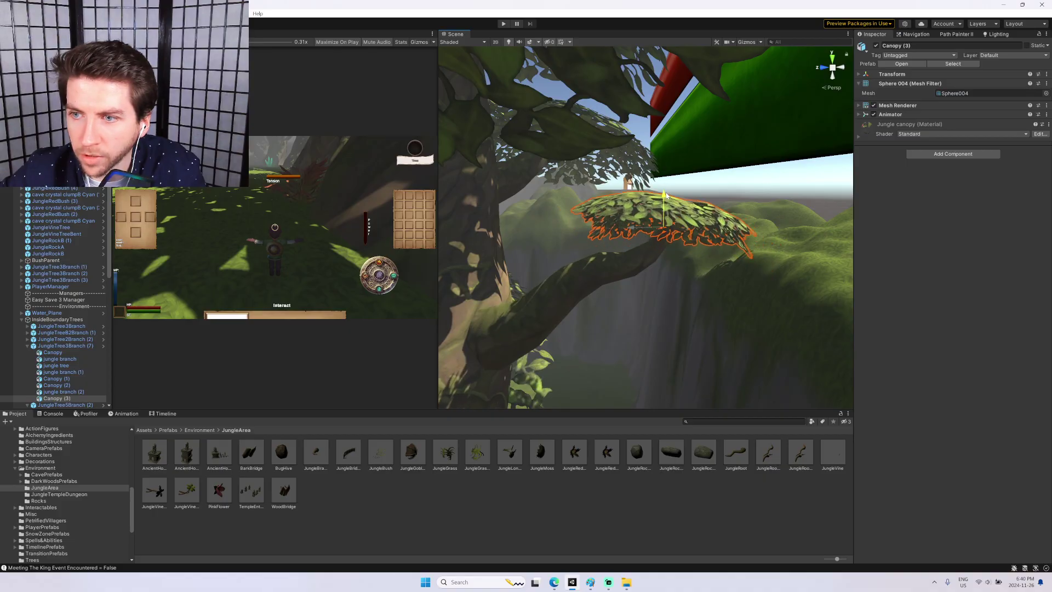
scroll(663, 214, "up", 5)
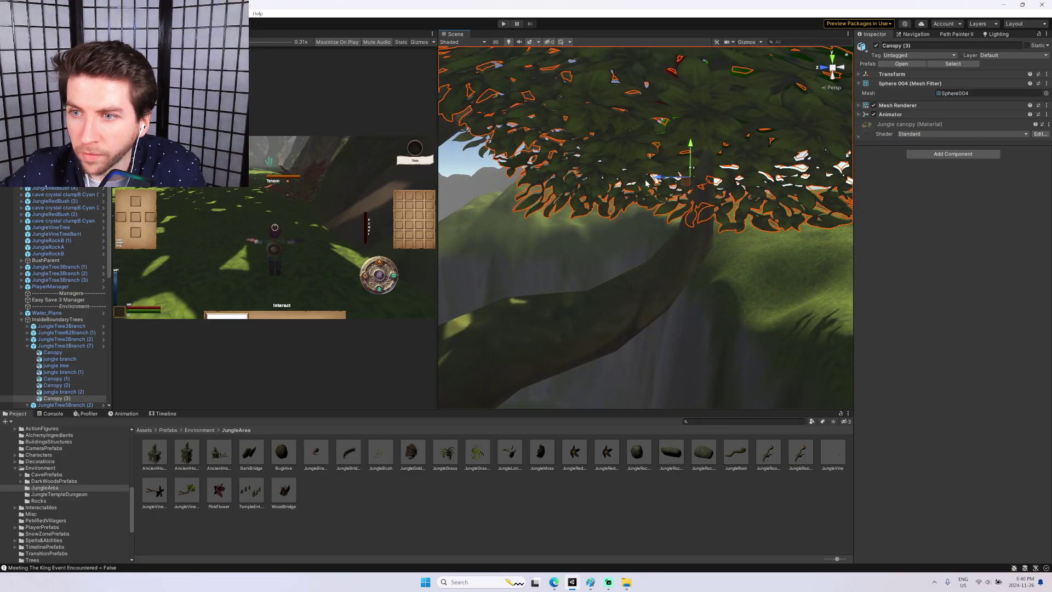
scroll(658, 187, "down", 5)
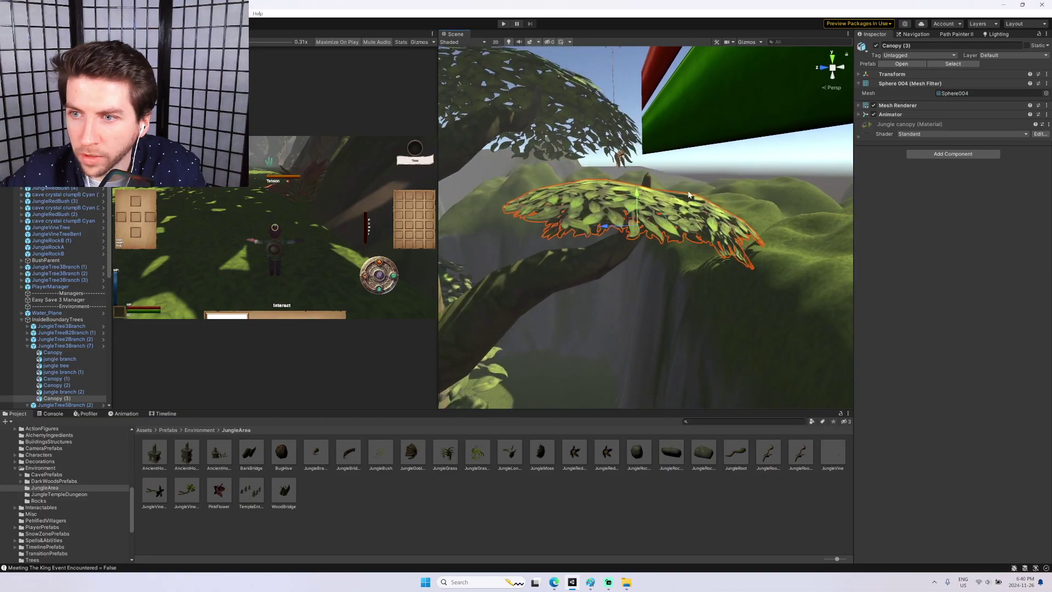
left_click_drag(633, 203, 634, 179)
key("ctrl+z")
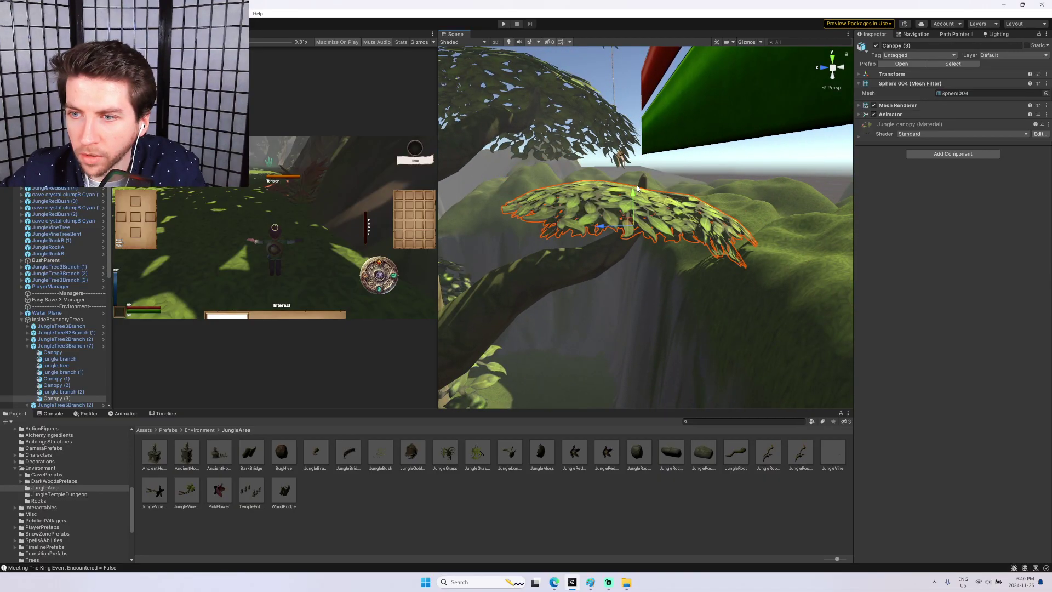
scroll(637, 188, "up", 2)
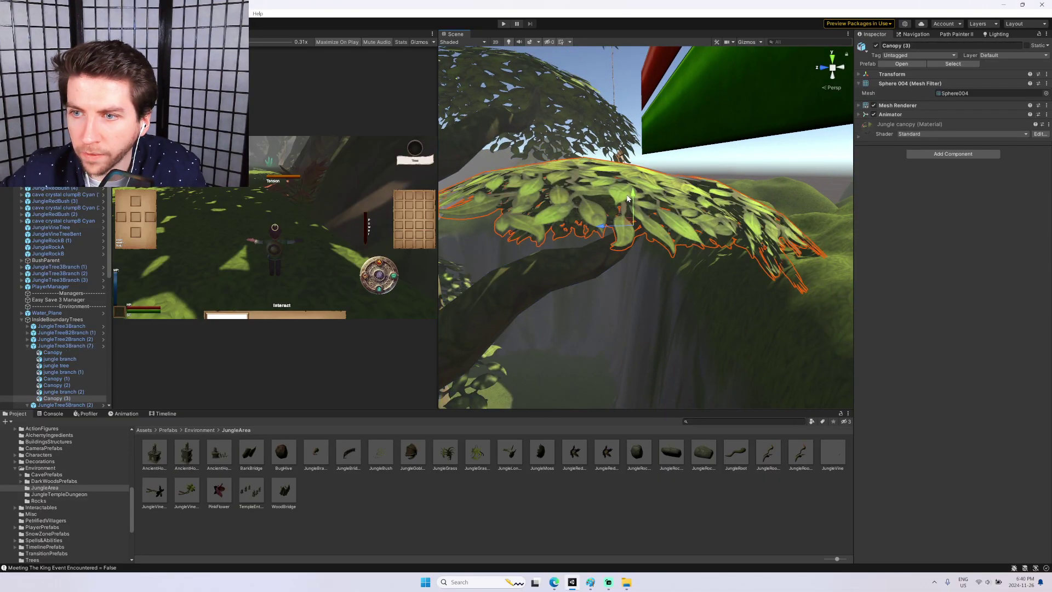
Rotate Canopy (3) of JungleTree3Branch (7) and move it sideways over the branch tip.
key("e")
left_click_drag(614, 185, 642, 195)
scroll(642, 195, "up", 4)
key("w")
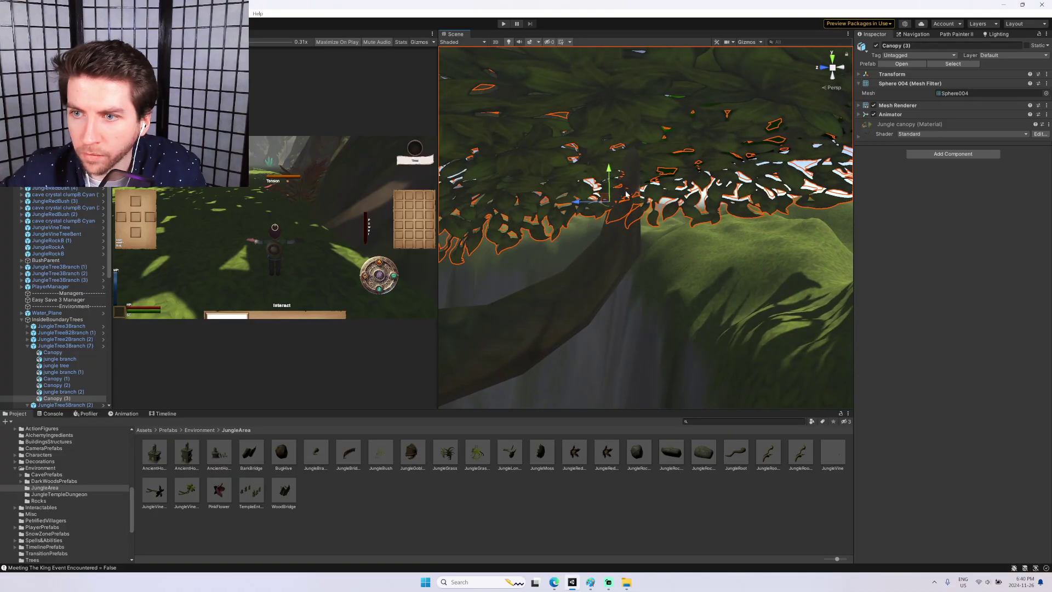
left_click_drag(581, 206, 648, 214)
Rotate jungle branch (2) and Canopy (3) of JungleTree3Branch (7) together and move them against the trunk.
scroll(648, 214, "down", 4)
right_click_drag(648, 214, 613, 228)
left_click(622, 256, "shift")
key("e")
left_click_drag(766, 220, 717, 164)
key("w")
left_click_drag(671, 194, 562, 186)
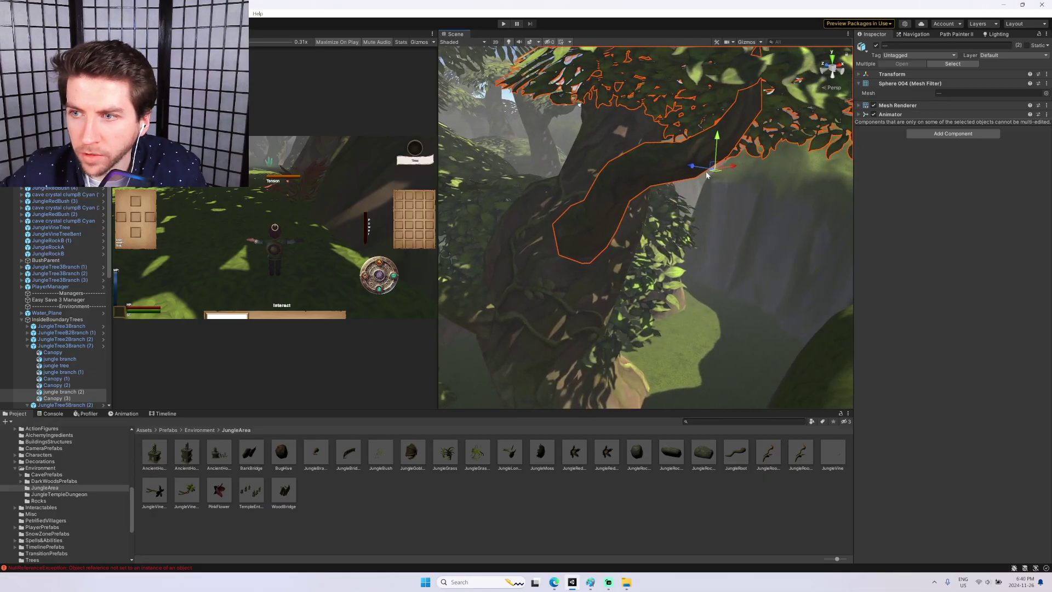
Select Canopy (1) and jungle branch of JungleTree2Branch (5) and rotate them together around the trunk.
left_click_drag(733, 171, 634, 203, "alt")
left_click(635, 204)
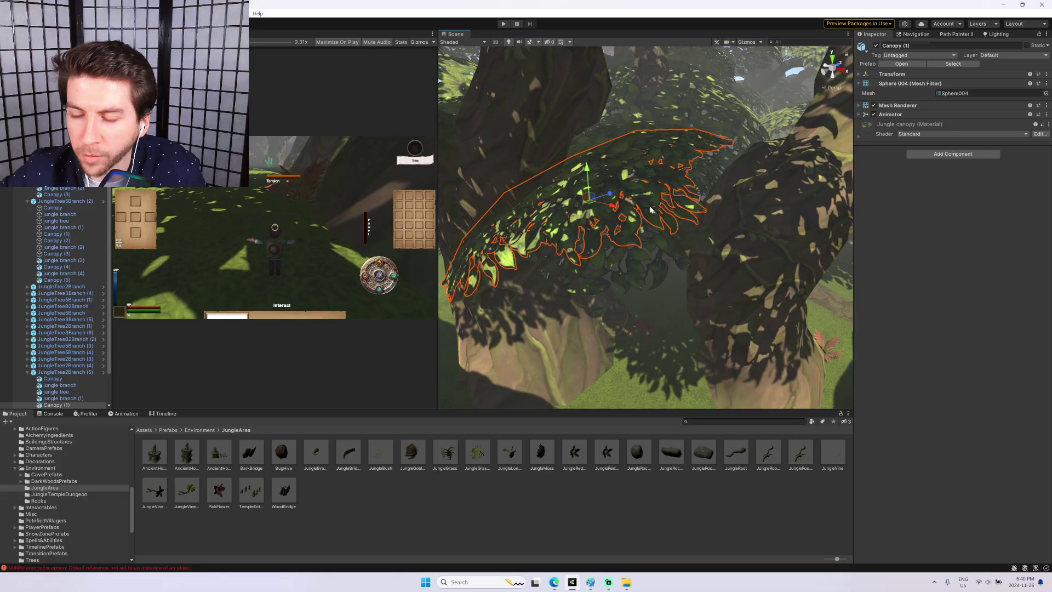
right_click_drag(645, 215, 519, 249)
left_click(580, 241, "shift")
left_click_drag(519, 248, 445, 240, "alt")
key("s")
right_click_drag(445, 240, 473, 244)
key("e")
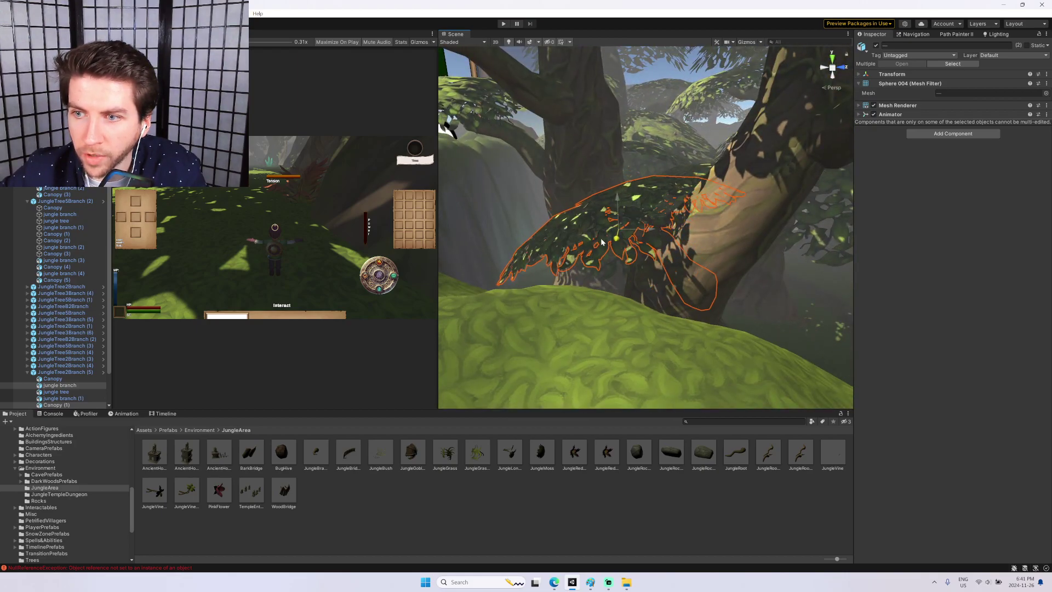
left_click_drag(581, 228, 545, 250, "alt")
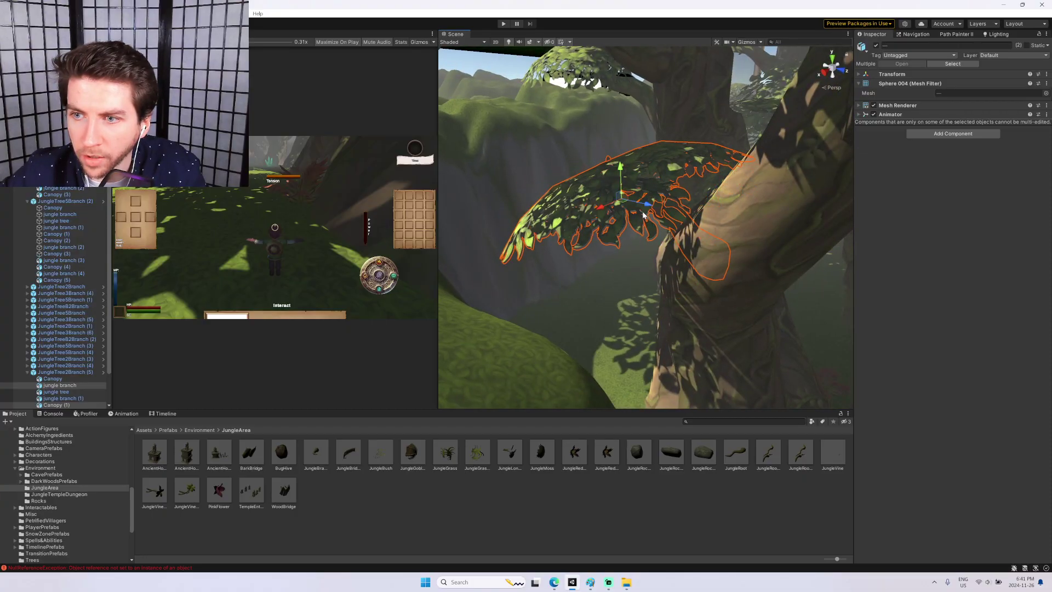
key("e")
left_click_drag(600, 220, 993, 256)
key("w")
Select Canopy (1) of JungleTree2Branch (3) and reposition it over its branch.
left_click(690, 242)
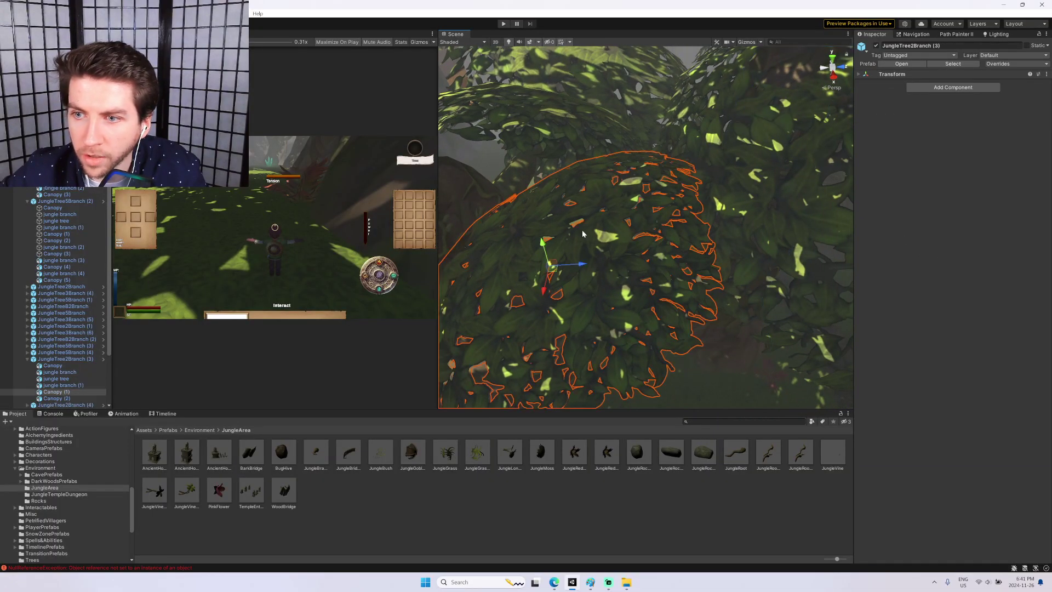
left_click(582, 234)
key("f")
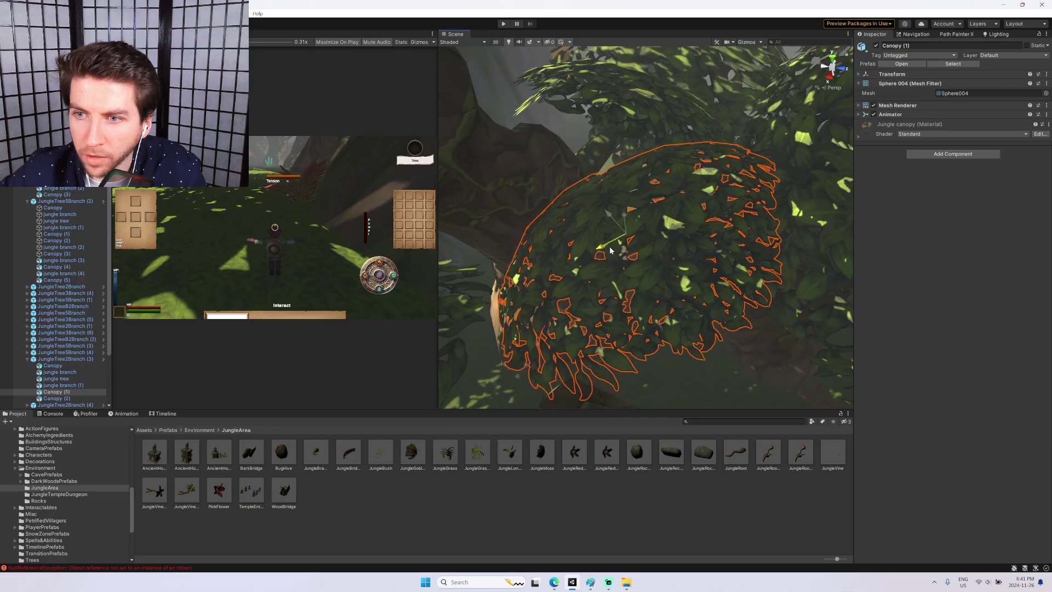
key("w")
right_click_drag(592, 225, 645, 218)
right_click_drag(654, 218, 618, 177)
mouse_move(678, 223)
right_mouse_down()
mouse_move(637, 192)
mouse_move(657, 193)
mouse_move(663, 211)
right_mouse_up()
Raise jungle branch and Canopy (1) of JungleTree2Branch (3) together and shift them sideways along the trunk.
key("e")
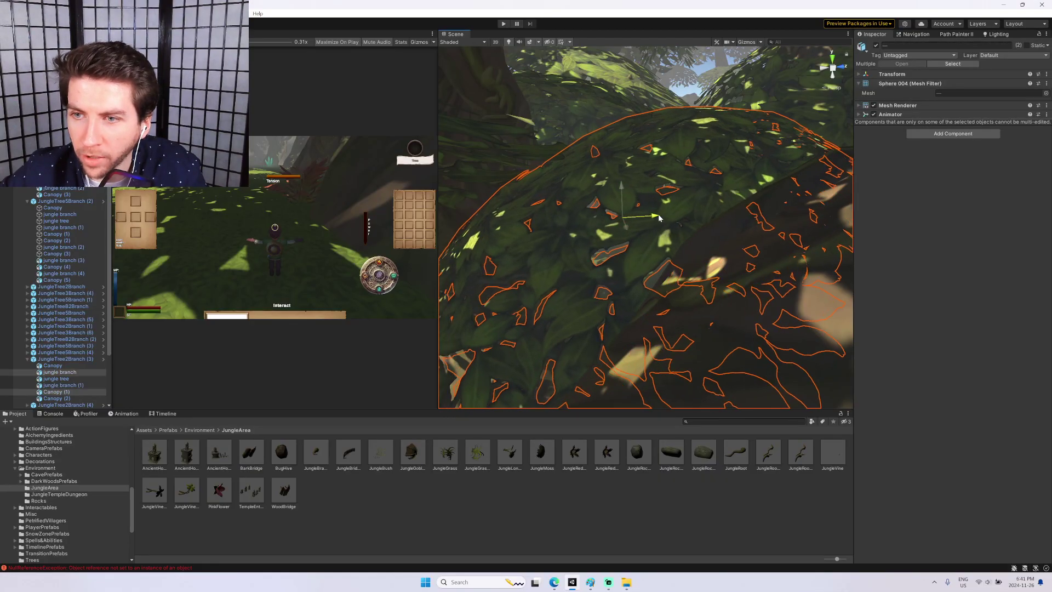
right_click_drag(691, 213, 607, 193)
left_click_drag(562, 225, 562, 133)
left_click_drag(586, 169, 610, 167)
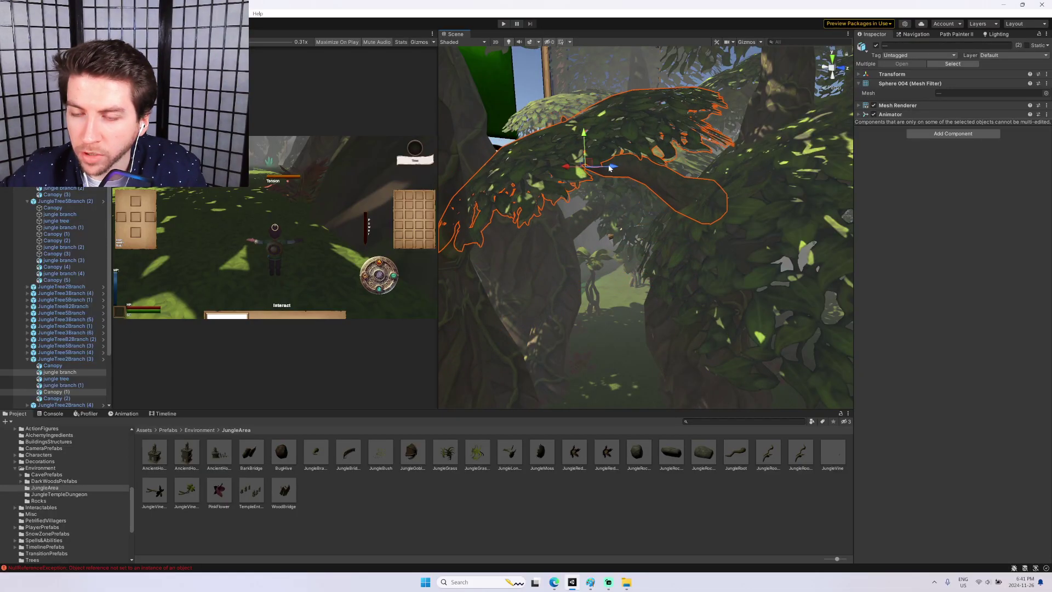
right_click_drag(585, 163, 672, 225)
left_click(638, 229)
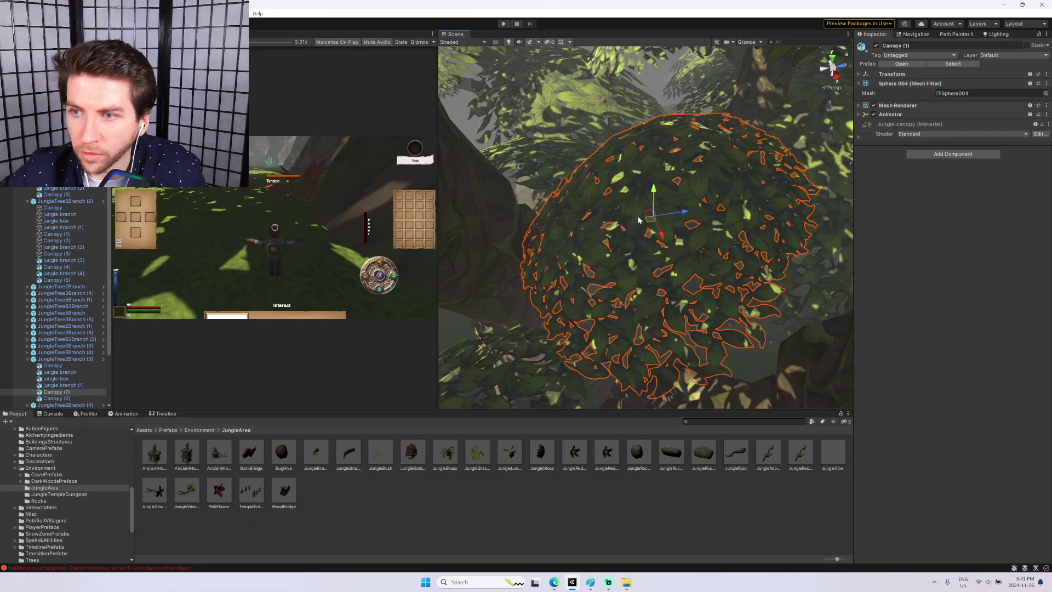
right_click_drag(645, 219, 516, 144)
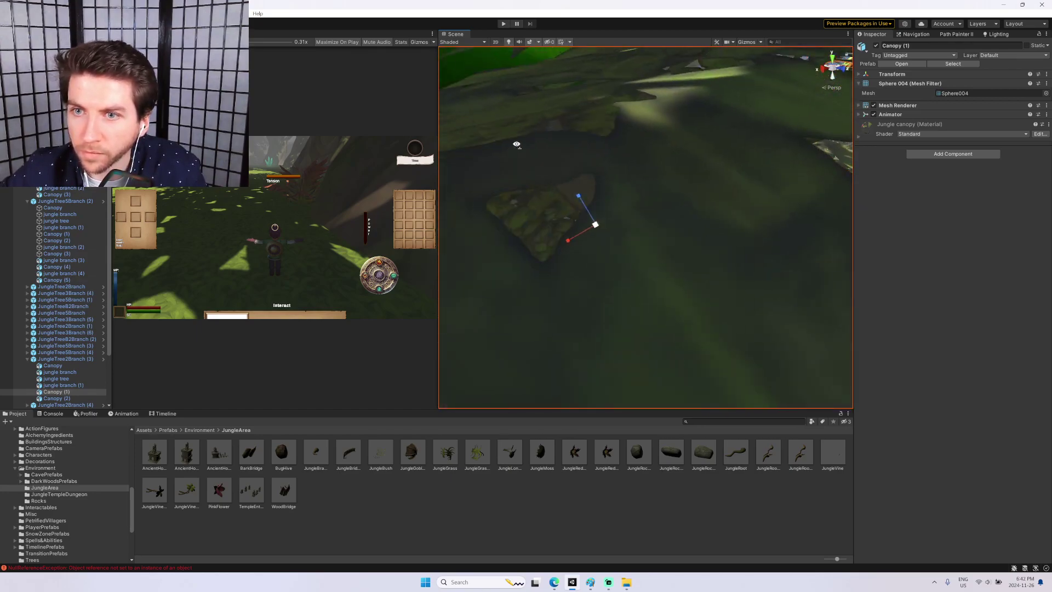
Select jungle branch (4) and Canopy (5) of JungleTree5Branch (4), then move and rotate them together at the trunk.
right_click_drag(661, 158, 618, 194)
left_click(624, 183)
scroll(624, 185, "up", 4)
left_click(630, 183)
key("e")
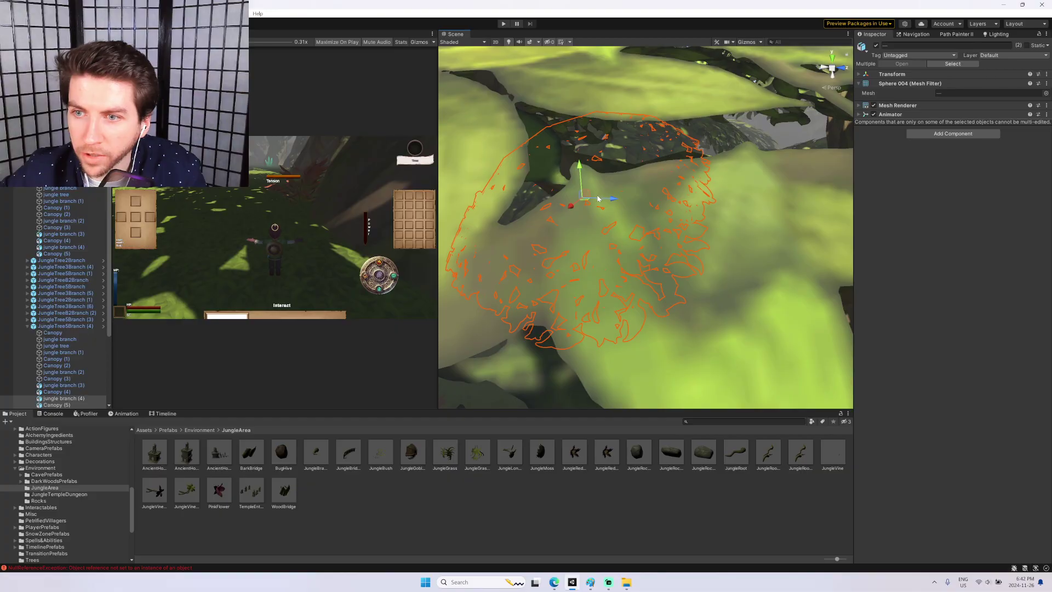
mouse_move(676, 207)
right_mouse_down()
mouse_move(699, 181)
mouse_move(711, 199)
mouse_move(683, 193)
right_mouse_up()
left_click_drag(685, 192, 687, 194)
right_click_drag(687, 195, 628, 173)
key("r")
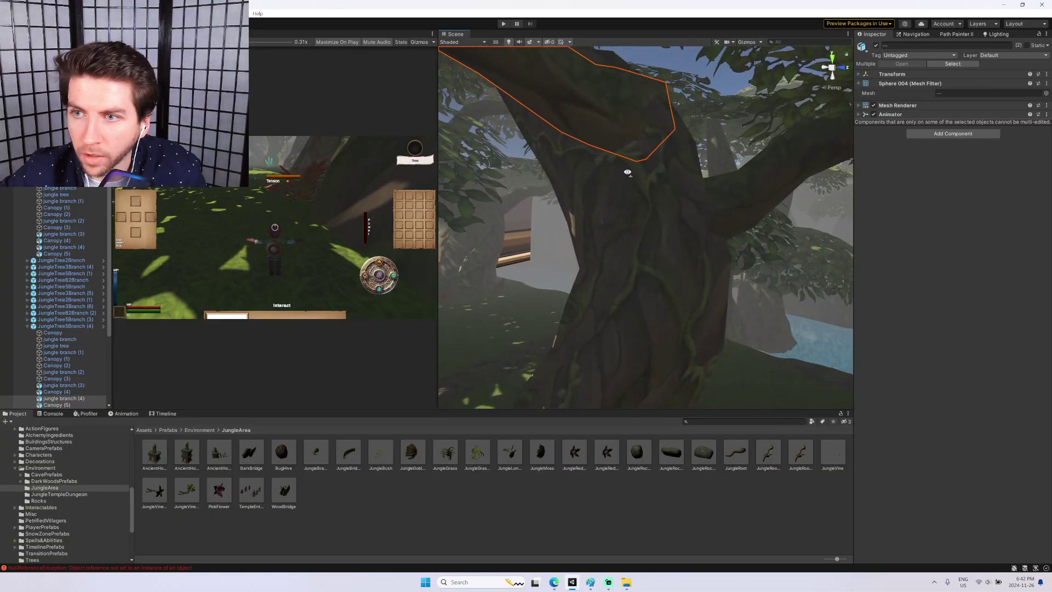
left_click_drag(509, 124, 524, 128)
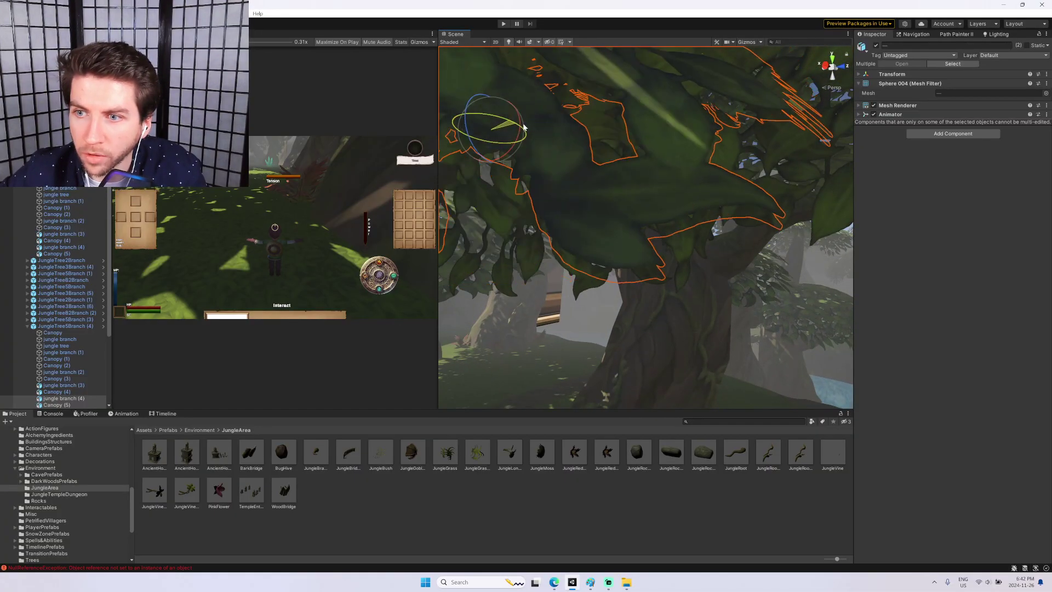
Shrink Canopy (5) of JungleTree5Branch (4) and fine-tune its height over the branch.
right_click_drag(566, 131, 663, 195)
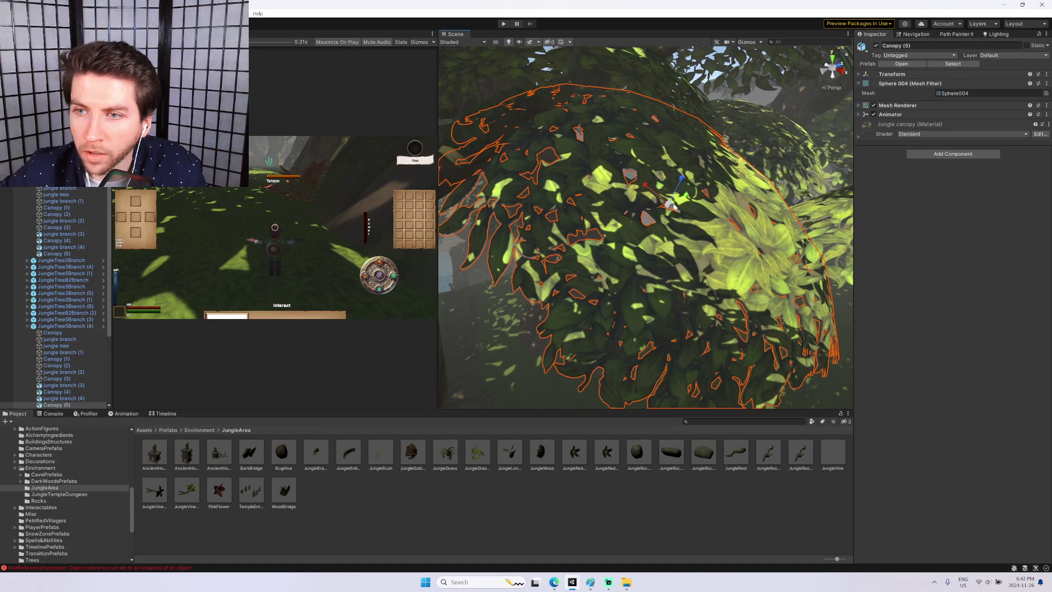
left_click_drag(675, 207, 668, 204)
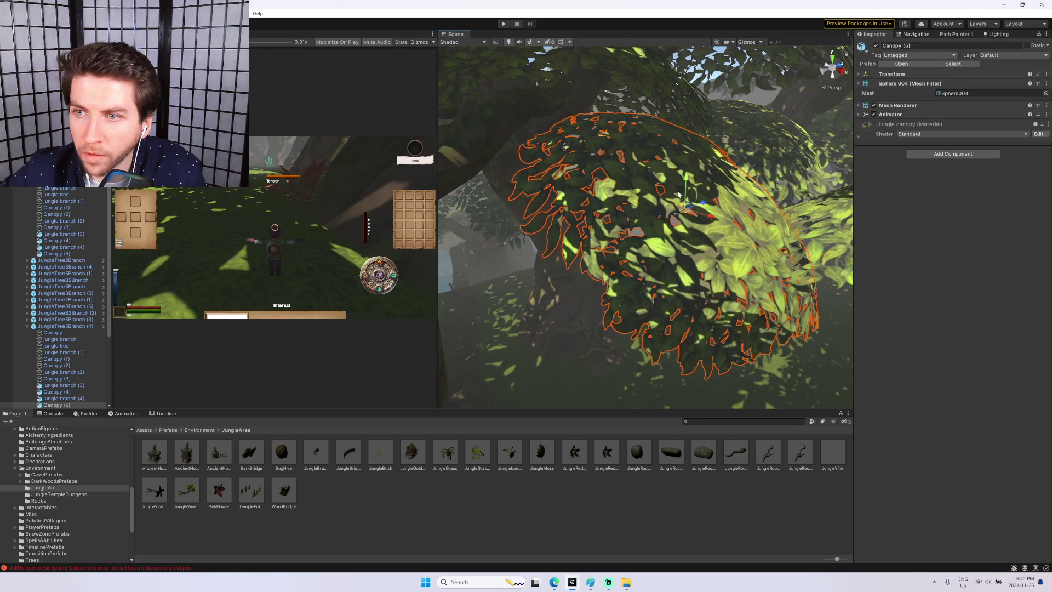
left_click_drag(687, 173, 693, 173)
right_click_drag(696, 201, 913, 130)
Select jungle branch (4) and Canopy (5) of JungleTree5Branch (3) and move them sideways together.
key("w")
left_click(693, 220)
left_click(640, 135)
right_click_drag(771, 193, 673, 216)
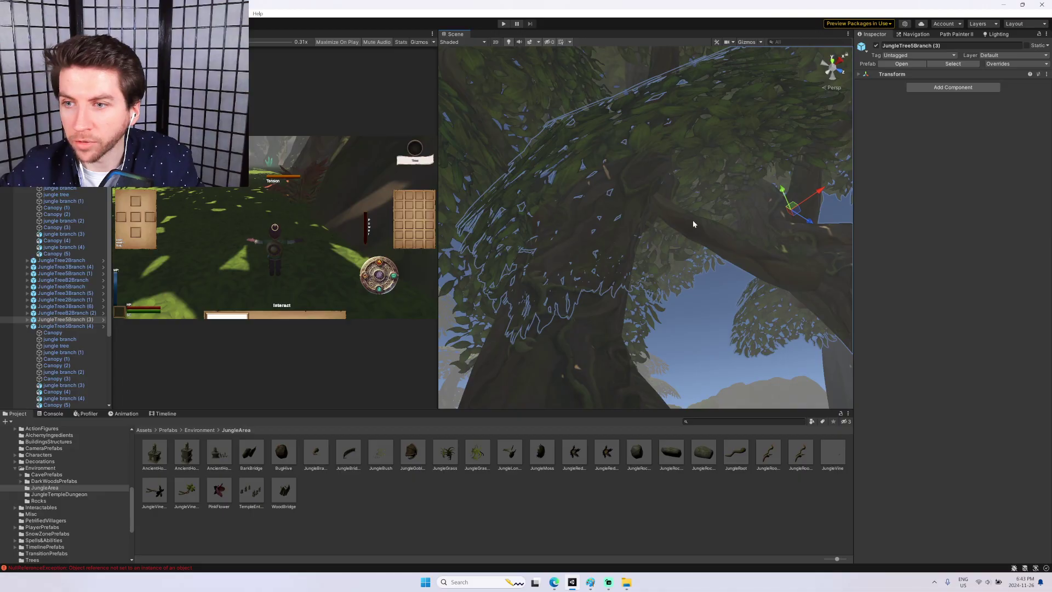
left_click(667, 214)
left_click(616, 152, "ctrl")
right_click_drag(615, 153, 706, 142)
key("e")
left_click_drag(706, 150, 717, 151)
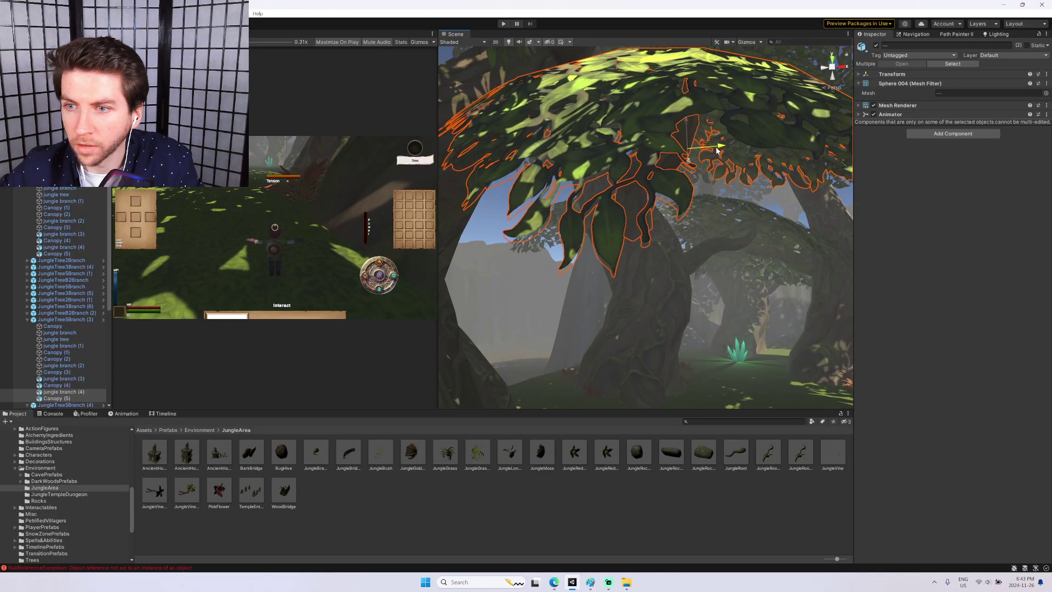
Slide jungle branch (4) and Canopy (5) of JungleTree5Branch (3) along the branch direction so the base meets the trunk.
right_click_drag(688, 158, 477, 192)
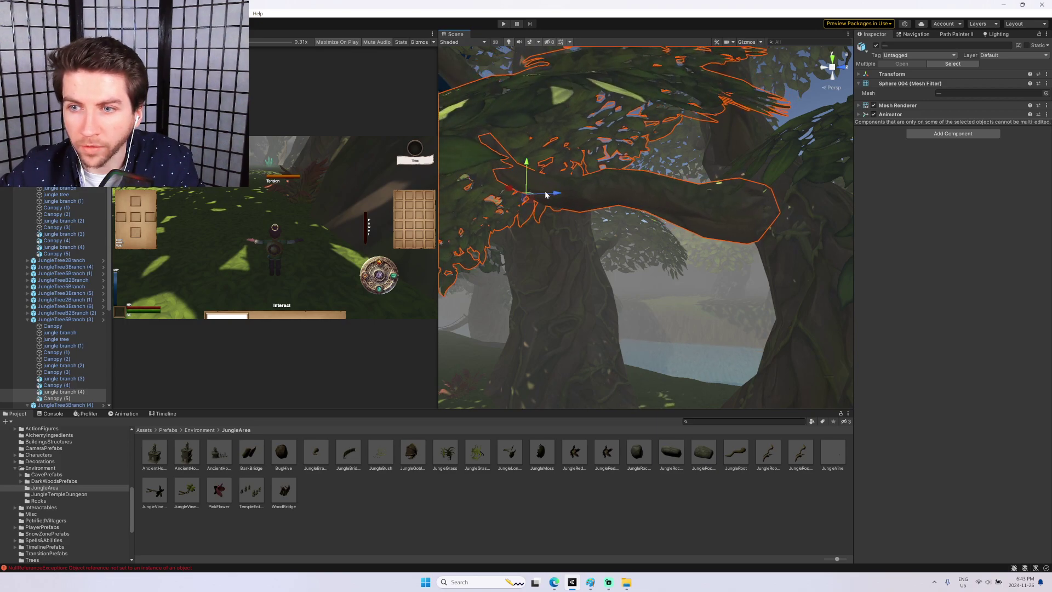
right_click_drag(559, 194, 703, 209)
key("w")
left_click_drag(732, 208, 757, 209)
right_click_drag(756, 208, 812, 201)
right_click_drag(934, 204, 1007, 210)
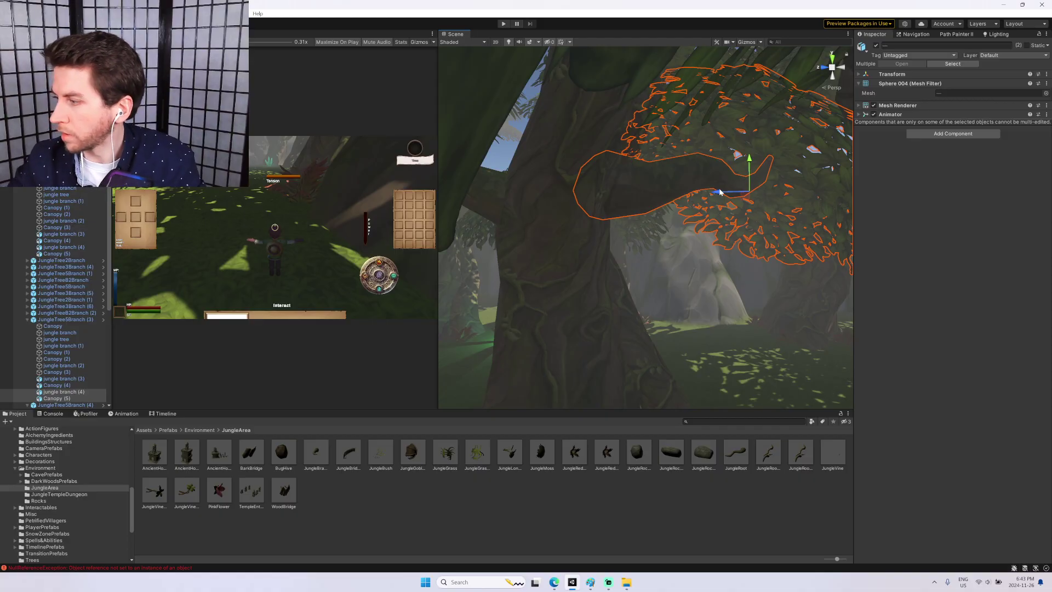
right_click_drag(720, 192, 716, 131)
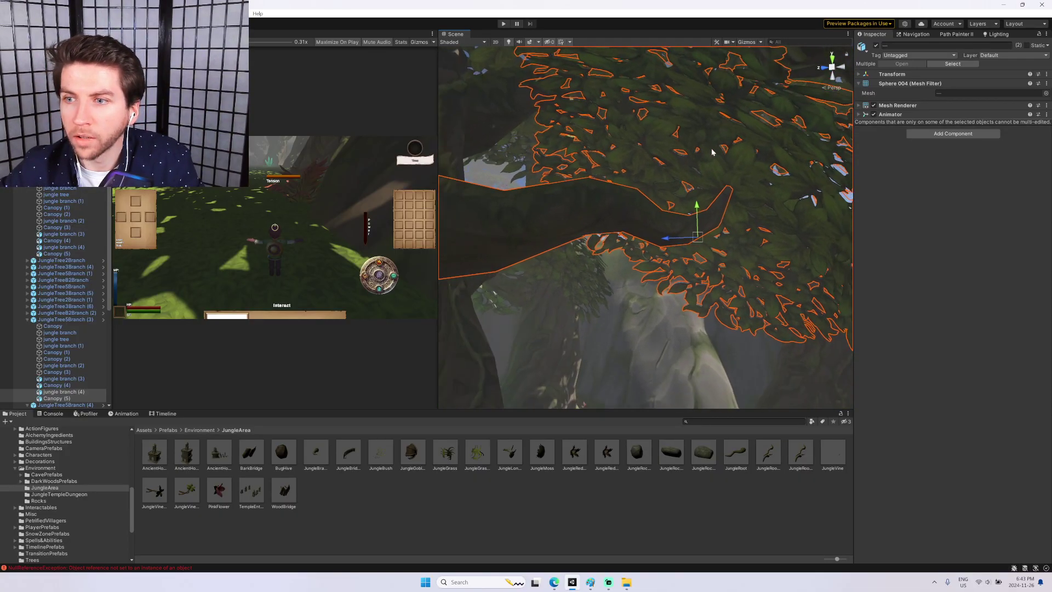
Move Canopy (1) of JungleTree5Branch (3) sideways over its branch.
right_click_drag(695, 212, 580, 138)
left_click(580, 153)
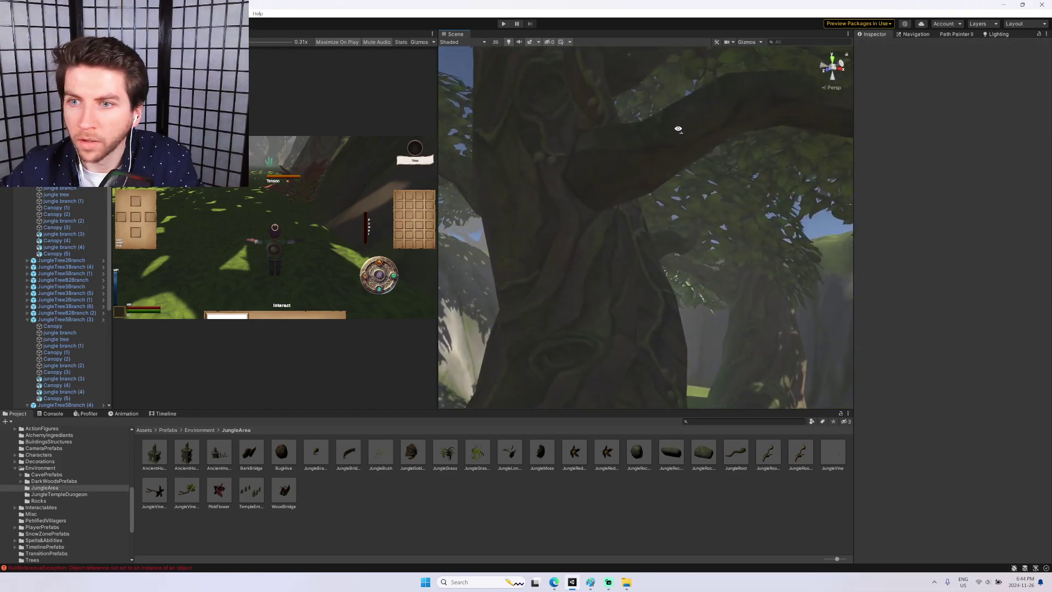
right_click_drag(749, 149, 584, 130)
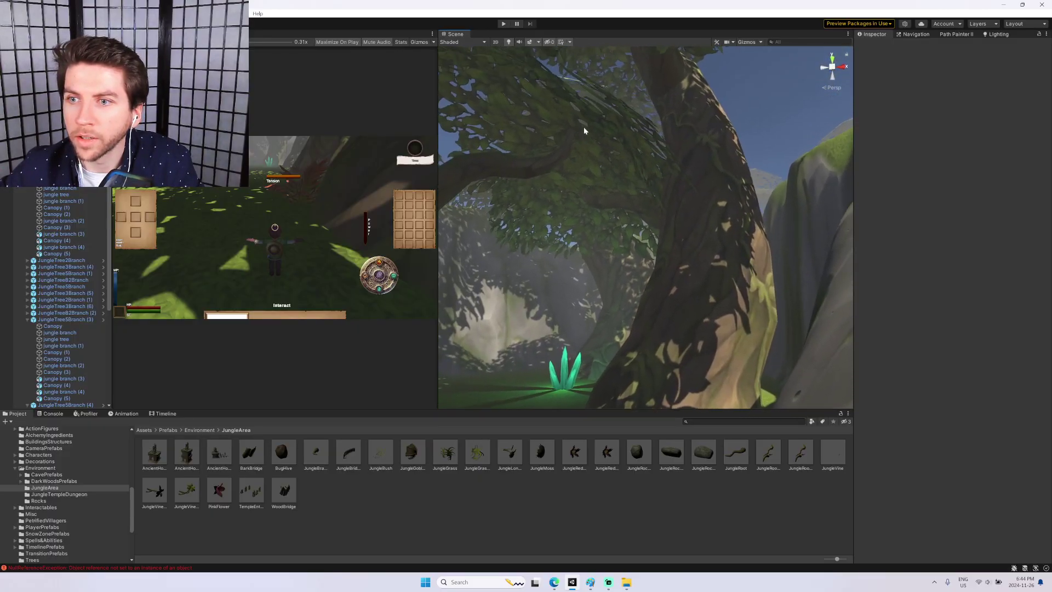
left_click(632, 138)
key("f")
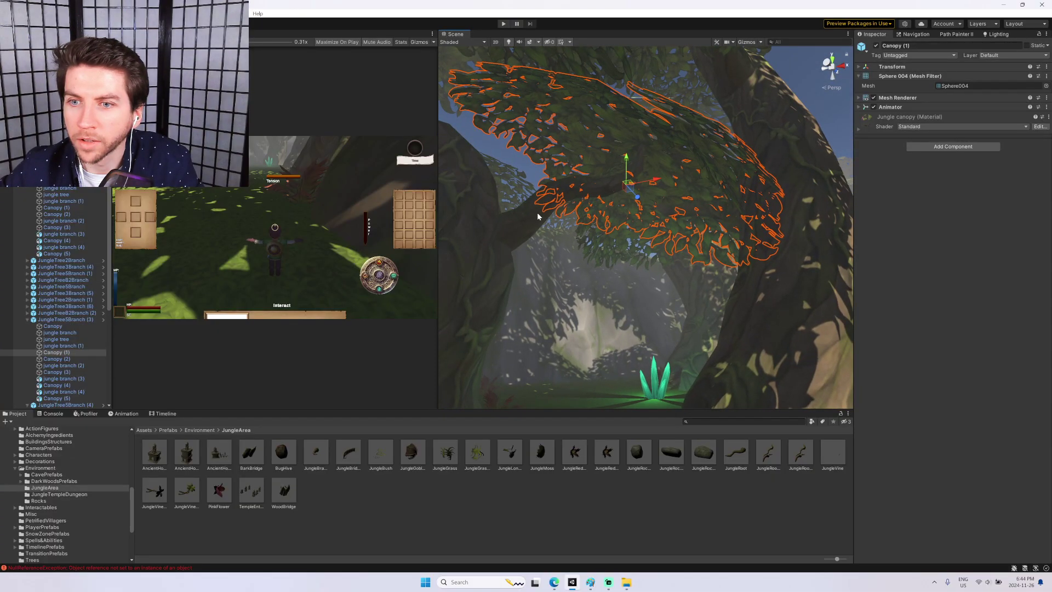
key("w")
left_click_drag(653, 181, 632, 185)
right_click_drag(634, 188, 503, 193)
Select jungle branch and Canopy (1) of JungleTree2Branch (4), shrink them together and raise them on the trunk.
right_click_drag(539, 121, 367, 162)
left_click(489, 118)
right_click_drag(488, 136, 496, 174)
left_click(686, 152)
left_click(770, 107)
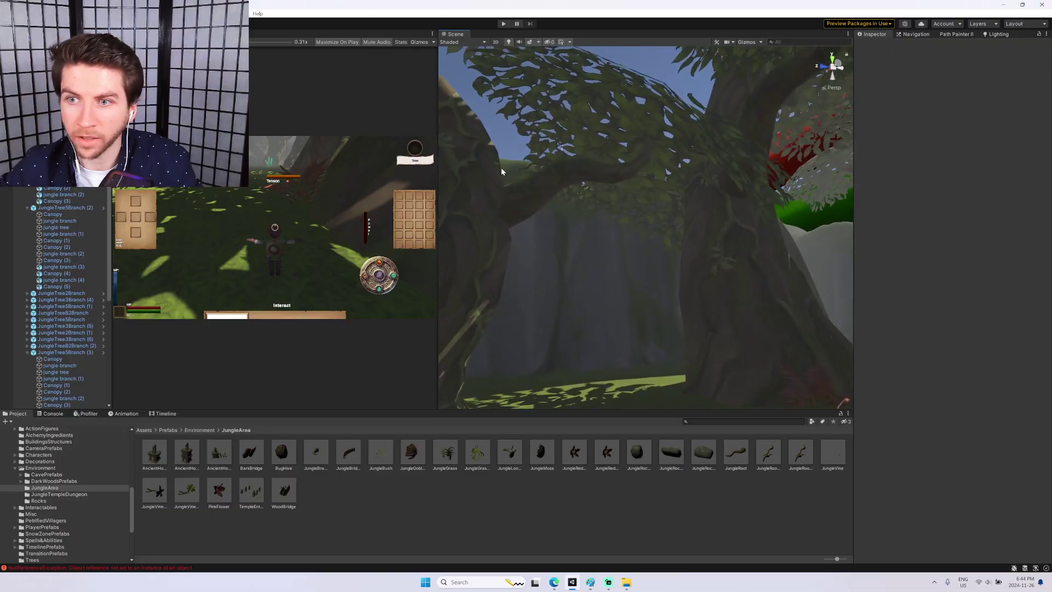
left_click(640, 139)
right_click_drag(640, 139, 594, 138)
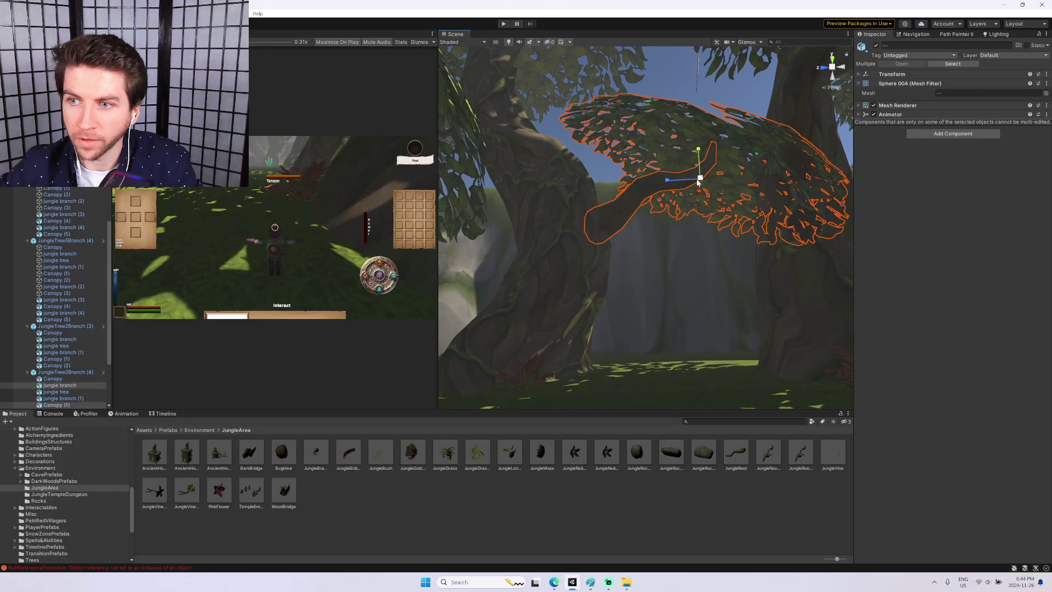
left_click_drag(668, 186, 628, 182)
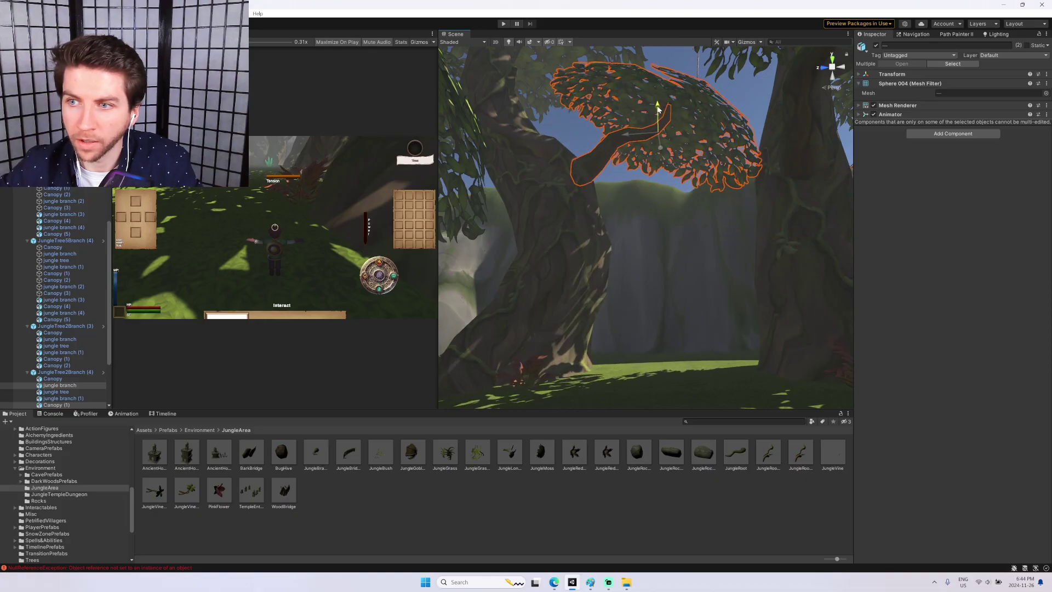
right_click_drag(670, 110, 576, 95)
key("e")
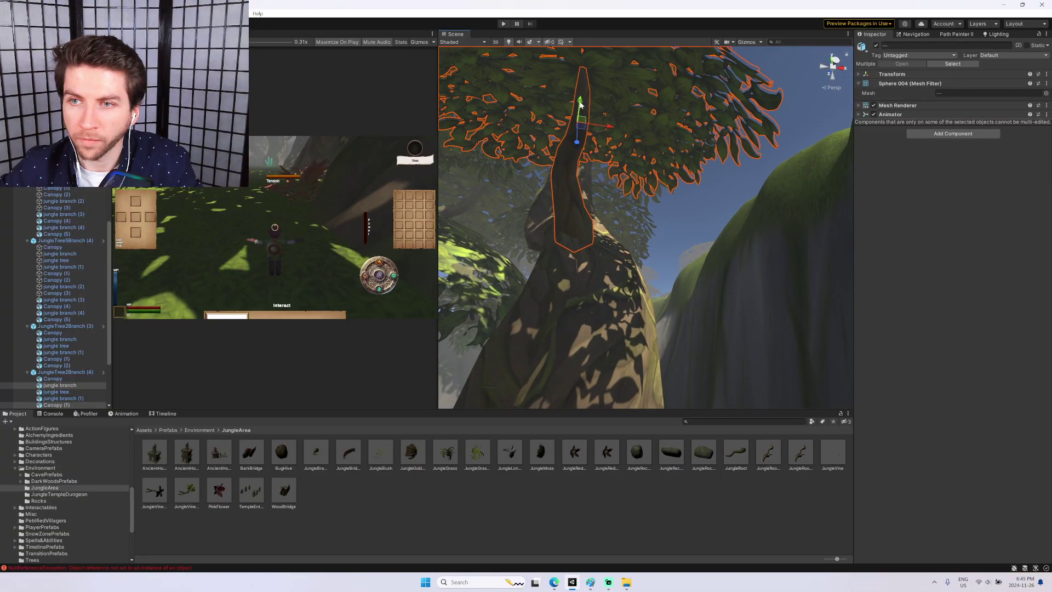
Adjust the height of Canopy (2) on the JungleTree2Branch inside RiverBridgeWithTrees.
right_click_drag(581, 107, 714, 187)
left_click(714, 186)
key("f")
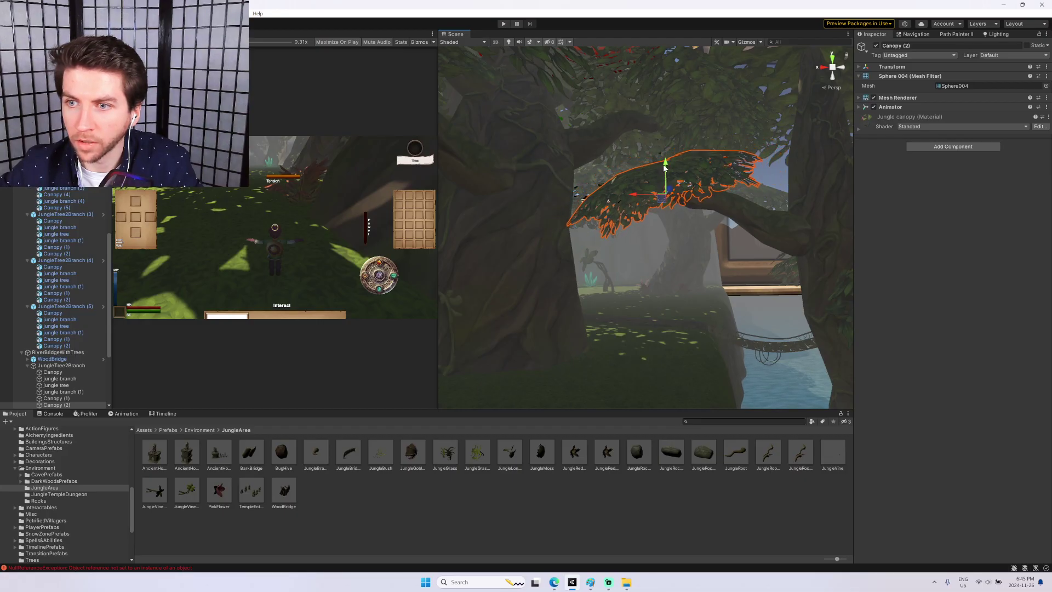
key("w")
right_click_drag(756, 170, 499, 141)
Select Canopy (1) hanging over the tall leafy plants and rotate it around its branch.
right_click_drag(608, 149, 723, 161)
left_click(640, 124)
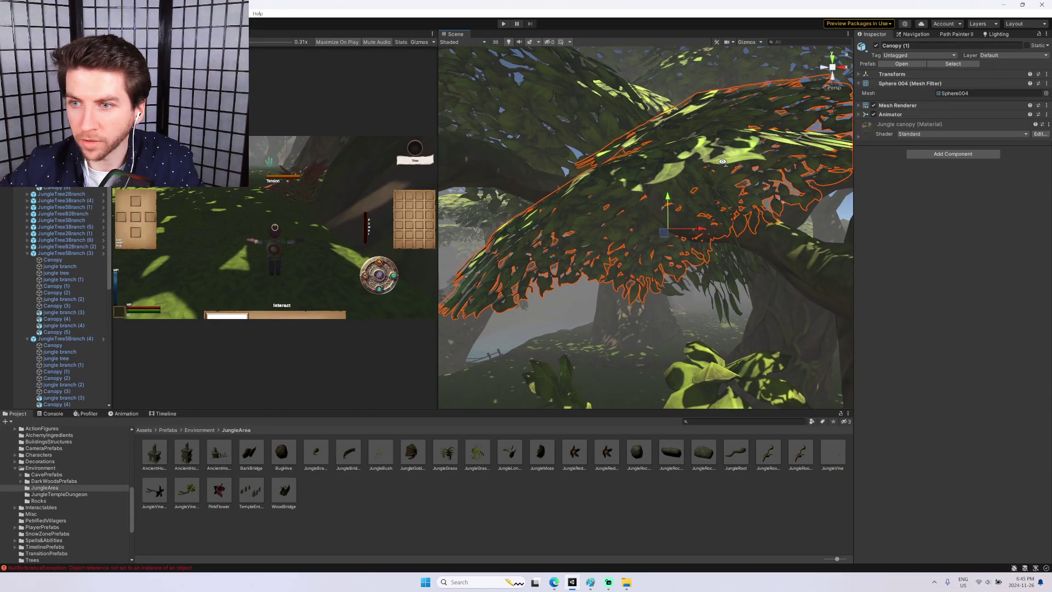
right_click_drag(666, 232, 575, 167)
key("e")
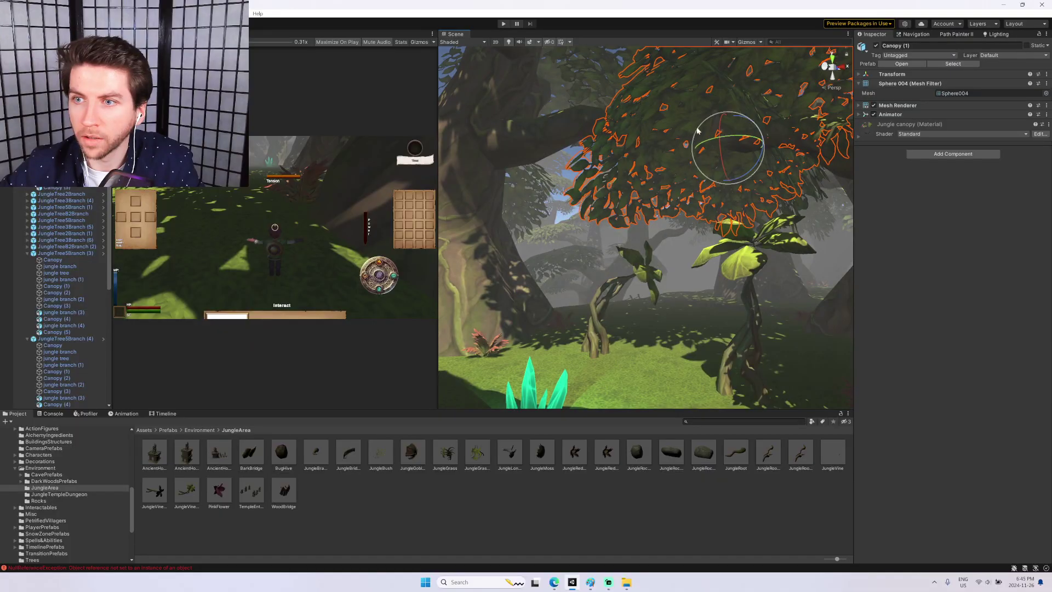
right_click_drag(688, 149, 720, 141)
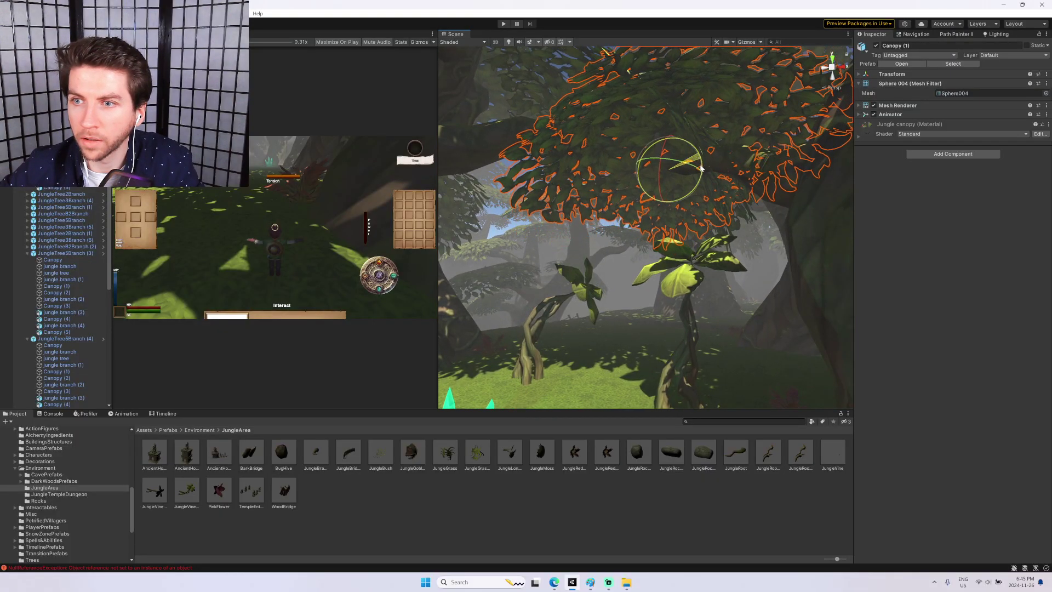
left_click_drag(687, 172, 691, 171)
Examine the overlapping canopies above the tall leafy plants by selecting individual ones to identify their trees.
right_click_drag(691, 171, 683, 91)
left_click(659, 114)
left_click(668, 85)
left_click(682, 91)
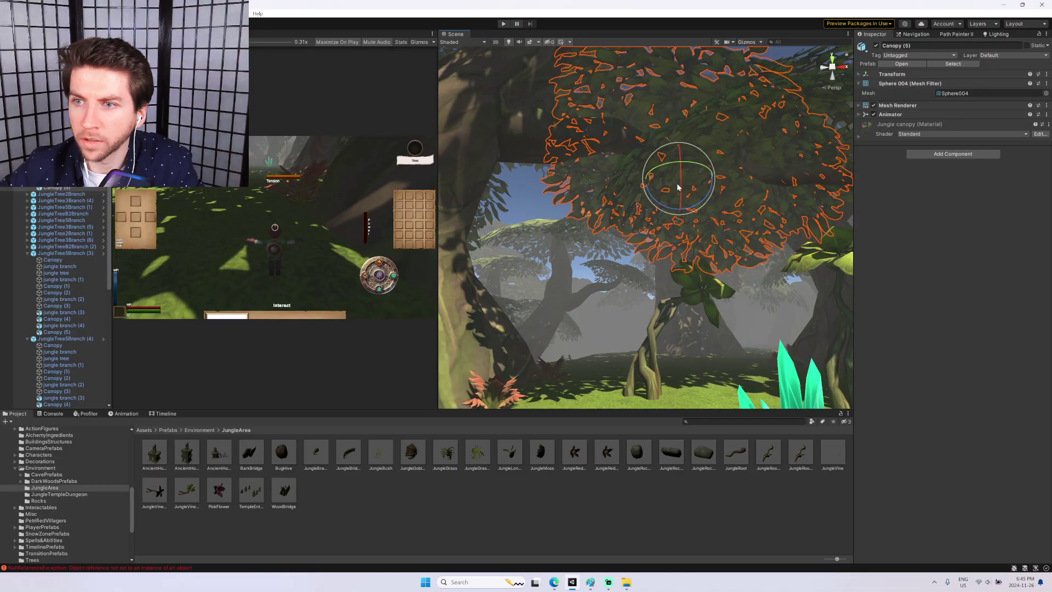
right_click_drag(681, 195, 650, 146)
left_click(714, 126)
left_click(649, 140)
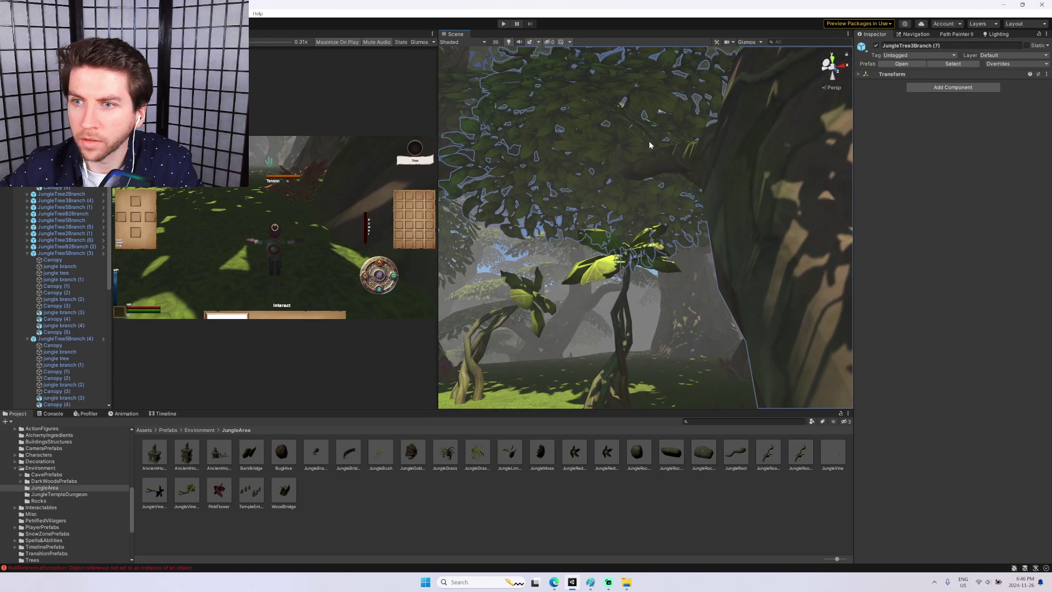
left_click(649, 140)
left_click(646, 144)
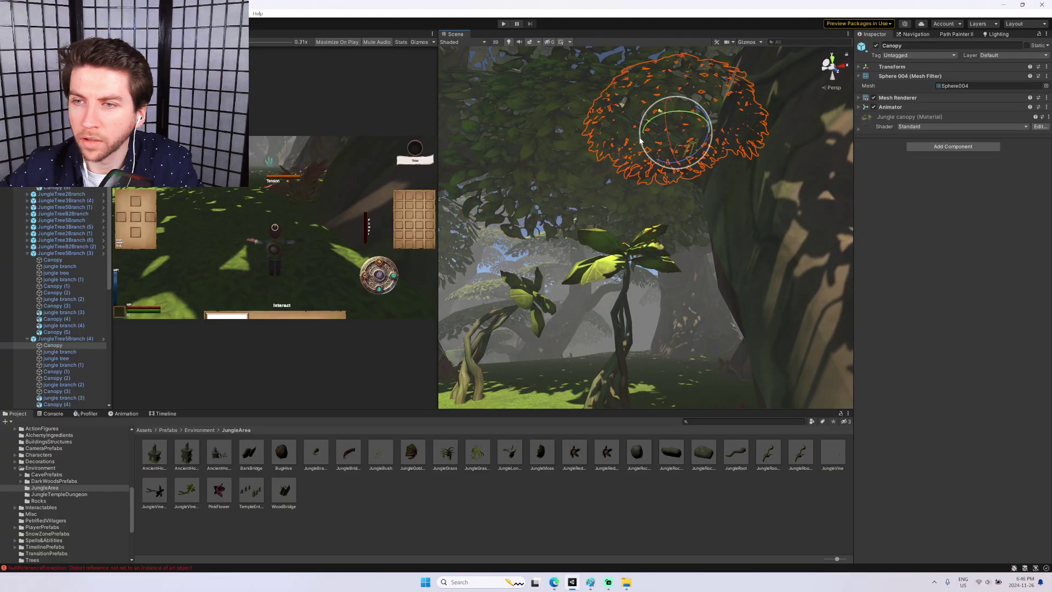
Examine the tilt of Canopy (5) and the neighbouring Canopy (1) from the side and above.
left_click(639, 132)
right_click_drag(639, 132, 733, 235)
left_click(744, 225)
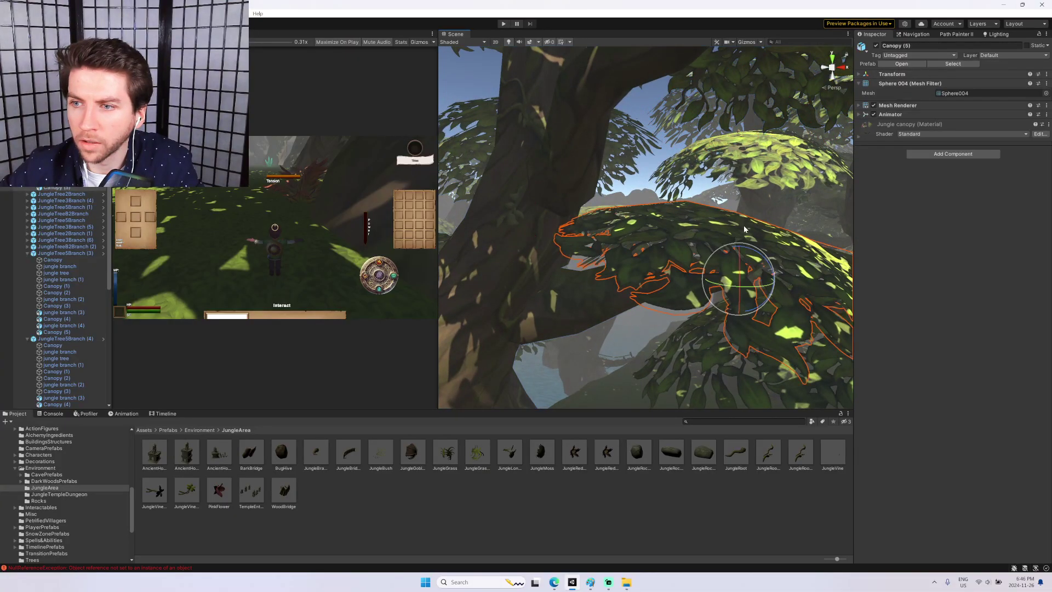
key("f")
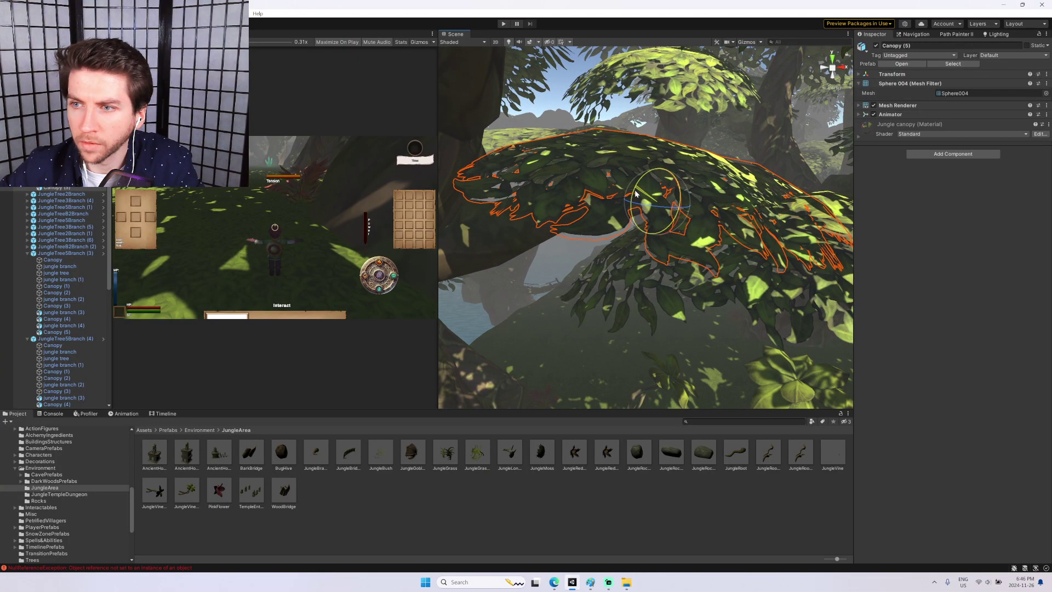
left_click(540, 100)
right_click_drag(539, 100, 756, 216)
left_click(733, 233)
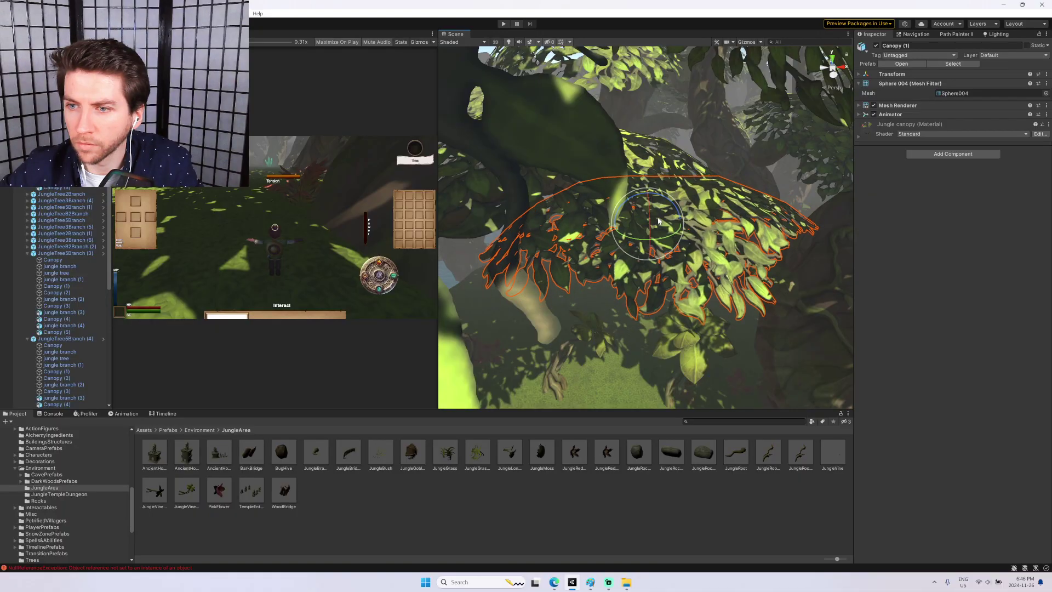
right_click_drag(651, 138, 644, 99)
Check the position of Canopy (1) of JungleTree3Branch (5) against its branch and clear the selection.
left_click(485, 87)
key("w")
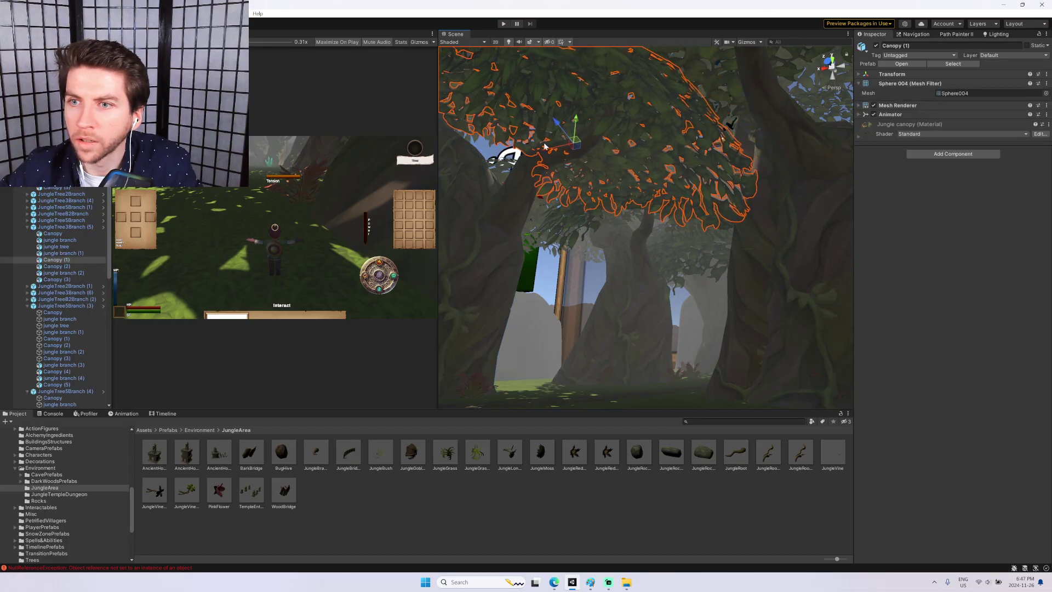
left_click(491, 148)
right_click_drag(491, 148, 560, 140)
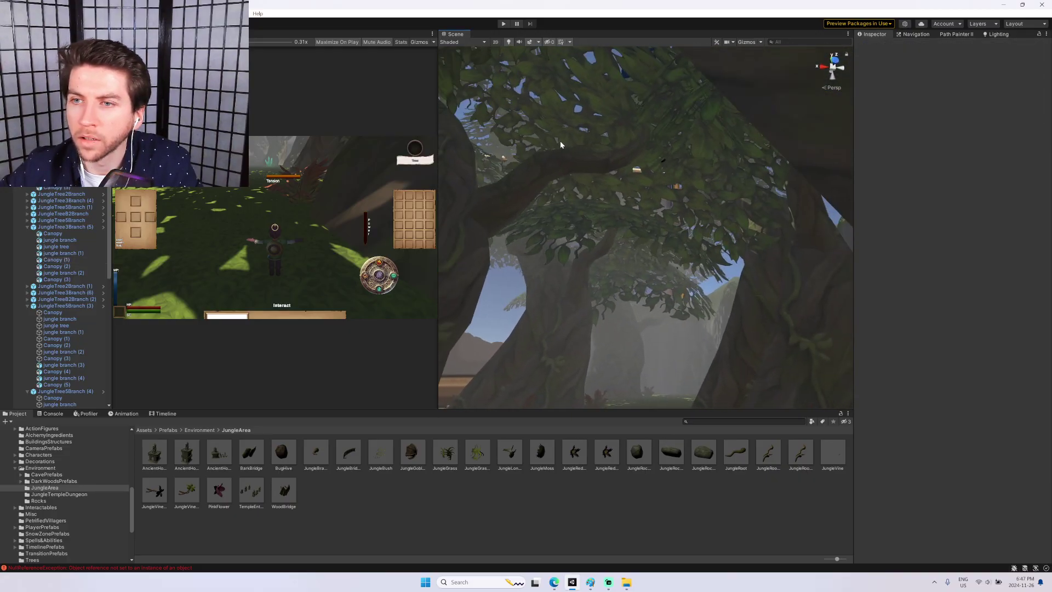
Resize Canopy (1) of JungleTree3Branch (5) around its branch and clear the selection.
left_click(564, 148)
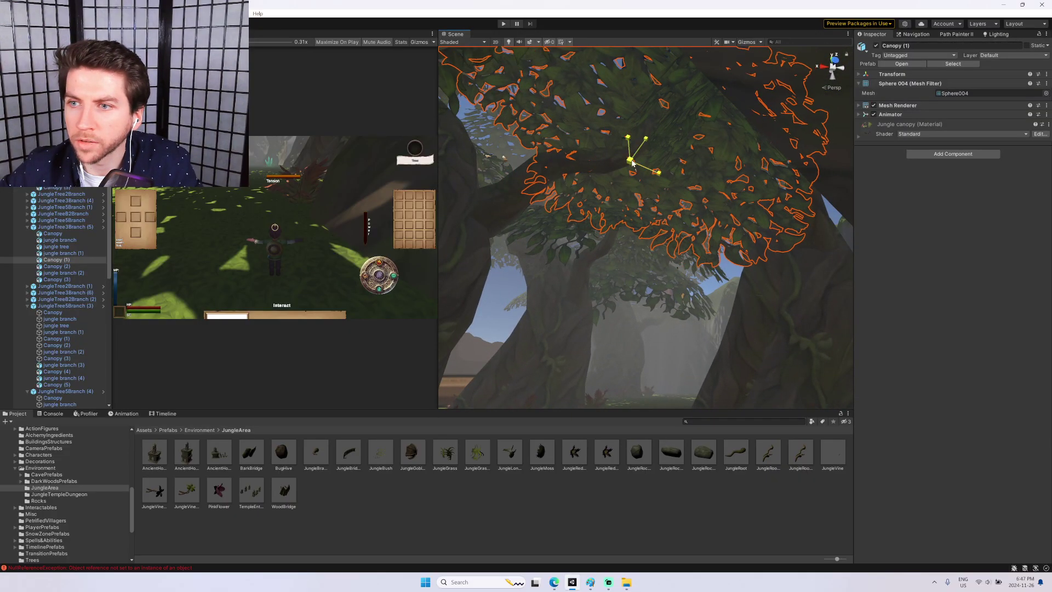
left_click(472, 117)
right_click_drag(473, 118, 673, 150)
left_click(590, 140)
left_click(572, 147)
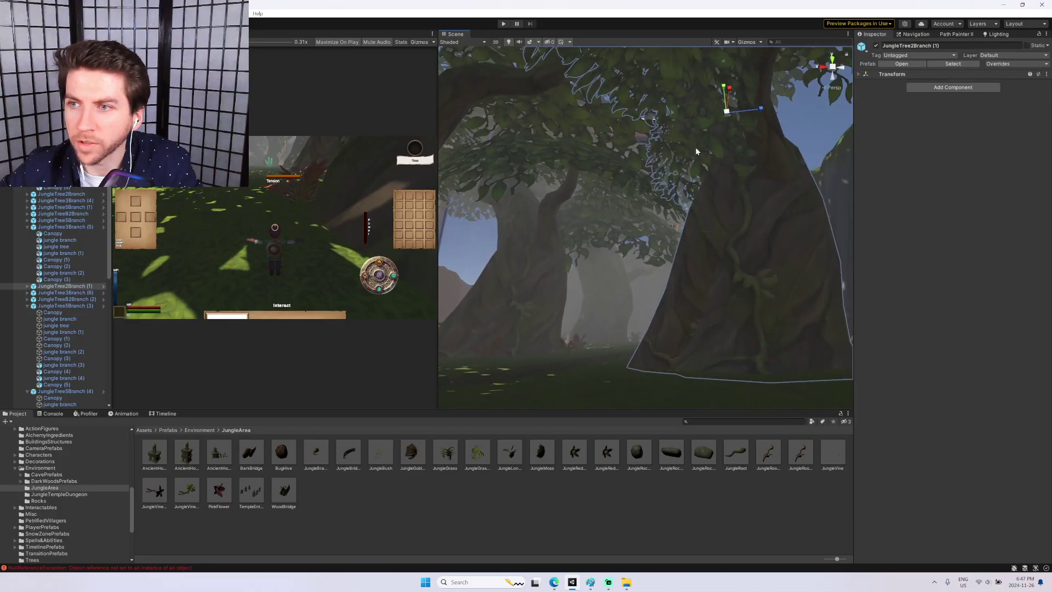
right_click_drag(753, 154, 726, 148)
left_click(726, 148)
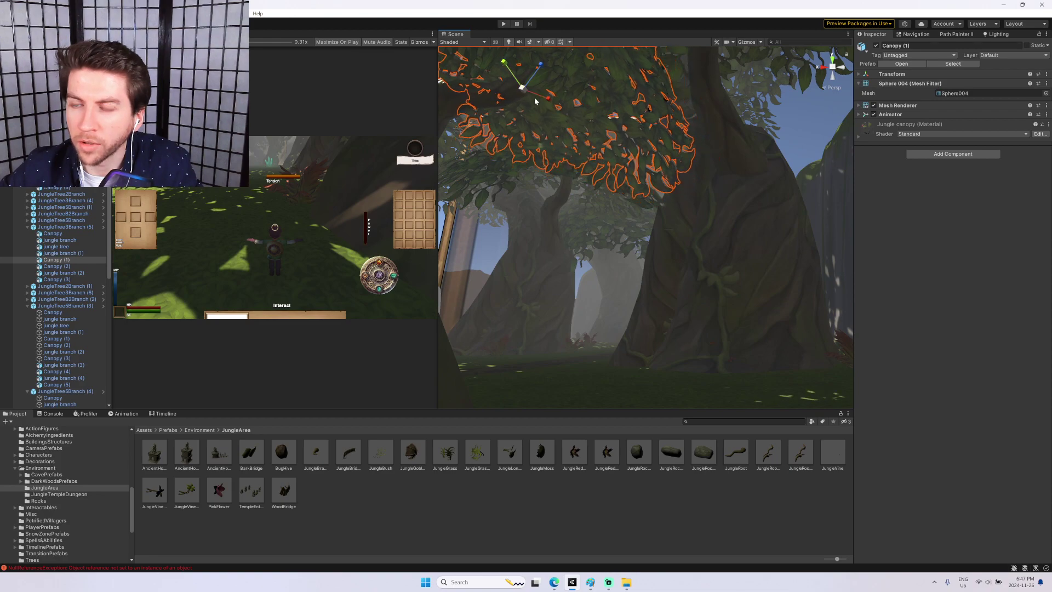
left_click(798, 117)
Select Canopy (5) of JungleTree5Branch (1) and scale it uniformly.
right_click_drag(798, 116, 557, 126)
right_click_drag(632, 168, 690, 165)
left_click(648, 193)
scroll(694, 156, "down", 2)
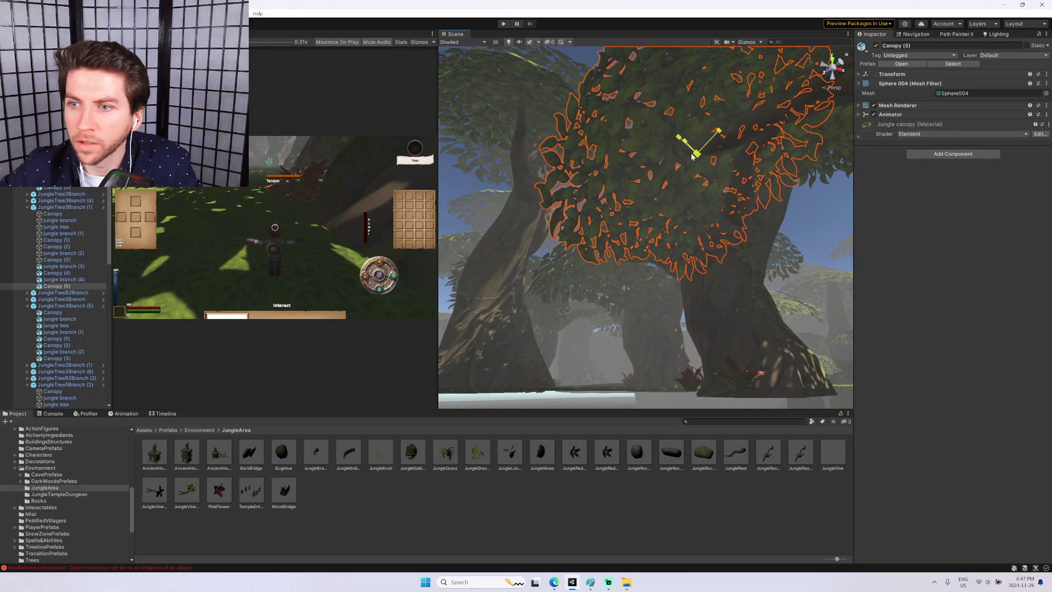
scroll(684, 153, "up", 2)
Select jungle branch (4) together with Canopy (5) of JungleTree5Branch (1), shift them relative to the trunk and clear the selection.
right_click_drag(671, 152, 740, 149)
left_click(749, 198)
left_click(742, 188)
left_click(555, 141, "ctrl")
right_click_drag(555, 141, 596, 159)
left_click(669, 174)
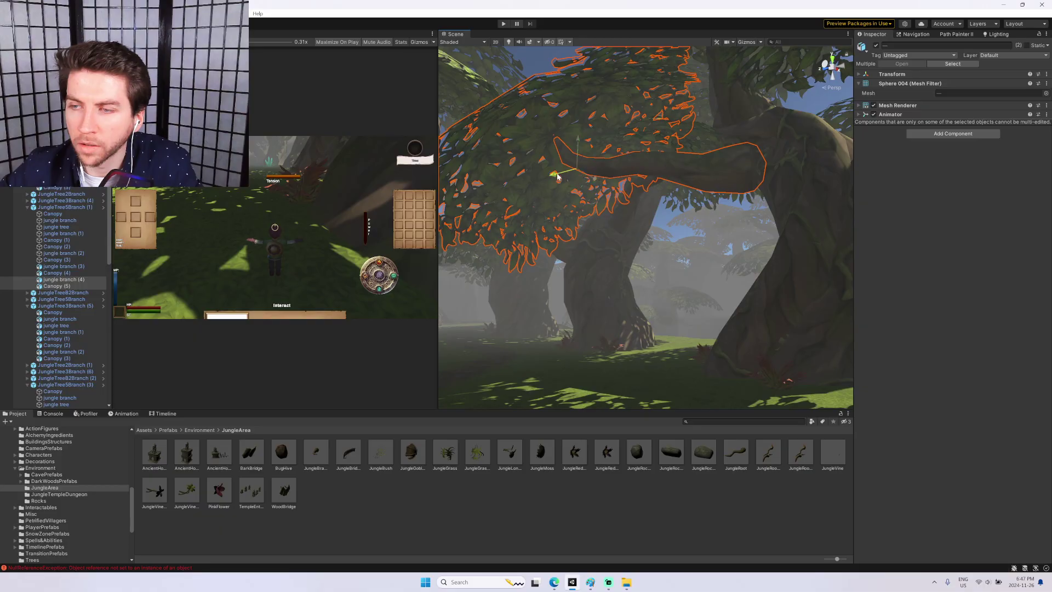
left_click(541, 73)
Select Canopy (1) and its jungle branch in JungleTree5Branch (1) and move them toward the trunk.
right_click_drag(541, 72, 717, 169)
key("w")
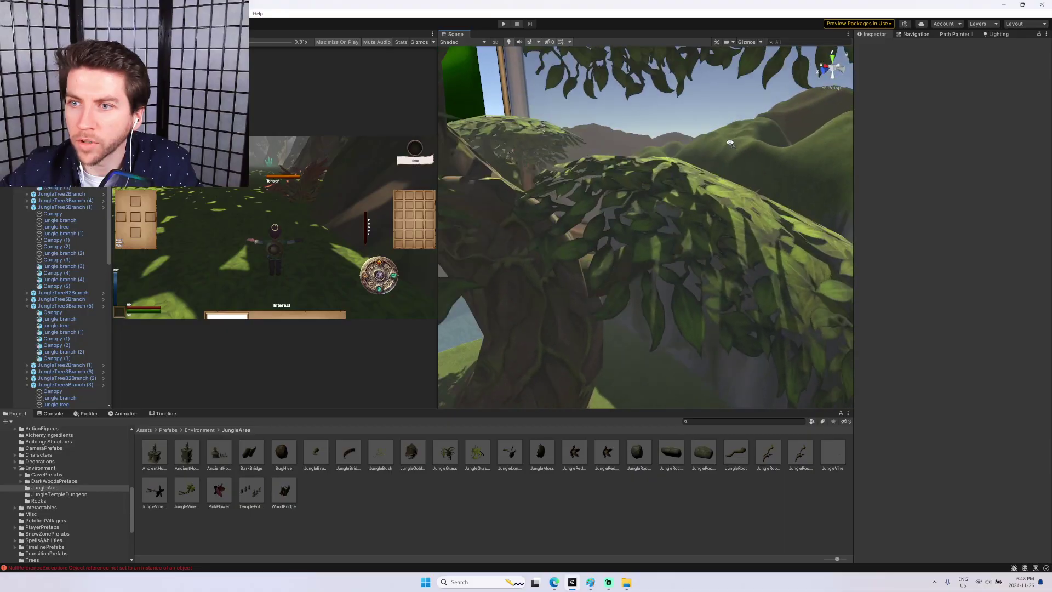
left_click(705, 200)
right_click_drag(715, 221, 612, 249)
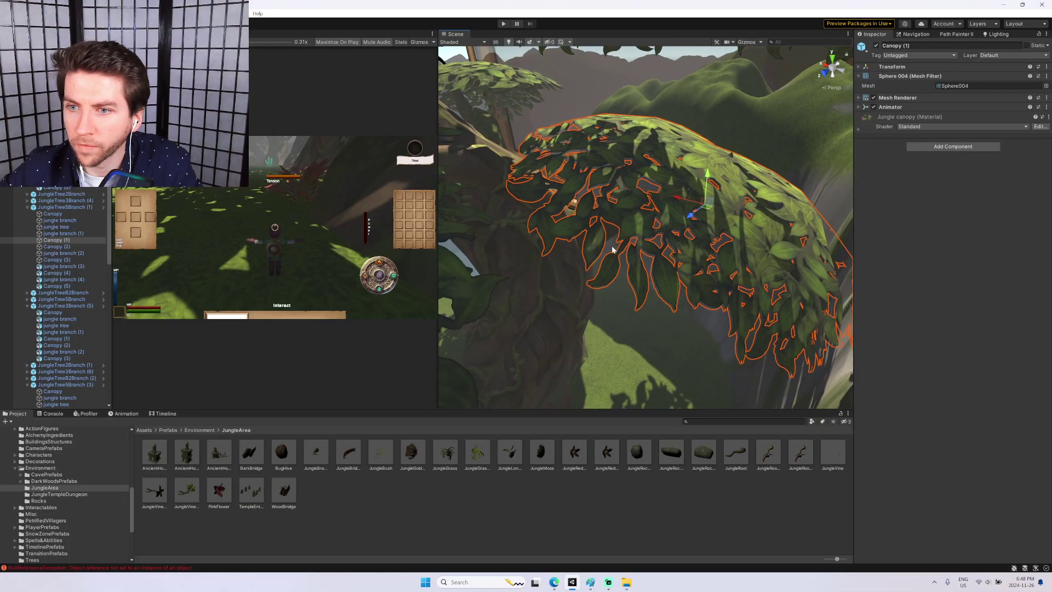
scroll(696, 211, "down", 5)
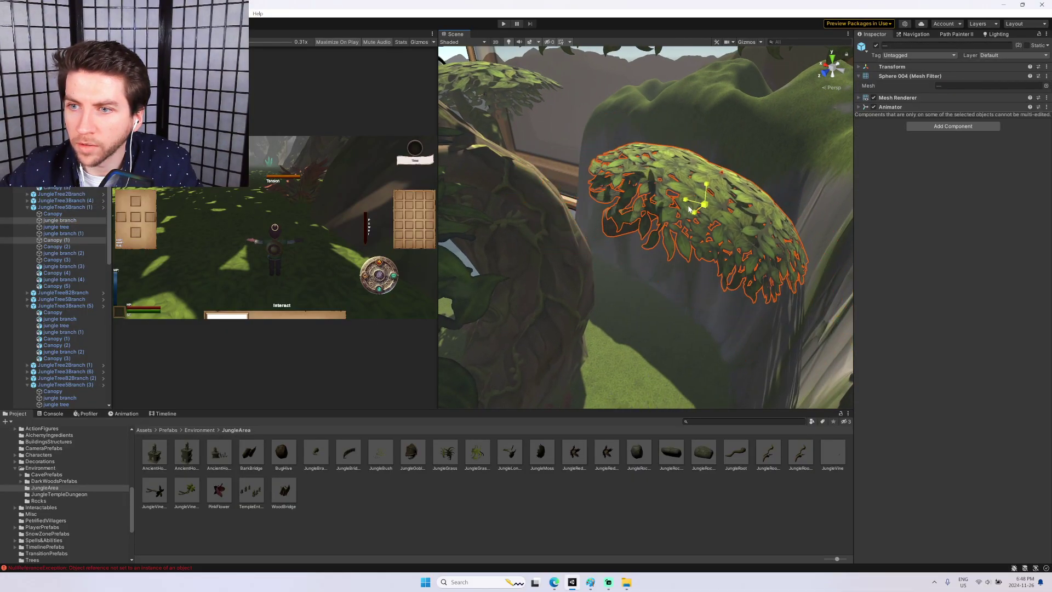
left_click_drag(685, 205, 641, 226)
Rotate the selected branch and canopy about the vertical axis and reposition them so the branch base meets the trunk.
key("e")
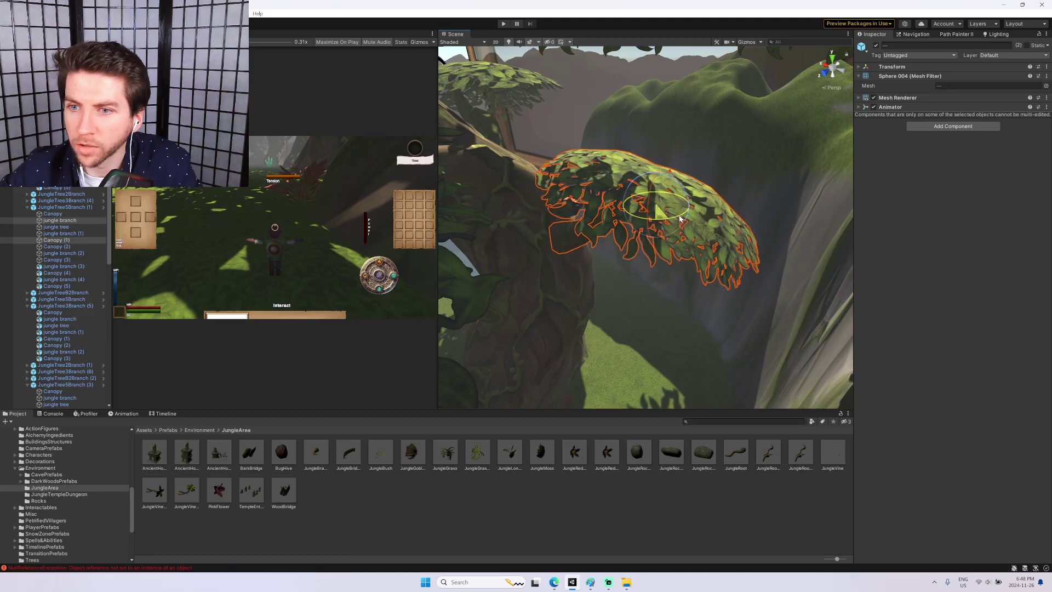
right_click_drag(673, 219, 658, 153)
key("w")
scroll(659, 152, "up", 5)
middle_click_drag(658, 151, 656, 88)
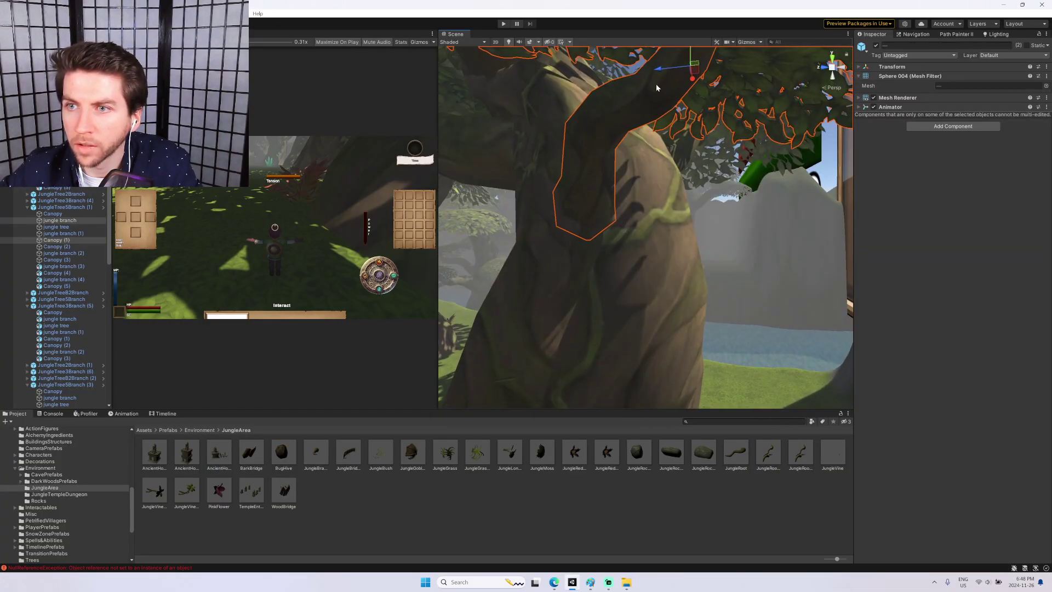
left_click_drag(683, 72, 741, 79)
right_click_drag(741, 80, 756, 57)
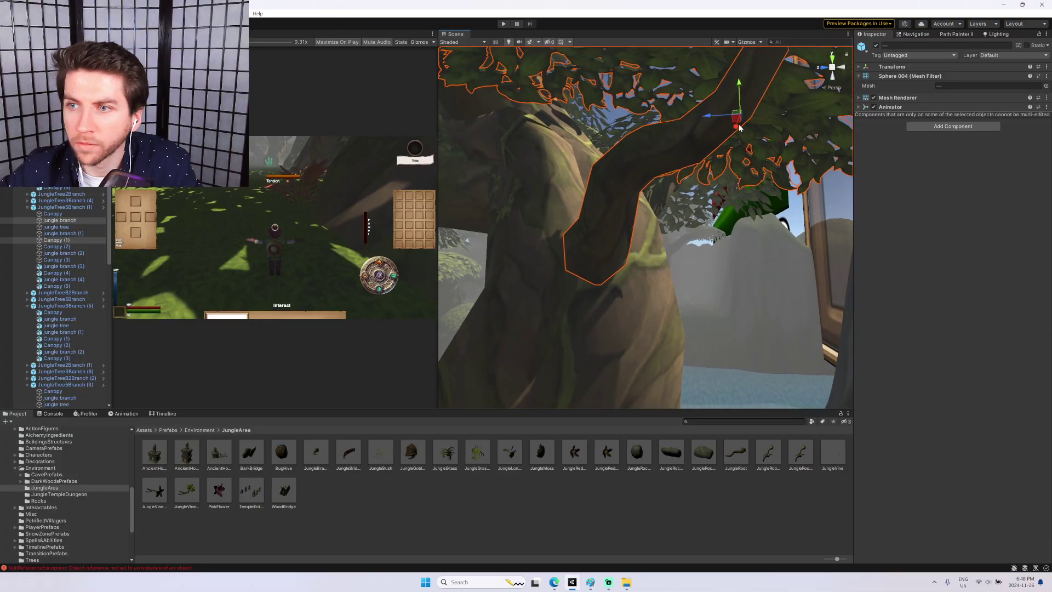
left_click_drag(738, 125, 748, 150)
right_click_drag(749, 155, 706, 225)
Select the Canopy (3) hanging near the cliff and reposition it sideways and vertically over the tip of its branch.
left_click(705, 189)
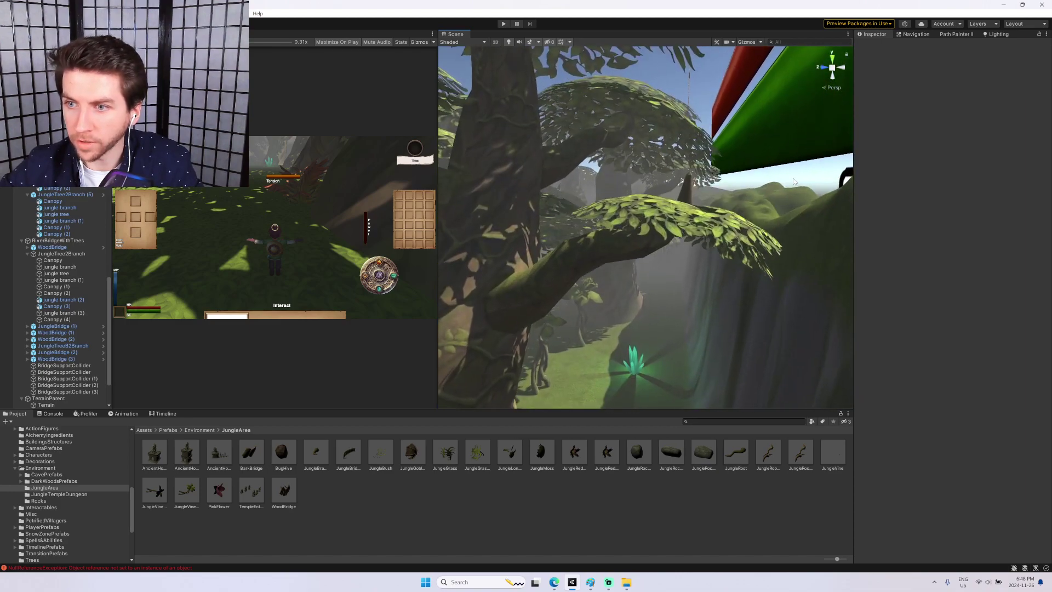
left_click(706, 224)
left_click_drag(678, 209, 665, 177)
scroll(664, 170, "up", 5)
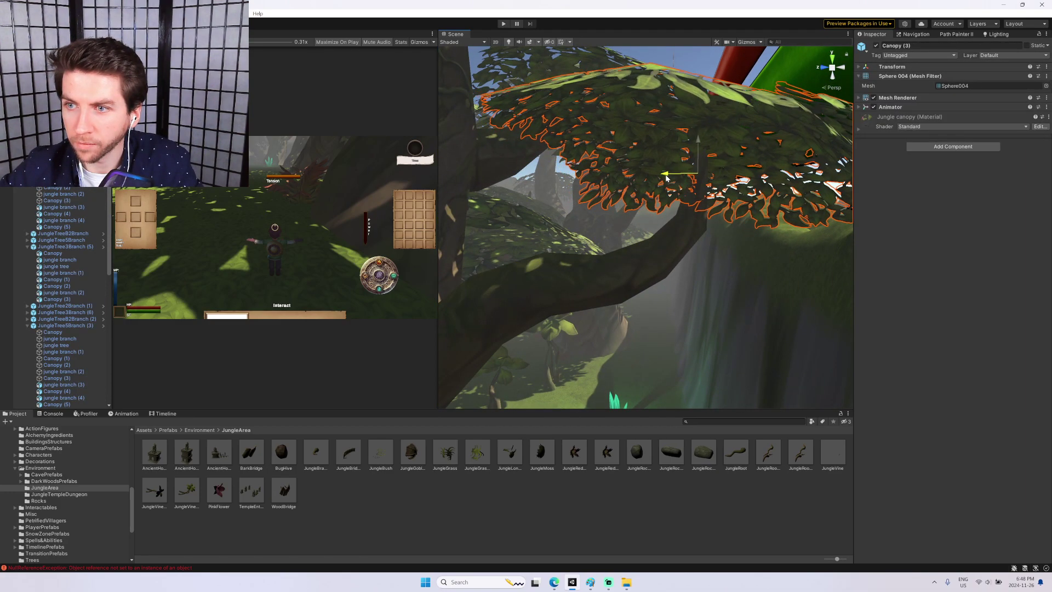
left_click_drag(698, 144, 701, 170)
right_click_drag(700, 170, 742, 189)
key("w")
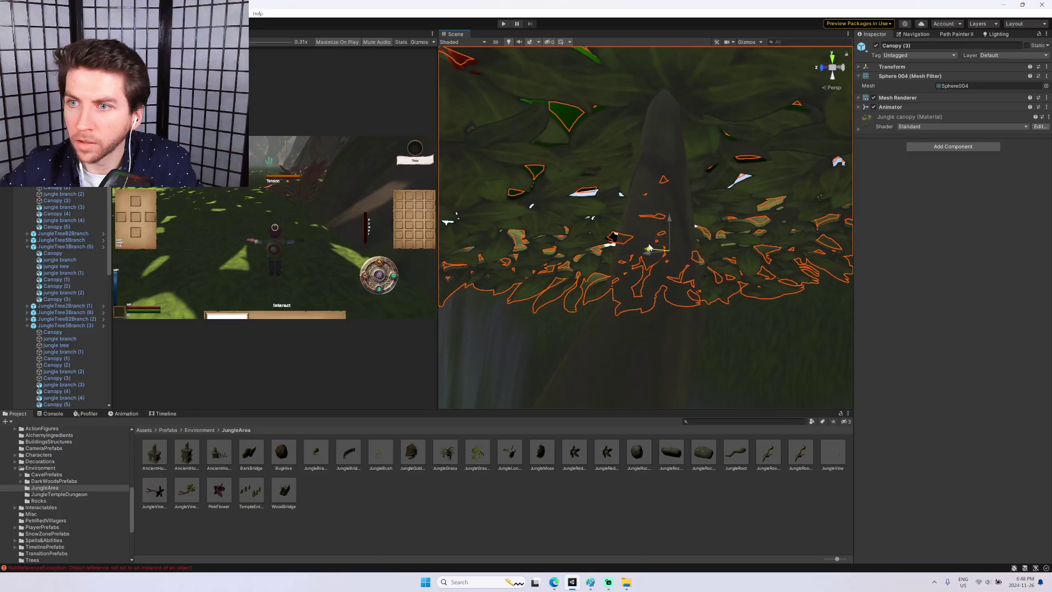
left_click_drag(662, 240, 662, 253)
key("e")
right_click_drag(662, 253, 663, 255)
Select Canopy (1) of JungleTree2Branch (3) and raise it slightly.
right_click_drag(835, 208, 603, 219)
left_click(564, 205)
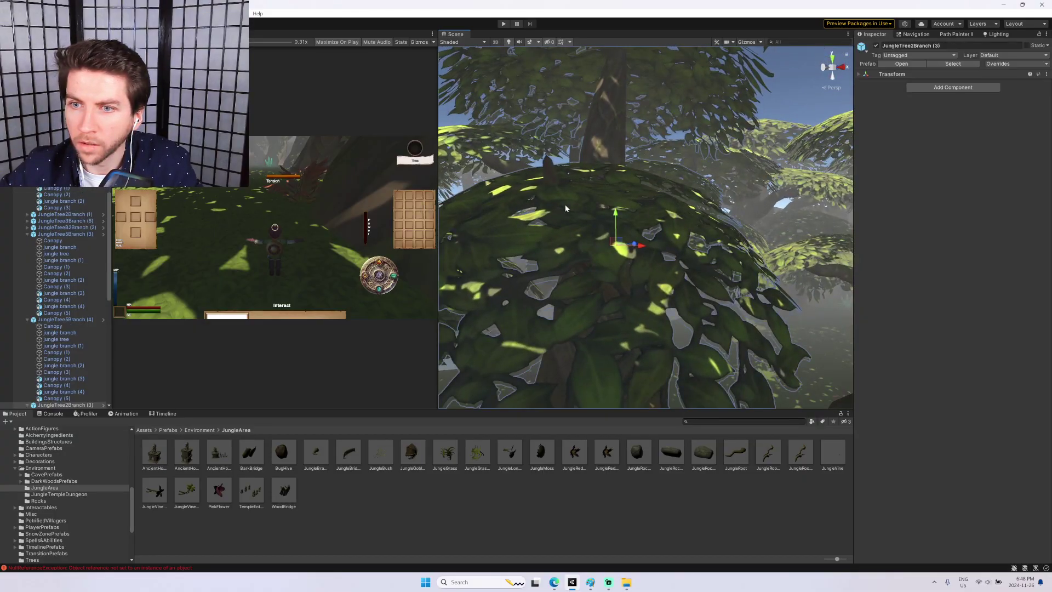
left_click(566, 204)
scroll(566, 204, "down", 2)
left_click_drag(607, 217, 607, 205)
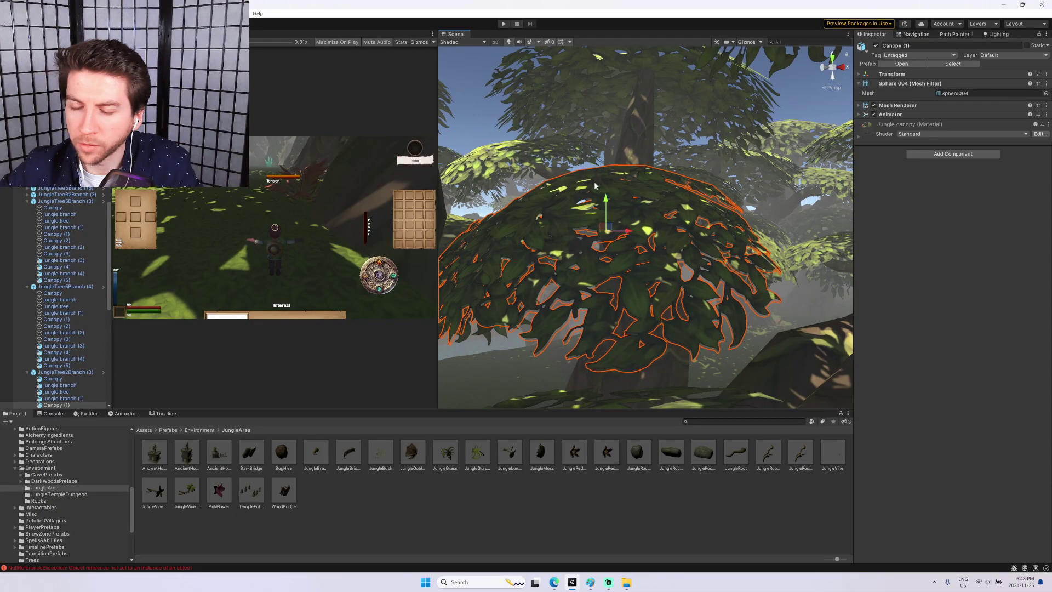
Select Canopy (3) of the neighbouring three-branch jungle tree, adjust its height and clear the selection.
right_click_drag(512, 134, 601, 176)
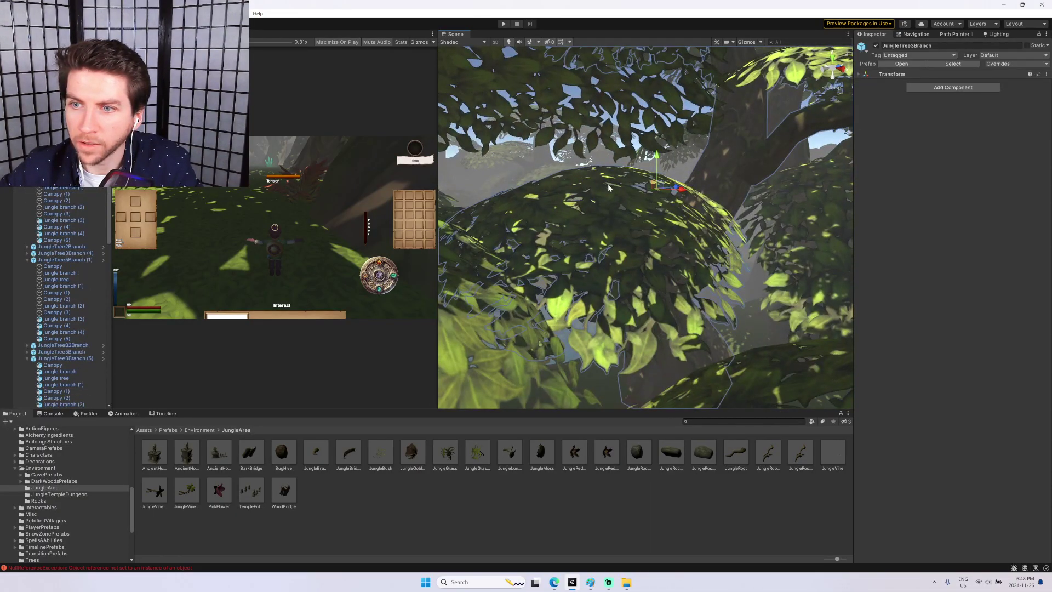
left_click(608, 188)
scroll(589, 188, "up", 3)
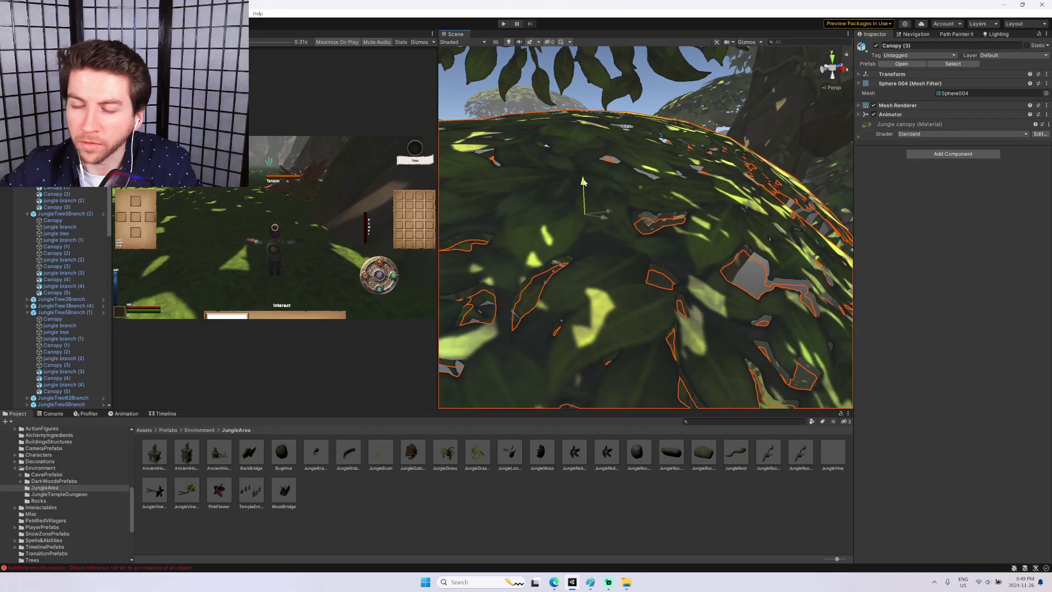
left_click(580, 106)
Adjust the position of the sunlit canopy of JungleTree2Branch (2) and clear the selection.
right_click_drag(581, 107, 668, 194)
left_click(667, 194)
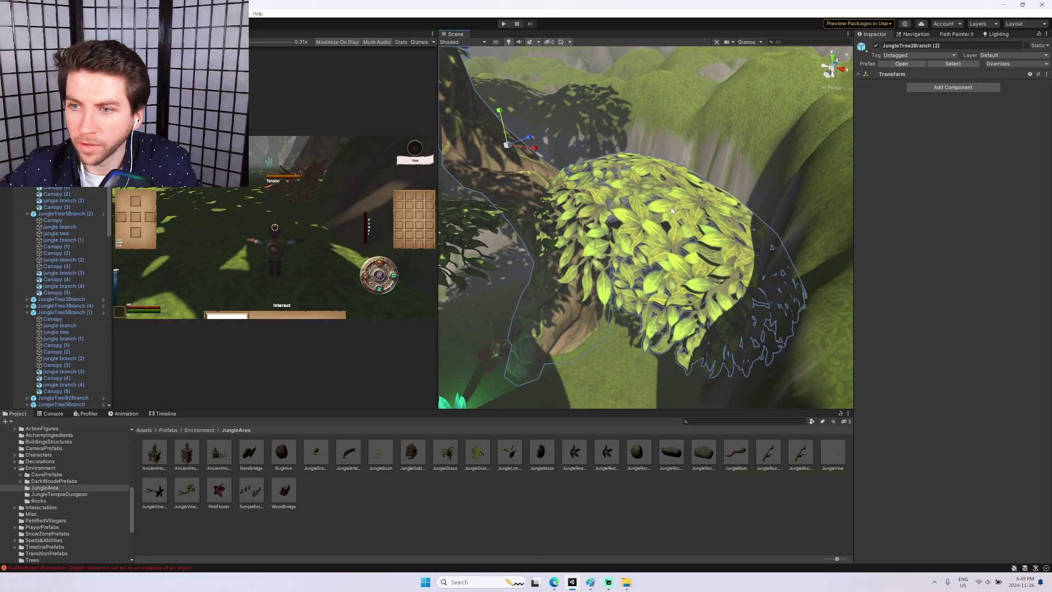
right_click_drag(676, 234, 687, 194)
left_click(681, 198, "shift")
left_click_drag(687, 192, 680, 198)
right_click_drag(708, 192, 618, 274)
right_click_drag(708, 283, 503, 170)
left_click(564, 128)
Try placing the AncientHouseWithPathway prefab in the grassy clearing between the jungle trees.
right_click_drag(564, 129, 721, 224)
right_click_drag(782, 237, 551, 263)
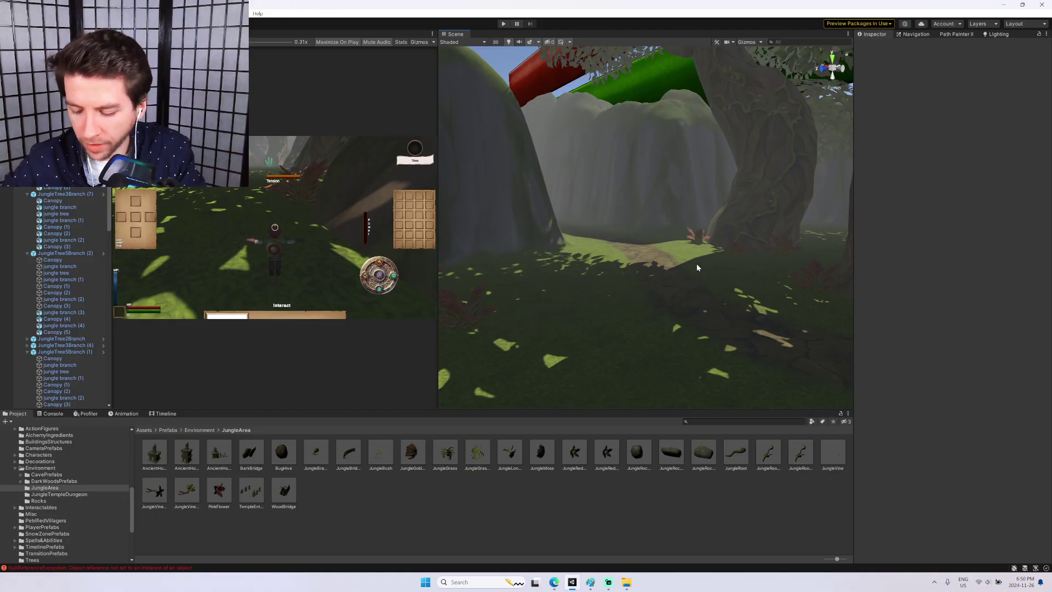
right_click_drag(709, 256, 840, 207)
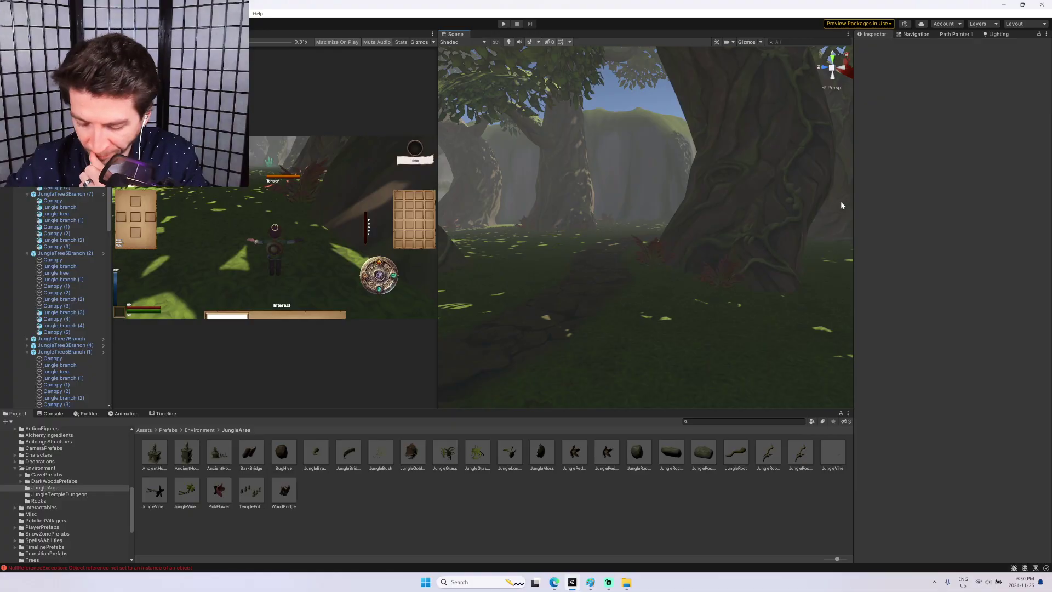
right_click_drag(629, 327, 509, 301)
left_click_drag(225, 447, 638, 292)
left_click_drag(701, 185, 669, 192)
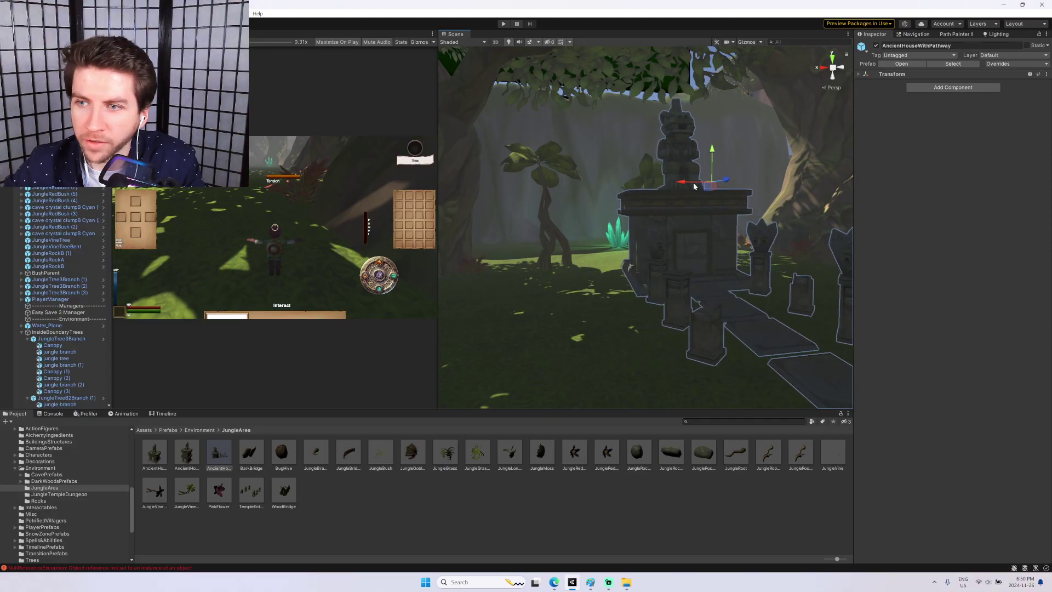
left_click_drag(650, 188, 621, 190)
Try other heights and positions for the ancient house among the trees, then remove it from the scene.
key("d")
mouse_move(621, 190)
right_mouse_down()
mouse_move(531, 197)
mouse_move(624, 189)
right_mouse_up()
key("s")
key("a")
left_click_drag(624, 190, 644, 189, "alt")
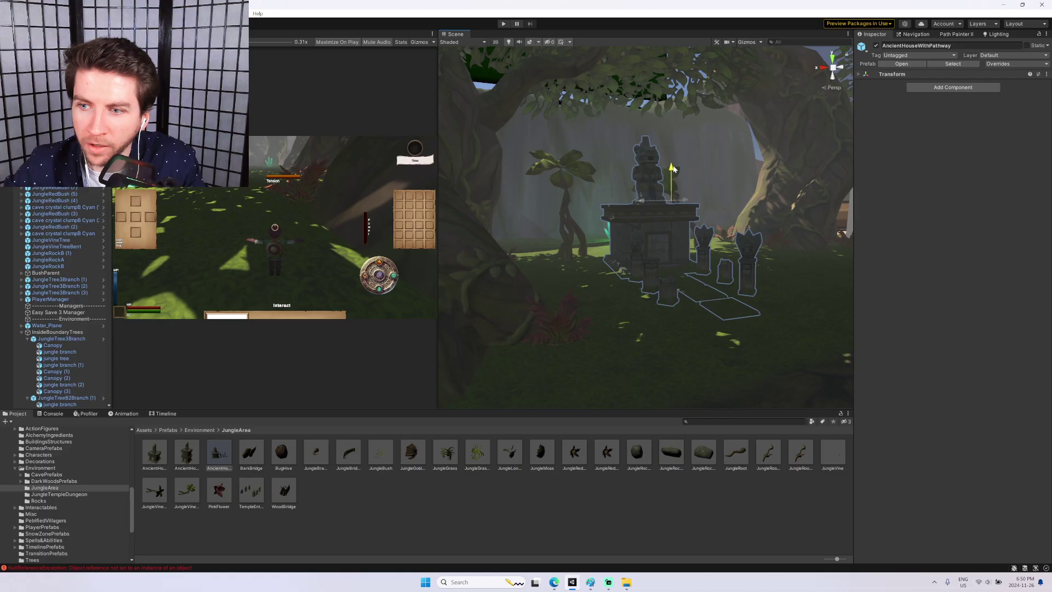
key("w")
right_click_drag(675, 169, 515, 186)
left_click_drag(514, 185, 646, 202, "alt")
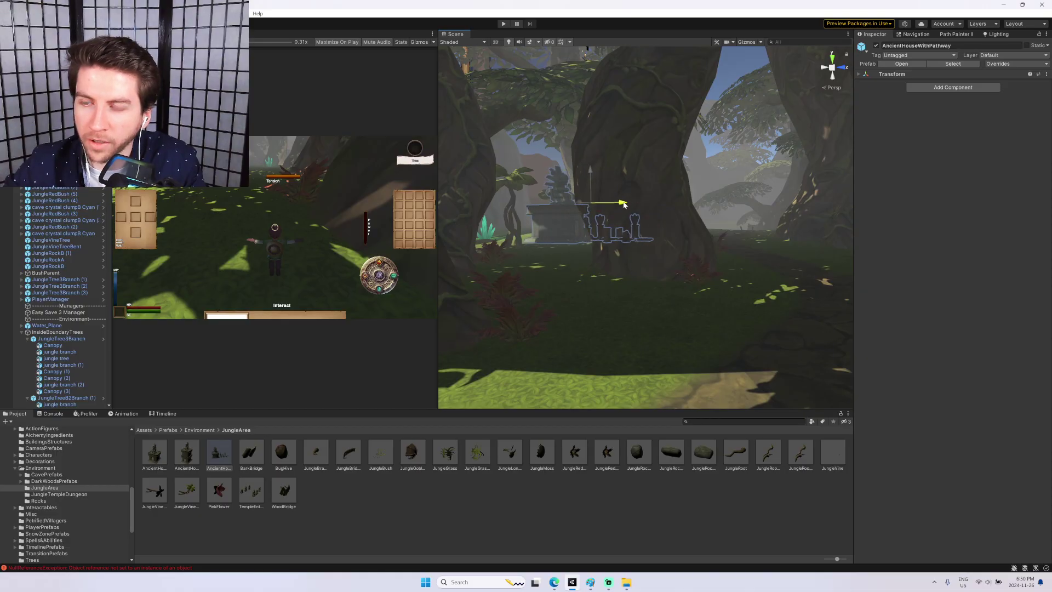
key("w")
mouse_move(633, 192)
right_mouse_down()
mouse_move(634, 183)
mouse_move(614, 189)
right_mouse_up()
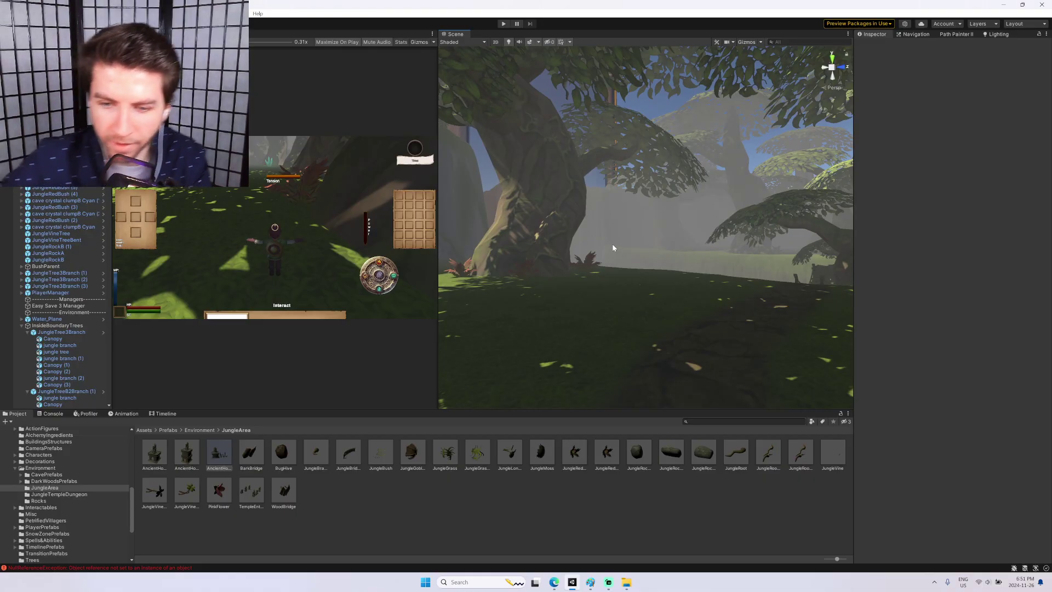
Place a JungleVineTreeBent prefab on the grass beside the large tree trunk and adjust its position and rotation.
right_click_drag(662, 335, 741, 344)
left_click_drag(741, 345, 918, 361, "alt")
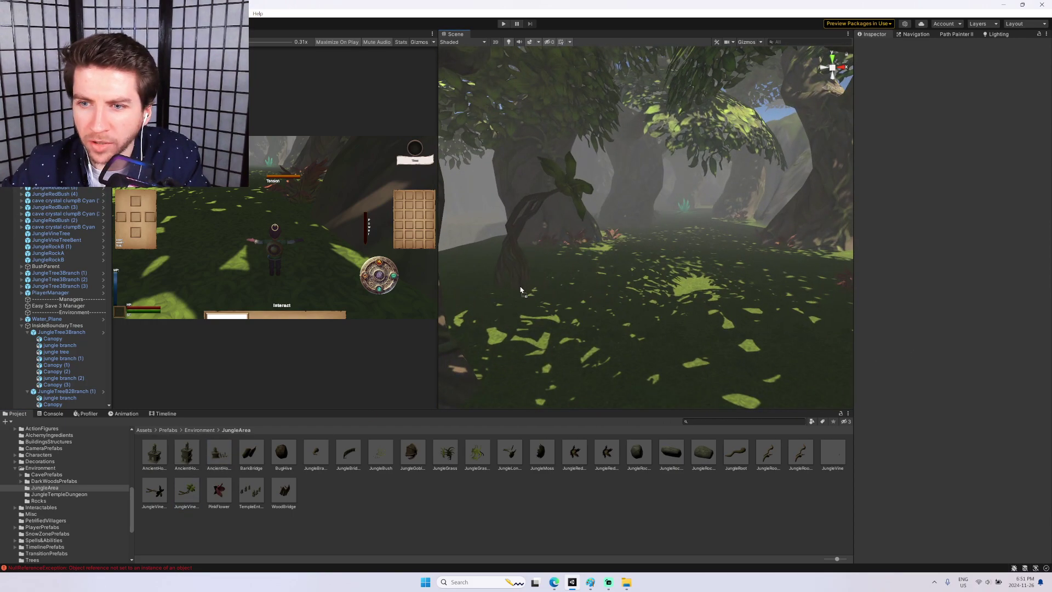
left_click(522, 290)
key("f")
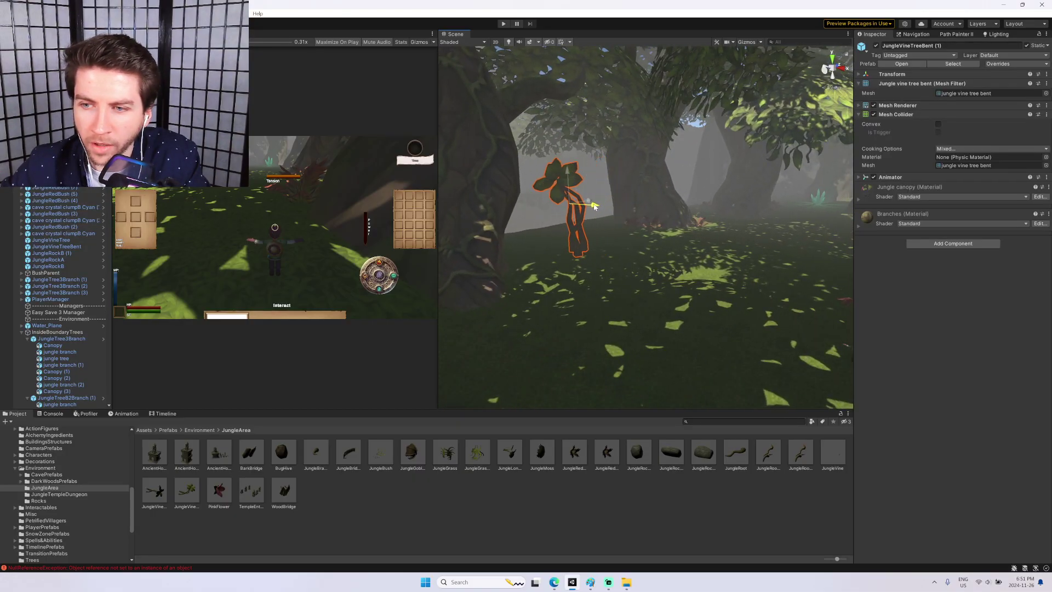
scroll(562, 185, "up", 5)
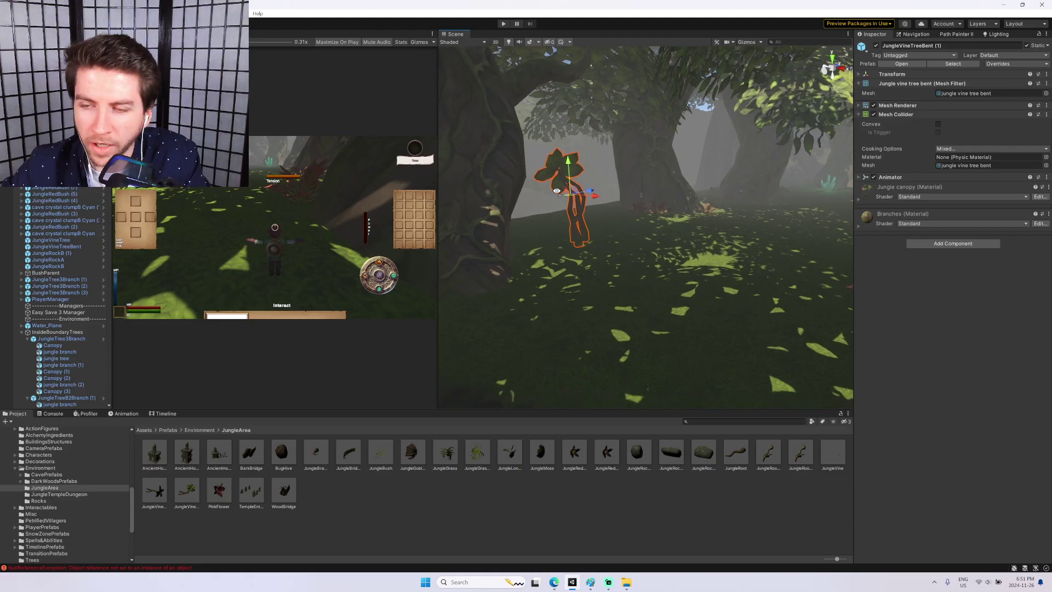
left_click_drag(629, 179, 576, 179)
right_click_drag(576, 179, 610, 172)
scroll(614, 182, "down", 4)
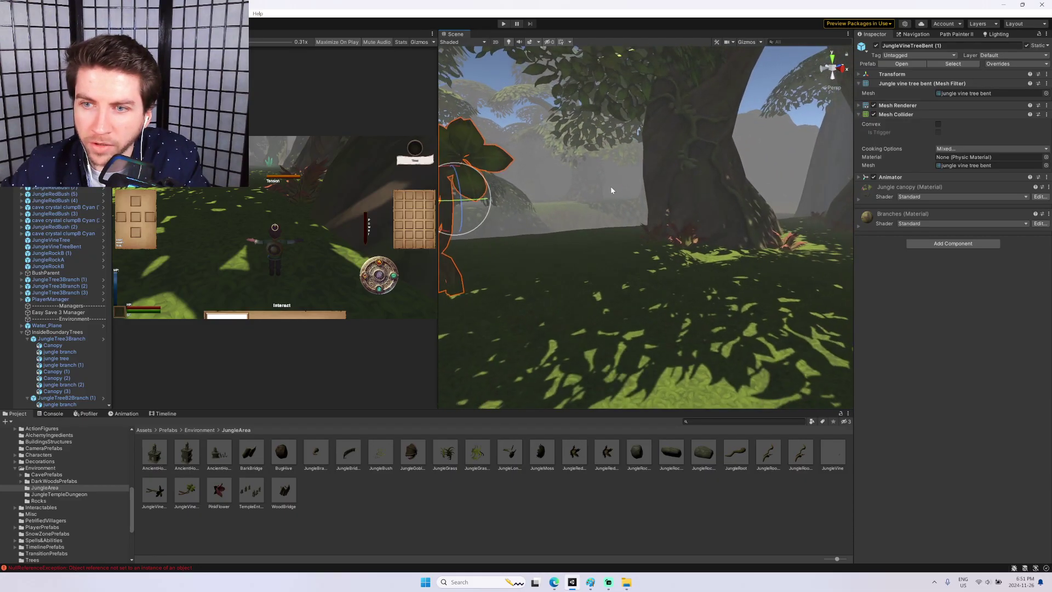
Duplicate the bent vine tree and move the copy across the grass toward the neighbouring large trunk.
right_click_drag(548, 274, 519, 270)
left_click_drag(584, 202, 722, 196)
key("w")
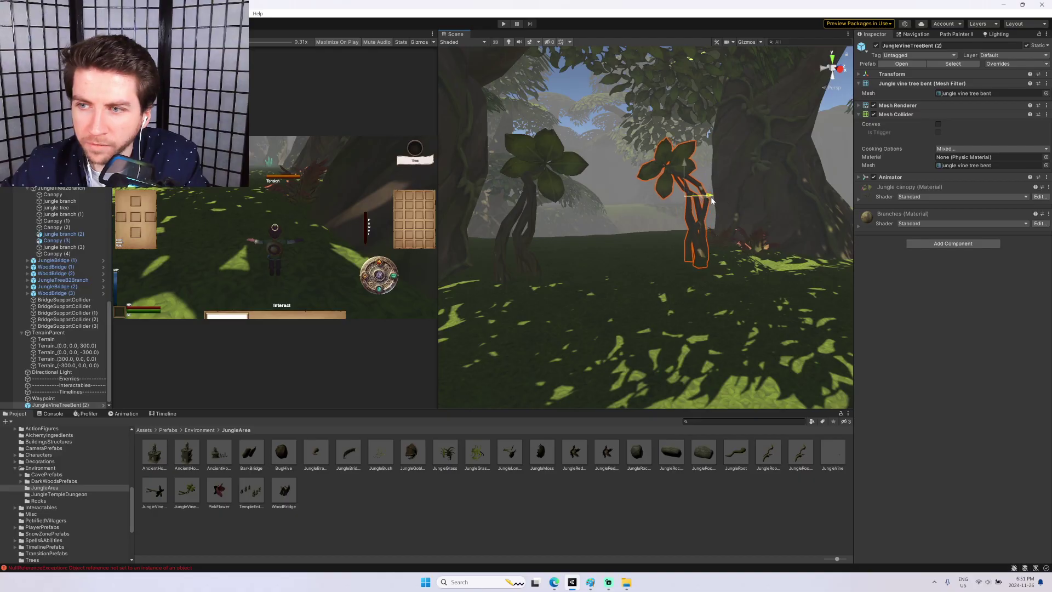
left_click_drag(674, 182, 726, 195, "alt")
key("w")
Place a JungleVineTree prefab on the slope beside the water and adjust its height to the ground.
right_click_drag(730, 190, 930, 201)
key("s")
right_click_drag(805, 193, 541, 176)
key("w")
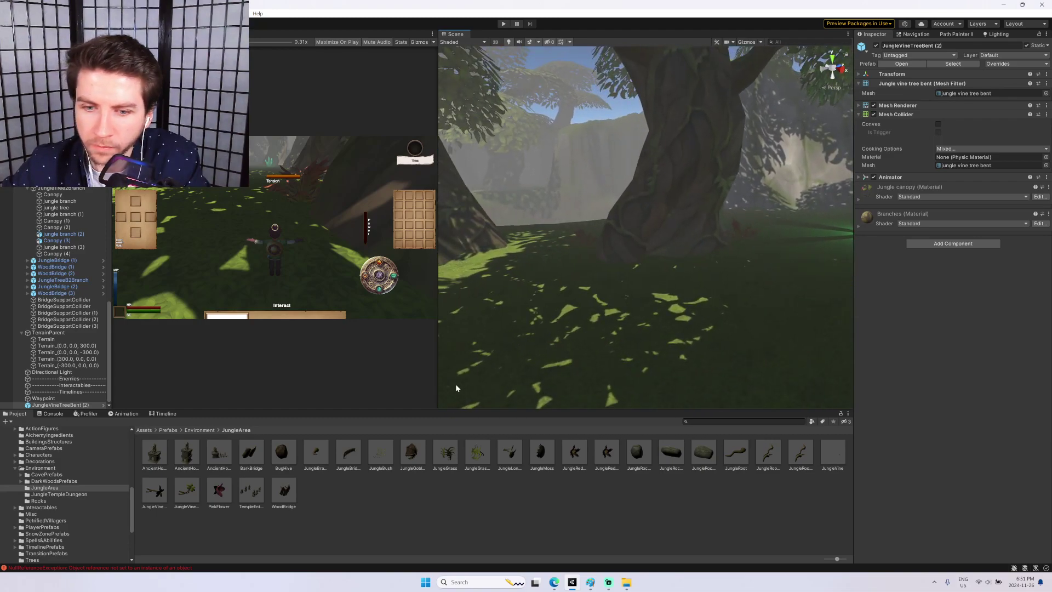
key("w")
right_click_drag(573, 274, 544, 361)
left_click_drag(160, 494, 642, 338)
left_click(646, 344)
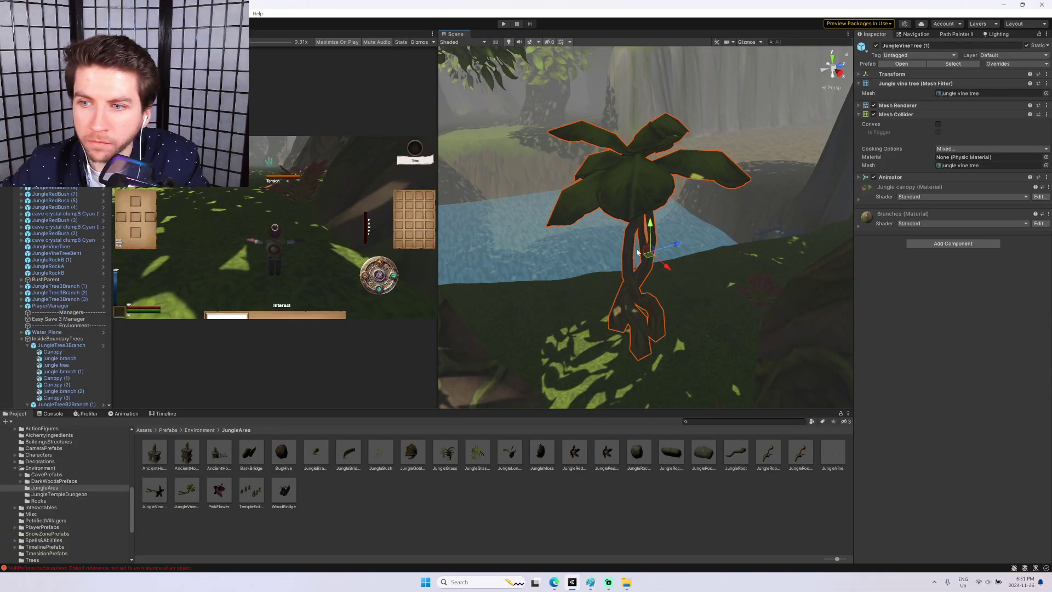
left_click(651, 238)
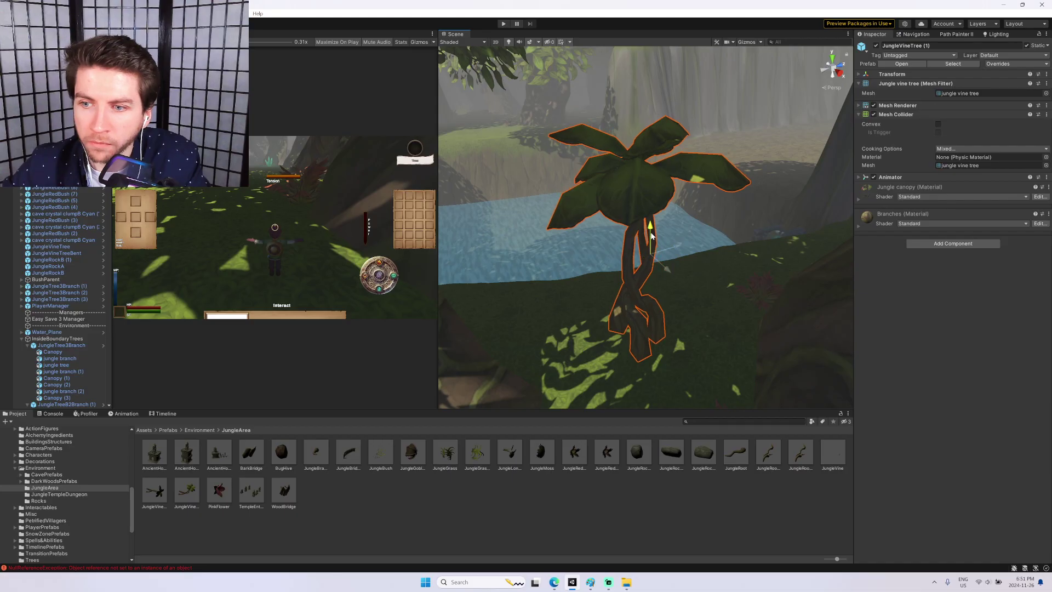
Try another JungleVineTreeBent in the open clearing near the other vine trees, then remove it.
right_click_drag(651, 241, 788, 225)
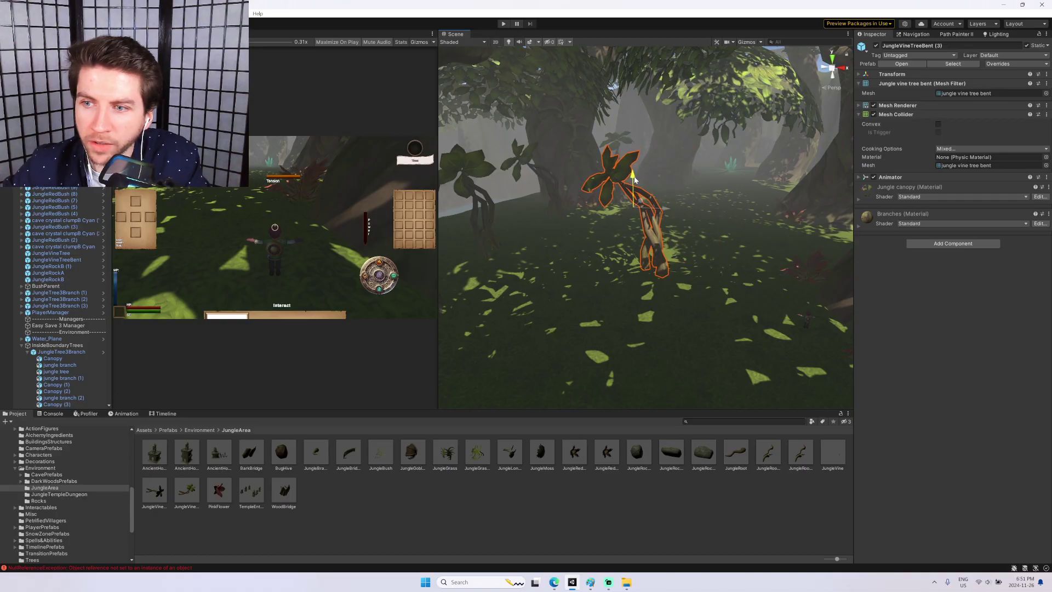
key("s")
right_click_drag(637, 181, 673, 194)
left_click_drag(682, 196, 683, 197)
key("w")
right_click_drag(639, 193, 536, 374)
key("s")
left_click(649, 169)
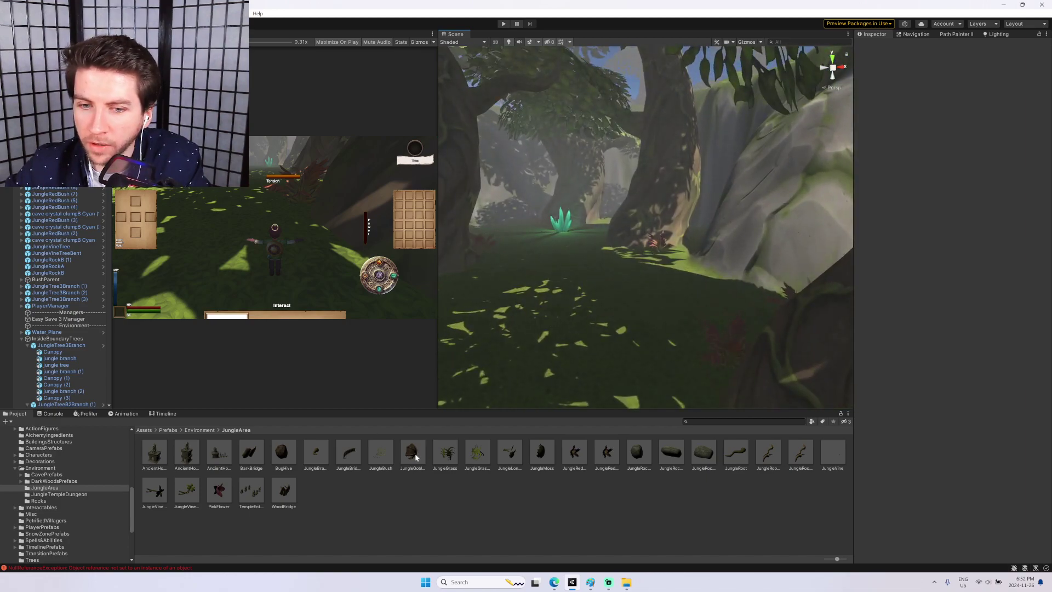
Place one JungleVineTree prefab beside the large trunk near the rock wall and another on the sunlit grass between the trunks, adjusting their positions.
left_click_drag(551, 360, 689, 296)
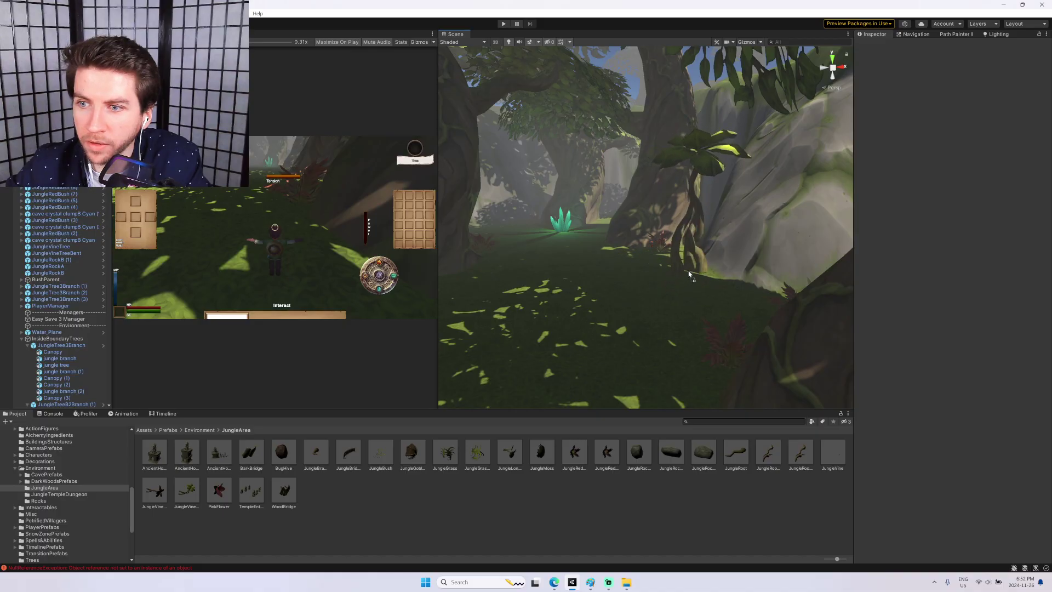
left_click_drag(681, 270, 680, 273)
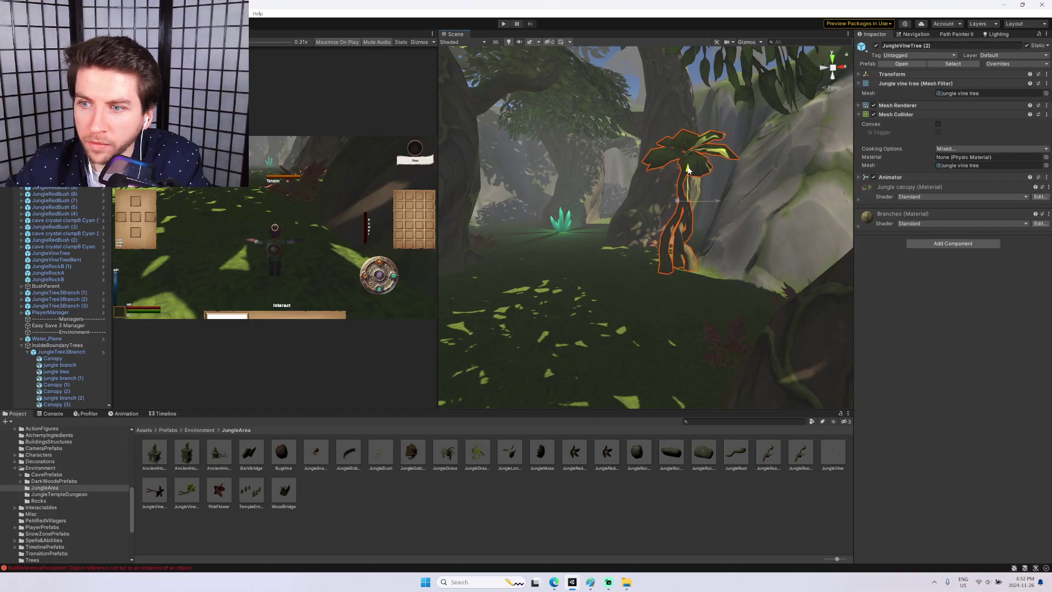
right_click_drag(691, 181, 865, 193)
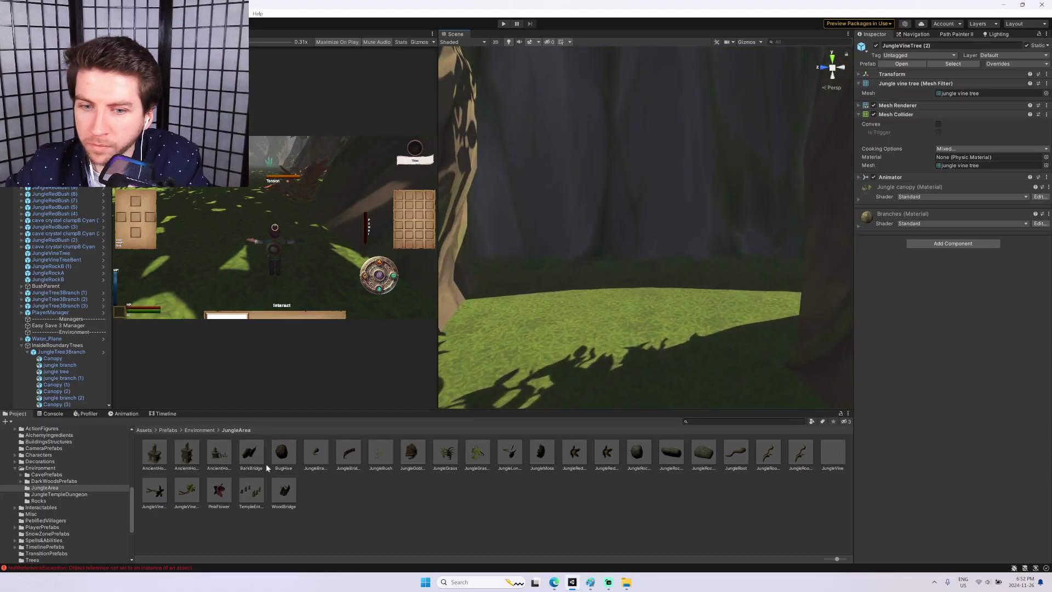
left_click_drag(508, 353, 601, 246)
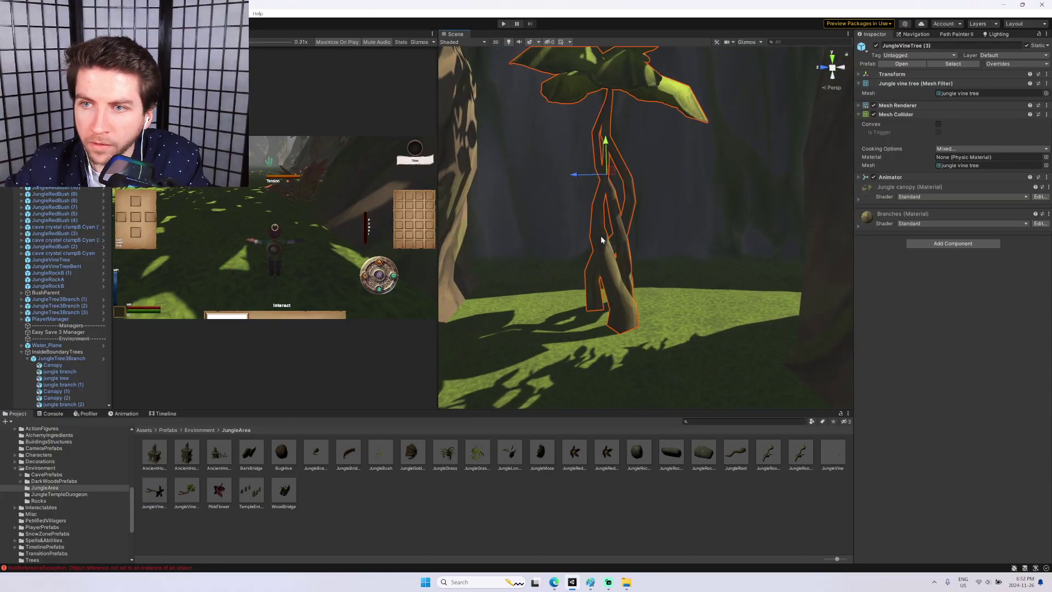
left_click_drag(606, 144, 605, 148)
right_click_drag(606, 152, 554, 160)
key("s")
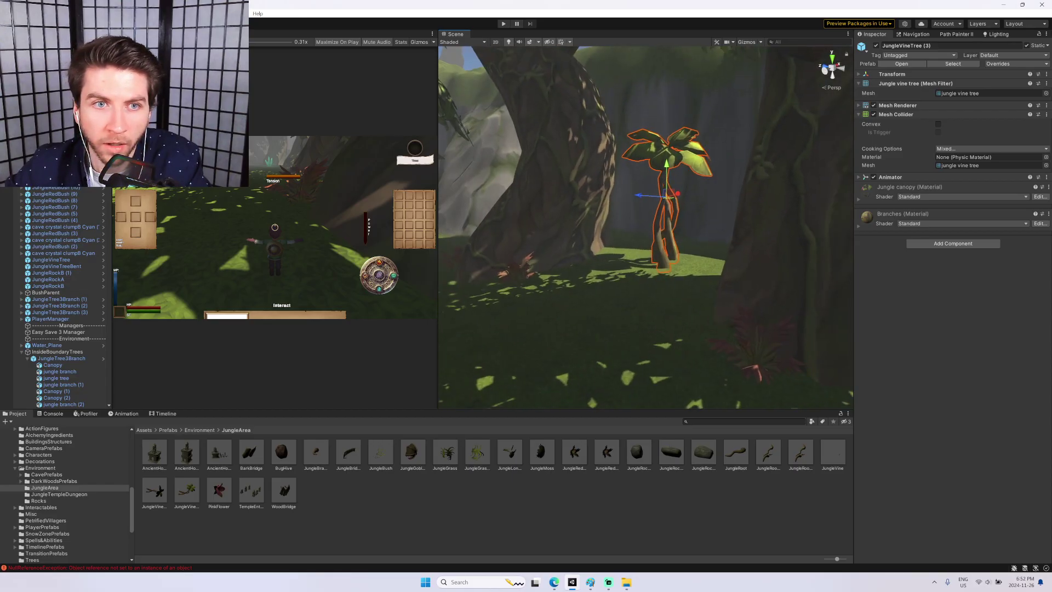
Select the loose JungleRedBush objects and group them under BushParent.
left_click(55, 137)
right_click_drag(707, 220, 418, 192)
key("w")
key("w")
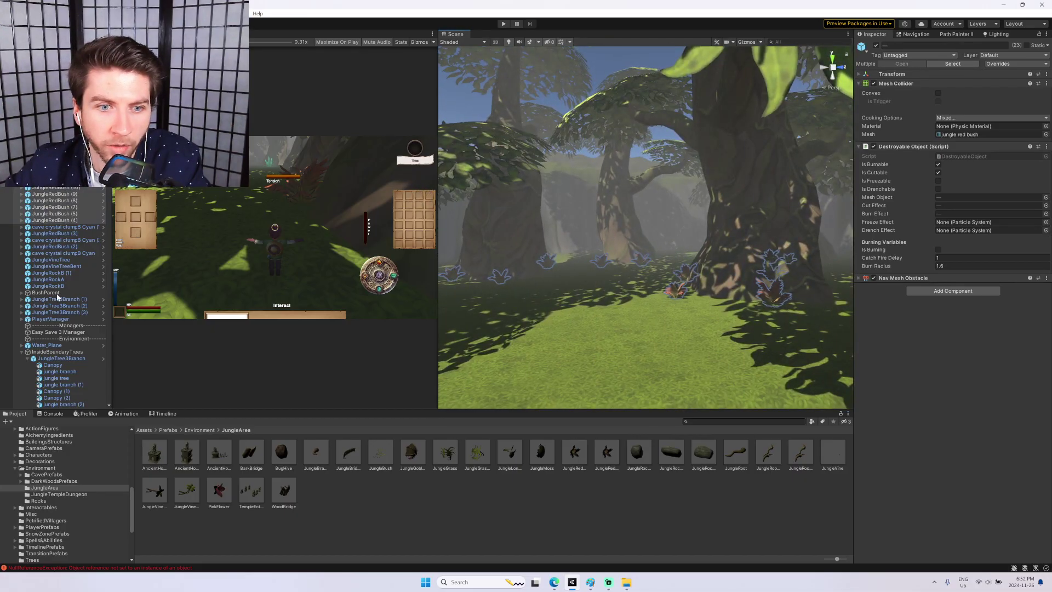
left_click_drag(43, 294, 44, 295)
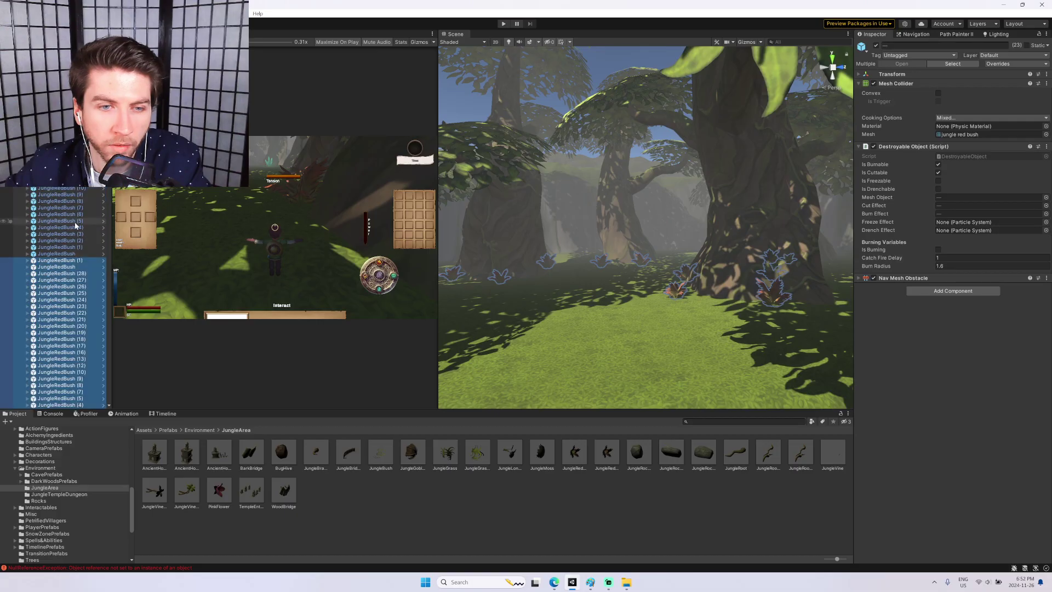
left_click(45, 99)
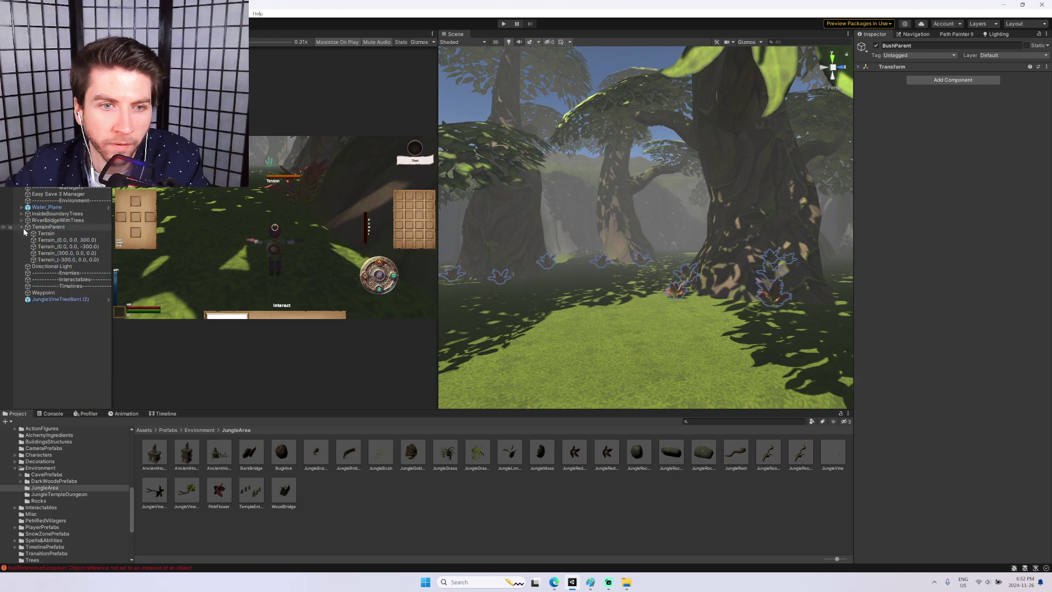
Check the remaining ungrouped rocks, vine trees and crystals one by one and move the leftover red bushes under BushParent.
double_click(47, 109)
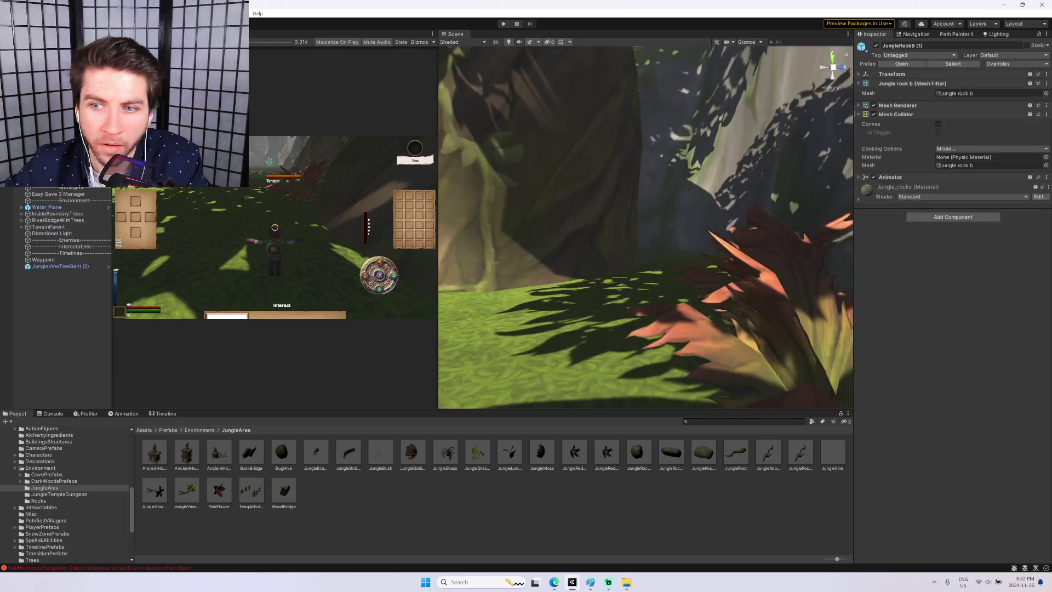
key("f")
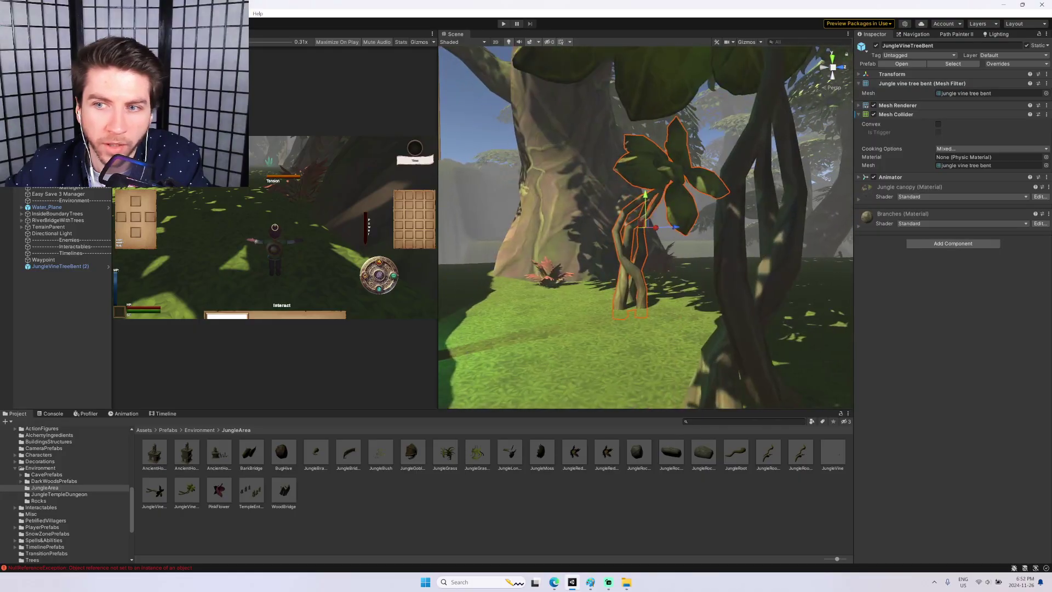
key("Down")
key("Down")
key("f")
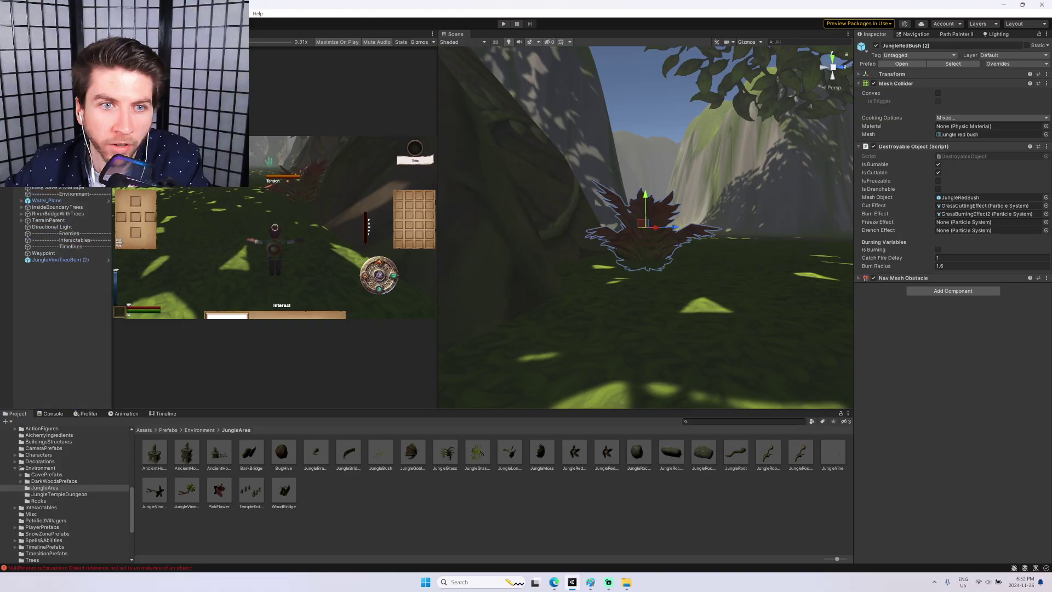
key("Down")
key("f")
key("Down")
key("f")
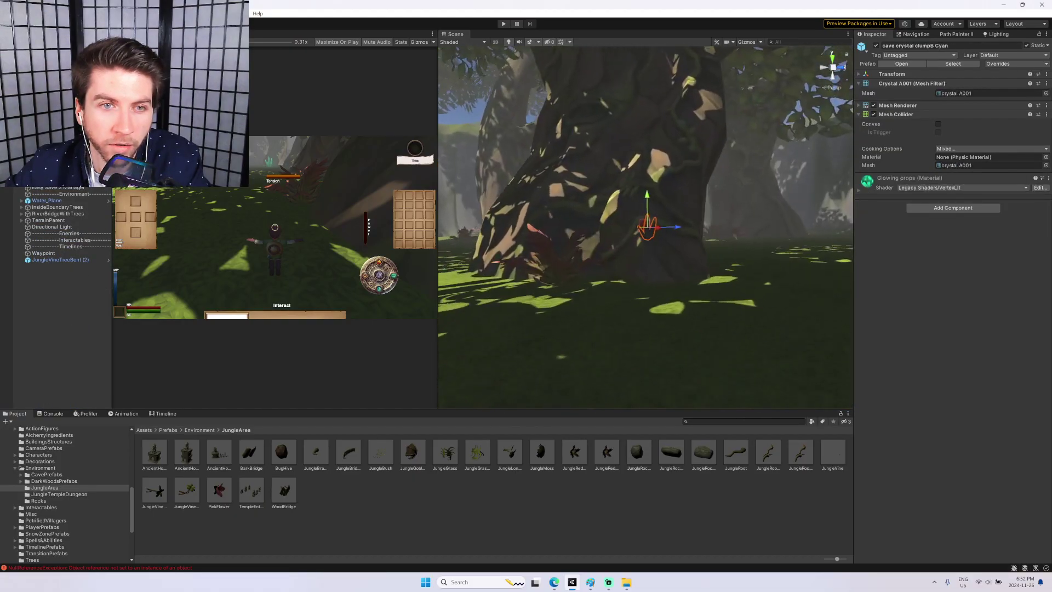
key("Down")
key("f")
left_click(672, 225)
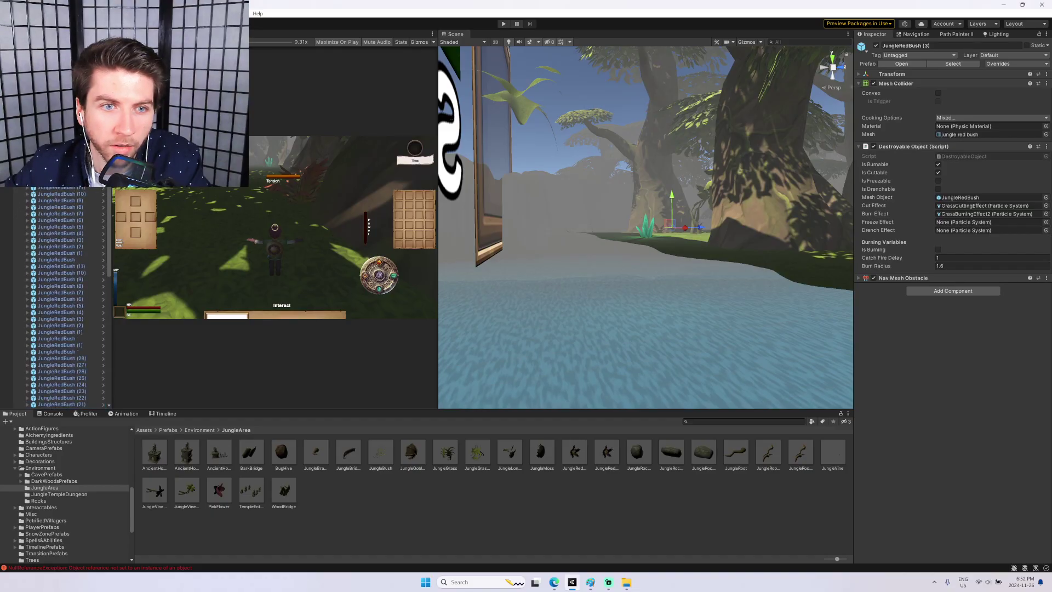
key("Down")
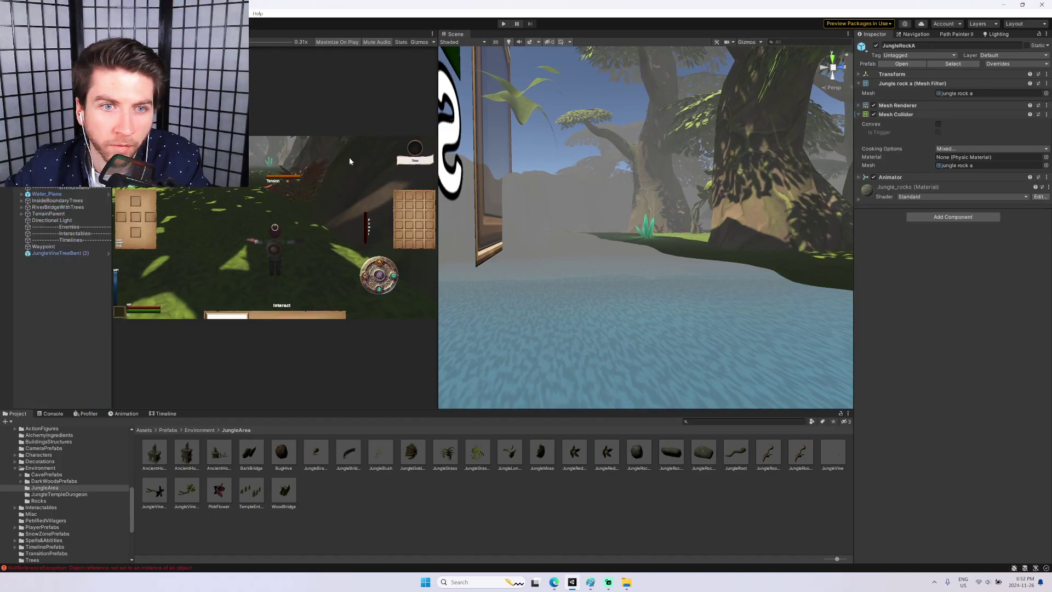
Place a JungleVineTreeBent prefab on the grassy bank above the water, beside the large sunlit trunk.
left_click(656, 219)
key("f")
key("a")
right_click_drag(599, 182, 593, 116)
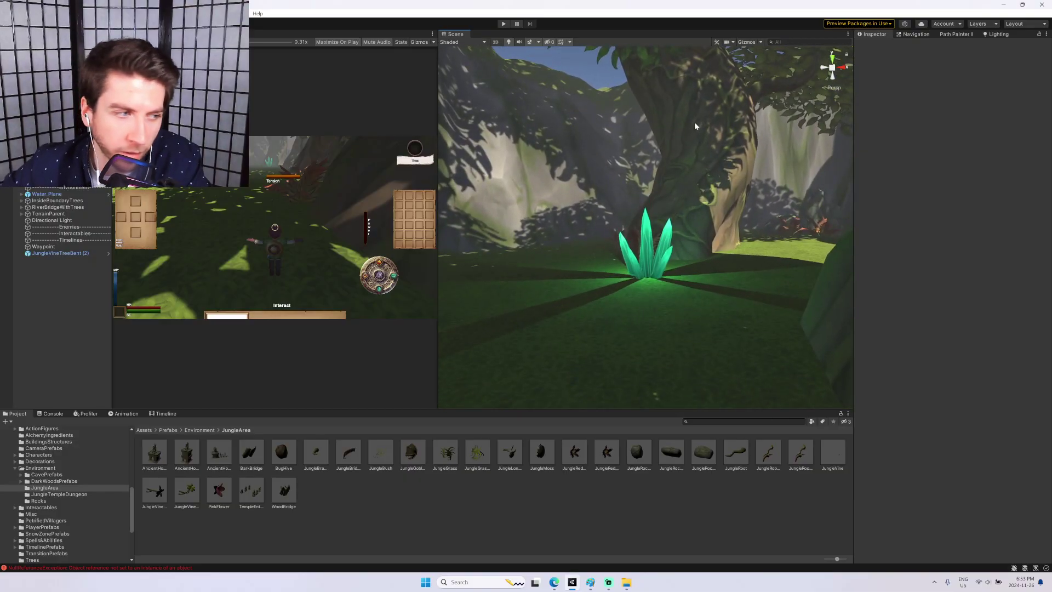
right_click_drag(690, 164, 671, 84)
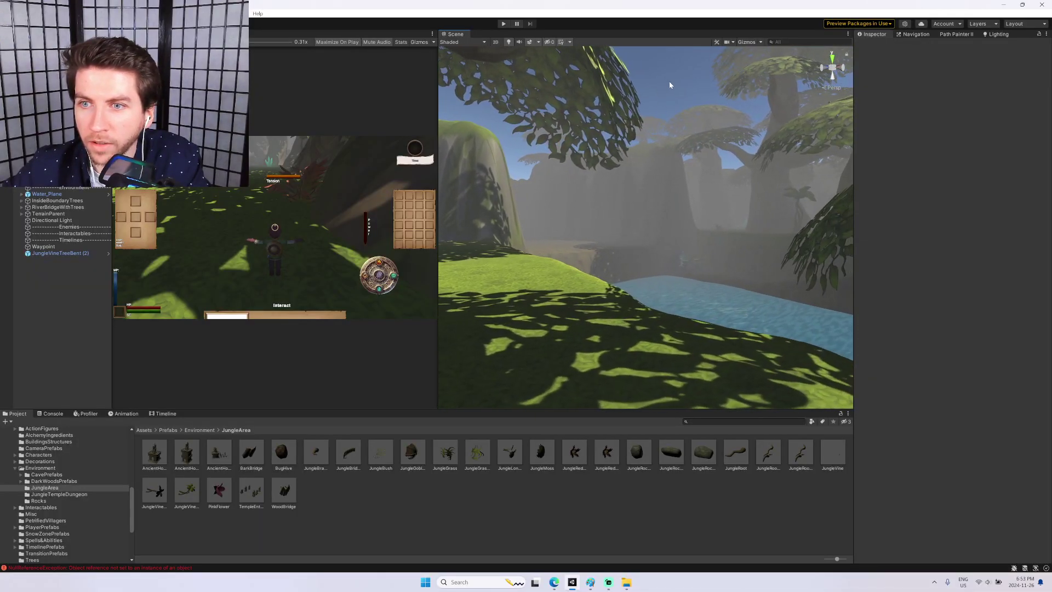
right_click_drag(707, 118, 691, 195)
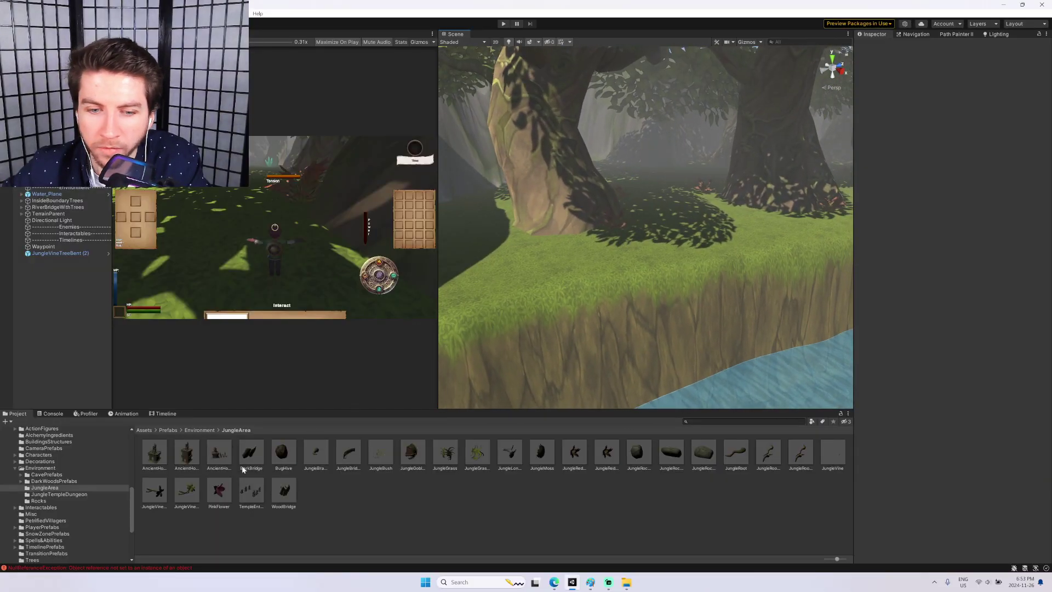
left_click_drag(560, 272, 551, 272)
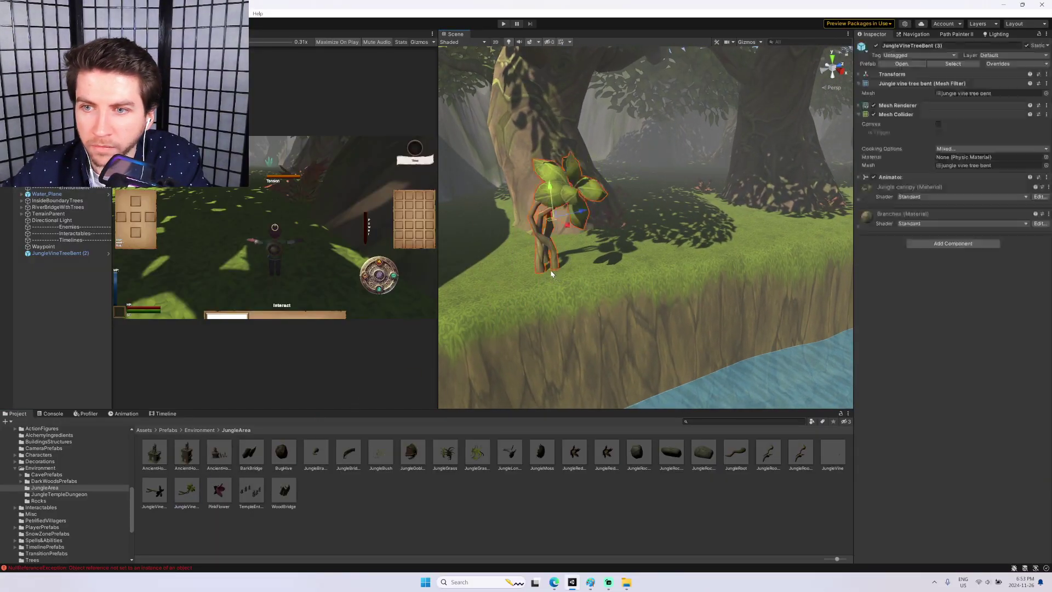
Place a second JungleVineTreeBent further along the grassy bank and adjust its rotation and position.
right_click_drag(553, 191, 612, 190)
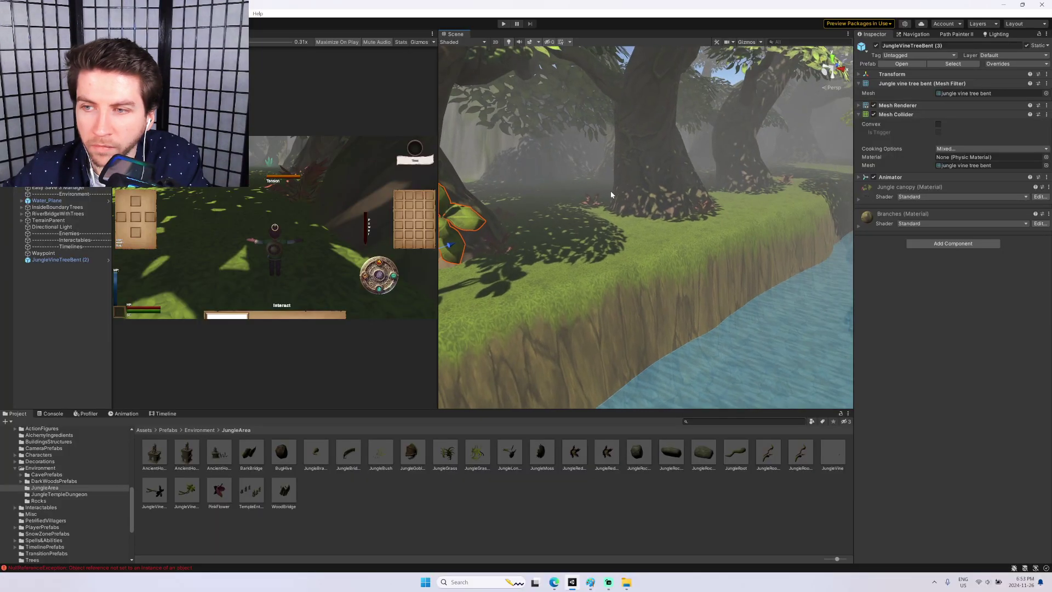
left_click_drag(186, 487, 664, 240)
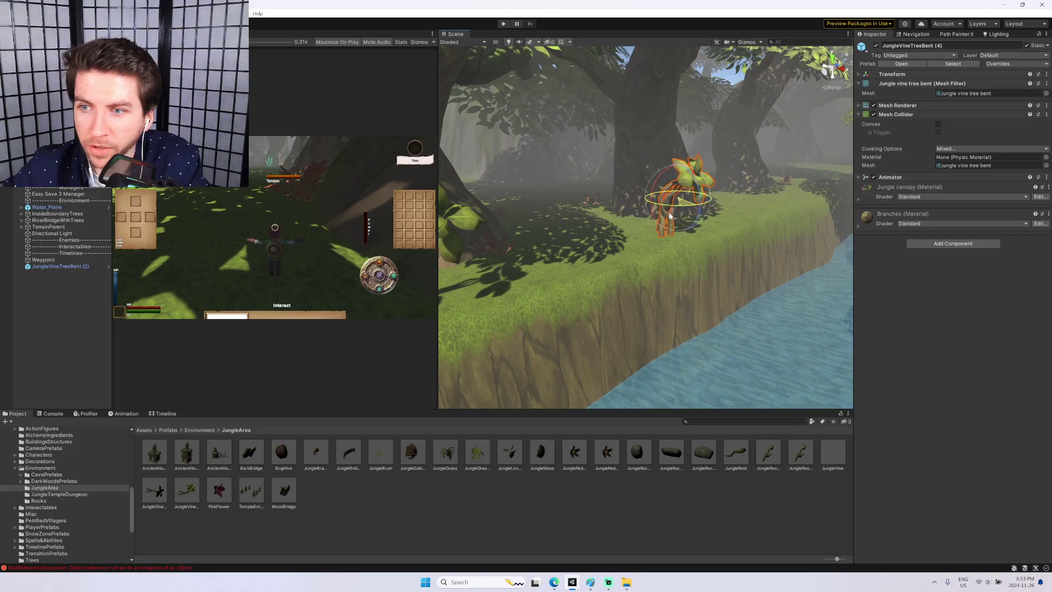
left_click(680, 182)
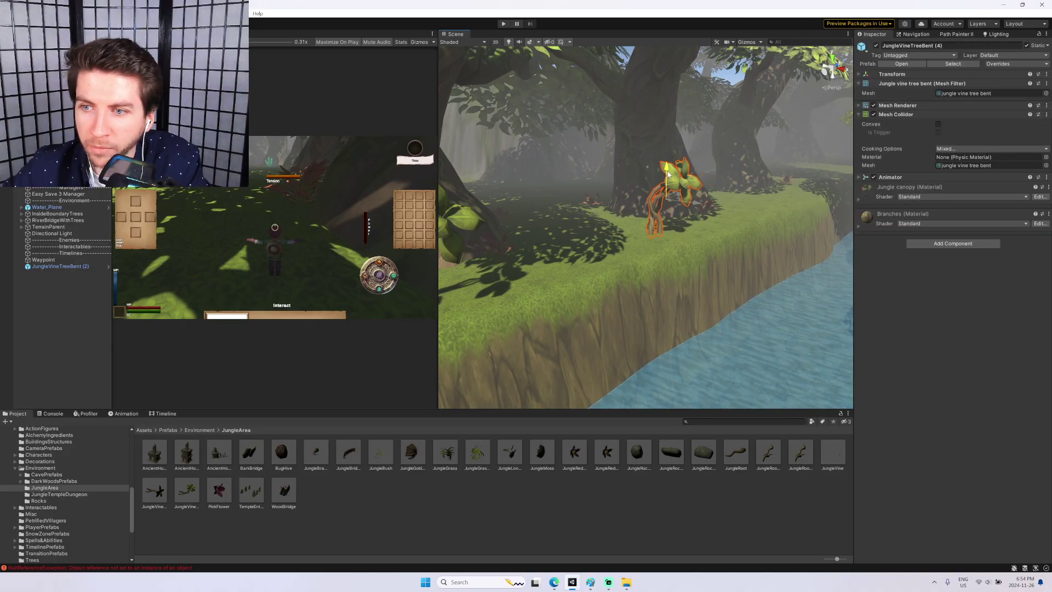
Place a JungleVineTree prefab on the grass between the next two large trunks along the bank.
right_click_drag(666, 177, 542, 171)
key("d")
left_click_drag(541, 171, 617, 178, "alt")
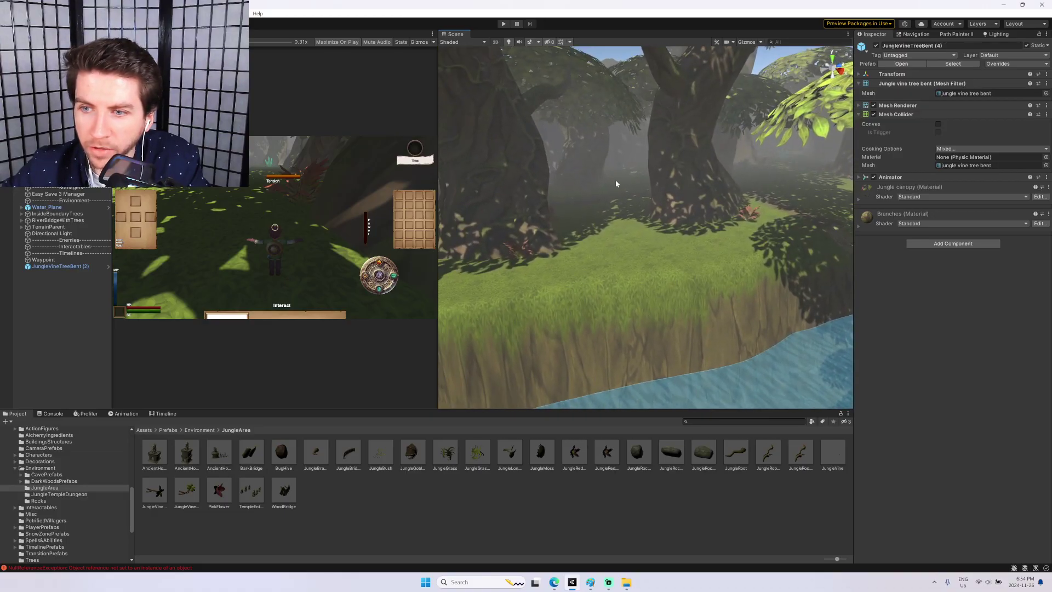
left_click_drag(155, 491, 601, 270)
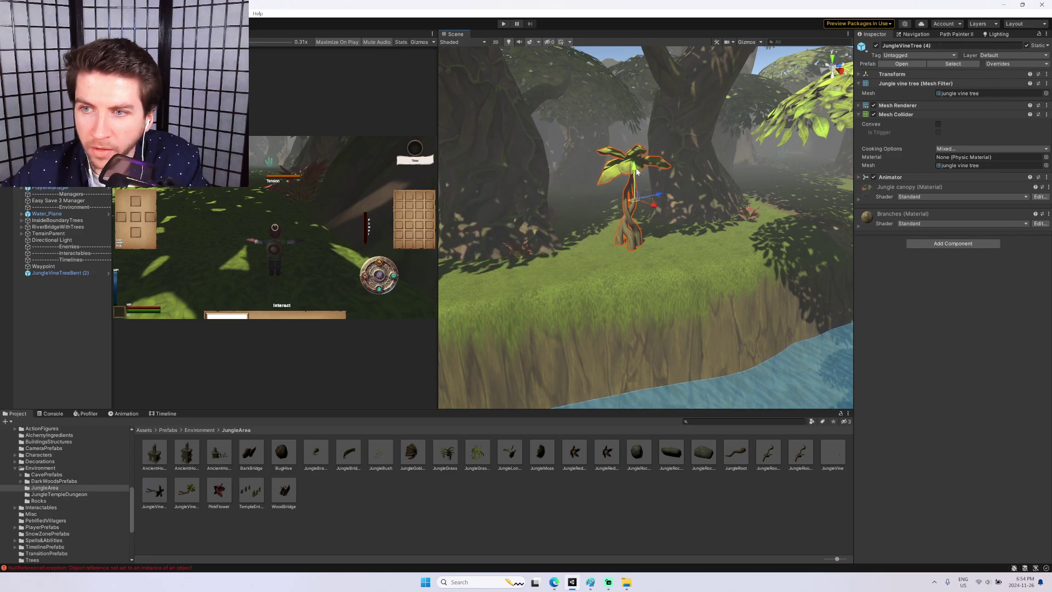
Place and rotate a JungleVineTreeBent at the edge of the bank, and a JungleVineTree on the sunlit patch near the rock wall.
left_click_drag(636, 174, 729, 167, "alt")
right_click_drag(729, 166, 760, 160)
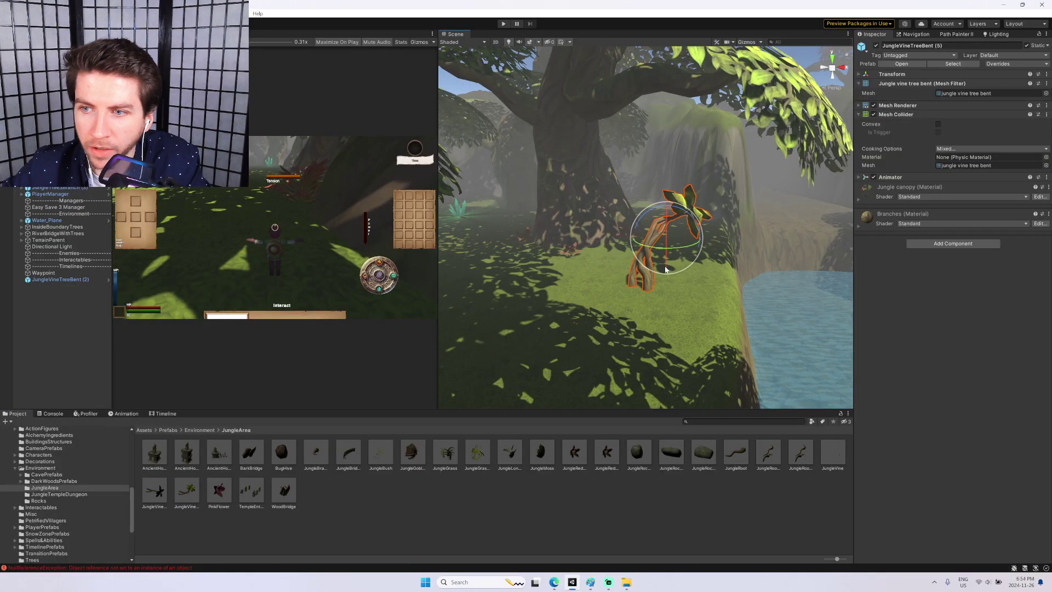
left_click_drag(685, 248, 666, 250)
key("w")
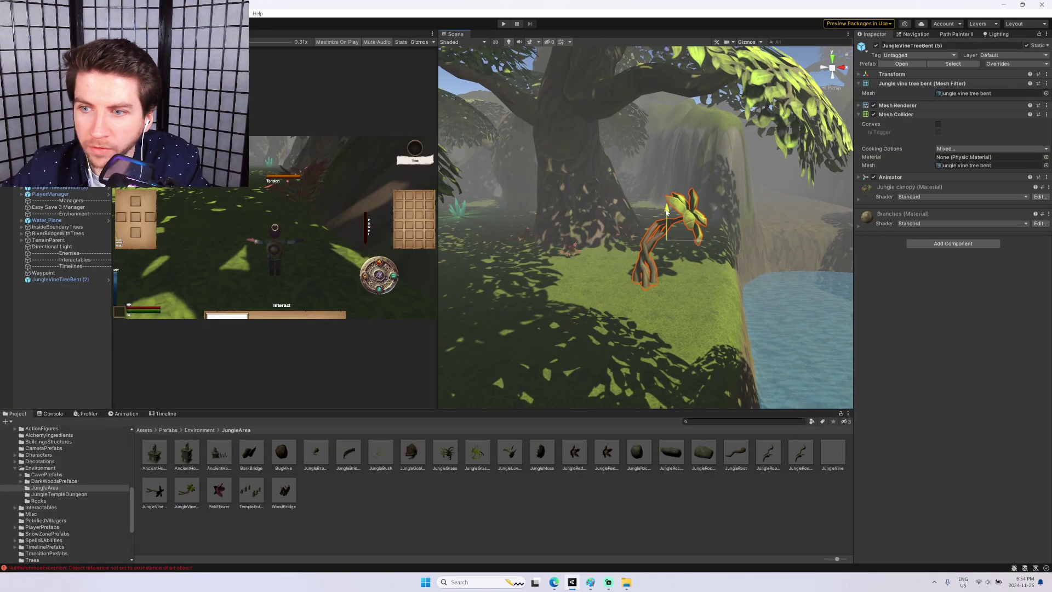
left_click_drag(712, 242, 614, 212, "alt")
right_click_drag(615, 212, 467, 235)
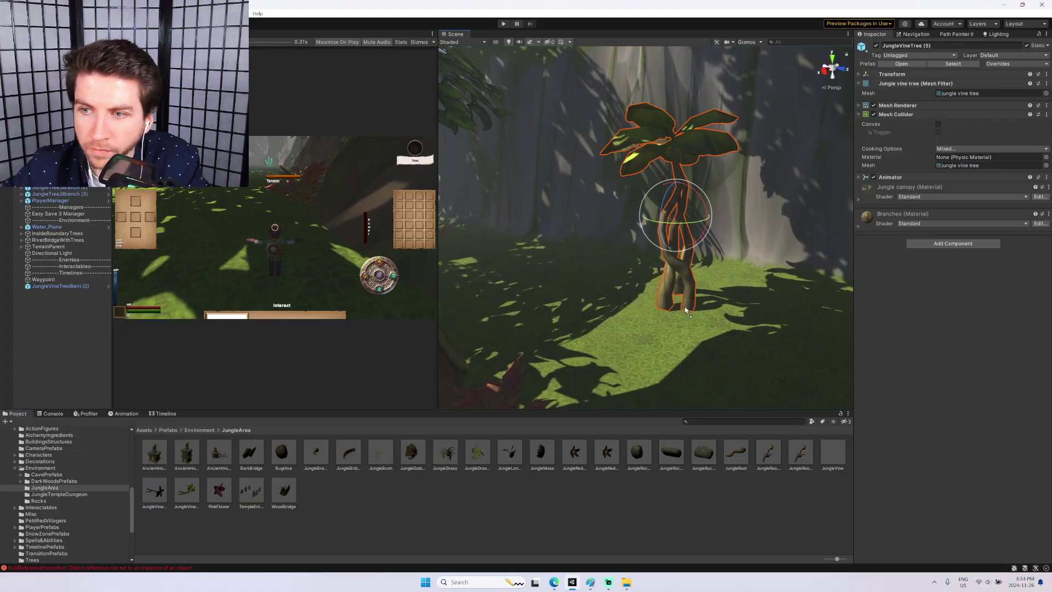
Try a JungleVineTree on the shaded ground in front of the large trunk, then remove it.
left_click_drag(669, 180, 463, 151, "alt")
right_click_drag(462, 152, 580, 183)
right_click_drag(726, 195, 653, 214)
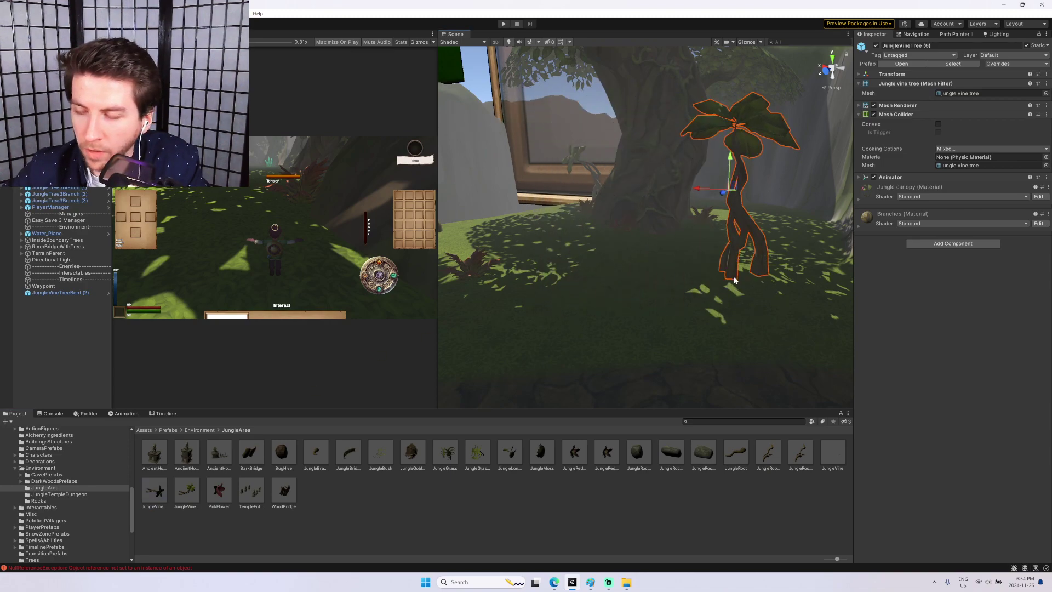
key("Delete")
Select the placed vine trees and group them under a new empty object named VineTreeParent.
mouse_move(734, 280)
left_mouse_down("alt")
mouse_move(415, 248)
mouse_move(709, 286)
mouse_move(676, 269)
mouse_move(732, 256)
mouse_move(882, 258)
left_mouse_up("alt")
left_click(715, 288)
right_click_drag(957, 259, 802, 251)
right_click_drag(683, 256, 484, 263)
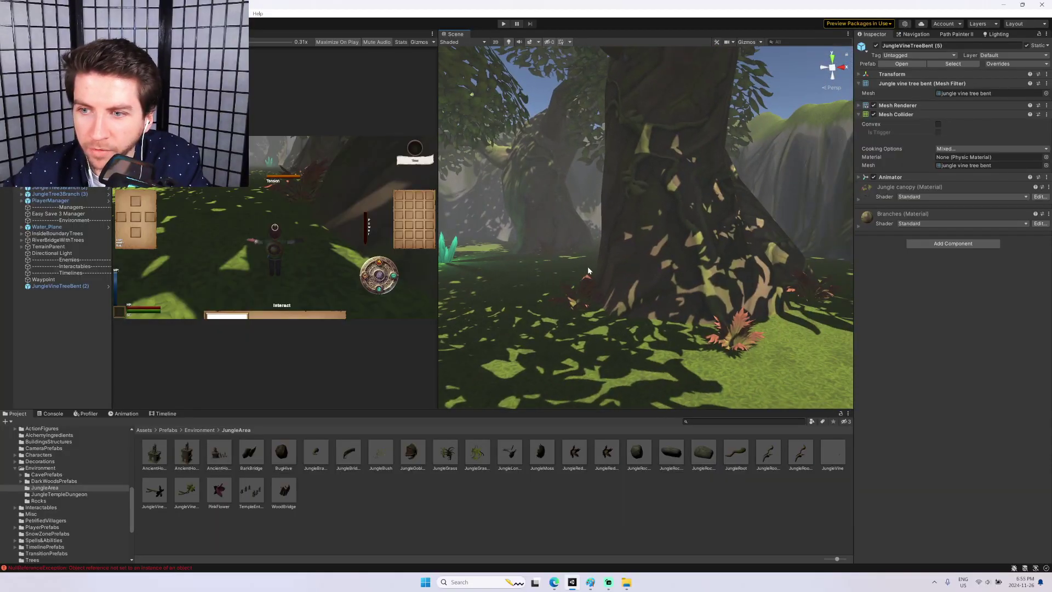
right_click_drag(566, 266, 535, 259)
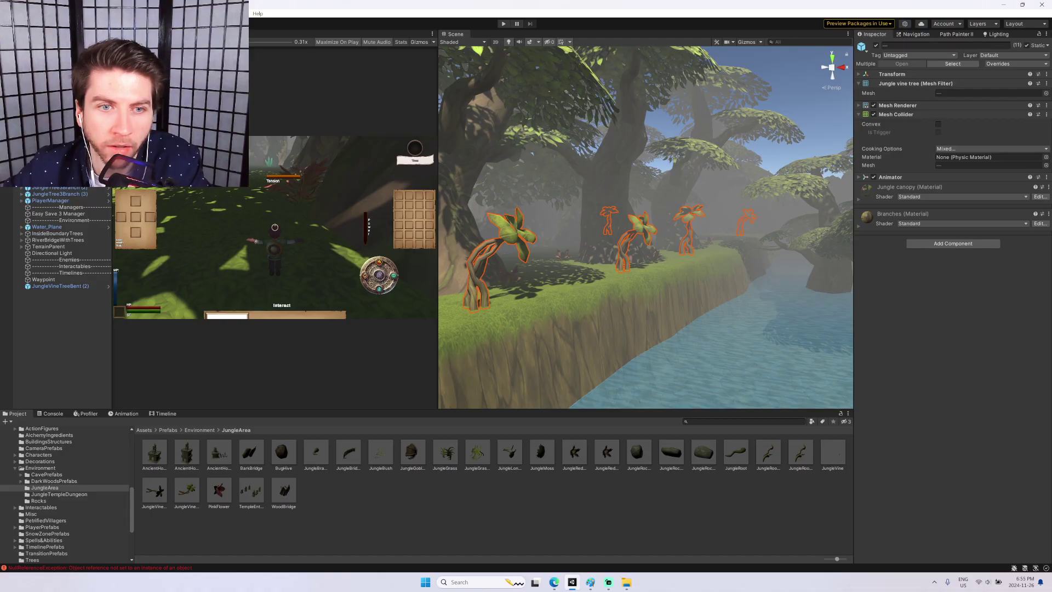
right_click(70, 189)
left_click(121, 229)
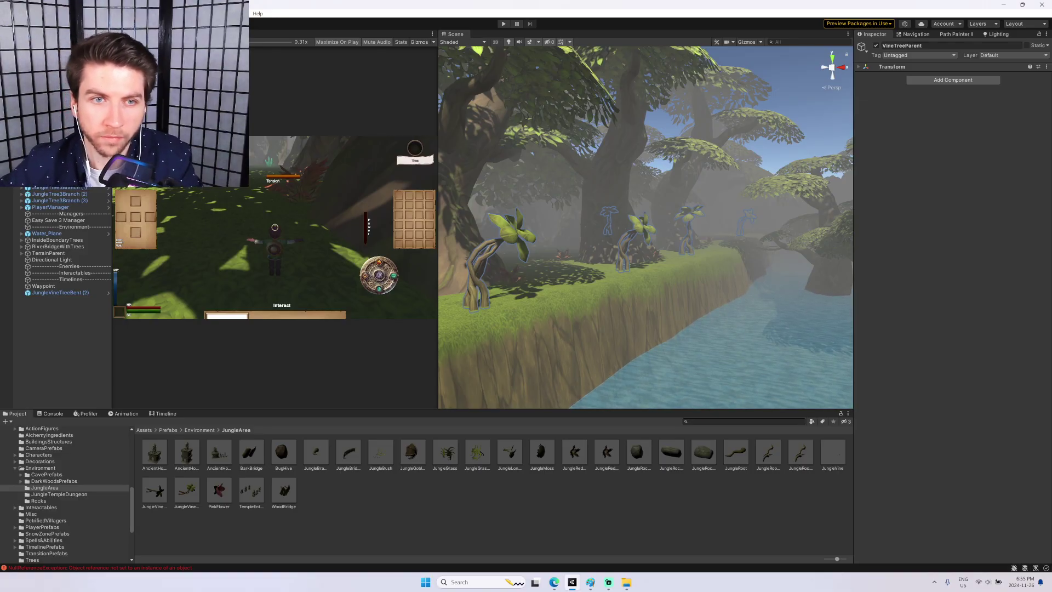
Select the vine trees inside VineTreeParent and apply the Randomize Scale command to them.
left_click(61, 147)
right_click_drag(569, 209, 666, 196)
key("grave")
type("ra")
type("s")
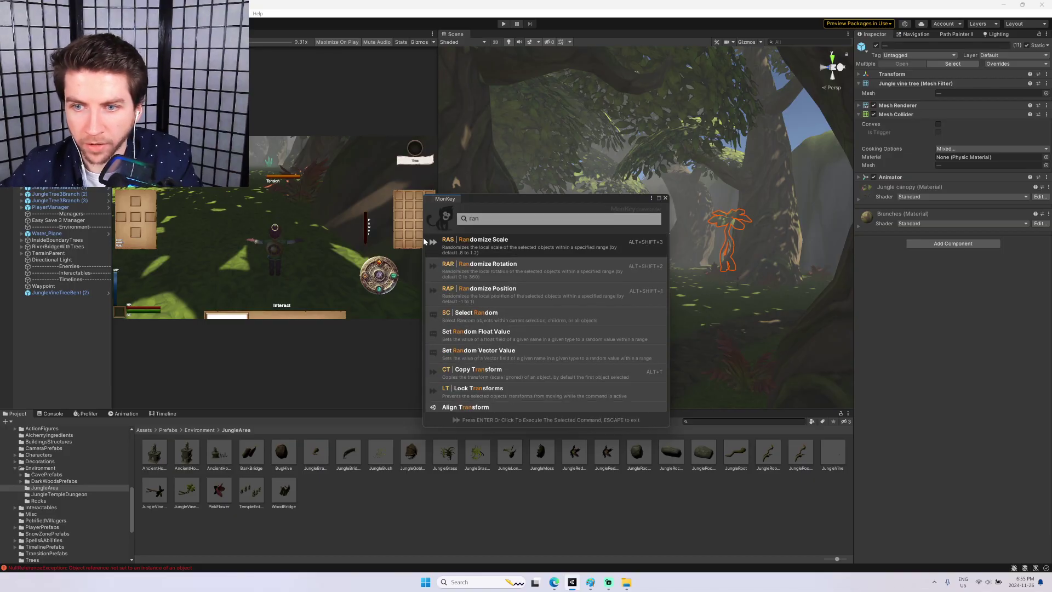
key("Return")
left_click(326, 289)
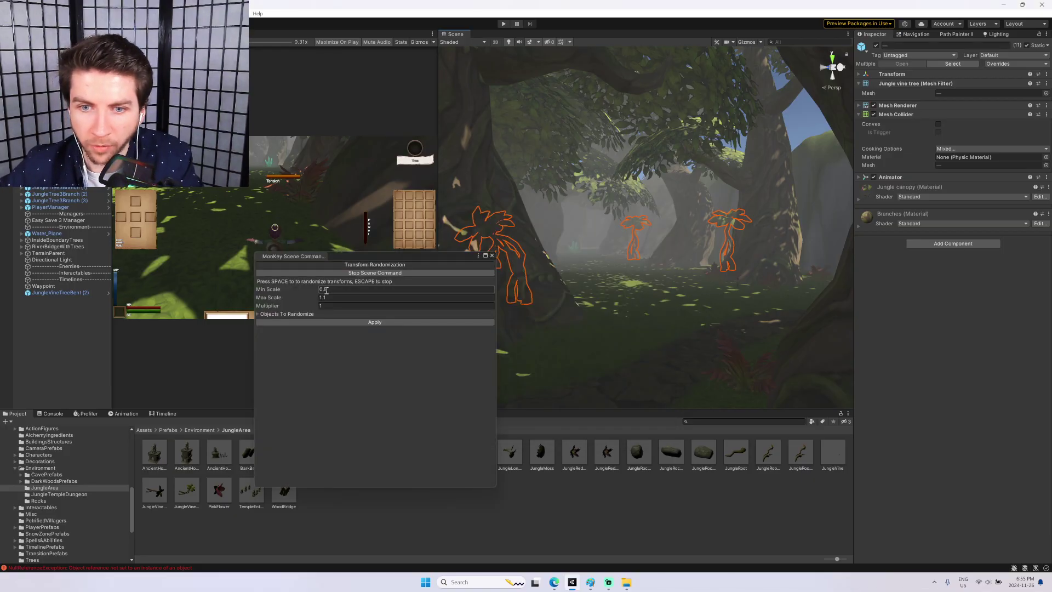
left_click(382, 323)
Randomize the scale of all vine trees, including the ungrouped bent one, between 0.8 and 1.2, and close the randomization window.
right_click_drag(584, 280, 704, 253)
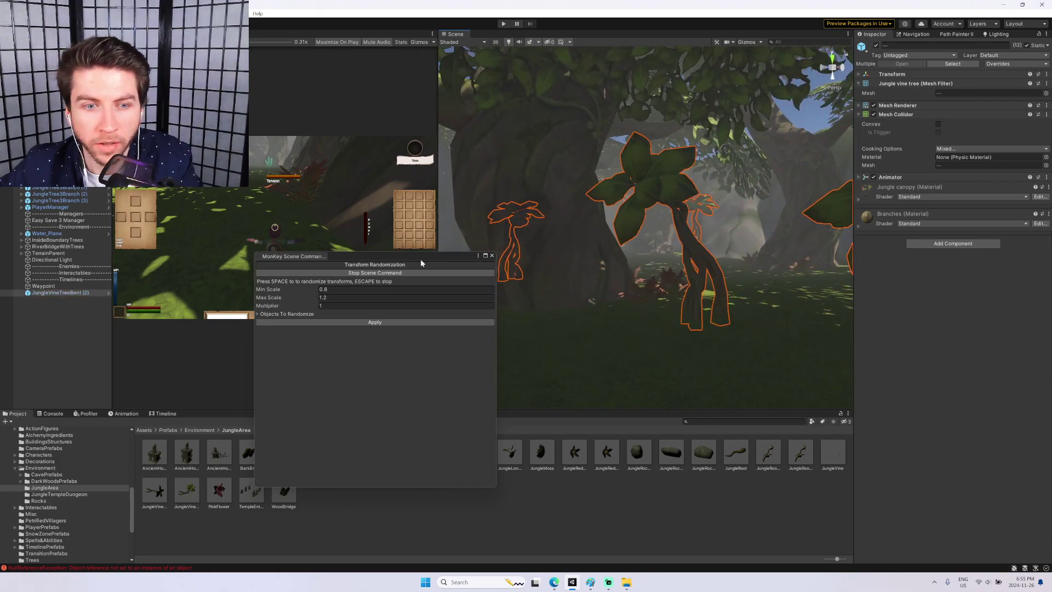
left_click(396, 321)
left_click(395, 321)
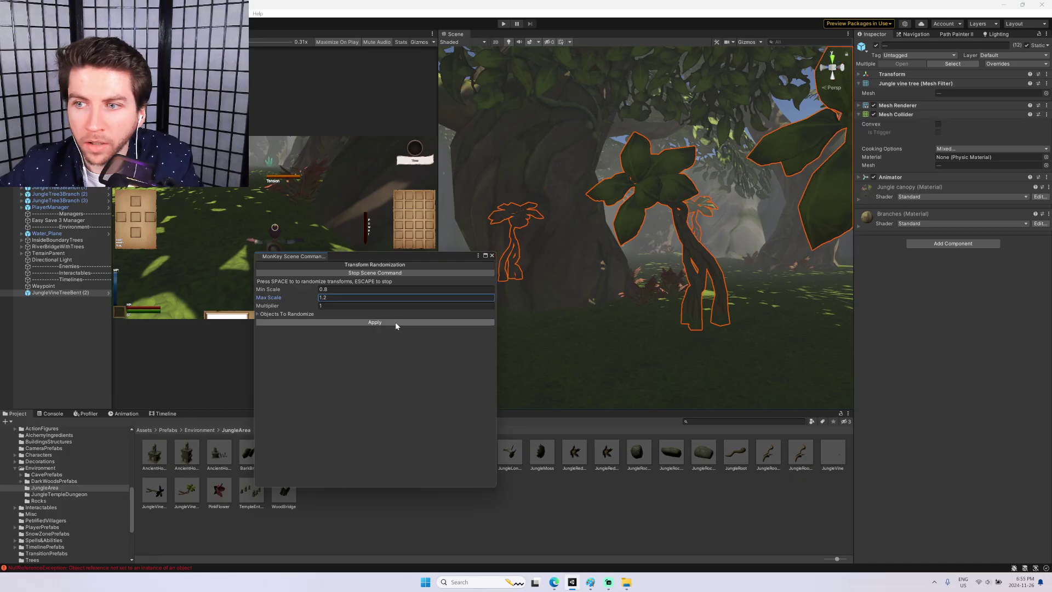
left_click(491, 255)
Rerun Randomize Scale on all selected vine trees between 0.8 and 1.2, then close the randomization window.
key("grave")
type("rand")
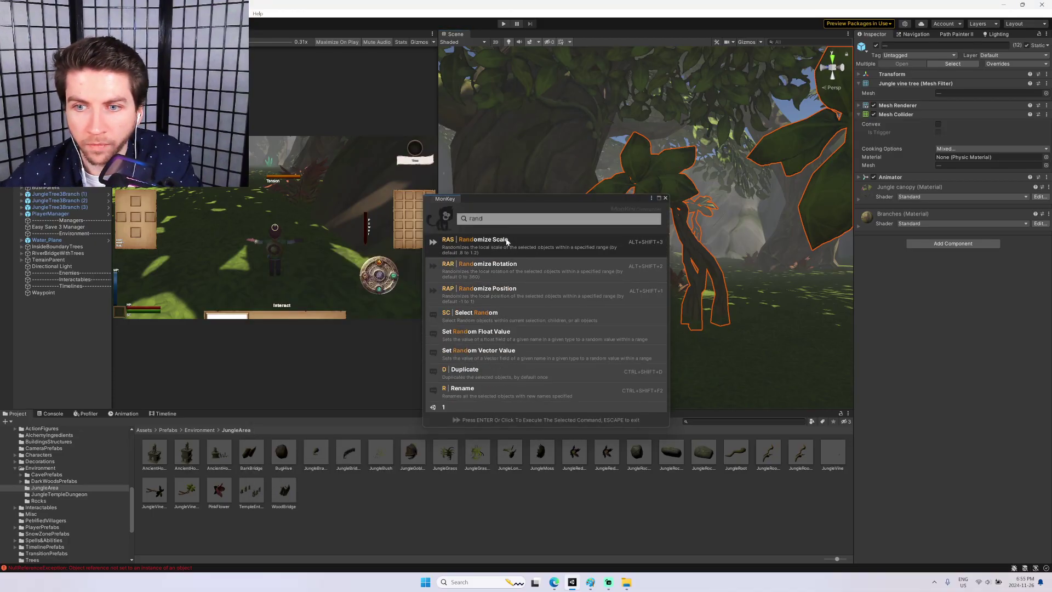
left_click(503, 240)
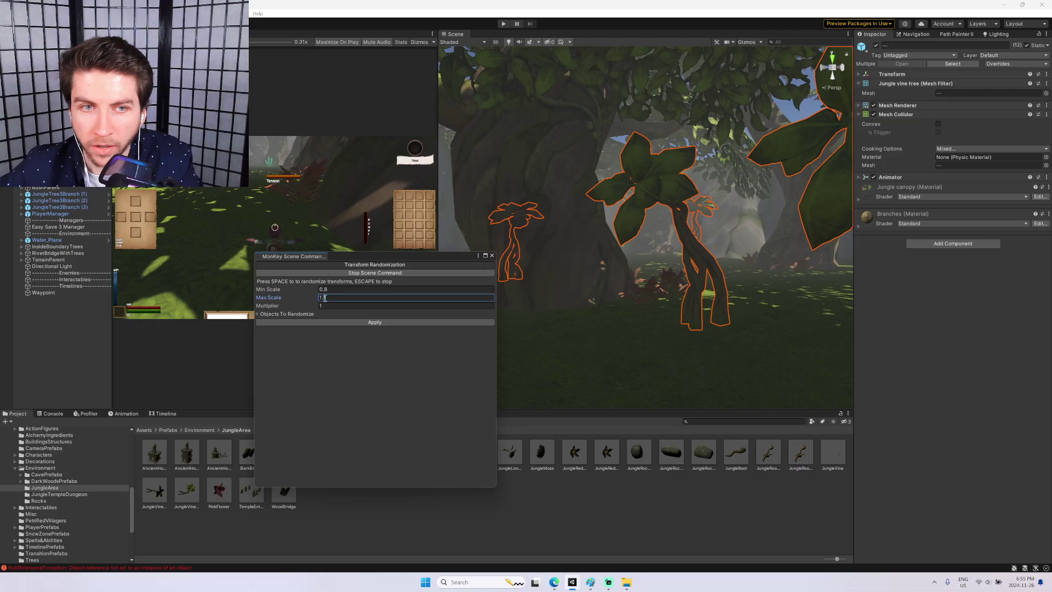
left_click(377, 323)
left_click(377, 324)
left_click(380, 323)
right_click(595, 266)
right_click_drag(595, 270, 452, 276)
key("space")
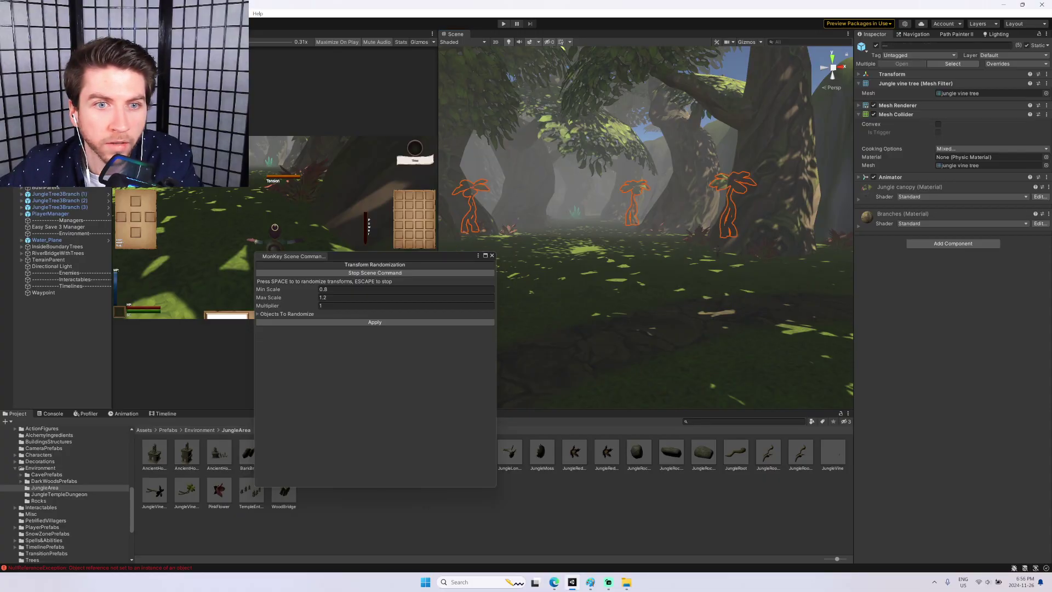
left_click(492, 256)
Try Randomize Rotation on the vine trees about Y, then randomize only about Z between -180 and 180 and close the window.
key("grave")
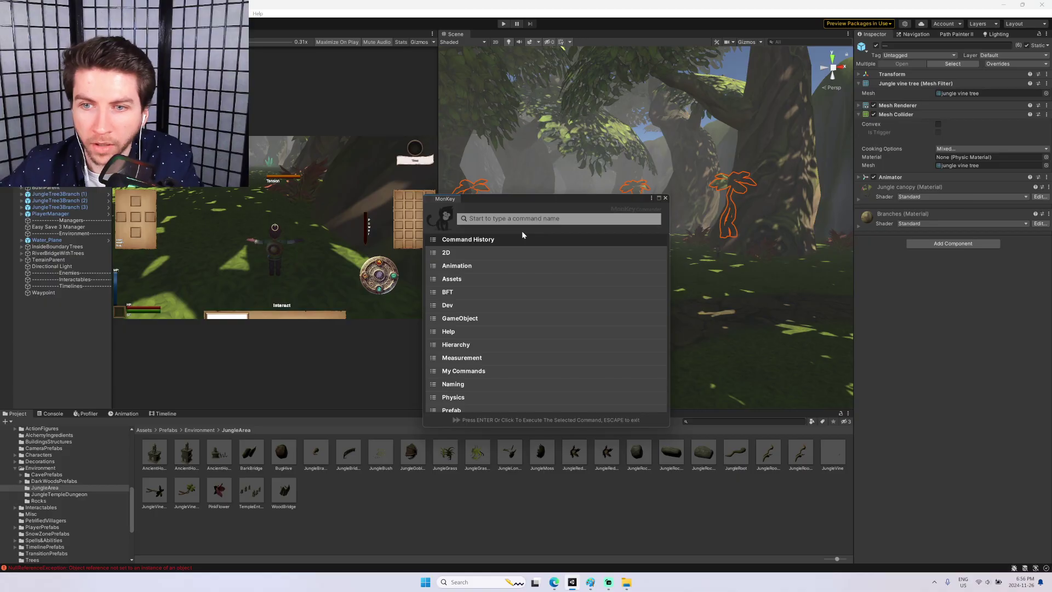
type("rand")
left_click(500, 265)
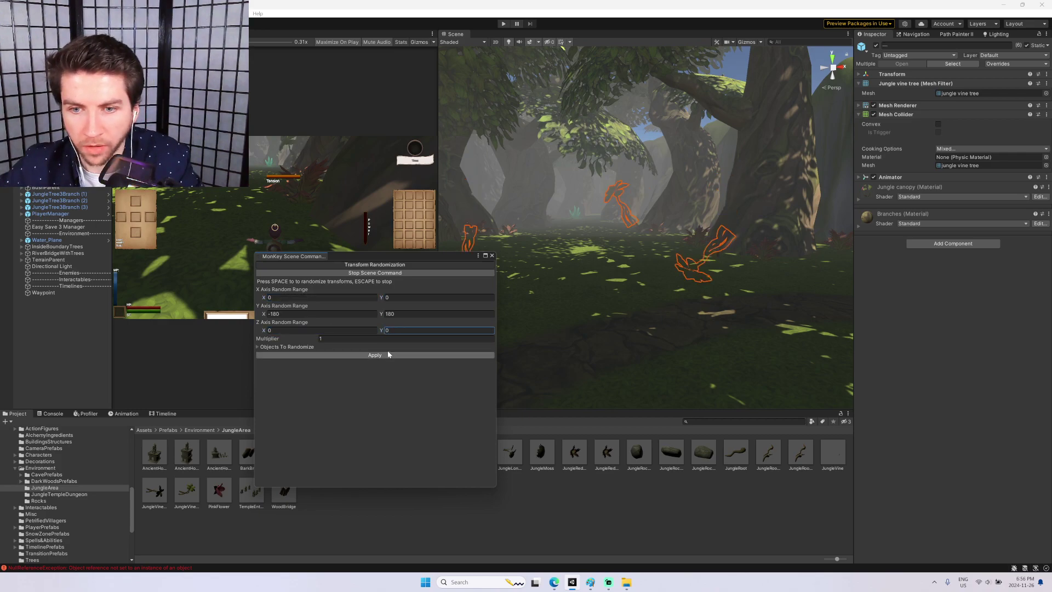
left_click(387, 355)
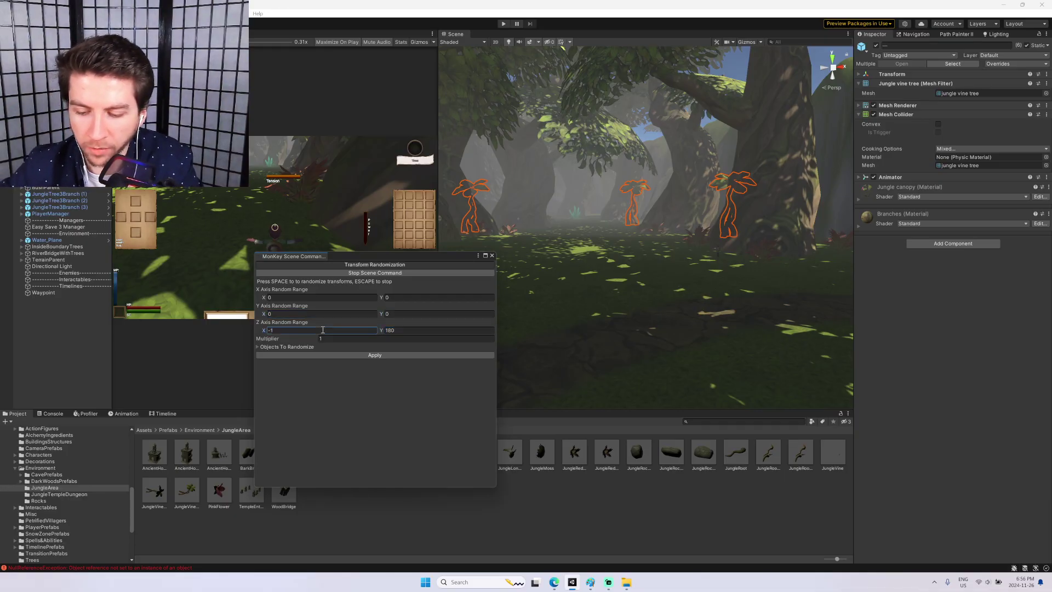
left_click(381, 354)
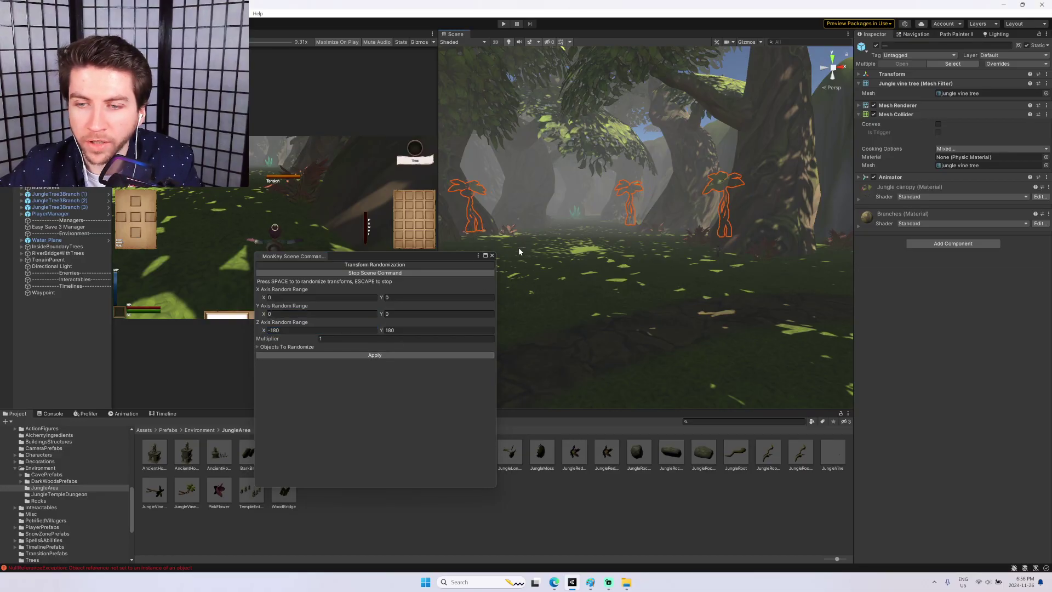
left_click(492, 256)
Use the Open Scene command to open the Legend of Alchemists title screen scene.
right_click_drag(529, 237, 501, 216)
key("w")
key("w")
mouse_move(338, 210)
right_mouse_down()
mouse_move(717, 232)
mouse_move(772, 222)
mouse_move(912, 236)
mouse_move(988, 232)
mouse_move(975, 242)
mouse_move(998, 233)
mouse_move(846, 221)
mouse_move(187, 221)
mouse_move(354, 220)
right_mouse_up()
key("ctrl+grave")
type("os")
key("Return")
key("Return")
key("Return")
key("Return")
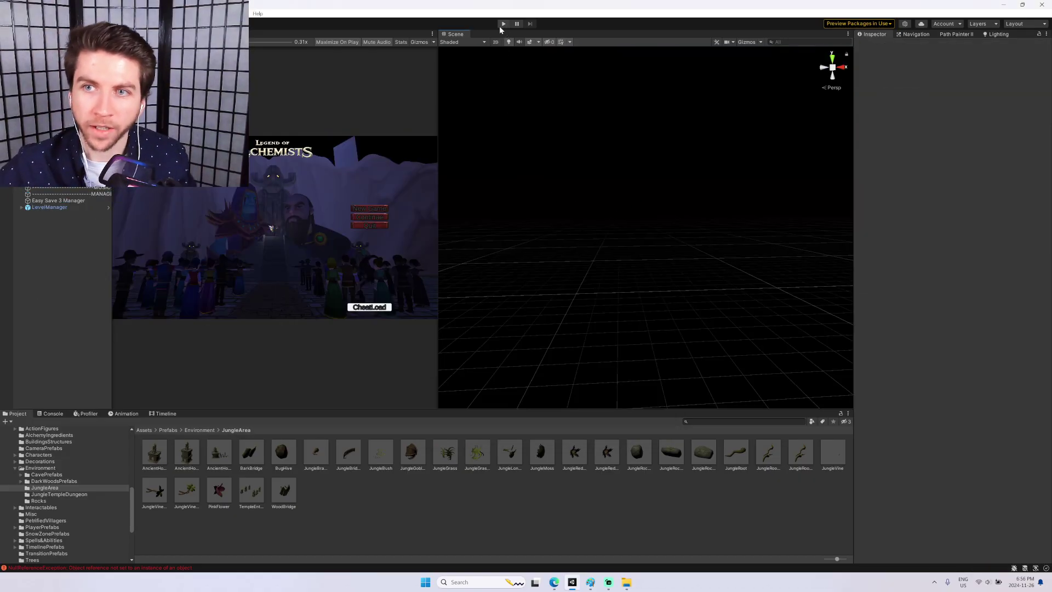
Play the game, load the jungle through CheatLoad and walk along the path to examine the vine trees in the clearings.
left_click(501, 26)
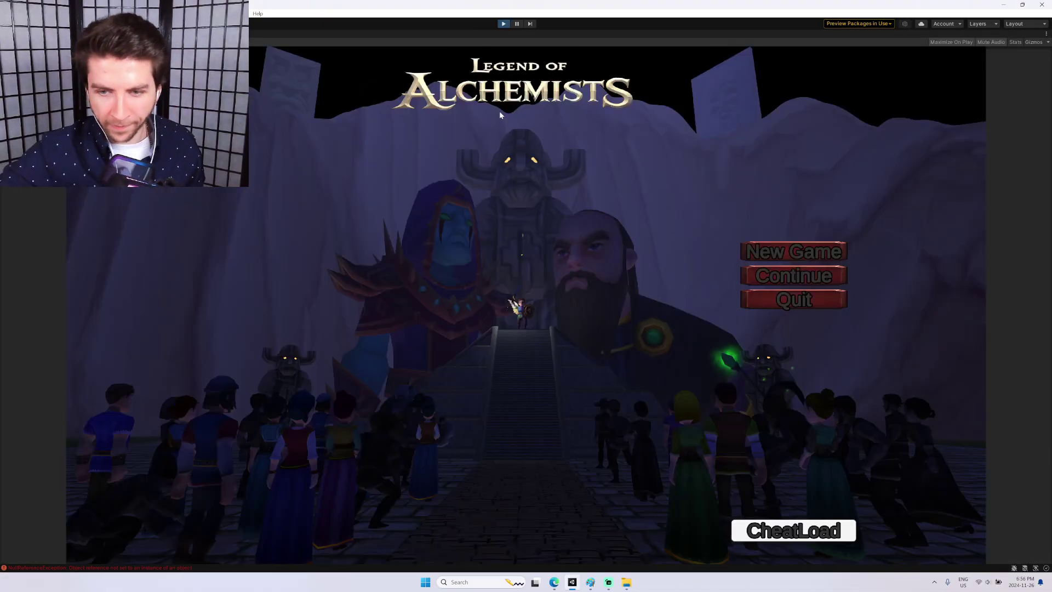
left_click(773, 521)
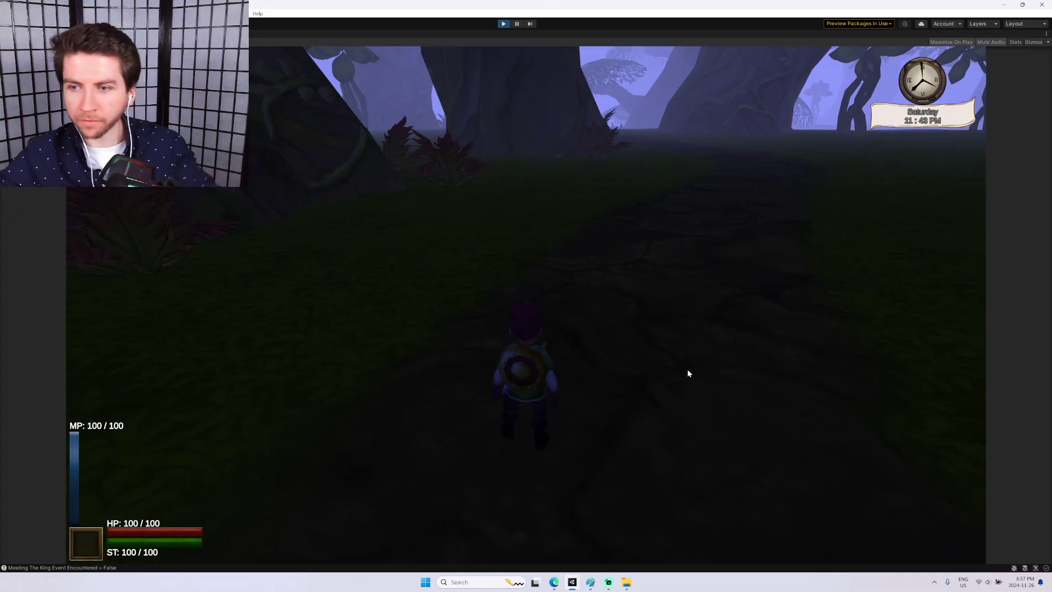
key("w")
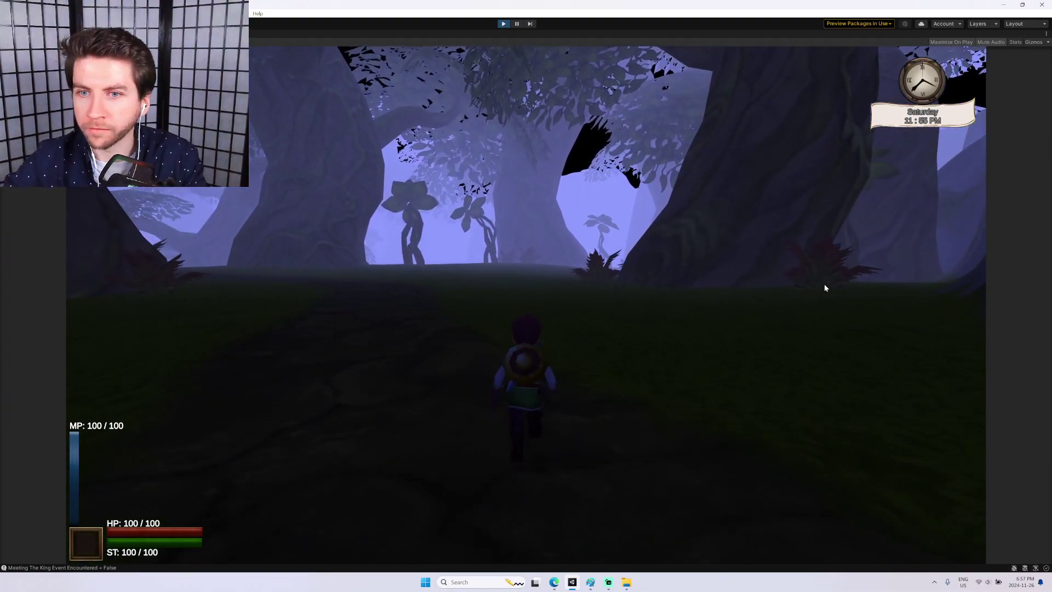
key("d")
key("a")
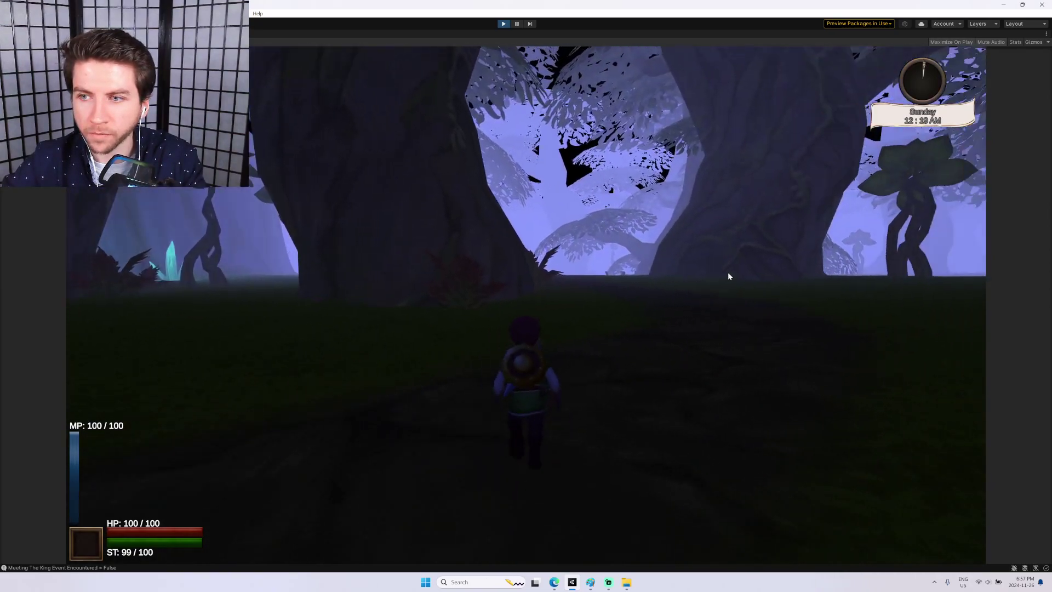
key("d")
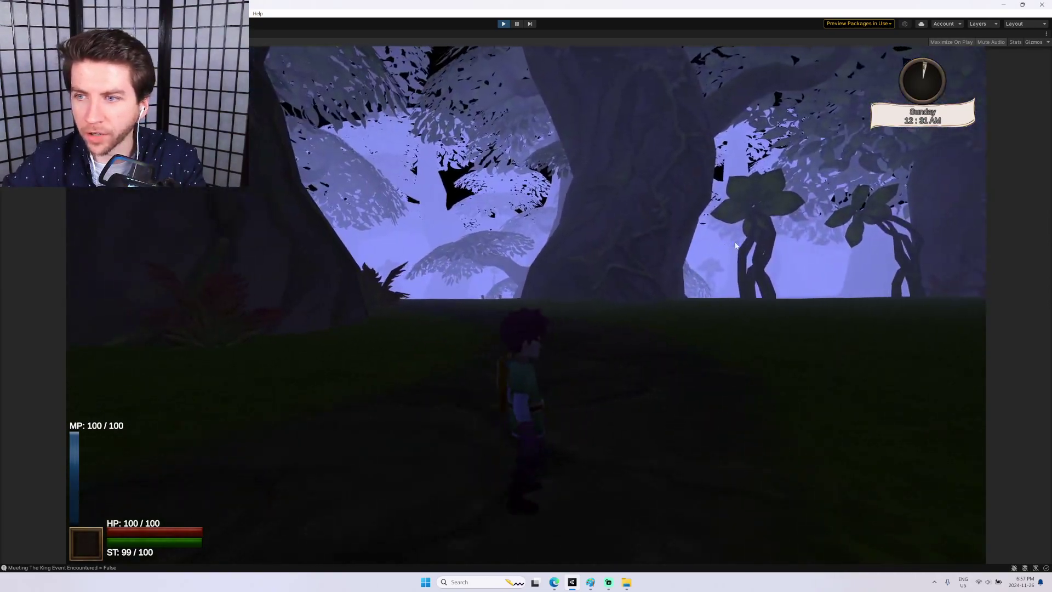
key("w")
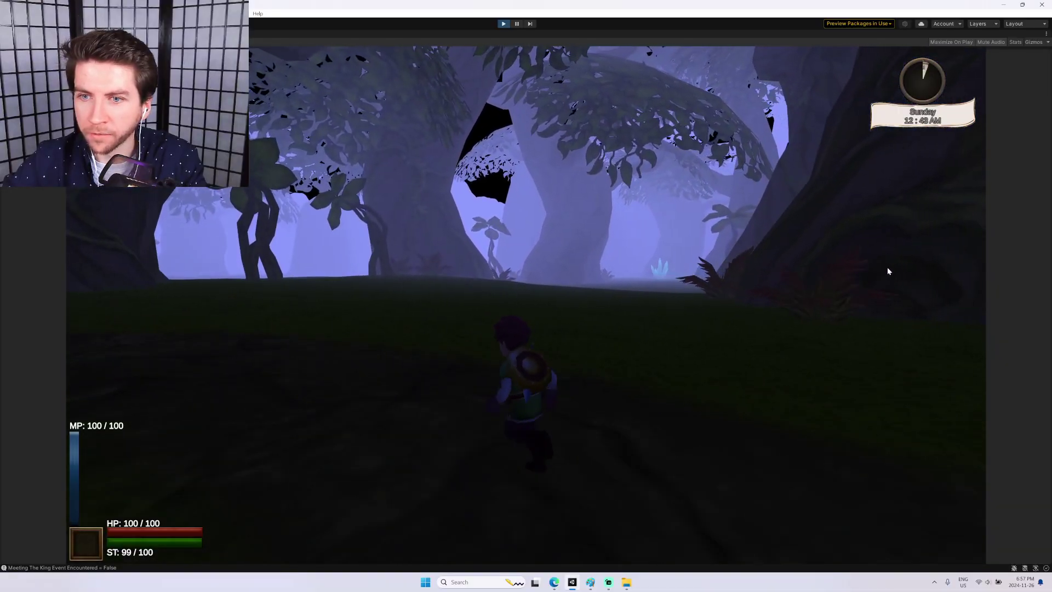
key("a")
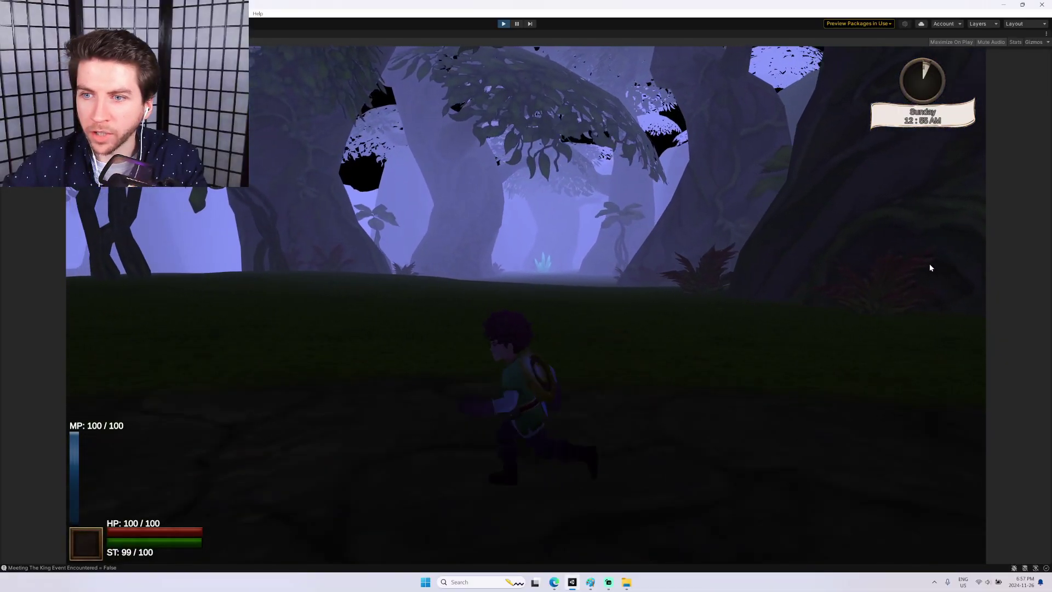
key("w")
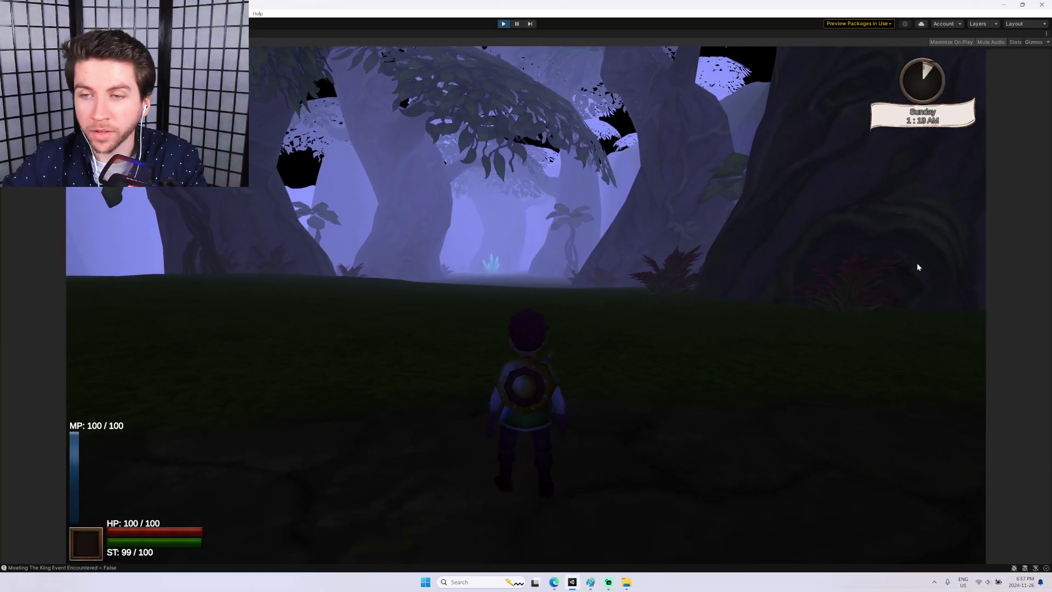
key("a")
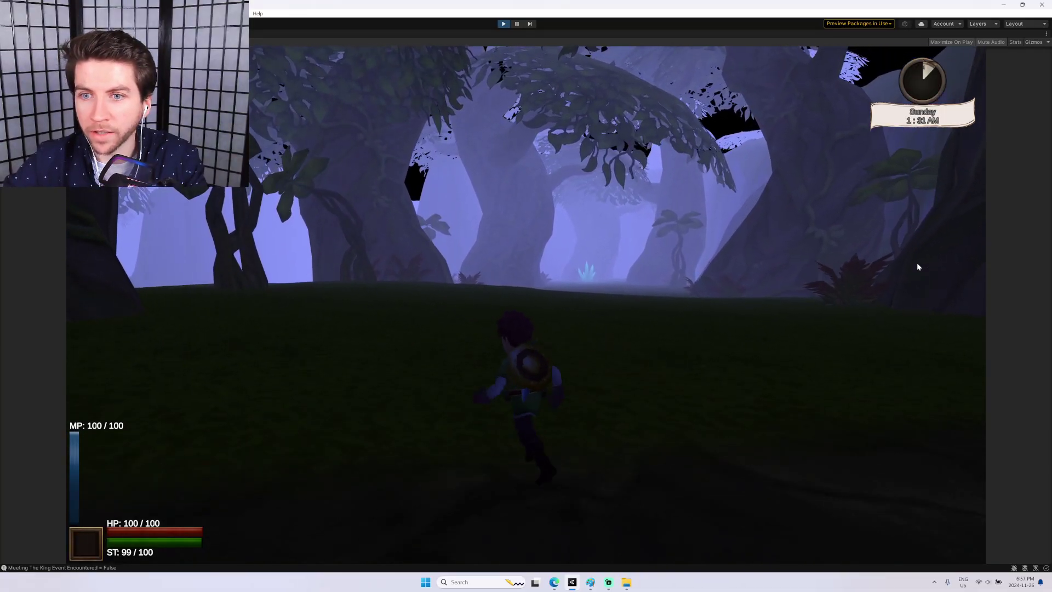
key("w")
key("w")
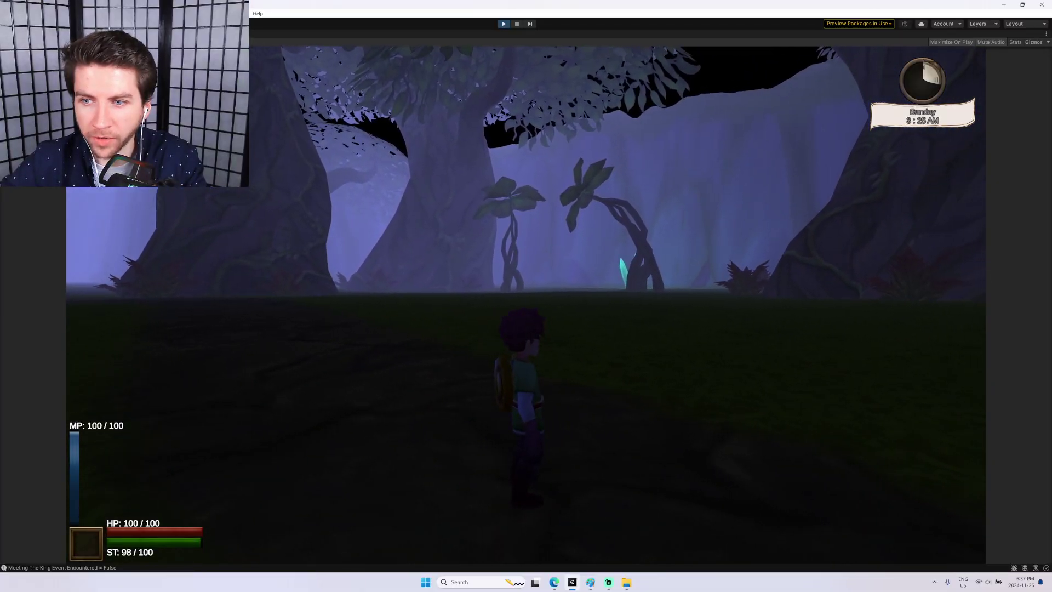
Walk the character across the wooden bridges to examine the vine trees on the river banks.
key("s")
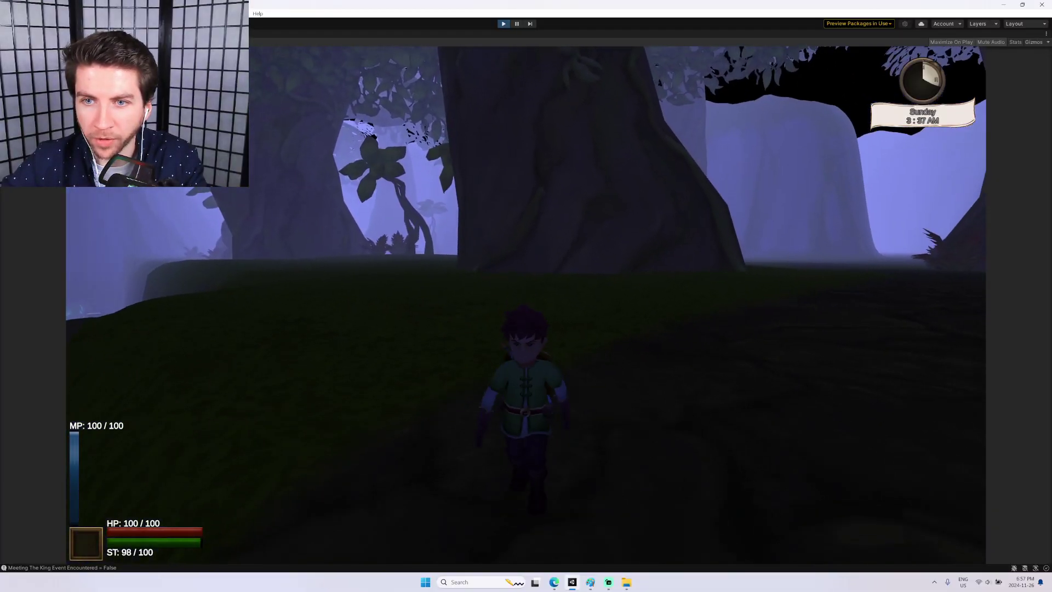
key("a")
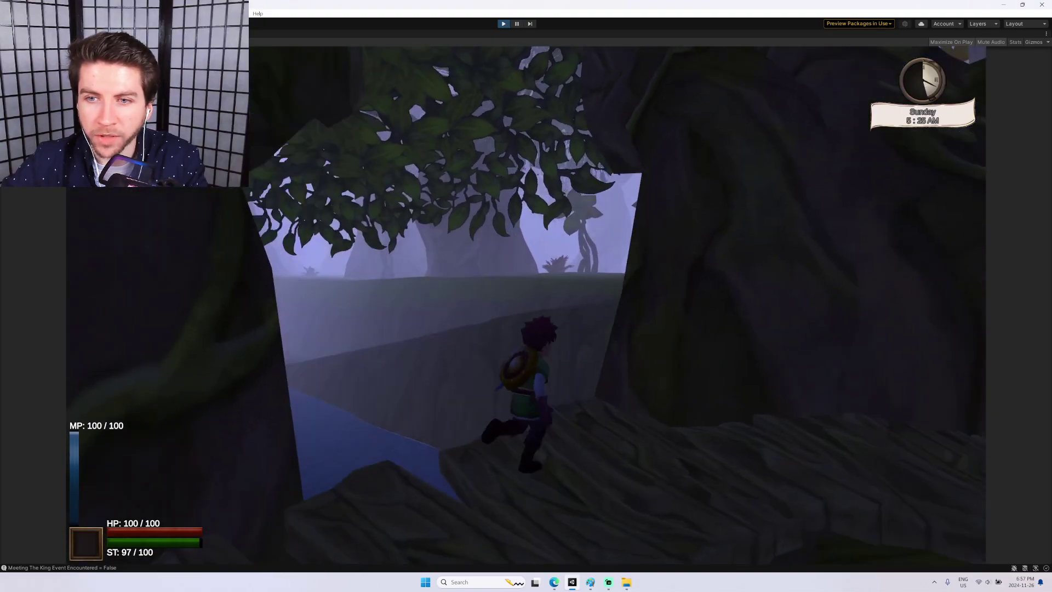
key("w")
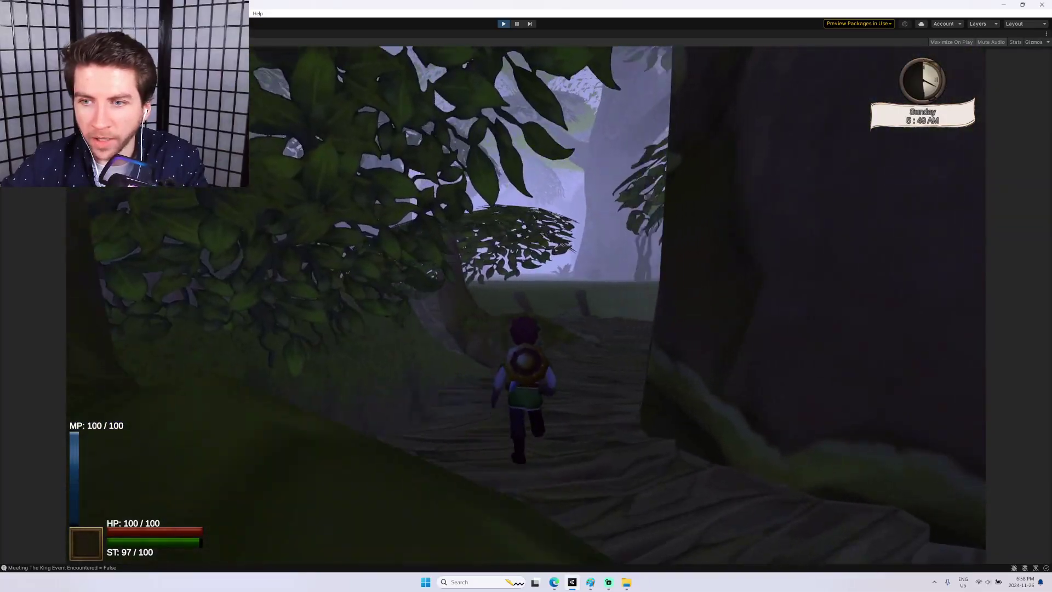
key("w")
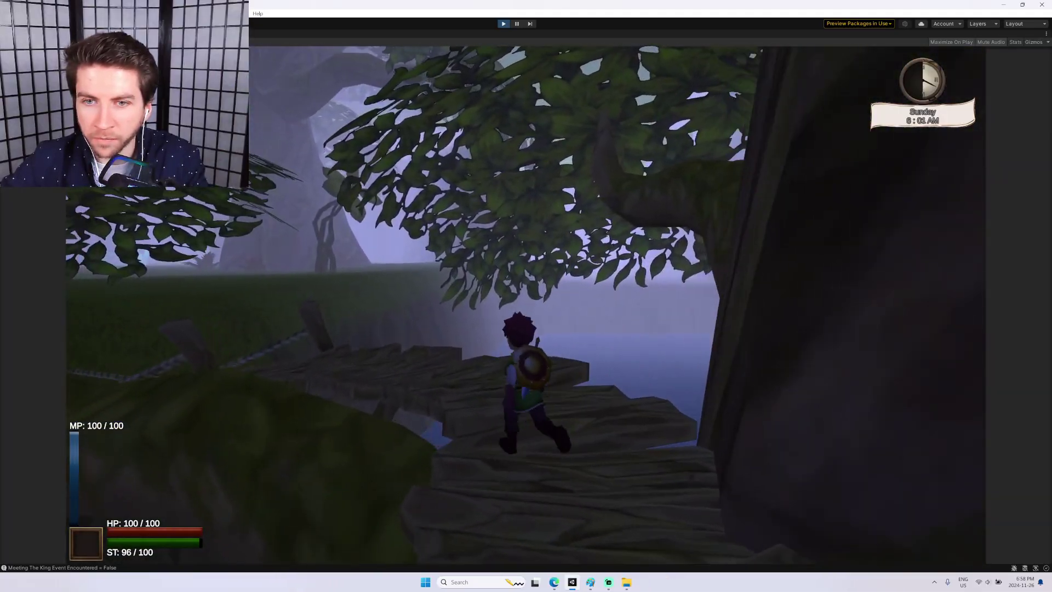
key("d")
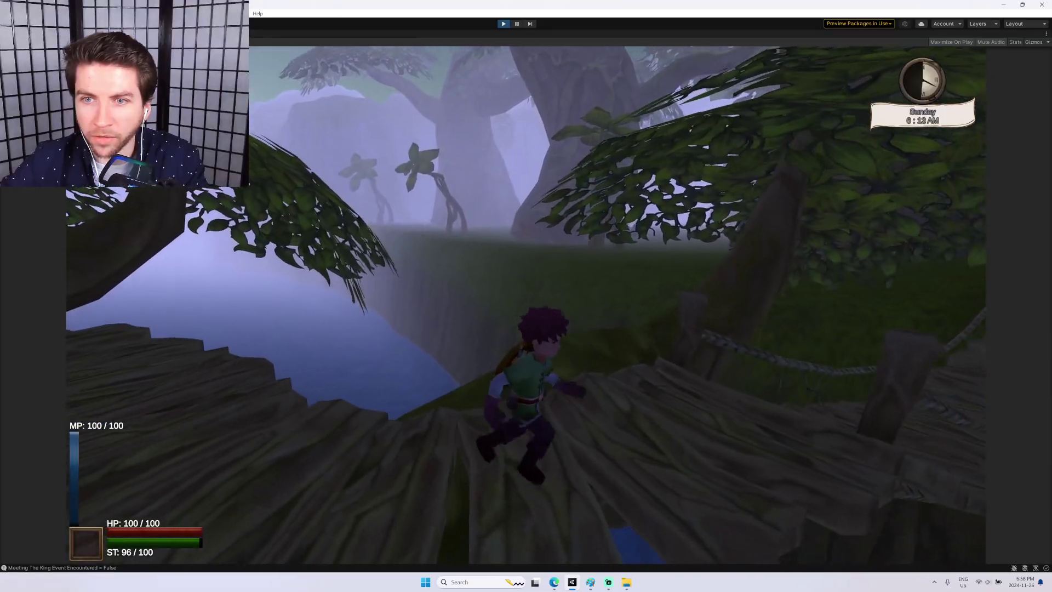
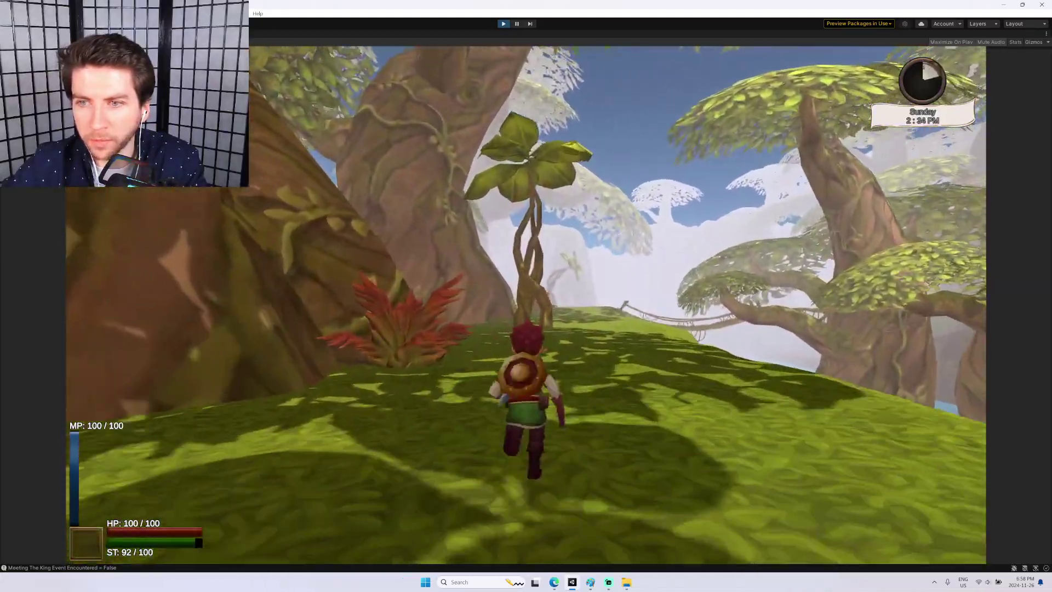
Run past the rope bridge and through the river toward the glowing portal to examine the banks, then end the playtest.
key("w")
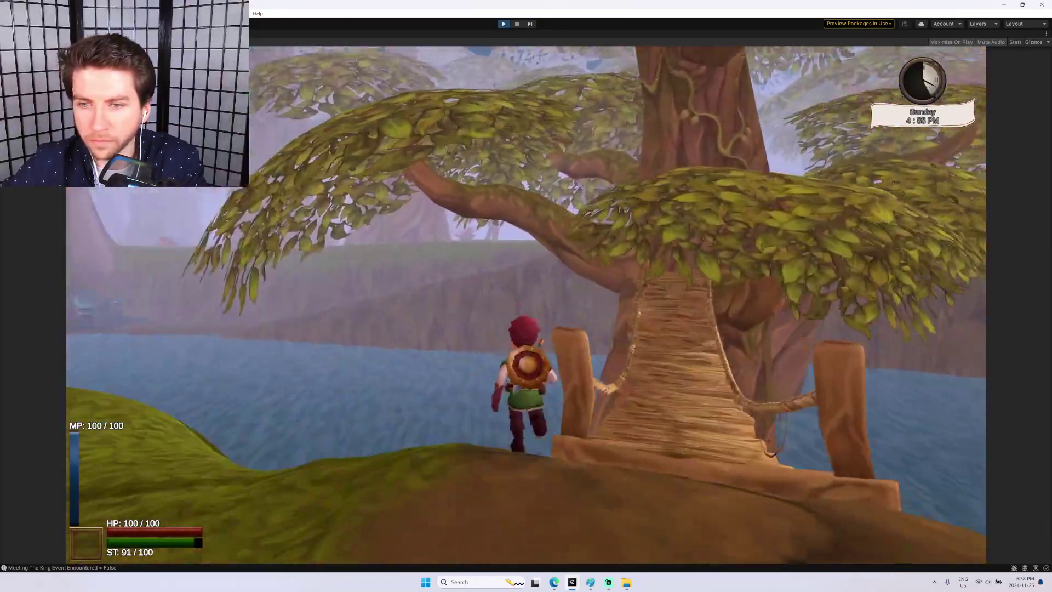
key("w")
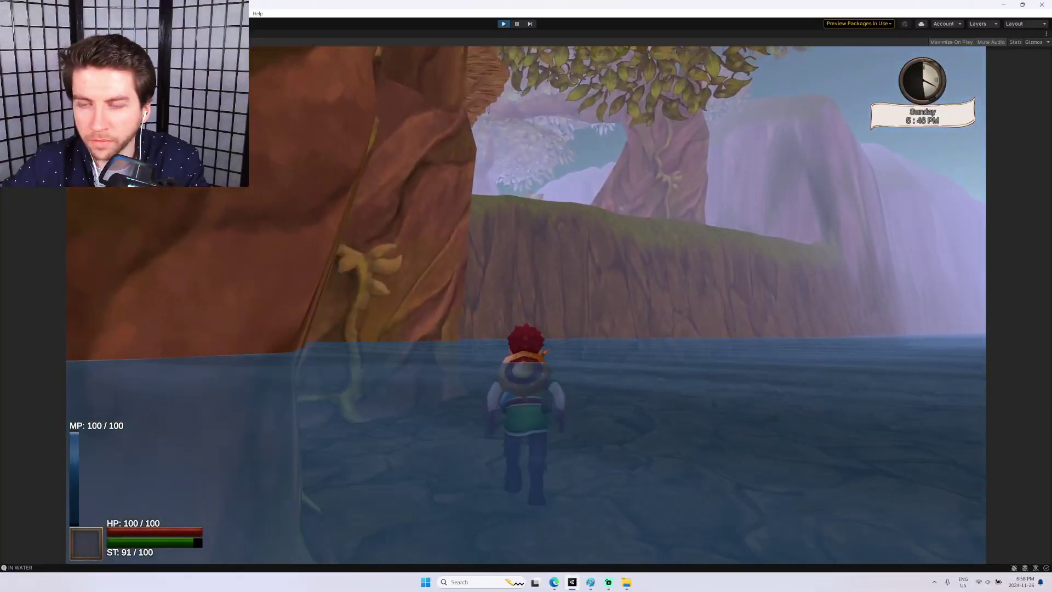
key("w")
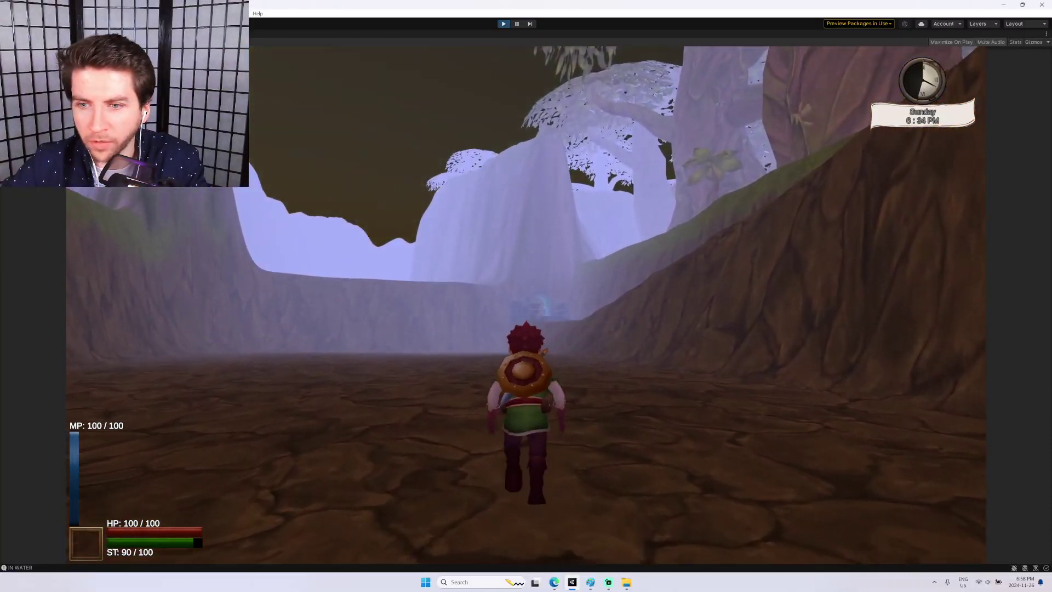
key("w")
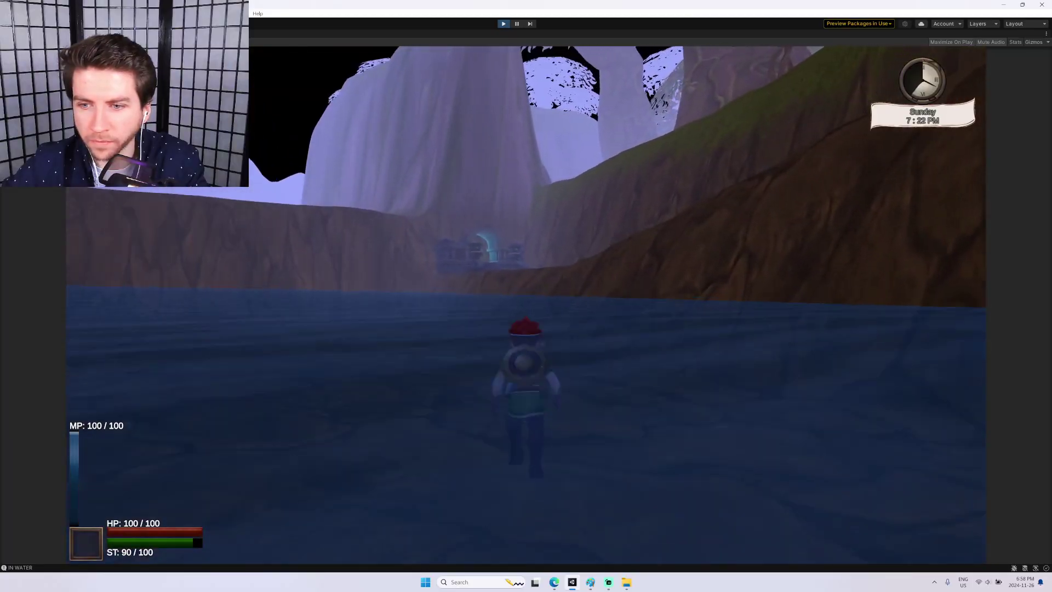
key("w")
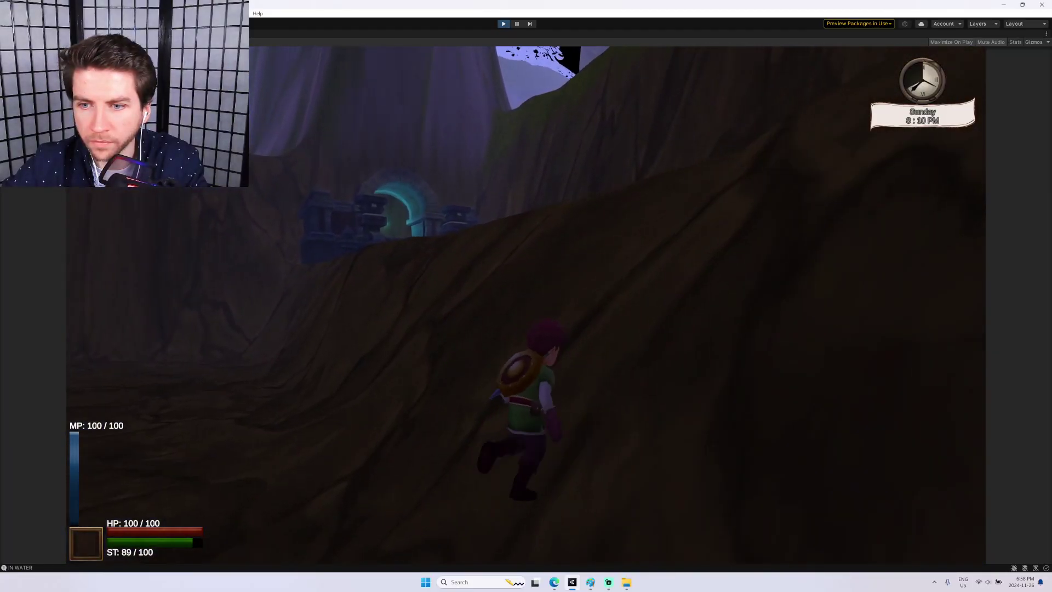
key("w")
key("w")
key("Escape")
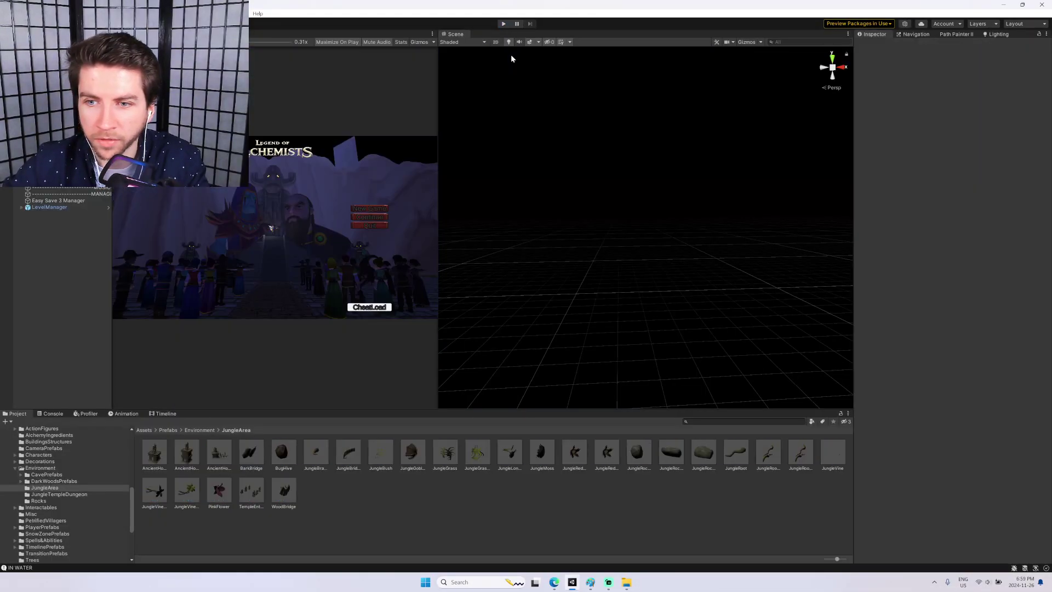
Reopen the JungleArea1 scene with the Open Scene command.
key("ctrl+grave")
type("o")
key("Return")
type("jun")
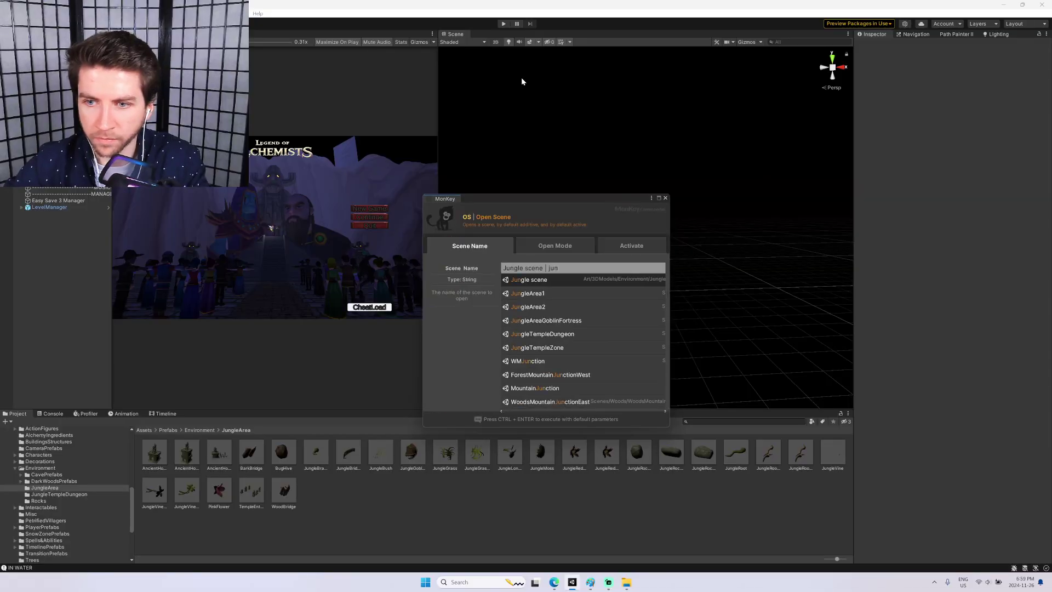
key("Down")
key("Return")
key("Return")
key("Return")
Delete the unwanted object from the clearing around the large tree near the cliffs.
right_click_drag(684, 193, 372, 210)
left_click(706, 235)
key("Delete")
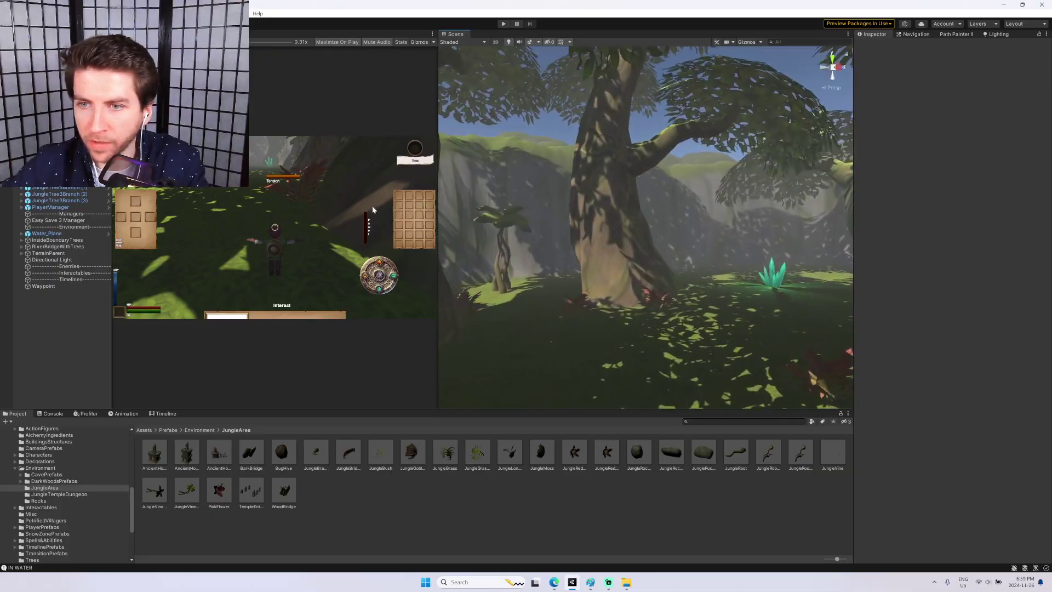
Place a JungleRockA prefab on the shaded grass beside the vine tree in front of the pale rock wall.
right_click_drag(474, 210, 663, 216)
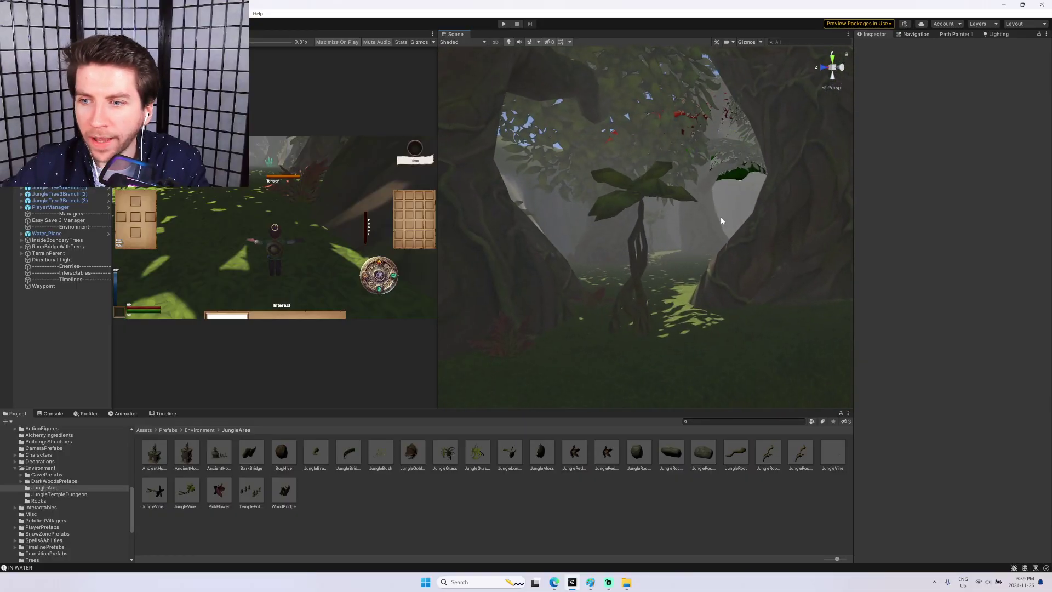
left_click(637, 314)
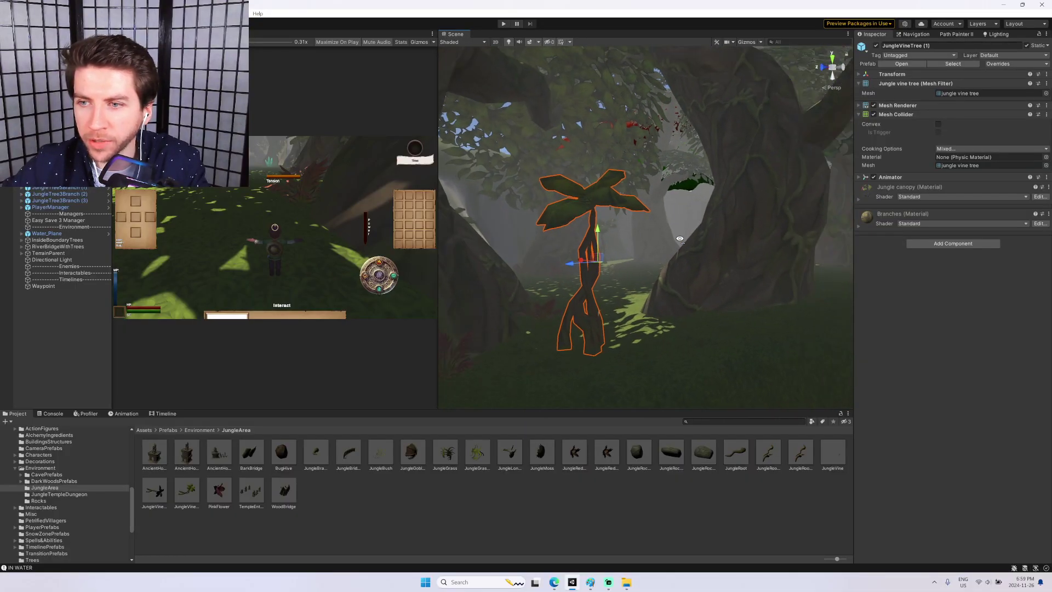
right_click_drag(679, 239, 723, 241)
right_click_drag(569, 263, 433, 256)
right_click_drag(523, 256, 596, 304)
left_click_drag(637, 458, 630, 309)
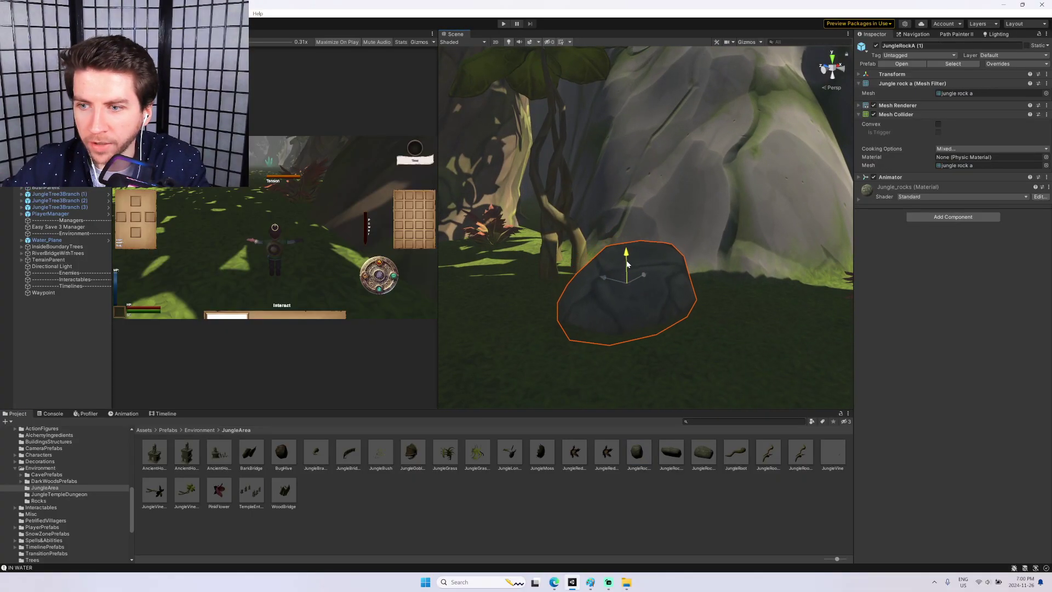
Raise the newly placed JungleRockA slightly out of the shaded grass in front of the pale rock wall.
left_click_drag(627, 260, 627, 249)
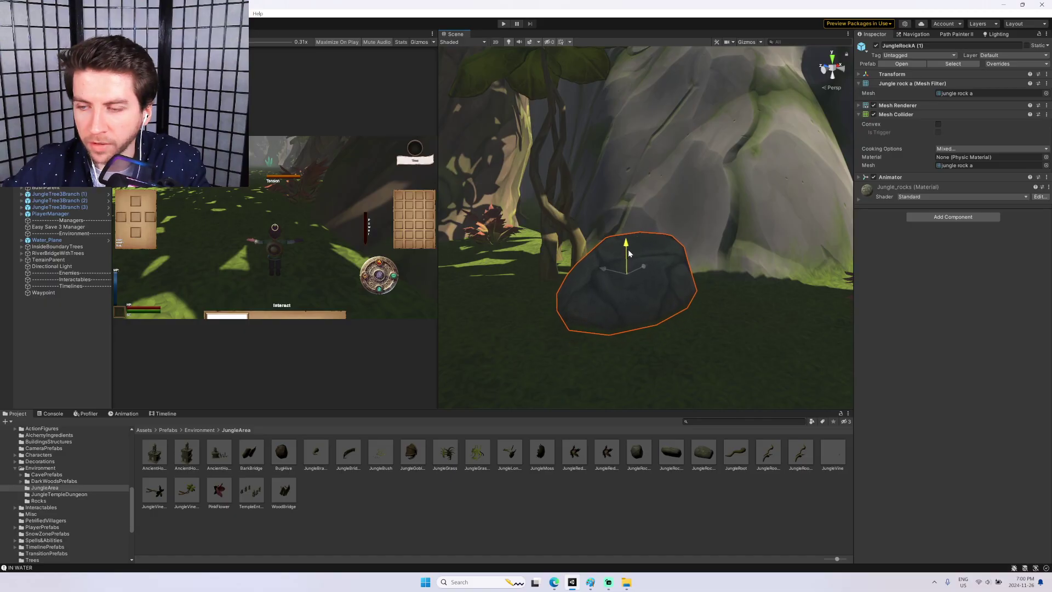
right_click_drag(627, 249, 625, 261)
left_click_drag(625, 260, 508, 217, "alt")
key("e")
right_click_drag(508, 217, 653, 215)
key("s")
key("w")
key("s")
left_click(607, 154)
Select the three jungle rocks clustered around the red bushes by the cliff and adjust their height together.
key("d")
right_click_drag(607, 154, 620, 184)
right_click_drag(674, 217, 624, 235)
left_click(624, 236)
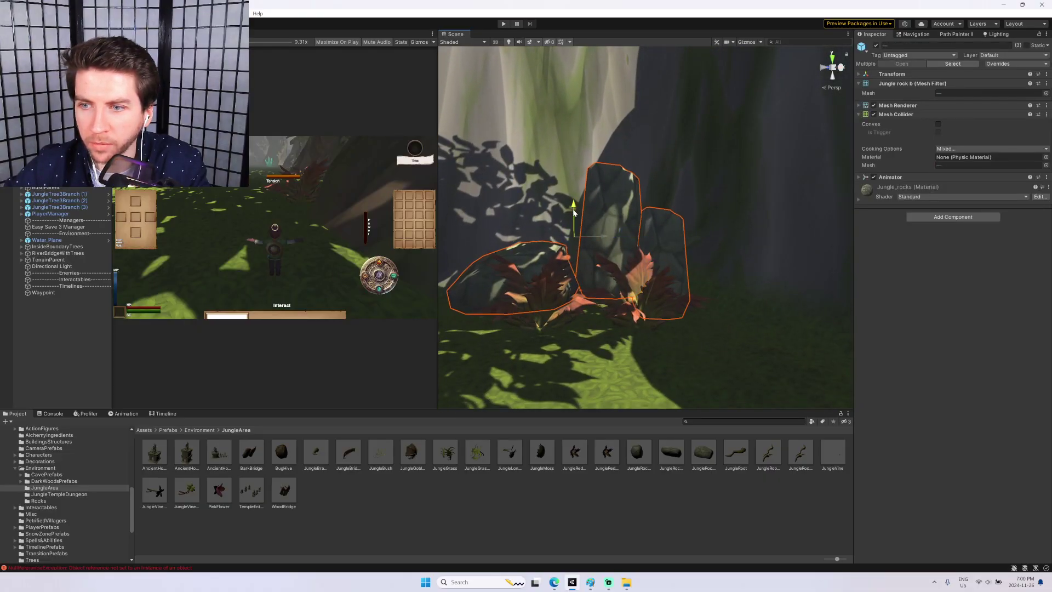
Shift JungleRockB (1) slightly sideways toward the red bushes at the cliff base.
right_click_drag(576, 223, 608, 273)
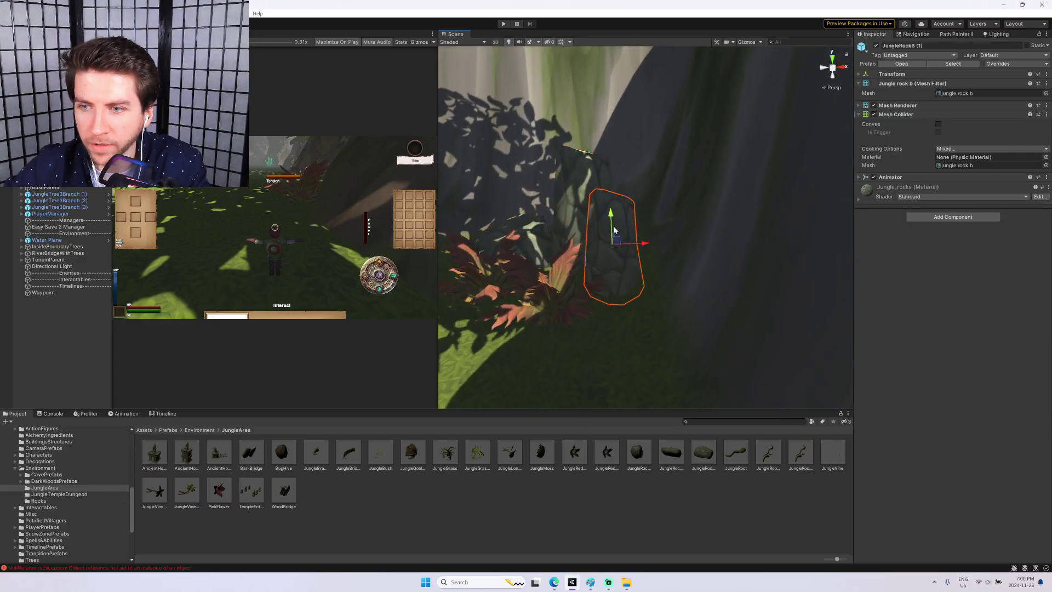
left_click_drag(648, 244, 643, 244)
right_click_drag(643, 243, 555, 195)
left_click(680, 246)
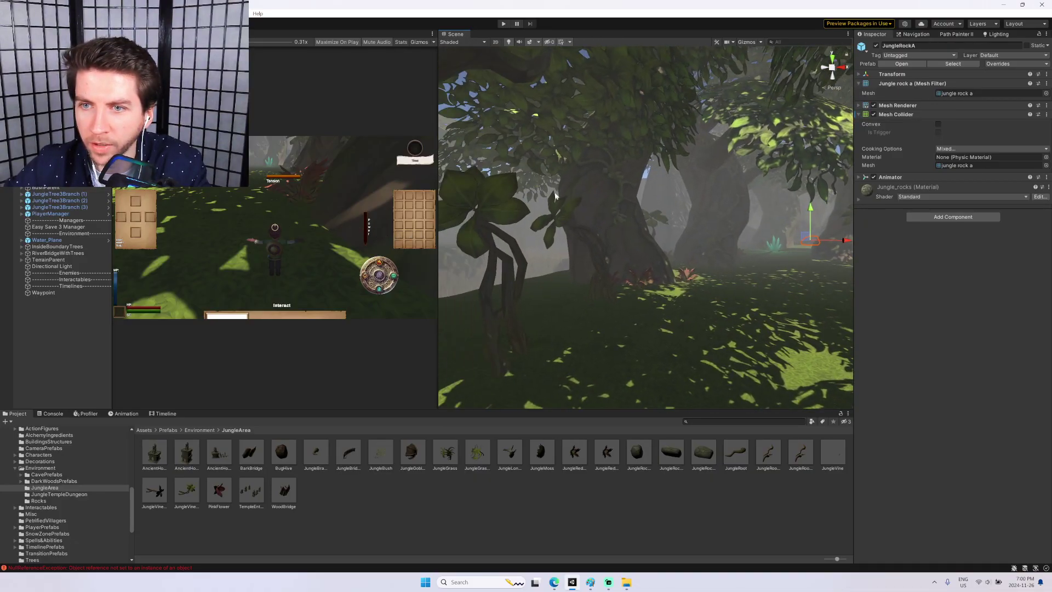
left_click(643, 176)
Place a JungleRockB prefab beside the vine tree near the turquoise crystals and adjust its position and rotation.
right_click_drag(644, 179, 590, 237)
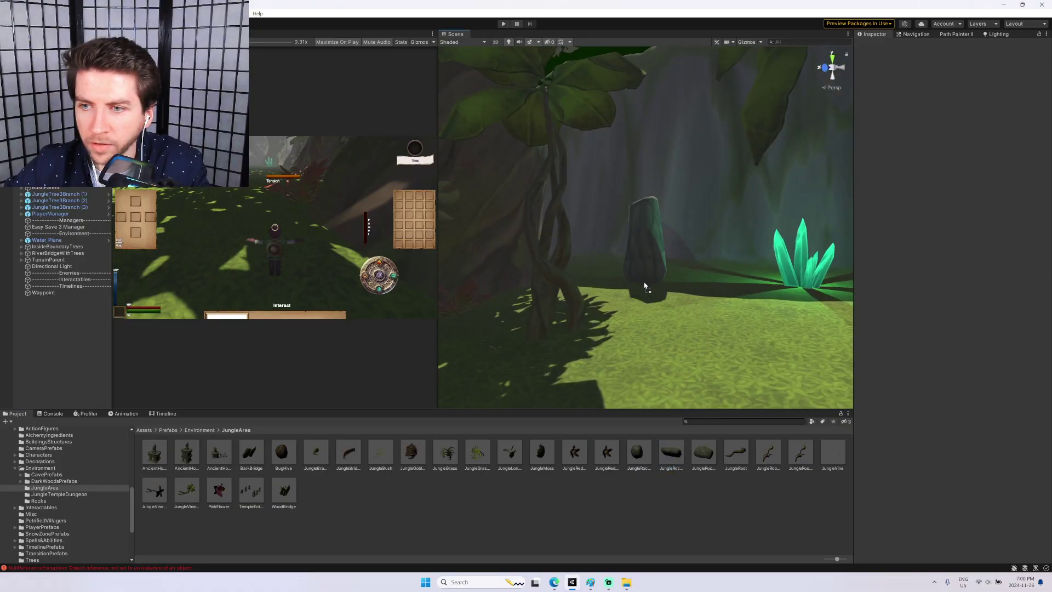
left_click(616, 238)
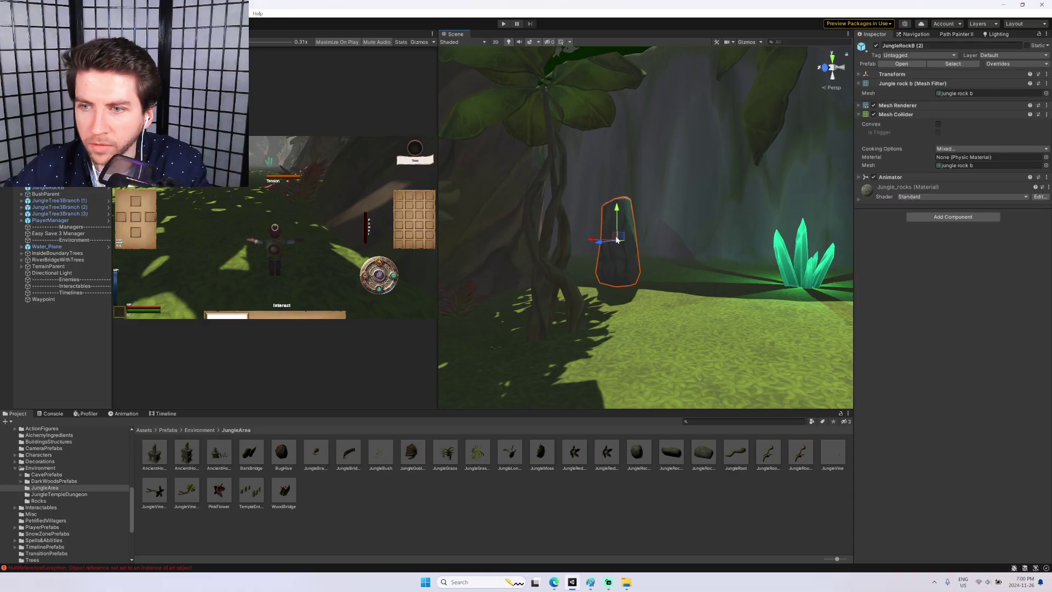
scroll(618, 230, "down", 5)
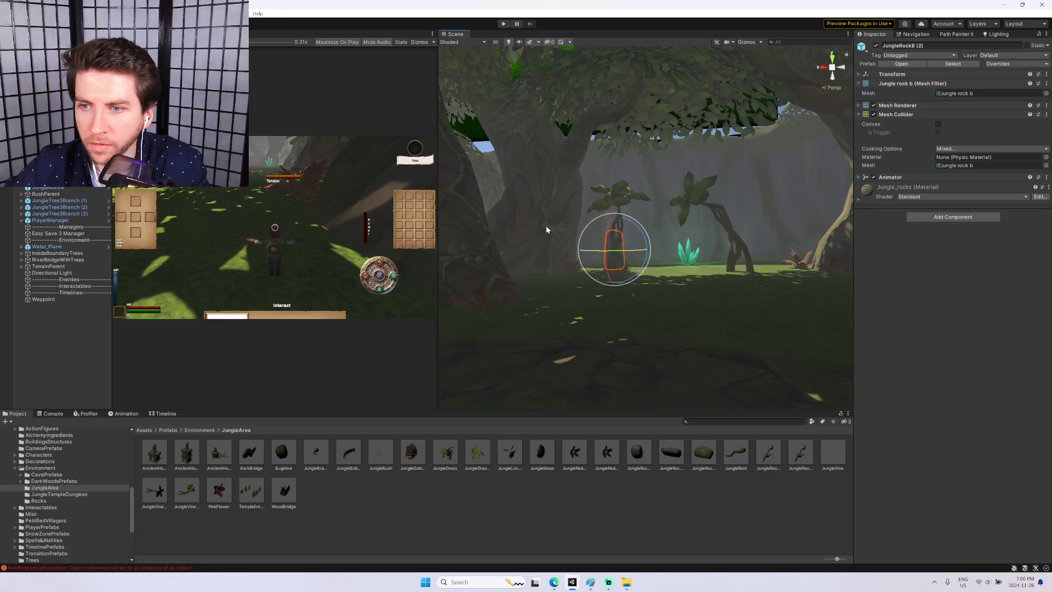
left_click(488, 149)
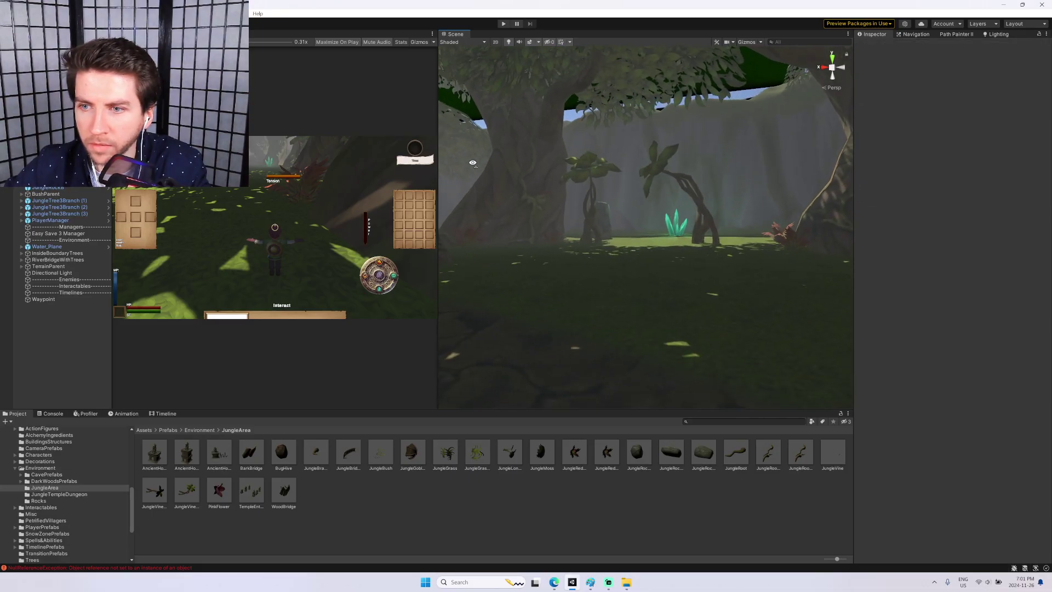
Try a rotated JungleRockC prefab on the grass in front of the large tree, and delete it.
mouse_move(508, 161)
right_mouse_down()
mouse_move(450, 155)
mouse_move(701, 149)
mouse_move(546, 164)
mouse_move(629, 196)
right_mouse_up()
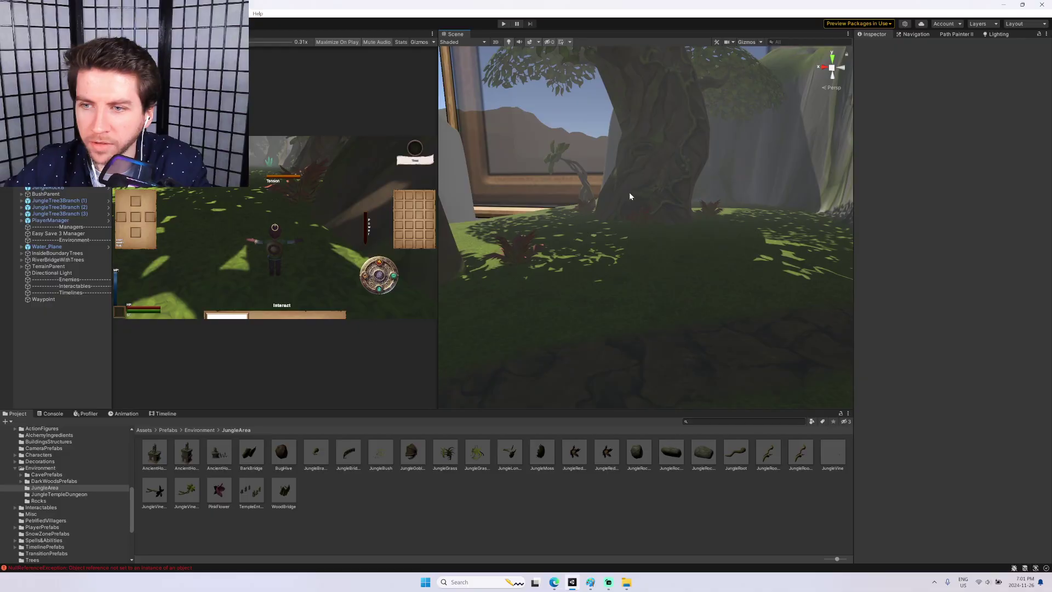
left_click(657, 262)
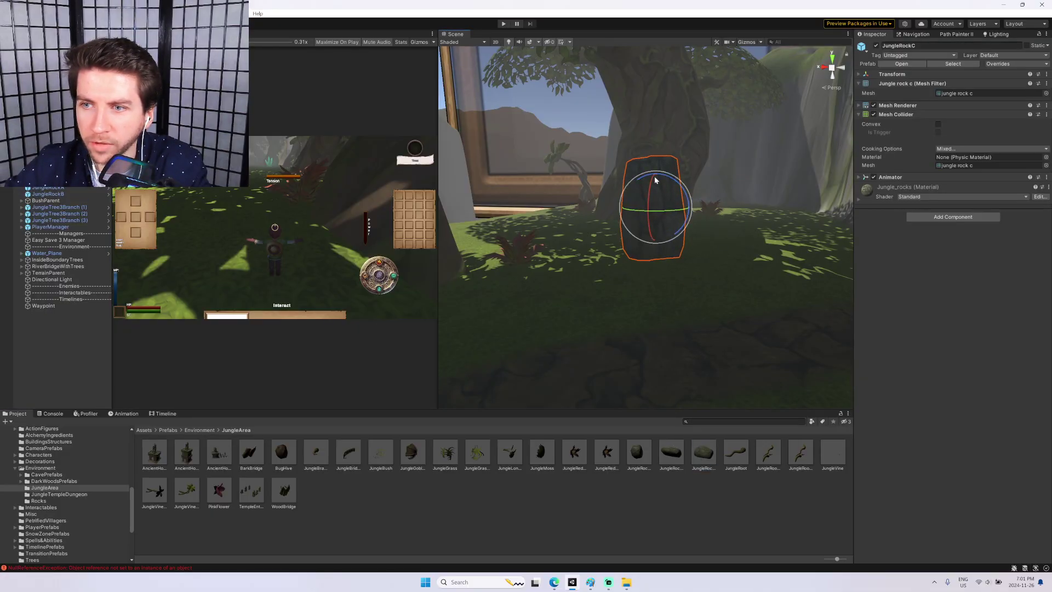
left_click_drag(656, 187, 656, 186)
right_click_drag(679, 178, 628, 205)
left_click(648, 160)
key("w")
left_click(628, 205)
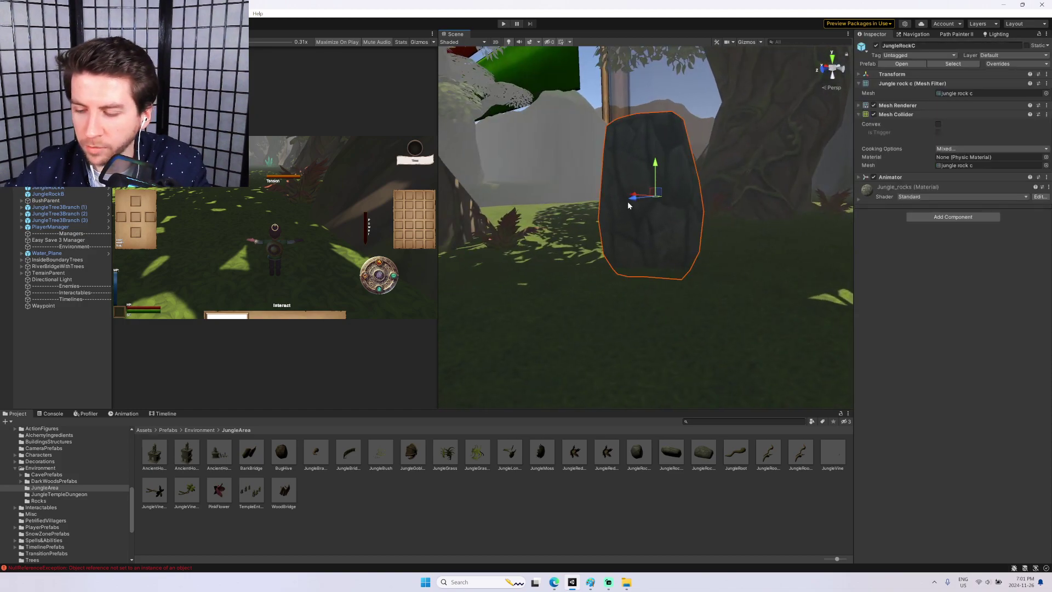
key("Delete")
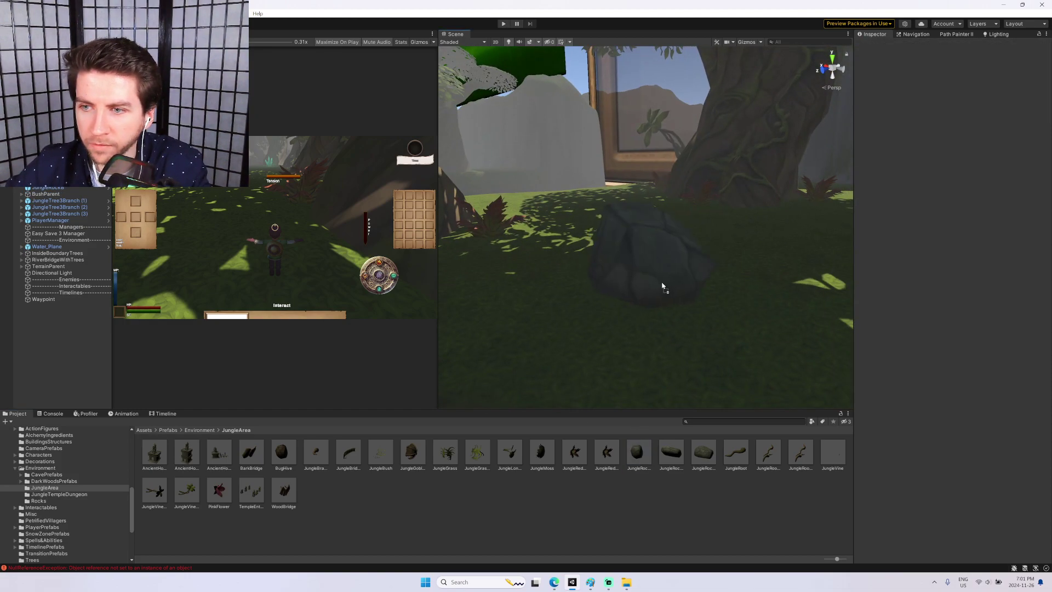
Place a JungleRockA prefab on the shaded grass in front of the large tree and set its height.
left_click(691, 262)
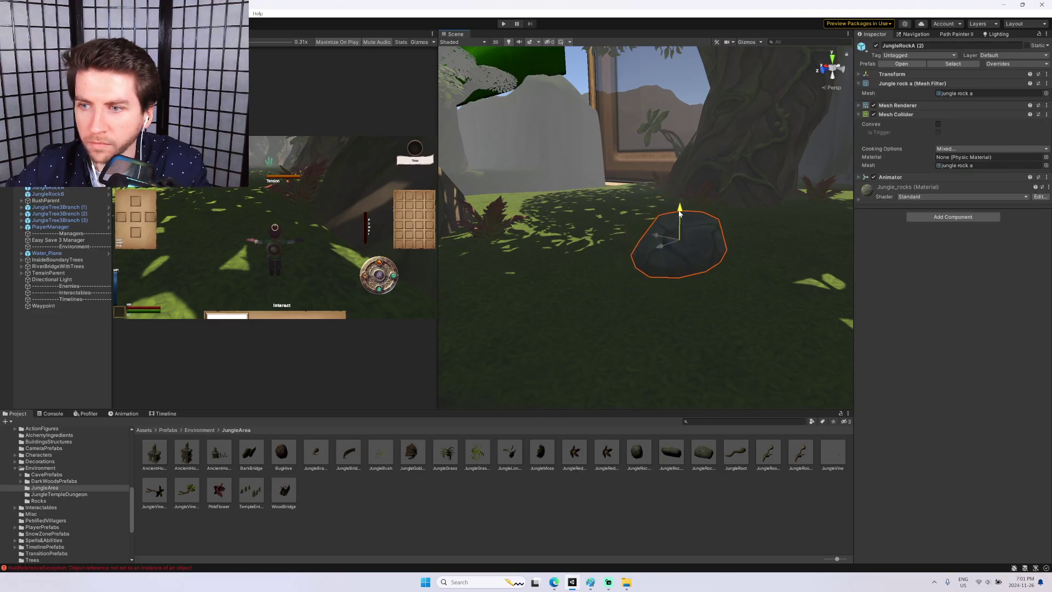
left_click(594, 110)
right_click_drag(595, 110, 726, 119)
key("d")
right_click_drag(759, 124, 625, 124)
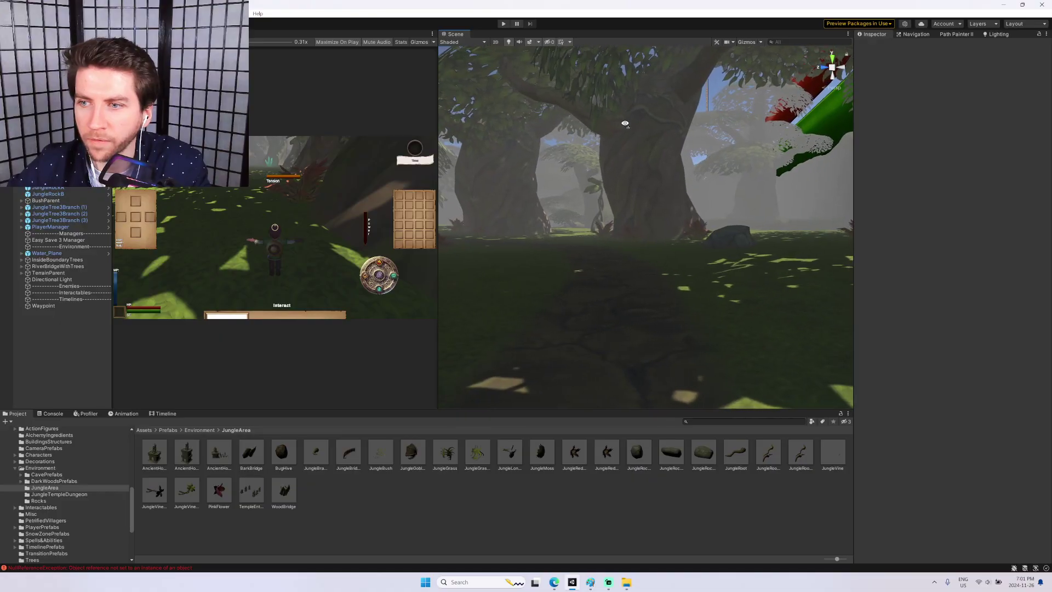
Place a JungleRockB prefab upright at the foot of the shaded cliff and scale it down slightly.
right_click_drag(726, 152, 430, 155)
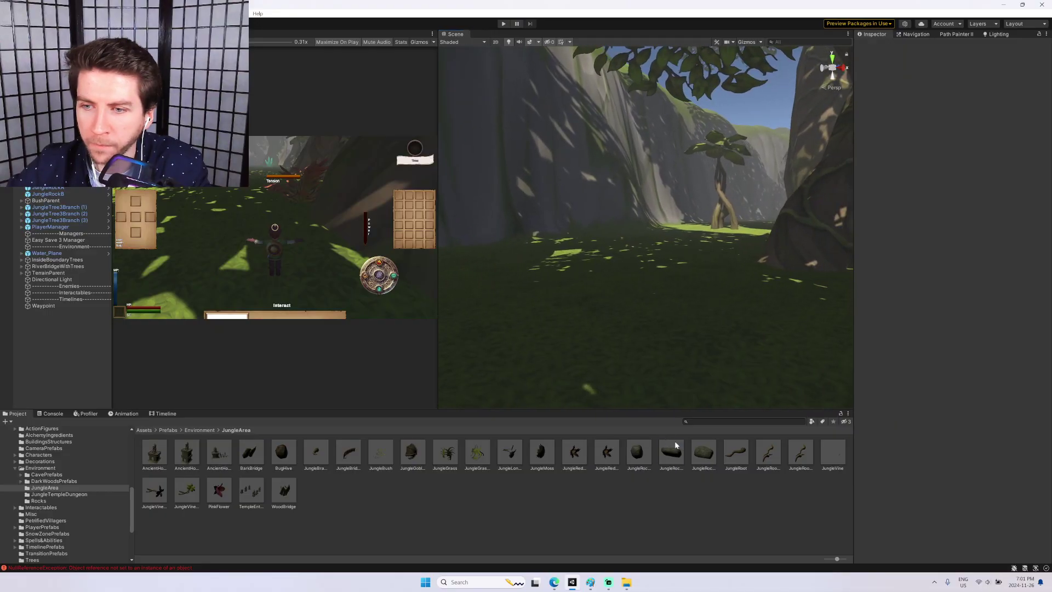
left_click(553, 253)
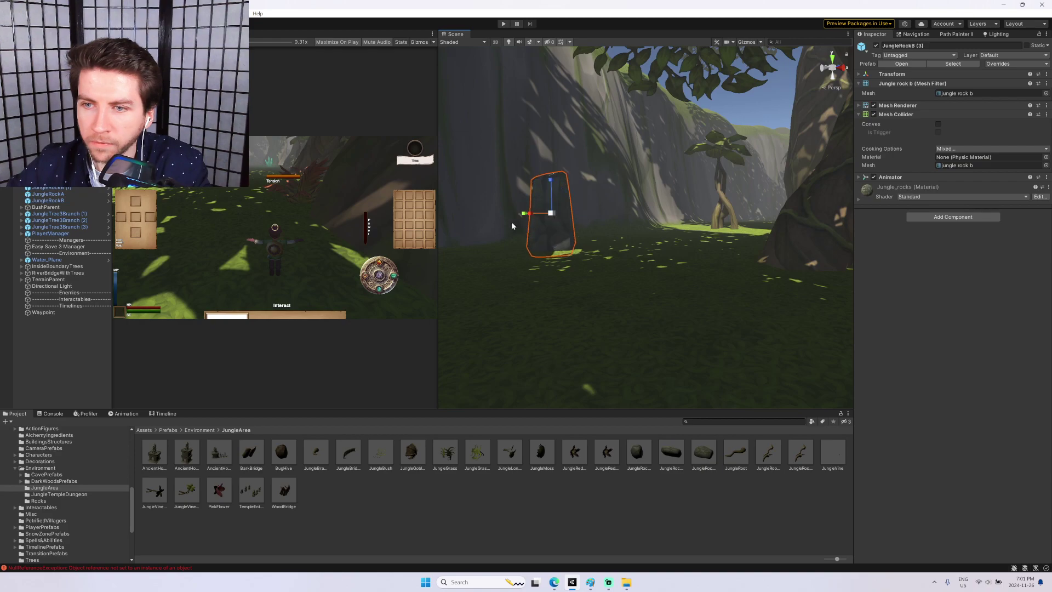
left_click_drag(553, 220, 550, 199)
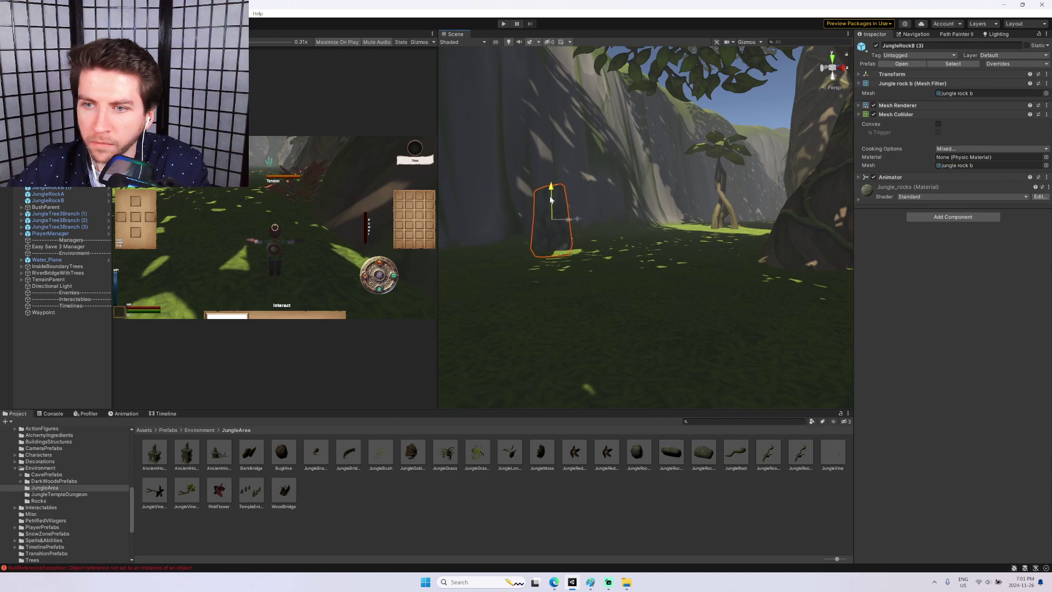
left_click(733, 117)
Place two JungleRedBush prefabs in front of the upright rock by the cliff and rotate them differently.
right_click_drag(732, 117, 653, 145)
left_click(552, 206)
middle_click_drag(552, 205, 665, 187)
scroll(567, 200, "up", 3)
right_click_drag(651, 183, 693, 200)
key("w")
left_click_drag(582, 456, 547, 257)
left_click(581, 452)
left_click_drag(626, 280, 581, 267)
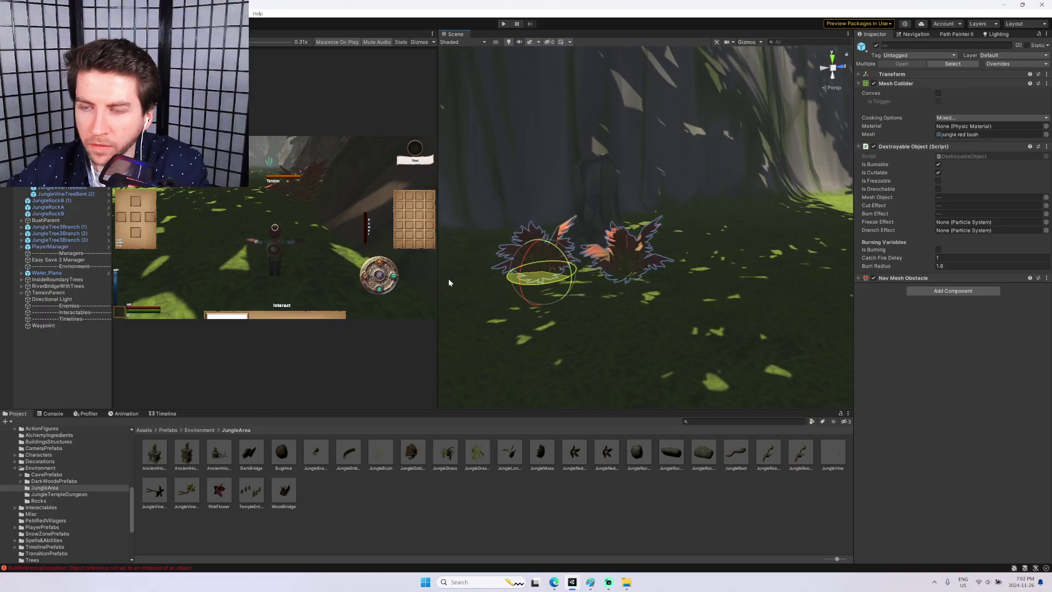
left_click(630, 258)
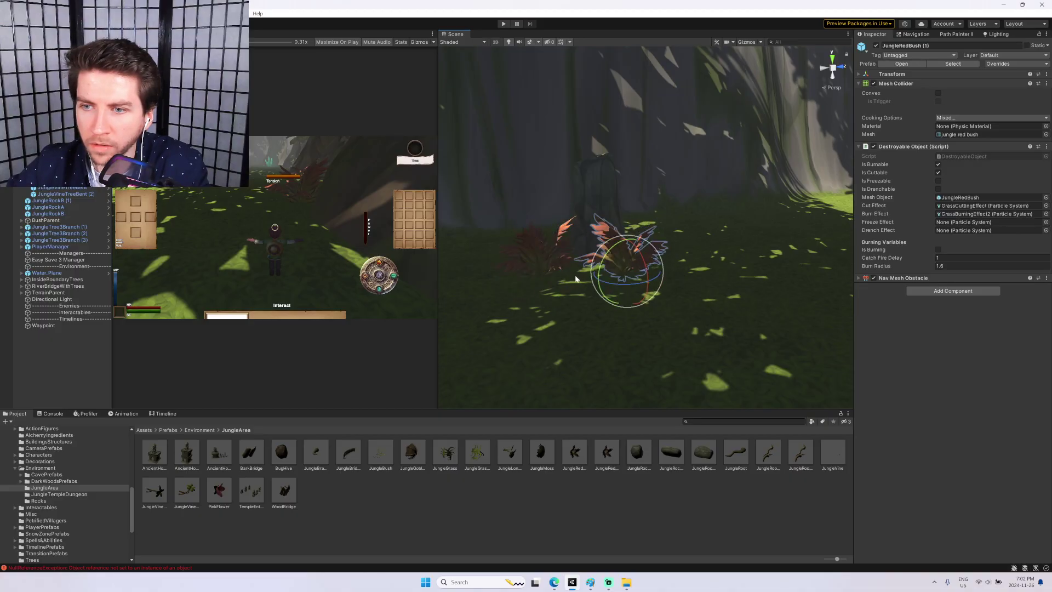
Examine the dirt path, the boulder in the clearing and the surrounding trees from several angles.
key("s")
right_click_drag(627, 244, 566, 242)
left_click(614, 196)
key("w")
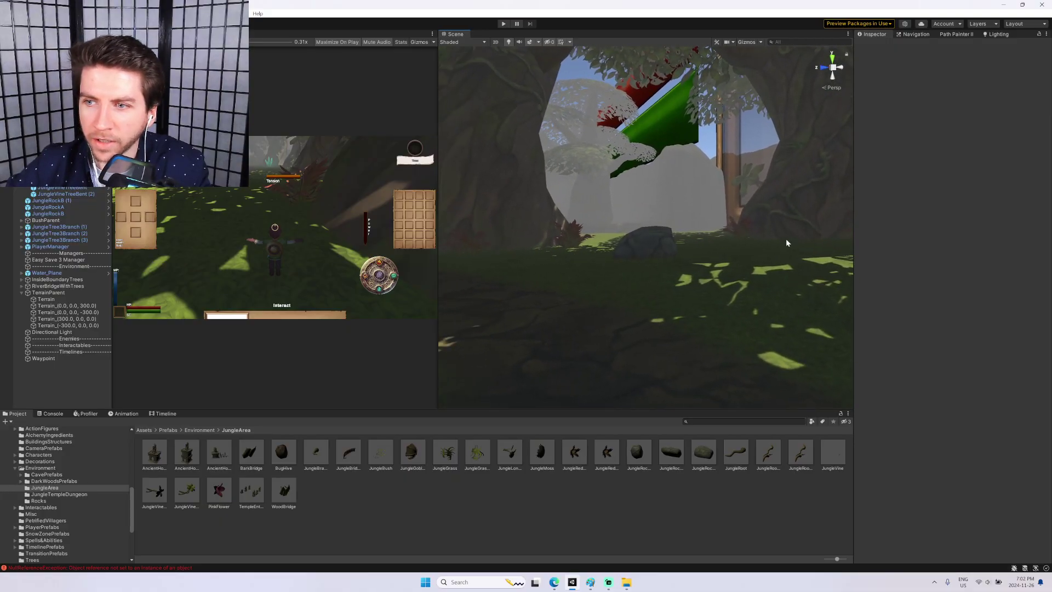
right_click_drag(676, 248, 699, 328)
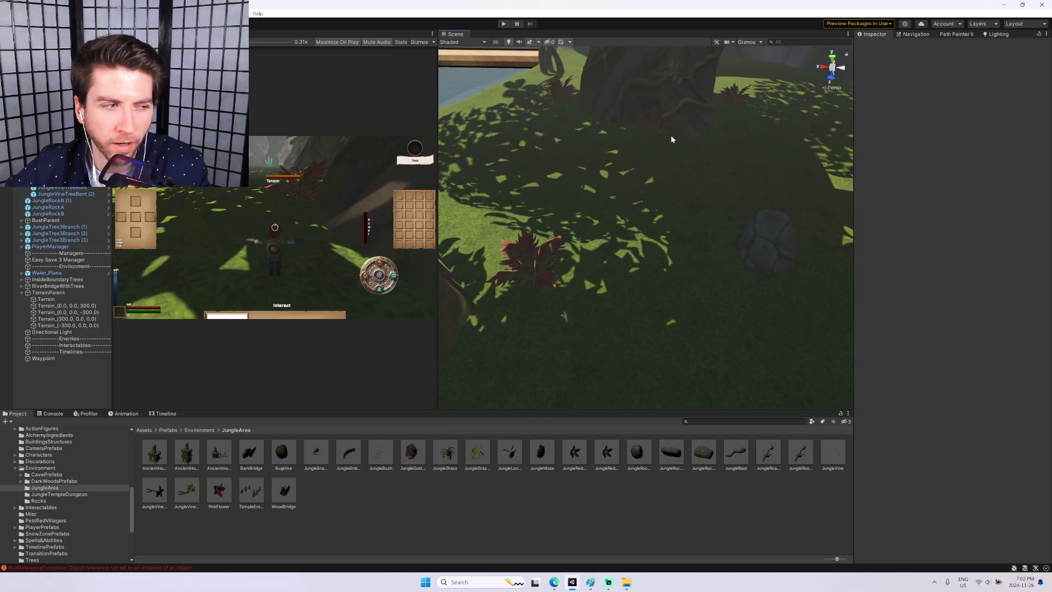
right_click_drag(772, 254, 741, 146)
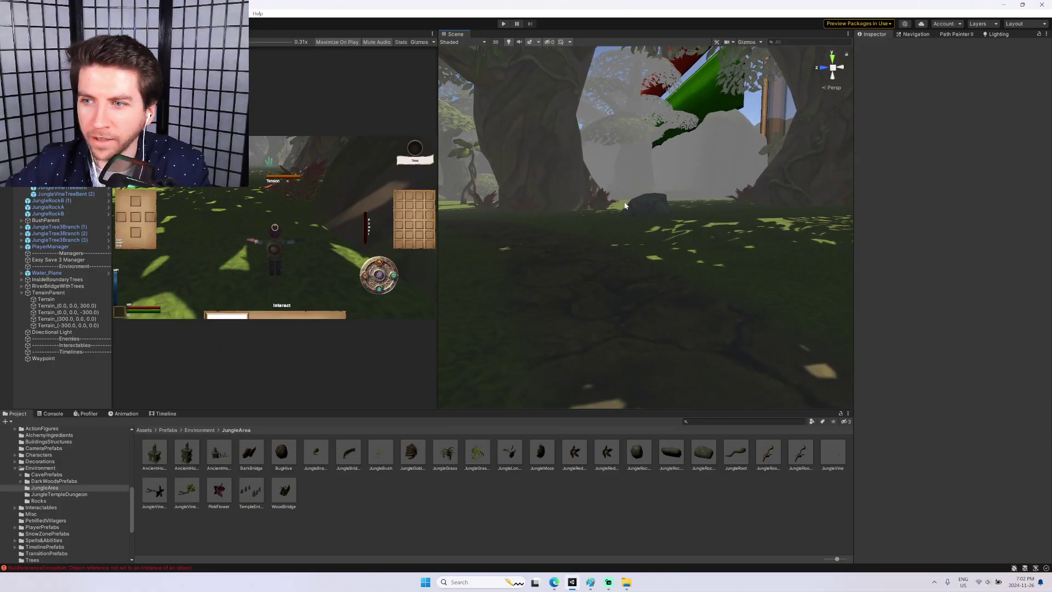
mouse_move(691, 209)
right_mouse_down()
mouse_move(756, 205)
mouse_move(674, 211)
right_mouse_up()
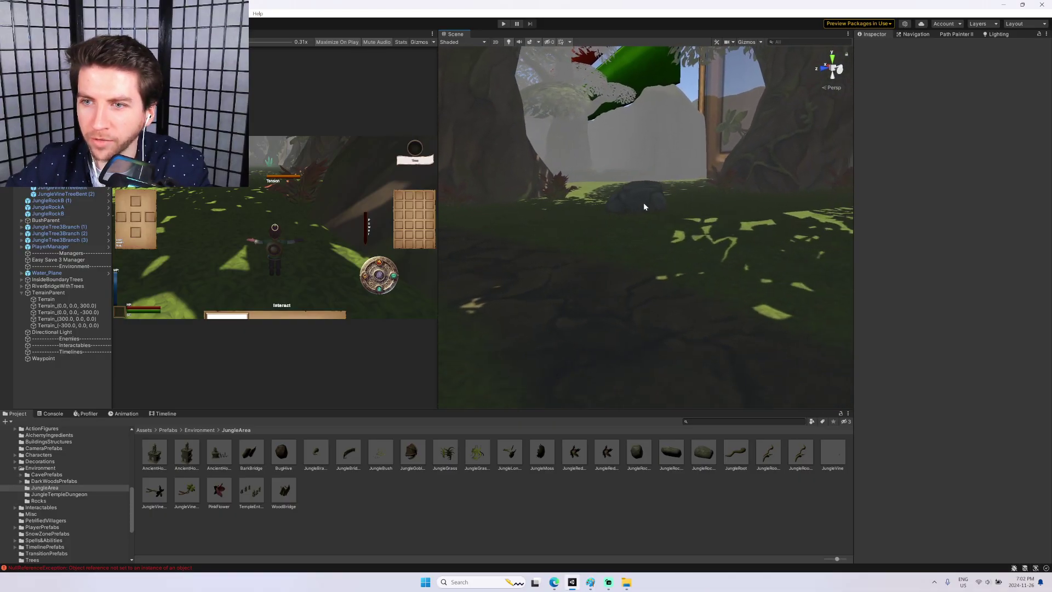
Try deactivating the two JungleRedBush objects on either side of the boulder in the clearing.
left_click(556, 185)
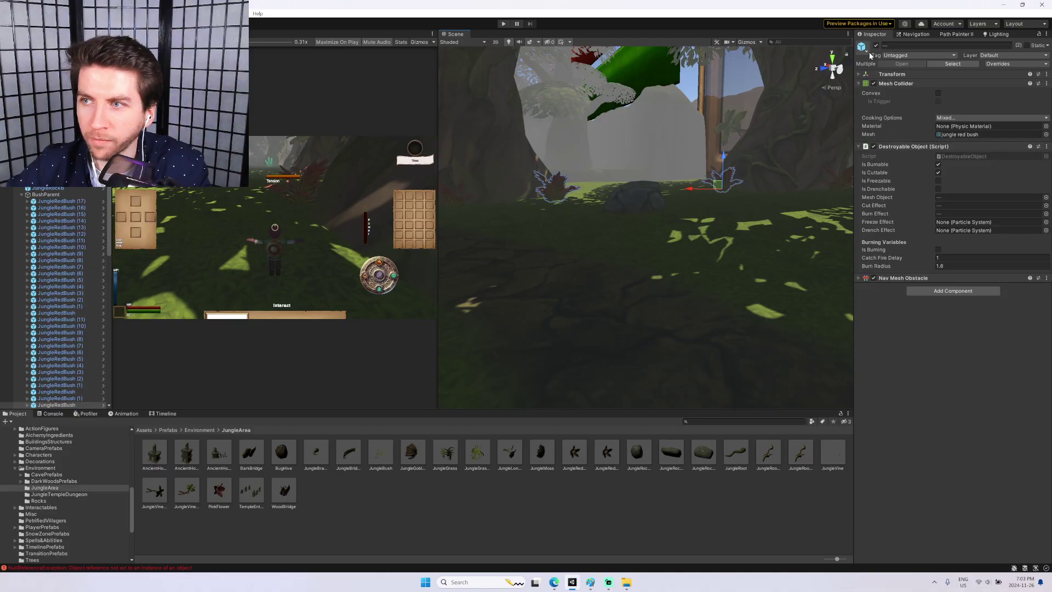
right_click_drag(713, 106, 666, 117)
left_click(702, 90)
right_click_drag(666, 180, 771, 187)
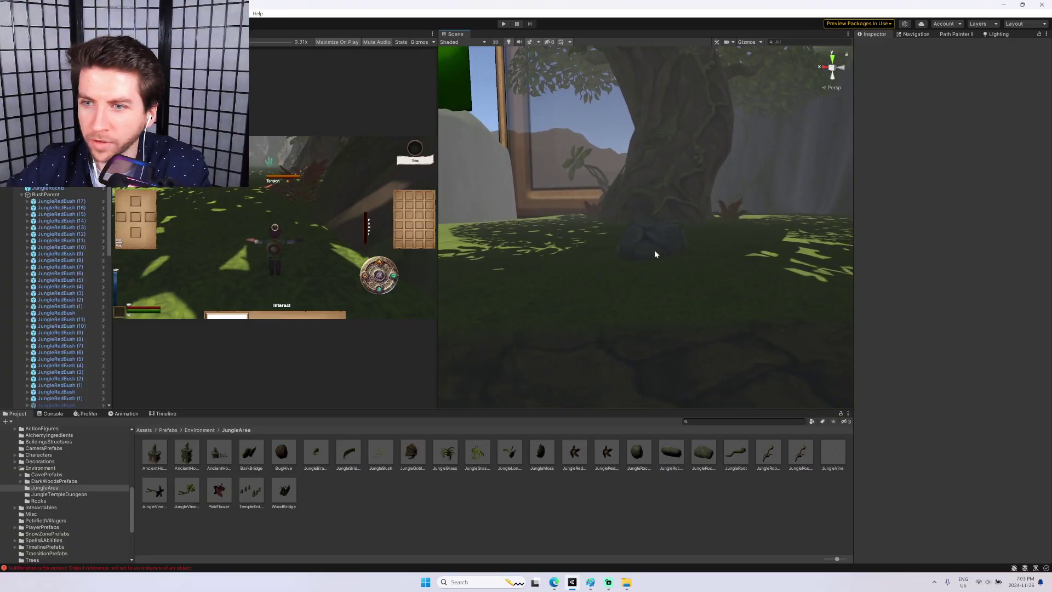
right_click_drag(701, 220, 669, 219)
Undo the deactivation of the two red bushes around the boulder.
key("ctrl+z")
key("ctrl+z")
mouse_move(736, 195)
right_mouse_down()
mouse_move(649, 188)
mouse_move(654, 173)
mouse_move(615, 136)
mouse_move(803, 154)
mouse_move(760, 157)
mouse_move(755, 174)
mouse_move(541, 136)
mouse_move(431, 167)
mouse_move(567, 159)
mouse_move(553, 153)
mouse_move(560, 149)
mouse_move(657, 158)
right_mouse_up()
key("ctrl+z")
key("ctrl+z")
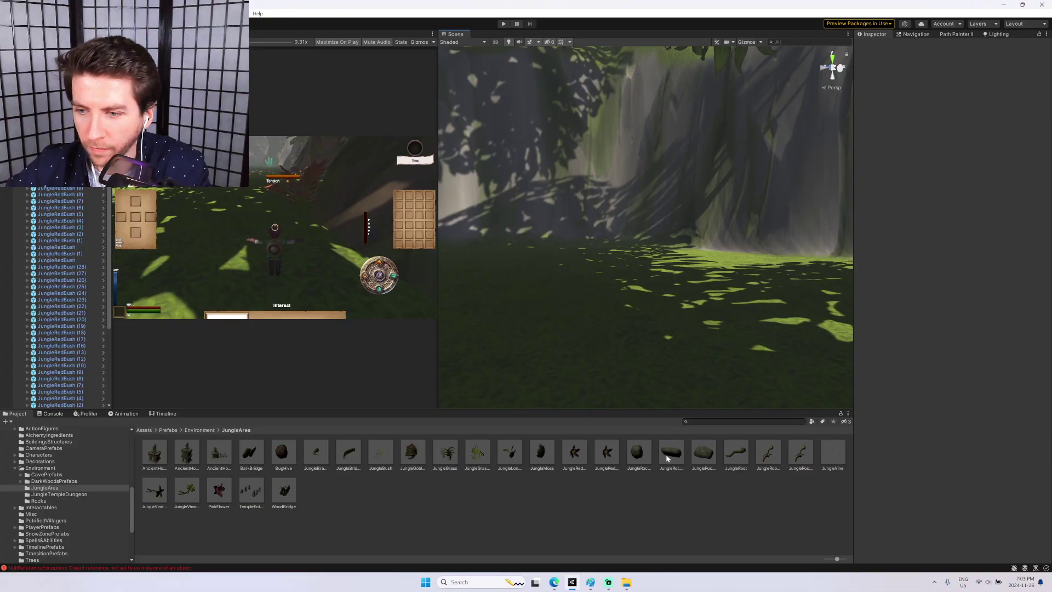
Place a JungleRockC prefab upright on the grass near the cliff wall, scaled down and rotated.
left_click_drag(705, 444, 566, 282)
key("r")
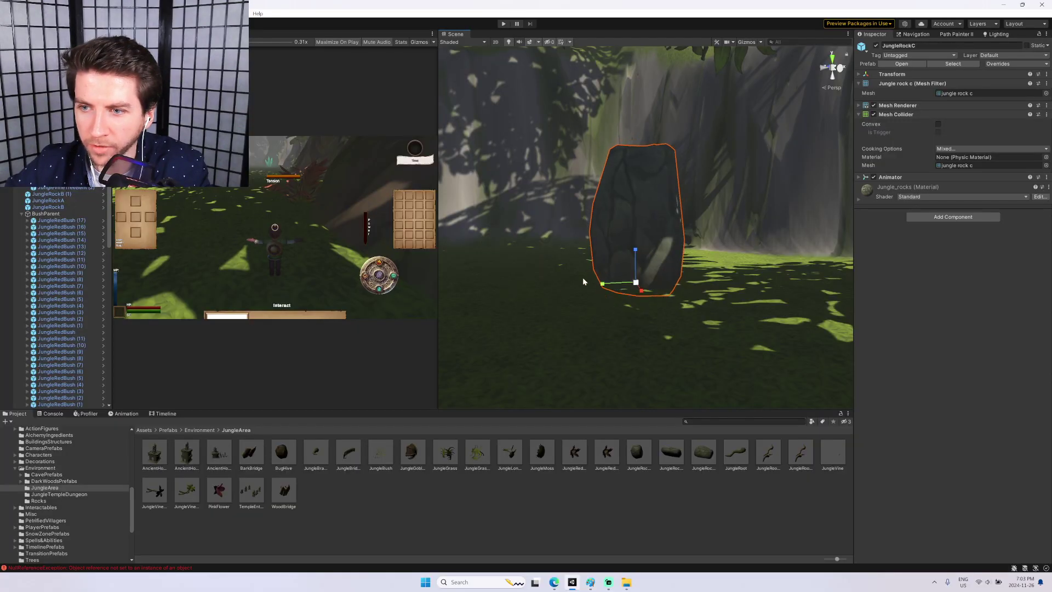
left_click_drag(636, 283, 627, 286)
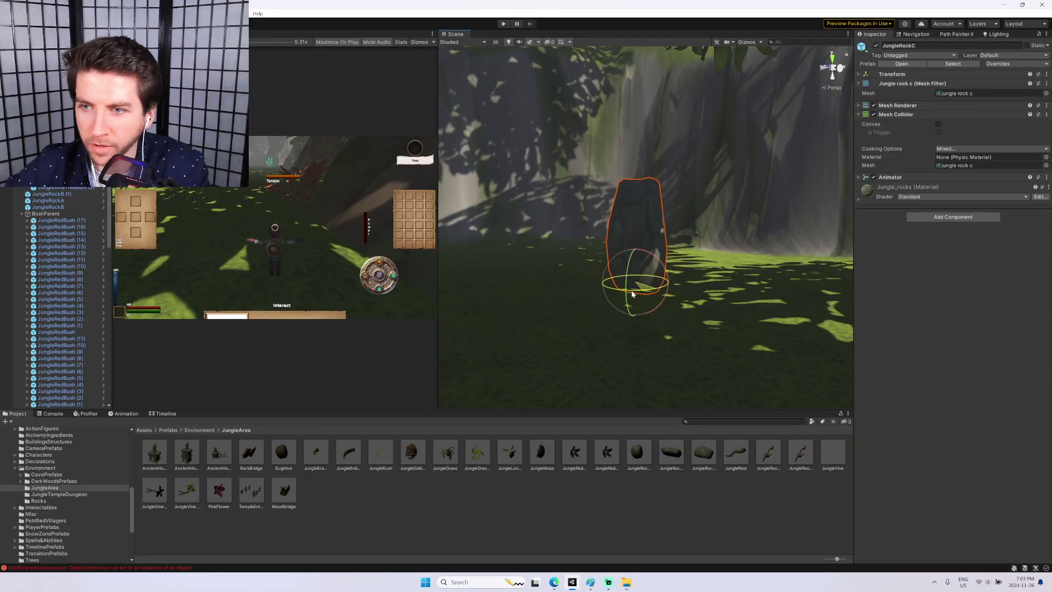
Place a JungleRockA prefab beside the upright JungleRockC, adjusting its scale, rotation and position to fit against it.
left_click_drag(632, 454, 700, 319)
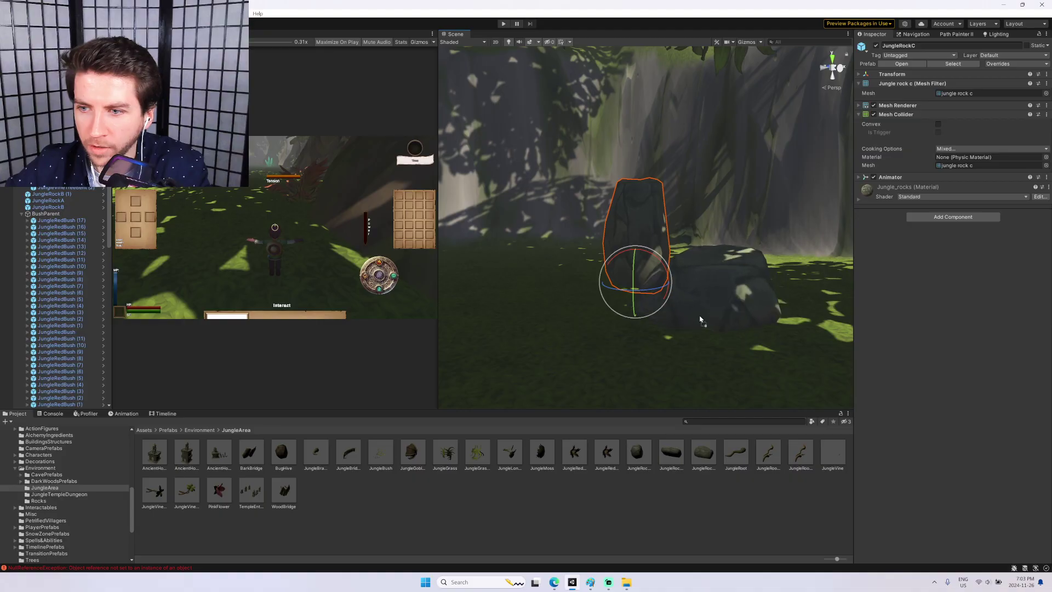
key("w")
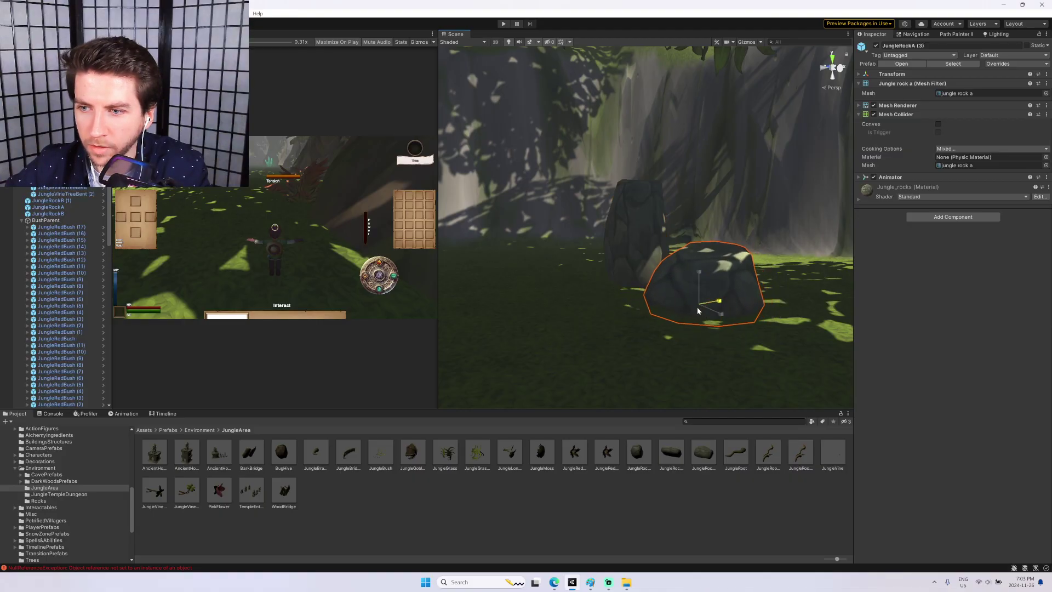
key("r")
left_click_drag(700, 305, 696, 309)
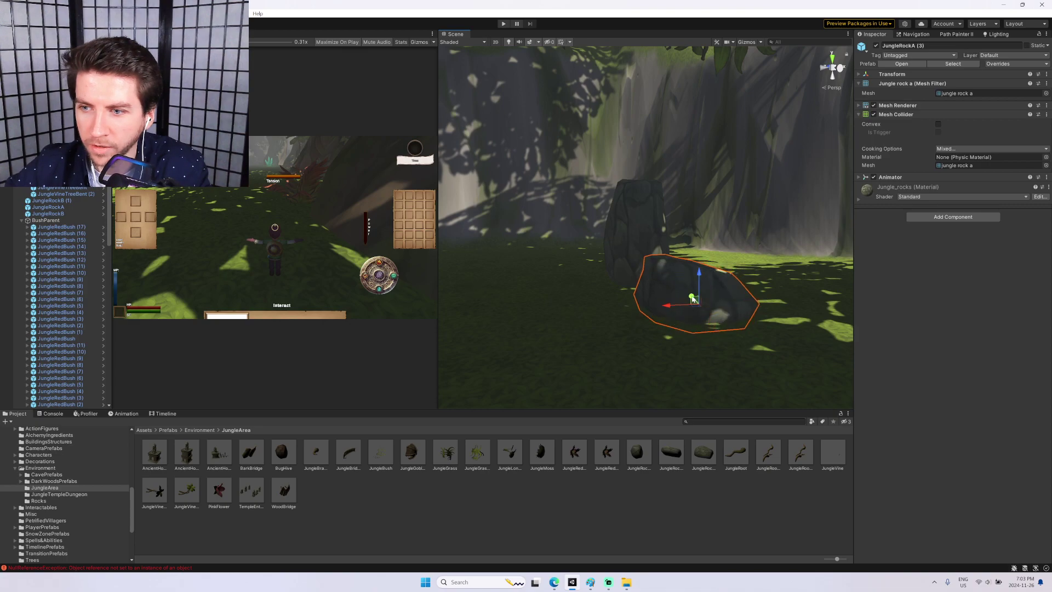
left_click_drag(684, 288, 679, 290)
right_click_drag(630, 289, 676, 286)
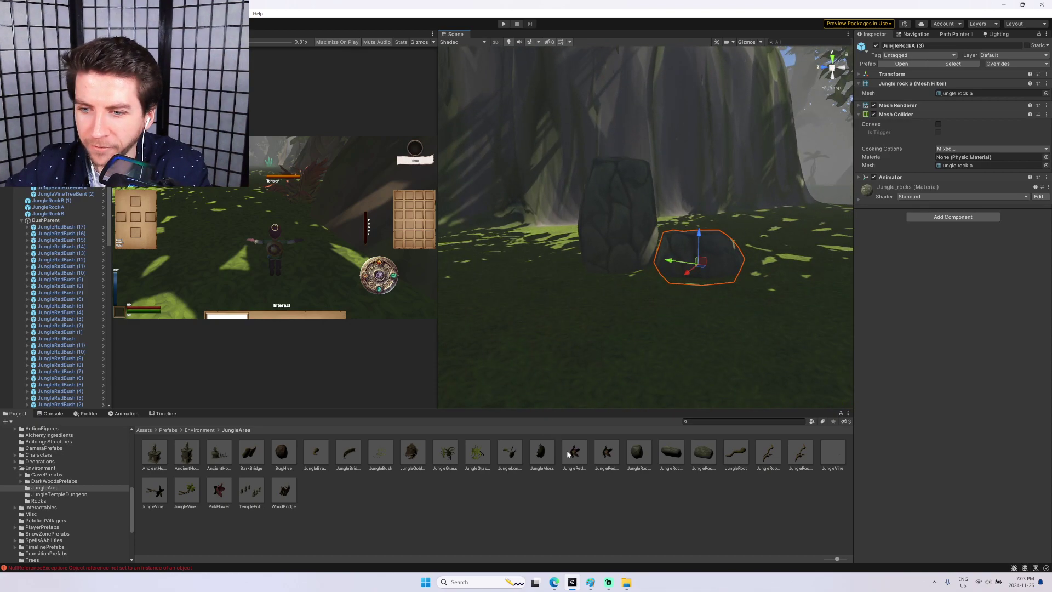
Place a JungleRedBush prefab in front of the new rock pair near the cliff wall.
left_click(631, 297)
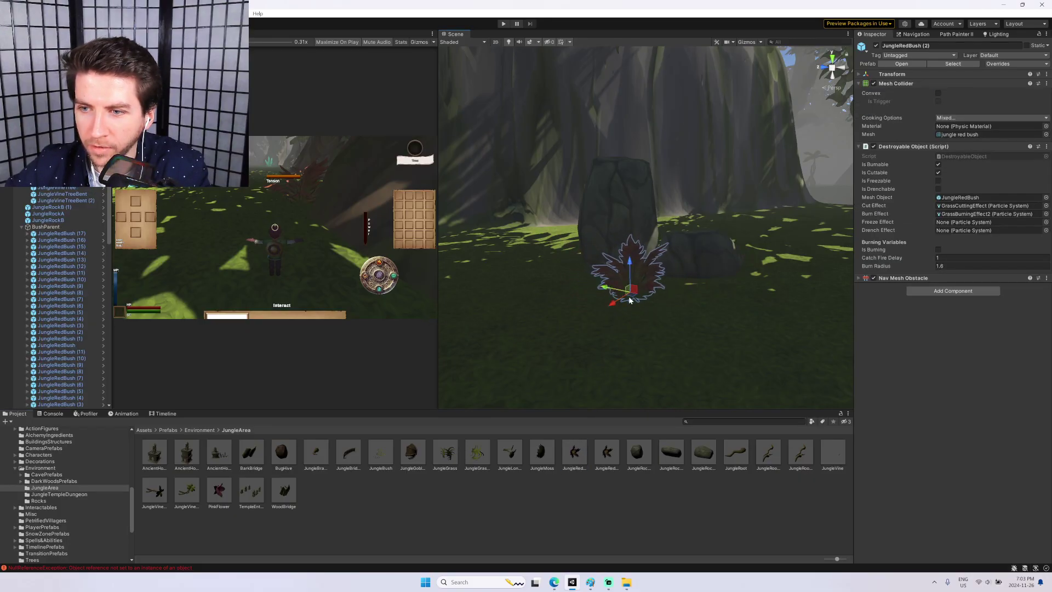
right_click_drag(617, 303, 567, 251)
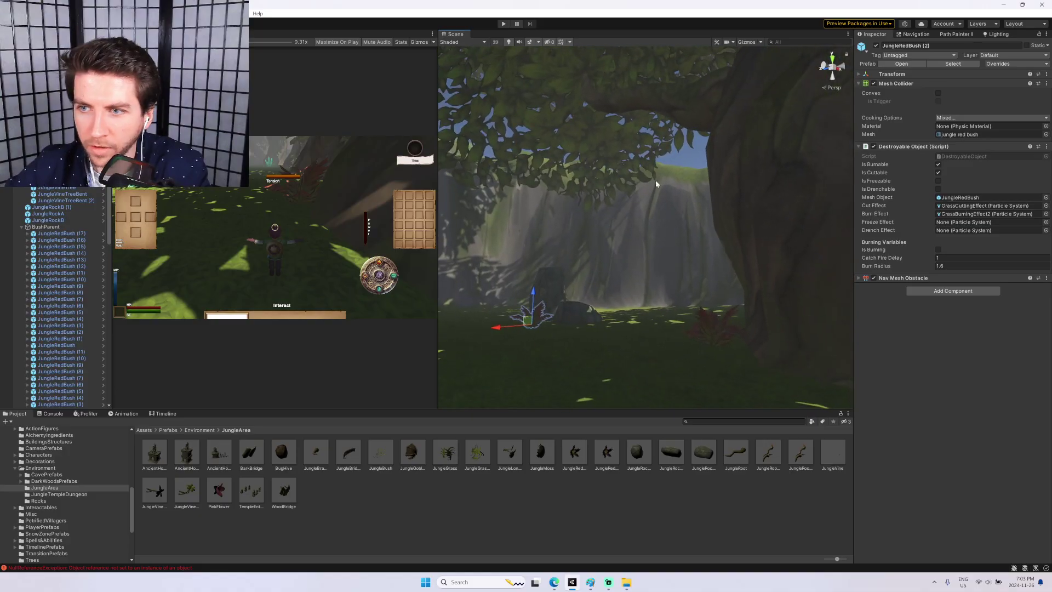
left_click(683, 165)
right_click_drag(682, 162, 949, 241)
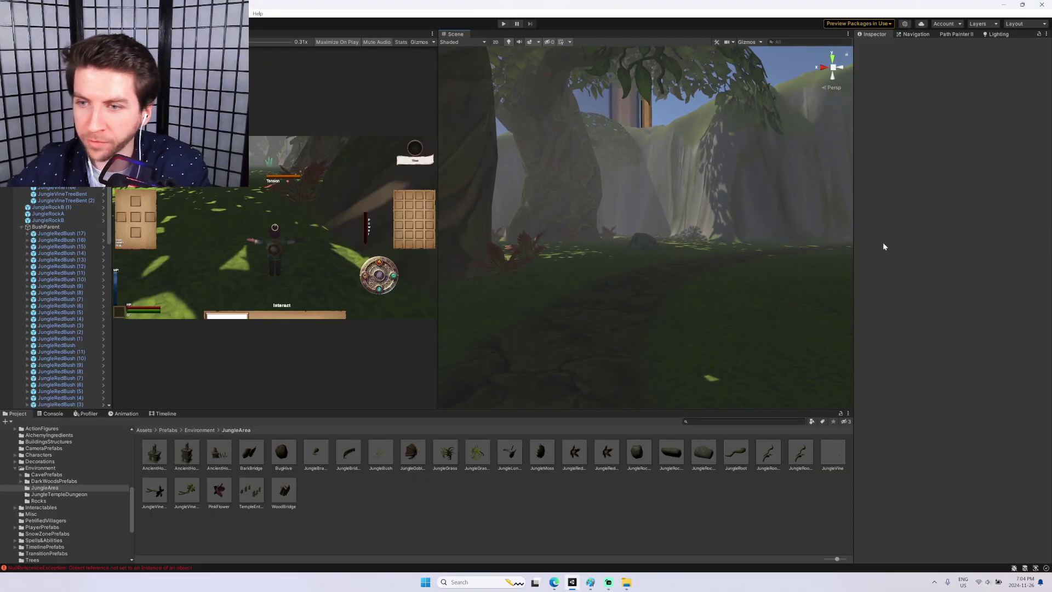
Try a JungleRootSmall prefab and a grass prefab on the ground in front of the boulder, removing each one.
right_click_drag(652, 247, 699, 281)
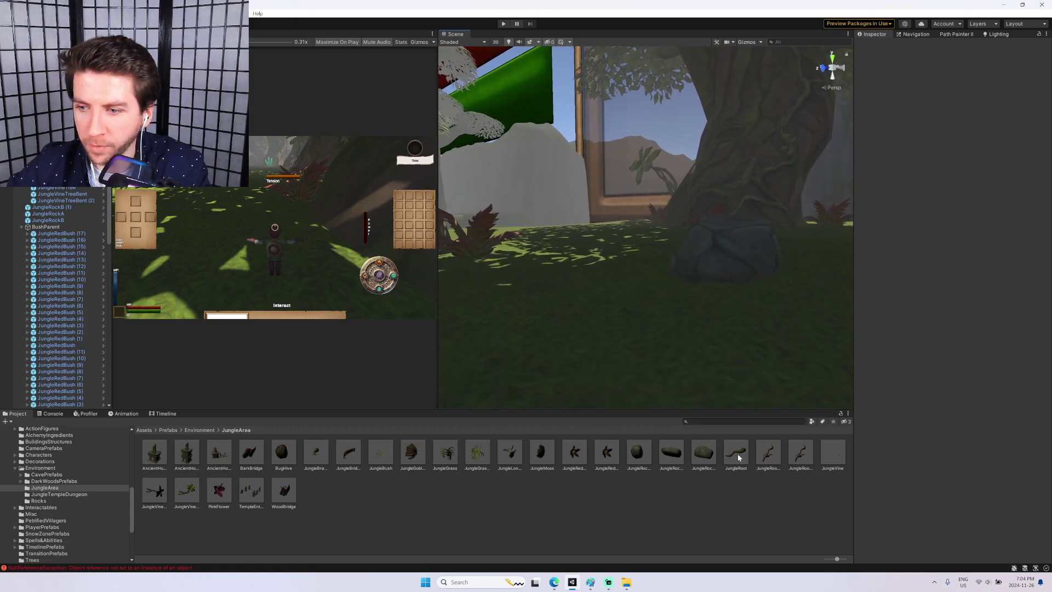
left_click(670, 296)
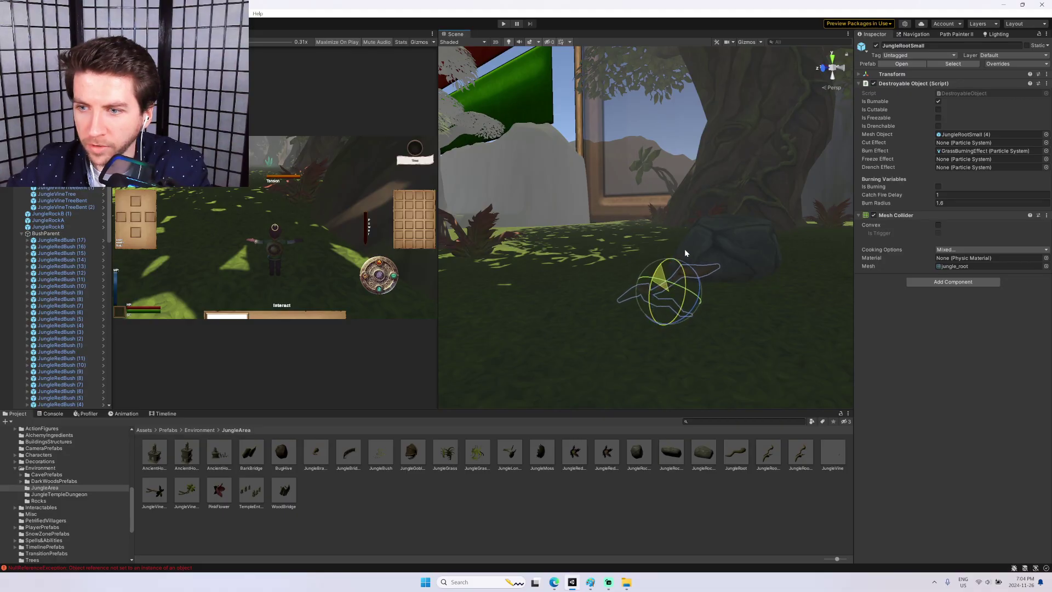
right_click_drag(690, 265, 708, 270)
key("Delete")
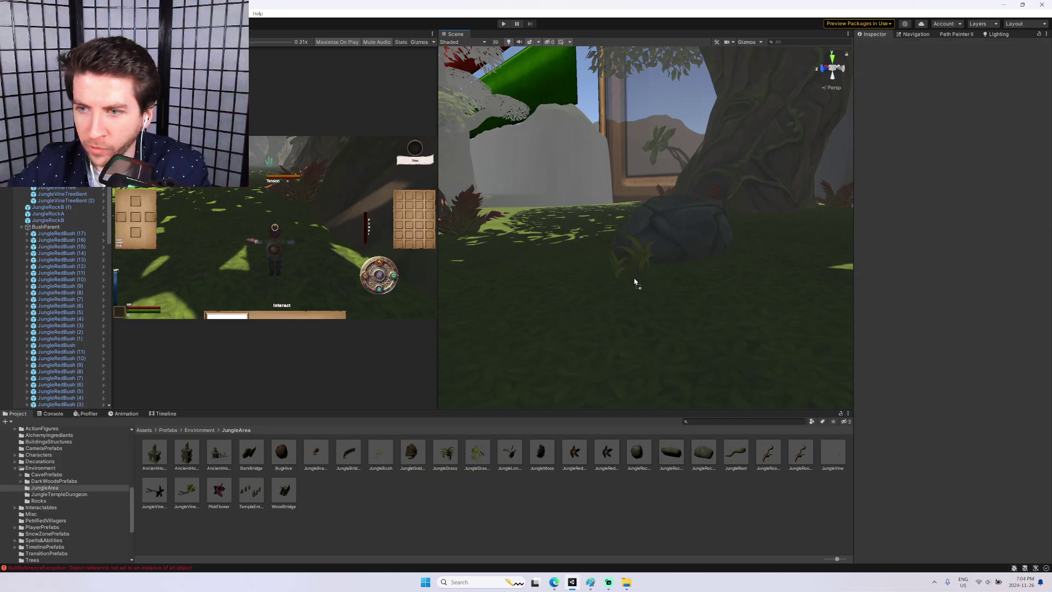
left_click(634, 281)
key("Delete")
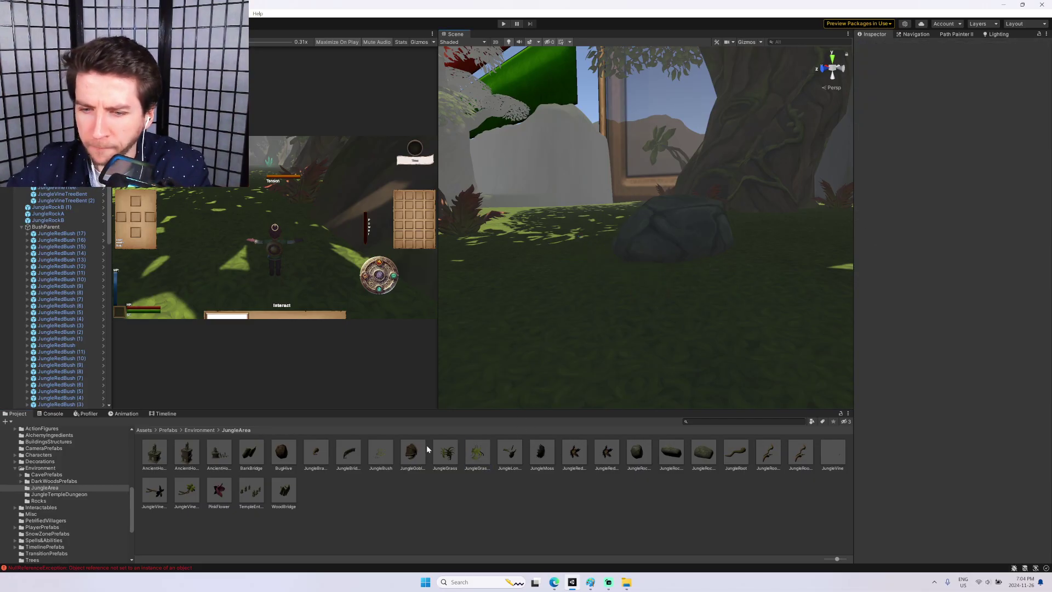
Place three JungleGrass prefabs side by side on the ground along the front of the boulder.
left_click(476, 455)
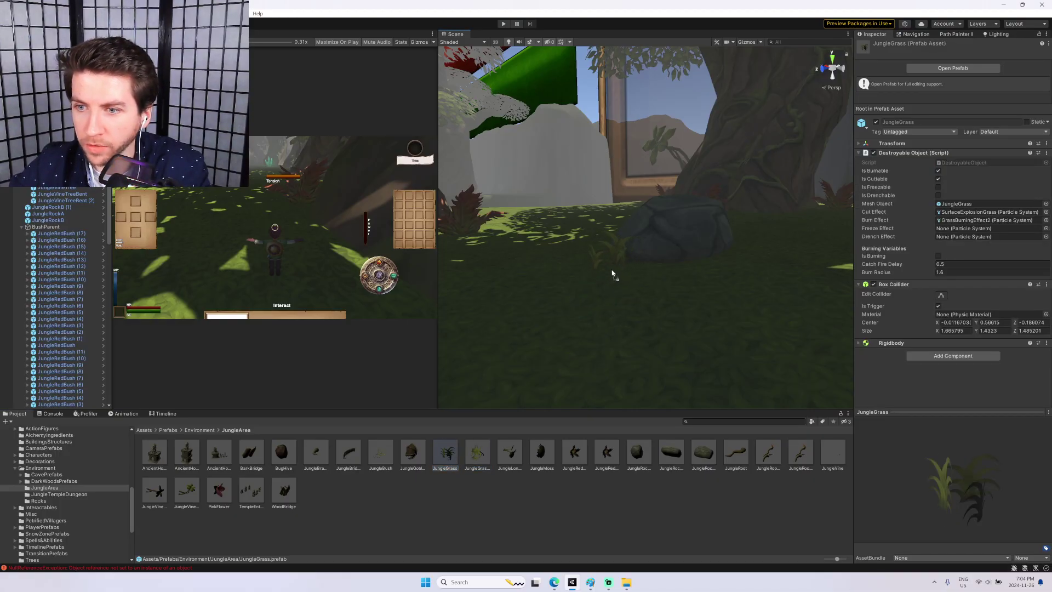
left_click_drag(612, 274, 610, 280)
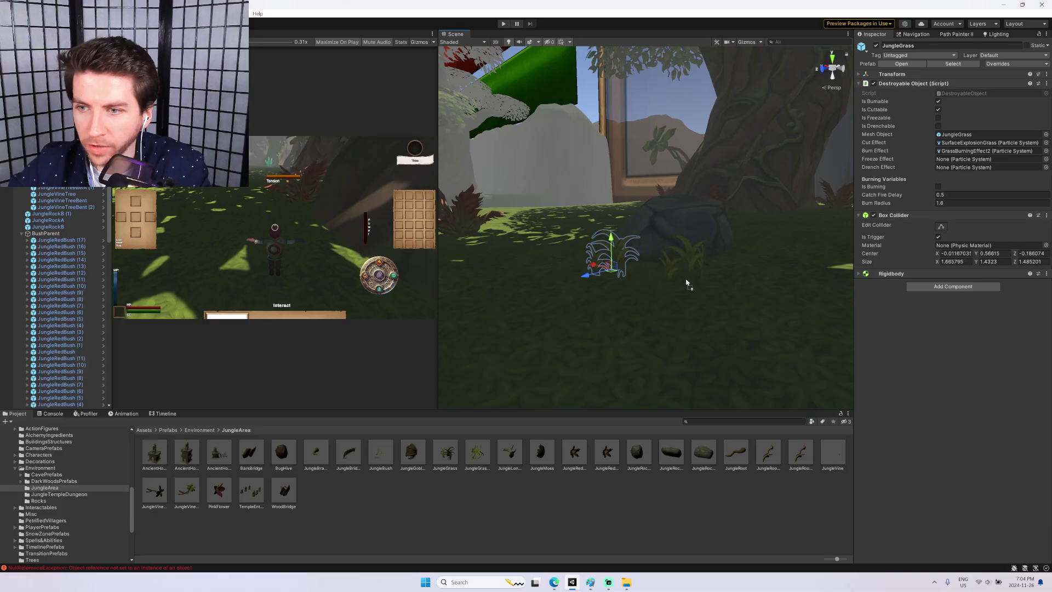
right_click_drag(665, 277, 660, 350)
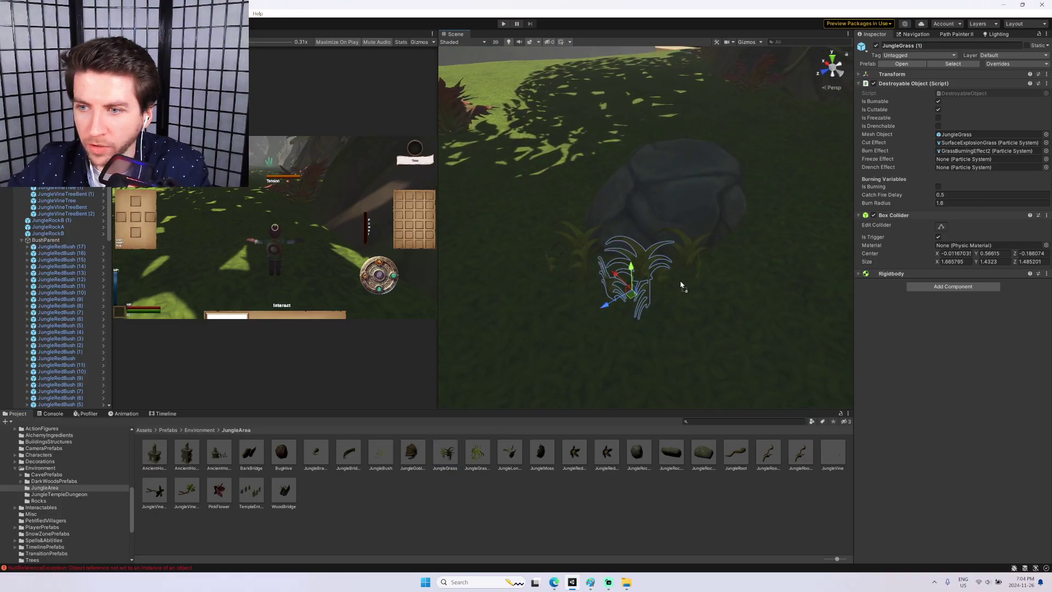
left_click_drag(702, 295, 697, 292)
right_click_drag(697, 292, 632, 189)
left_click(629, 141)
left_click_drag(632, 189, 710, 175, "alt")
right_click_drag(716, 173, 749, 220)
key("s")
right_click_drag(643, 255, 600, 277)
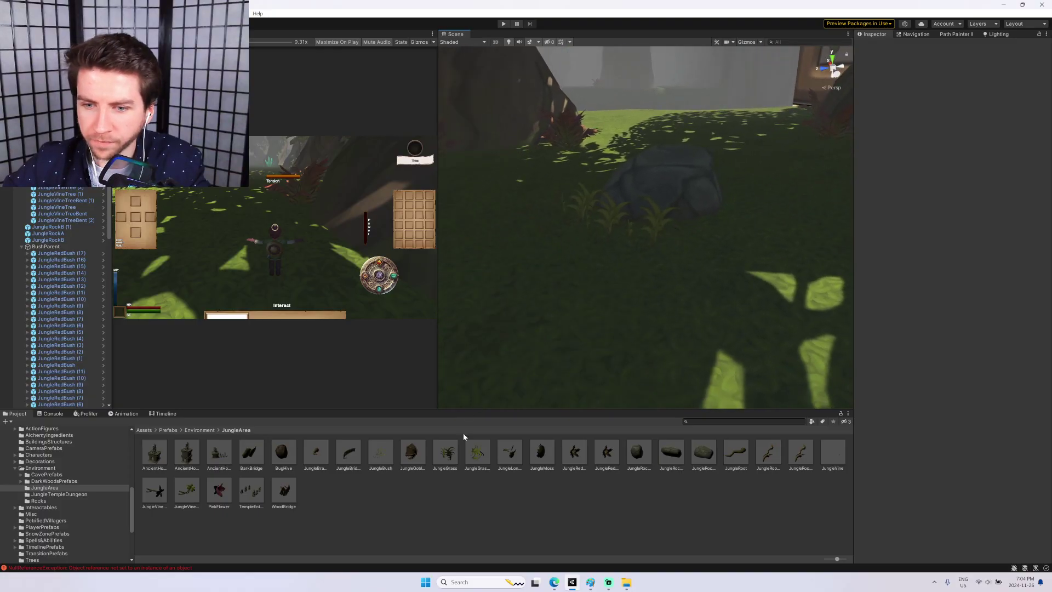
Add another jungle grass clump next to the existing ones at the foot of the boulder.
left_click_drag(696, 239, 697, 240)
key("s")
right_click_drag(697, 240, 554, 190)
left_click(741, 154)
left_click(741, 154)
key("q")
Select the grass clumps in front of the boulder together.
right_click_drag(640, 200, 571, 193)
right_click_drag(544, 283, 718, 157)
right_click_drag(642, 222, 710, 207)
left_click(711, 207)
left_click_drag(656, 211, 571, 212, "shift")
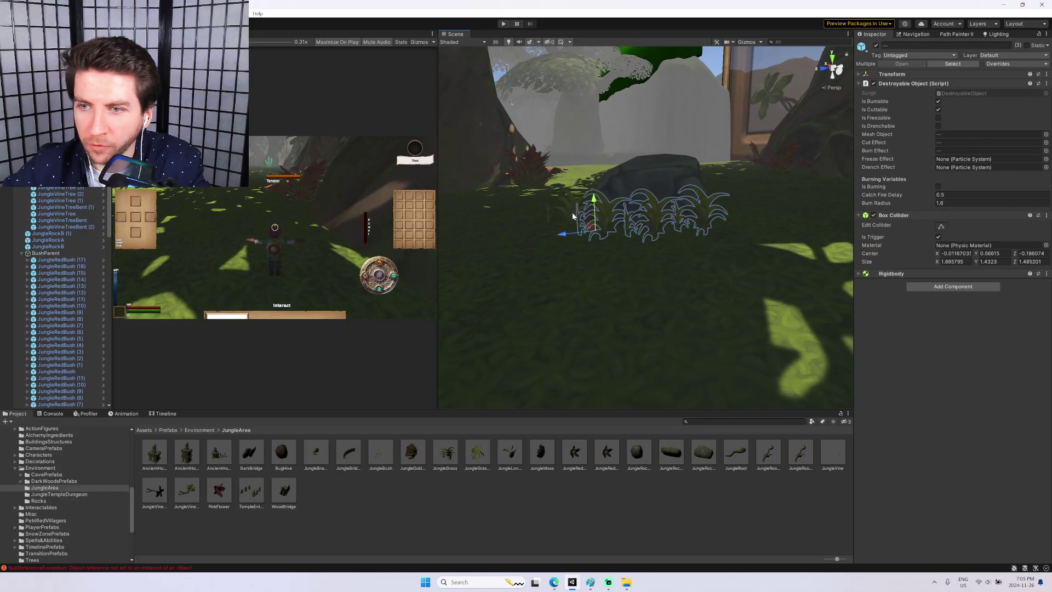
Delete the selected grass clumps in front of the rock and one more clump beside it.
key("Delete")
right_click_drag(609, 195, 858, 253)
left_click(611, 185)
key("Delete")
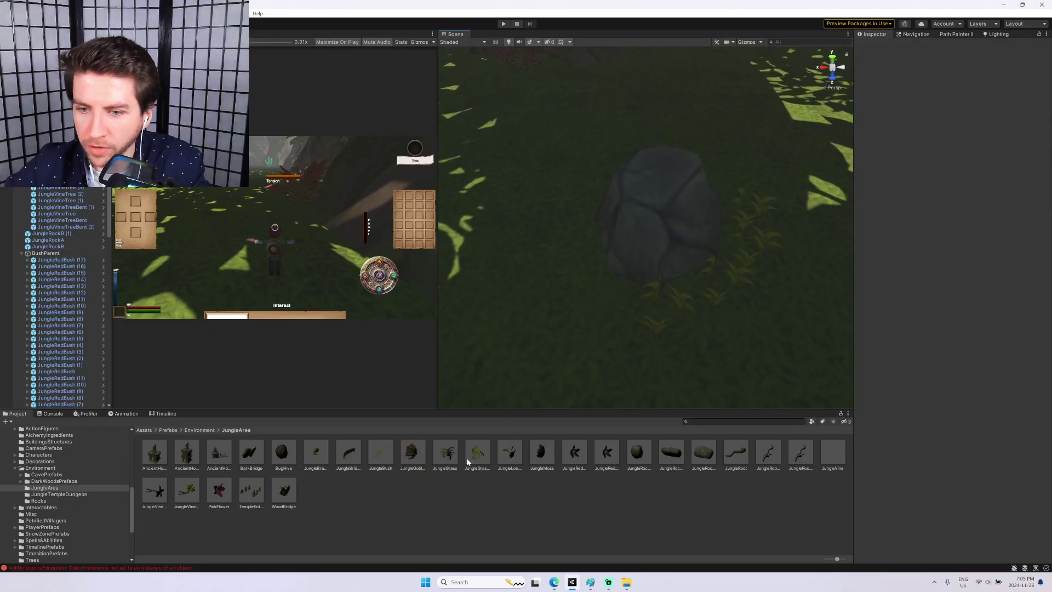
Place JungleGrass prefab clumps one by one around the base of the rock.
left_click_drag(601, 307, 597, 319)
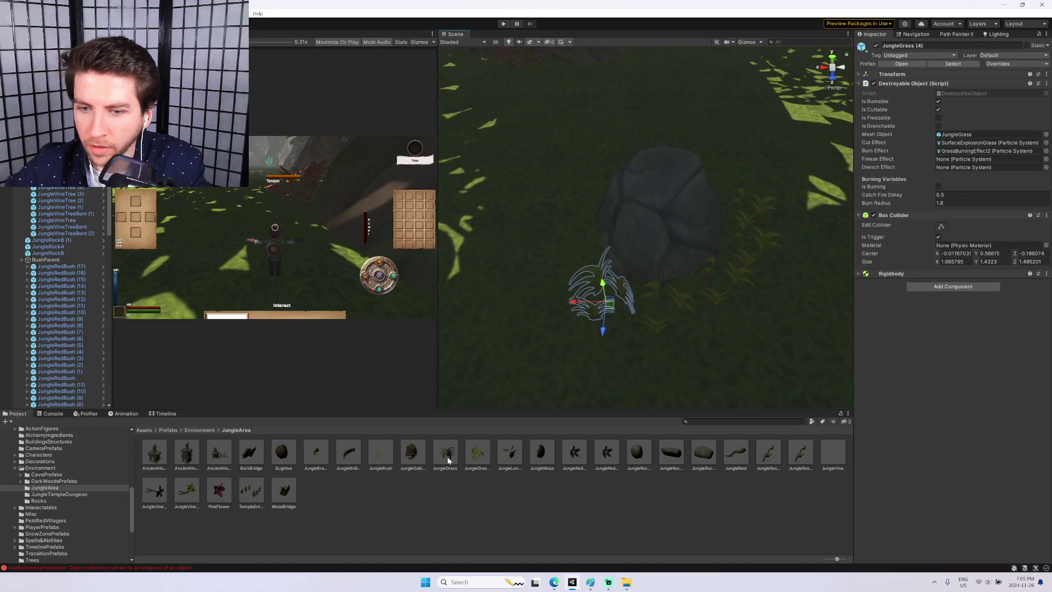
left_click_drag(577, 257, 577, 258)
right_click_drag(577, 258, 631, 370)
left_click_drag(584, 283, 586, 284)
left_click_drag(586, 285, 761, 271, "alt")
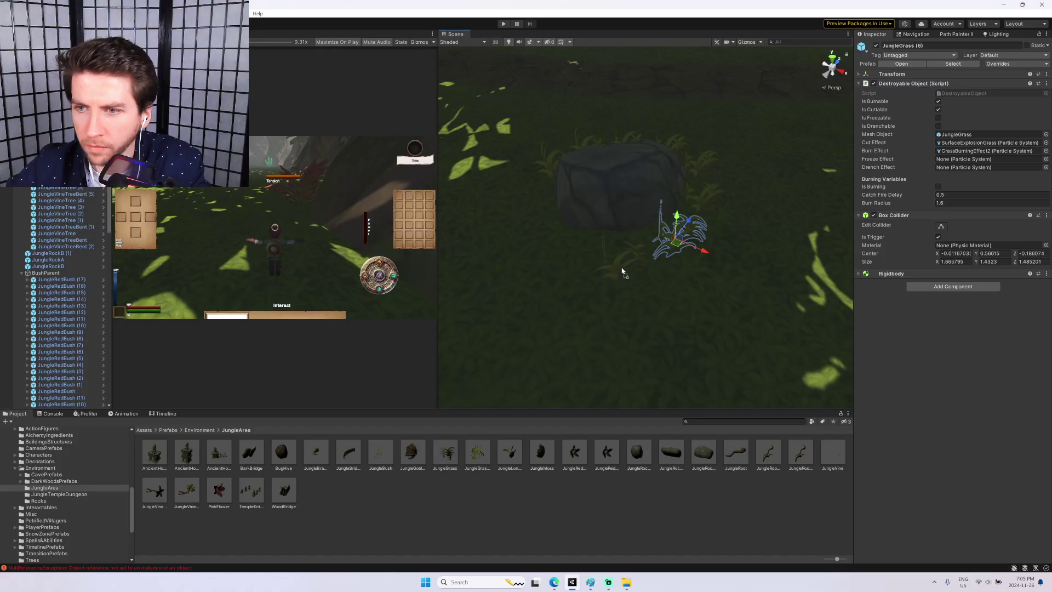
left_click_drag(618, 259, 617, 260)
left_click_drag(617, 260, 703, 250, "alt")
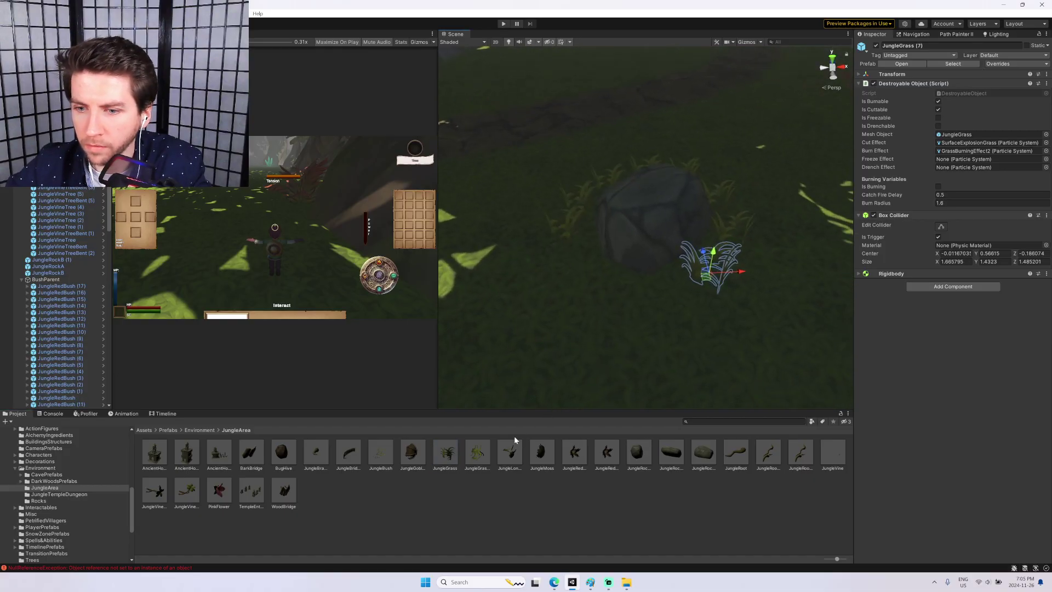
key("ctrl+d")
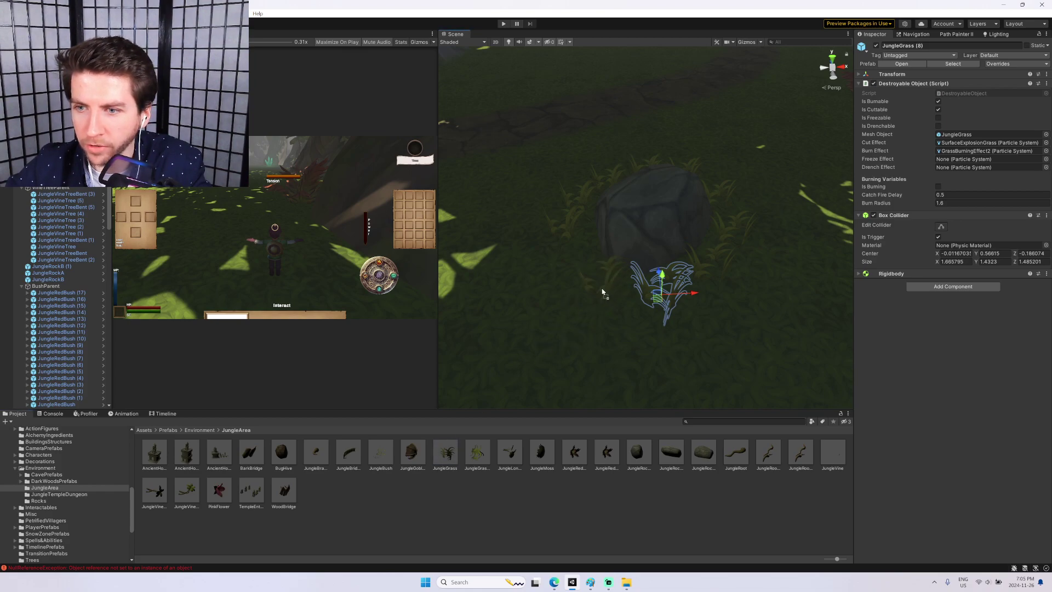
key("ctrl+d")
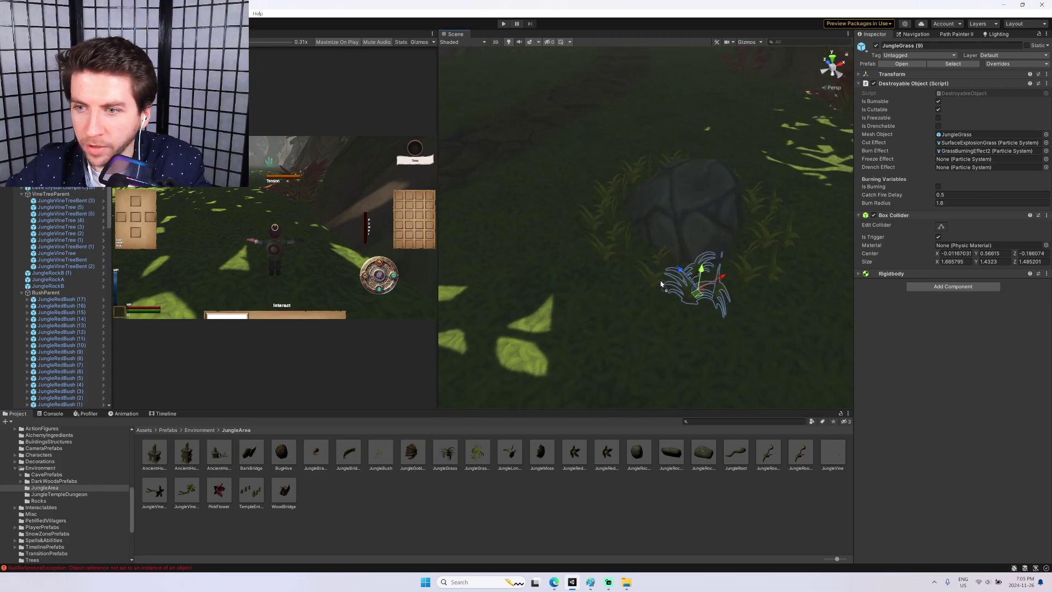
left_click_drag(649, 282, 650, 281)
right_click_drag(578, 319, 717, 159)
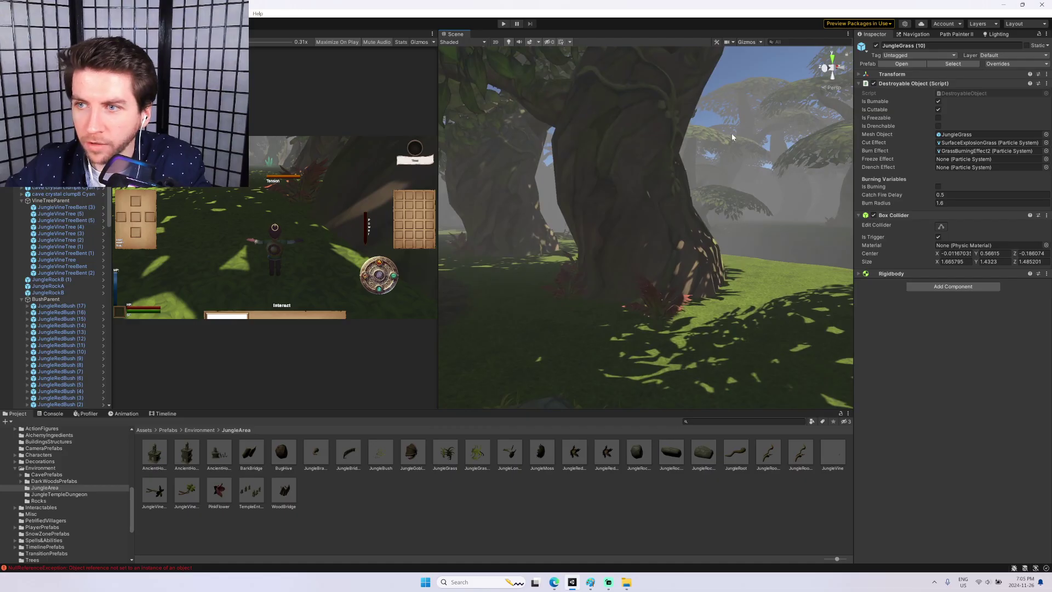
Open the MonKey command palette with nothing selected, viewing the path between the large trees.
left_click(751, 84)
right_click_drag(751, 84, 1049, 96)
left_click(735, 72)
right_click_drag(533, 313, 556, 299)
key("grave")
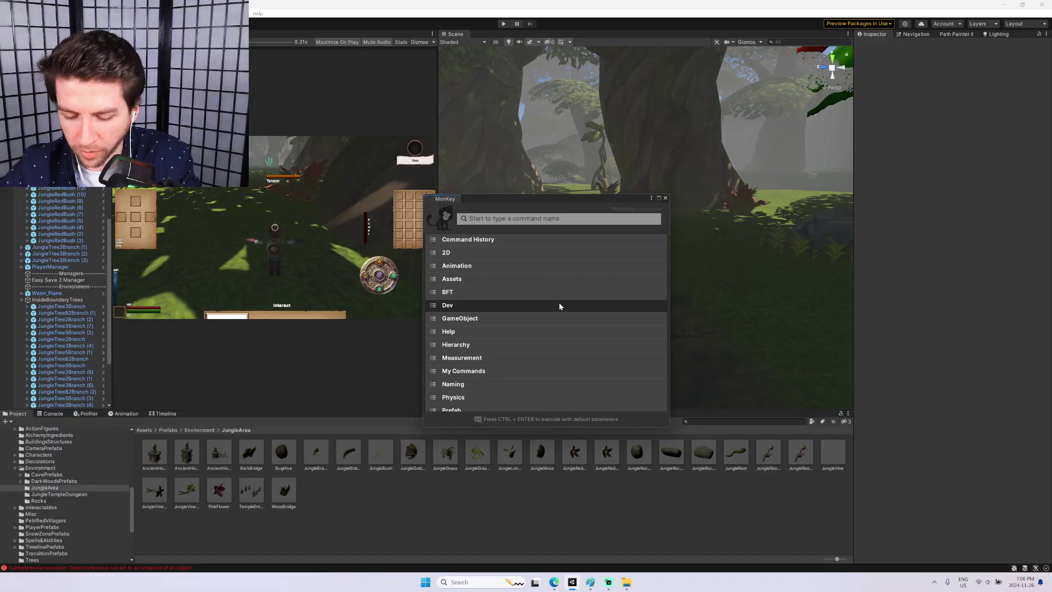
type("place")
key("Down")
key("Down")
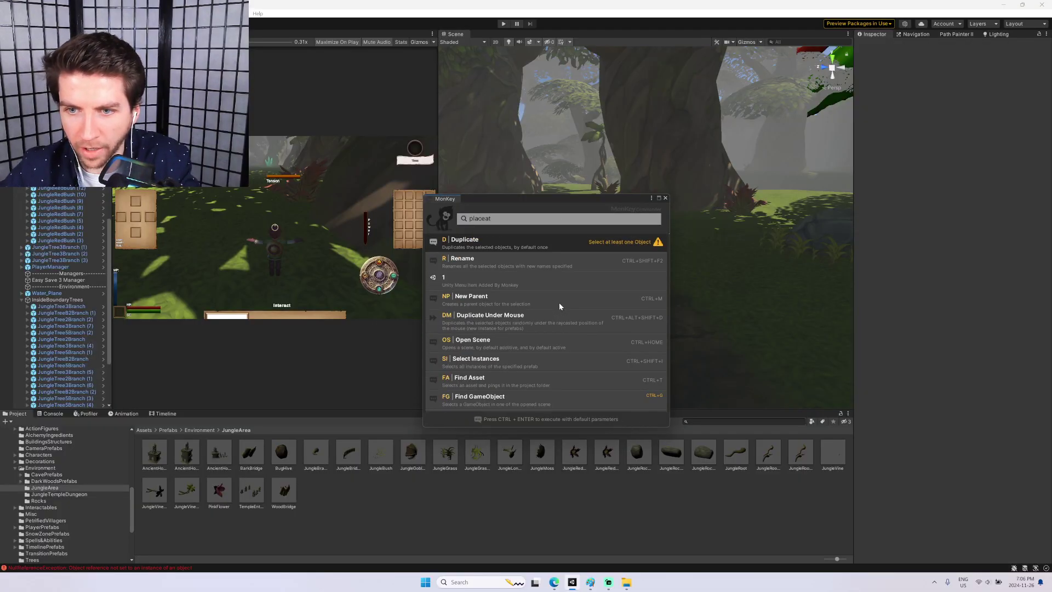
key("Down")
key("Down")
key("Down")
key("Down")
key("Down")
key("Down")
key("Down")
key("Down")
key("Down")
key("Down")
key("Down")
key("Down")
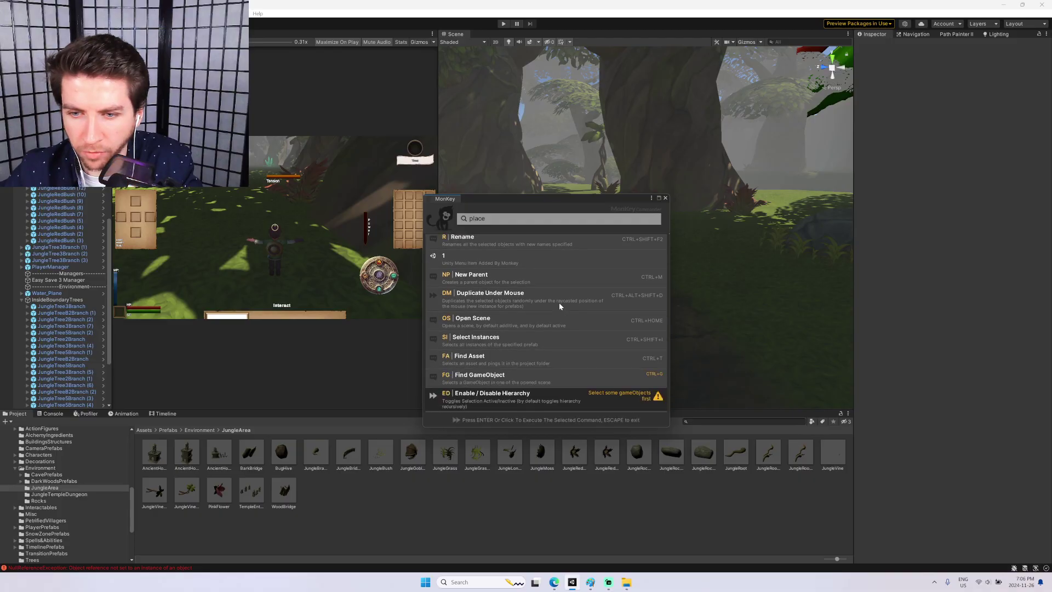
key("Up")
key("Up")
key("Up")
key("Up")
key("Up")
key("Up")
key("Up")
key("Up")
key("Up")
key("Up")
key("Up")
key("Up")
key("Up")
key("Up")
key("BackSpace")
key("BackSpace")
key("BackSpace")
key("BackSpace")
key("BackSpace")
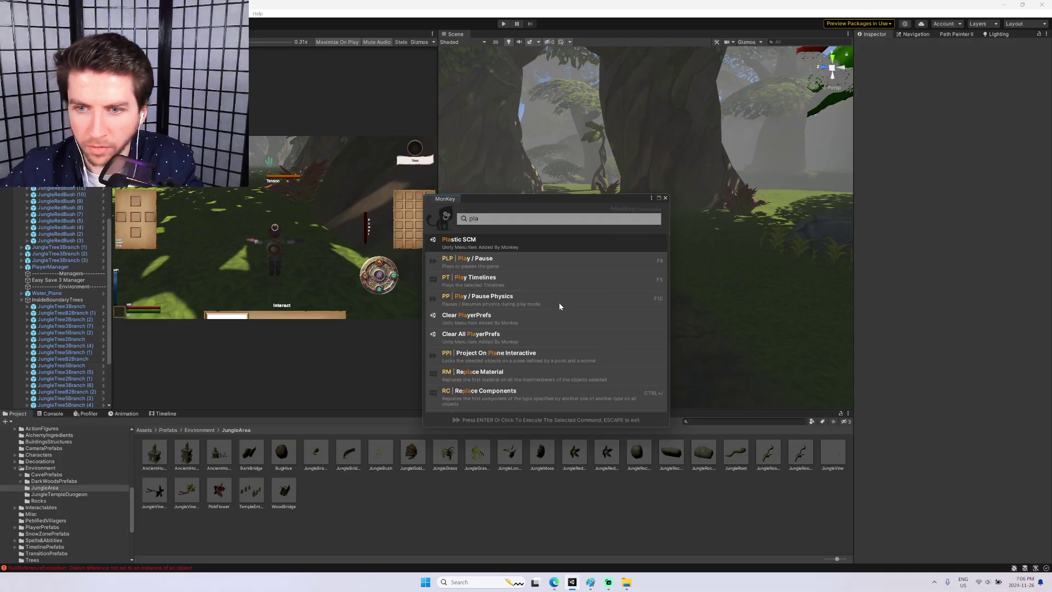
Search the commands for "insta" and start New Instances Under Mouse.
type("insta")
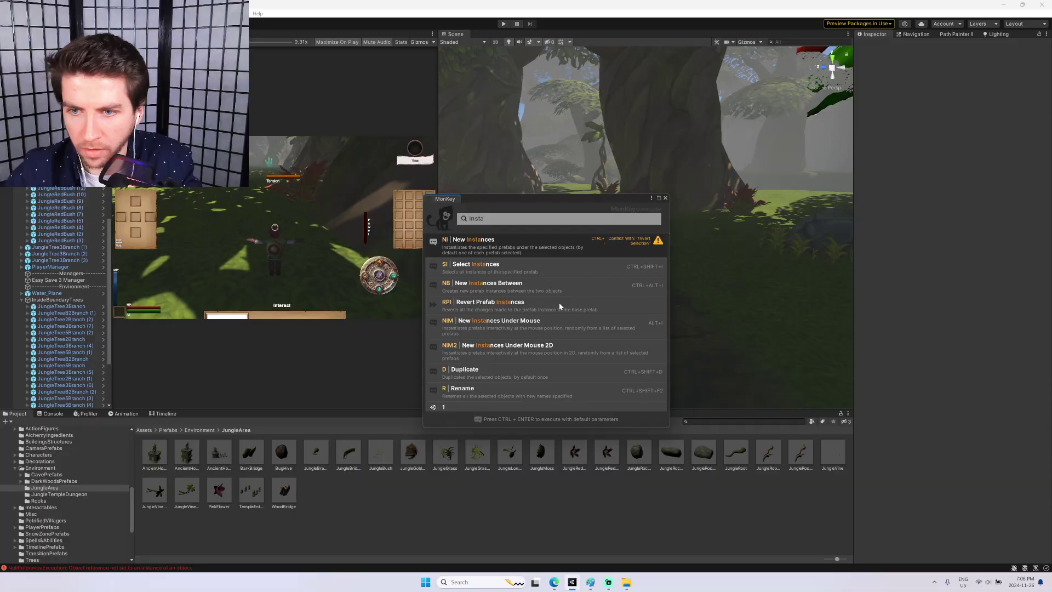
key("Down")
key("Down")
key("Down")
key("Down")
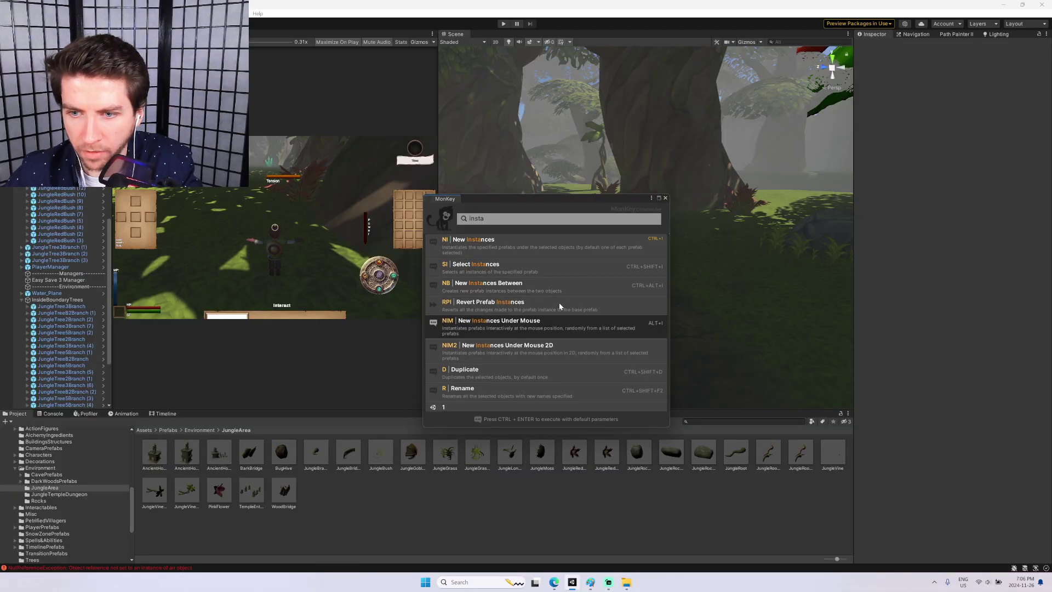
key("Return")
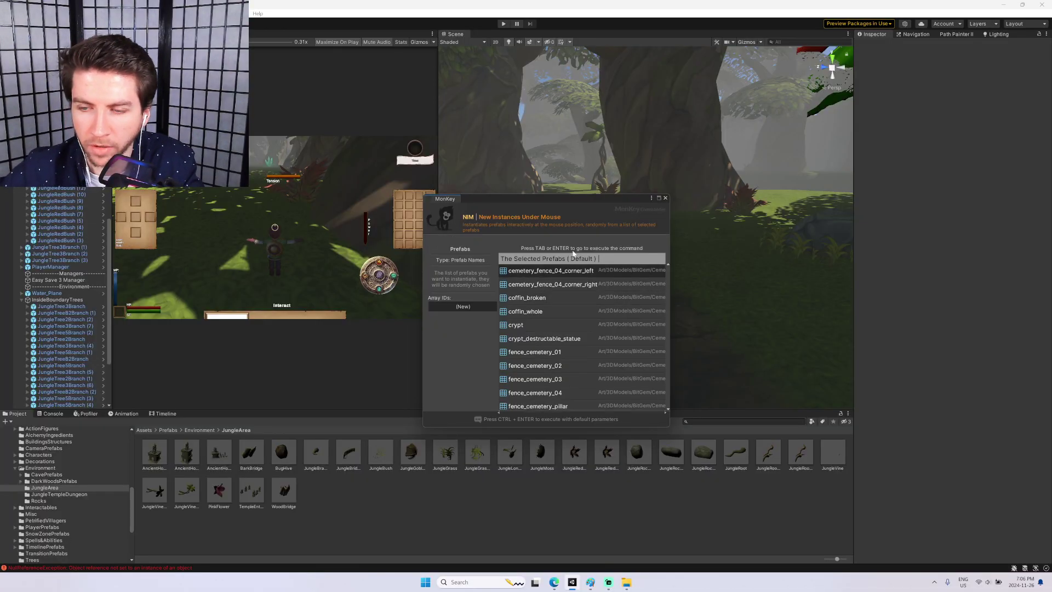
Choose the JungleGrass prefab as the object to instantiate and run the command.
type("jun")
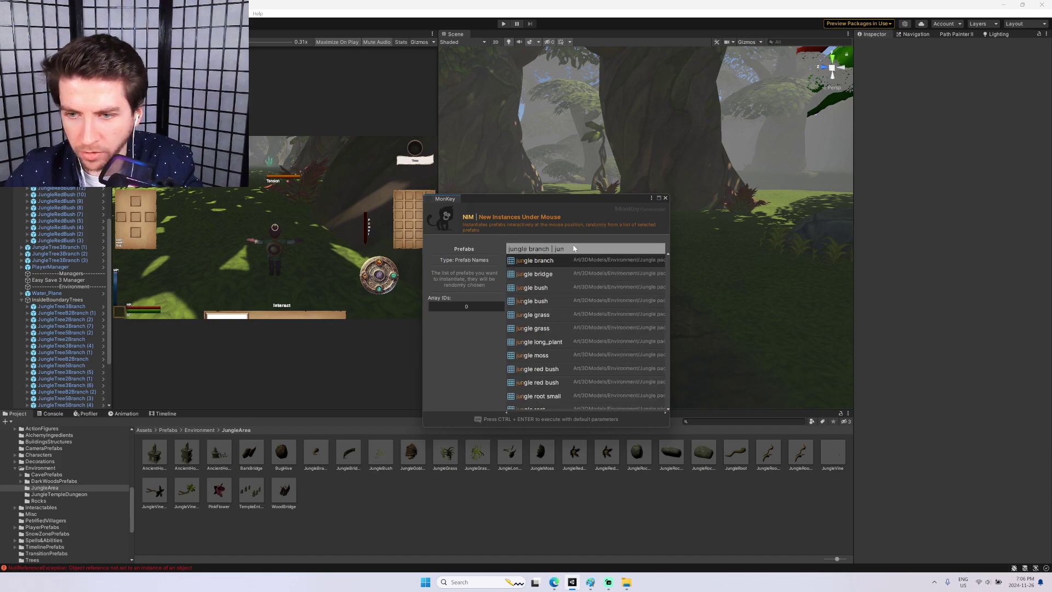
type("gle graass")
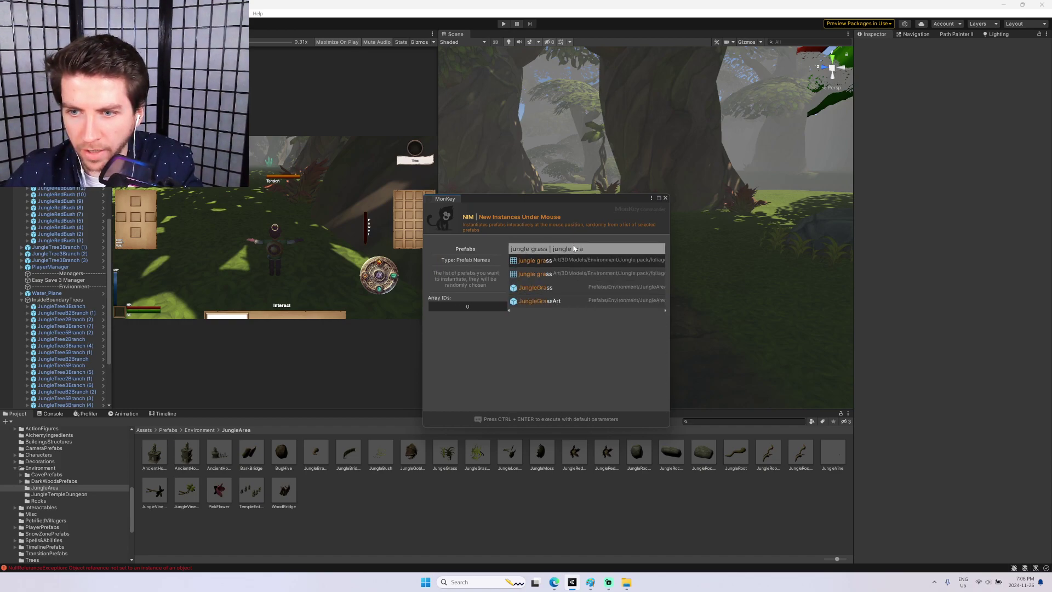
key("BackSpace")
type("ss")
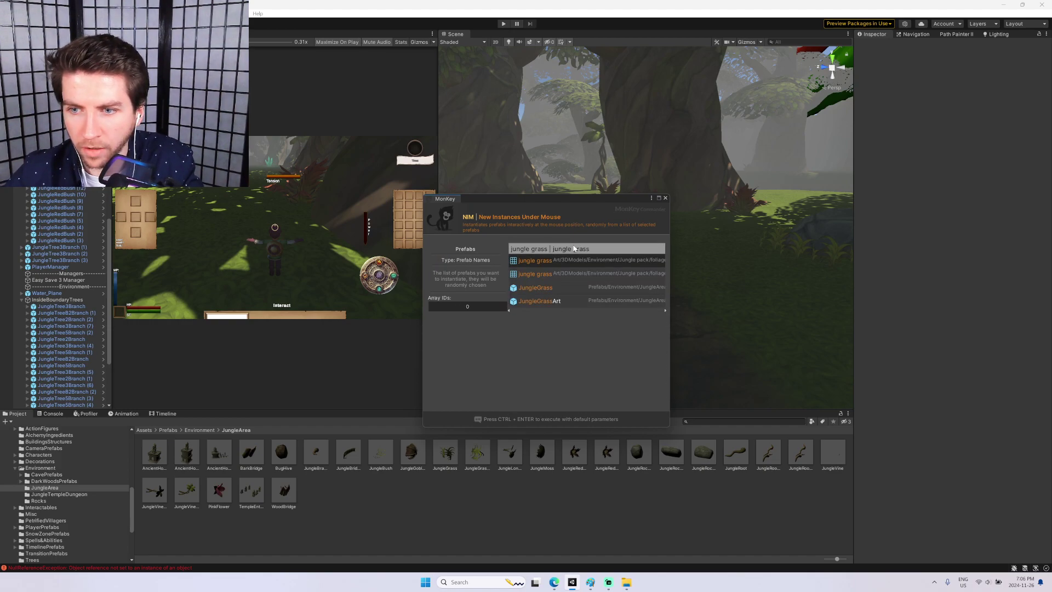
left_click(573, 283)
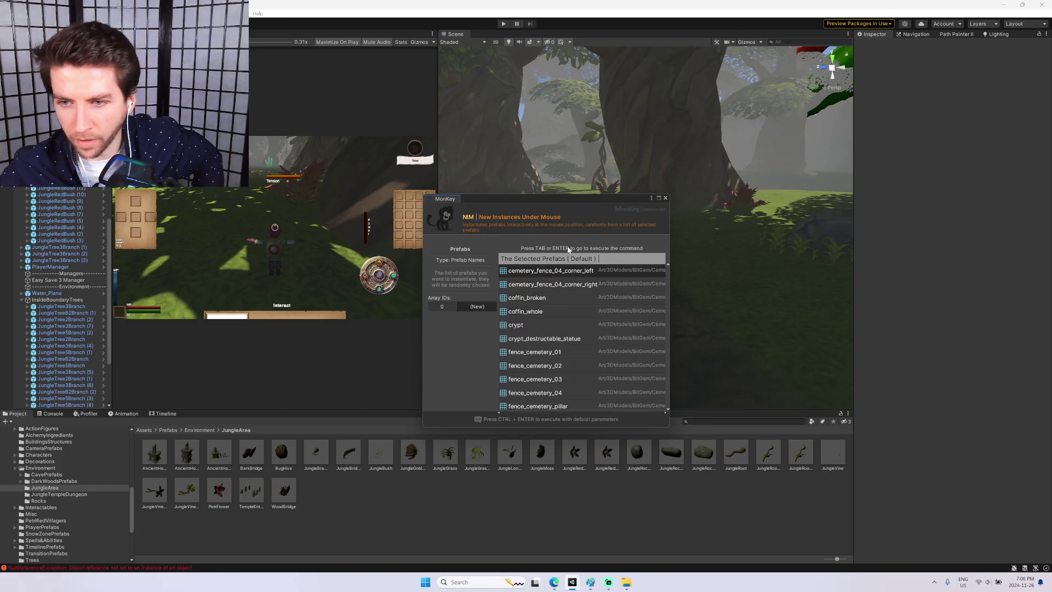
key("Return")
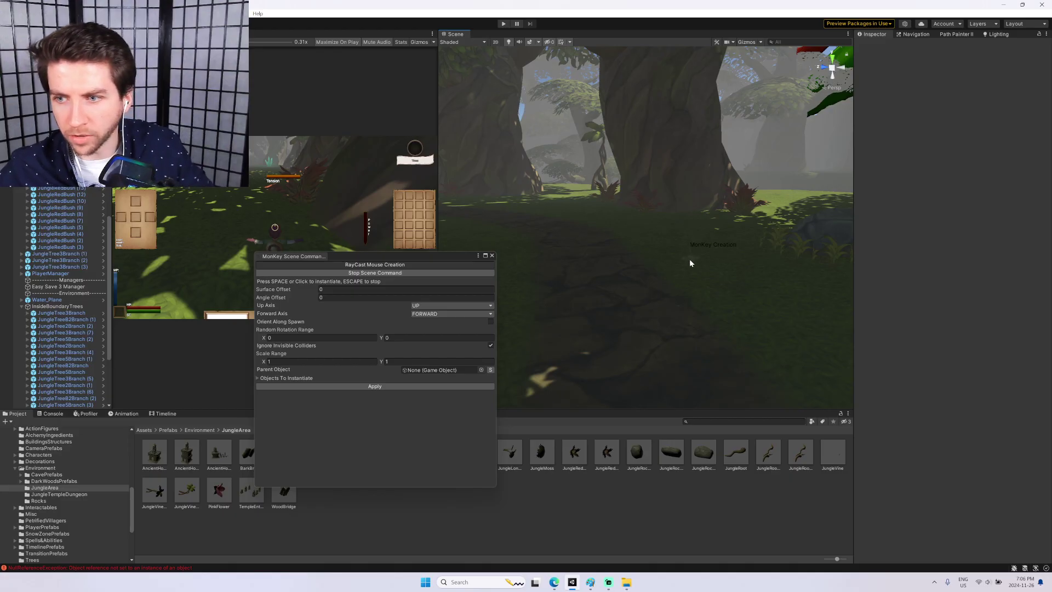
Test the placement of JungleGrass on the ground and set the random rotation range's Y value to 360.
left_click(692, 257)
left_click(728, 289)
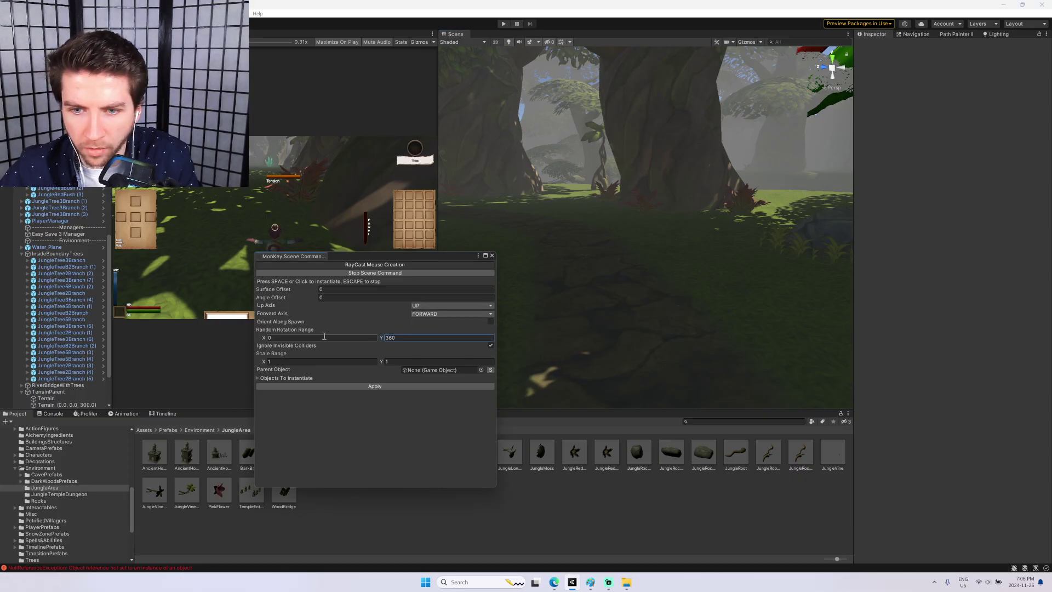
Try placing randomly rotated JungleGrass clumps beside the path, and undo these test placements.
left_click(710, 284)
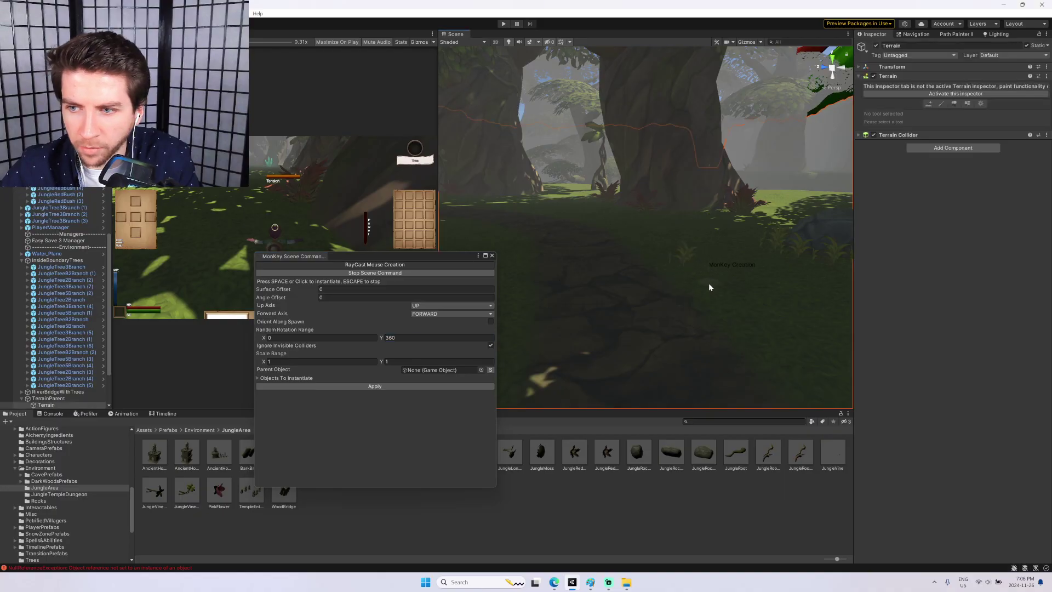
left_click(684, 259)
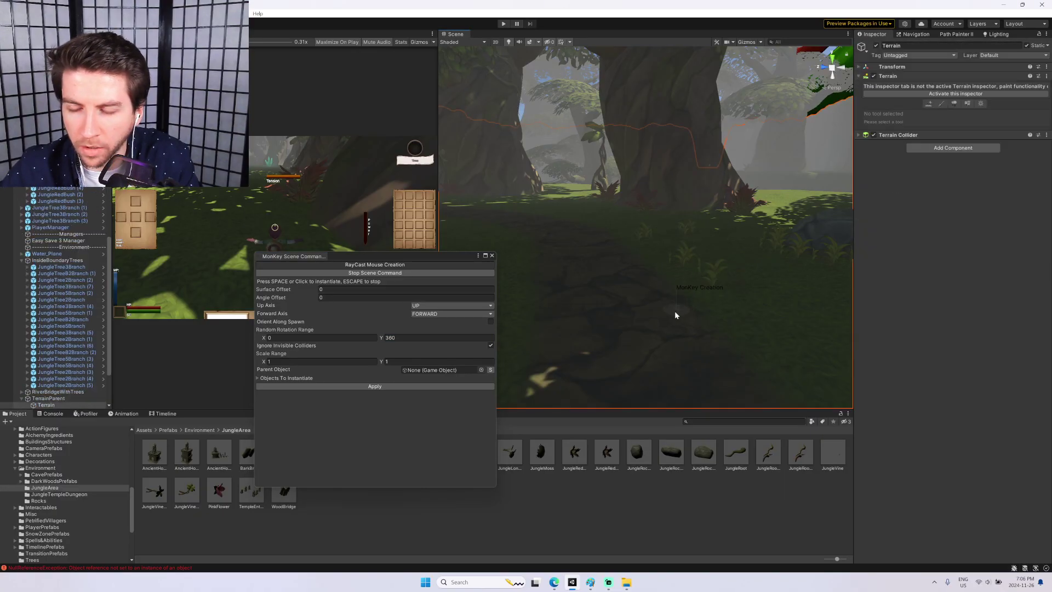
left_click(650, 330)
key("ctrl+z")
key("ctrl+z")
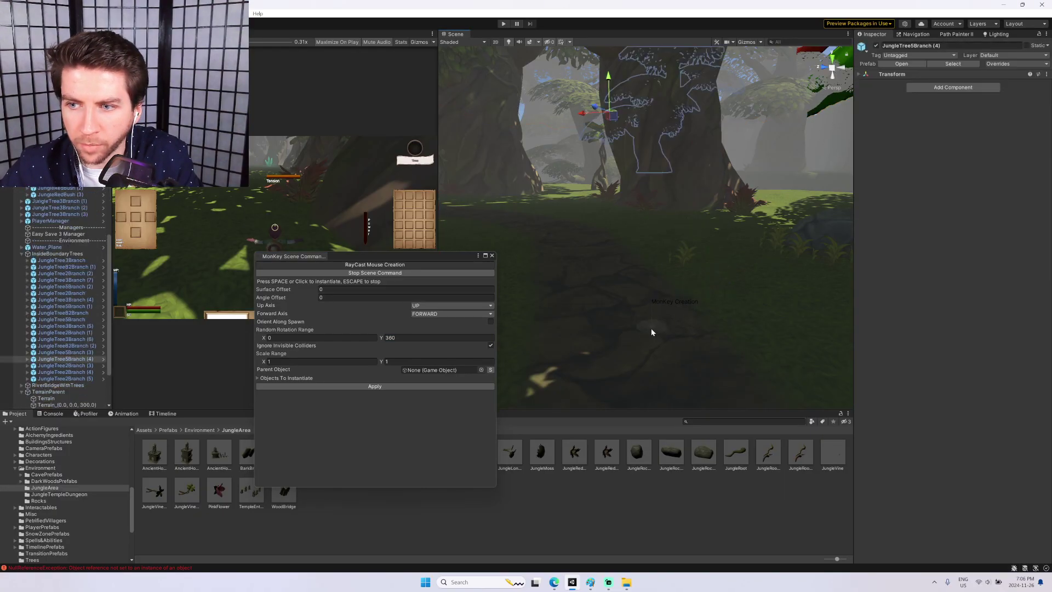
Set the instances' scale range to 0.8 for X and 1.2 for Y.
right_click_drag(660, 262, 580, 250)
key("w")
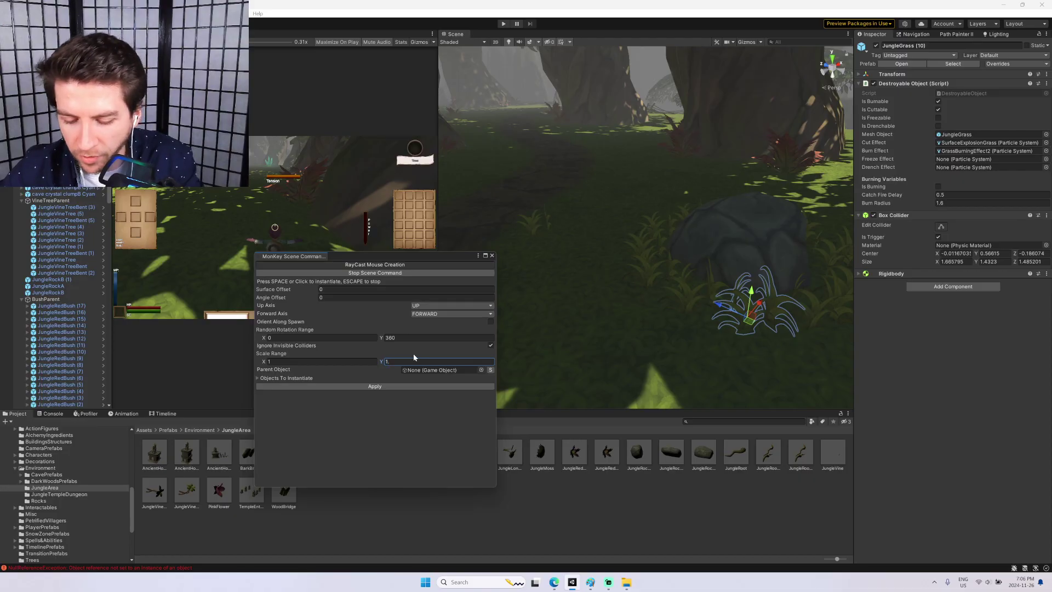
type("2")
left_click(332, 361)
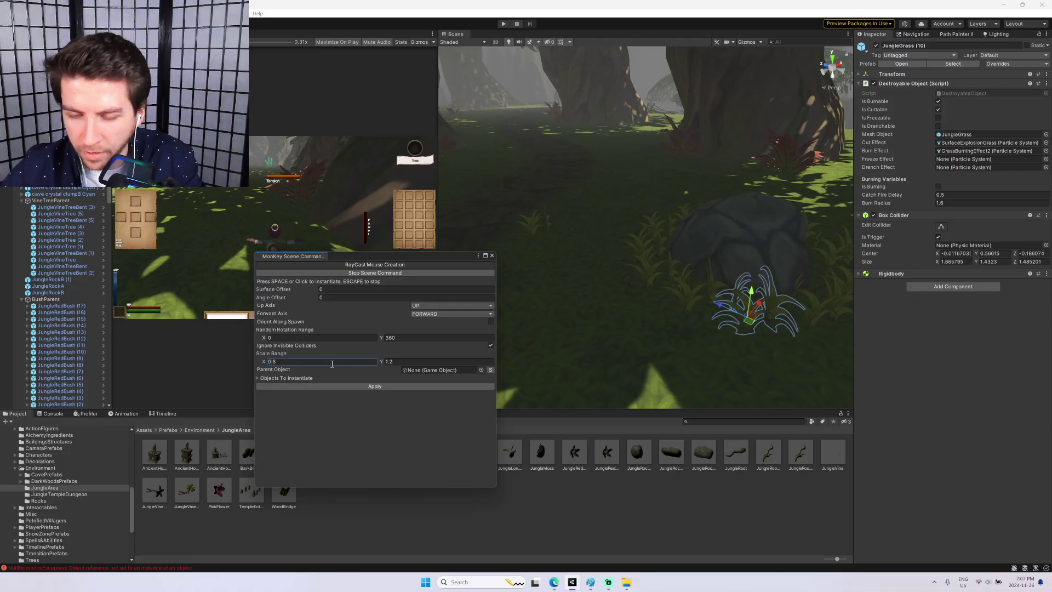
Place a dense cluster of randomly rotated and scaled JungleGrass clumps on the open forest ground.
right_click_drag(559, 240, 888, 227)
left_click(631, 289)
right_click_drag(721, 270, 630, 265)
left_click(649, 303)
left_click(676, 295)
left_click(668, 287)
left_click(629, 265)
left_click(661, 258)
left_click(611, 274)
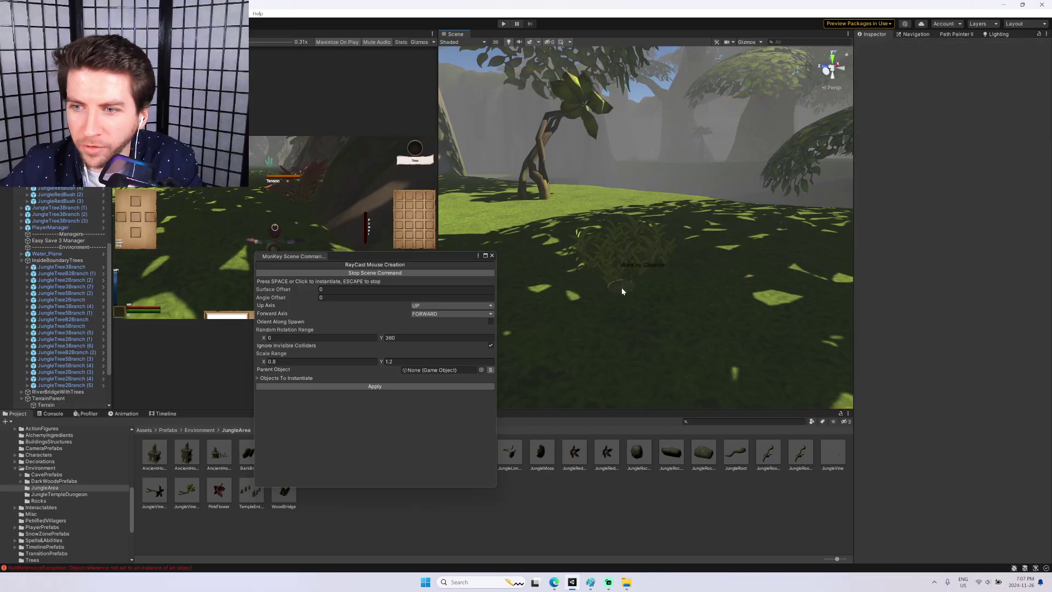
Add more JungleGrass clumps on the shaded ground near the large trees and close the scene command window.
left_click(683, 262)
right_click_drag(683, 261, 620, 255)
left_click(634, 266)
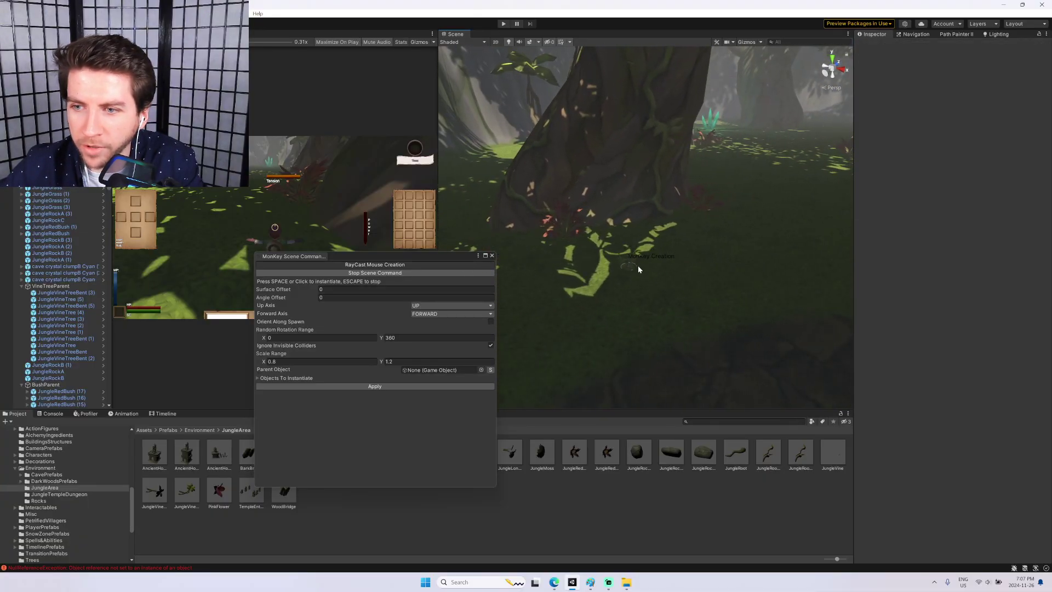
left_click(668, 272)
right_click_drag(667, 272, 628, 224)
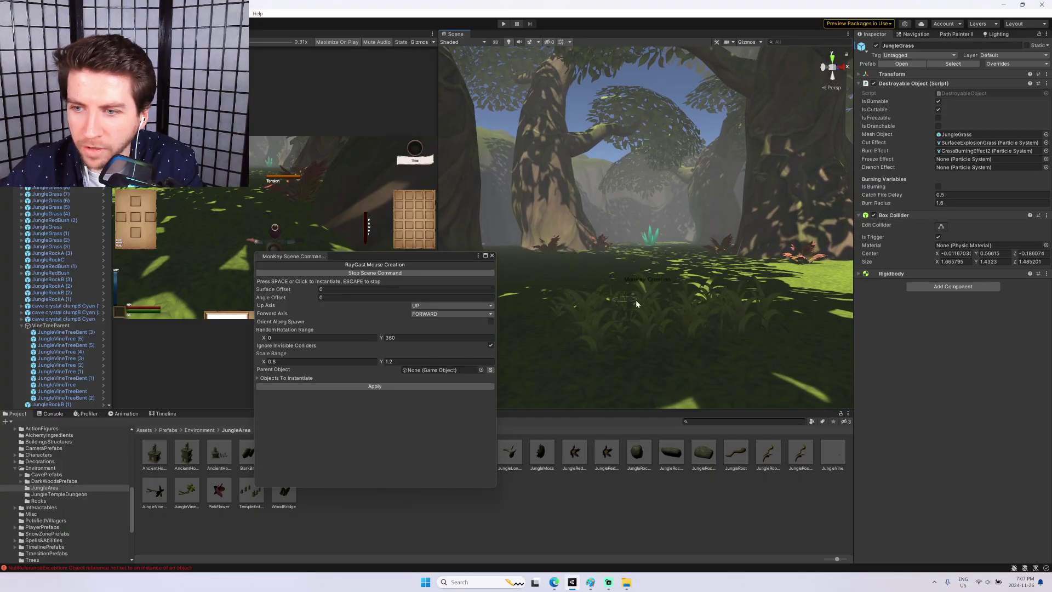
left_click(492, 255)
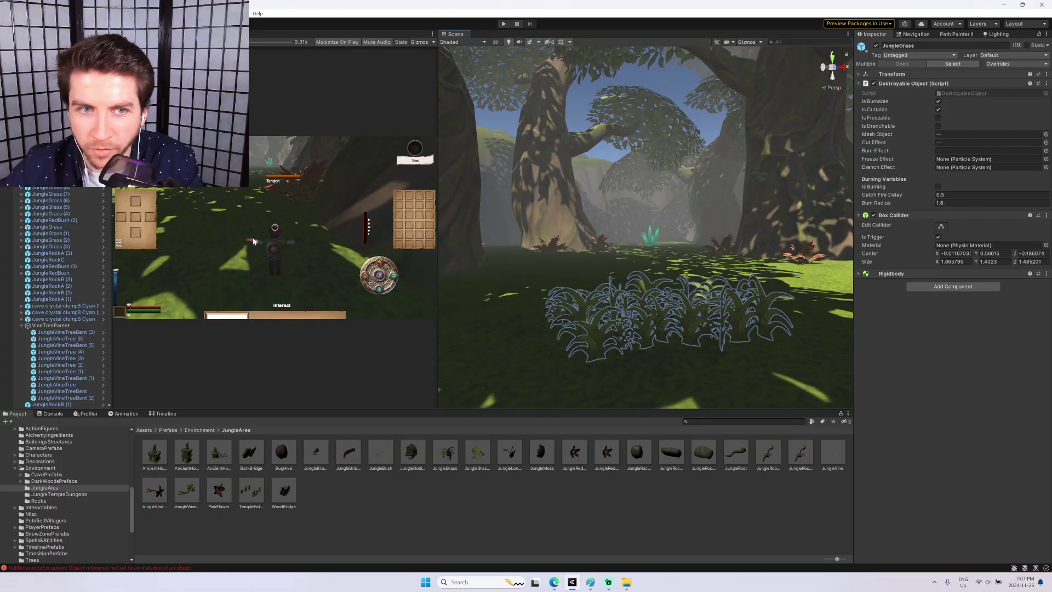
Select the JungleGrass clumps in the dense cluster on the open forest ground and delete them together.
right_click_drag(575, 261, 627, 234)
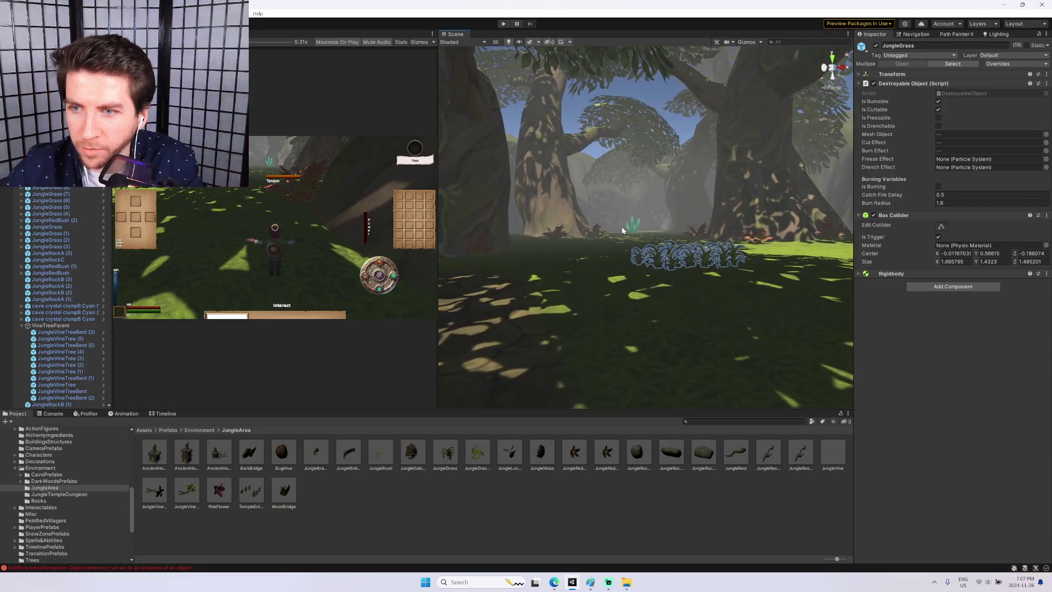
left_click(577, 112)
right_click_drag(577, 111, 569, 133)
right_click_drag(726, 200, 668, 264)
left_click(677, 251)
left_click(632, 252)
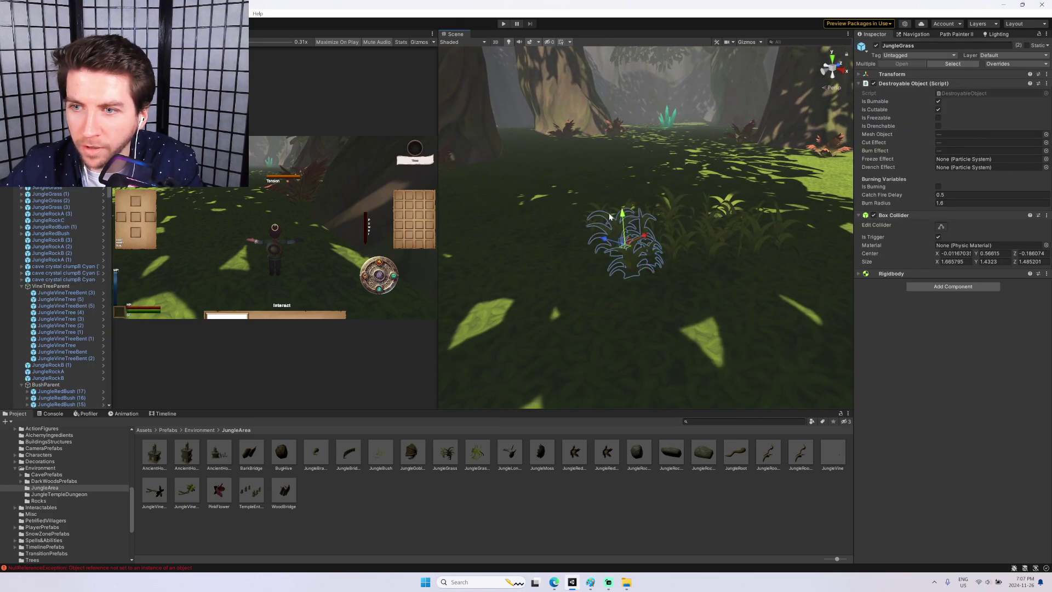
left_click(631, 211)
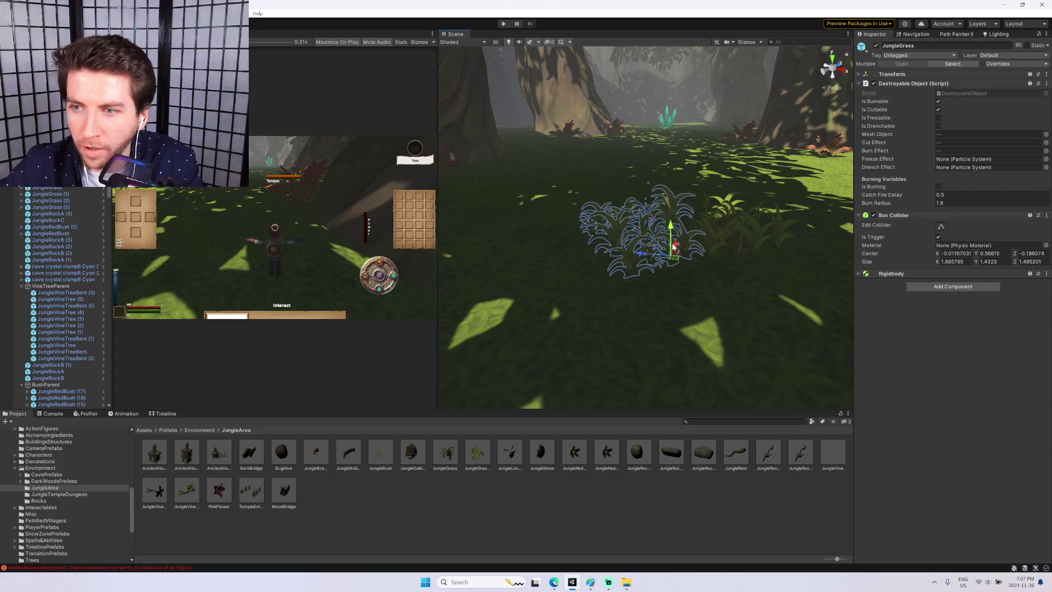
left_click(727, 219, "shift")
left_click(726, 214, "shift")
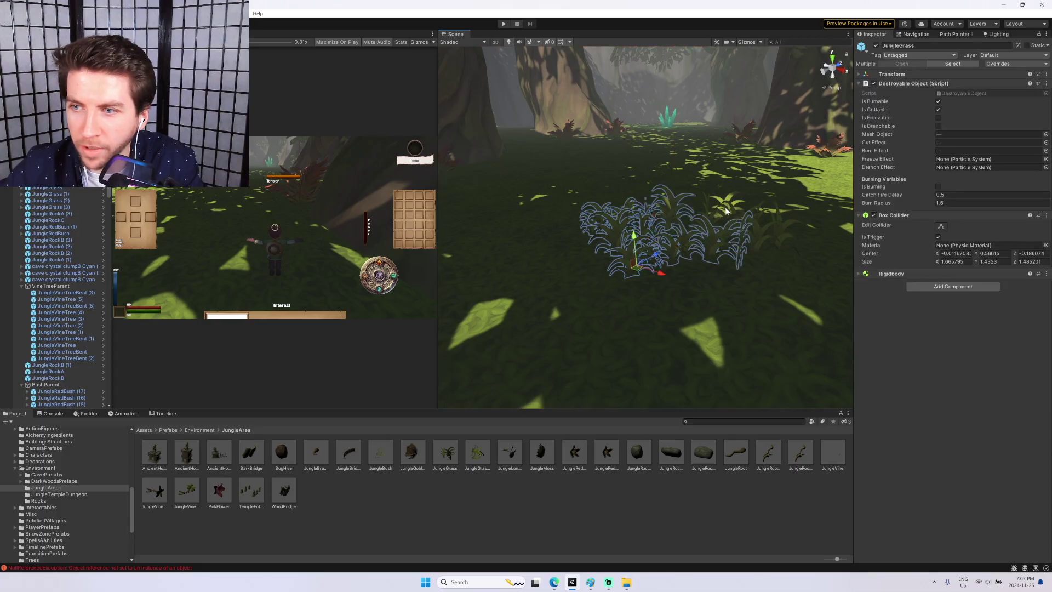
left_click(759, 221, "shift")
left_click(761, 225, "shift")
left_click(767, 236, "shift")
left_click(758, 239, "shift")
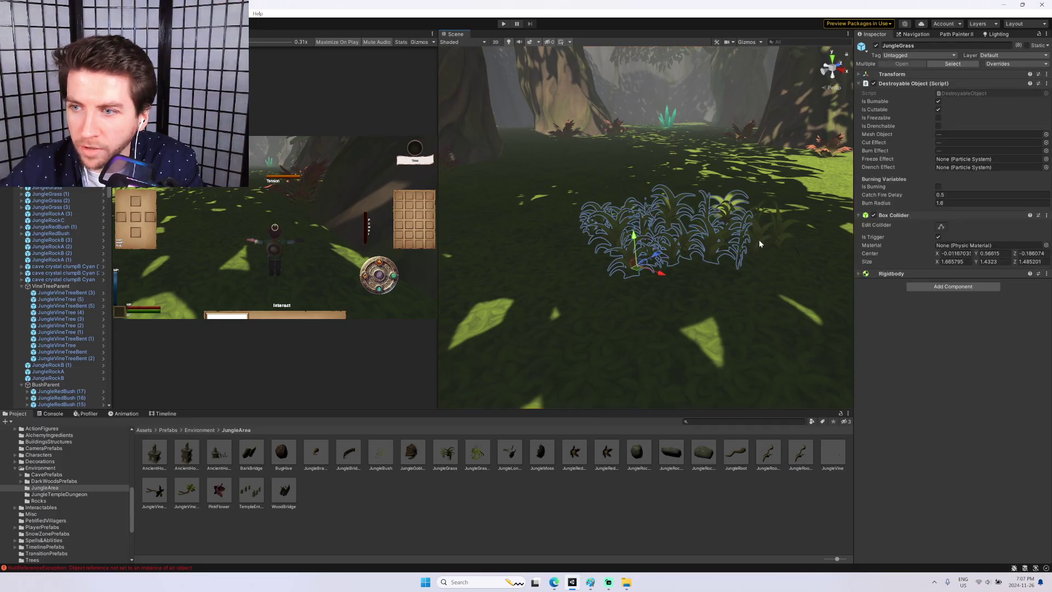
left_click(780, 235, "shift")
left_click(760, 230, "shift")
left_click(757, 227, "shift")
key("d")
right_click_drag(757, 227, 668, 233)
left_click(494, 263)
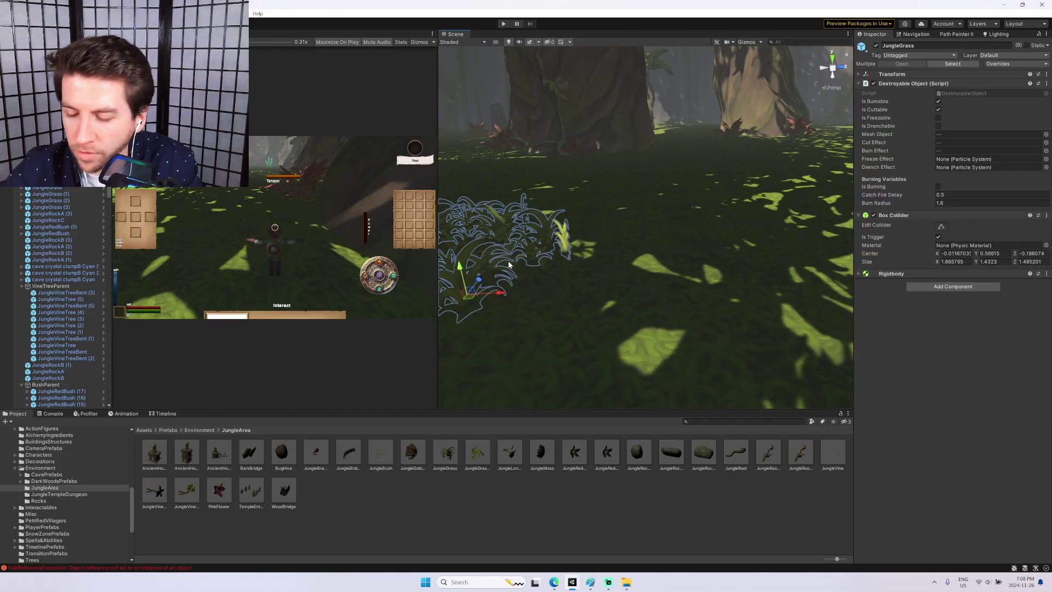
key("Delete")
Delete the neighbouring JungleGrass clumps left where the cluster stood.
right_click_drag(508, 262, 478, 246)
left_click(522, 240)
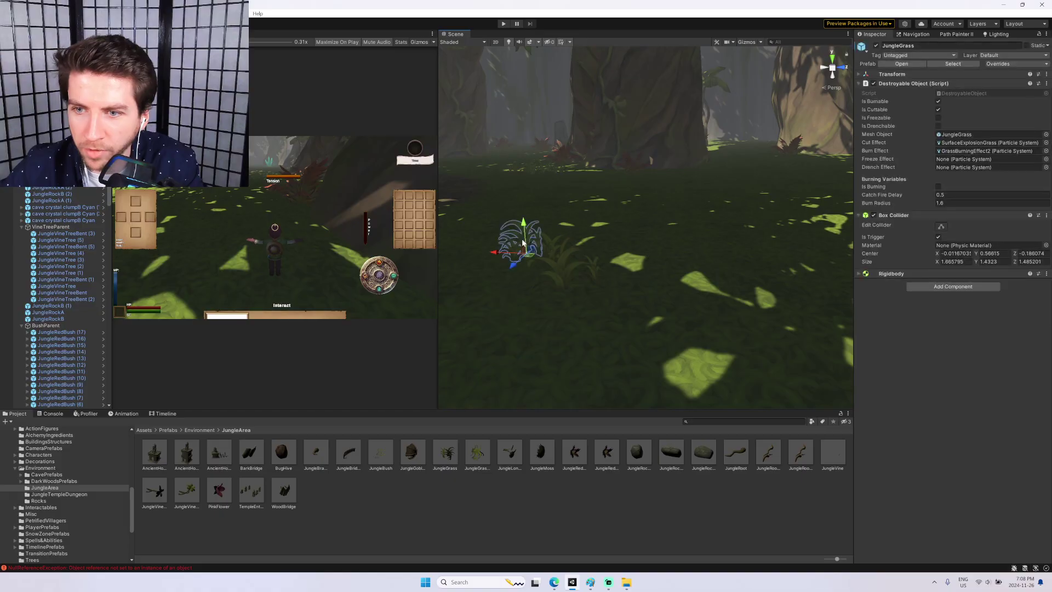
left_click(555, 251, "shift")
left_click(556, 249, "shift")
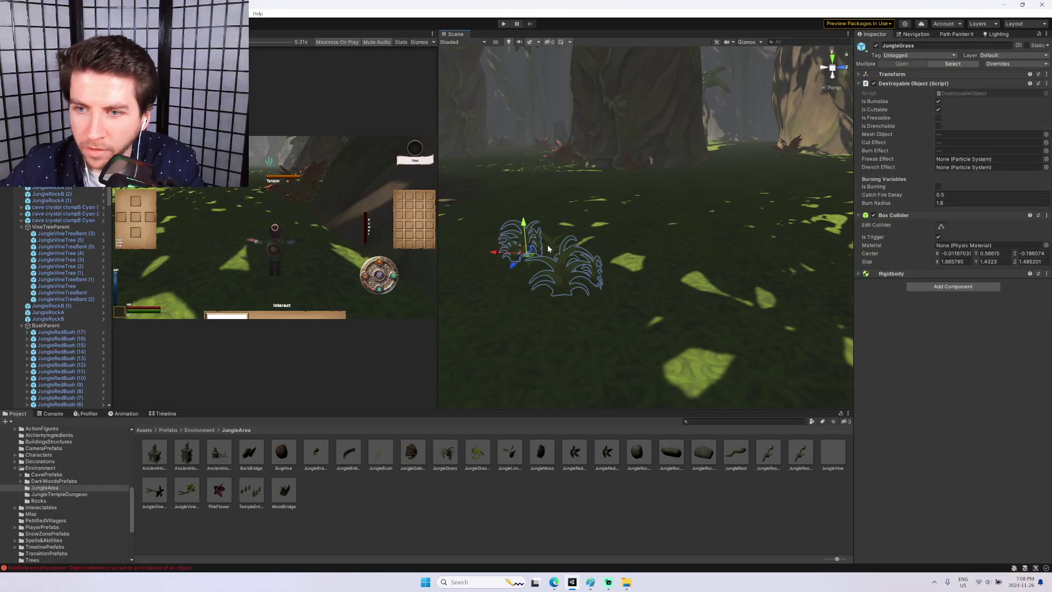
key("Delete")
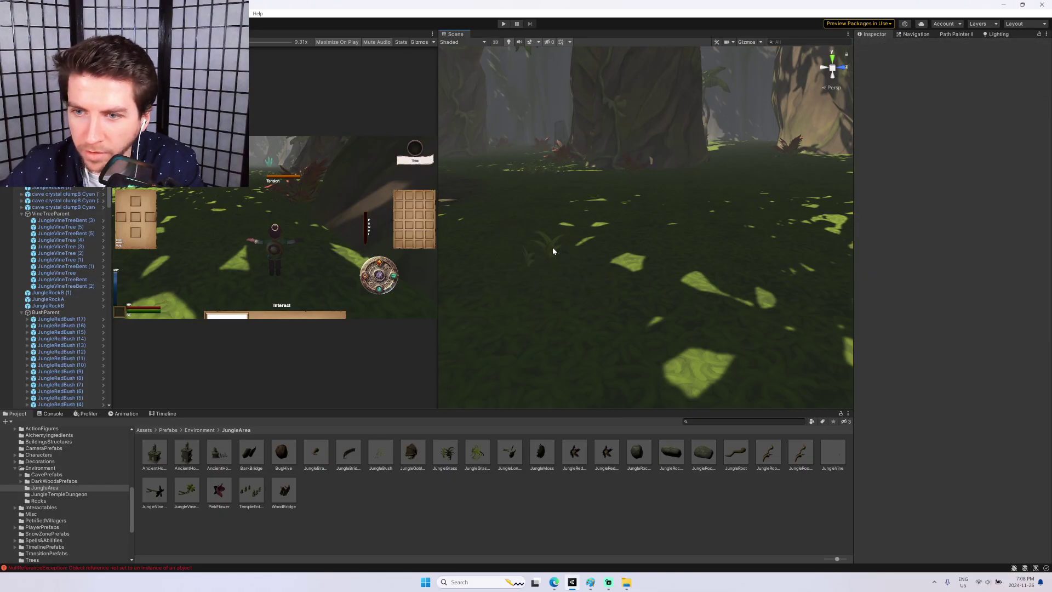
Dismiss the prefab restructuring prompt and delete the last leftover JungleGrass as a whole prefab instance.
key("ctrl+z")
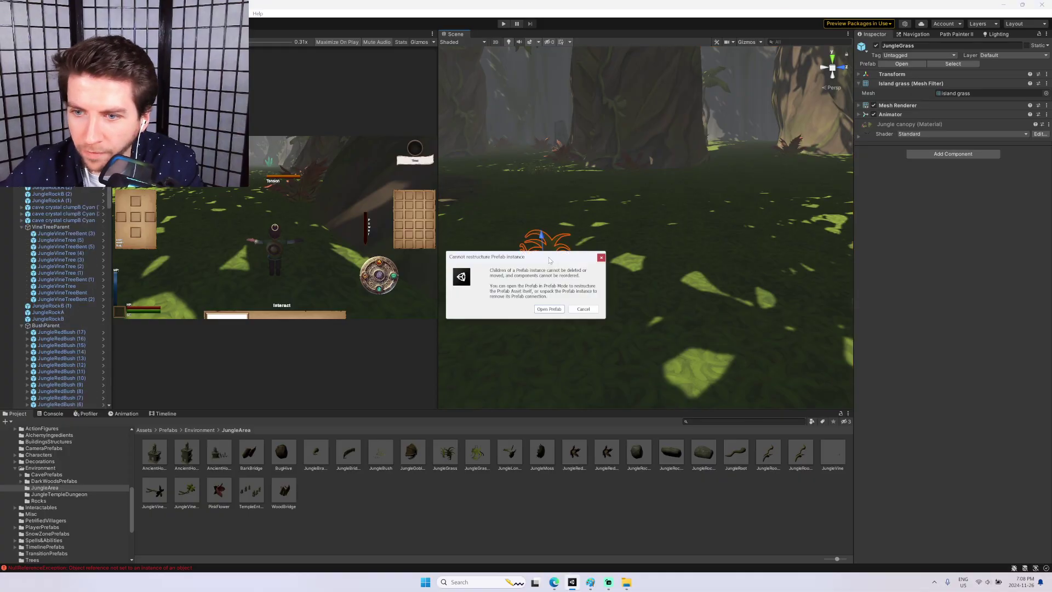
left_click(582, 309)
scroll(60, 295, "up", 5)
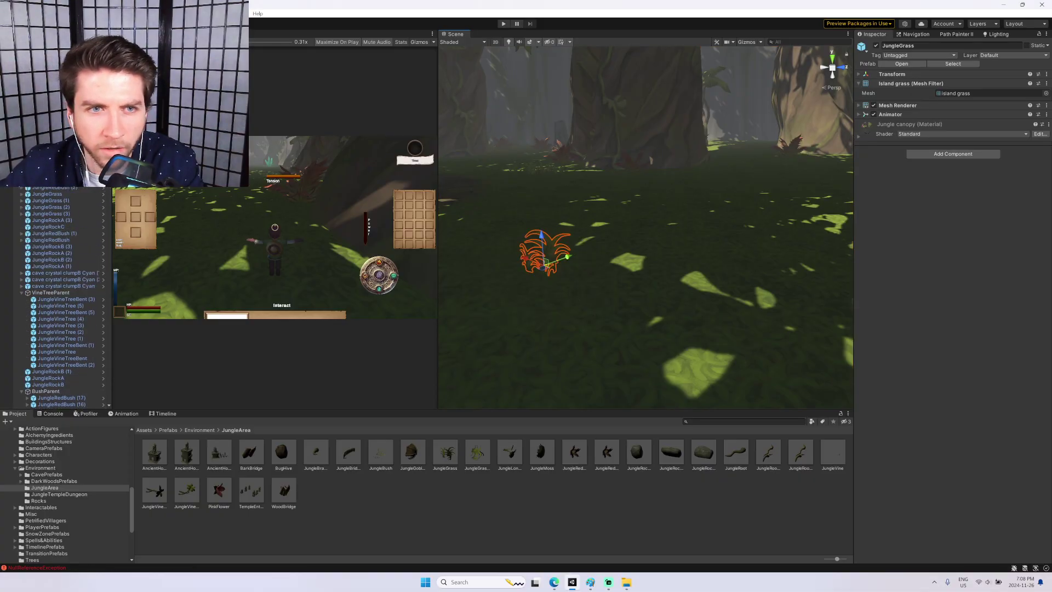
left_click(49, 168)
key("Delete")
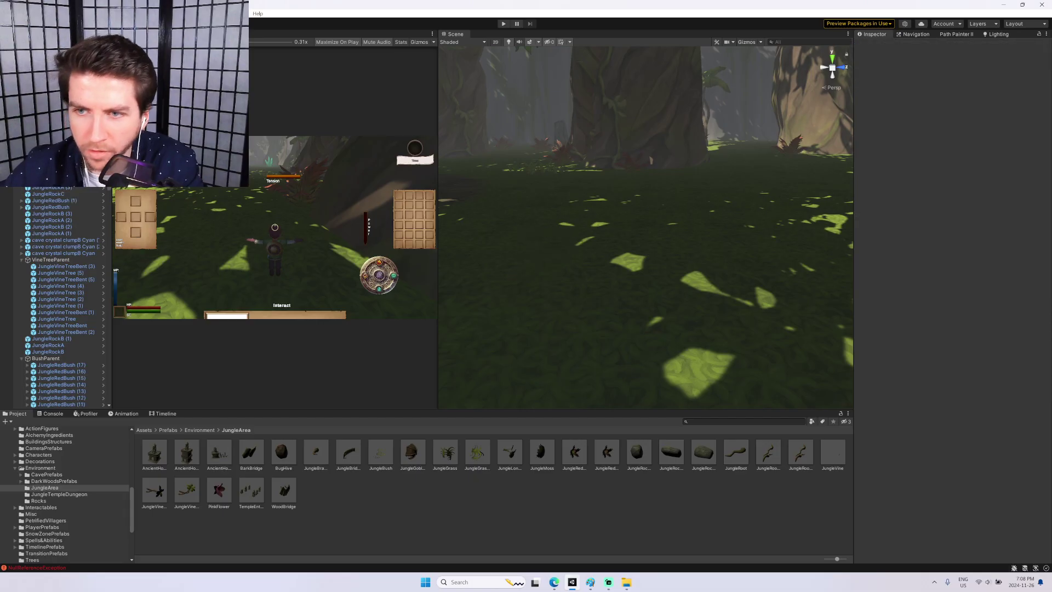
Select the JungleGrass clumps on the shaded ground by the large trees as a group and delete them.
right_click_drag(685, 200, 567, 234)
key("w")
left_click_drag(546, 232, 744, 335)
left_click_drag(516, 246, 756, 331)
left_click(766, 346)
left_click_drag(565, 238, 768, 308)
key("Delete")
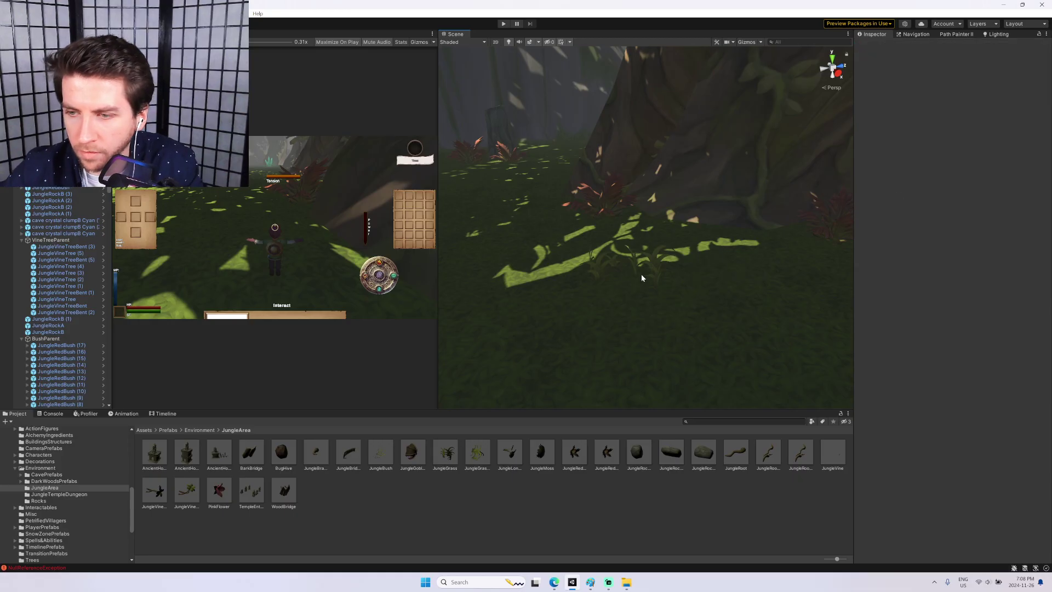
Delete the individual JungleGrass clumps remaining near the tree roots and beside the rock.
left_click(645, 268)
key("Delete")
left_click(601, 267)
key("Delete")
right_click_drag(599, 266, 558, 235)
left_click(715, 274)
key("Delete")
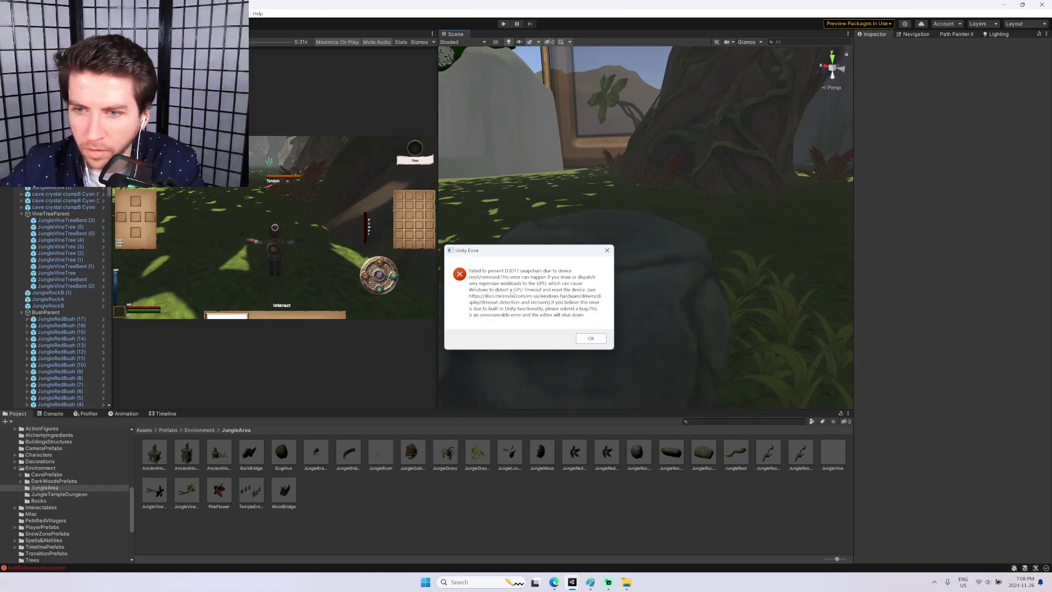
Close the Unity error message and reopen the LegendOfAlchemists project from Unity Hub.
left_click(589, 338)
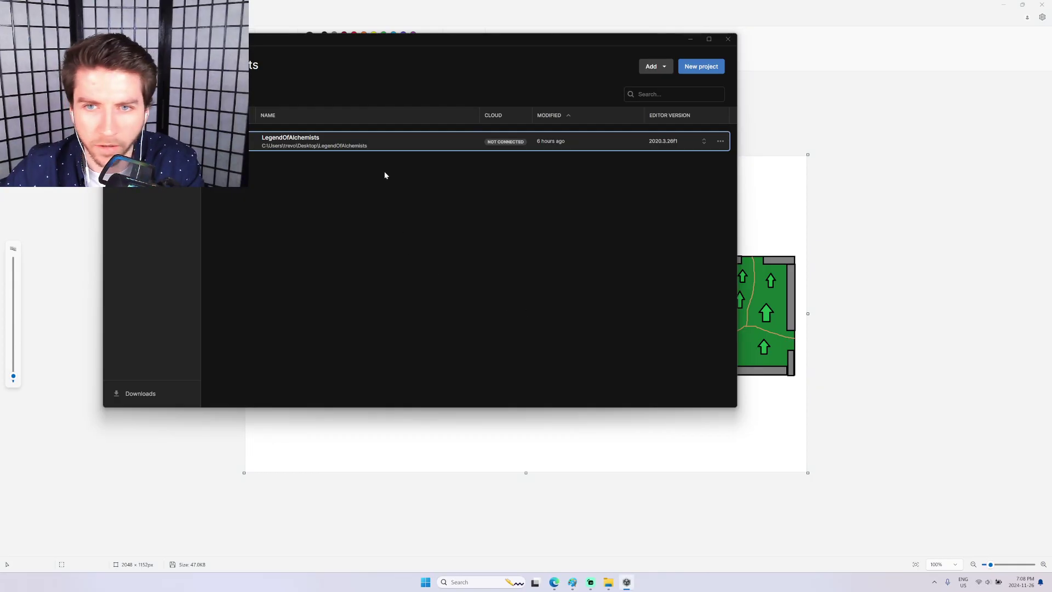
left_click(399, 151)
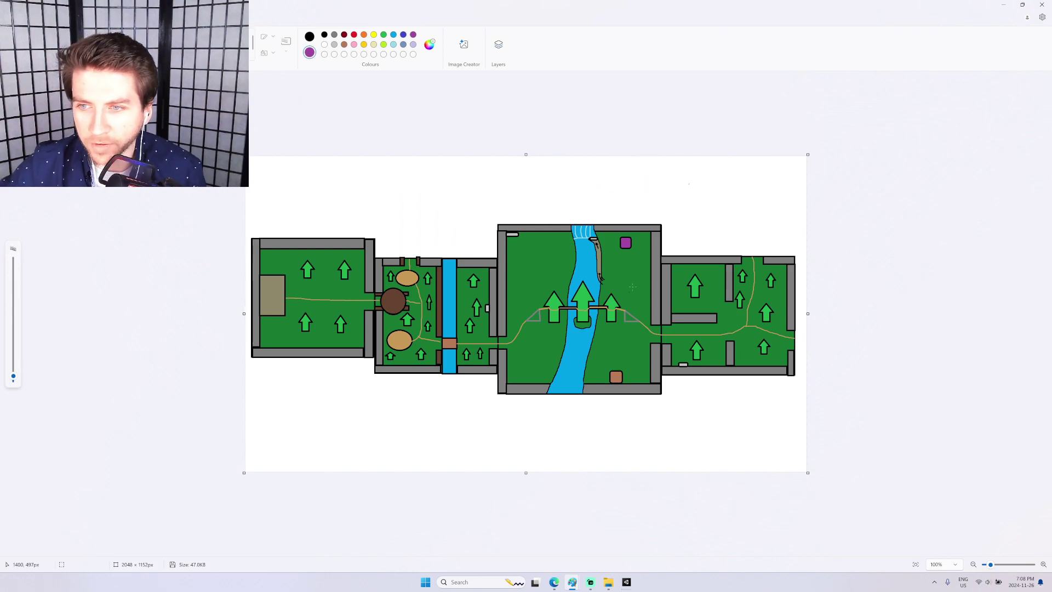
On the level map in Paint, mark the central river area and routes between the areas with freehand black strokes.
mouse_move(524, 251)
left_mouse_down()
mouse_move(528, 387)
mouse_move(645, 251)
left_mouse_up()
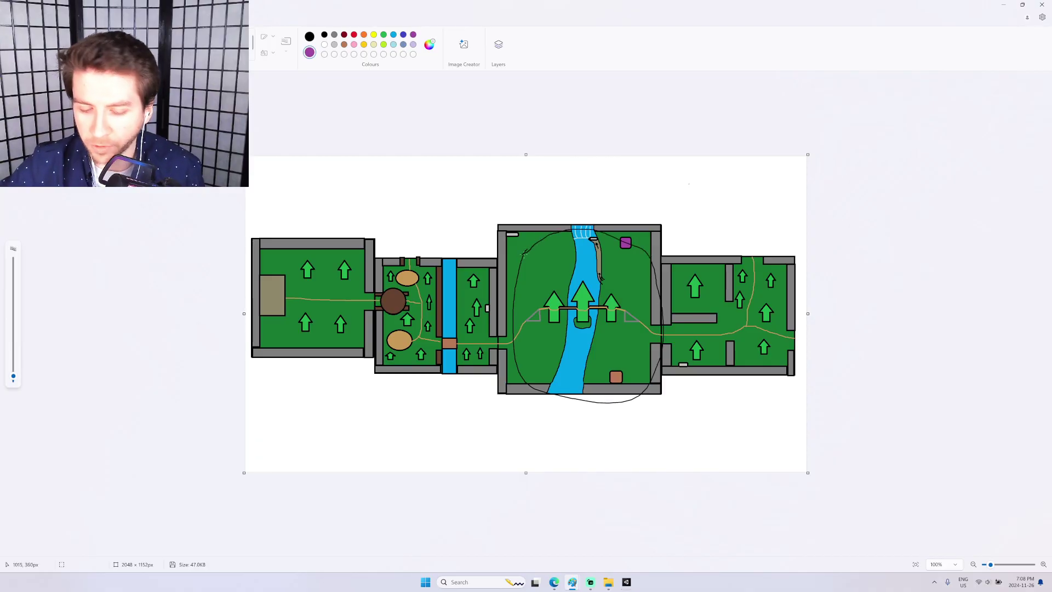
key("ctrl+z")
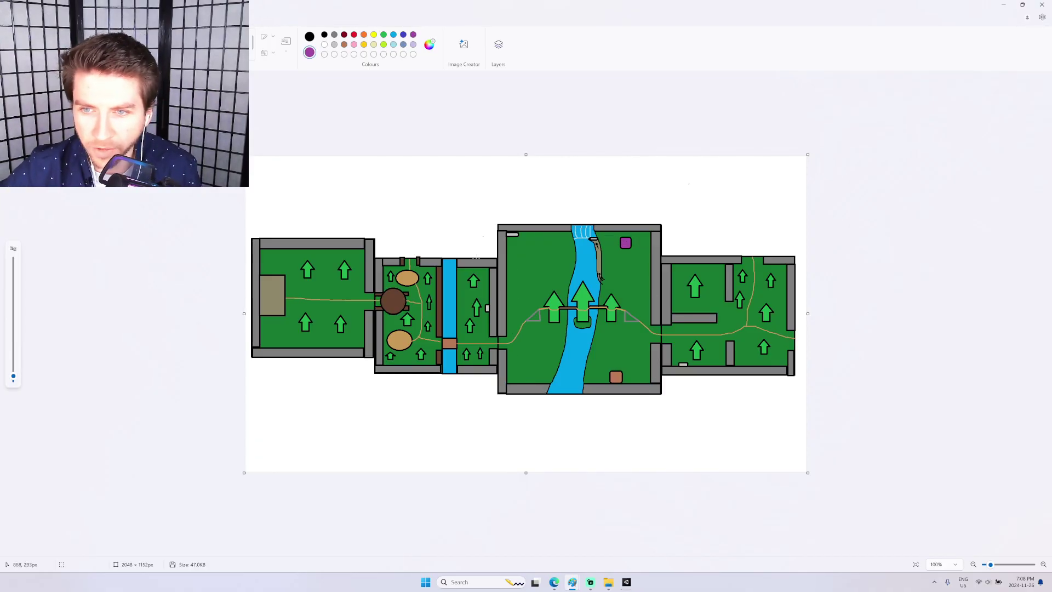
mouse_move(476, 259)
left_mouse_down()
mouse_move(543, 180)
mouse_move(690, 236)
left_mouse_up()
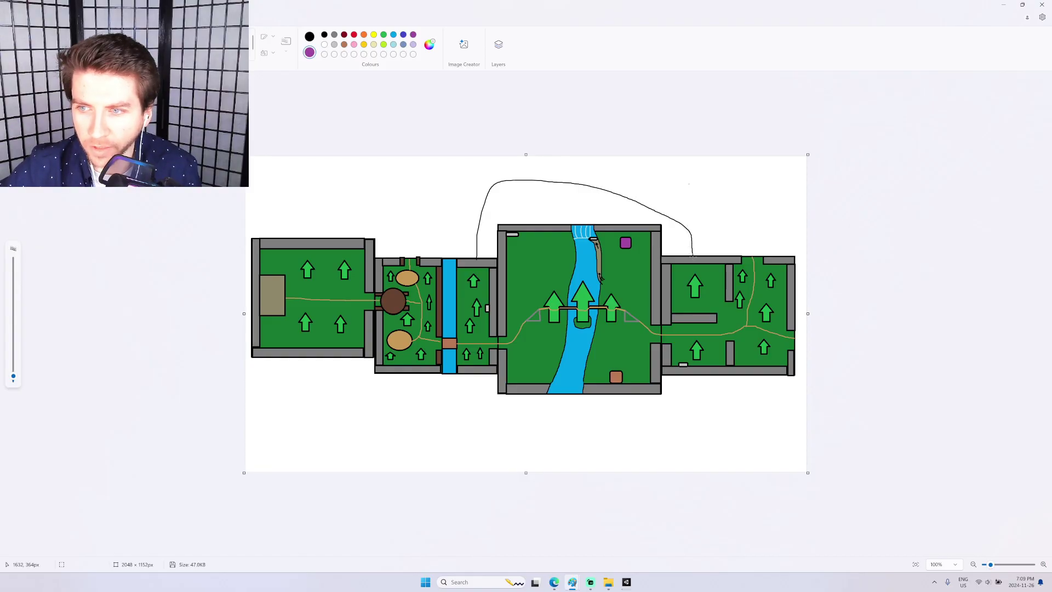
left_click_drag(702, 307, 696, 330)
left_click_drag(471, 287, 417, 338)
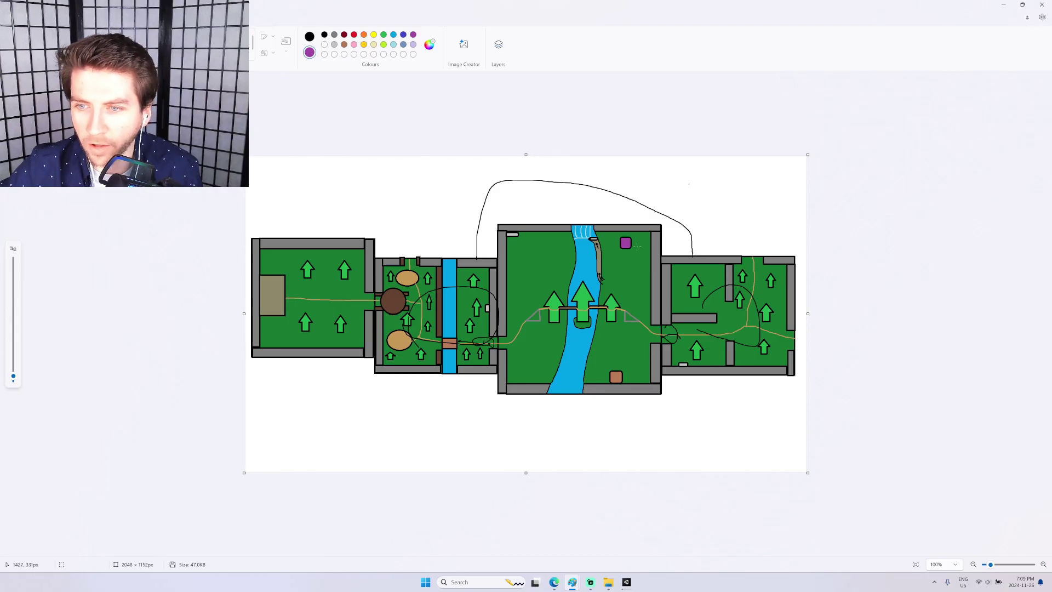
mouse_move(643, 341)
left_mouse_down()
mouse_move(638, 276)
mouse_move(520, 304)
mouse_move(627, 328)
left_mouse_up()
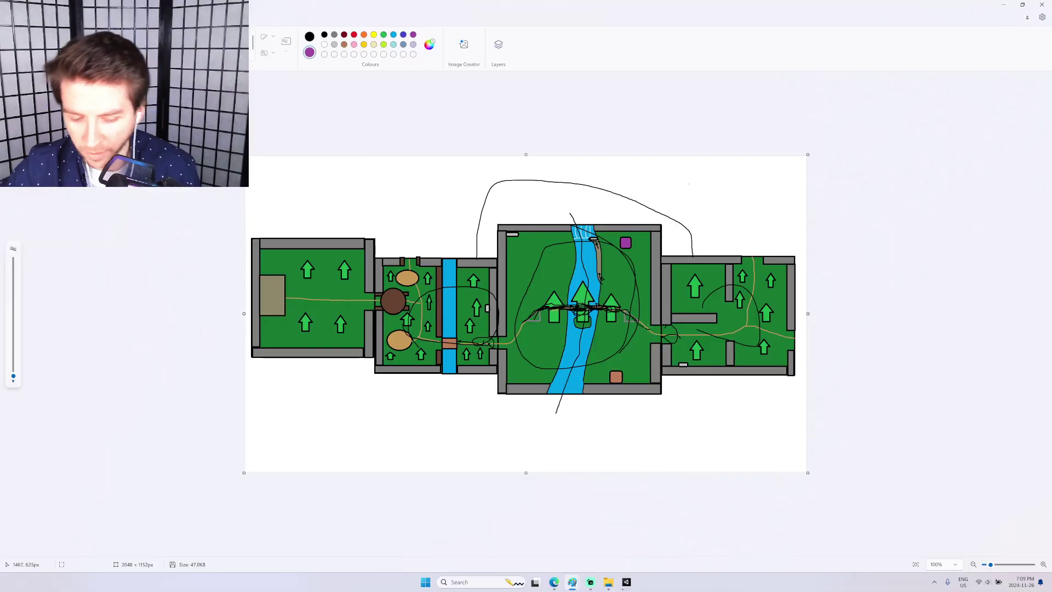
Undo all the freehand marks on the level map.
key("ctrl+z")
key("ctrl+z")
key("ctrl+z")
key("ctrl+z")
key("ctrl+z")
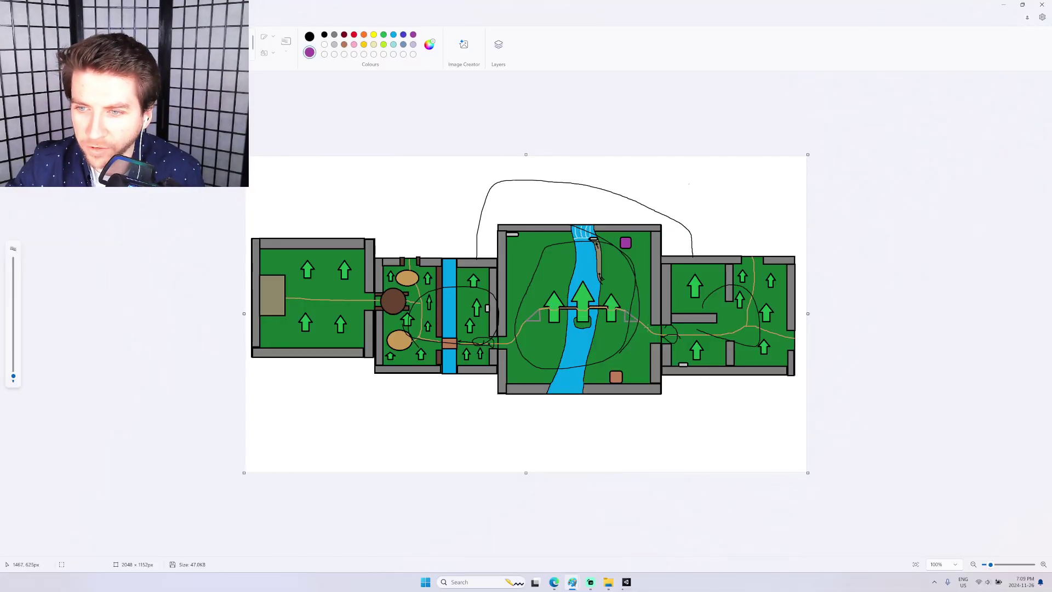
key("ctrl+z")
key("ctrl+z")
key("ctrl+z")
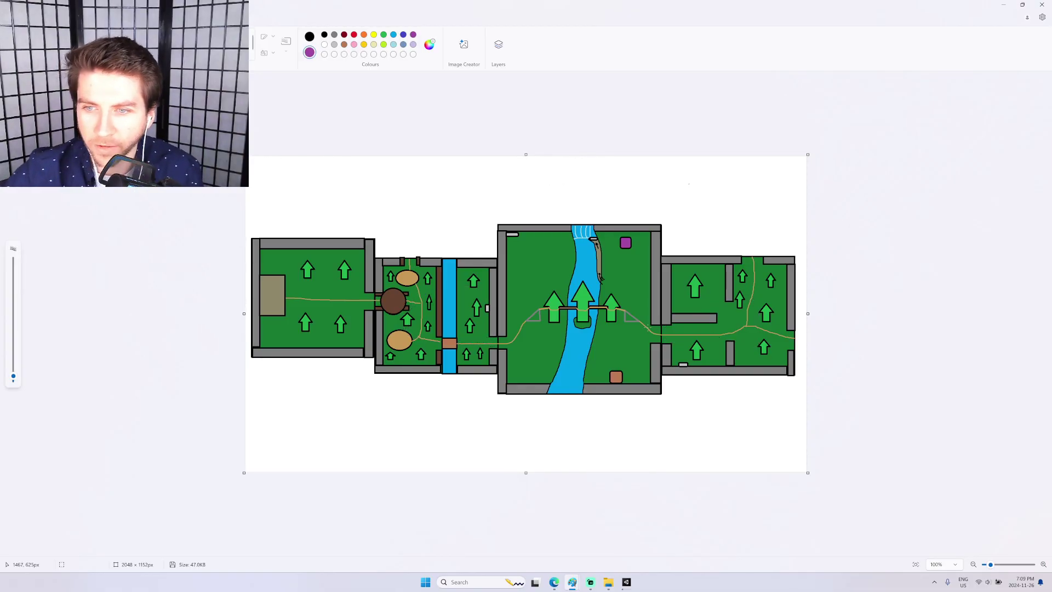
Check the project's loading progress, then draw a freehand line above the level map and undo it.
left_click(627, 583)
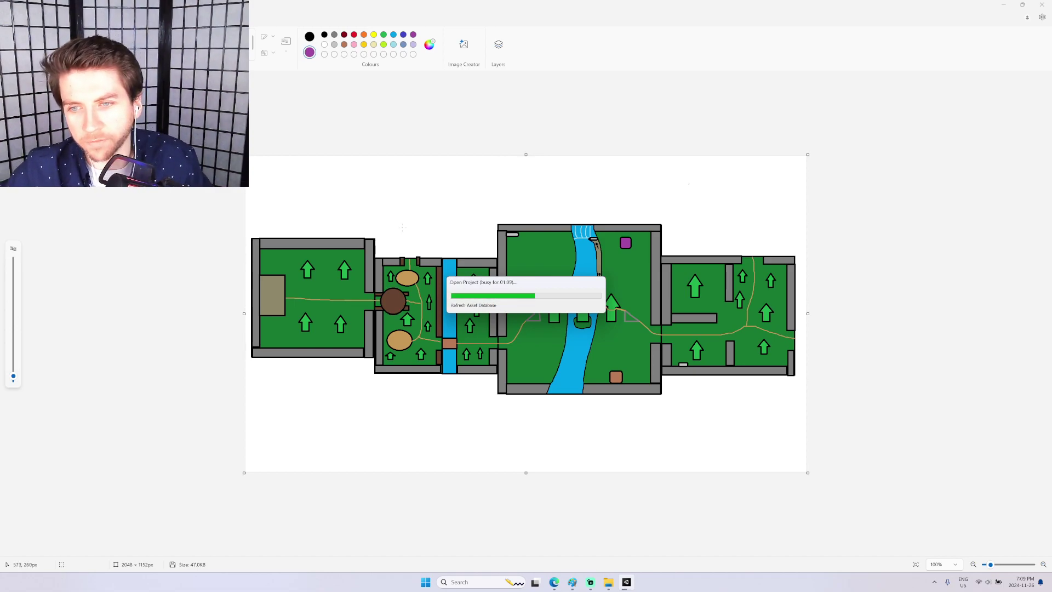
mouse_move(404, 246)
left_mouse_down()
mouse_move(460, 188)
mouse_move(673, 197)
left_mouse_up()
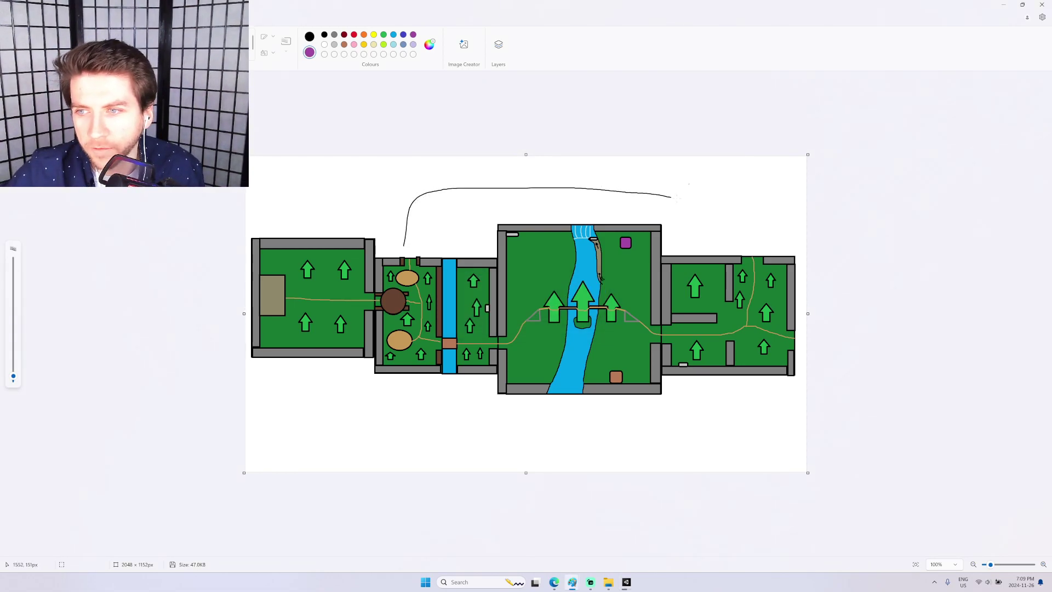
key("ctrl+z")
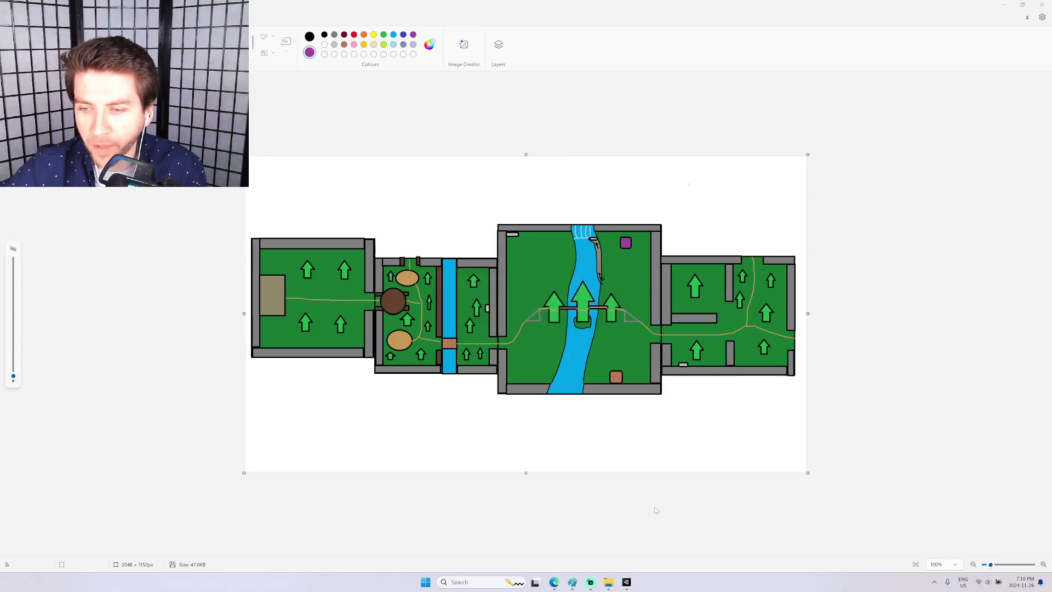
Switch to the Unity editor and place a JungleRockC upright on the forest ground in front of the cliff wall.
left_click(628, 581)
mouse_move(546, 281)
right_mouse_down()
mouse_move(494, 289)
mouse_move(636, 260)
mouse_move(598, 294)
mouse_move(535, 296)
mouse_move(579, 270)
mouse_move(800, 248)
mouse_move(946, 254)
mouse_move(50, 255)
mouse_move(983, 255)
mouse_move(34, 243)
mouse_move(712, 246)
mouse_move(232, 246)
mouse_move(412, 258)
mouse_move(233, 267)
mouse_move(47, 257)
mouse_move(392, 264)
mouse_move(412, 248)
mouse_move(369, 241)
mouse_move(610, 259)
mouse_move(925, 251)
mouse_move(661, 254)
mouse_move(545, 242)
mouse_move(599, 249)
mouse_move(557, 282)
mouse_move(615, 258)
mouse_move(576, 262)
mouse_move(576, 241)
mouse_move(602, 253)
mouse_move(659, 382)
right_mouse_up()
key("w")
left_click_drag(701, 457, 657, 292)
key("r")
key("w")
key("e")
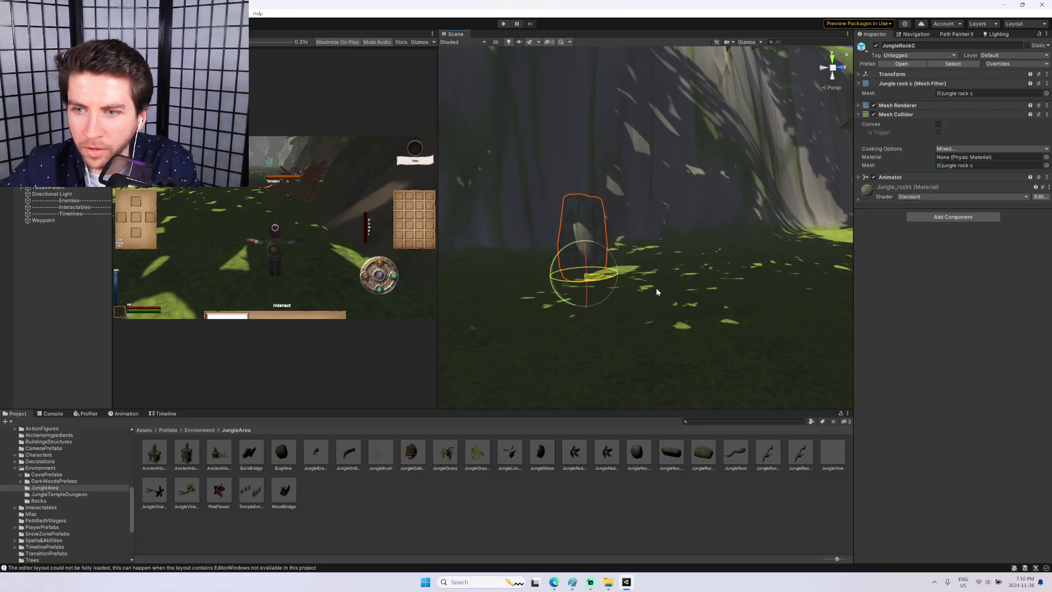
Place two JungleRedBush plants side by side in front of the standing JungleRockC and select both.
left_click_drag(580, 460, 549, 282)
left_click_drag(581, 441, 620, 271)
left_click(542, 275, "ctrl")
key("w")
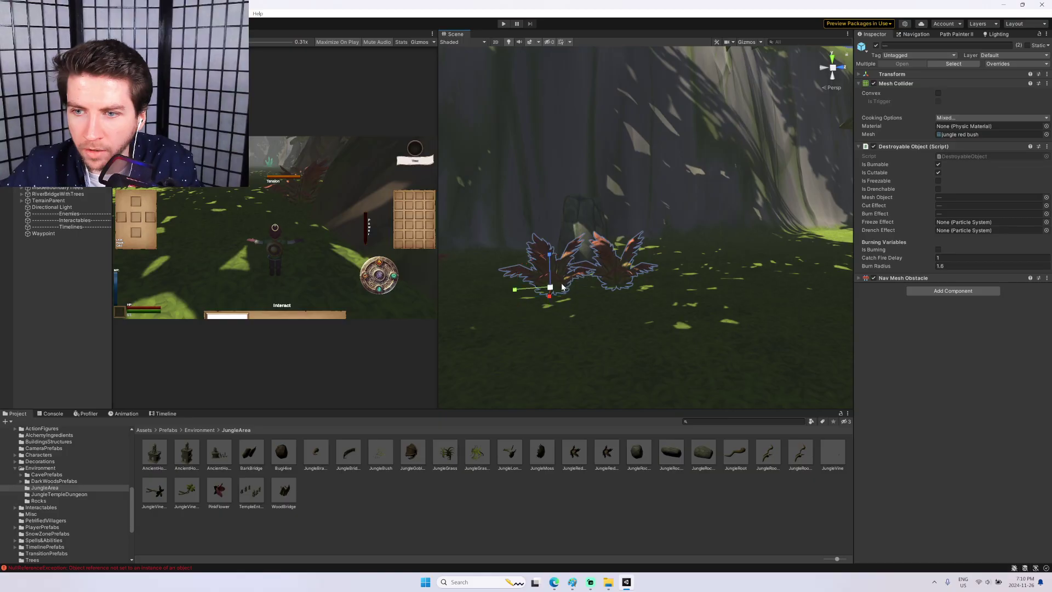
Adjust the scale and rotation of the JungleRedBush plants in front of the standing rock.
left_click(617, 282)
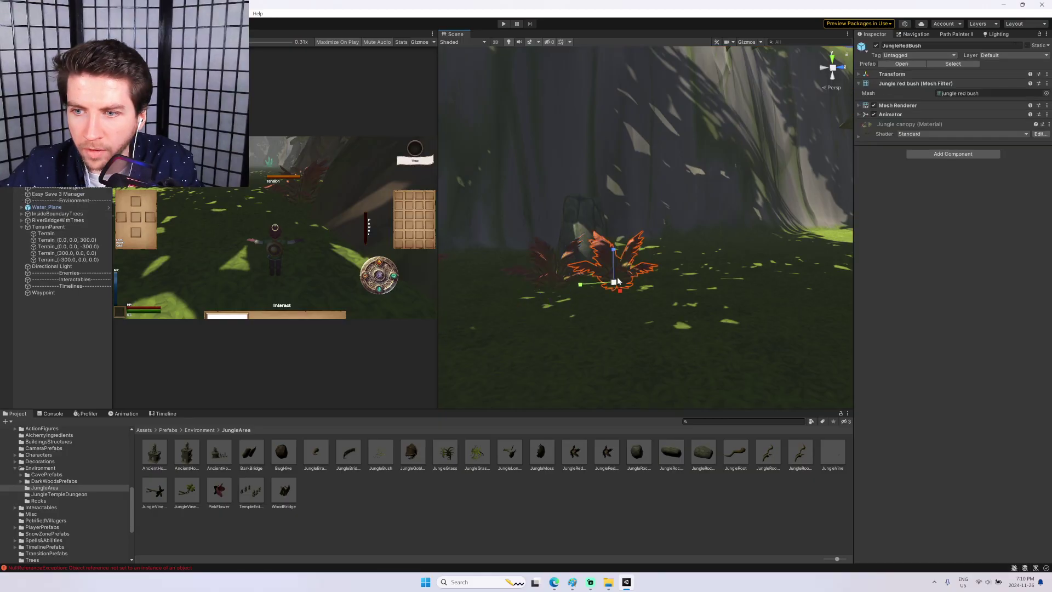
left_click_drag(614, 283, 744, 307)
key("e")
left_click(555, 275)
key("w")
Reposition the selected JungleRedBush among the other red bushes beside the large rock.
right_click_drag(682, 288, 632, 289)
key("w")
left_click_drag(585, 366, 610, 348)
right_click_drag(609, 347, 495, 356)
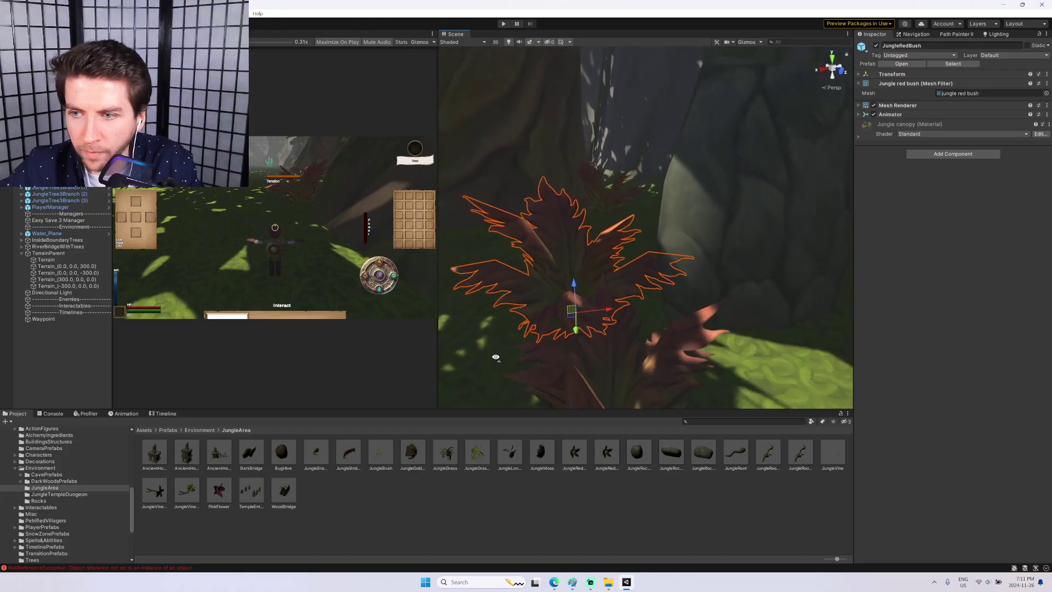
left_click_drag(570, 335, 639, 345, "alt")
right_click_drag(639, 344, 595, 296)
Examine the rock and red bush arrangement from across the clearing.
left_click(607, 112)
right_click_drag(607, 112, 492, 122)
left_click_drag(491, 123, 498, 112, "alt")
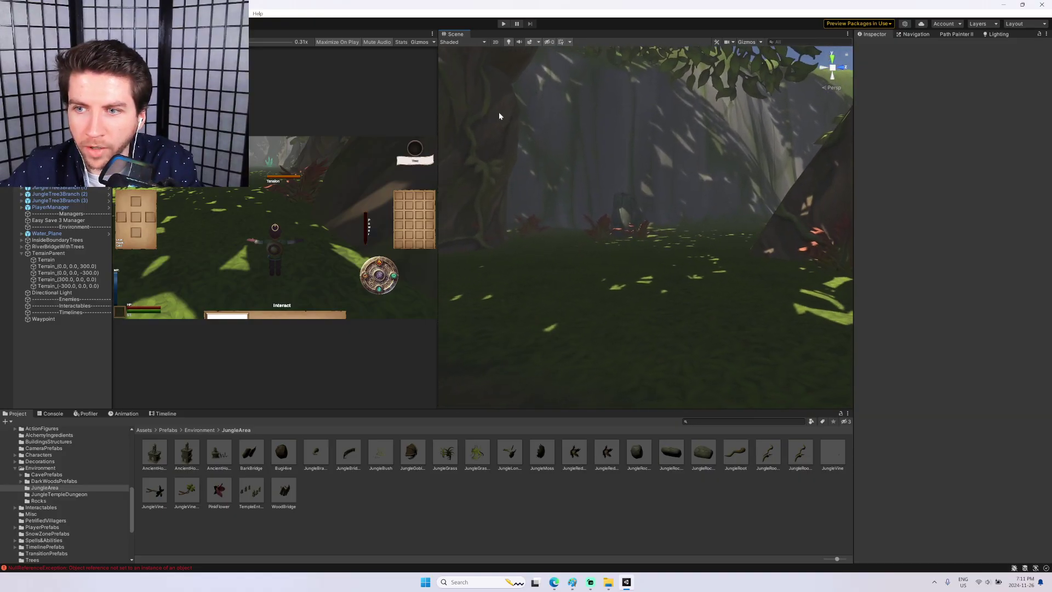
left_click_drag(679, 222, 525, 232, "alt")
right_click_drag(529, 227, 564, 247)
scroll(581, 255, "up", 2)
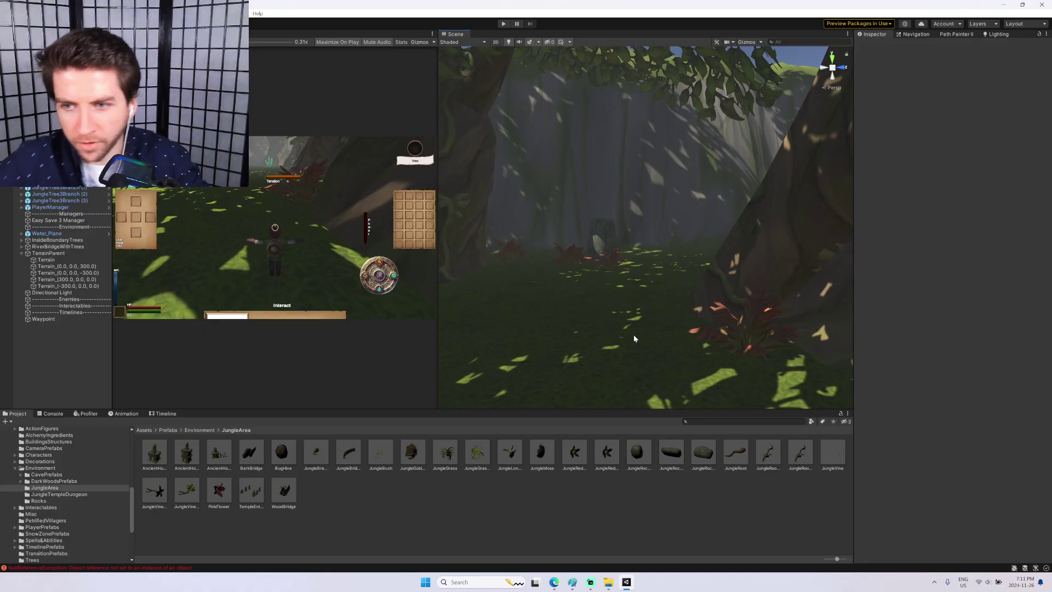
Place a JungleRockA on the shaded ground near the vine tree and cliff, and adjust its rotation.
key("w")
right_click_drag(577, 244, 702, 350)
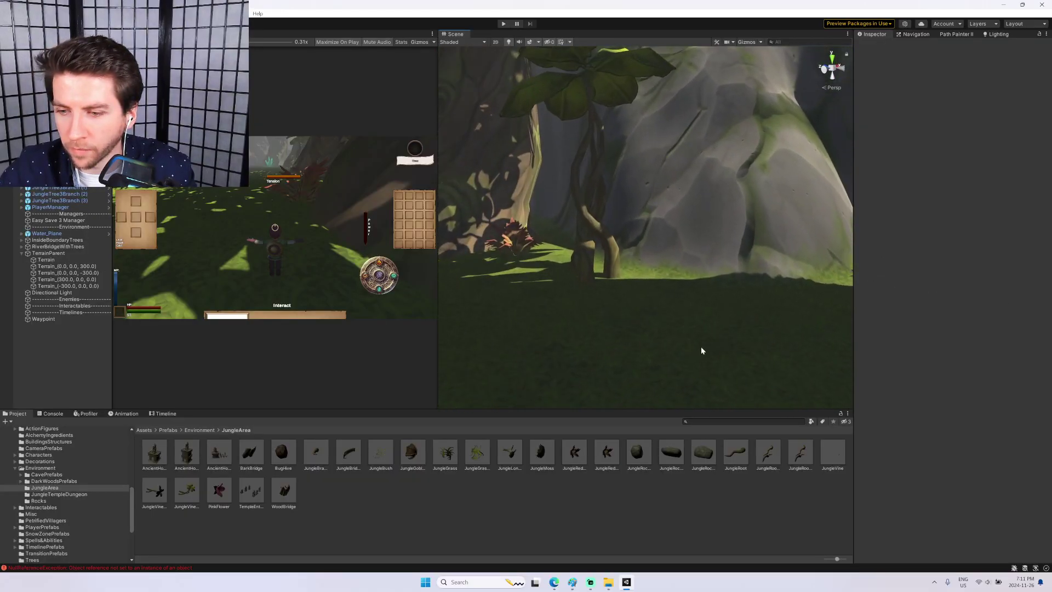
left_click_drag(632, 451, 570, 320)
key("e")
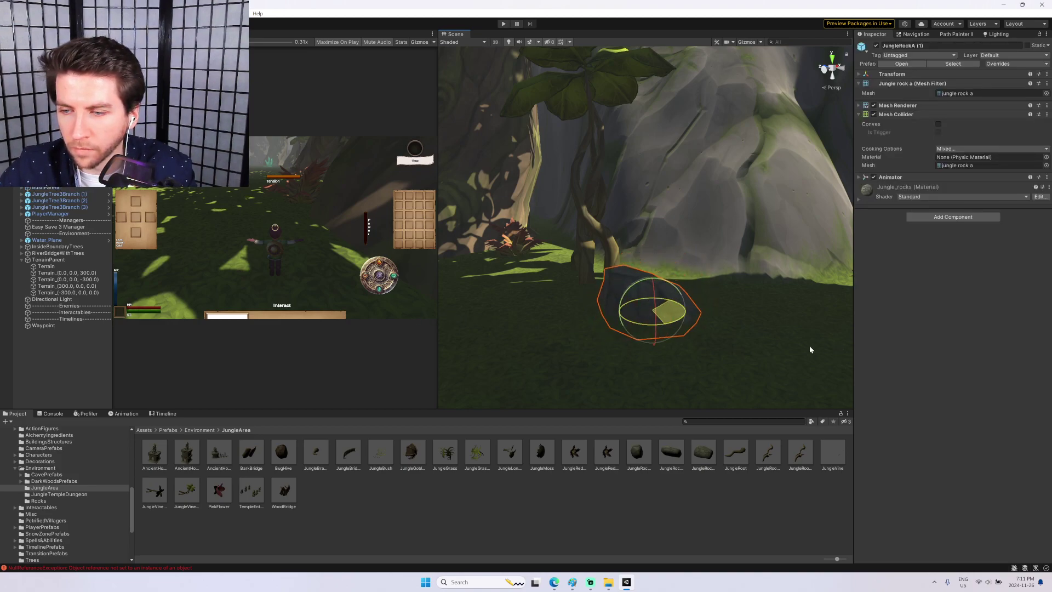
right_click_drag(652, 286, 723, 288)
key("w")
key("a")
right_click_drag(603, 300, 610, 238)
Try a JungleRedBush beside the small JungleRockA at the foot of the cliff, and remove it.
left_click(579, 151)
right_click_drag(600, 159, 715, 227)
key("s")
left_click(745, 246)
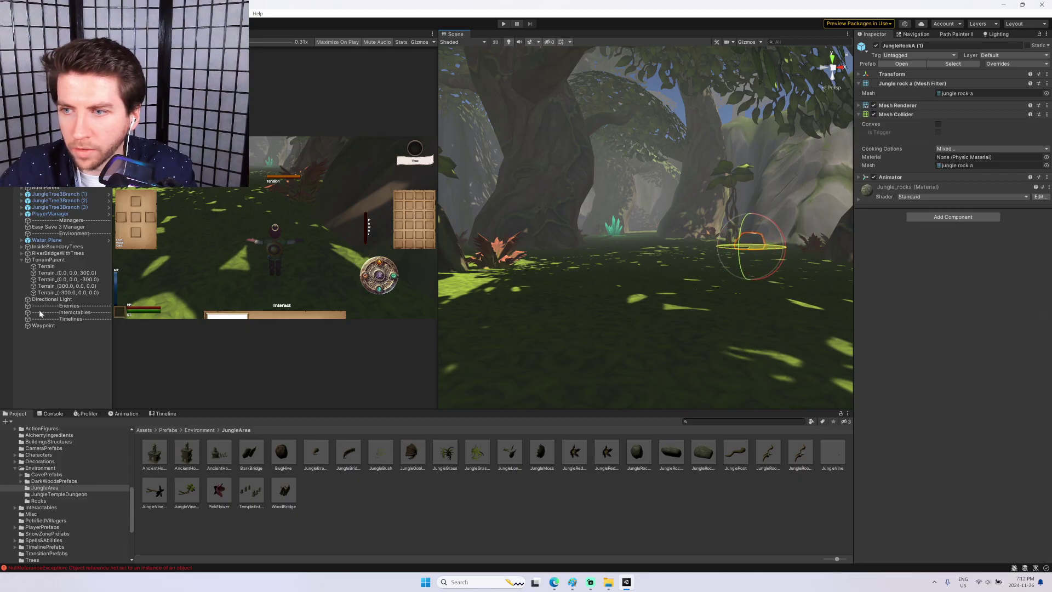
left_click(743, 126)
right_click_drag(743, 126, 784, 117)
key("w")
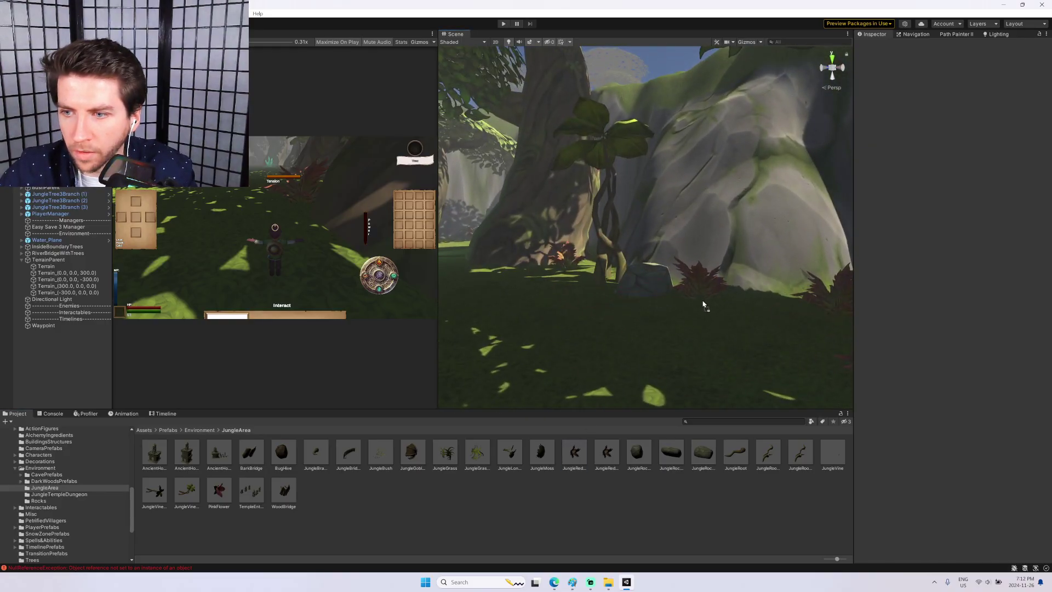
left_click(704, 303)
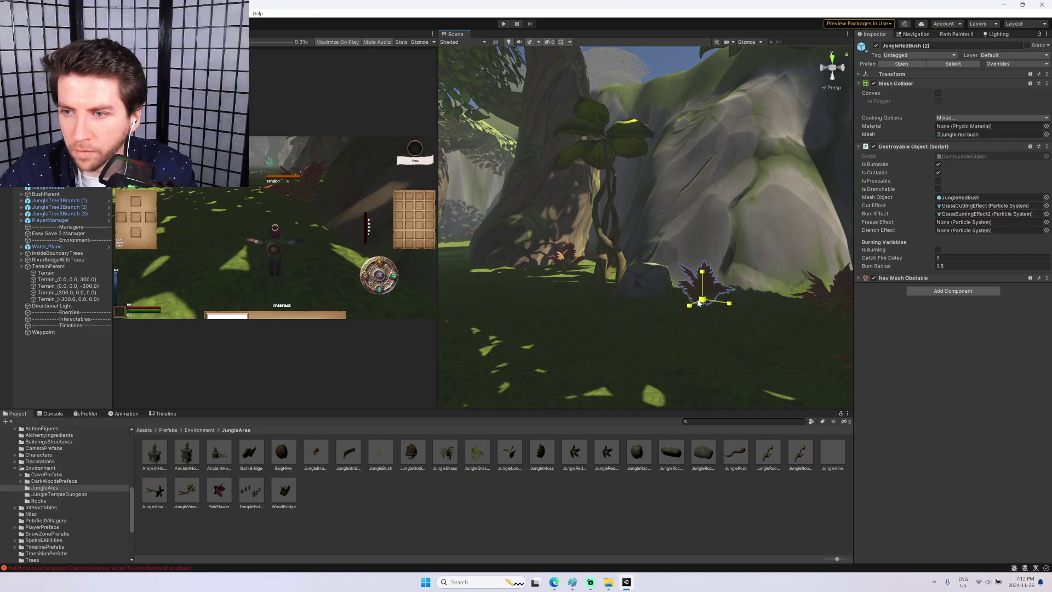
left_click(669, 73)
right_click_drag(669, 73, 622, 90)
left_click(662, 104)
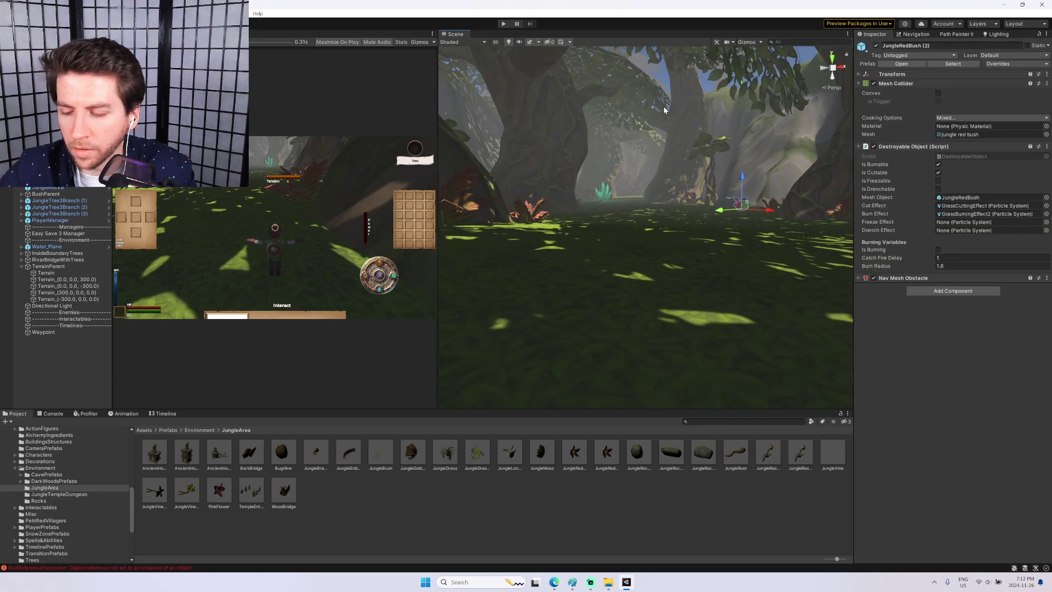
key("Delete")
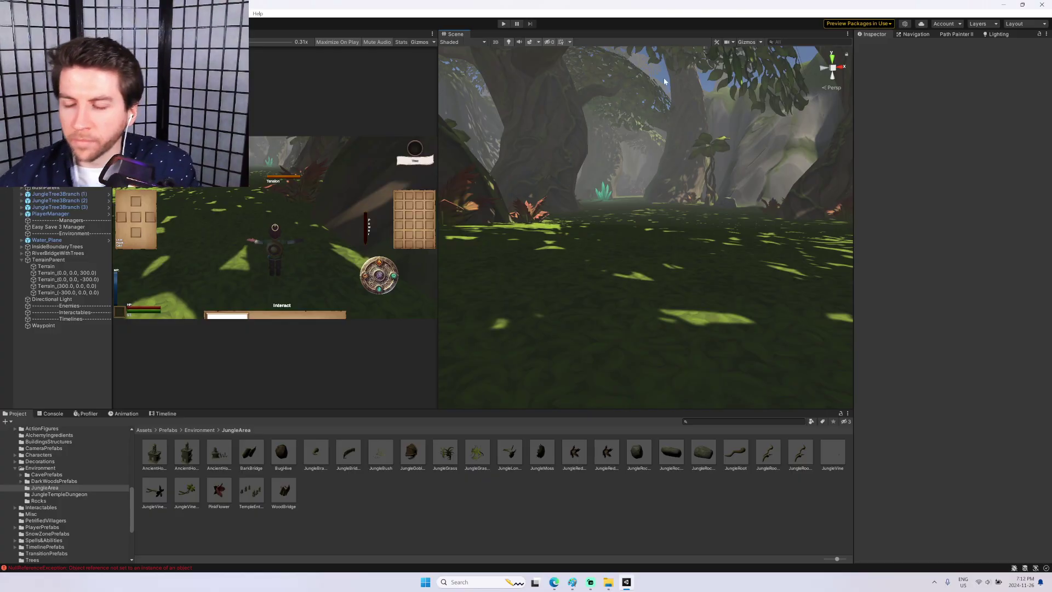
Place a JungleRockB in the shaded clearing and move it to the lit ground near the teal crystals and cliff wall.
right_click_drag(737, 118, 533, 184)
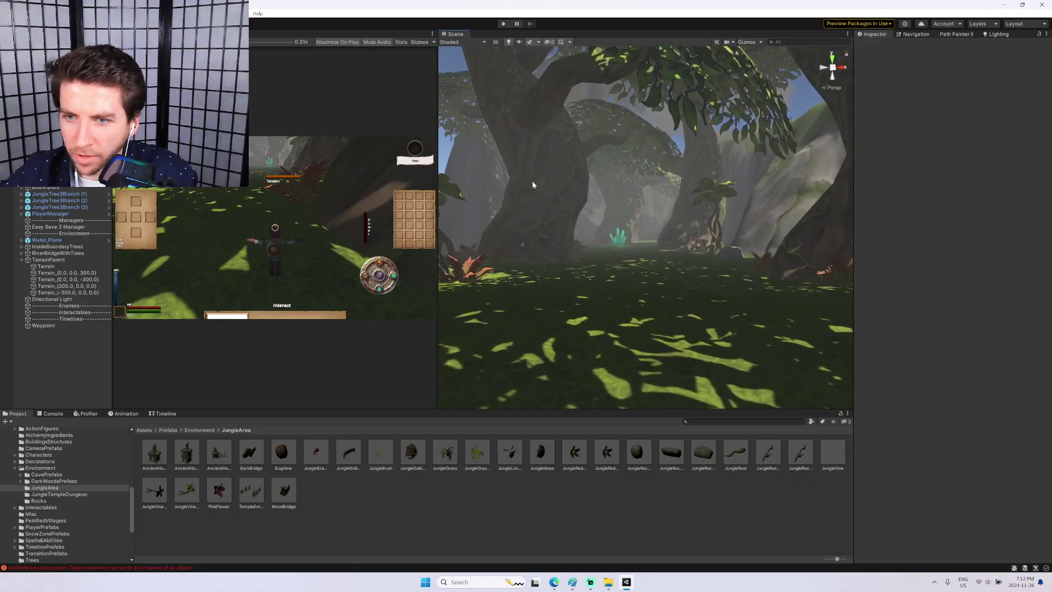
right_click_drag(677, 197, 697, 197)
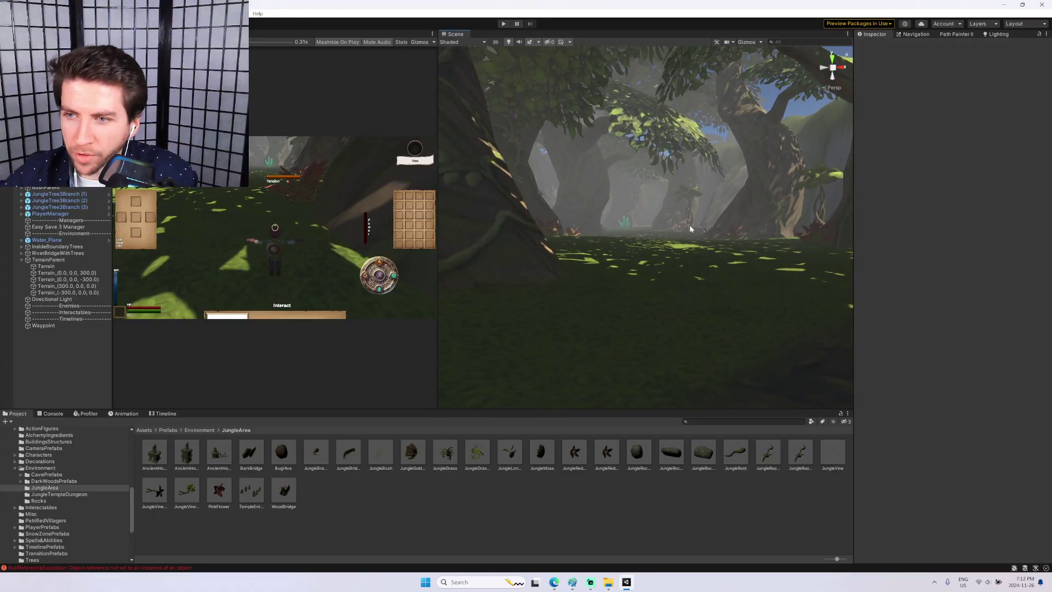
right_click_drag(708, 222, 493, 267)
right_click_drag(777, 215, 602, 214)
right_click_drag(211, 184, 321, 224)
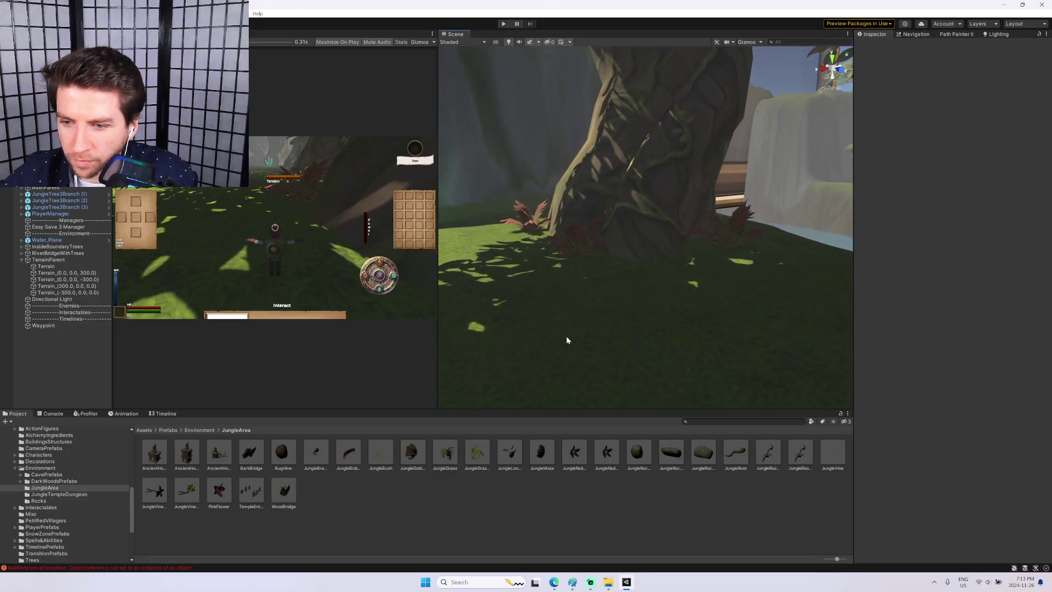
left_click(643, 286)
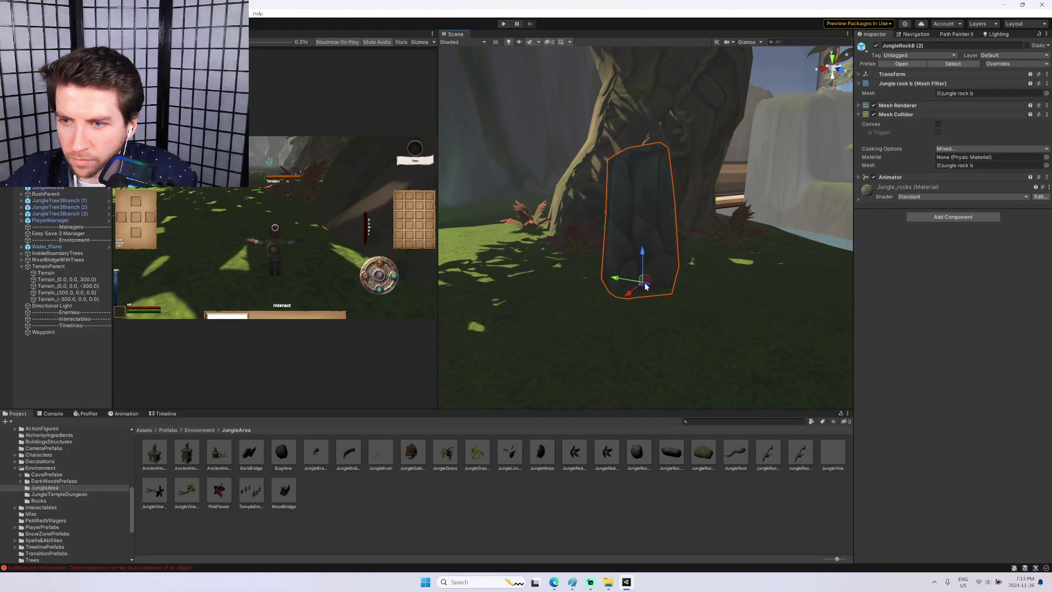
key("w")
right_click_drag(652, 279, 589, 271)
key("s")
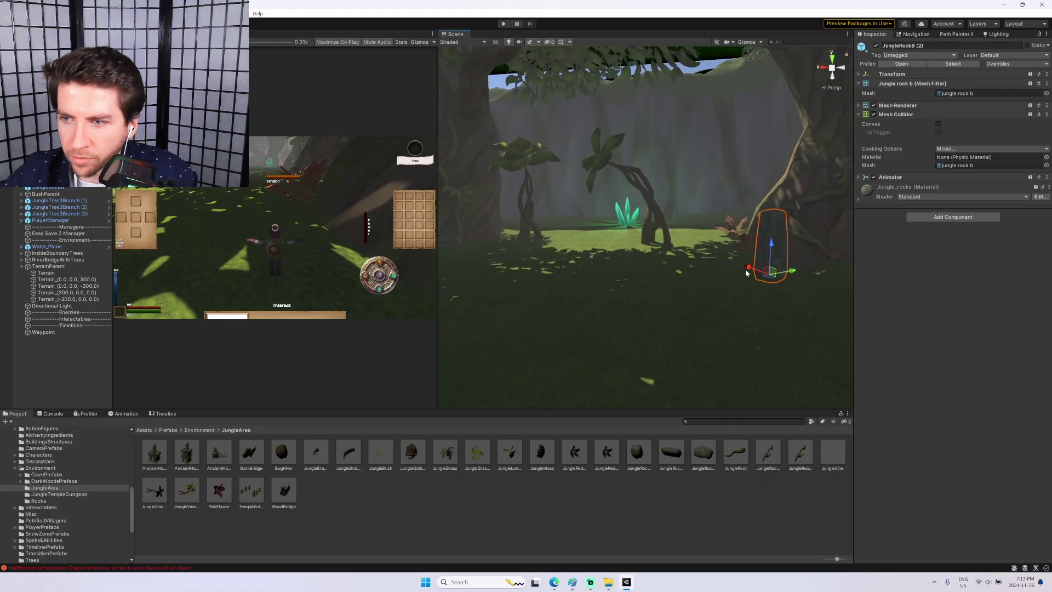
left_click_drag(629, 224, 615, 225)
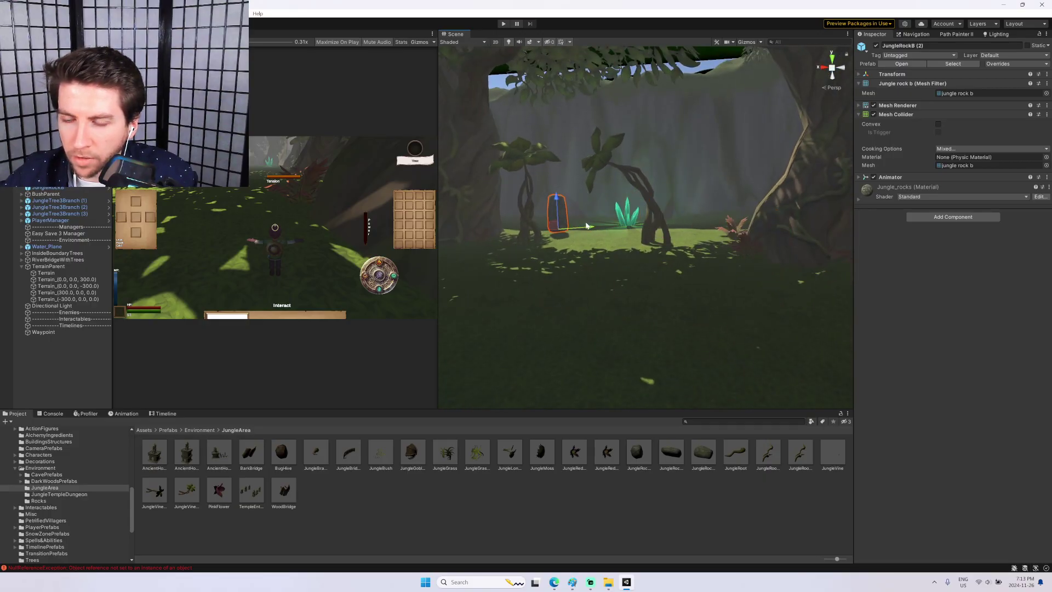
Adjust the scale and rotation of the JungleRockB near the teal crystals to suit the surrounding trees.
key("f")
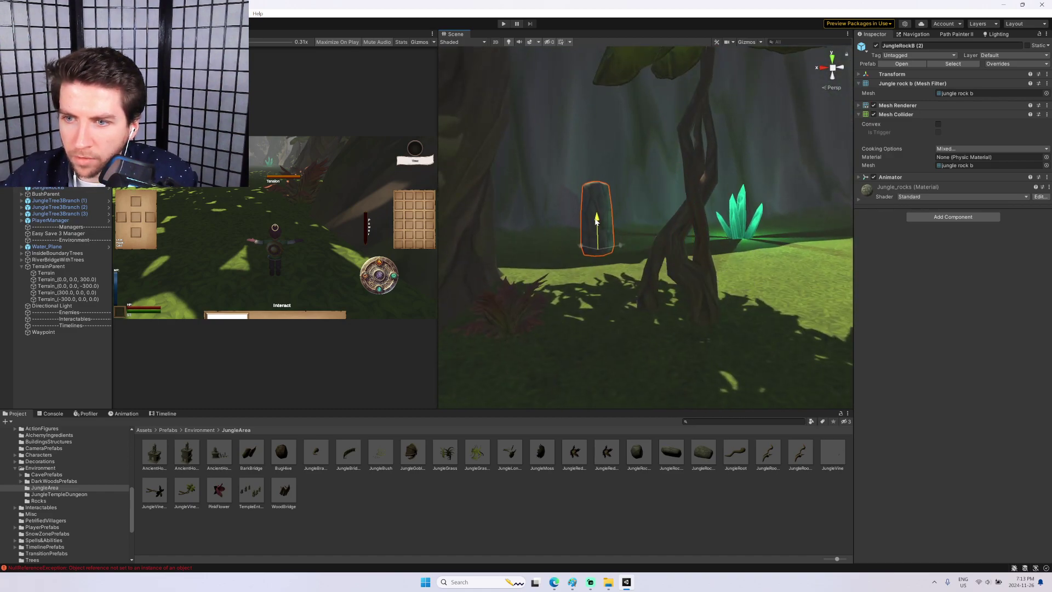
right_click_drag(596, 223, 564, 169)
left_click(704, 165)
key("s")
right_click_drag(703, 166, 646, 236)
left_click(648, 241)
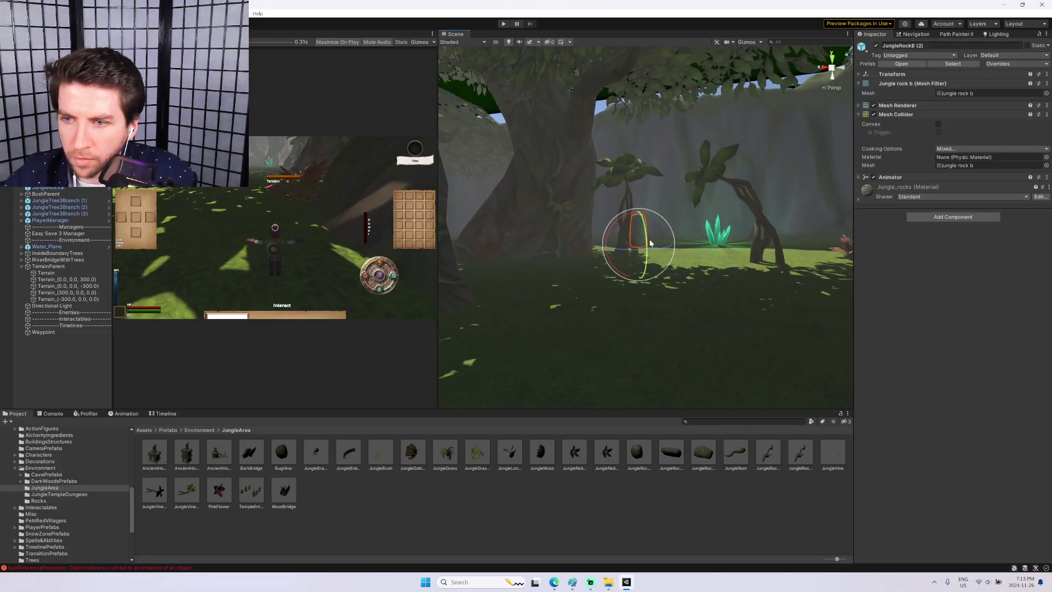
right_click_drag(669, 107, 605, 177)
left_click(645, 110)
left_click(603, 183)
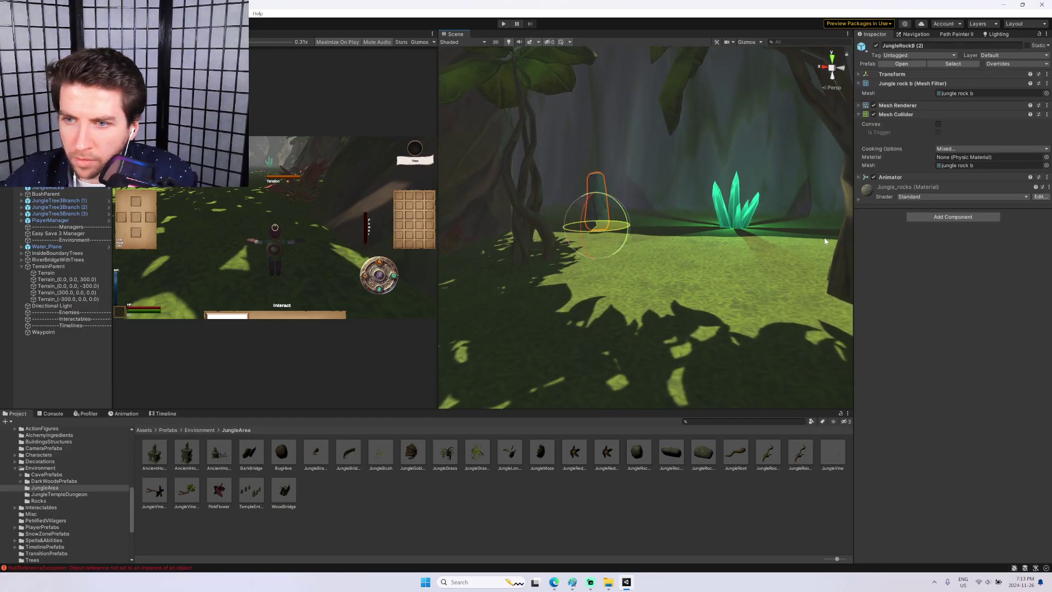
mouse_move(654, 170)
right_mouse_down()
mouse_move(594, 105)
mouse_move(575, 101)
mouse_move(679, 125)
mouse_move(668, 128)
mouse_move(750, 135)
mouse_move(702, 124)
mouse_move(718, 111)
mouse_move(769, 126)
mouse_move(684, 124)
mouse_move(668, 172)
right_mouse_up()
left_click(575, 102)
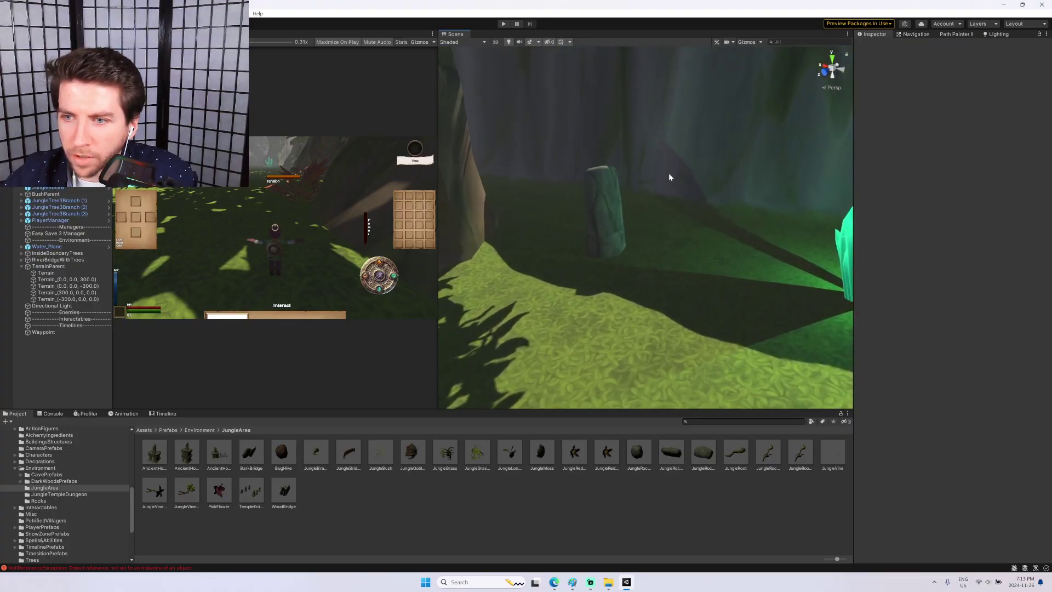
Delete the JungleRockB standing near the teal crystals.
left_click(605, 219)
scroll(512, 240, "up", 2)
left_click_drag(504, 244, 672, 201)
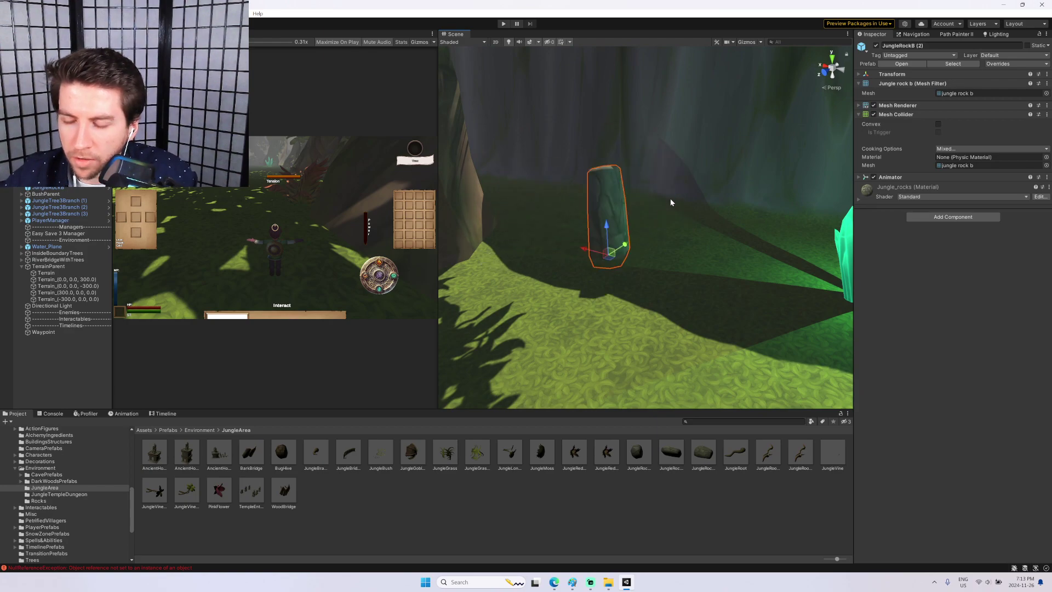
key("Delete")
right_click_drag(671, 202, 637, 159)
Open the title scene with MonKey's Open Scene command.
key("grave")
type("os")
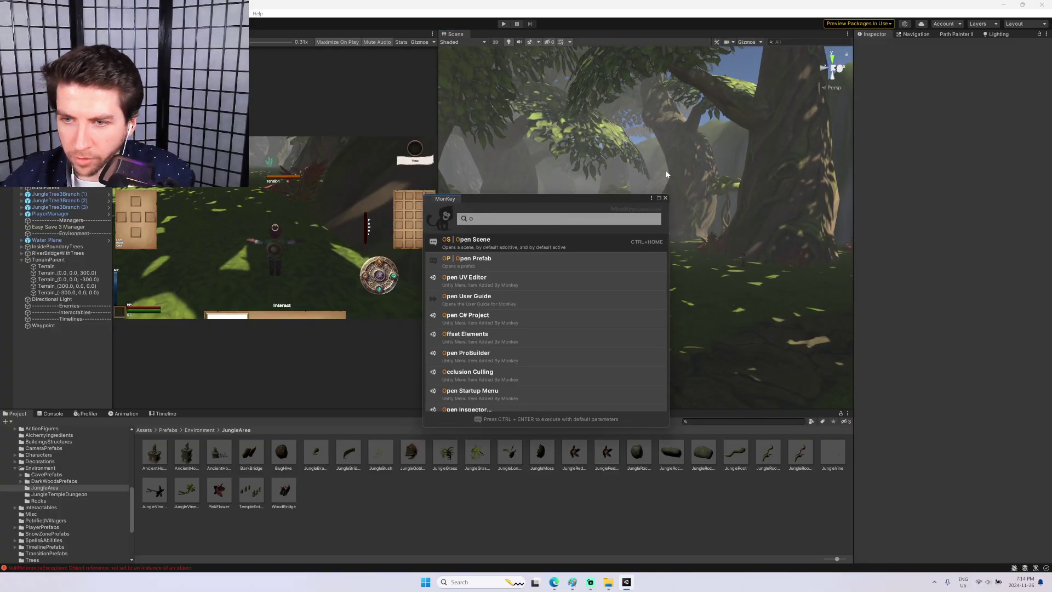
key("Return")
type("tit")
key("Return")
key("Return")
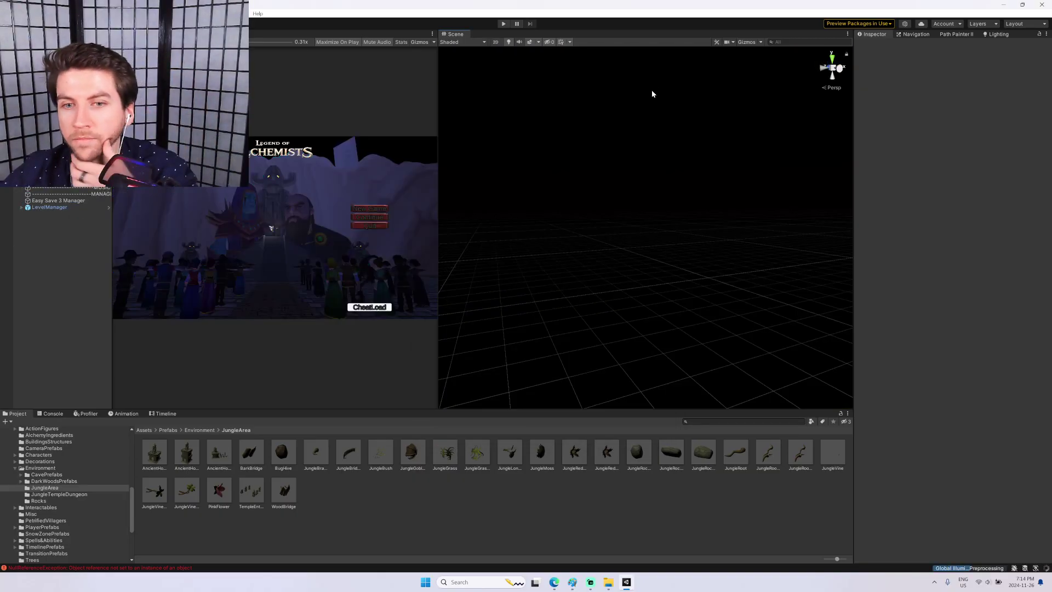
Playtest from the title scene, using CheatLoad to enter the jungle level and run into the clearing.
left_click(503, 24)
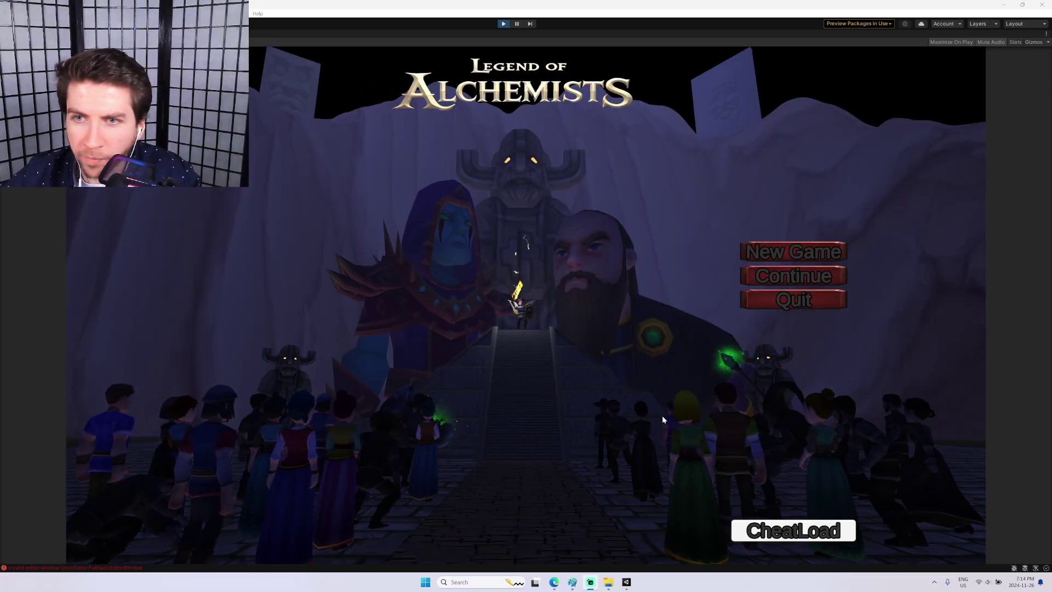
left_click(772, 523)
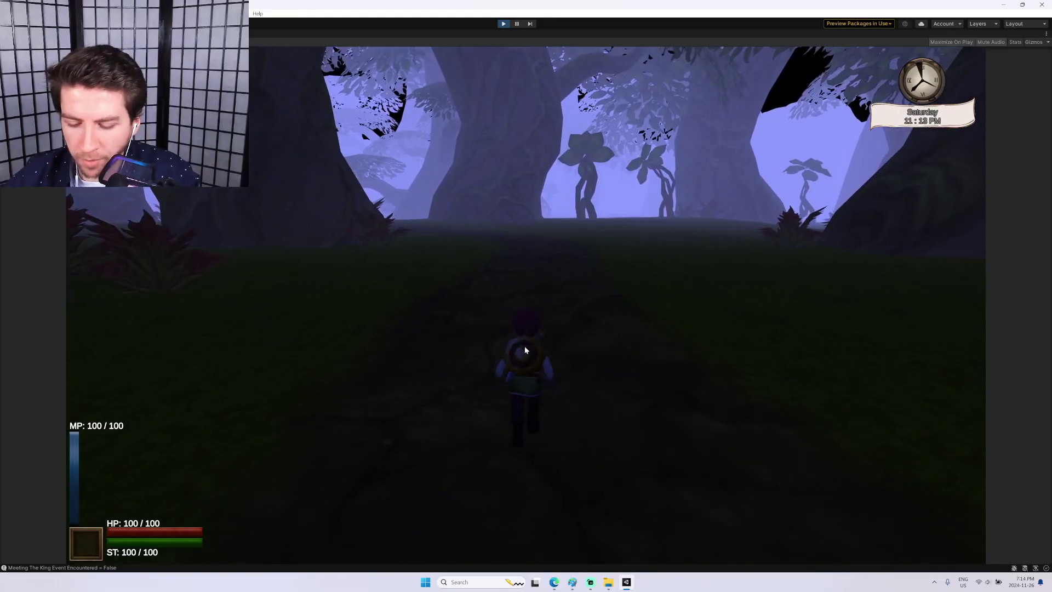
key("w")
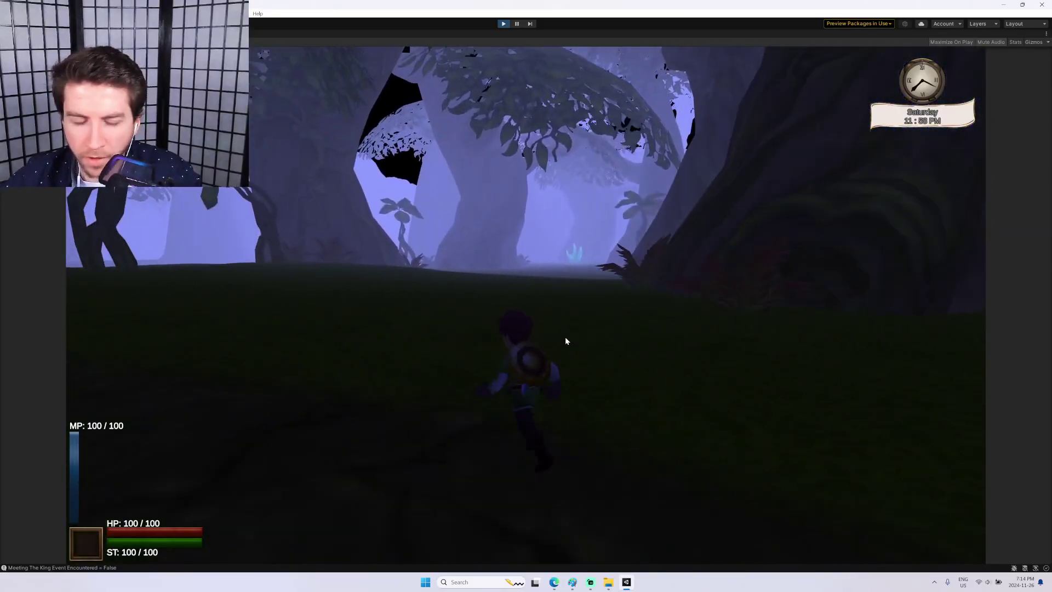
key("w")
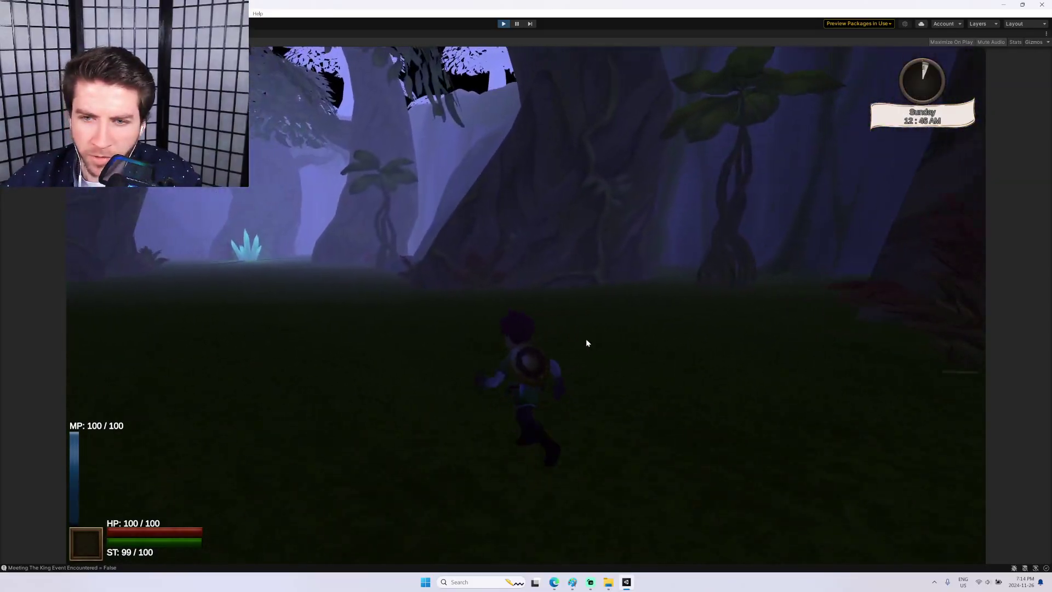
key("w")
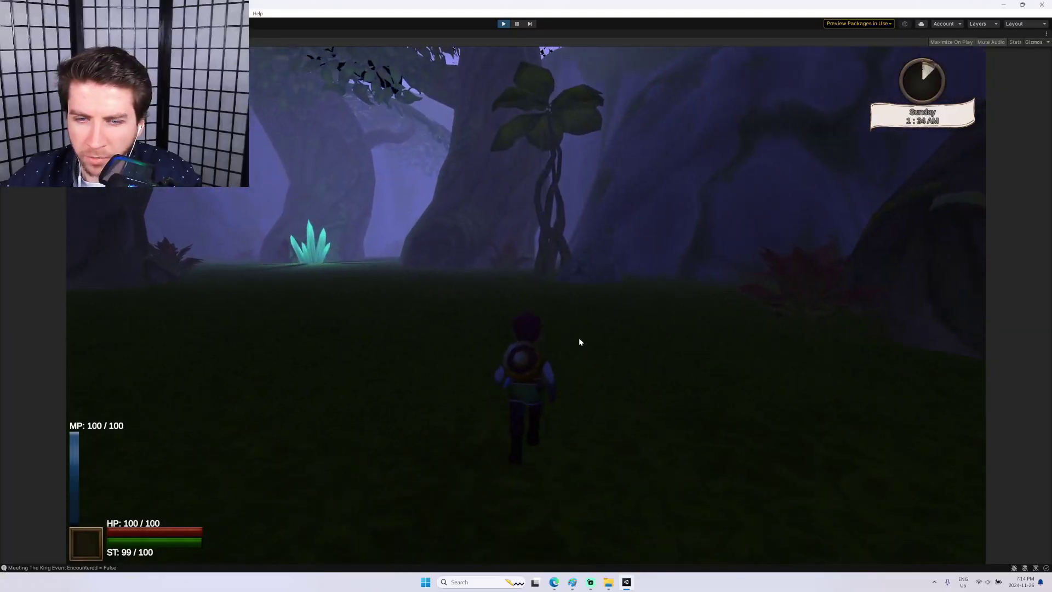
Run back and forth in the clearing to examine the trees, red bushes and rocks from the player's view.
key("s")
key("d")
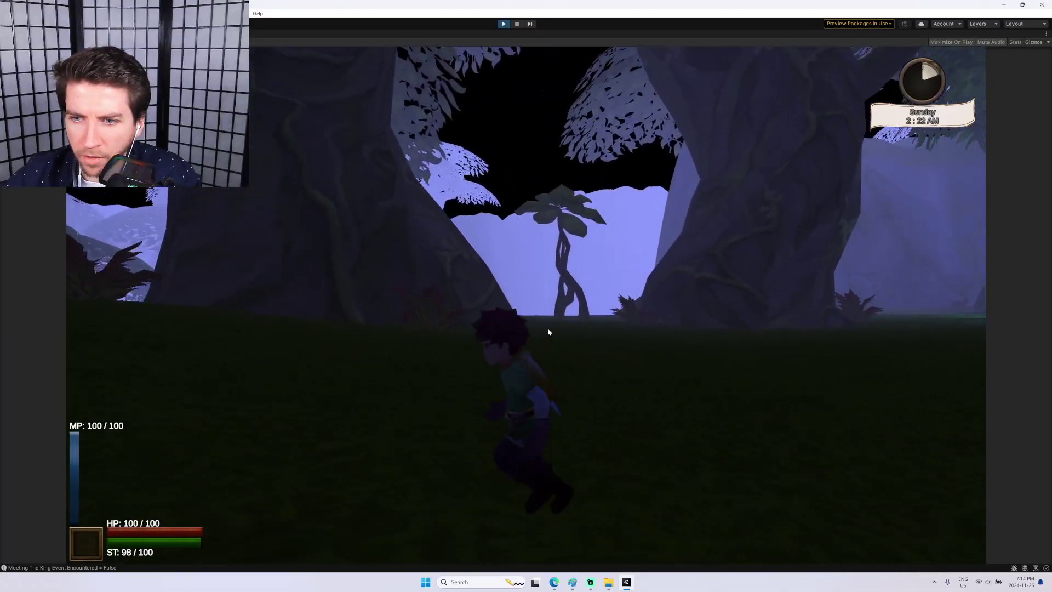
key("s")
key("w")
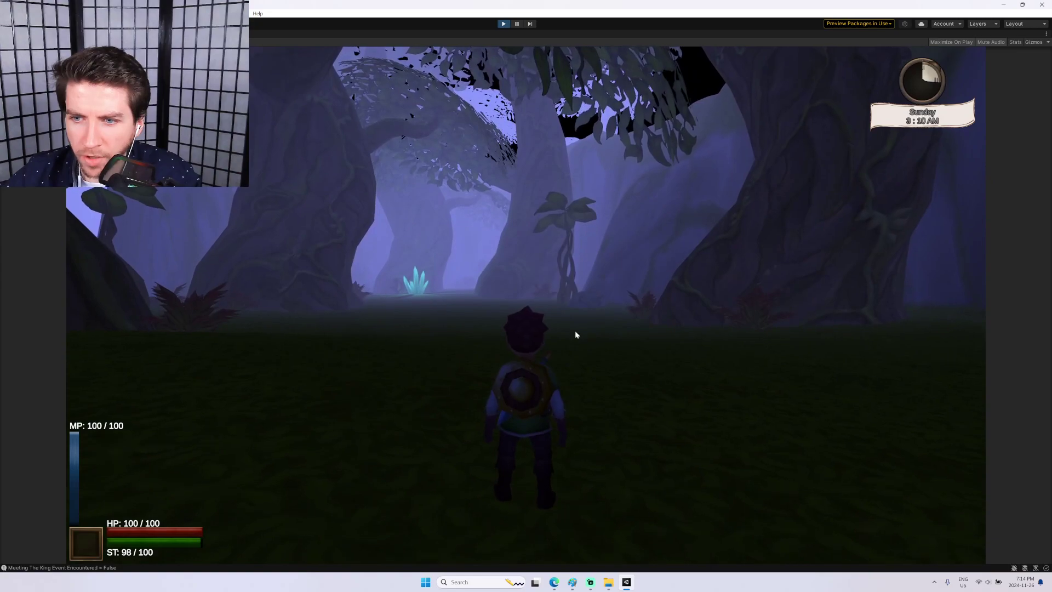
key("s")
key("s")
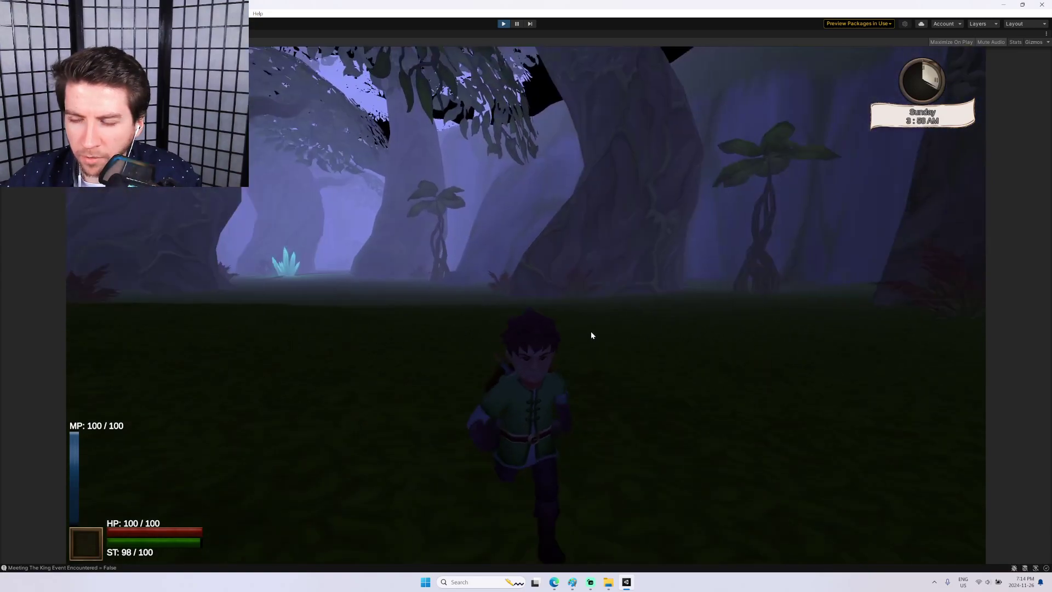
key("w")
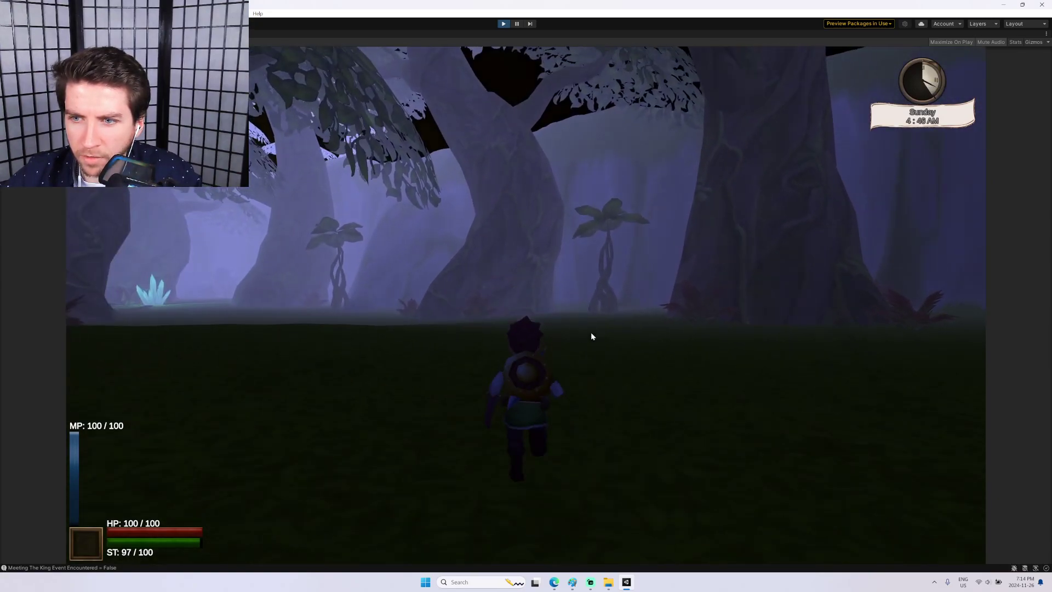
key("w")
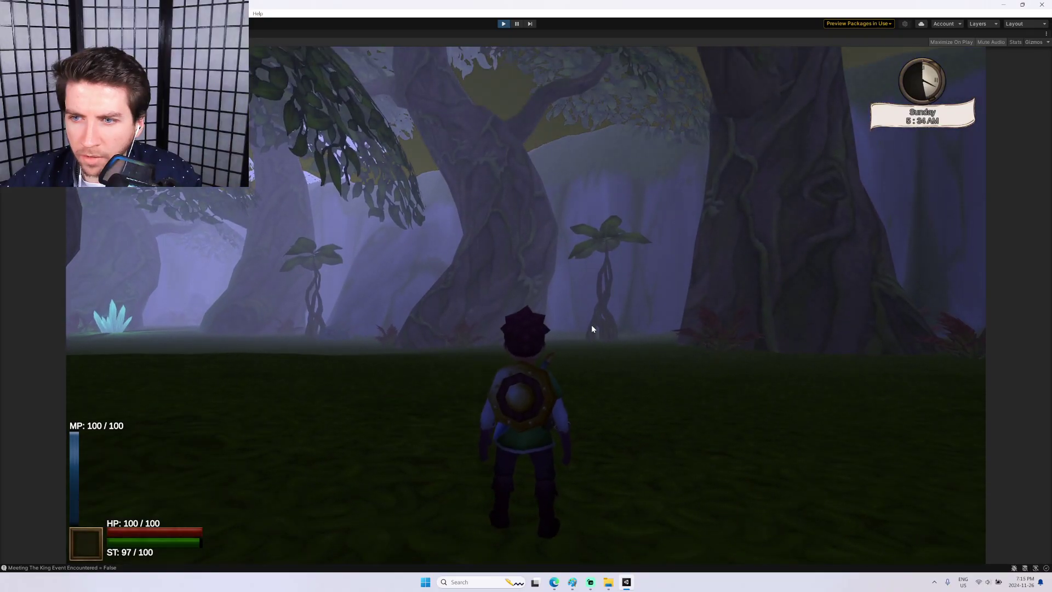
Run past the large trees and across the rope bridge to examine the jungle and riverbanks from the player's view.
key("w")
key("d")
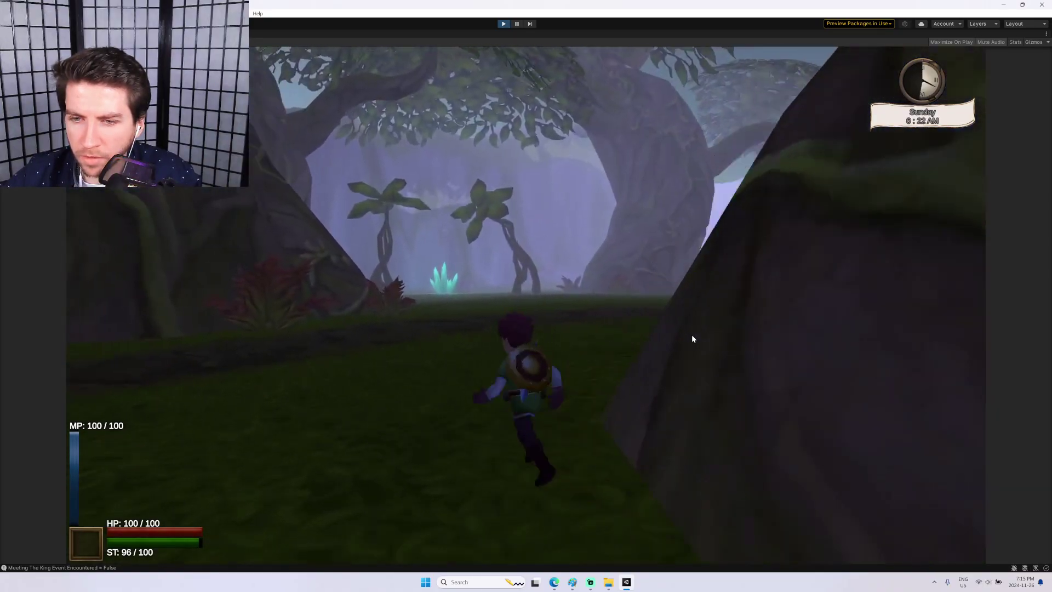
key("w")
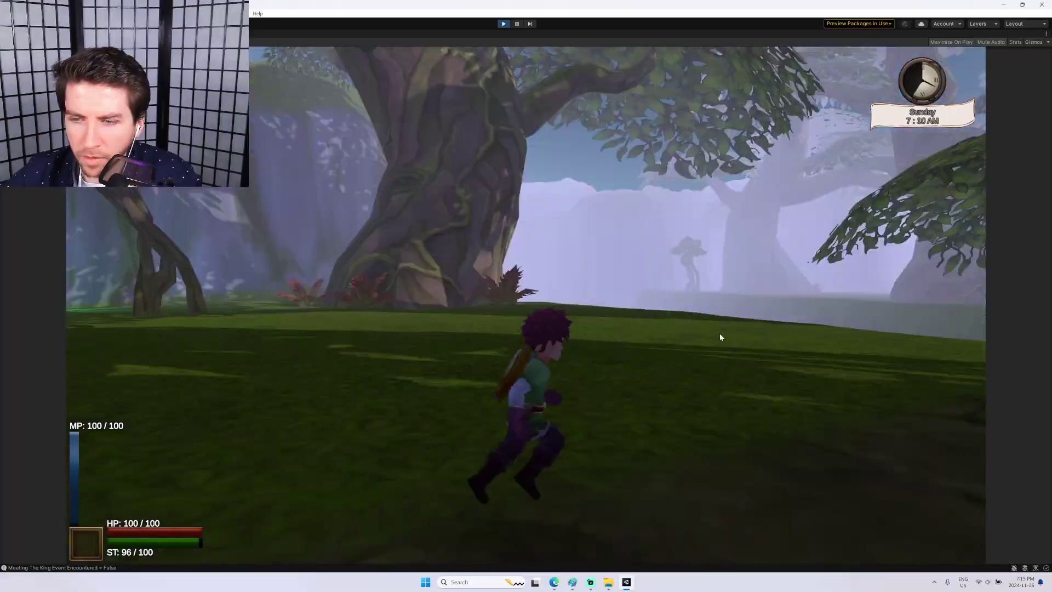
key("w")
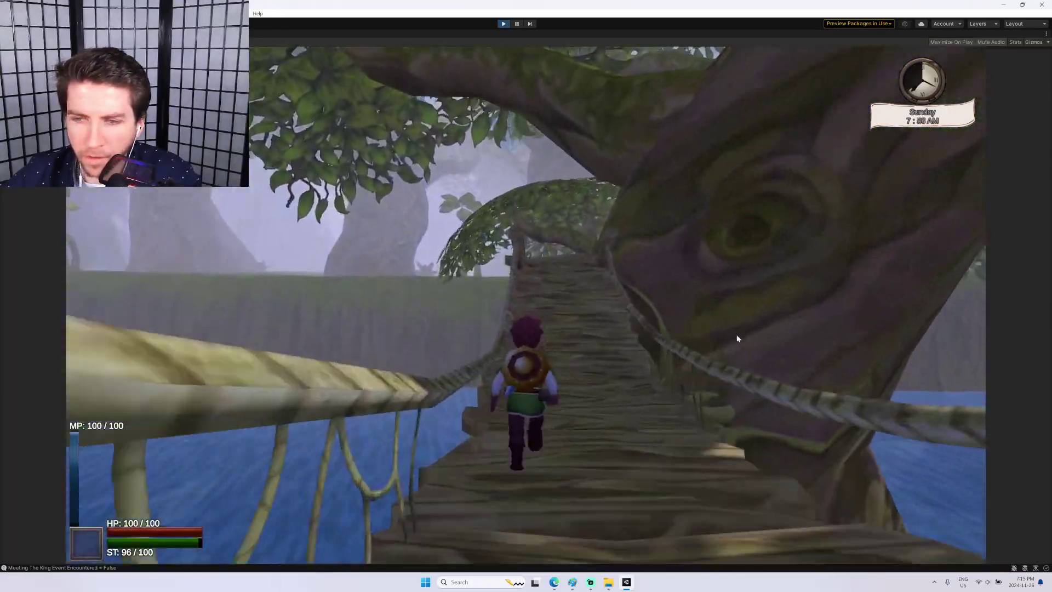
key("w")
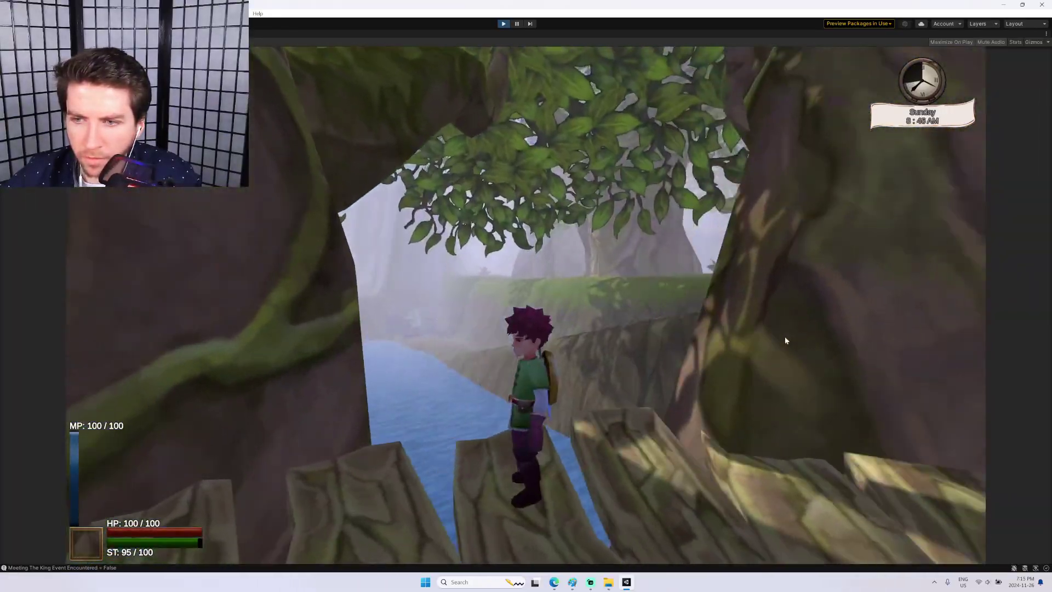
key("w")
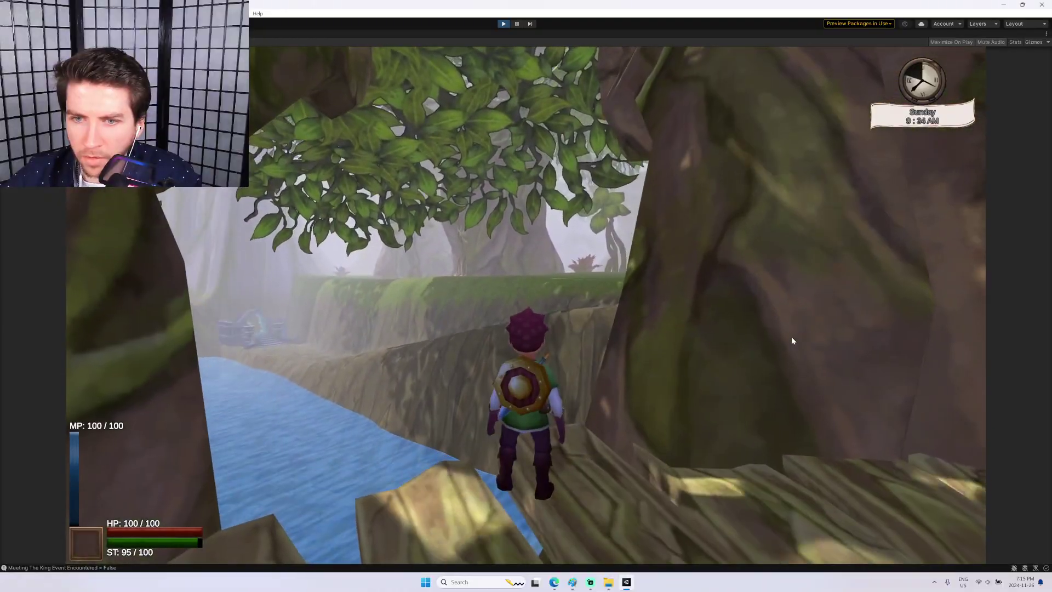
key("w")
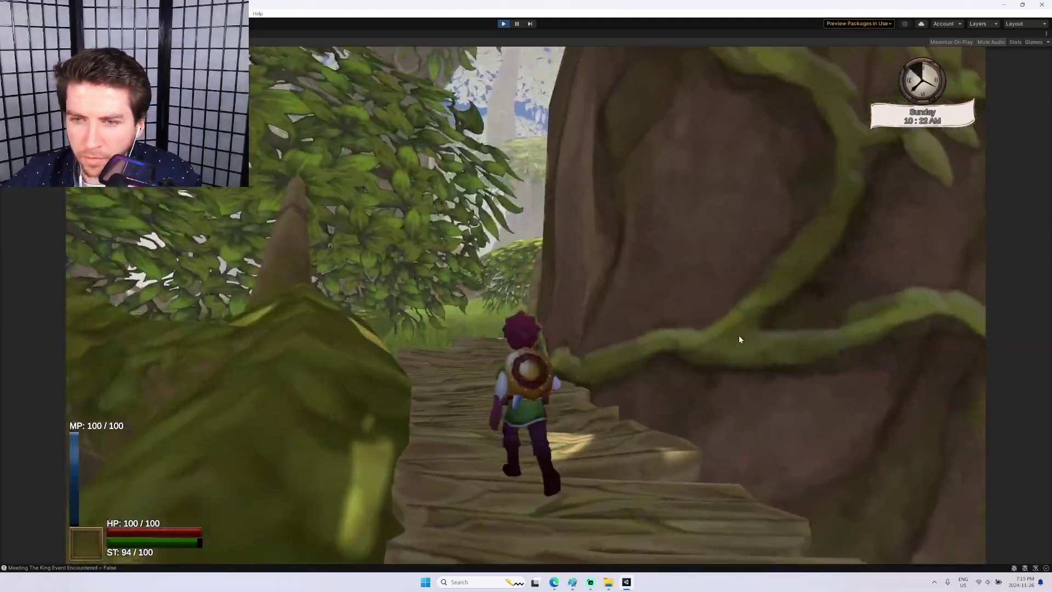
key("w")
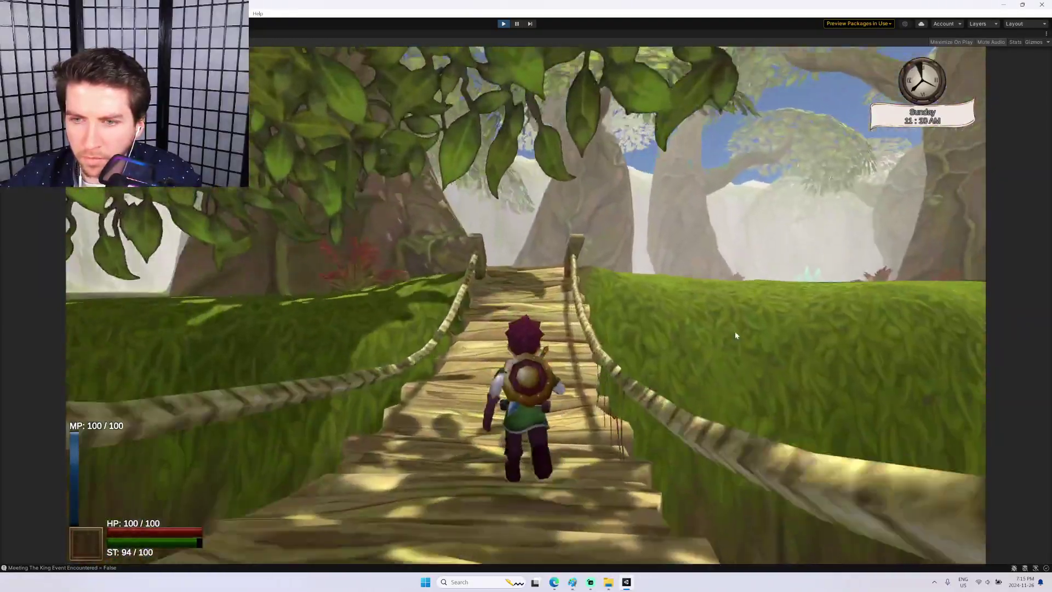
key("w")
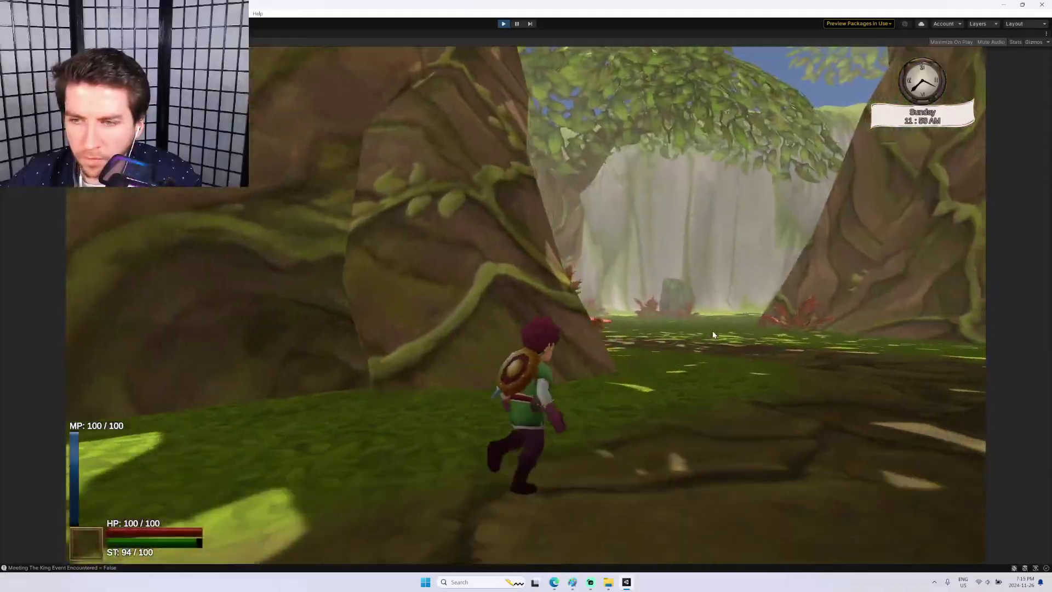
Run through the clearing beyond the rope bridge to examine the placement of its trees, red bushes, rocks and crystals.
key("w")
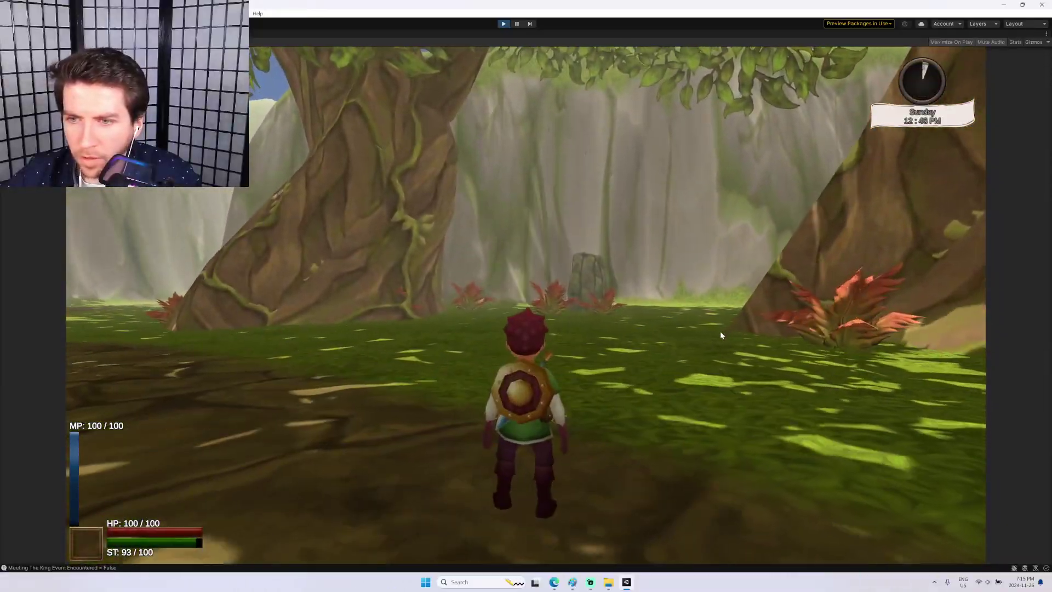
key("w")
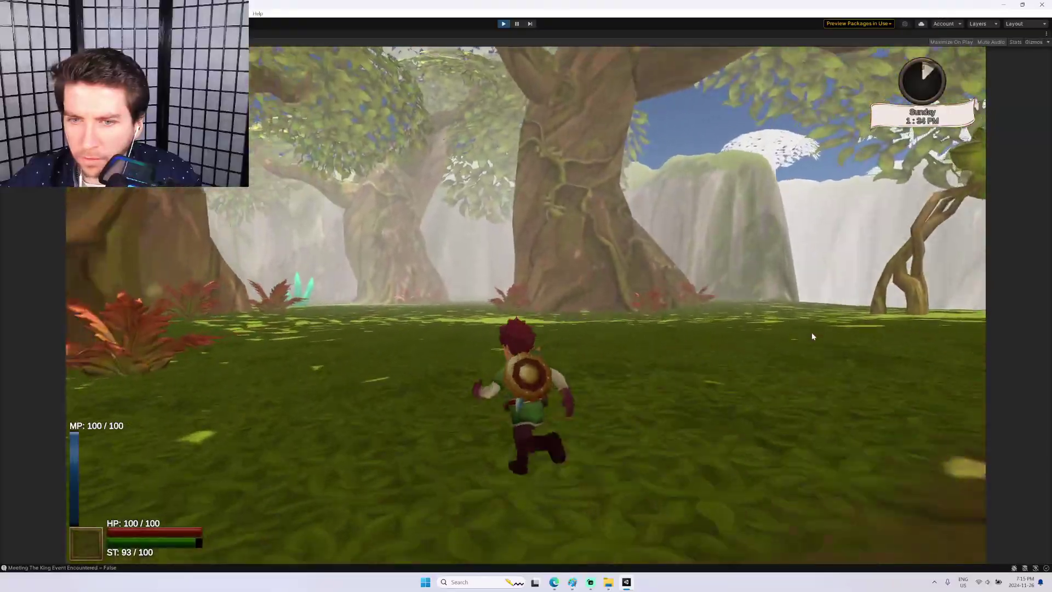
key("w")
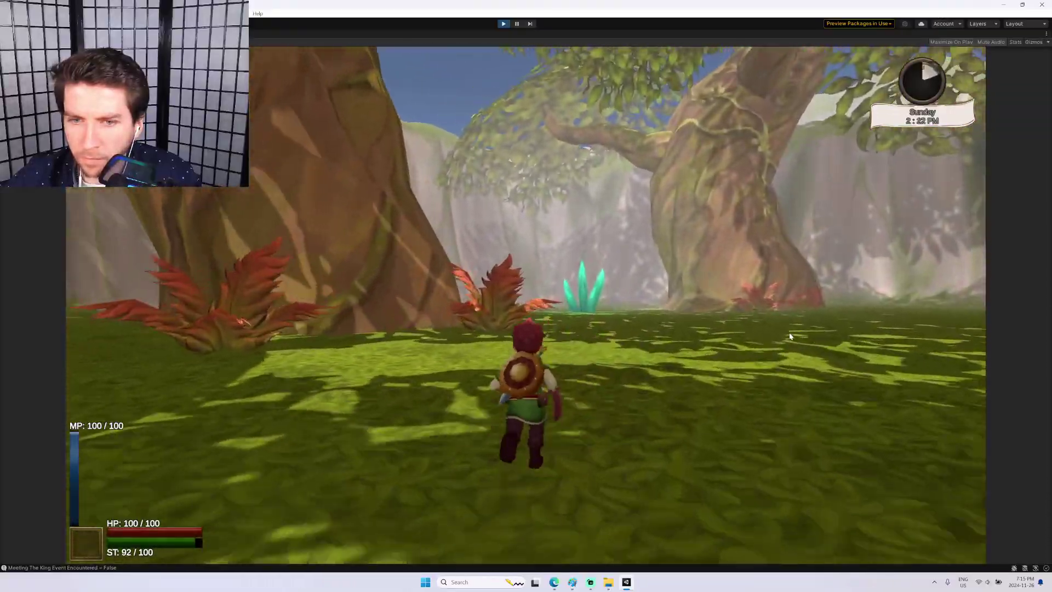
key("w")
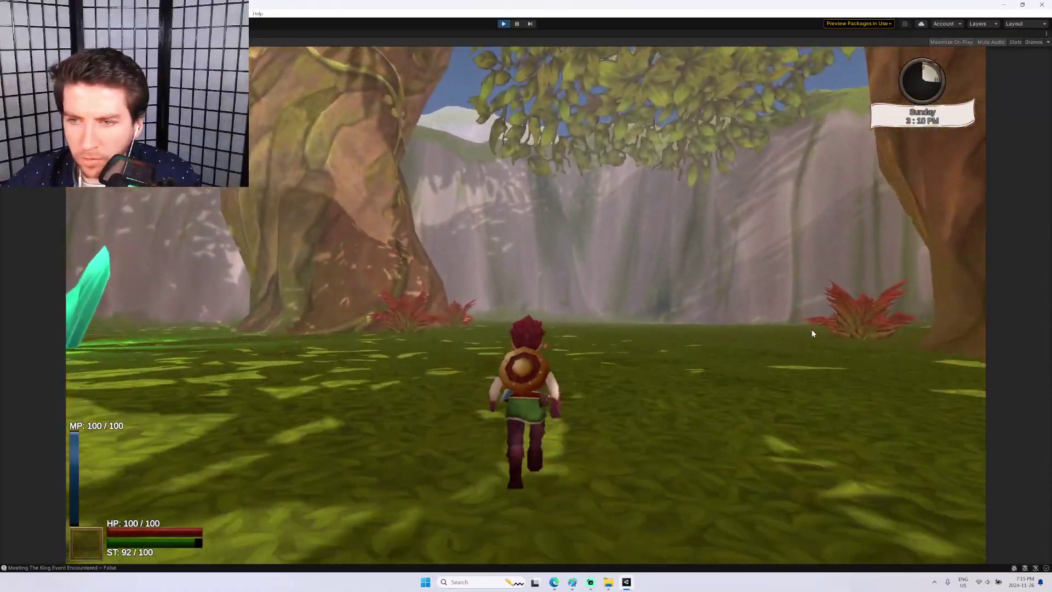
key("d")
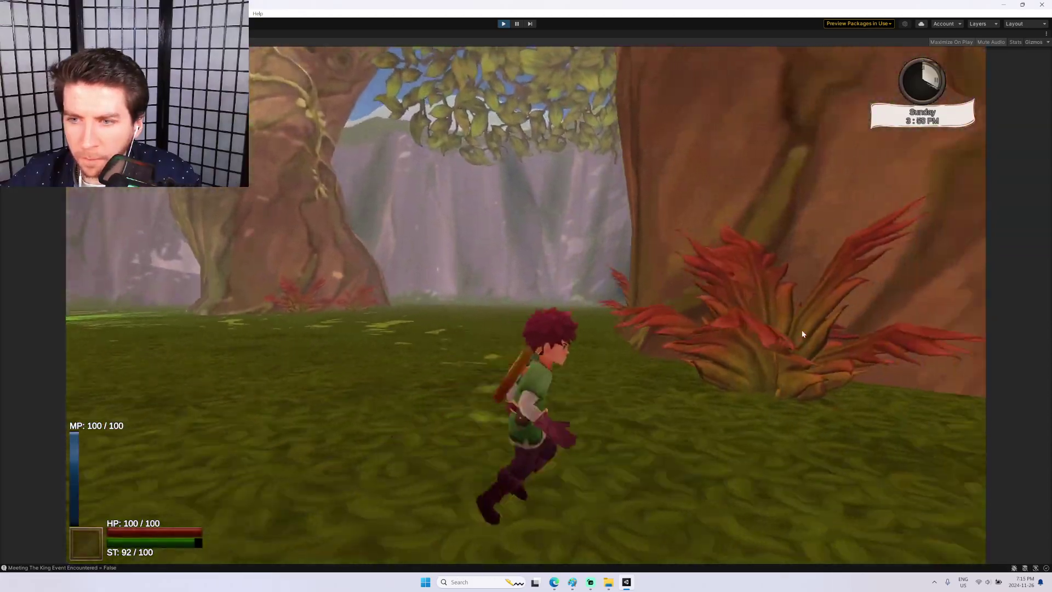
key("w")
key("w")
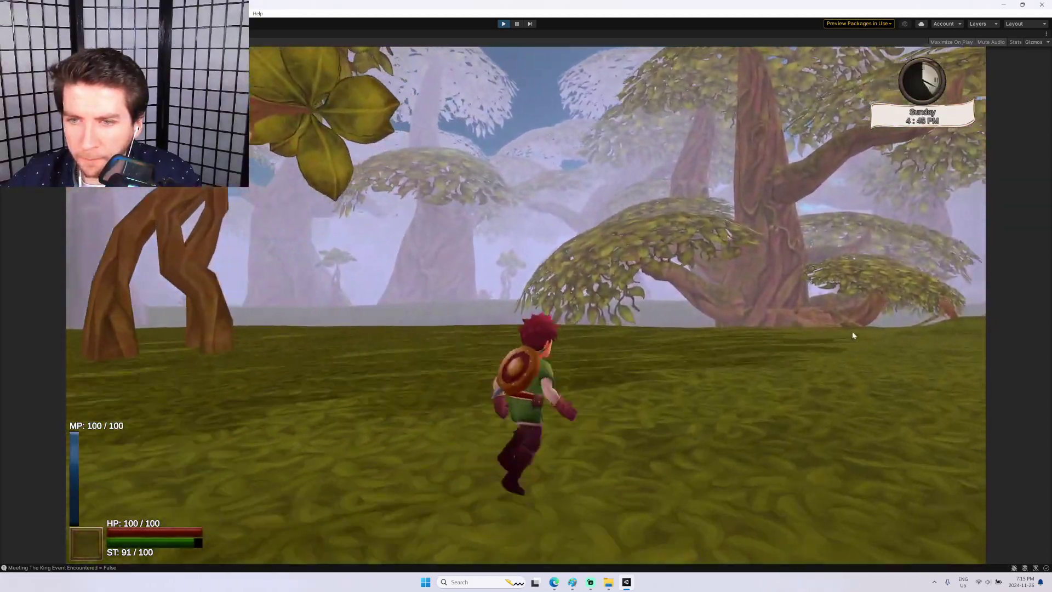
key("w")
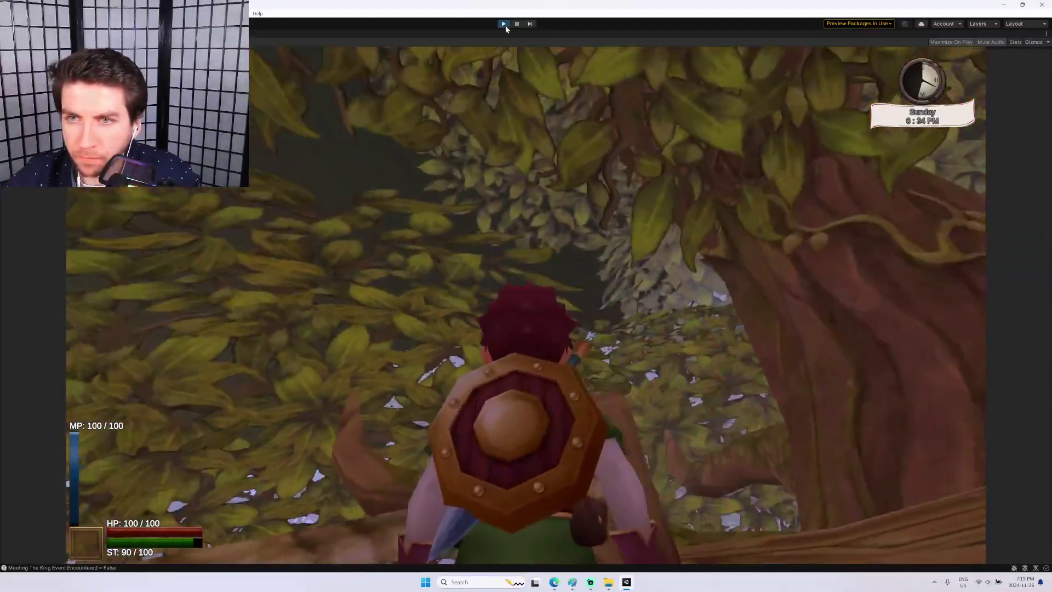
Stop the playtest and reopen the jungle scene with MonKey's Open Scene command.
left_click(504, 24)
key("ctrl+p")
key("ctrl+grave")
type("o")
key("Down")
key("Return")
key("Return")
key("Return")
Delete the small twisted-trunk palm standing between the large trees.
right_click_drag(610, 200, 685, 229)
key("w")
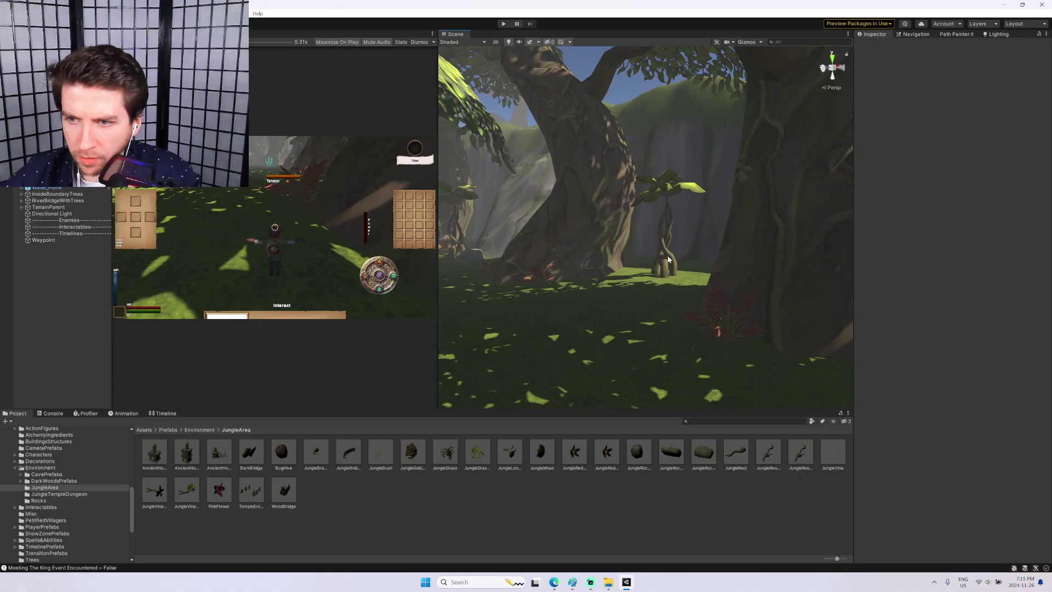
left_click(668, 259)
key("Delete")
Move the red bushes beside the distant standing rock into BushParent and collapse that group.
right_click_drag(652, 215, 766, 216)
left_click(581, 197)
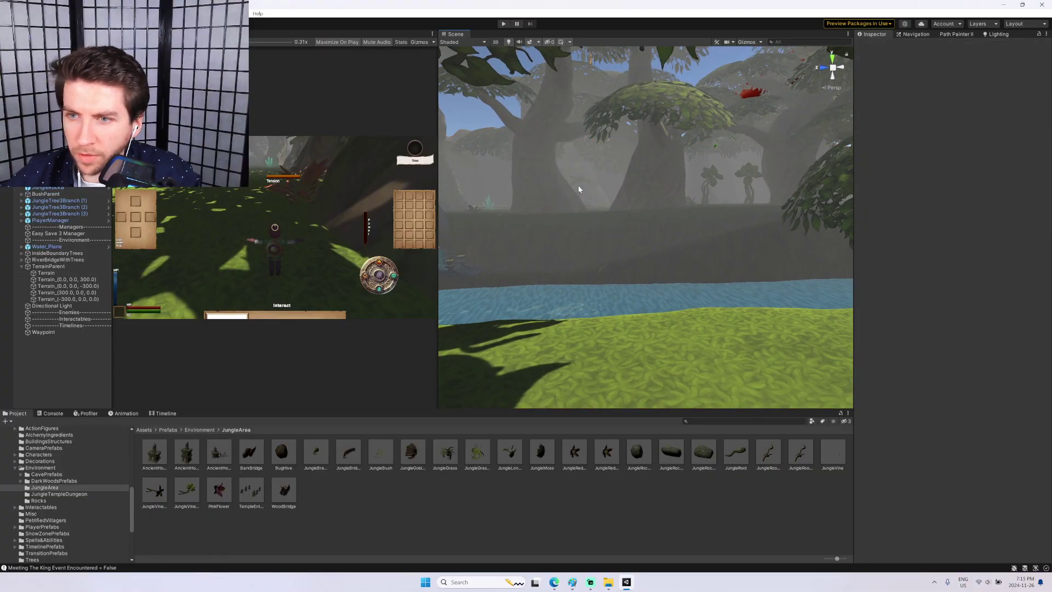
scroll(580, 186, "up", 5)
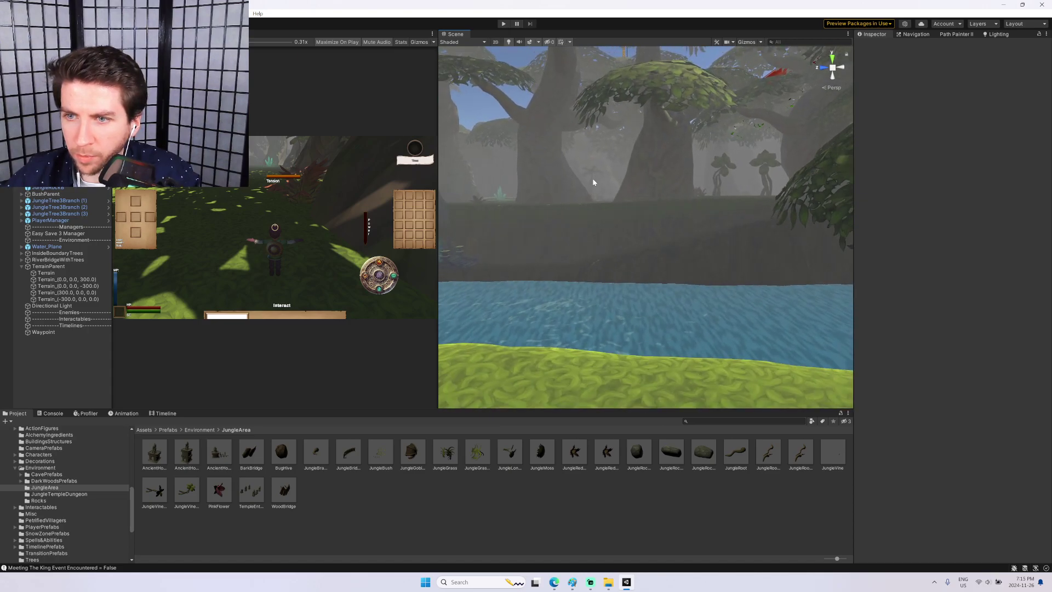
right_click_drag(626, 191, 61, 188)
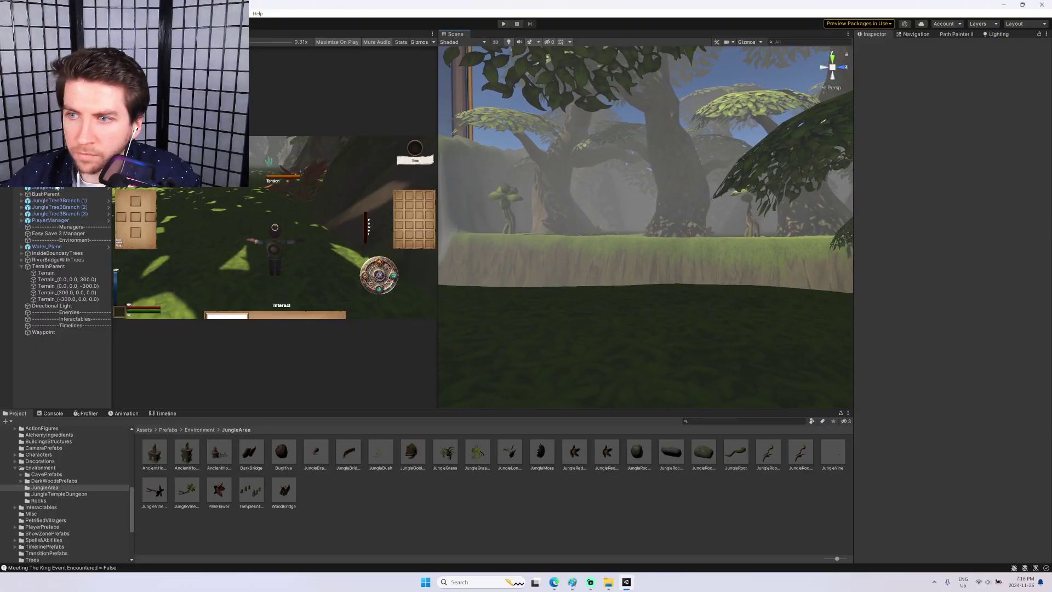
right_click_drag(365, 192, 544, 200)
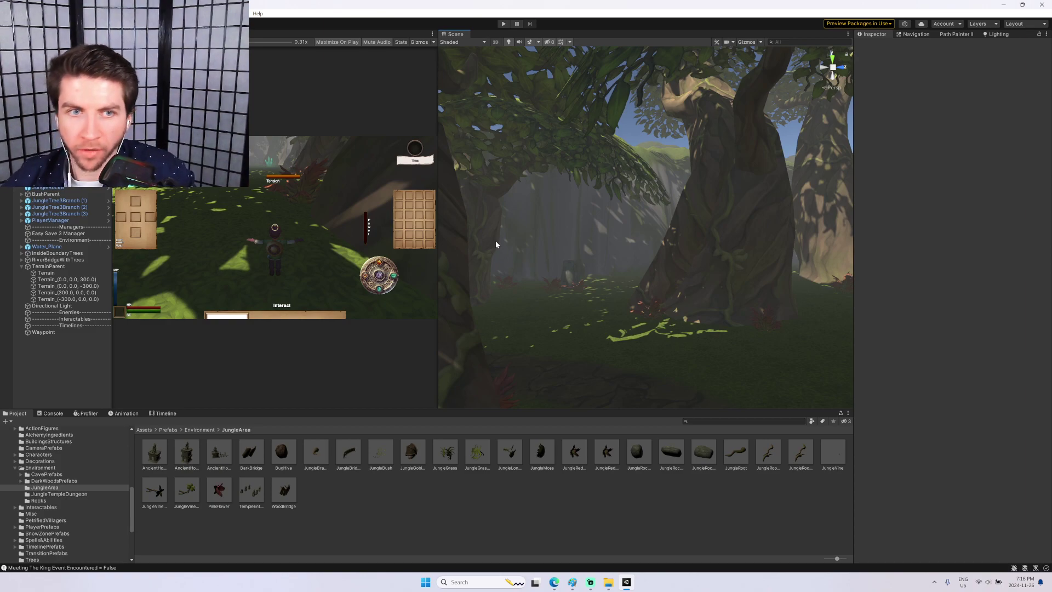
left_click(564, 282)
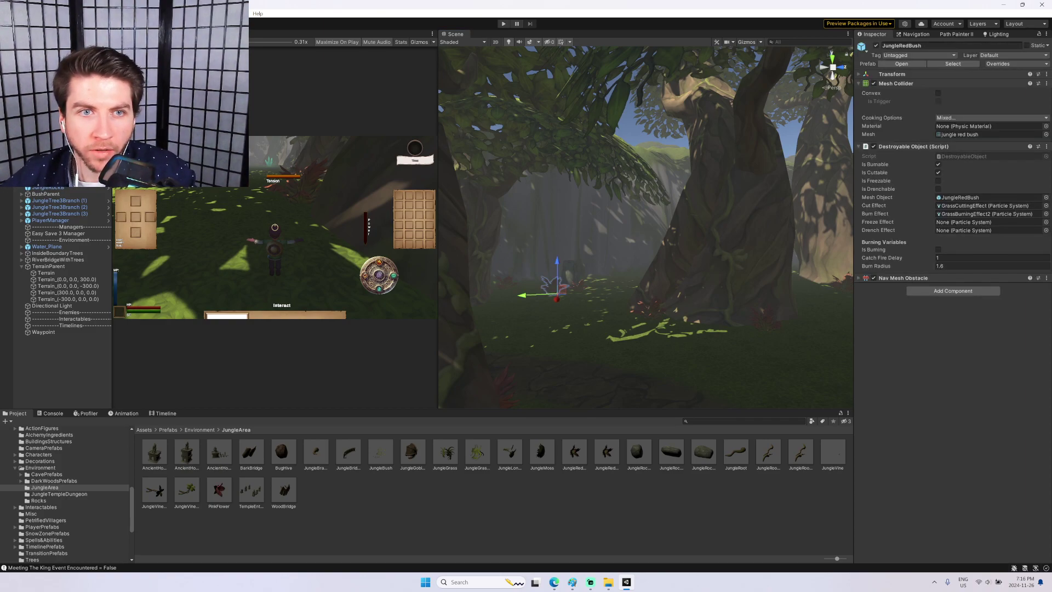
left_click(570, 273)
left_click(553, 287)
left_click(575, 287, "shift")
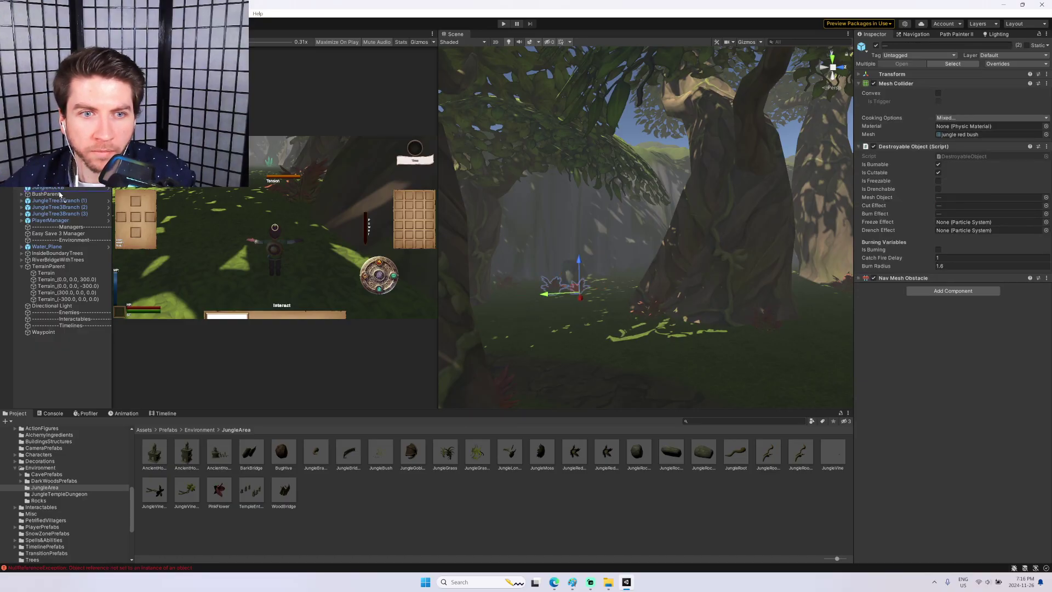
left_click_drag(61, 198, 59, 194)
scroll(59, 192, "up", 10)
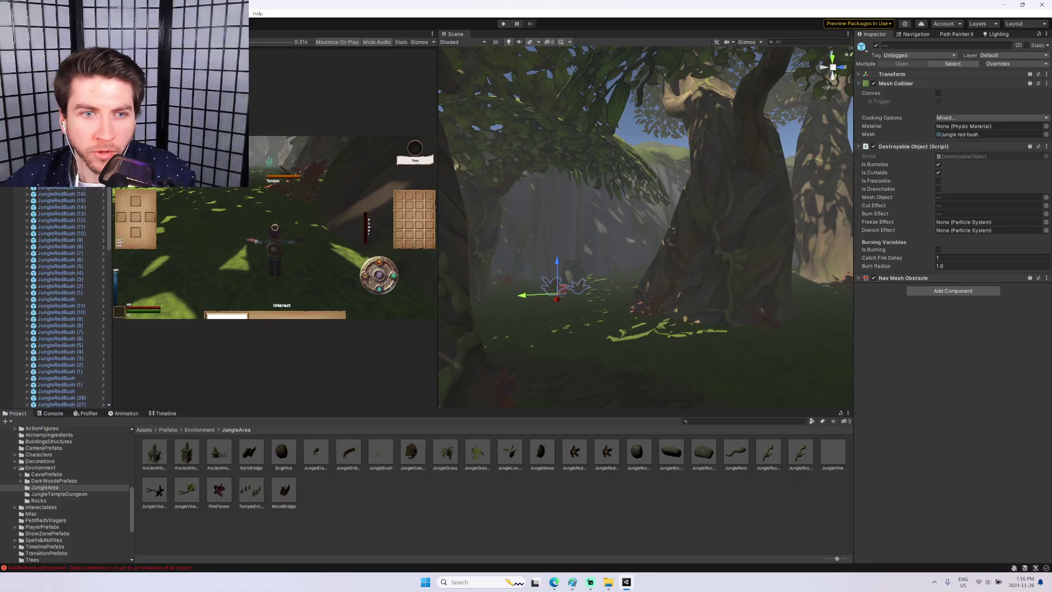
left_click(22, 182)
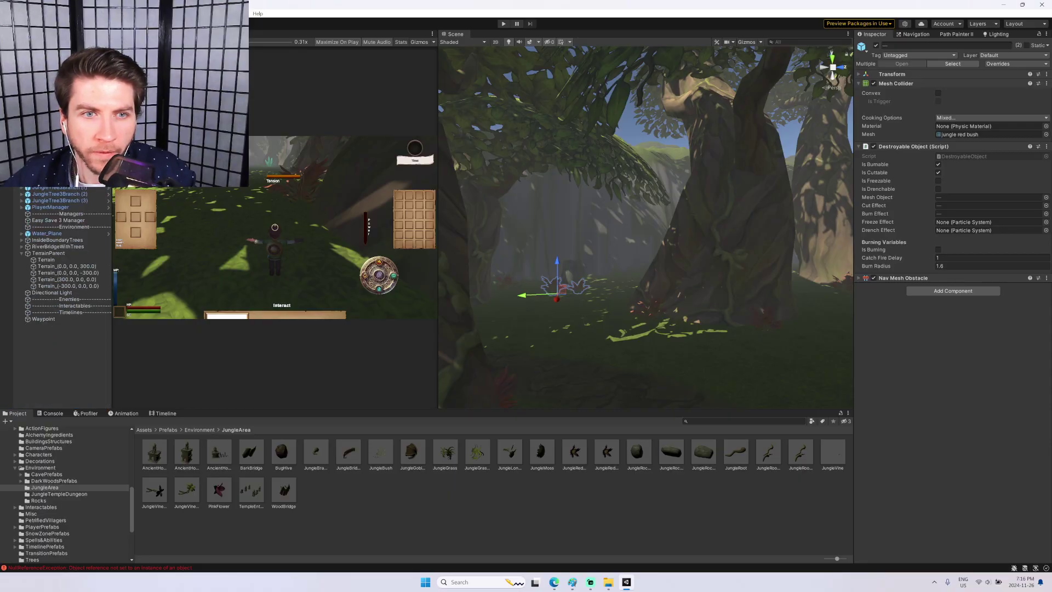
Group the crystal objects under a new empty parent object.
left_click(22, 115)
left_click(60, 82)
left_click(60, 89, "shift")
right_click(65, 88)
left_click(79, 94)
right_click(55, 190)
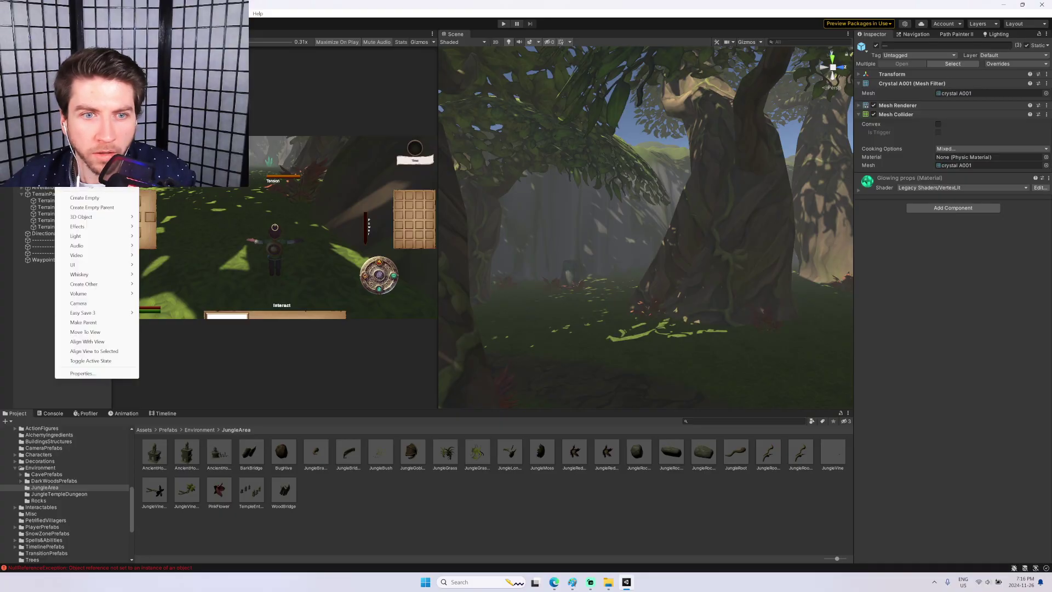
left_click(101, 208)
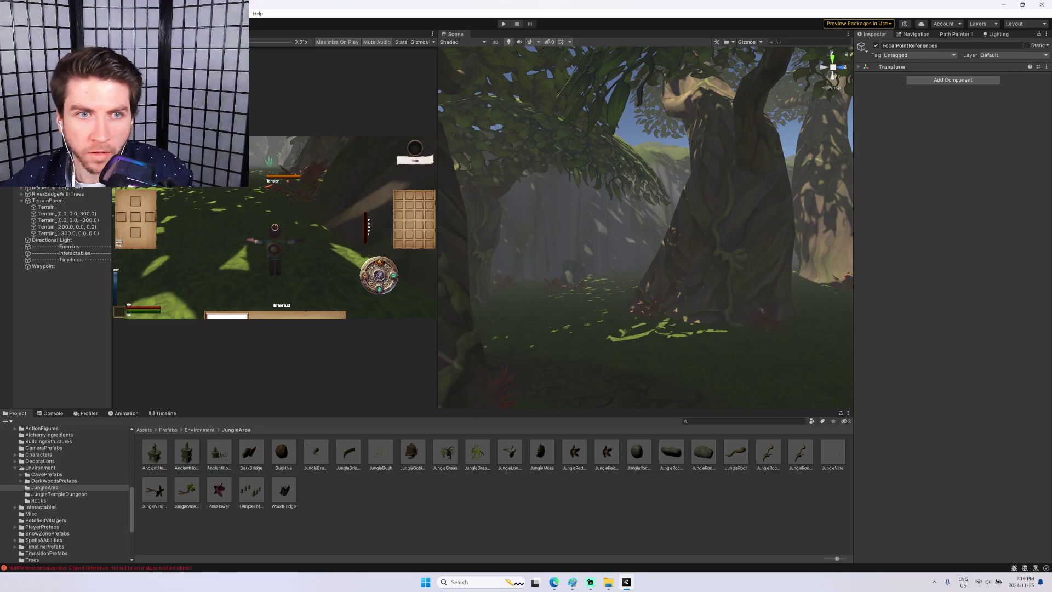
Group the jungle rocks under a new empty parent named RocksParent.
left_click(55, 153)
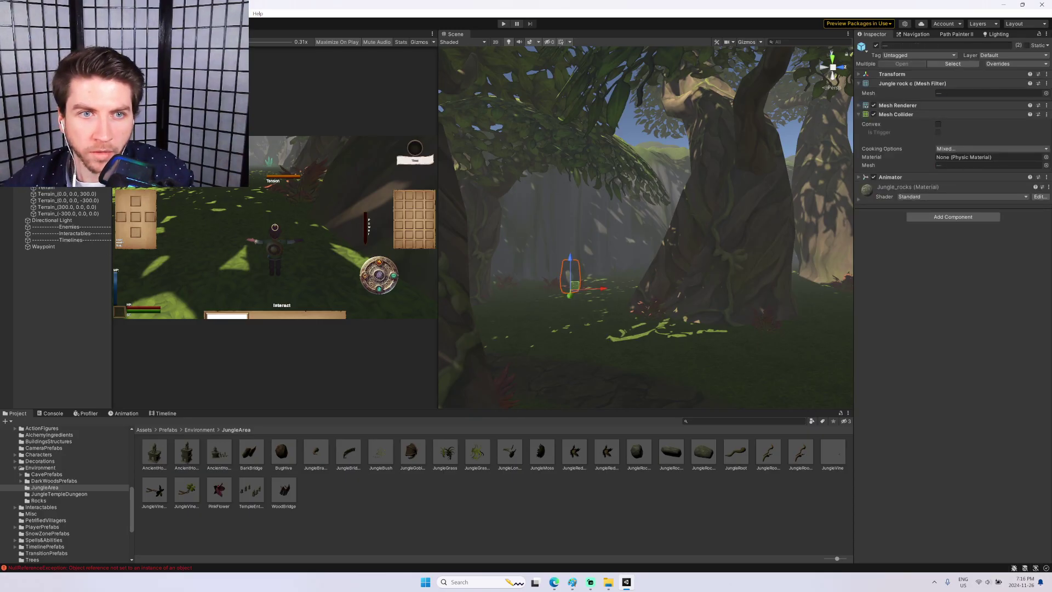
double_click(55, 153)
double_click(55, 146)
key("Down")
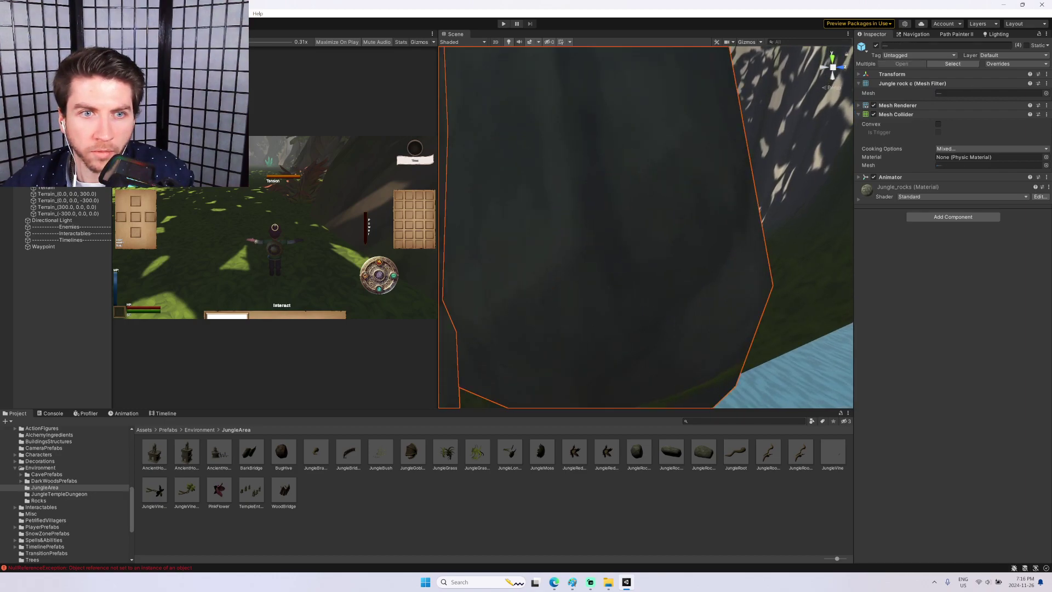
right_click(63, 75)
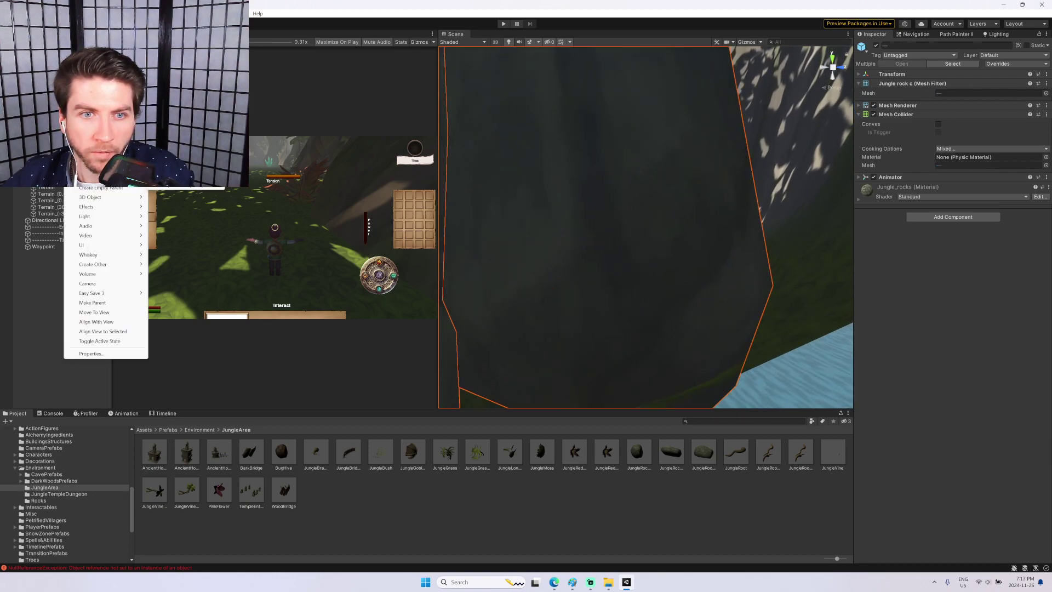
left_click(108, 189)
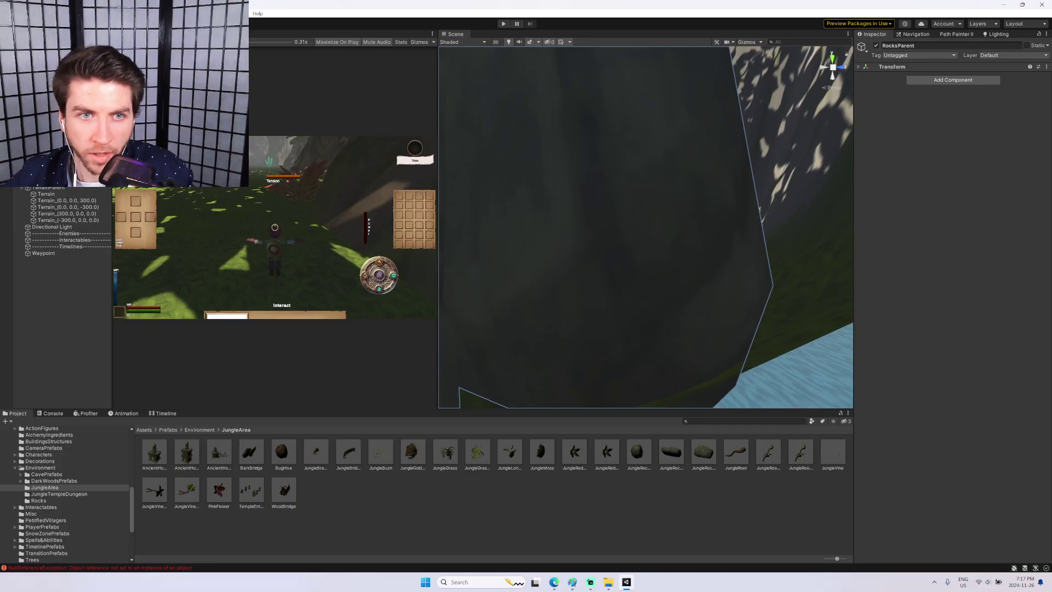
Check the remaining ungrouped objects in the scene hierarchy and look over the large trees in the surrounding jungle.
key("Down")
key("Down")
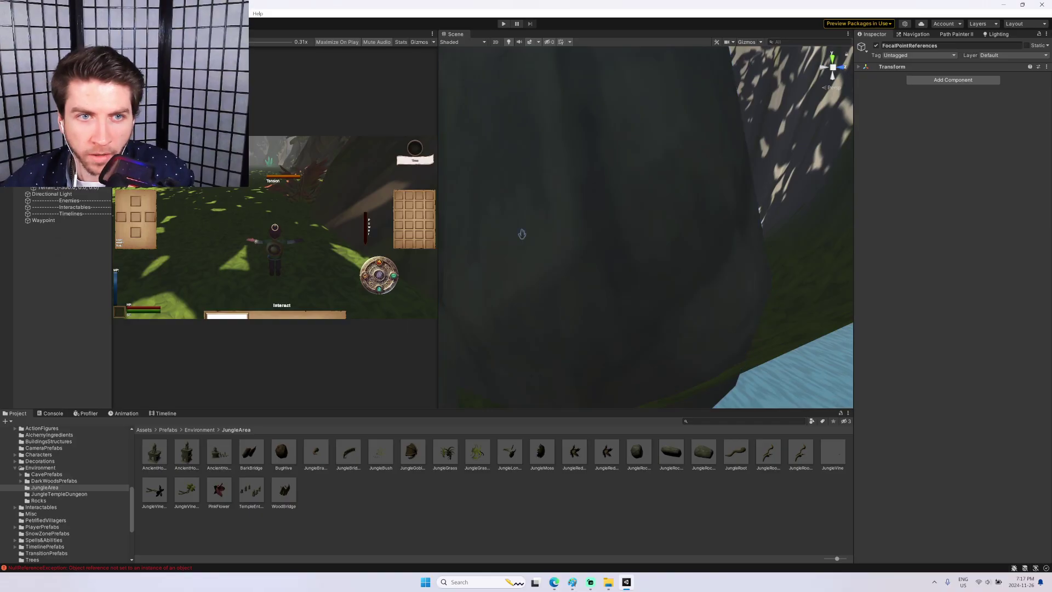
key("Down")
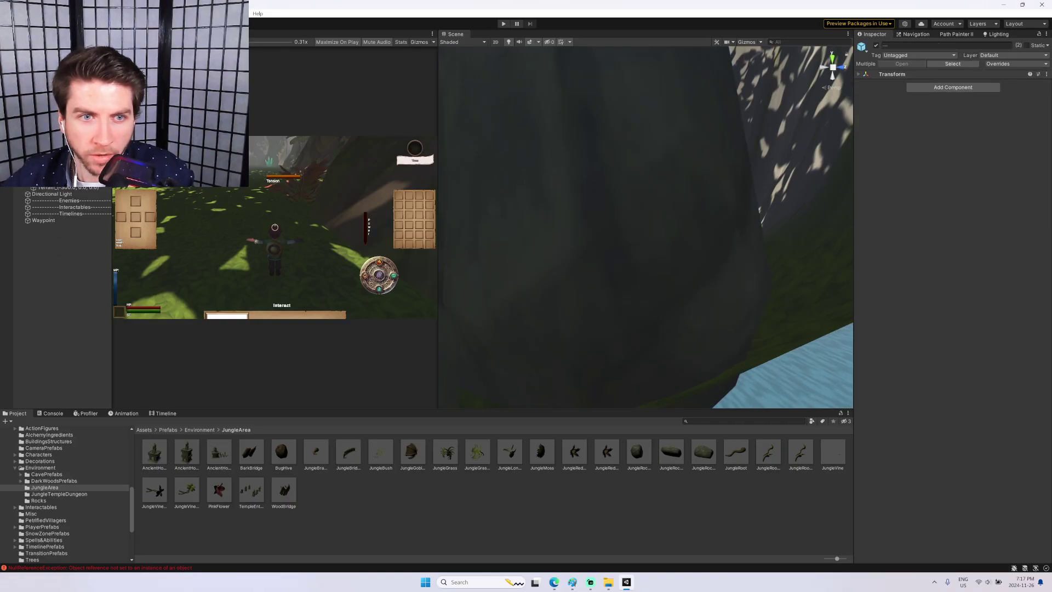
right_click_drag(575, 145, 875, 124)
key("w")
key("s")
key("s")
key("w")
left_click(613, 125)
key("shift+space")
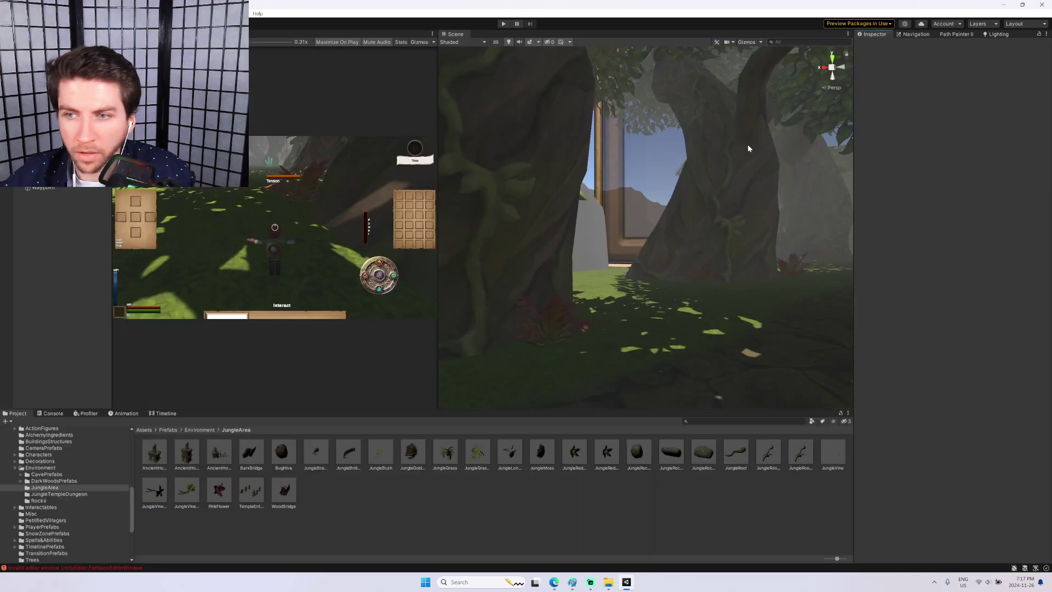
Group the selected large jungle trees under a new empty parent named InsideBoundaryTrees.
right_click_drag(748, 148, 574, 185)
left_click(684, 199)
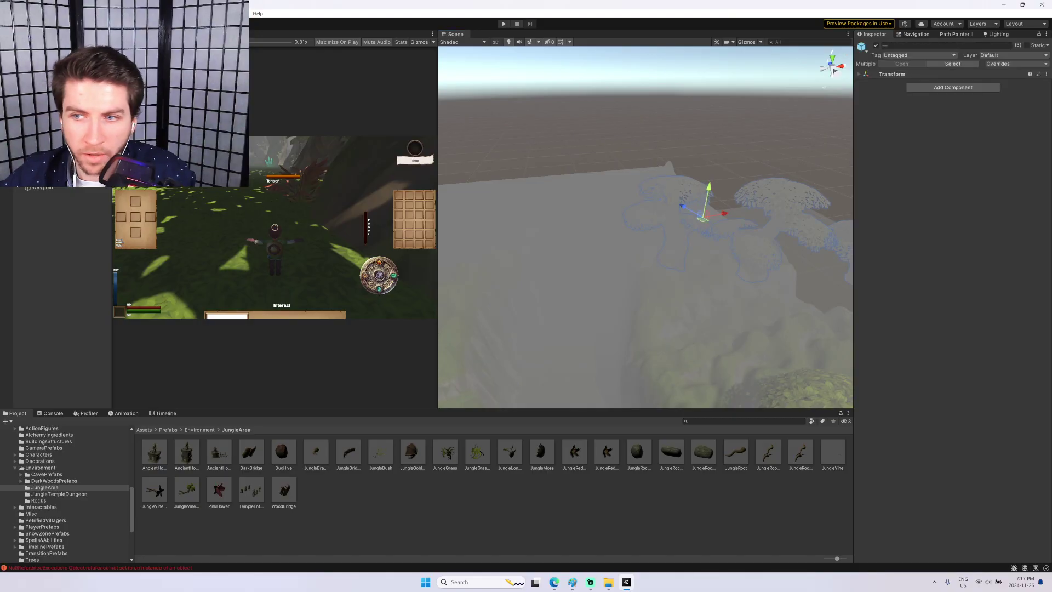
right_click(65, 99)
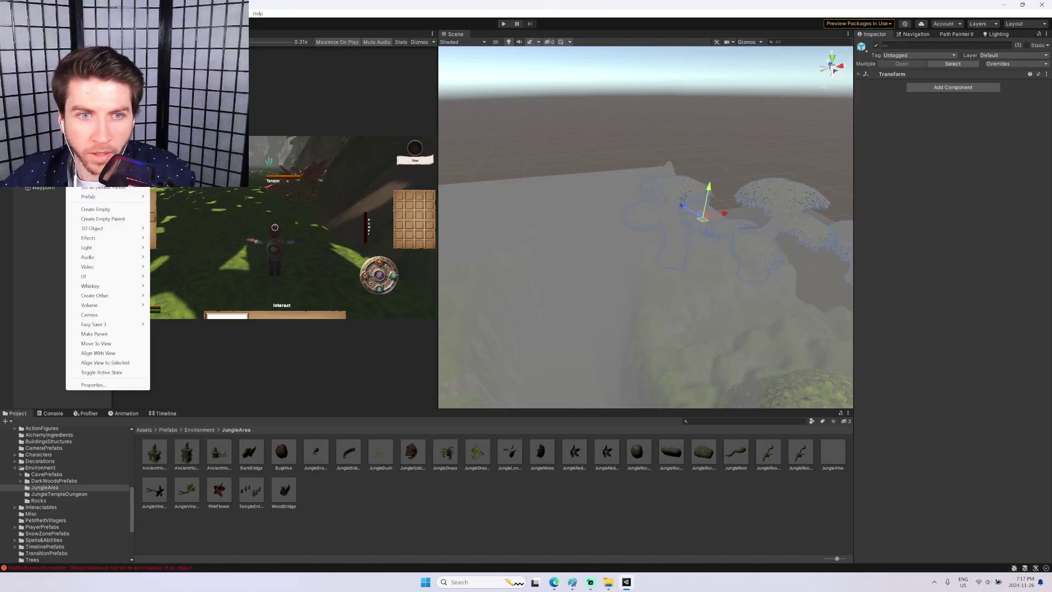
left_click(95, 210)
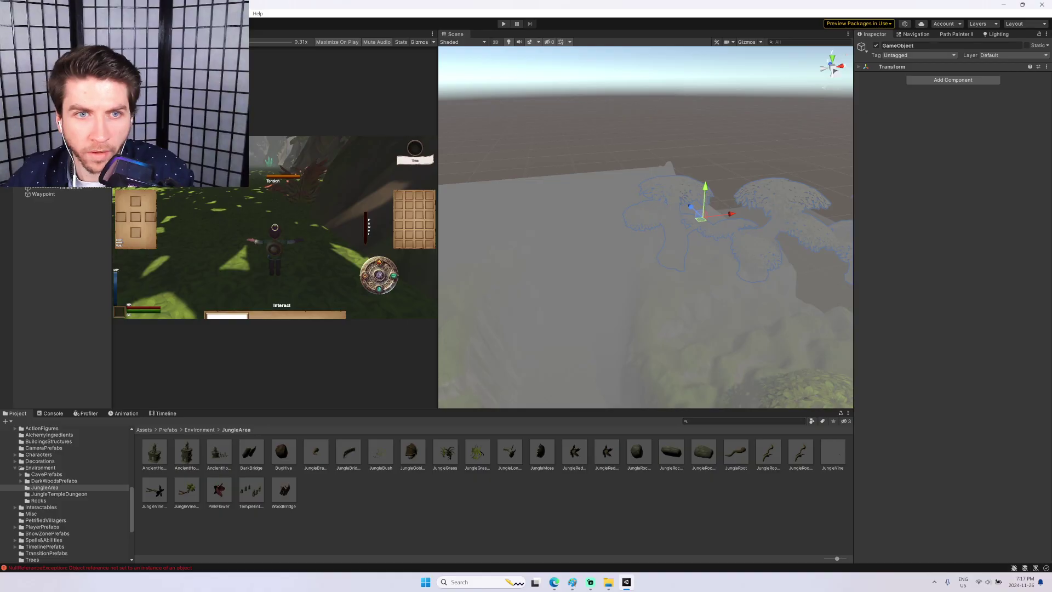
Turn off the fog effects in the Scene view and open the Trees prefab folder.
left_click(531, 43)
left_click(510, 43)
left_click(509, 43)
left_click(510, 43)
right_click_drag(548, 87, 540, 132)
scroll(21, 484, "down", 4)
left_click(32, 472)
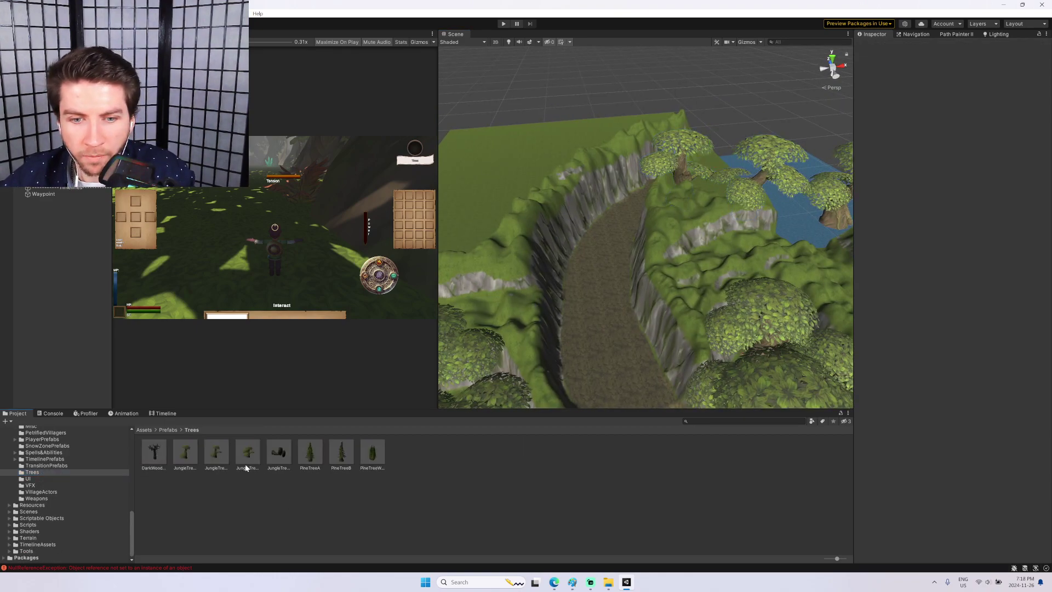
Place a JungleTree5Branch prefab on the cliff top above the river and adjust its rotation.
left_click_drag(248, 454, 449, 228)
right_click_drag(542, 234, 474, 229)
left_click_drag(577, 178, 549, 194)
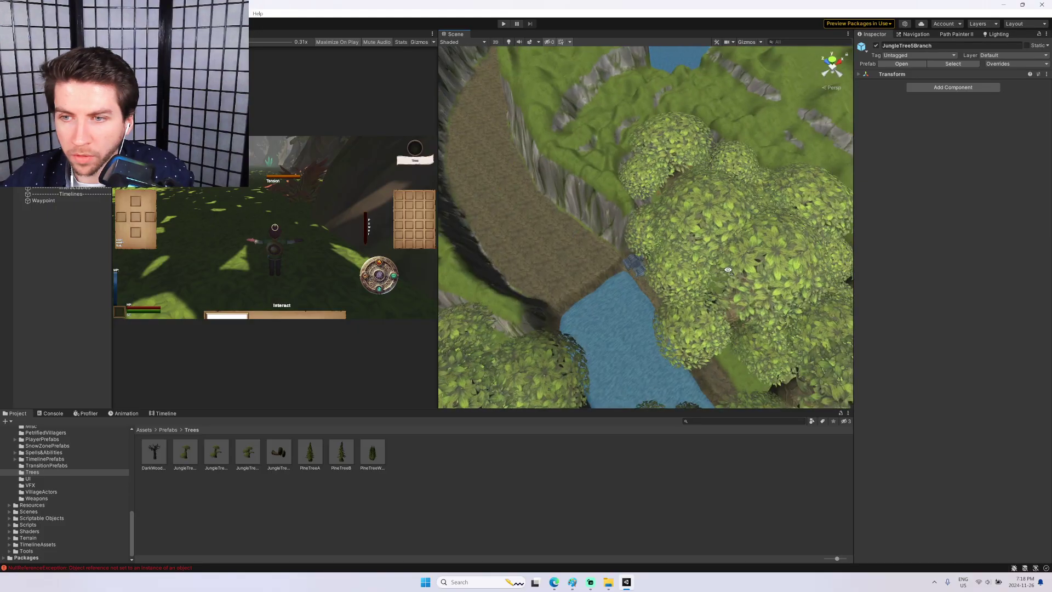
right_click_drag(745, 295, 941, 304)
right_click_drag(849, 270, 835, 265)
right_click_drag(718, 223, 659, 131)
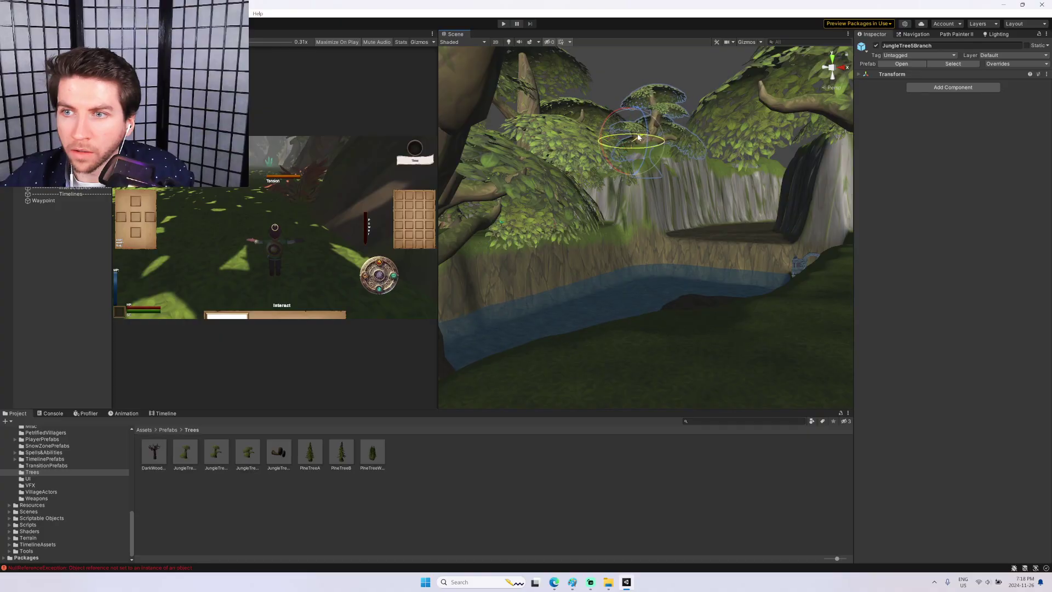
Turn the Scene view's fog effects back on and check the new tree's placement on the cliff.
left_click(530, 42)
left_click(508, 42)
right_click_drag(630, 80, 524, 293)
key("w")
left_click(669, 118)
key("w")
Place a JungleTree3Branch prefab on the outer cliffs and deselect it.
left_click_drag(216, 456, 593, 133)
key("w")
right_click_drag(564, 168, 609, 174)
left_click(619, 114)
key("w")
left_click(677, 121)
key("w")
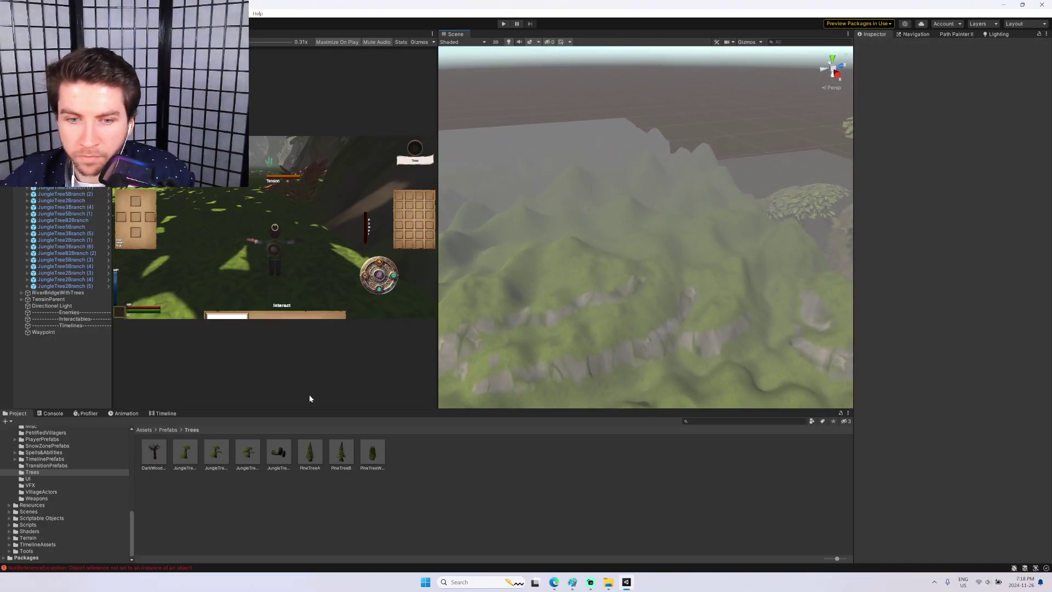
Place a JungleTree2Branch and another JungleTree5Branch on the foggy ridges around the canyon.
left_click_drag(174, 460, 619, 214)
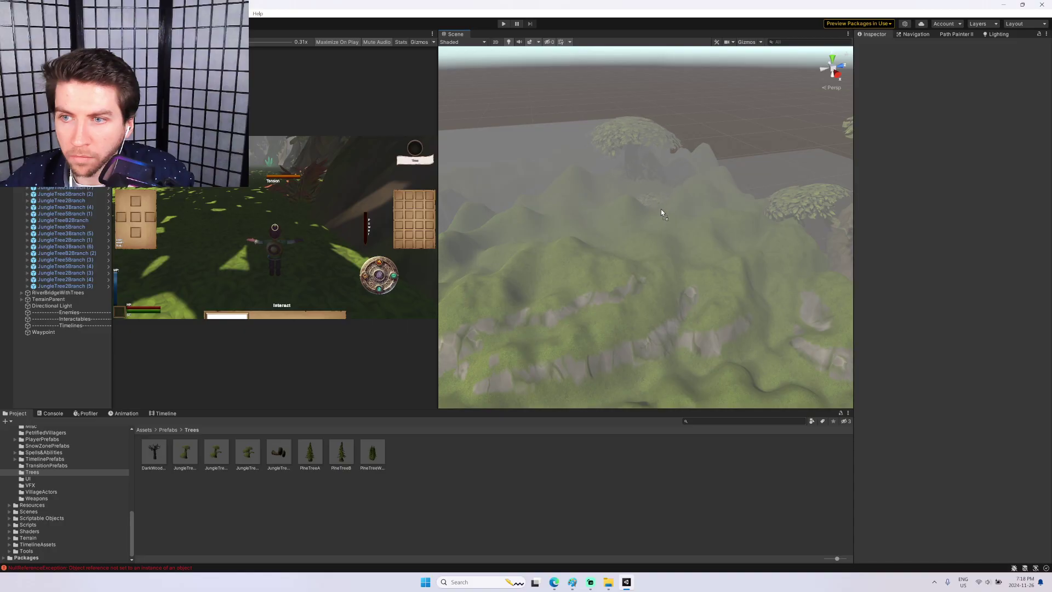
left_click_drag(681, 193, 680, 195)
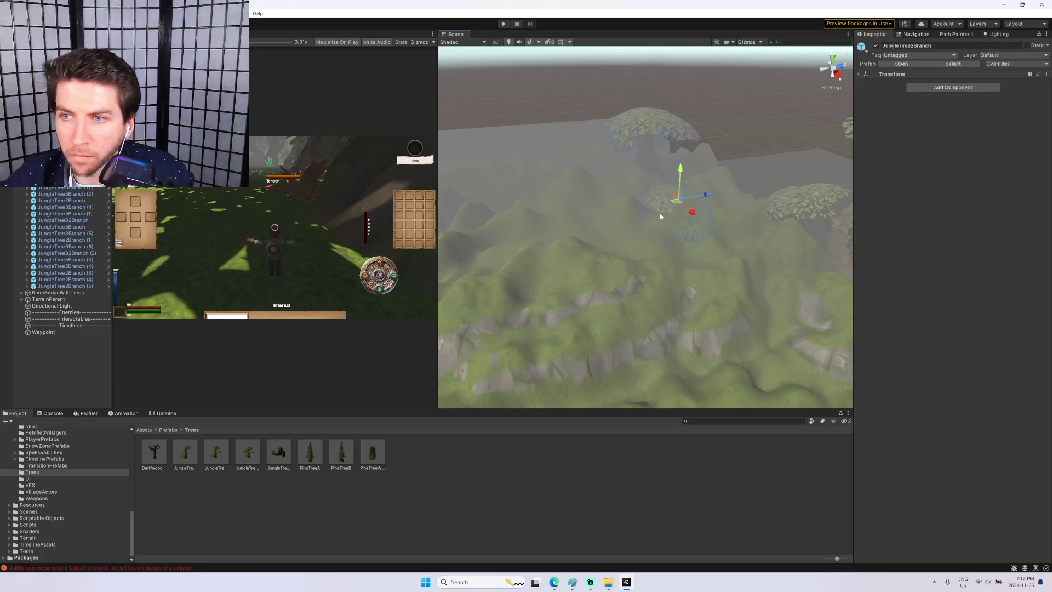
right_click_drag(685, 146, 570, 180)
left_click_drag(252, 457, 643, 163)
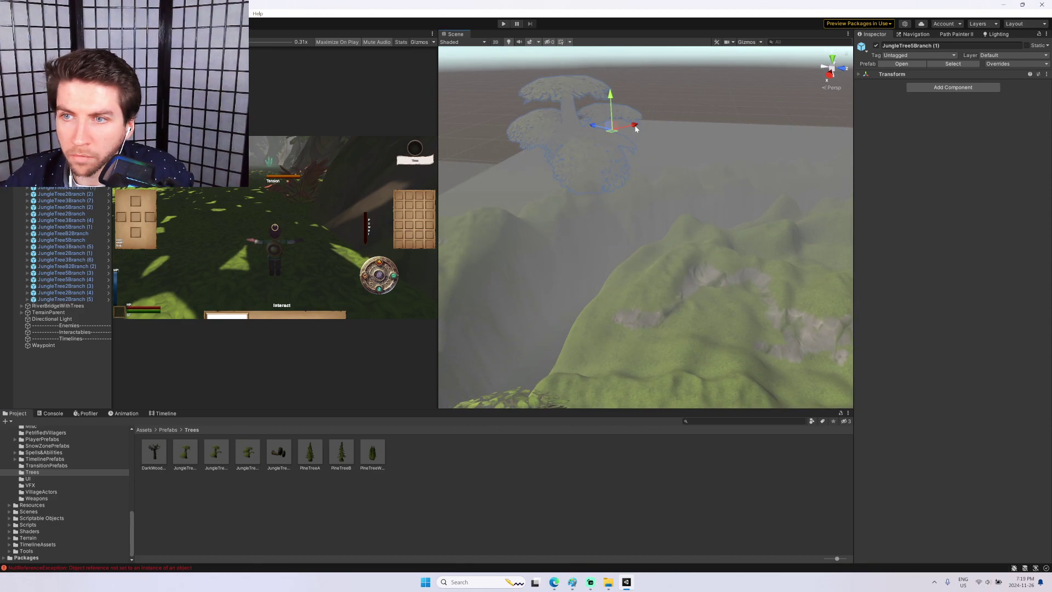
right_click_drag(653, 125, 588, 143)
Place another JungleTree3Branch on the ridge across the canyon and adjust its position.
left_click_drag(215, 454, 576, 130)
key("d")
right_click_drag(610, 119, 581, 117)
key("d")
right_click_drag(661, 110, 623, 111)
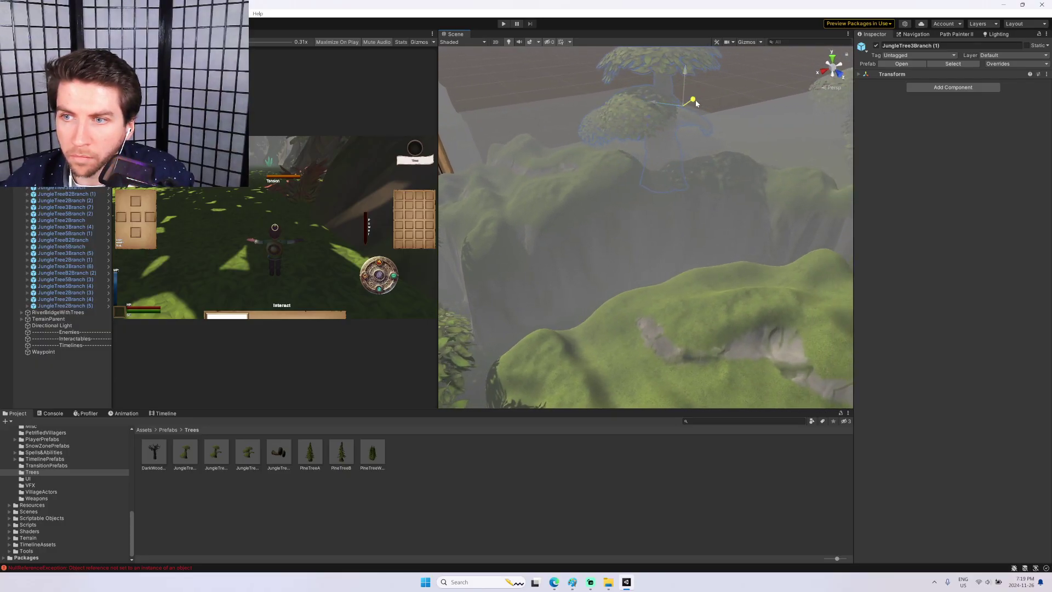
Place a third JungleTree5Branch on the ridge beyond the large UI frame and reposition it.
right_click_drag(707, 100, 654, 114)
left_click_drag(239, 453, 495, 233)
key("w")
left_click_drag(798, 193, 698, 191)
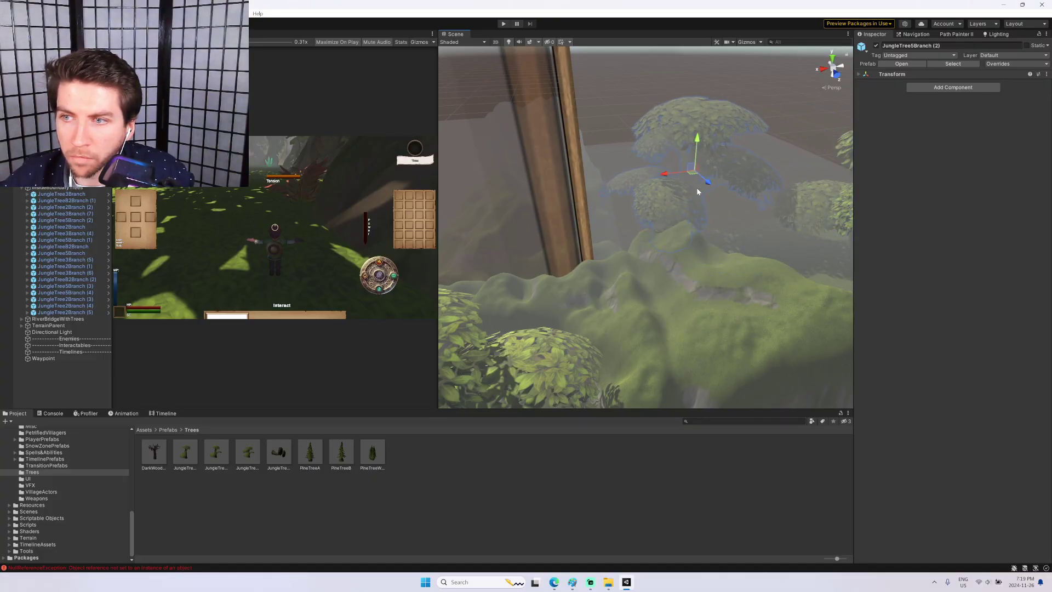
Deactivate the PlayerManager object and turn off the Scene view's fog effects.
right_click_drag(702, 180, 530, 160)
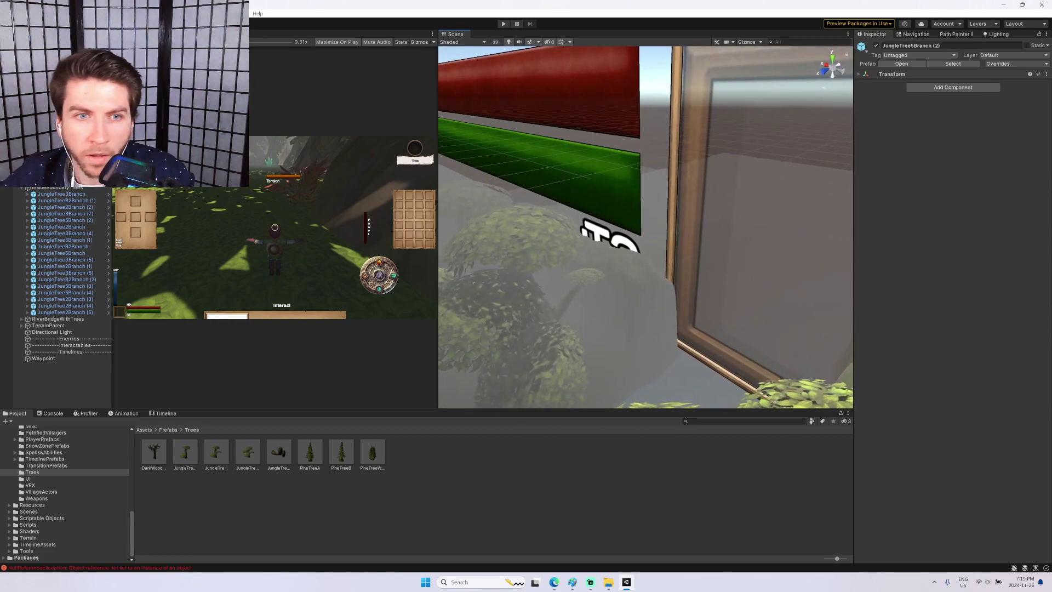
left_click(876, 46)
right_click_drag(704, 136, 909, 135)
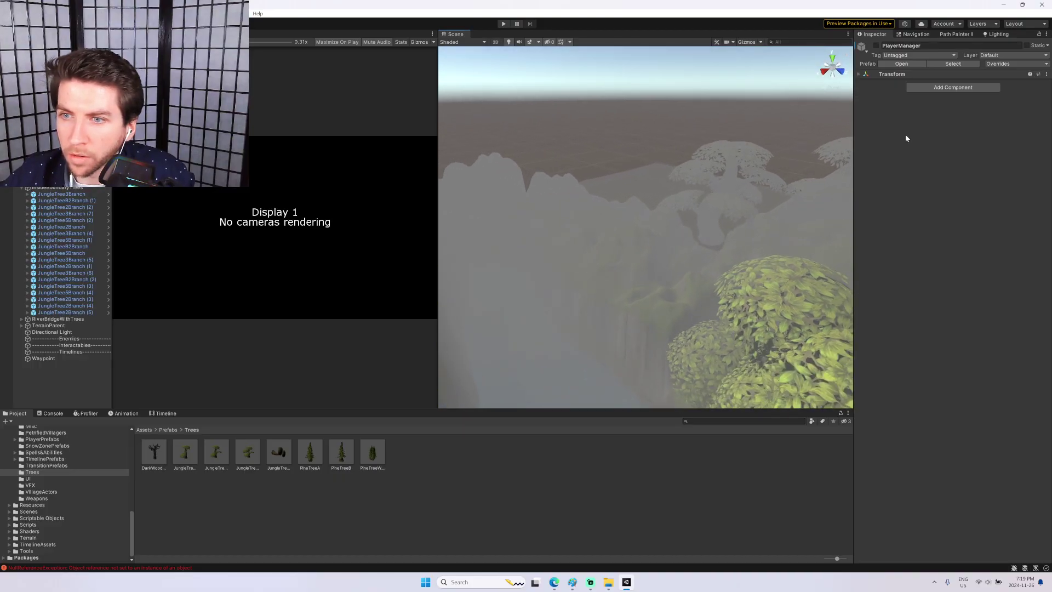
left_click(530, 43)
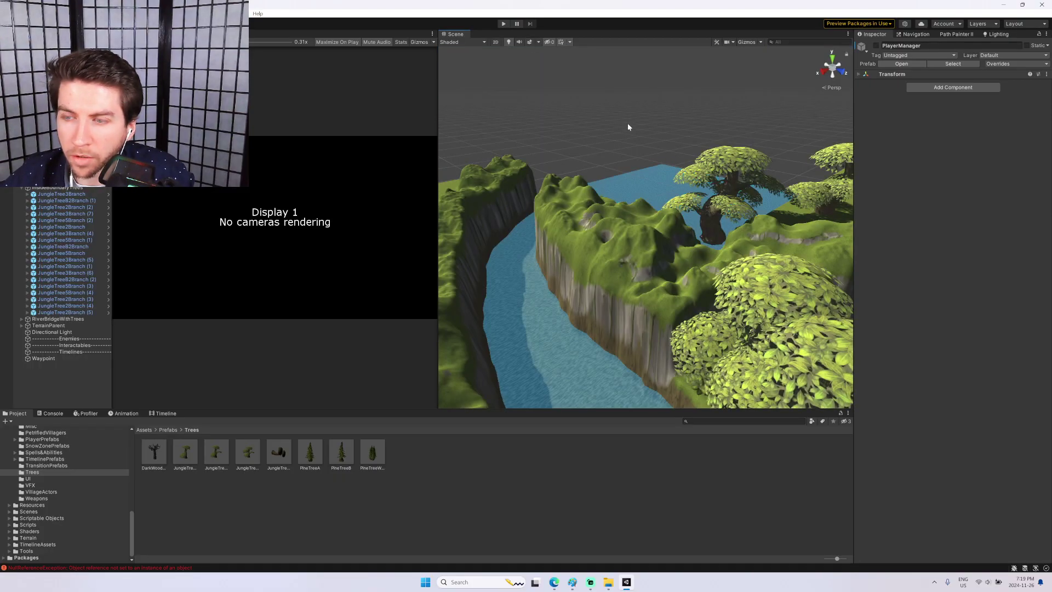
Place a smaller jungle tree and a JungleTree5Branch on the hills along the river's outer bank.
left_click(702, 190)
right_click_drag(758, 175, 272, 343)
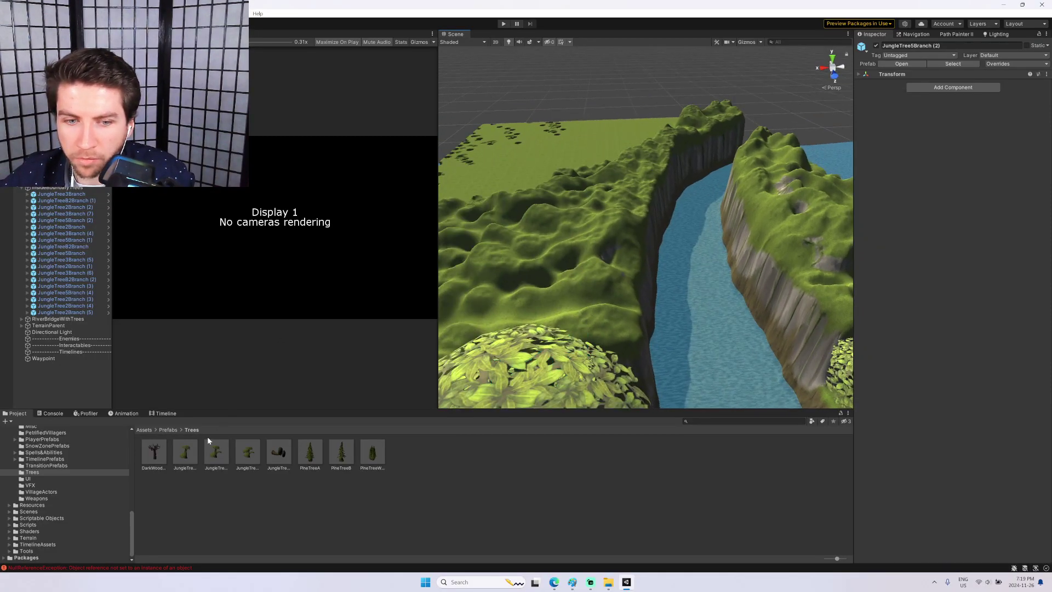
left_click_drag(460, 290, 503, 187)
right_click_drag(503, 187, 550, 180)
left_click_drag(249, 452, 493, 145)
left_click(511, 148)
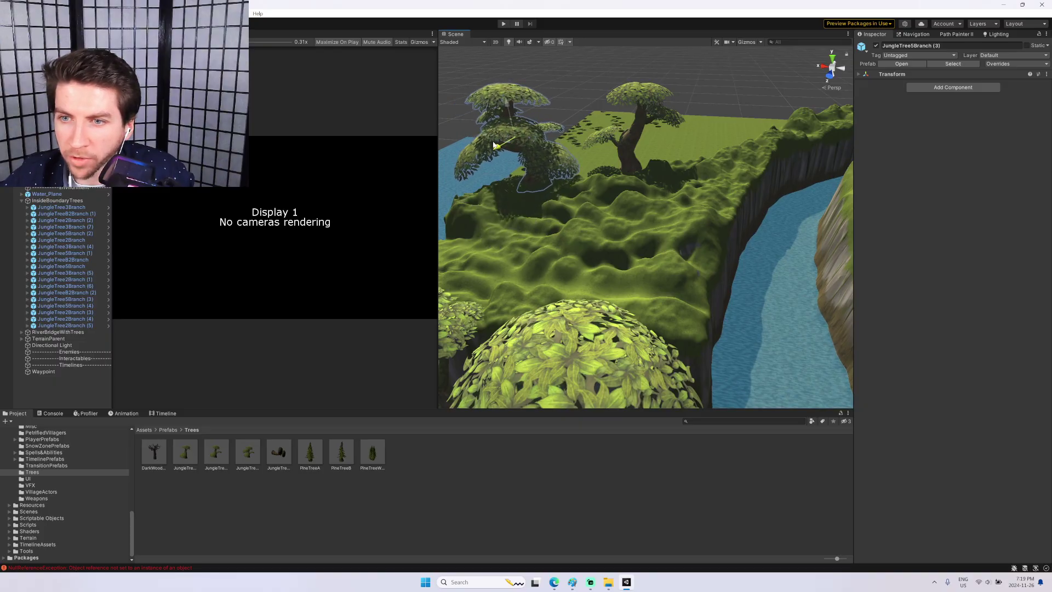
Place another smaller jungle tree and a JungleTree5Branch farther along the outer hills, and reposition the five-branch tree.
left_click_drag(205, 458, 744, 146)
right_click_drag(739, 146, 356, 236)
left_click_drag(247, 452, 639, 212)
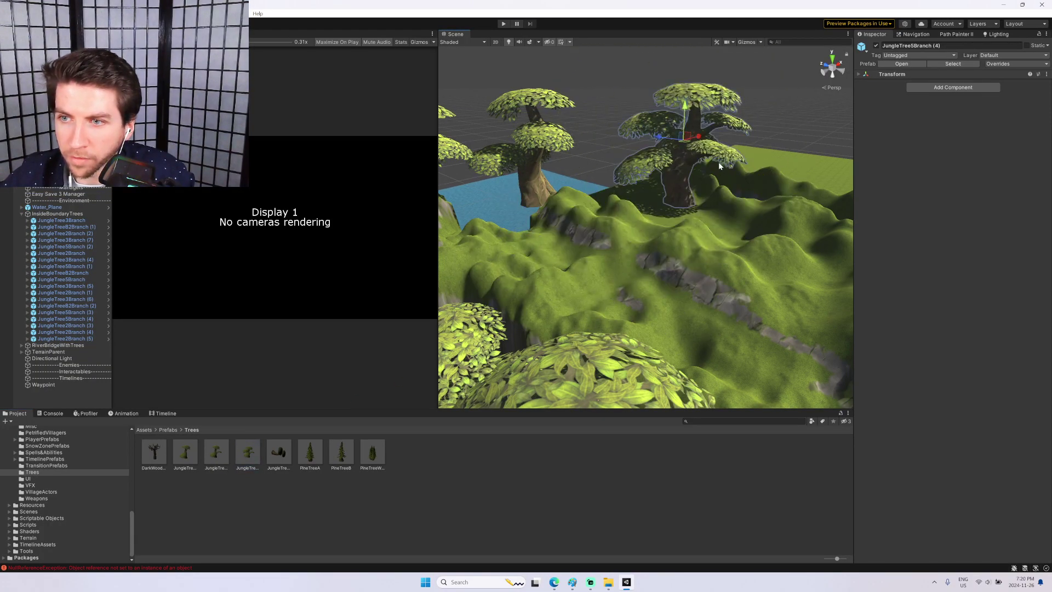
left_click_drag(695, 149, 587, 148)
right_click_drag(588, 148, 751, 159)
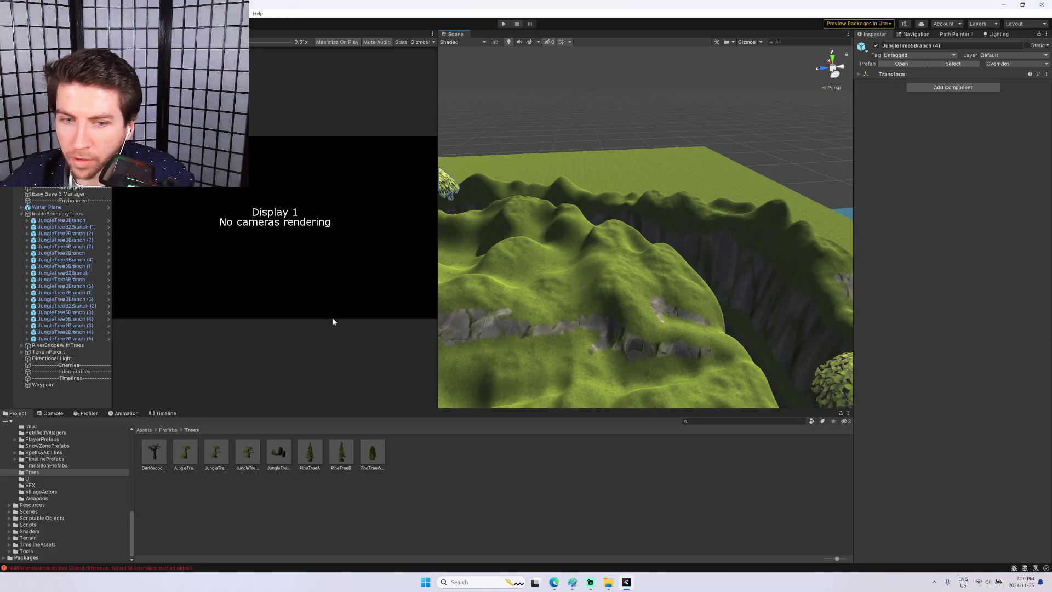
Place and adjust a JungleTree2Branch and a neighbouring jungle tree on the flat ground behind the canyon rim.
left_click_drag(630, 159, 593, 179)
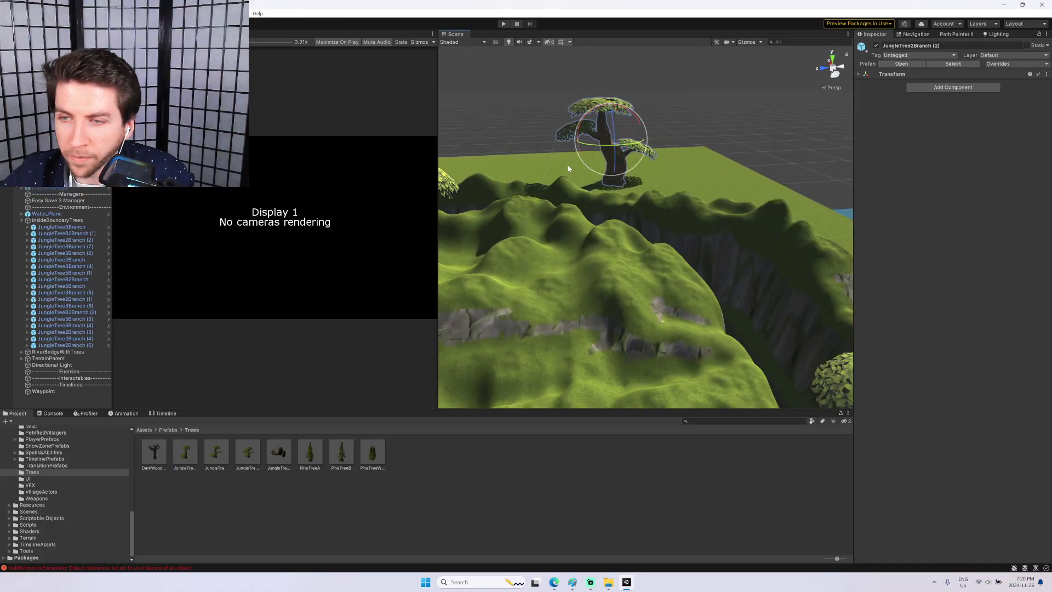
left_click_drag(258, 436, 584, 146)
key("w")
mouse_move(665, 137)
left_mouse_down()
mouse_move(642, 139)
mouse_move(653, 139)
left_mouse_up()
right_click_drag(653, 140, 714, 144)
Place a JungleTree5Branch and a JungleTree3Branch along the far canyon rim and adjust their positions.
left_click_drag(239, 461, 682, 204)
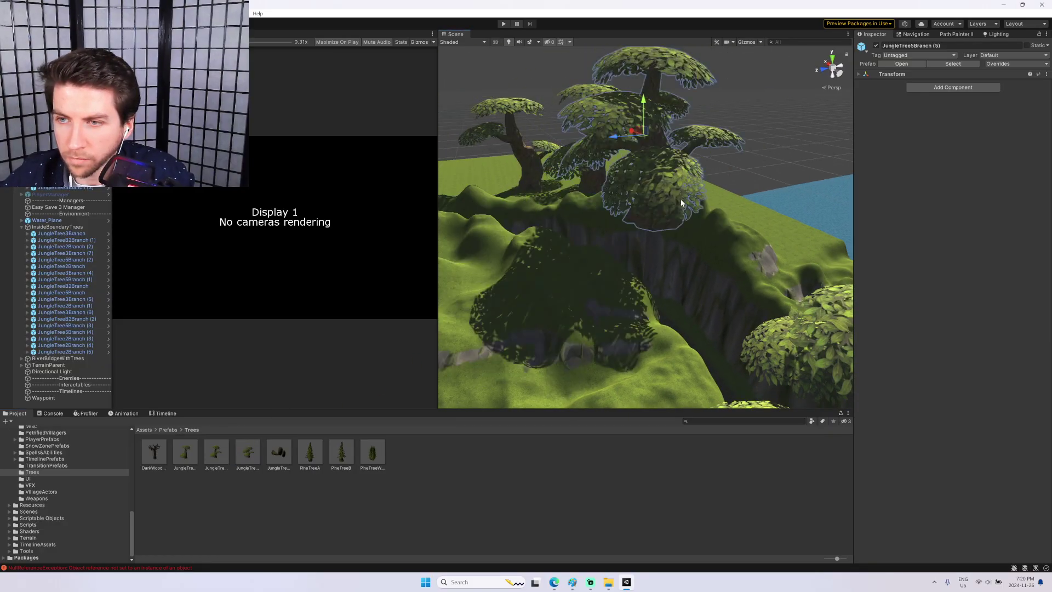
left_click_drag(628, 140, 688, 114)
left_click_drag(659, 148, 683, 147)
right_click_drag(684, 146, 737, 165)
left_click_drag(217, 458, 695, 208)
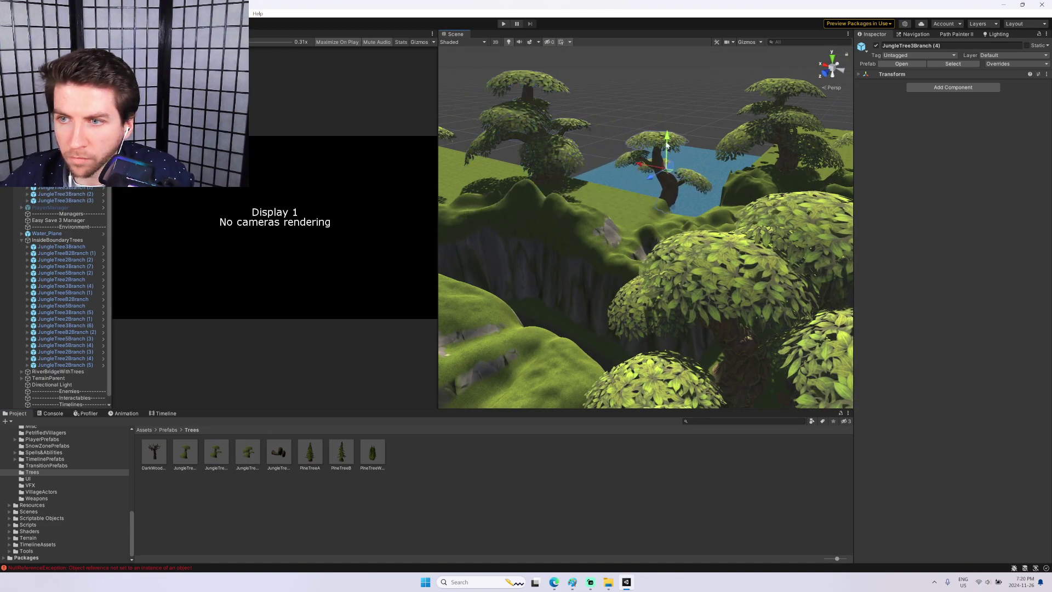
left_click_drag(667, 141, 667, 116)
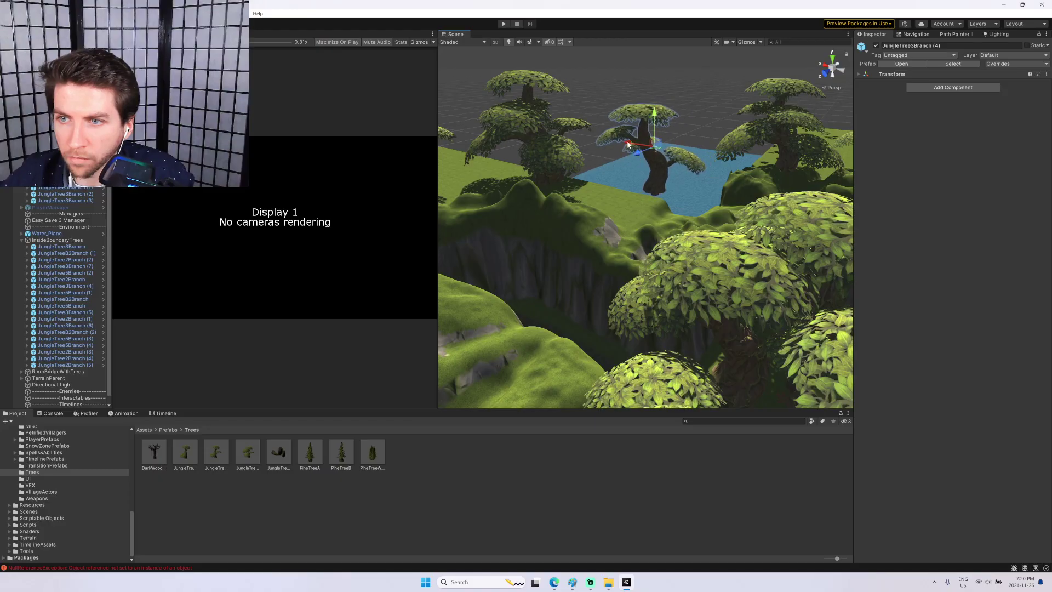
Turn the Scene view's fog effects back on and reposition a tree on the distant canyon rim.
left_click(528, 43)
left_click(563, 100)
right_click_drag(563, 101, 705, 231)
key("w")
left_click(713, 227)
left_click_drag(699, 224, 685, 190)
left_click(772, 109)
right_click_drag(772, 110, 799, 200)
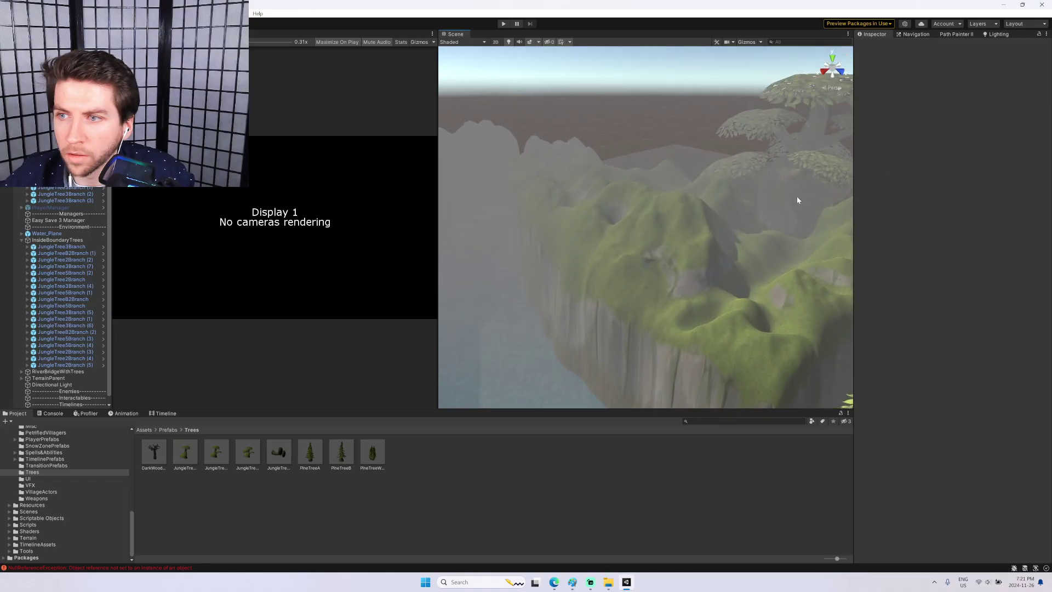
Duplicate a JungleTree5Branch, move the copy to the open ridge above the river, and rotate it.
left_click(777, 207)
key("ctrl+d")
left_click_drag(831, 153, 673, 133)
key("e")
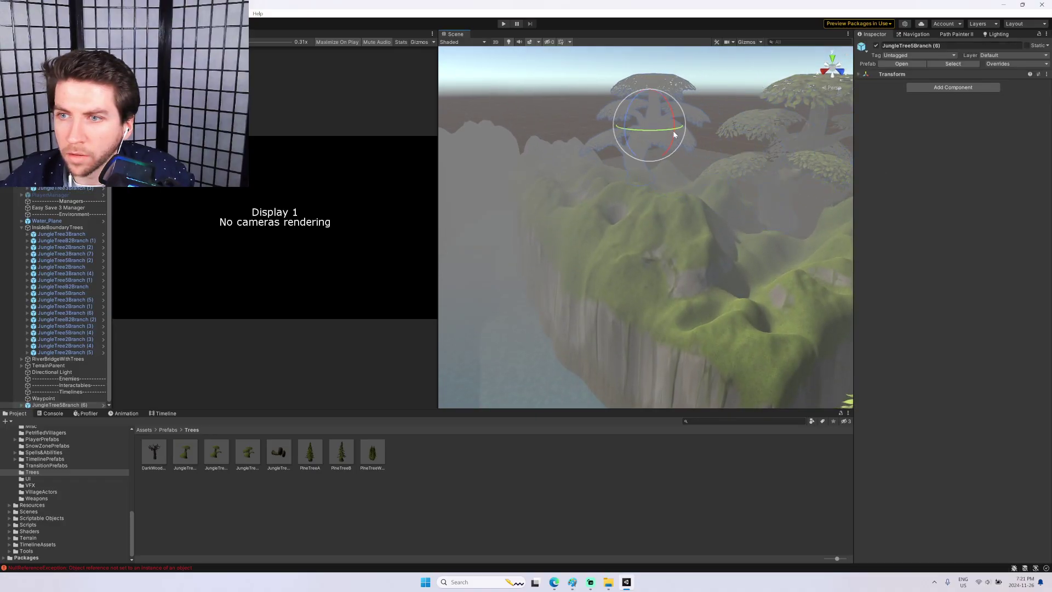
left_click_drag(586, 136, 585, 134)
left_click(578, 103)
right_click_drag(578, 103, 617, 86)
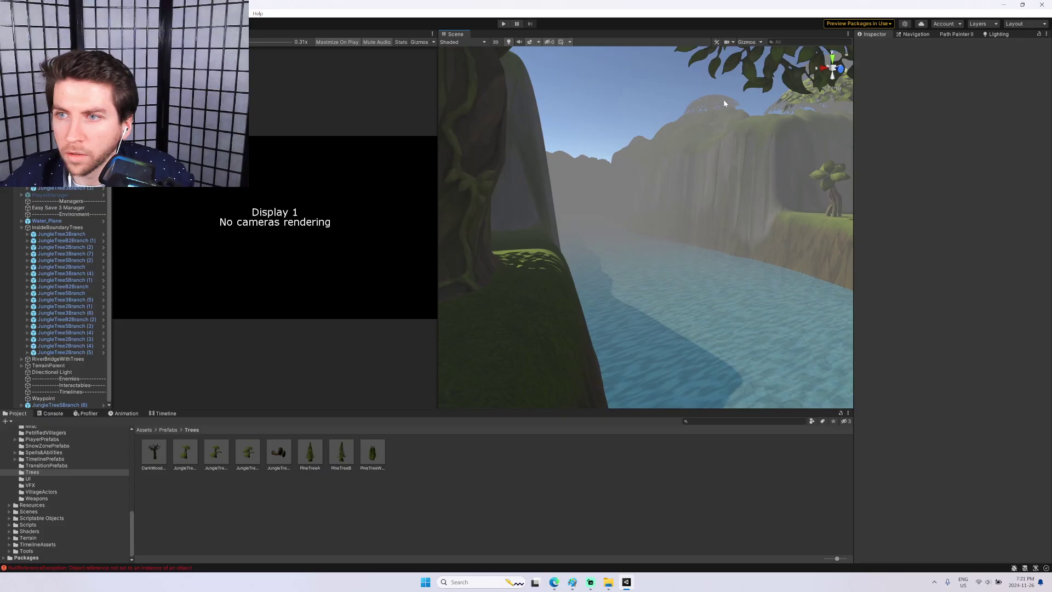
Add a JungleTree5Branch copy and a JungleTree3Branch copy to the skyline at the river canyon's far end.
left_click(718, 104)
key("ctrl+d")
key("w")
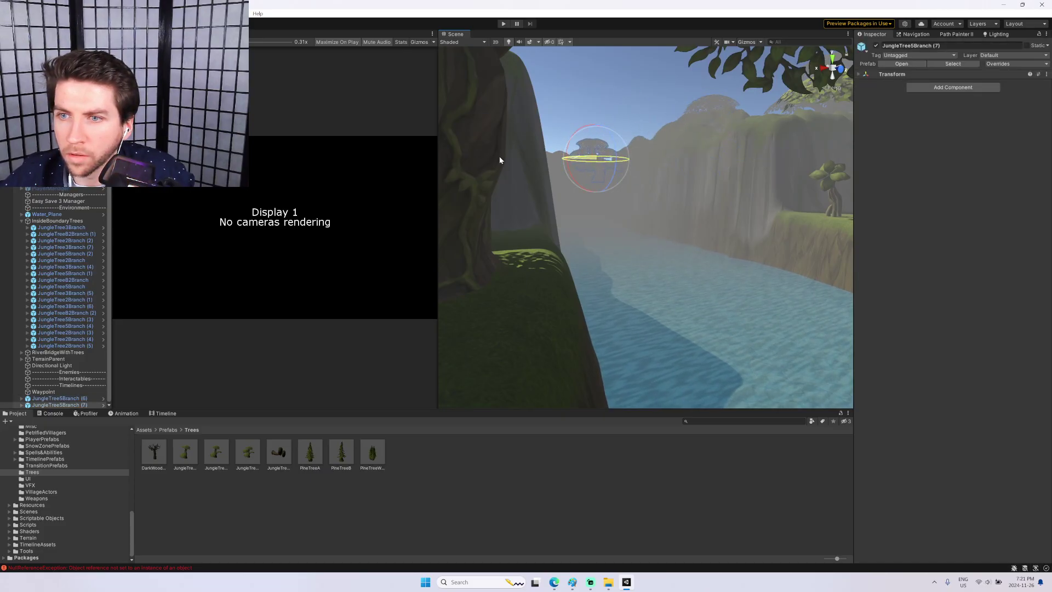
left_click(604, 149)
right_click_drag(616, 126, 561, 127)
left_click(575, 134)
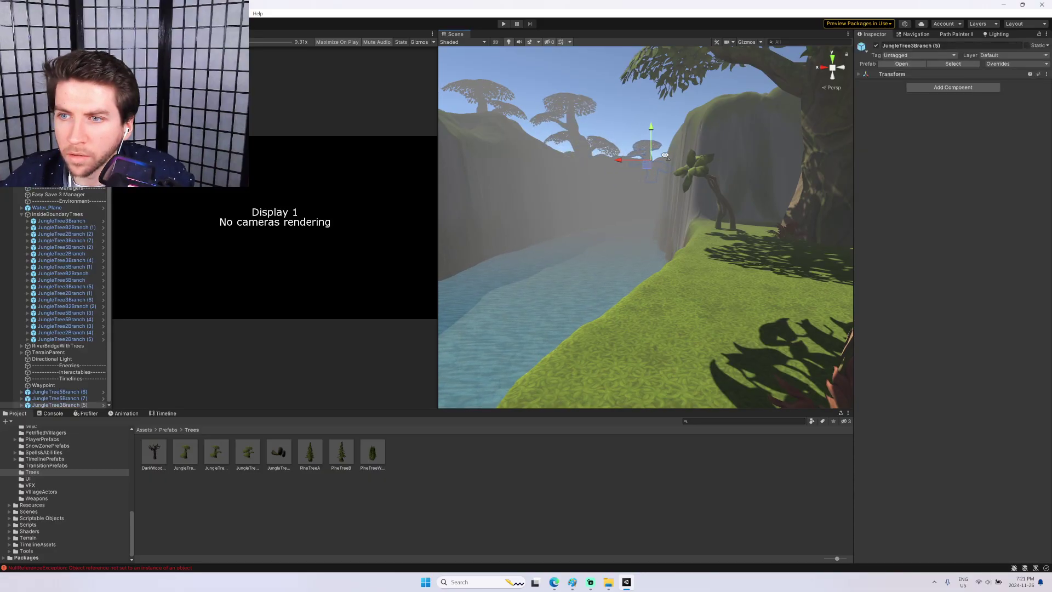
Adjust the existing JungleTree3Branch and JungleTree2Branch on the canyon skyline.
right_click_drag(650, 159, 610, 126)
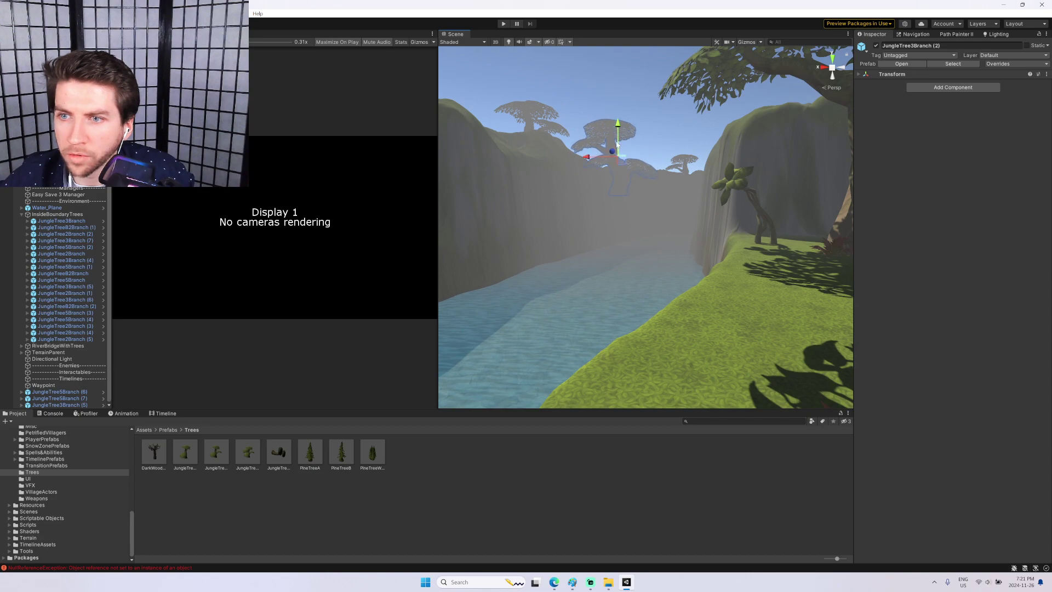
left_click(663, 131)
right_click_drag(663, 131, 628, 128)
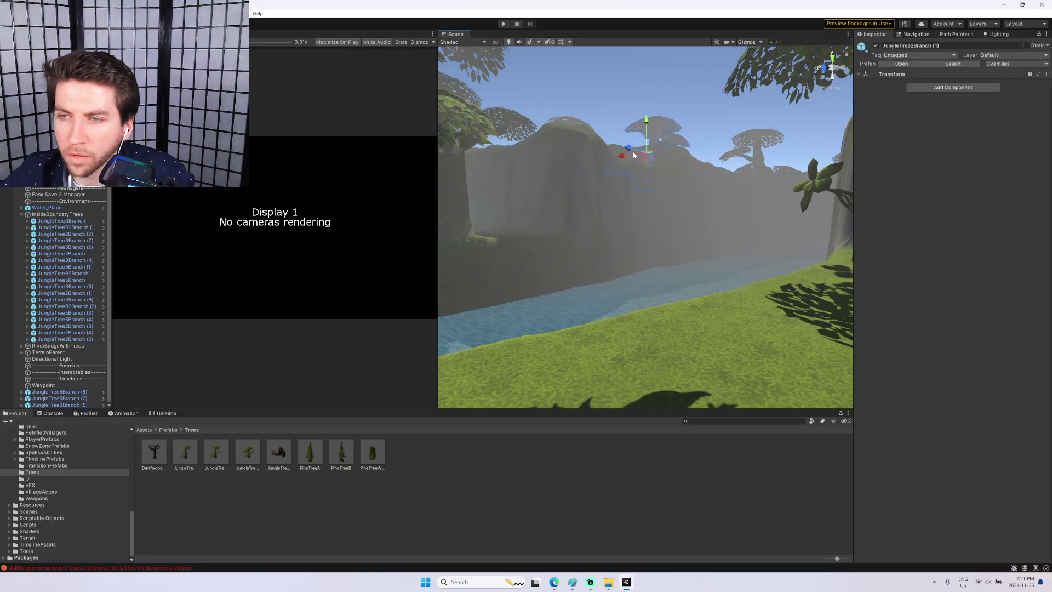
Undo the last changes made to the JungleTree2Branch on the cliff top.
left_click(684, 110)
key("ctrl+z")
key("ctrl+z")
key("ctrl+z")
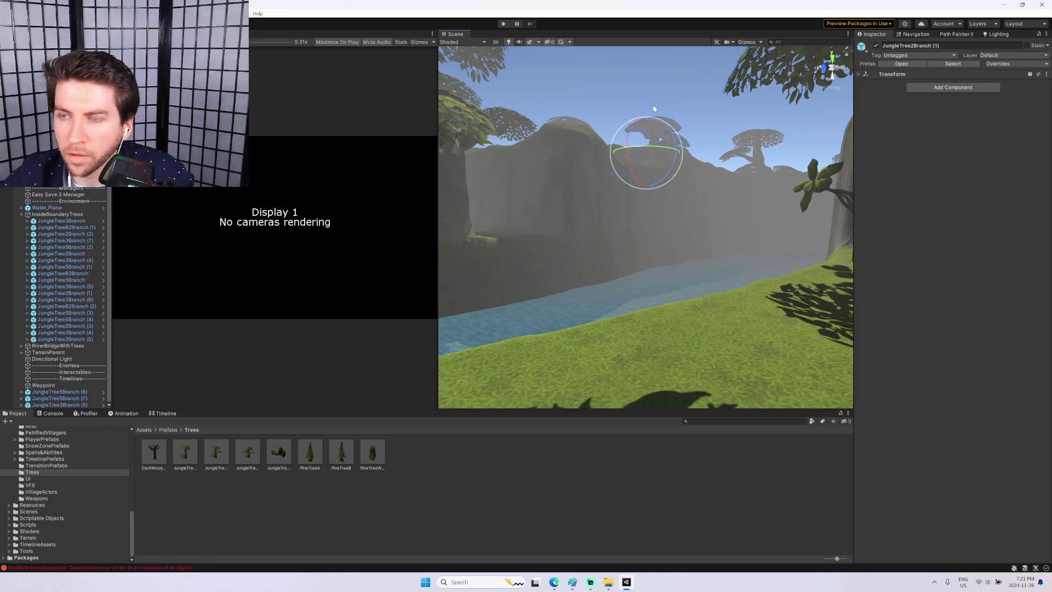
Add another JungleTree5Branch in the gap between the two distant trees on the ridge.
key("w")
mouse_move(659, 132)
right_mouse_down()
mouse_move(651, 92)
mouse_move(657, 129)
right_mouse_up()
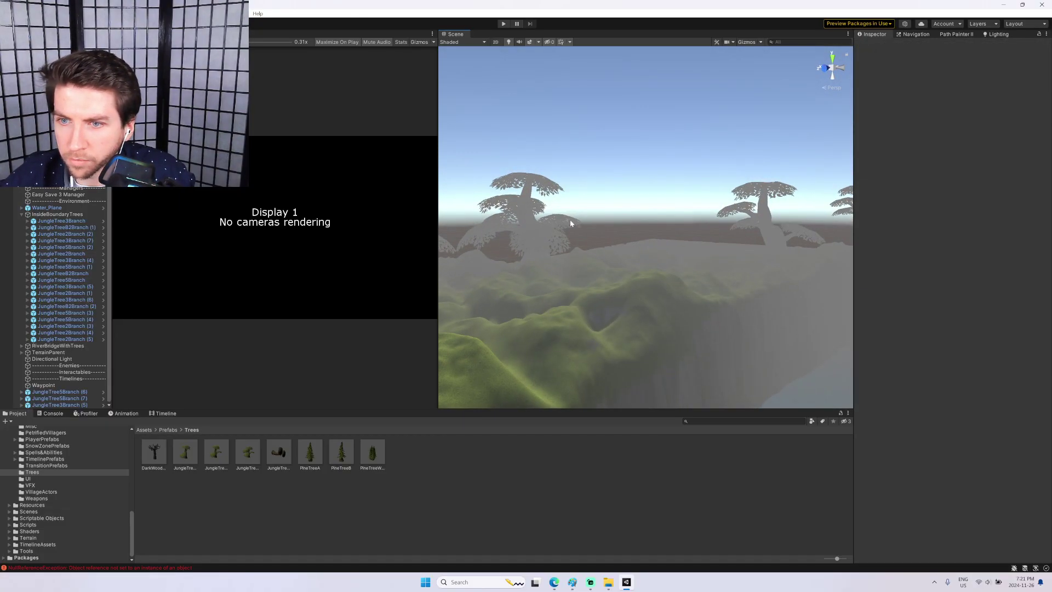
key("w")
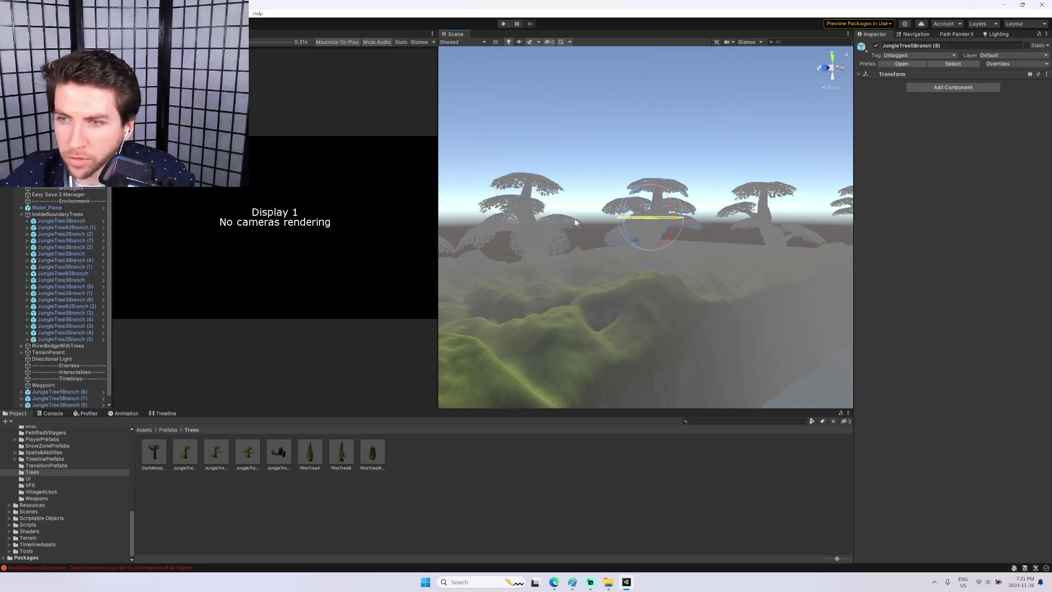
left_click(576, 194)
Check the canyon skyline from the riverbank and reposition the distant JungleTree3Branch above the river.
right_click_drag(575, 194, 639, 169)
key("w")
left_click(642, 176)
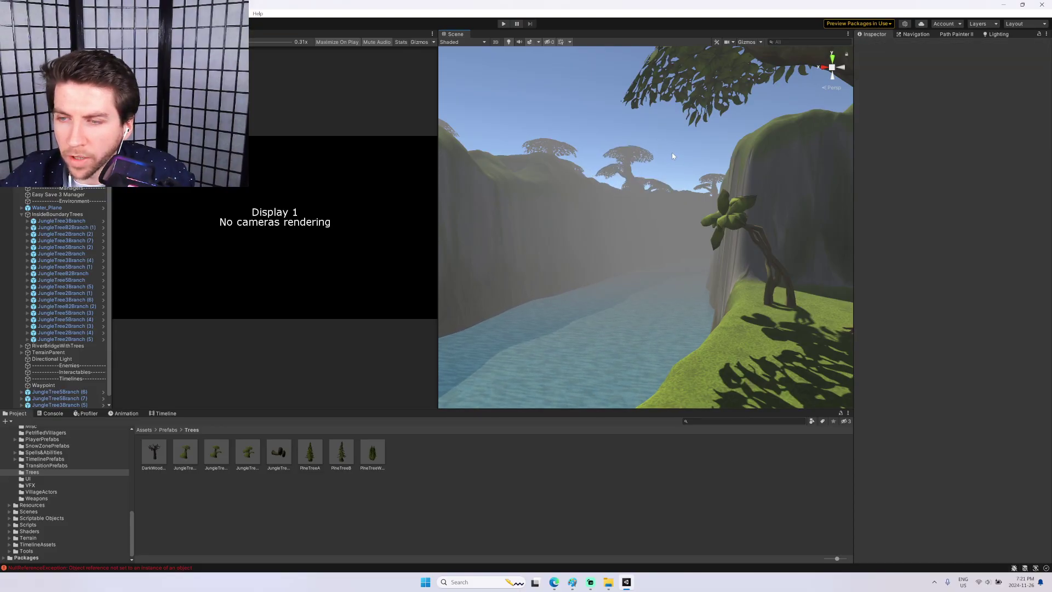
right_click_drag(672, 153, 669, 156)
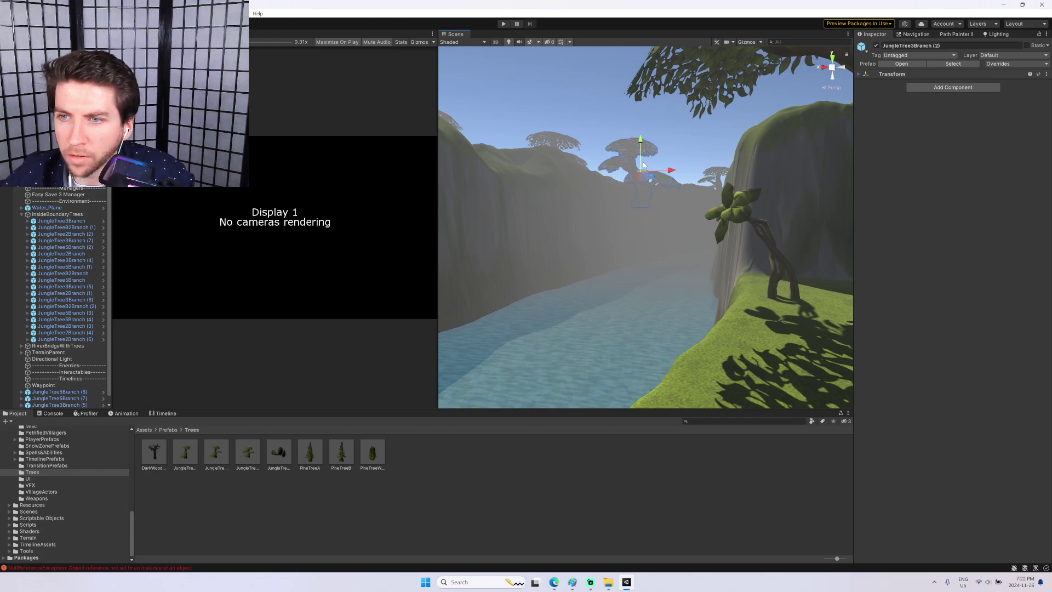
right_click_drag(658, 154, 697, 141)
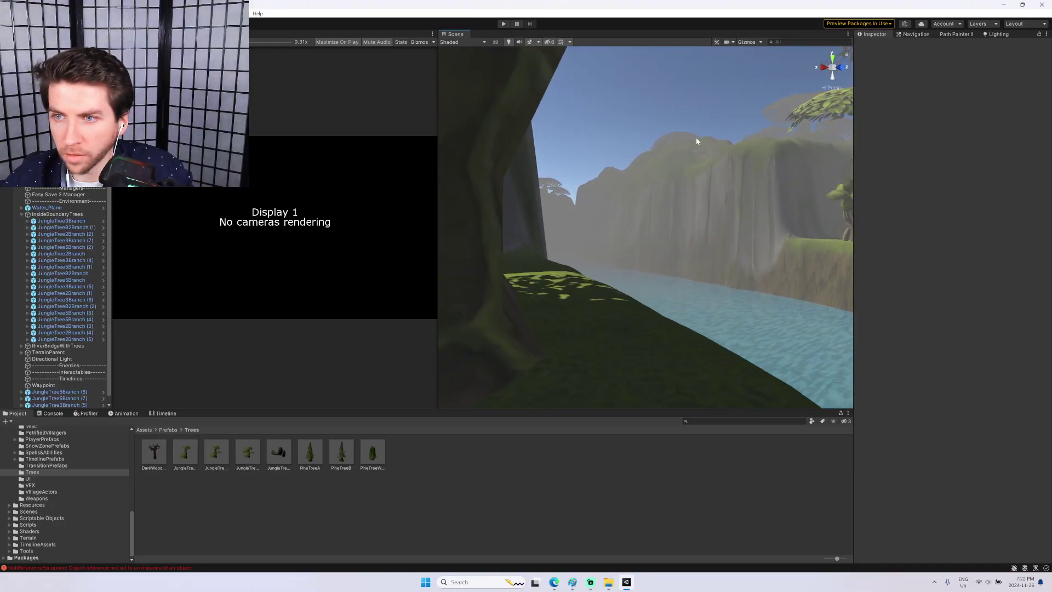
Add another JungleTree5Branch on the distant cliff top beside the existing trees and rotate it.
left_click(639, 114)
right_click_drag(638, 114, 901, 166)
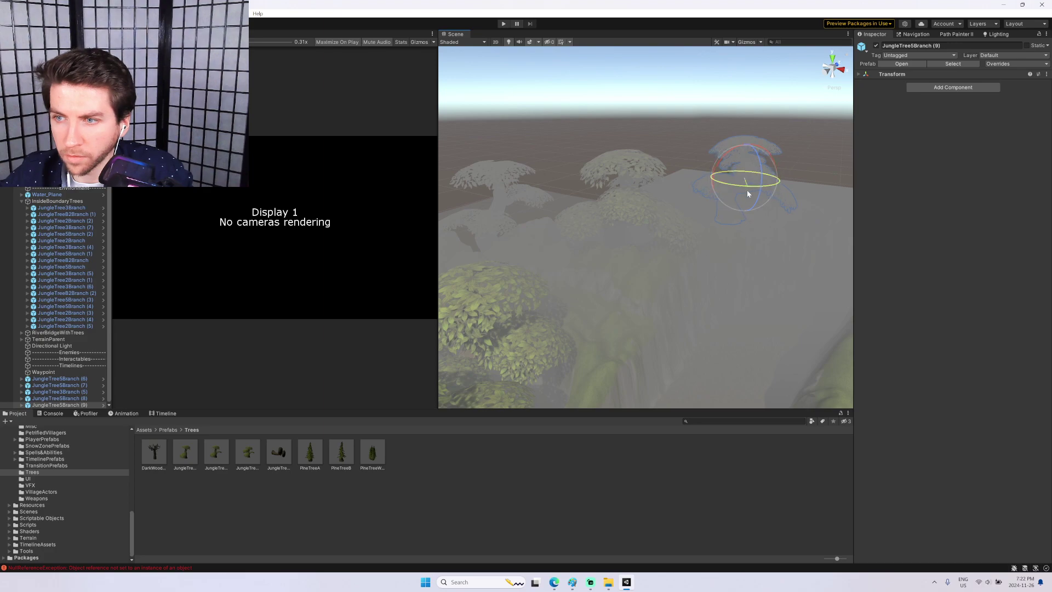
right_click_drag(756, 181, 788, 184)
left_click(530, 43)
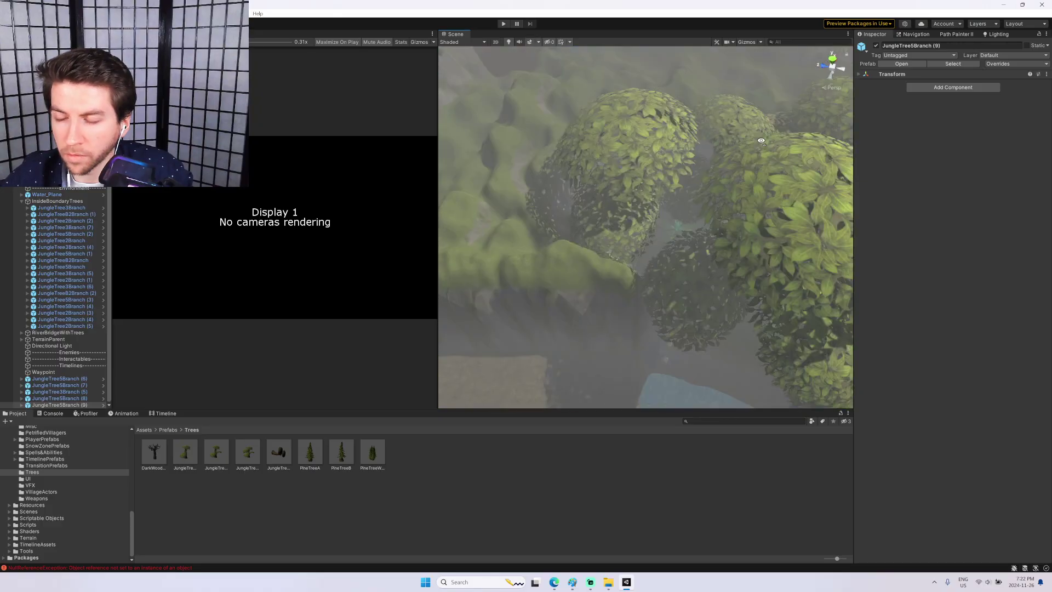
Add a further JungleTree5Branch to the row of distant ridge trees and adjust its height as seen from the forest path.
right_click_drag(816, 143, 509, 22)
left_click(774, 111)
right_click_drag(775, 111, 929, 96)
right_click_drag(705, 123, 642, 205)
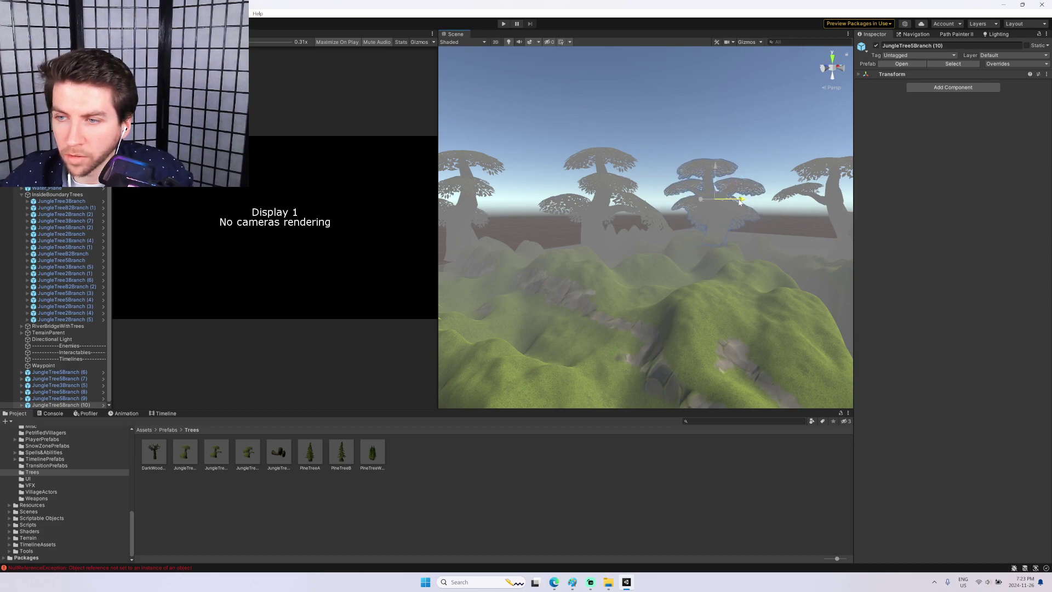
right_click_drag(694, 178, 666, 158)
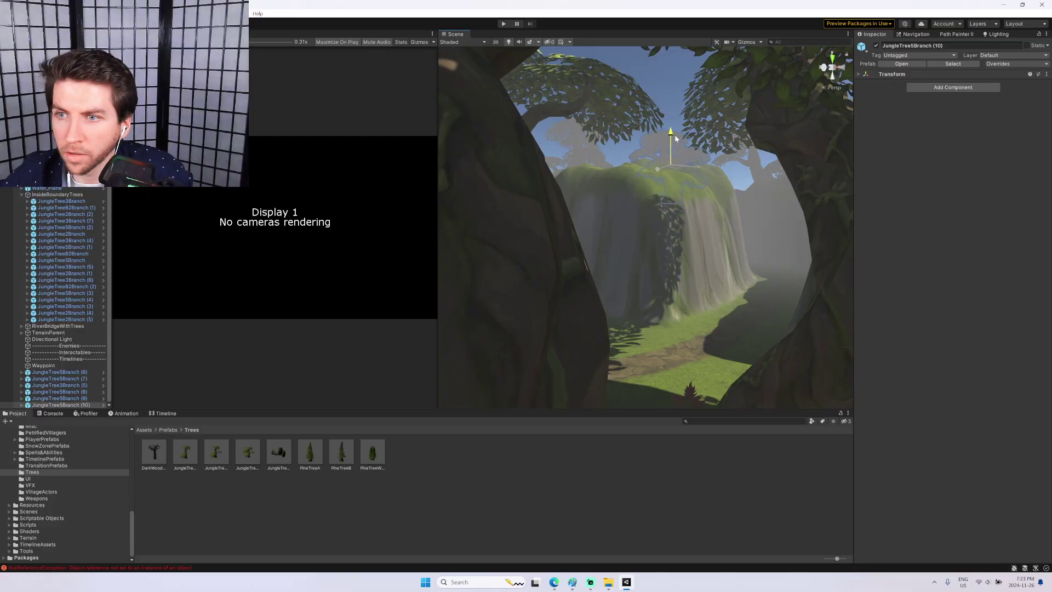
left_click(673, 119)
right_click_drag(673, 120, 686, 121)
right_click_drag(886, 123, 847, 148)
Duplicate the JungleTree5Branch and place the copy farther along the cliff top above the river.
left_click(713, 239)
key("ctrl+d")
left_click_drag(722, 205, 661, 184)
left_click(671, 132)
right_click_drag(671, 132, 584, 137)
left_click(626, 141)
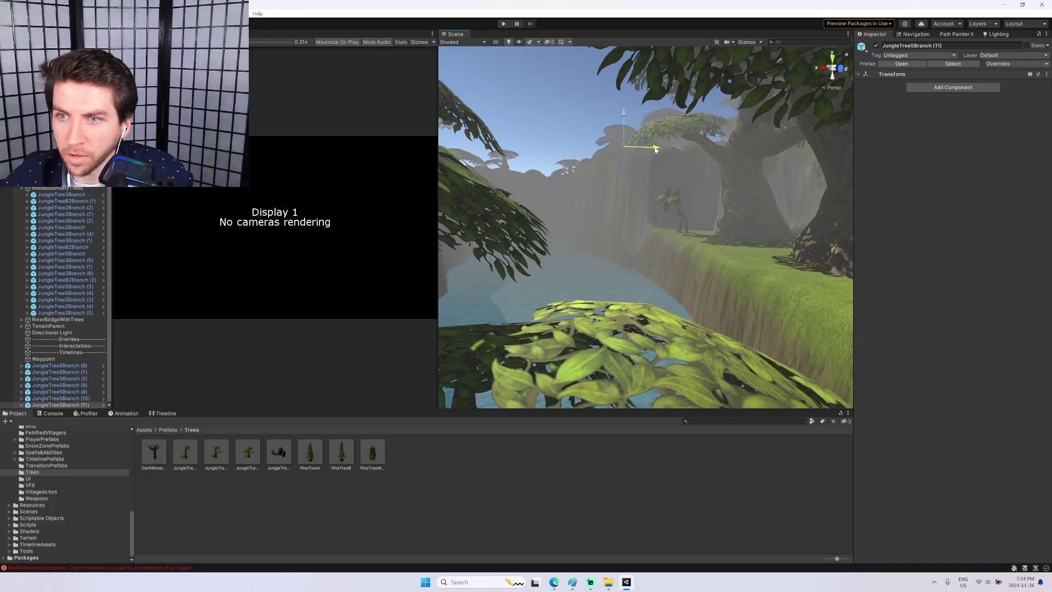
Lower the newest JungleTree5Branch copy so it sits naturally on the canyon skyline.
left_click(647, 104)
right_click_drag(646, 104, 600, 119)
key("w")
left_click_drag(610, 99, 610, 118)
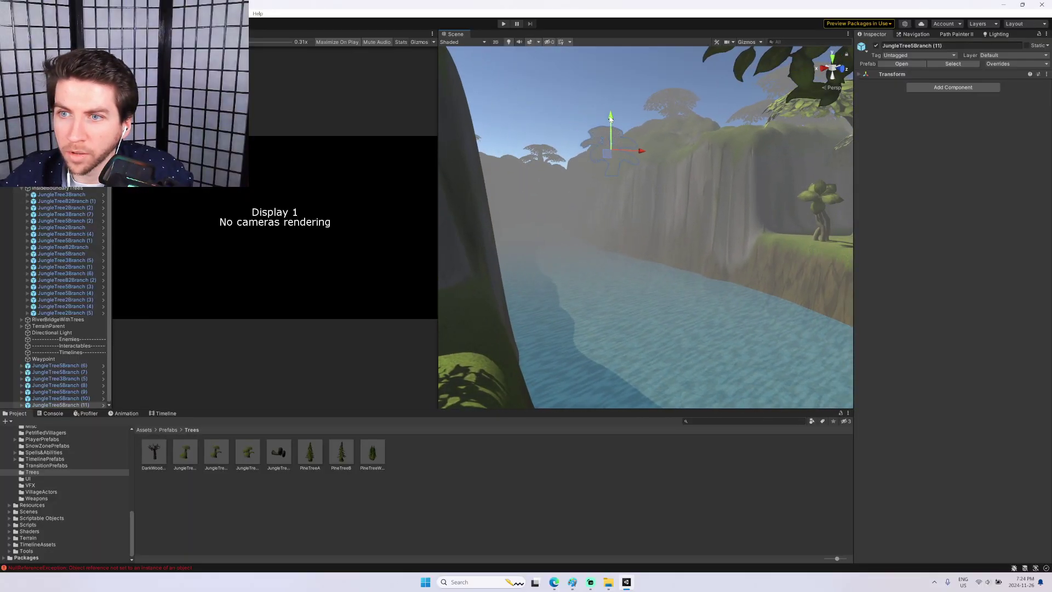
Duplicate the JungleTree2Branch and place the copy on the bare distant cliff top.
right_click_drag(588, 103, 808, 82)
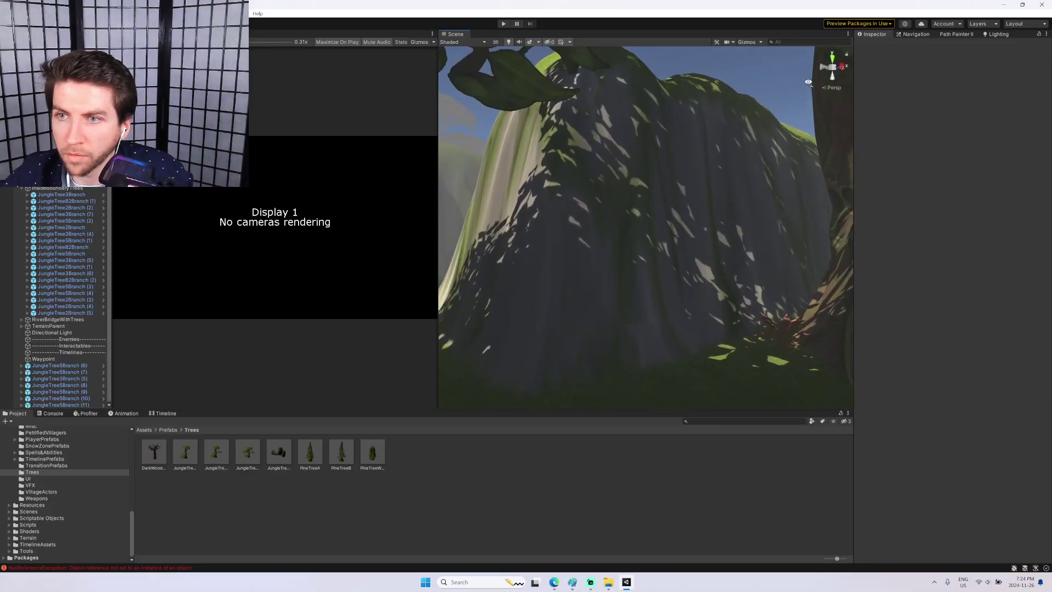
right_click_drag(742, 77, 777, 76)
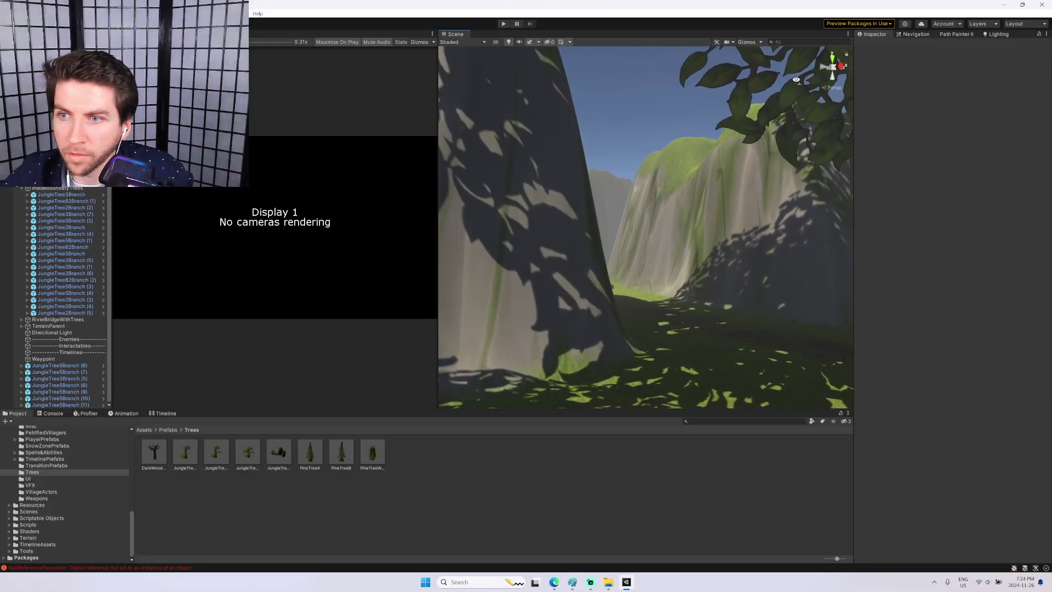
mouse_move(842, 85)
right_mouse_down()
mouse_move(777, 77)
mouse_move(844, 87)
mouse_move(839, 97)
right_mouse_up()
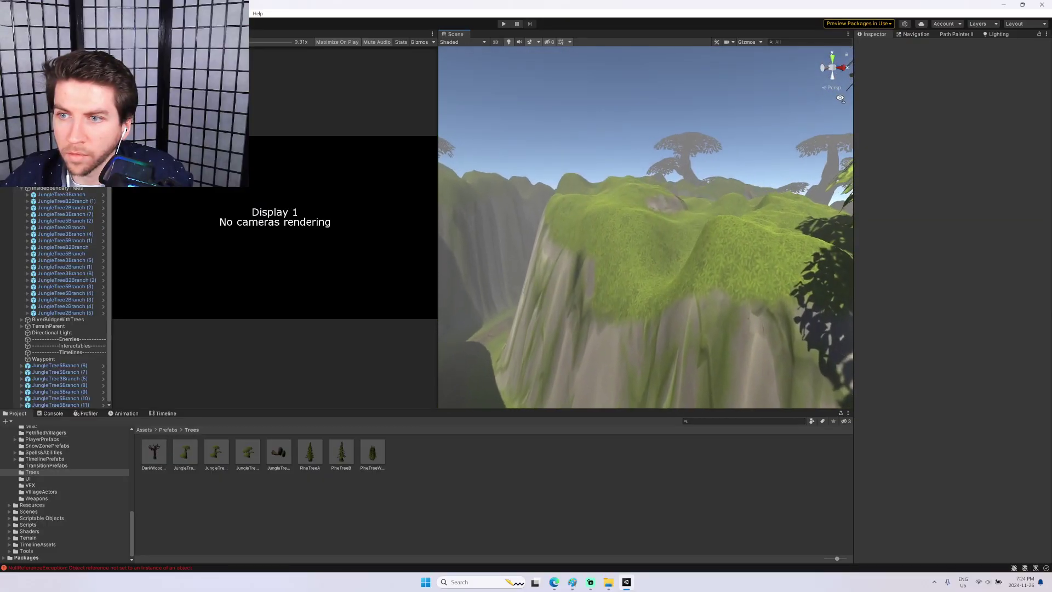
right_click_drag(744, 179, 841, 175)
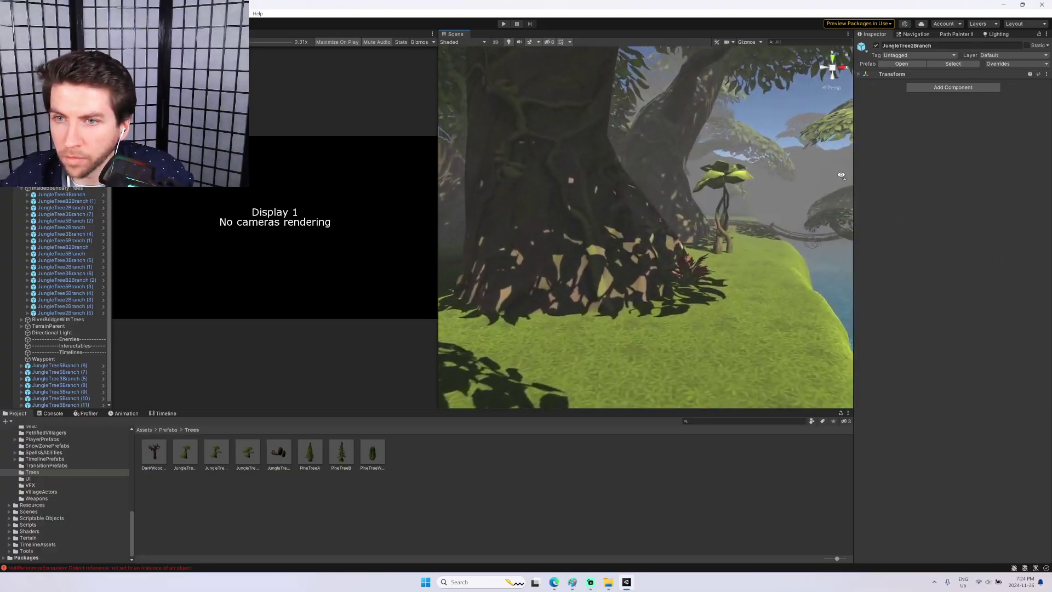
right_click_drag(717, 158, 747, 198)
key("ctrl+d")
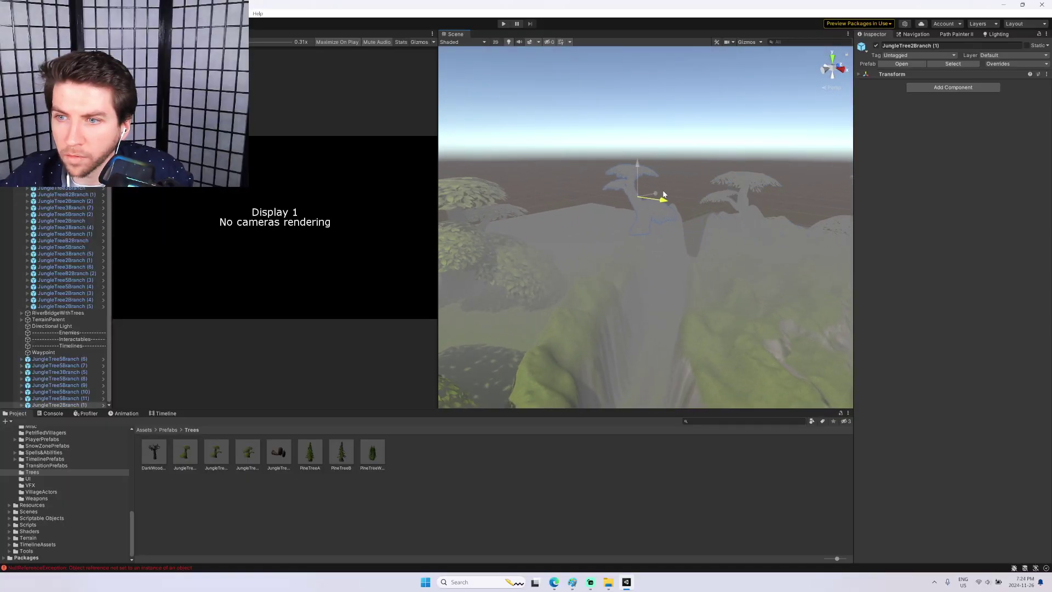
left_click(524, 183)
Shift the new JungleTree2Branch copy along the cliff top and adjust its height as seen from the shaded clearing.
right_click_drag(553, 159, 577, 140)
left_click(657, 171)
key("w")
left_click_drag(630, 185, 587, 184)
left_click(612, 139)
mouse_move(612, 140)
right_mouse_down()
mouse_move(598, 139)
mouse_move(613, 148)
right_mouse_up()
left_click(616, 158)
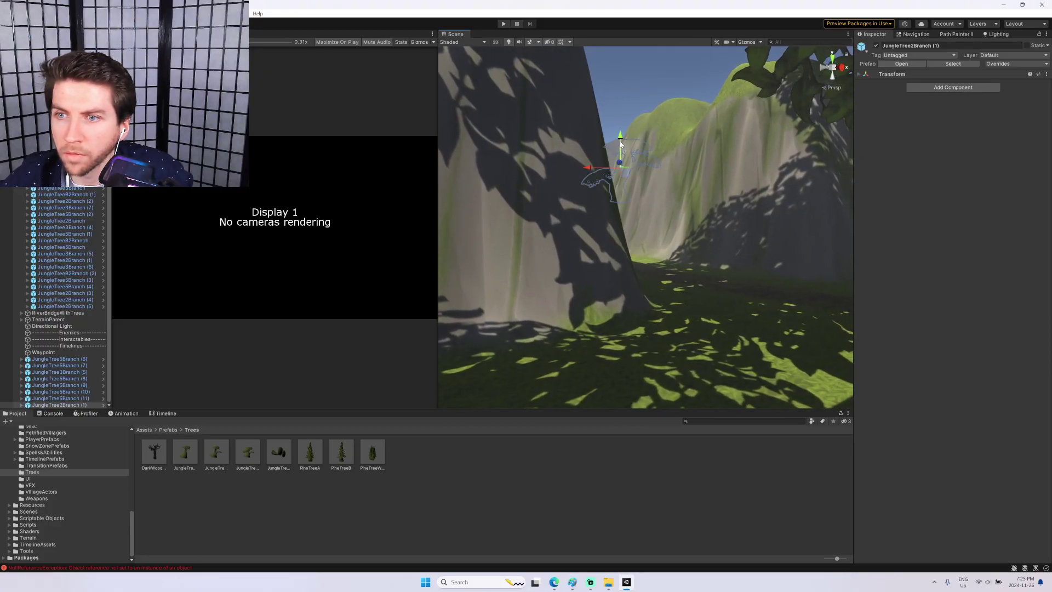
Open the TitleScreen scene with the OS (Open Scene) command and try to run the game in Play mode.
left_click(607, 96)
right_click_drag(607, 97, 757, 193)
key("grave")
type("os")
key("Return")
key("Return")
key("Return")
key("Return")
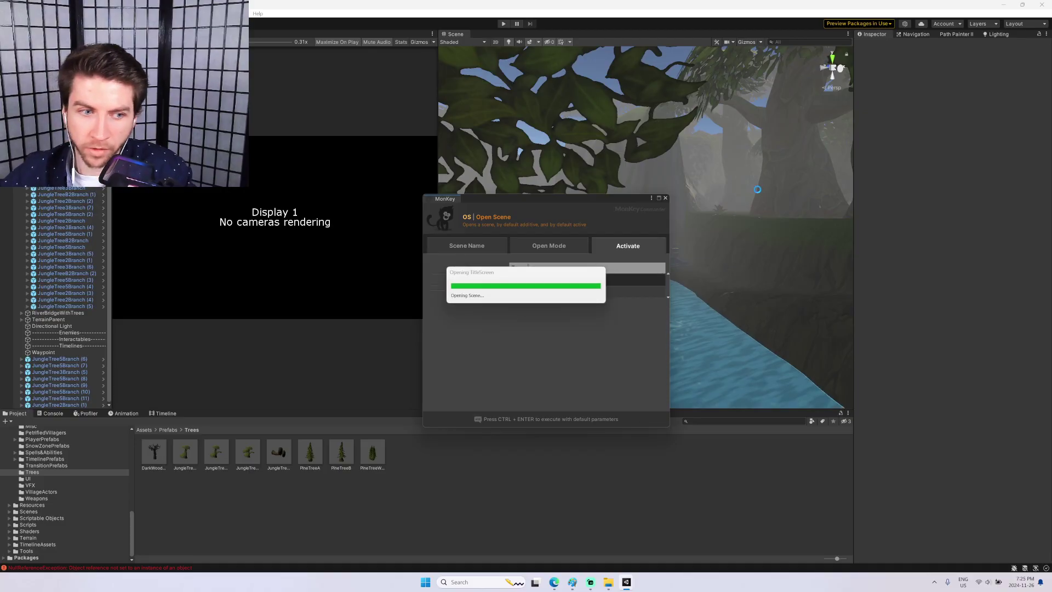
left_click(504, 24)
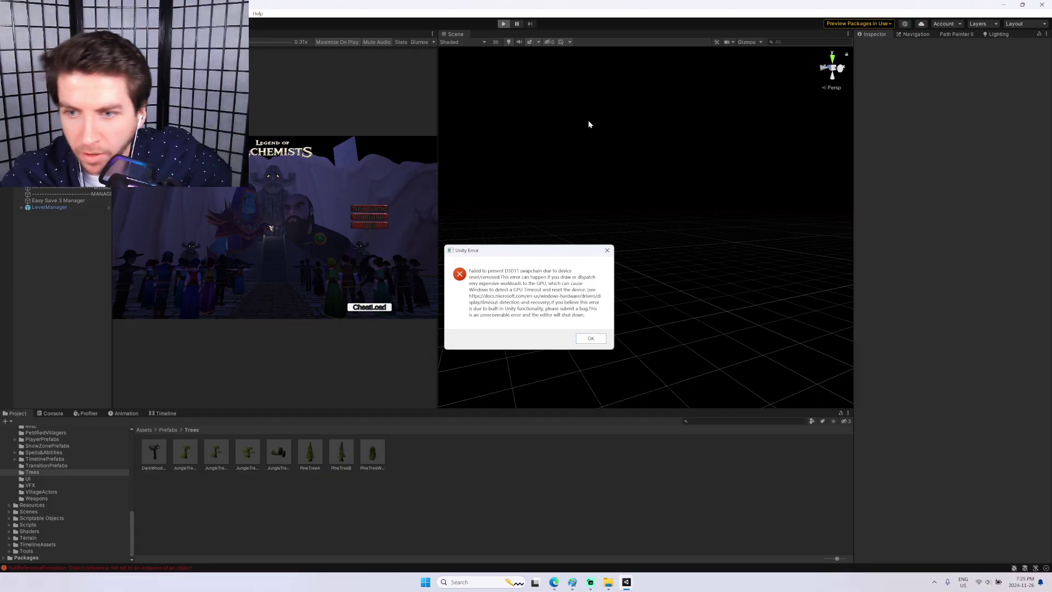
left_click(591, 338)
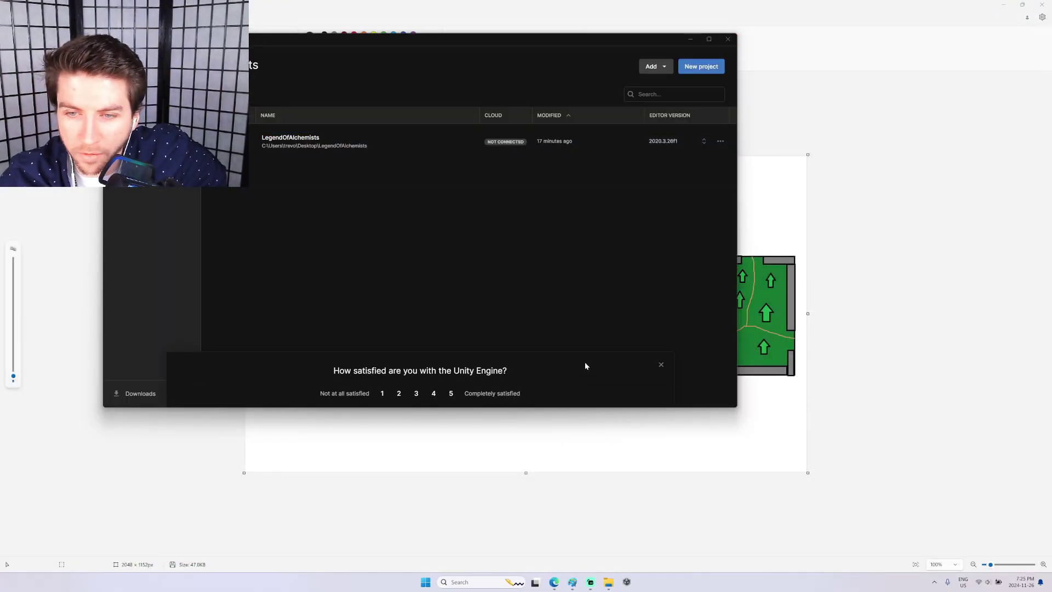
Try to reopen the LegendOfAlchemists project from Unity Hub.
left_click(371, 149)
left_click(728, 41)
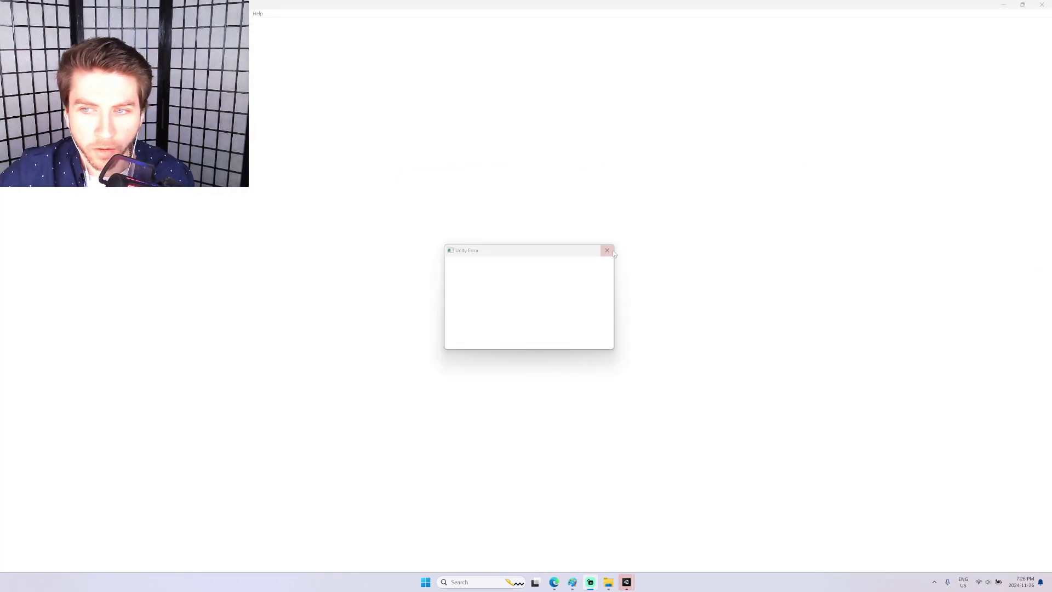
left_click(606, 250)
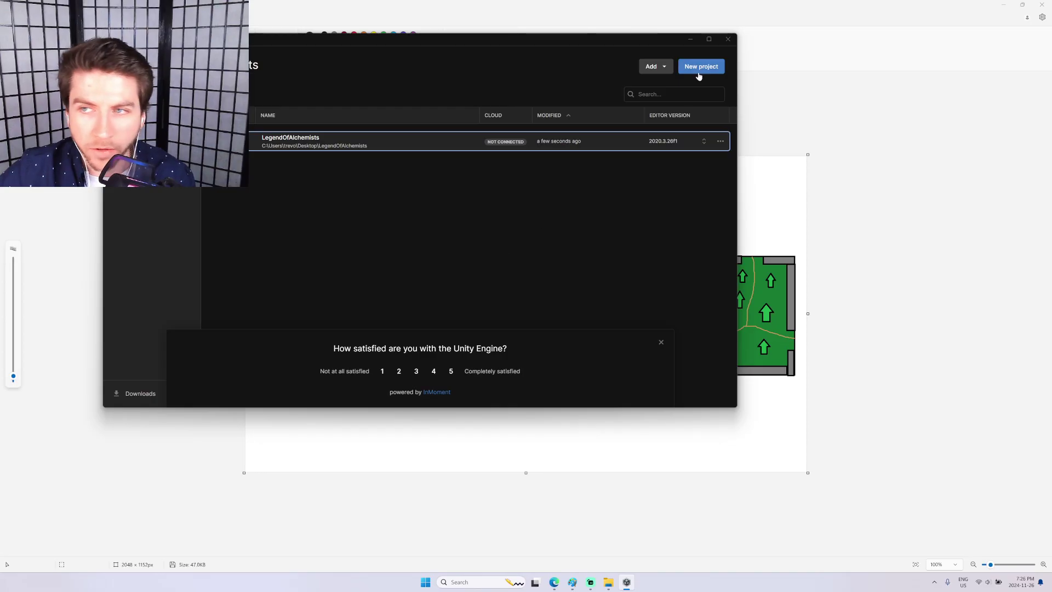
Minimize Unity Hub, close both Paint map drawings without saving, and close the MapDesign folder window.
left_click(690, 39)
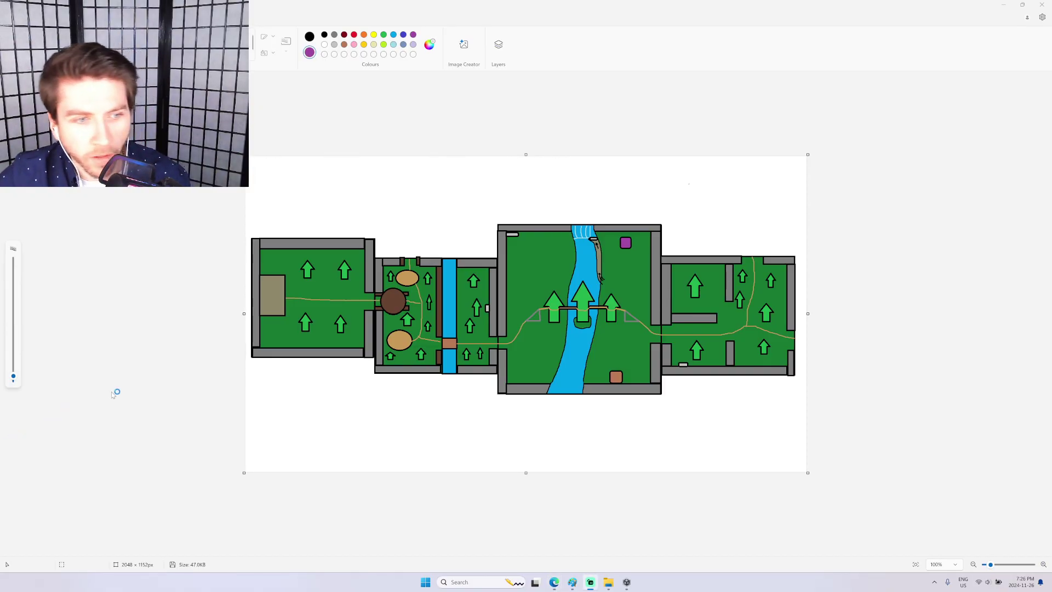
left_click(1041, 6)
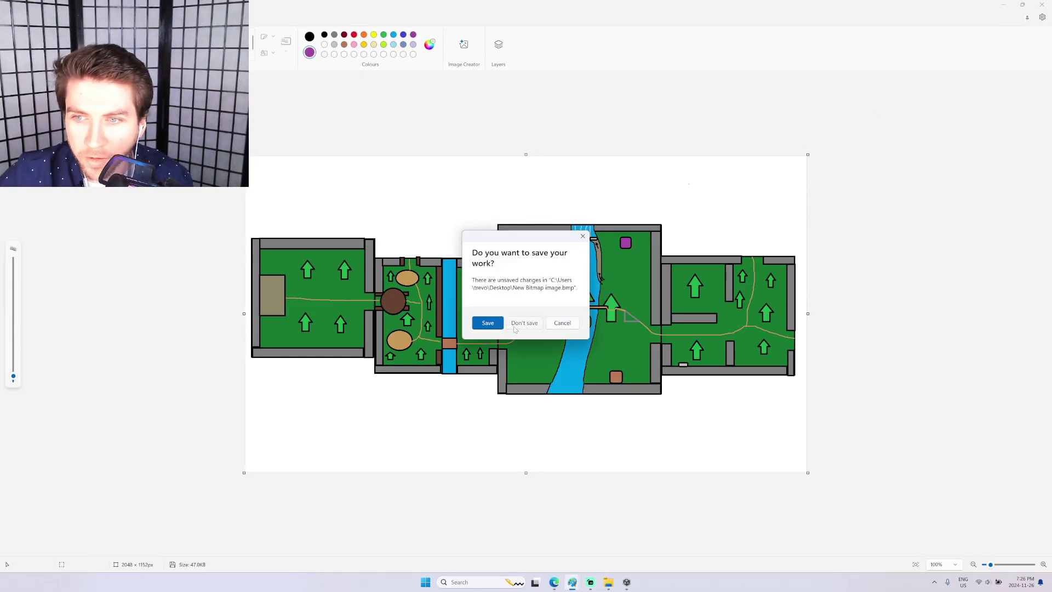
left_click(515, 322)
left_click(1041, 5)
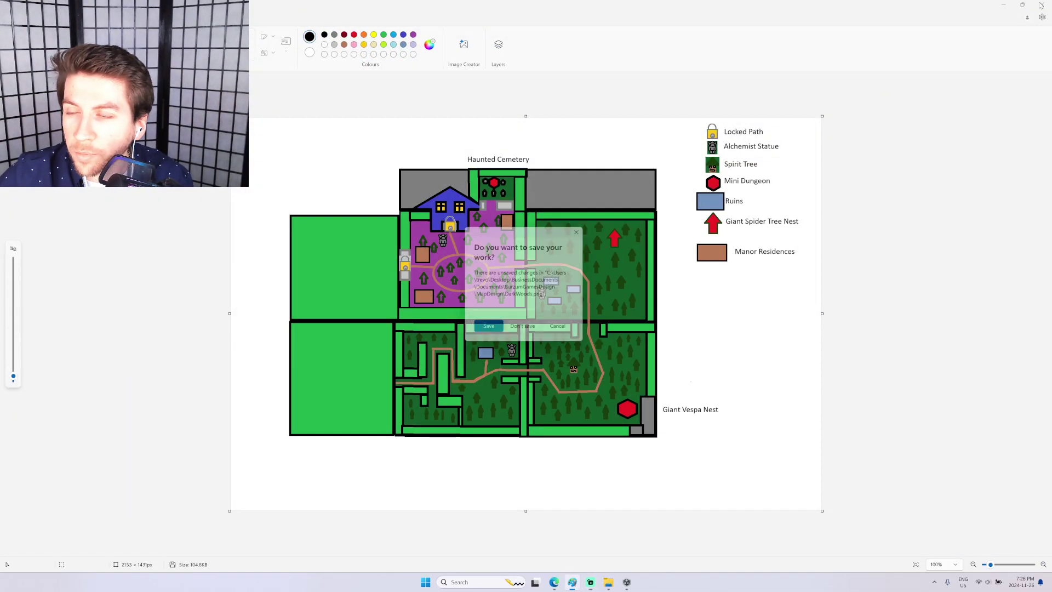
left_click(519, 331)
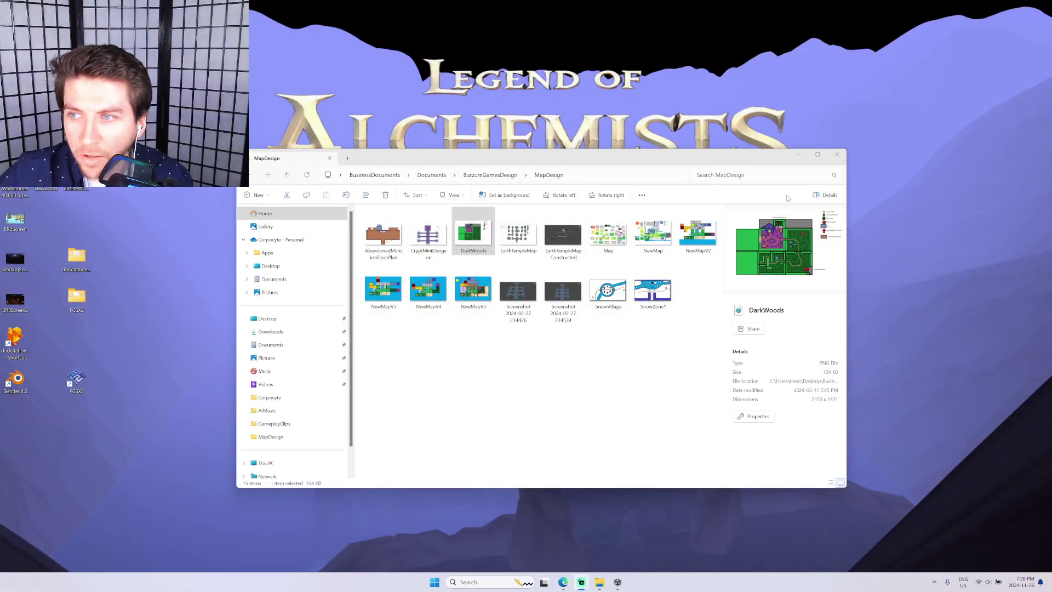
left_click(837, 156)
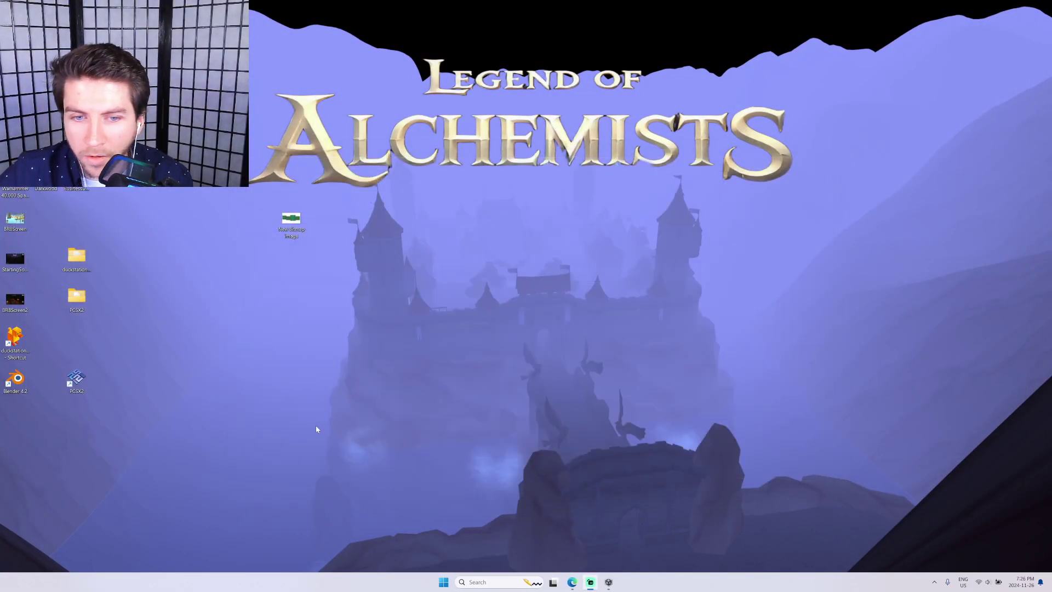
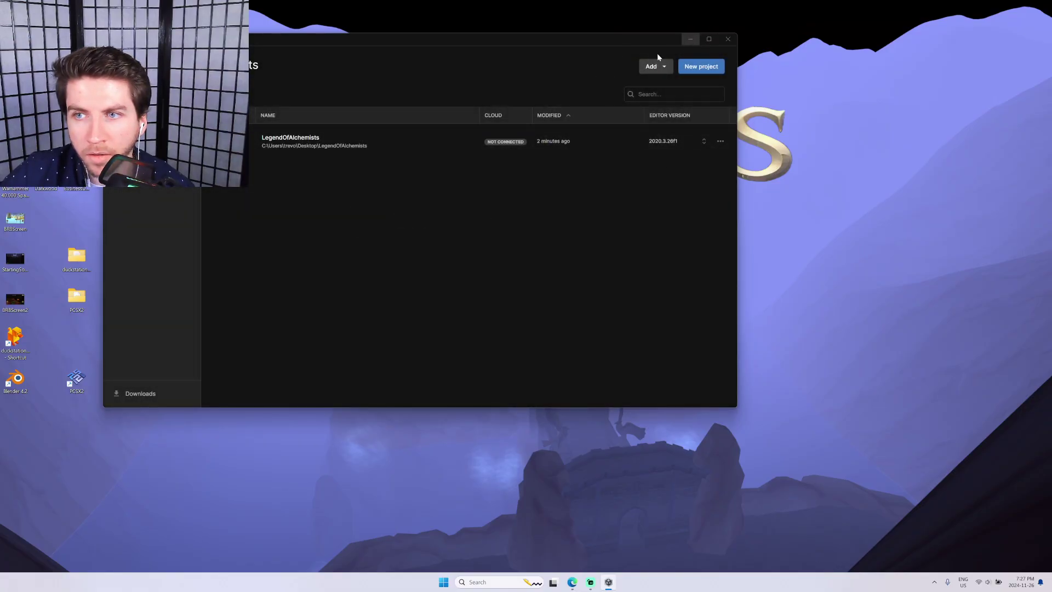
Reopen the LegendOfAlchemists project from Unity Hub and move the New Bitmap image beside the other desktop icons.
left_click(434, 150)
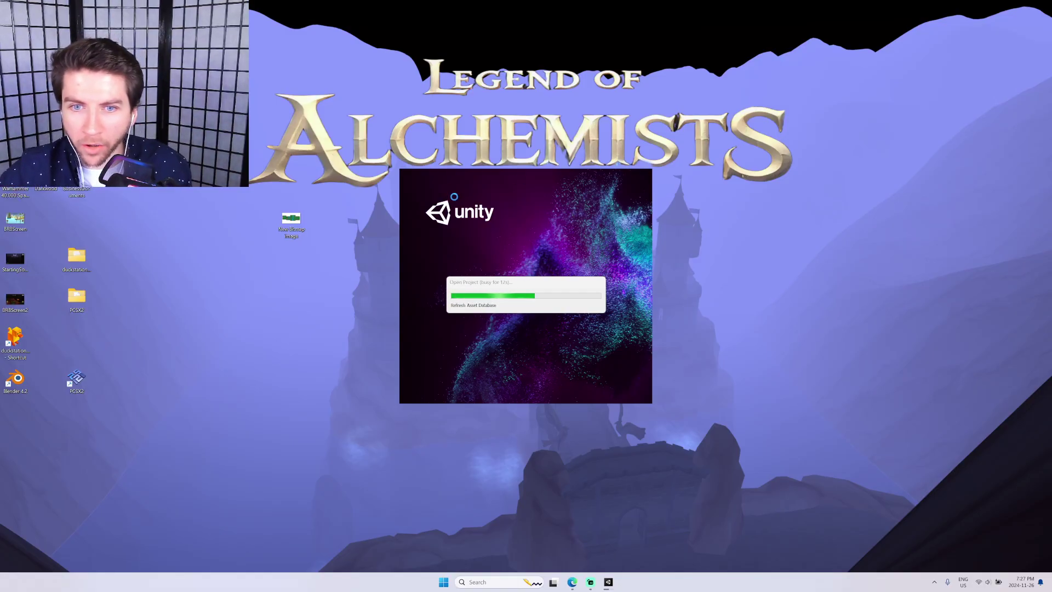
left_click_drag(291, 220, 115, 224)
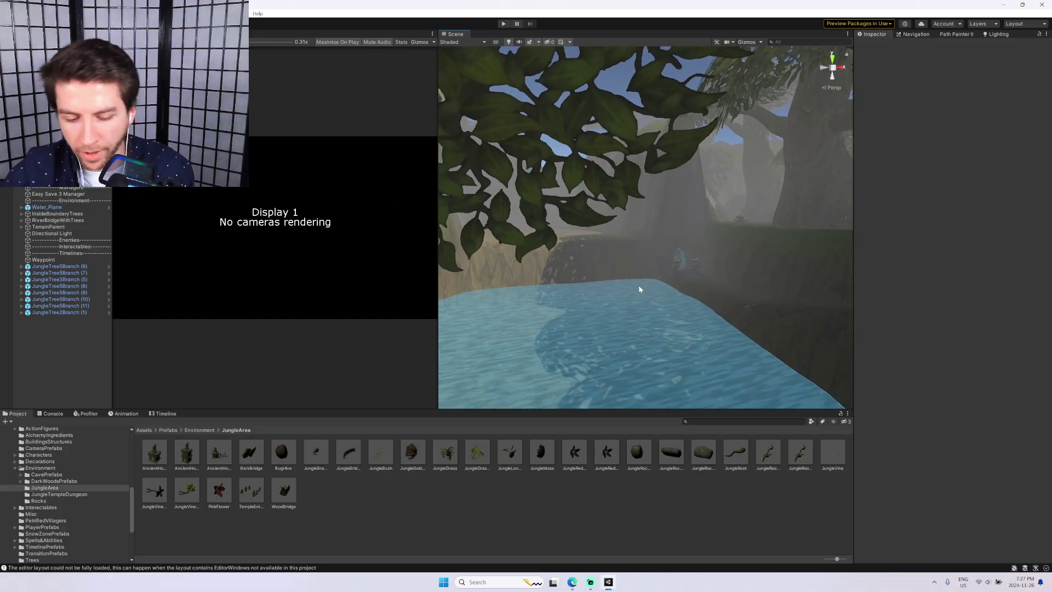
key("ctrl+t")
type("os")
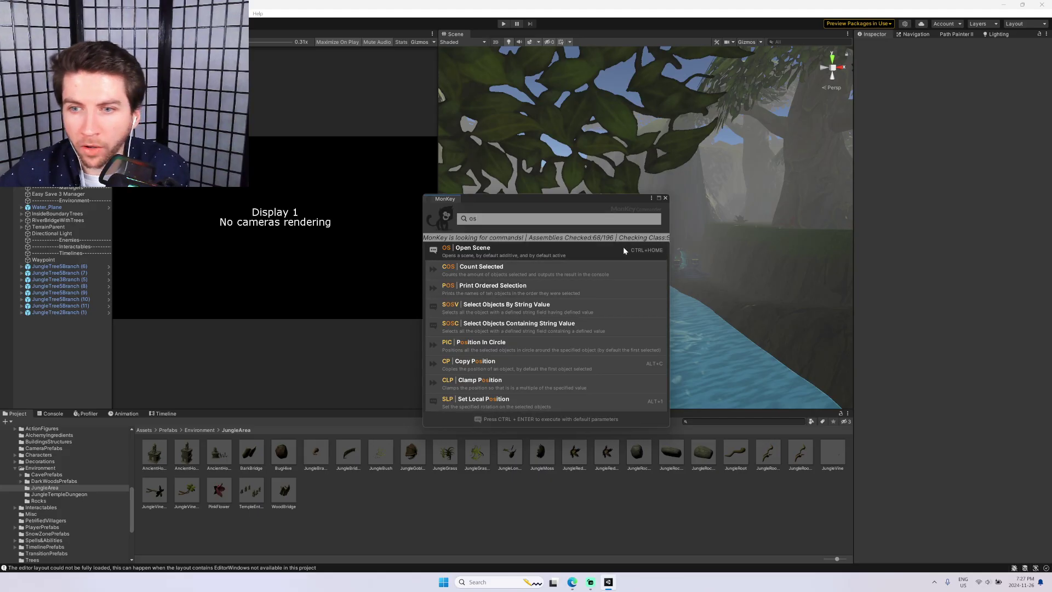
left_click(665, 197)
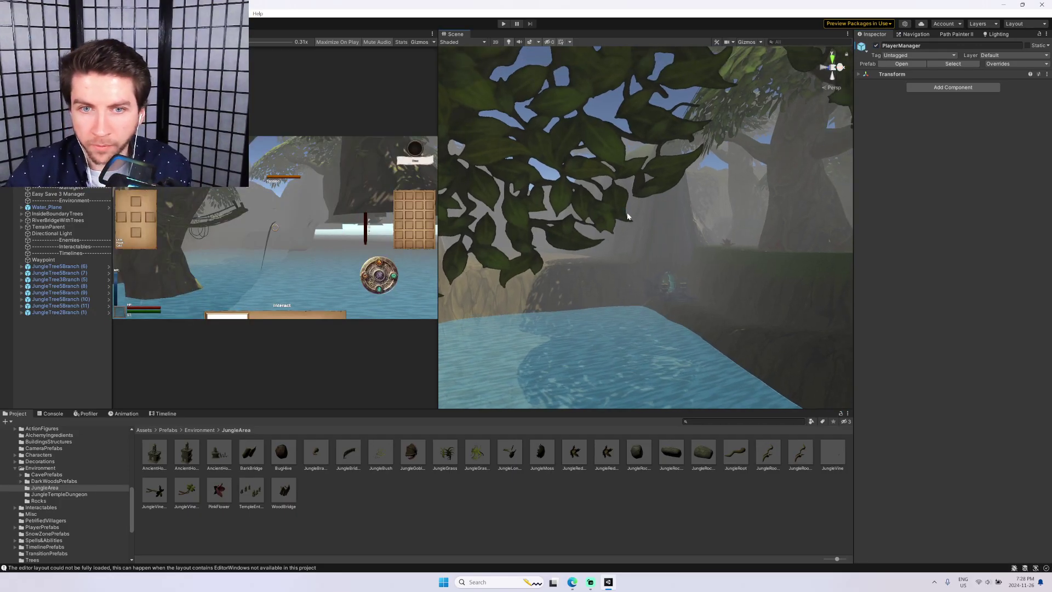
Run the OS (Open Scene) command and load the TitleScreen scene in place of the jungle level.
key("grave")
type("os")
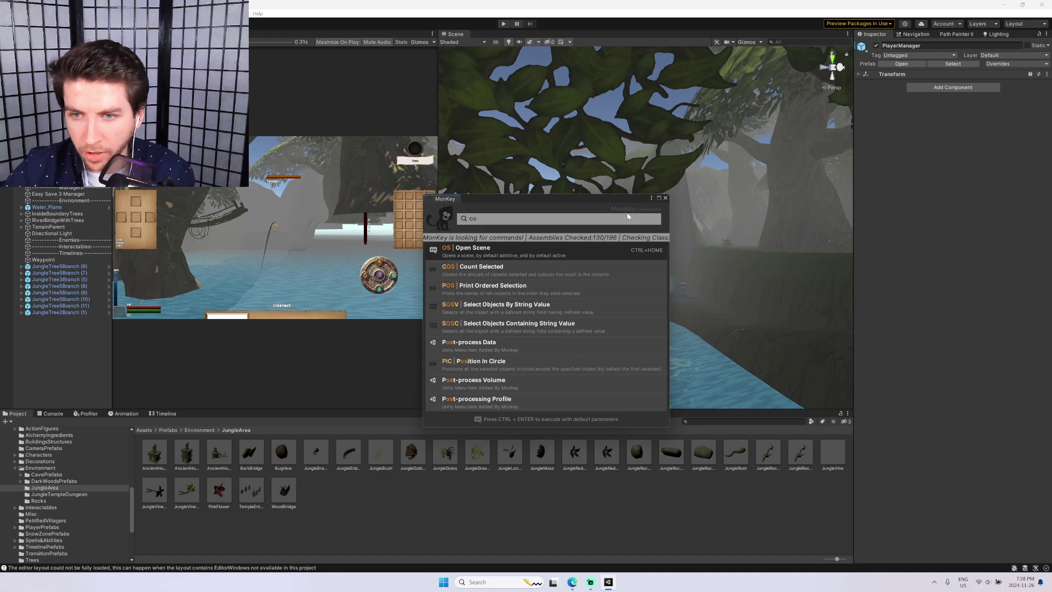
key("Return")
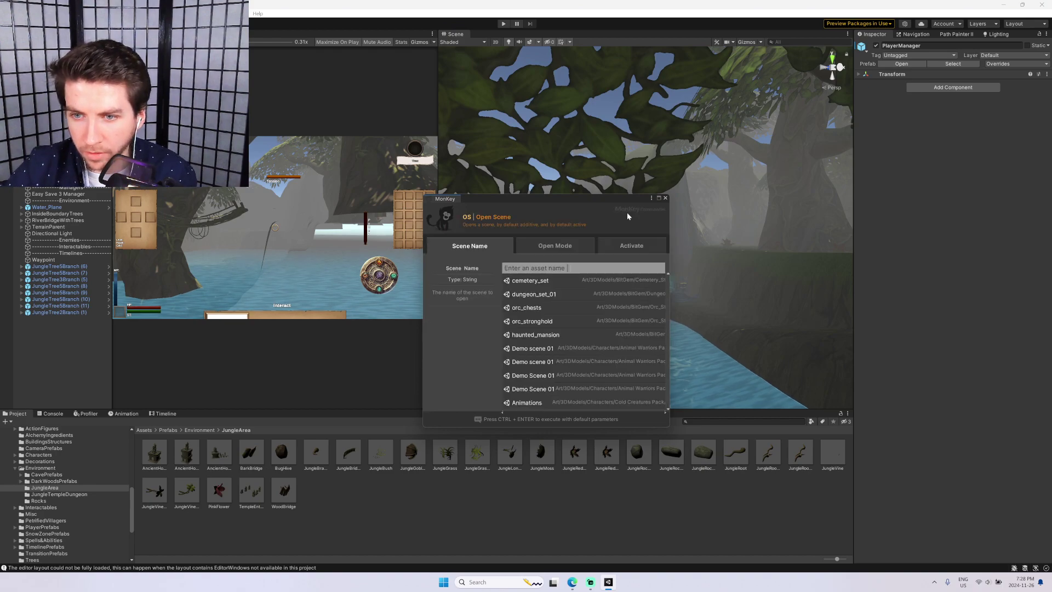
type("t")
key("Return")
key("Return")
key("Return")
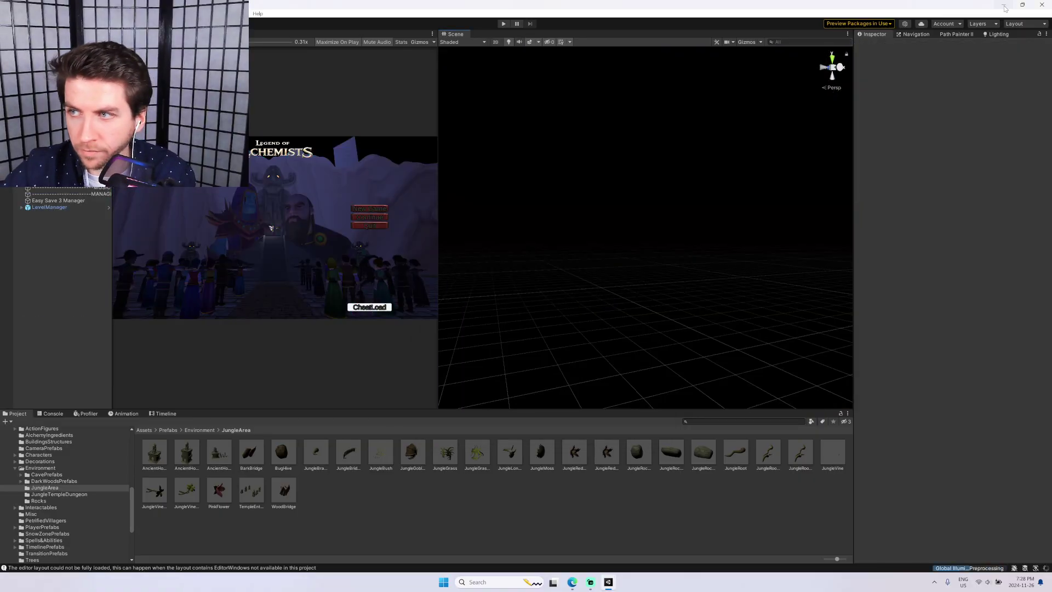
left_click(1005, 6)
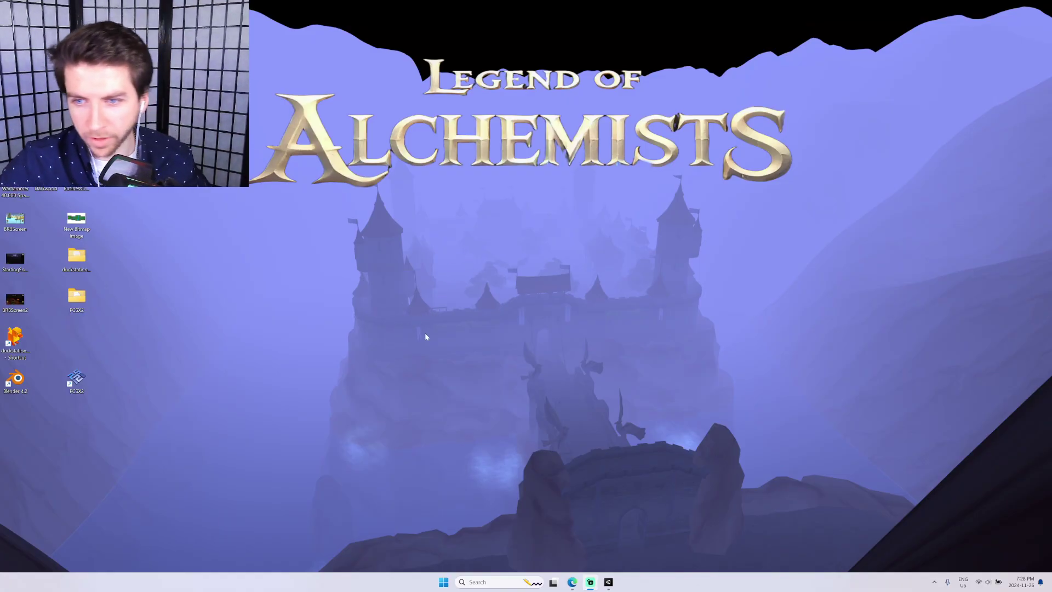
left_click(608, 582)
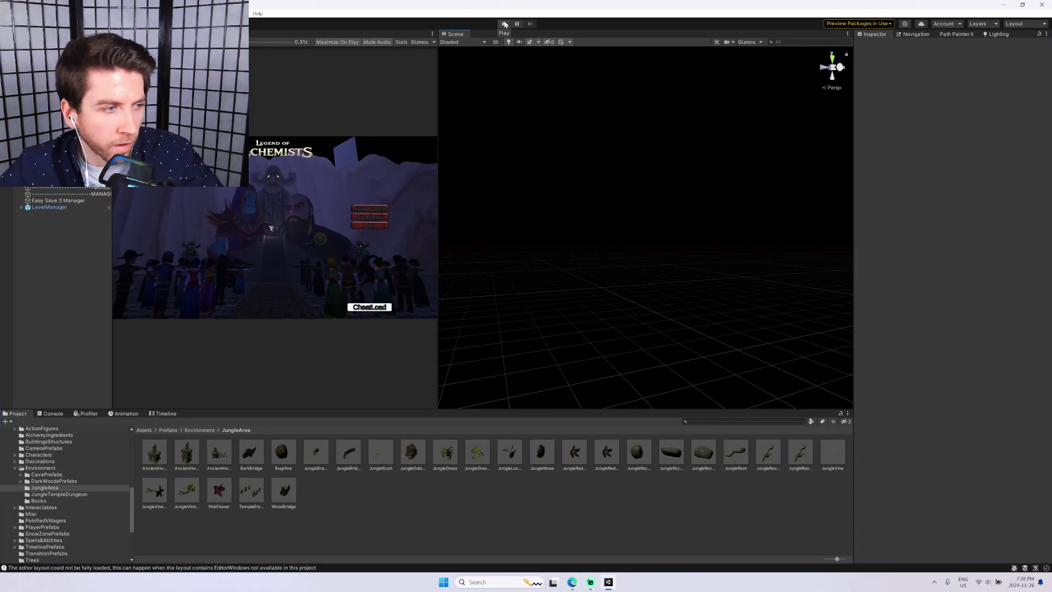
Start play mode, enter the jungle level with CheatLoad, and get the character running along the dirt path.
left_click(504, 24)
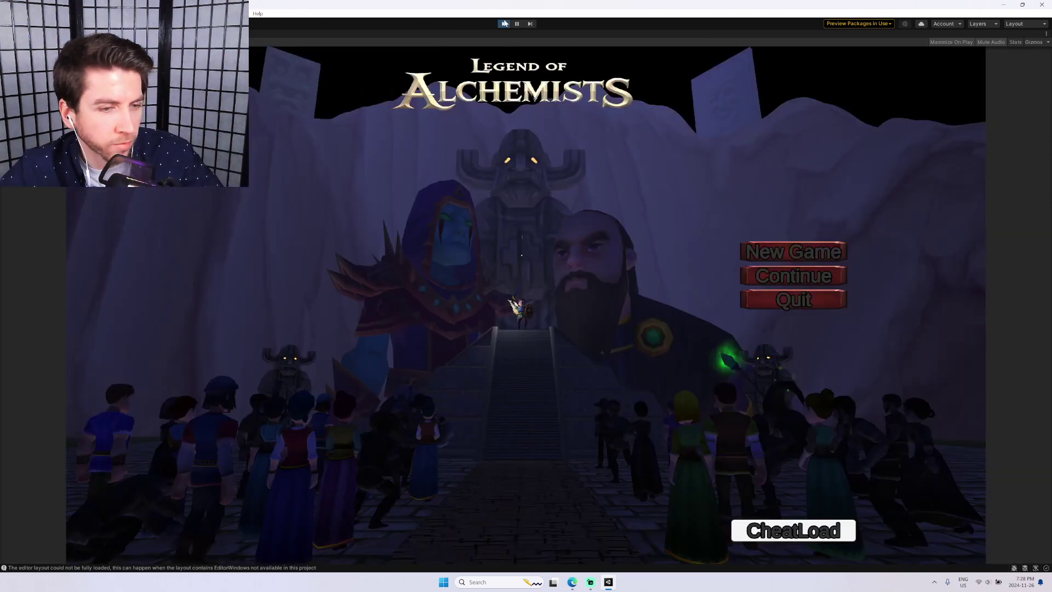
left_click(806, 524)
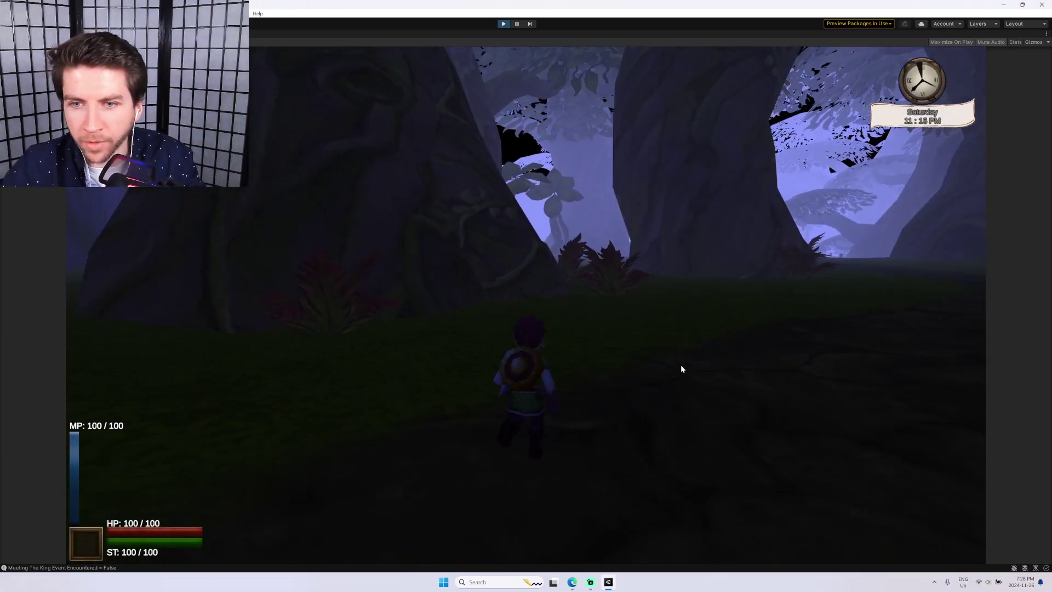
key("d")
key("w")
key("d")
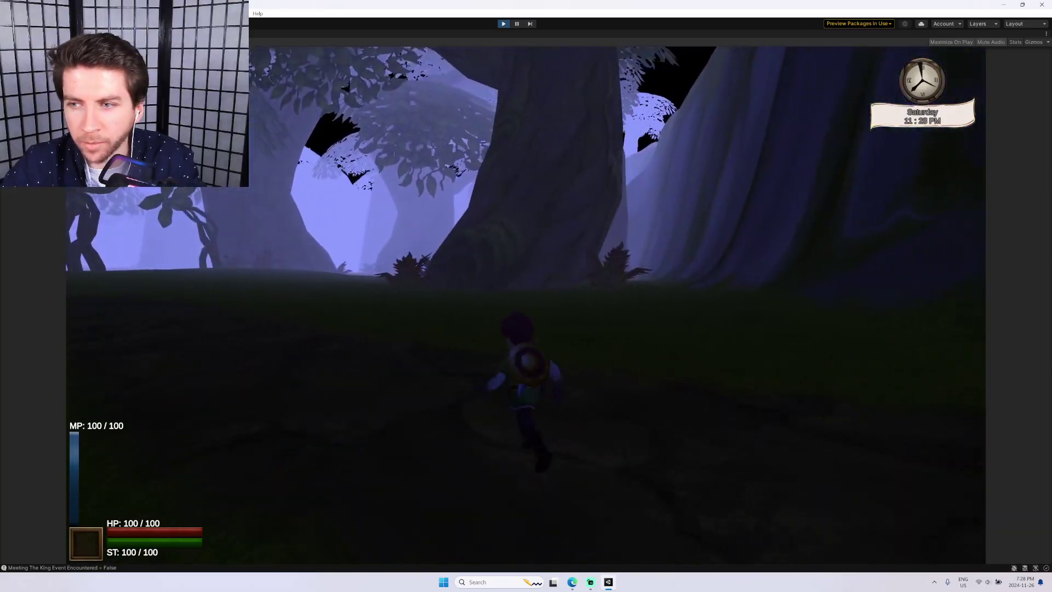
Run along the path and across the grass between the giant trees to check the jungle scenery at night.
key("w")
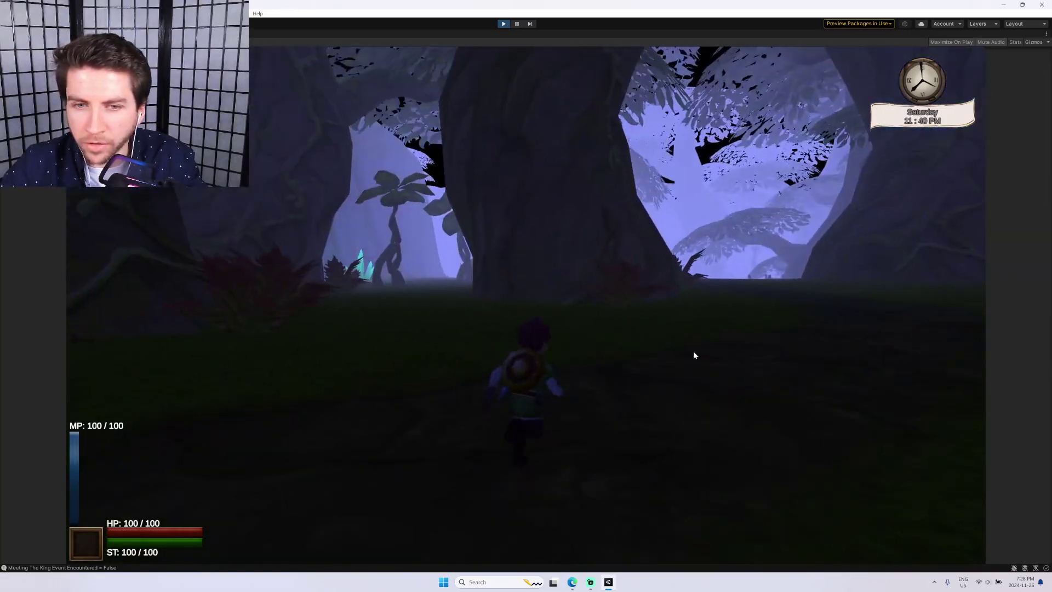
key("d")
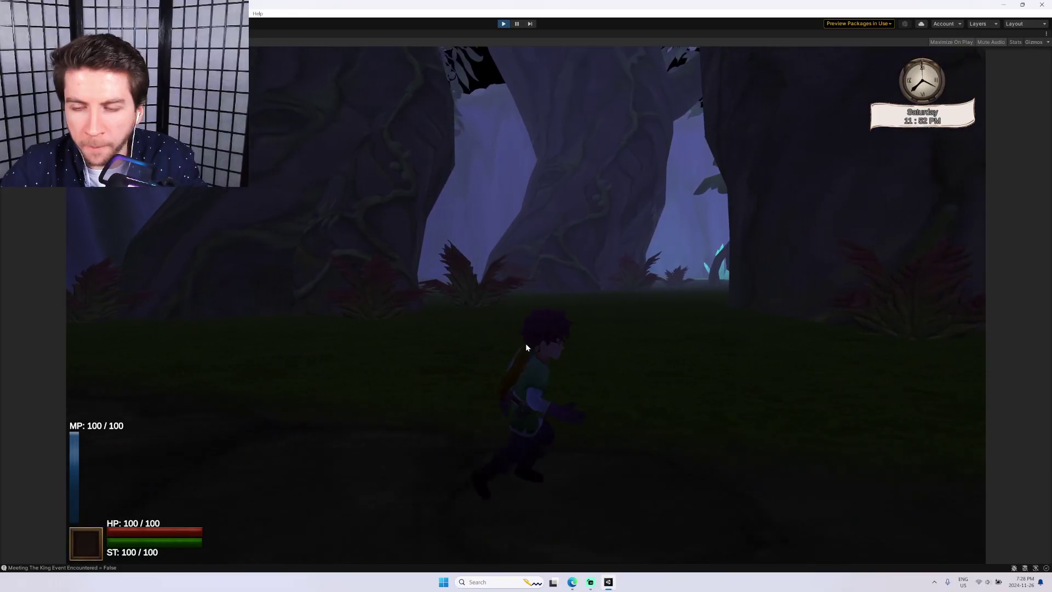
key("w")
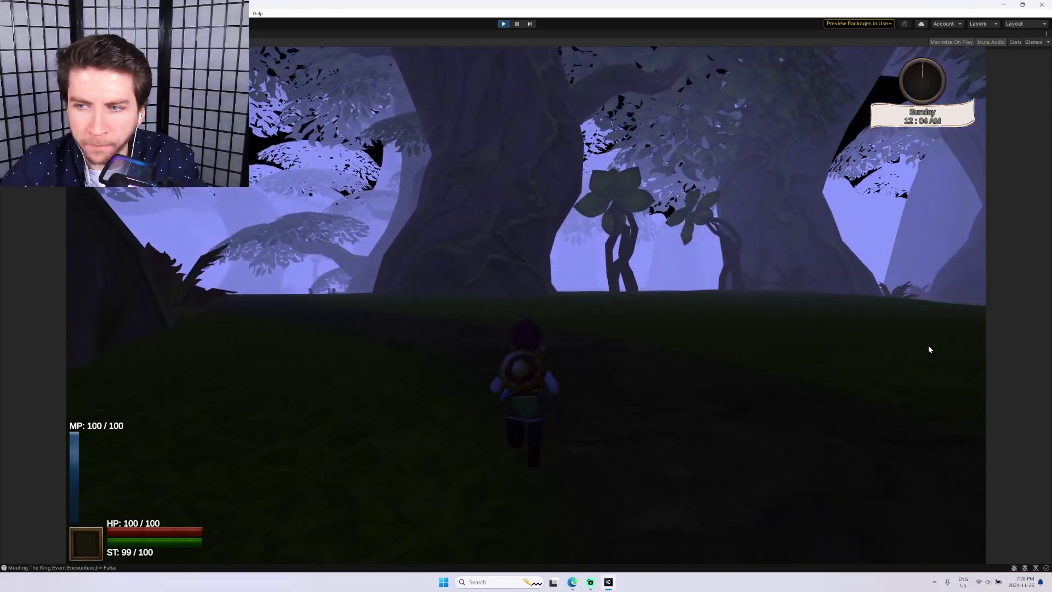
key("w")
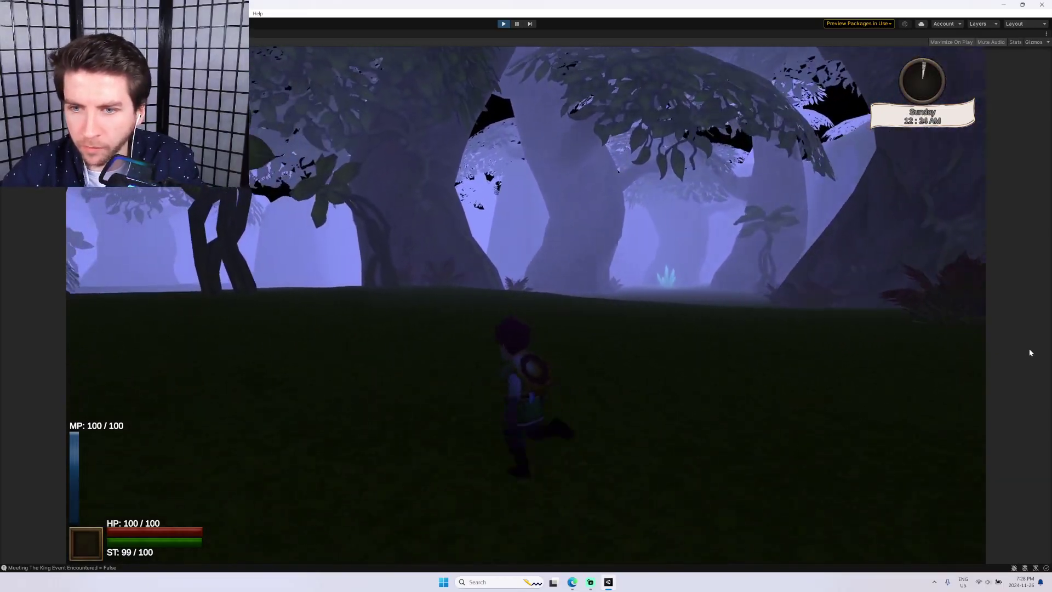
key("w")
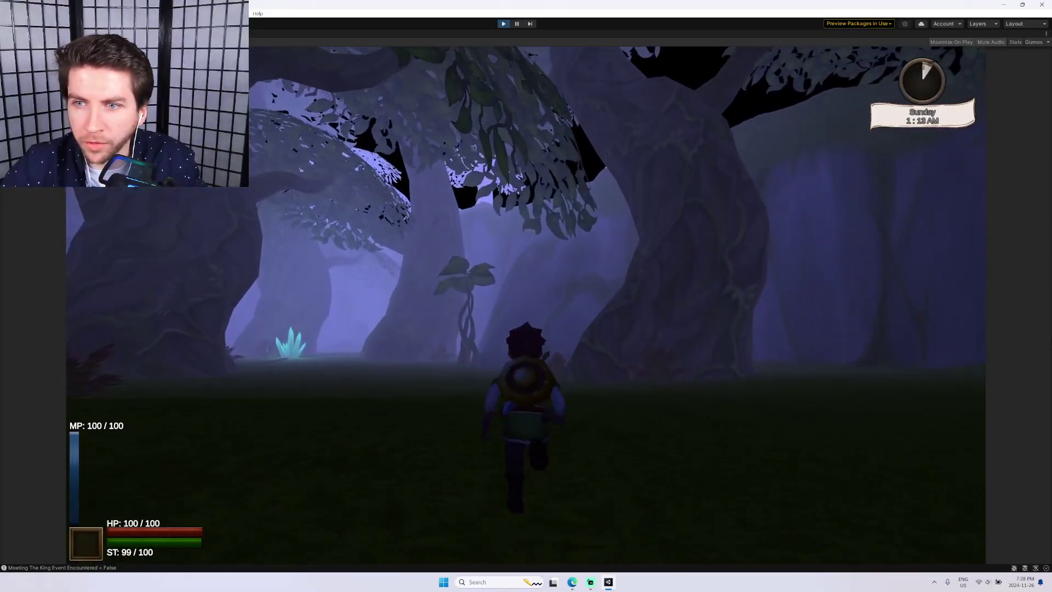
key("d")
key("w")
key("d")
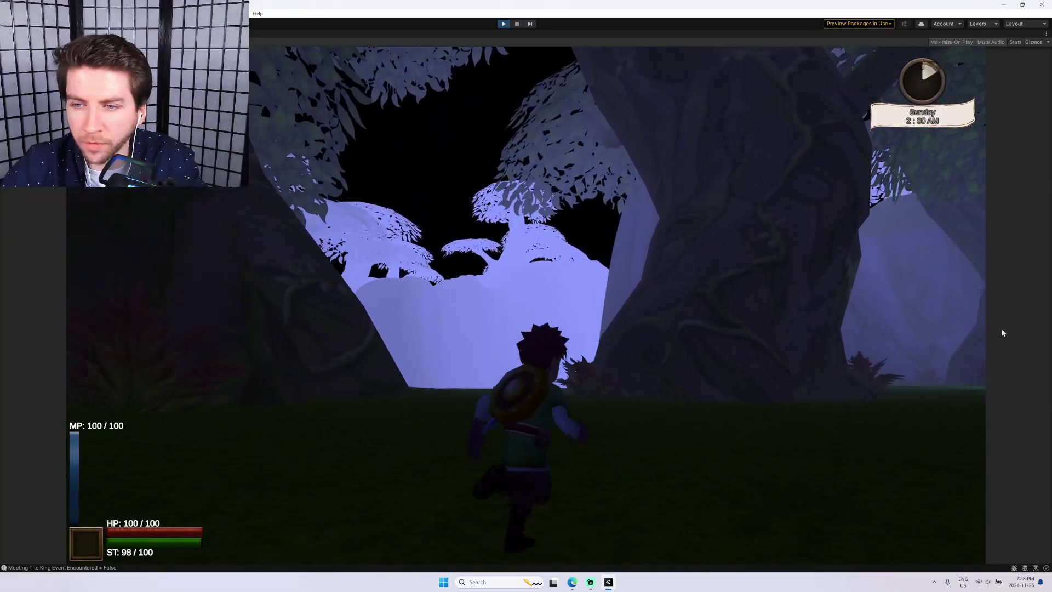
Run out between the trunks to the cliff edge and examine the distant tree skyline in the dark.
key("w")
key("d")
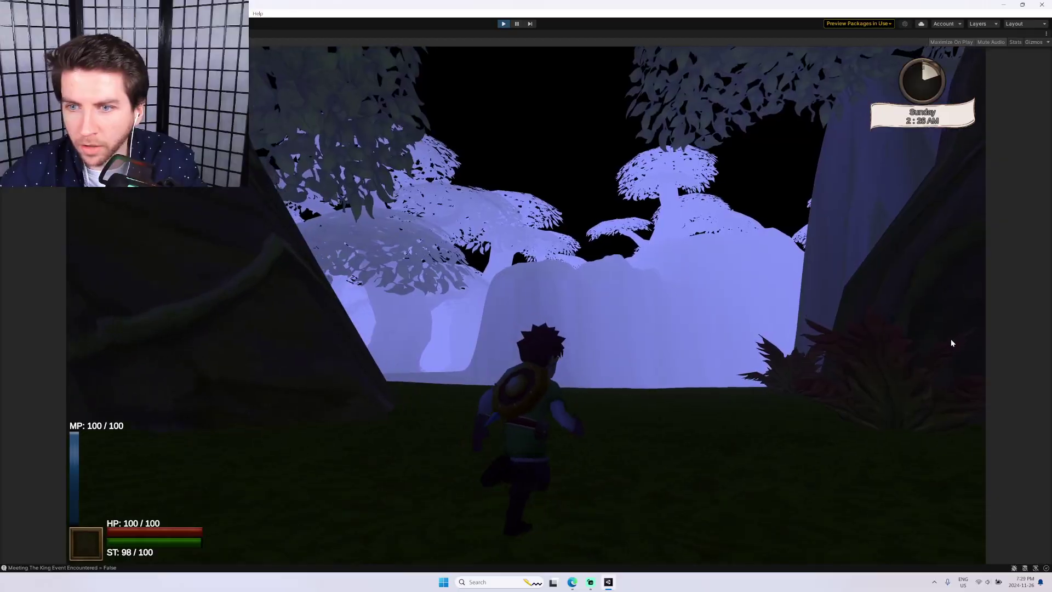
key("w")
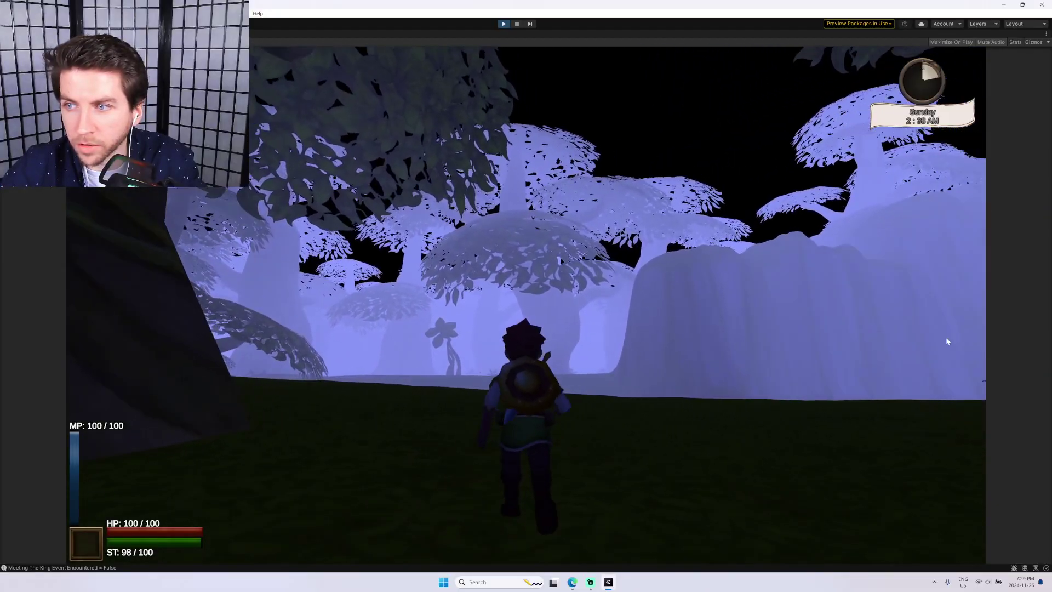
key("w")
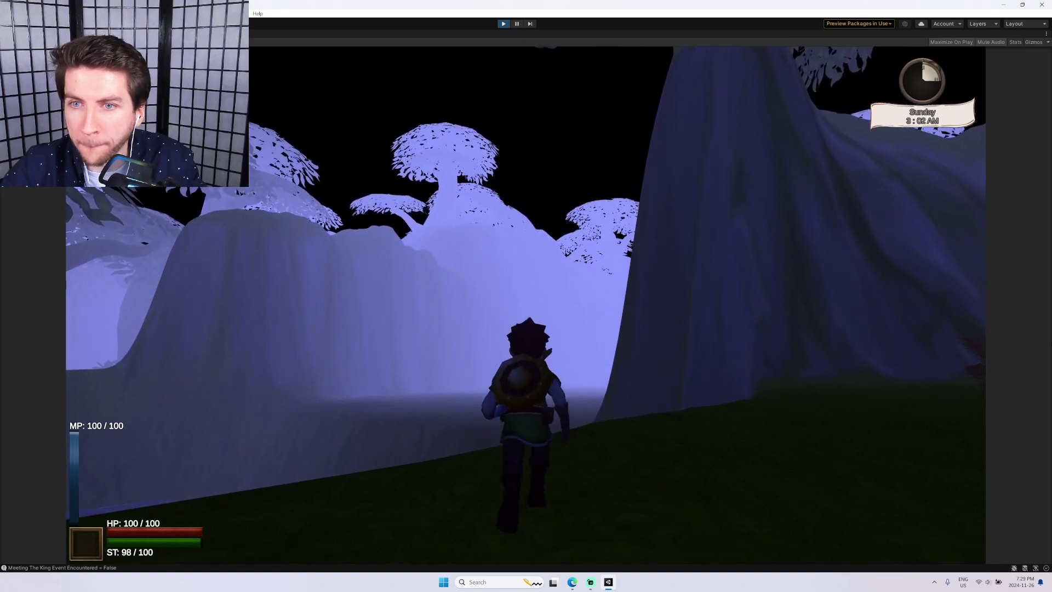
key("d")
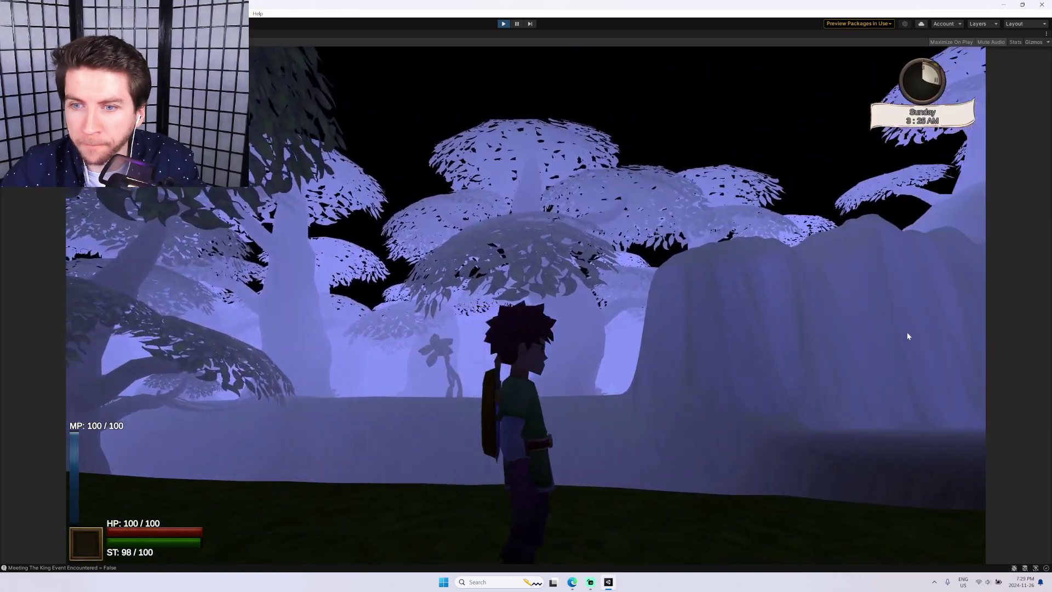
Advance the in-game time to midday and inspect the cliffs and skyline trees in daylight from the ledge.
key("q")
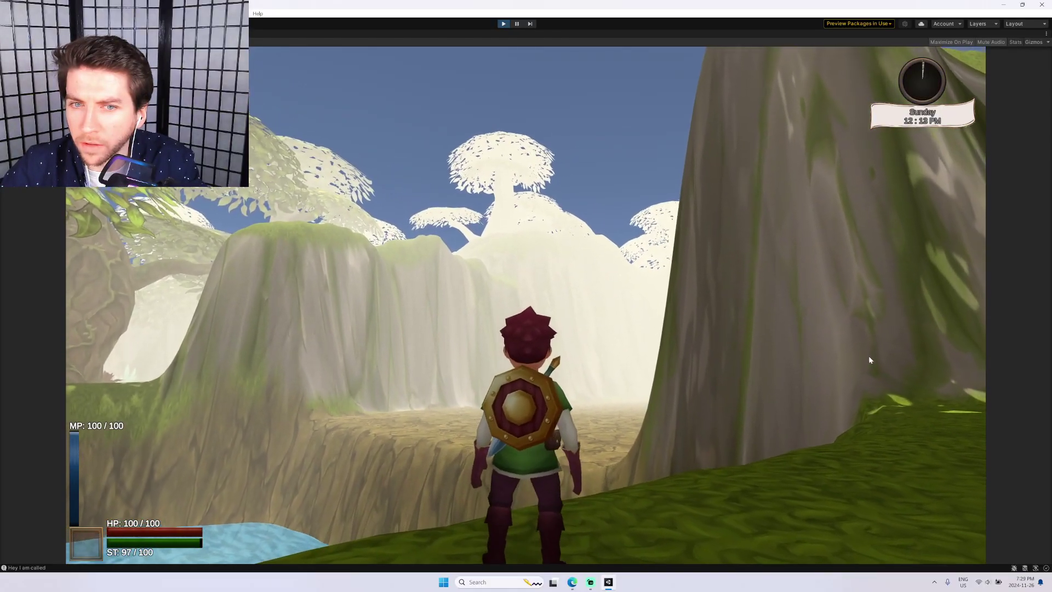
key("s")
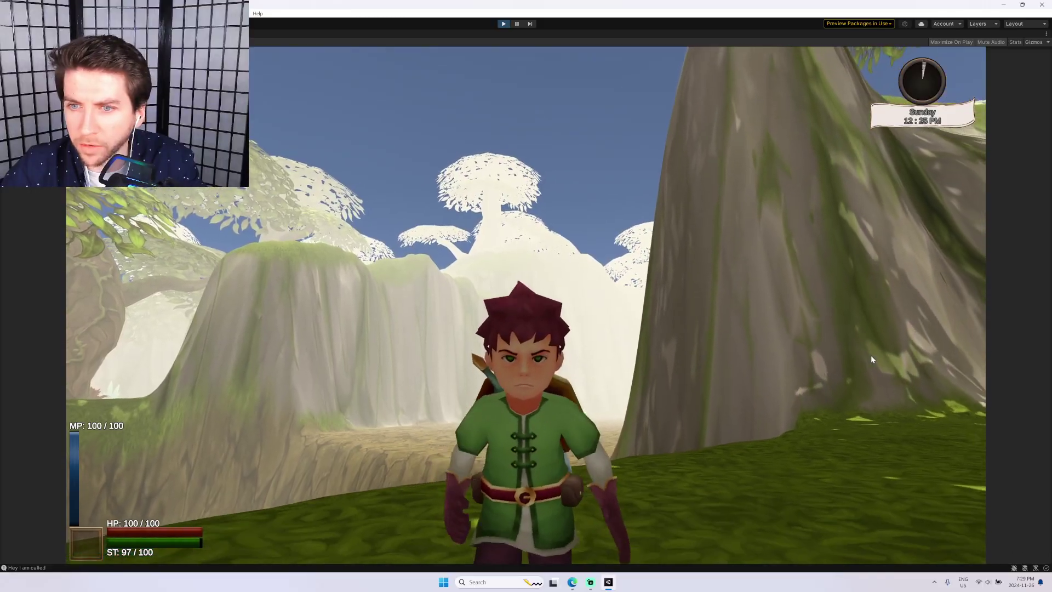
key("a")
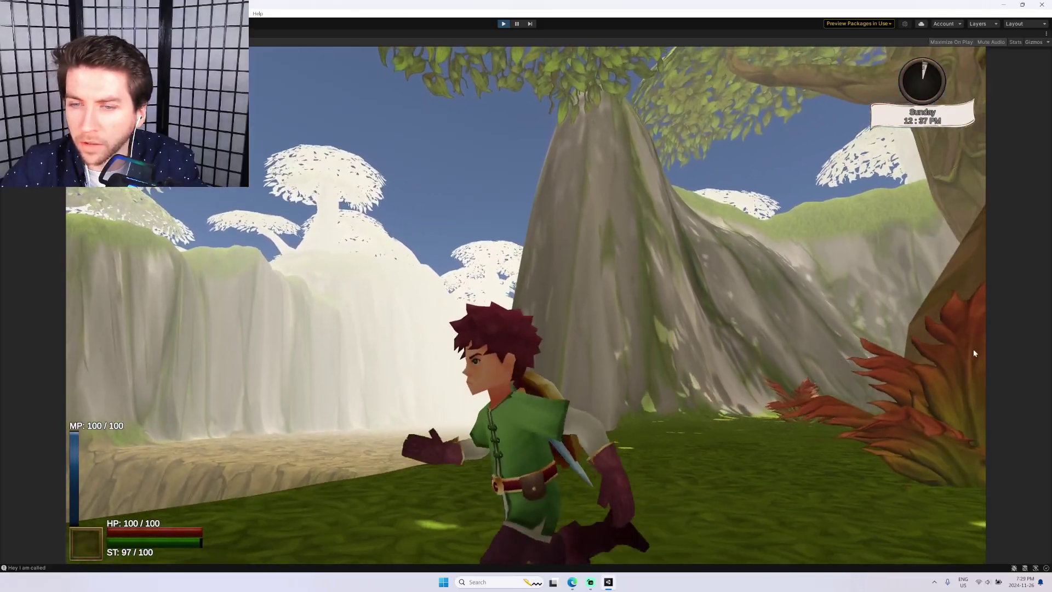
Run along the grassy ridge past the large vine-covered tree to the dirt area beside the rope bridge.
key("w")
key("d")
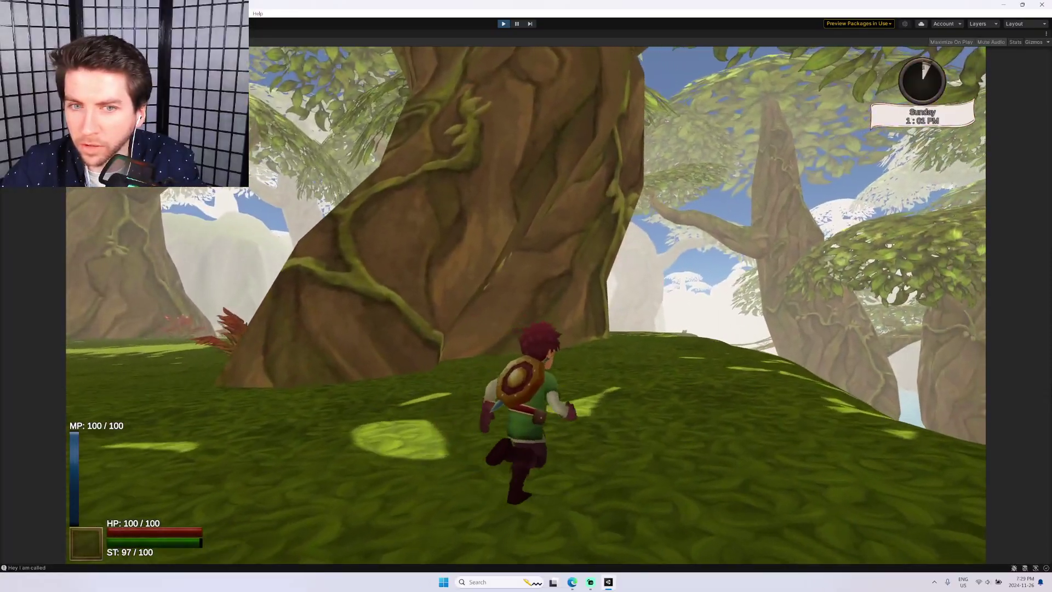
key("w")
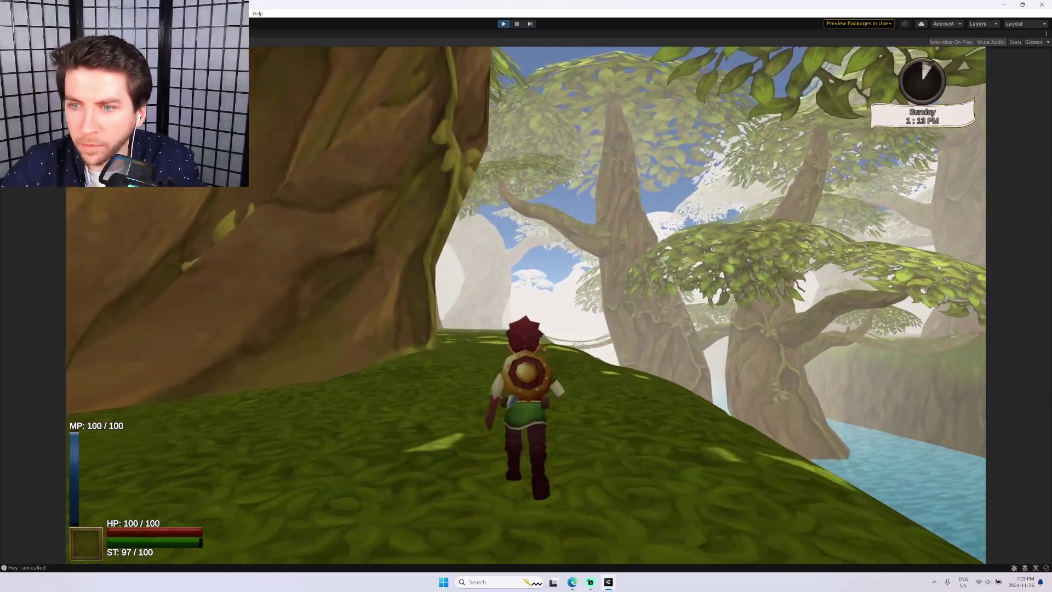
key("d")
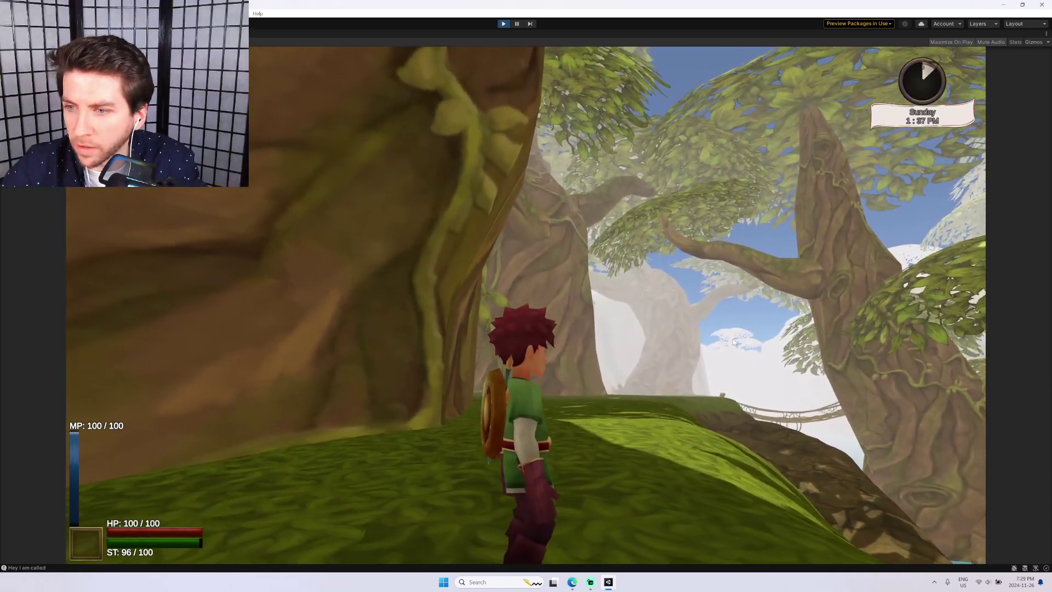
key("w")
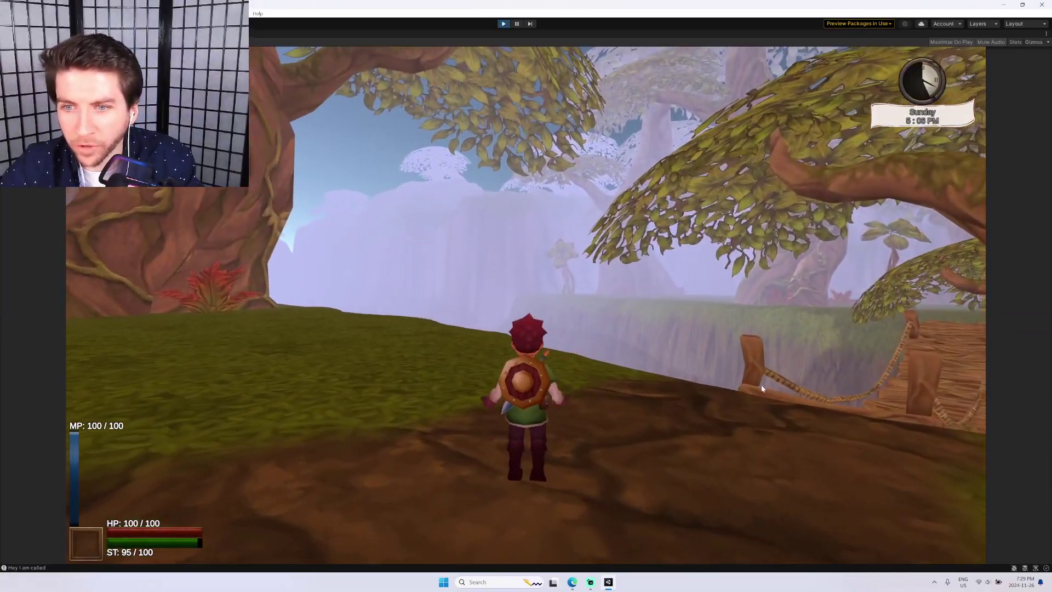
Bring up the element wheel briefly, then run onto the rope bridge and cross it while viewing the water and cliffs.
key("q")
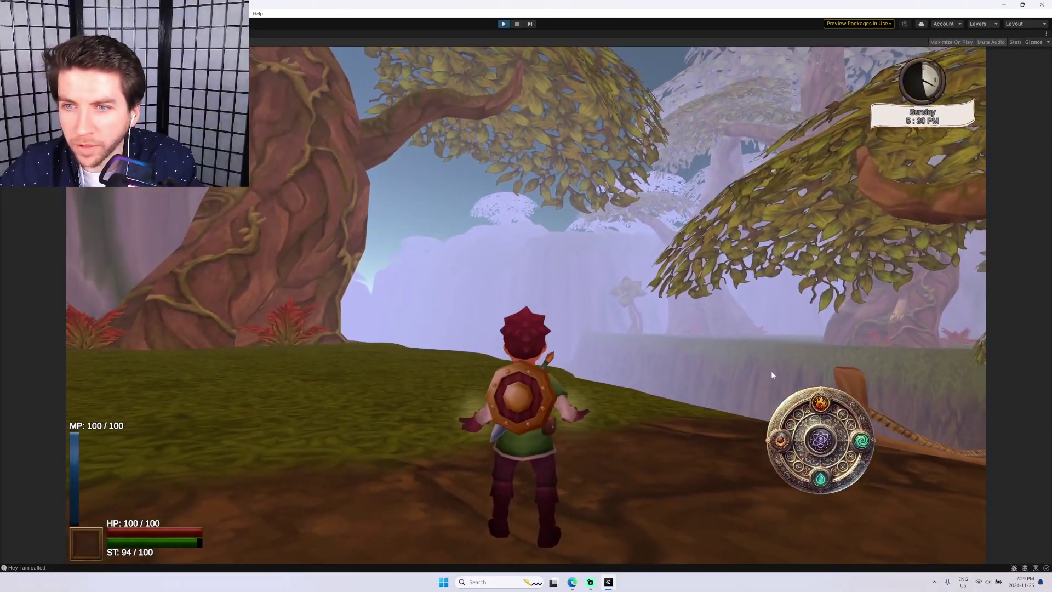
key("d")
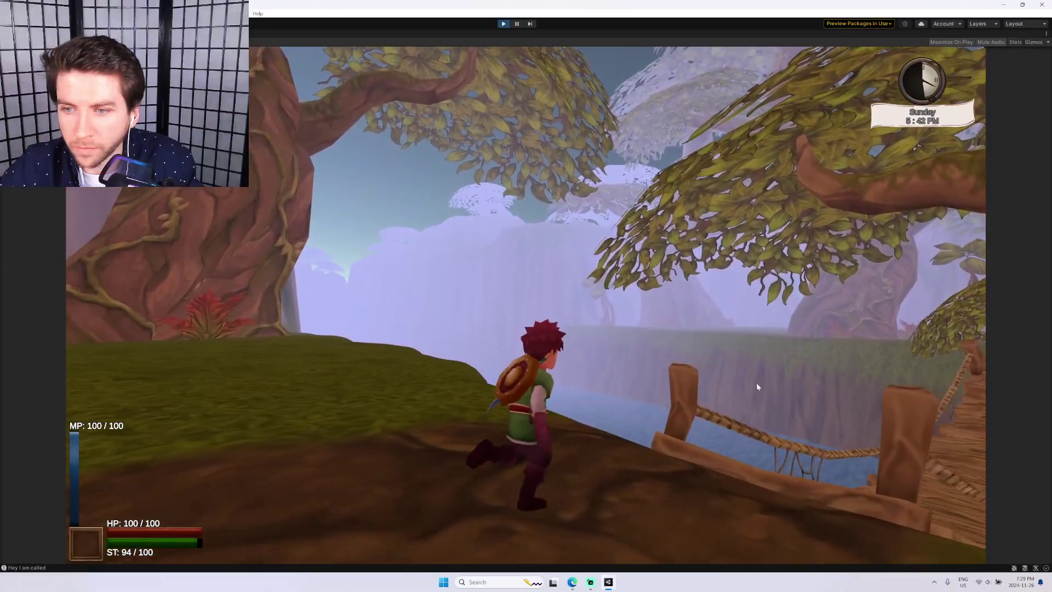
key("a")
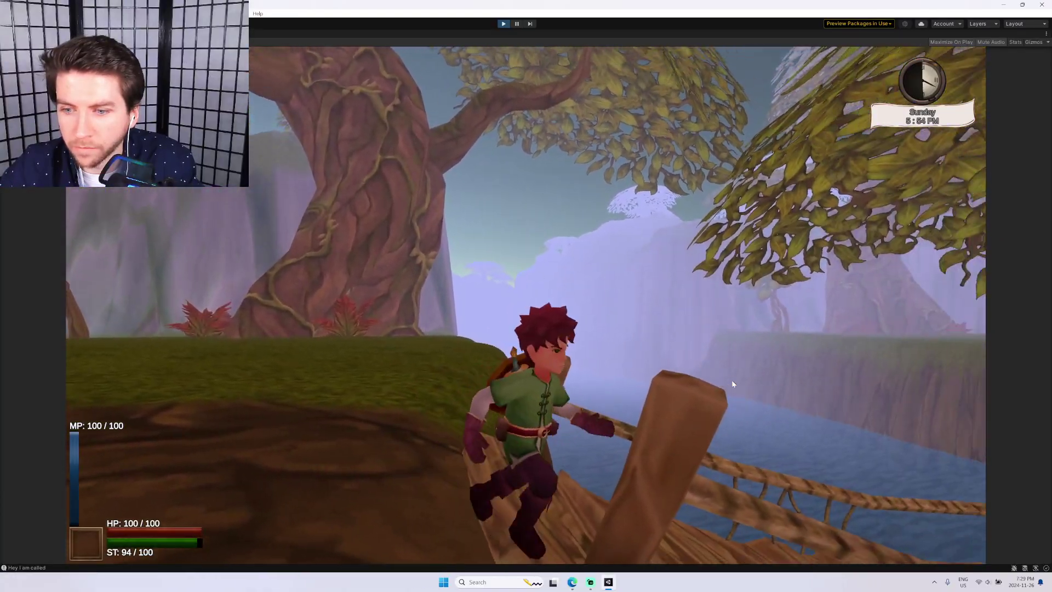
key("a")
key("d")
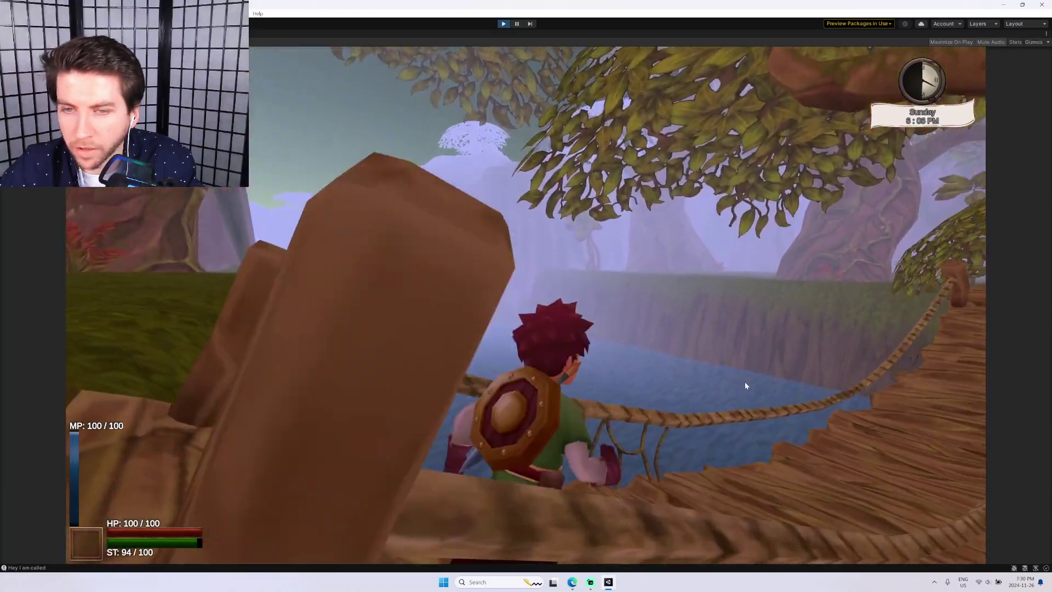
key("d")
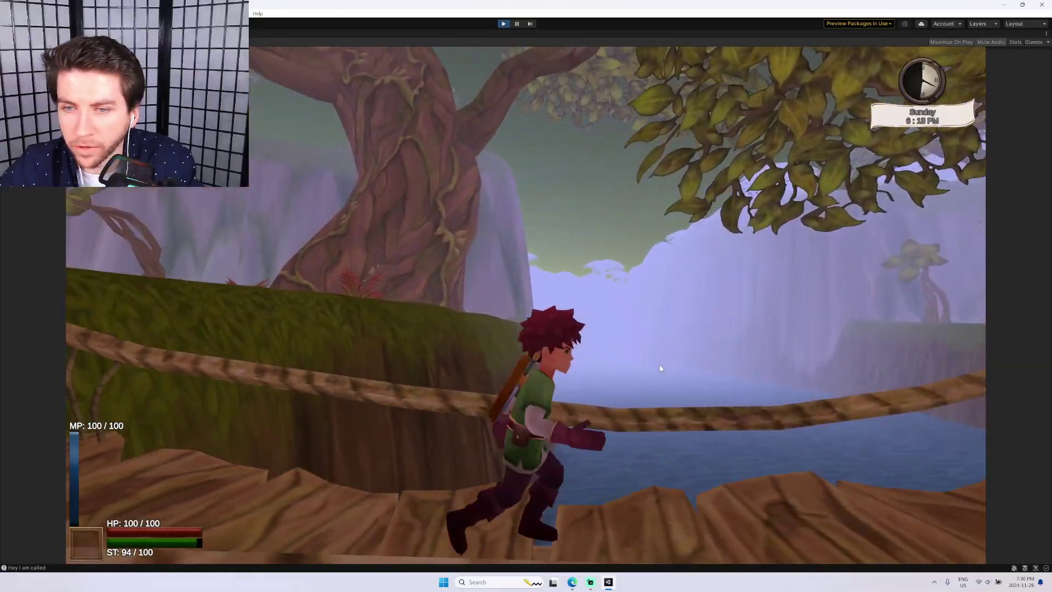
key("d")
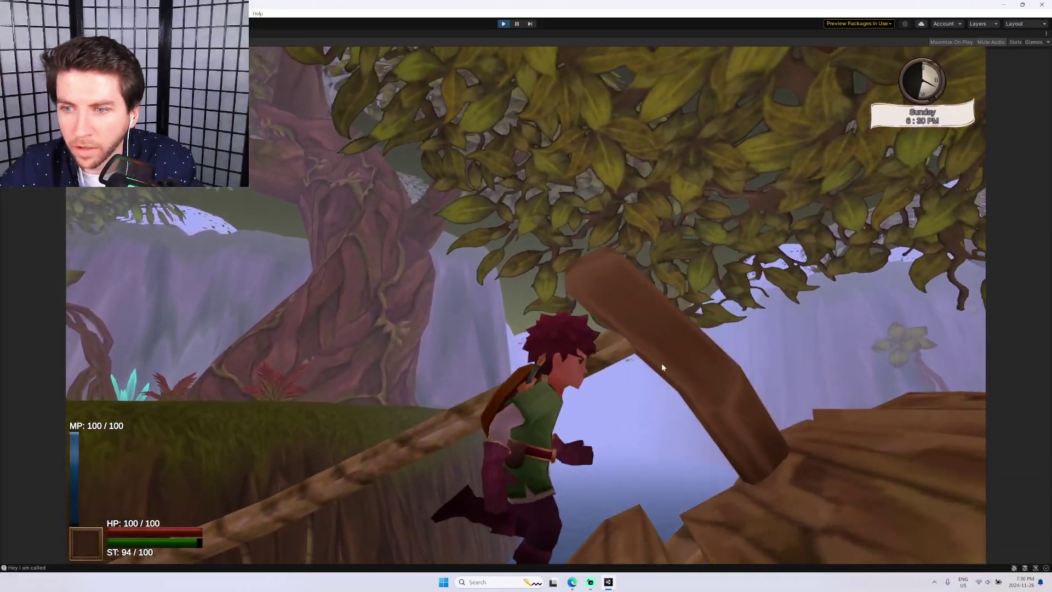
Follow the wooden walkway around the giant tree trunk and inspect the view over the water from its planks.
key("d")
key("w")
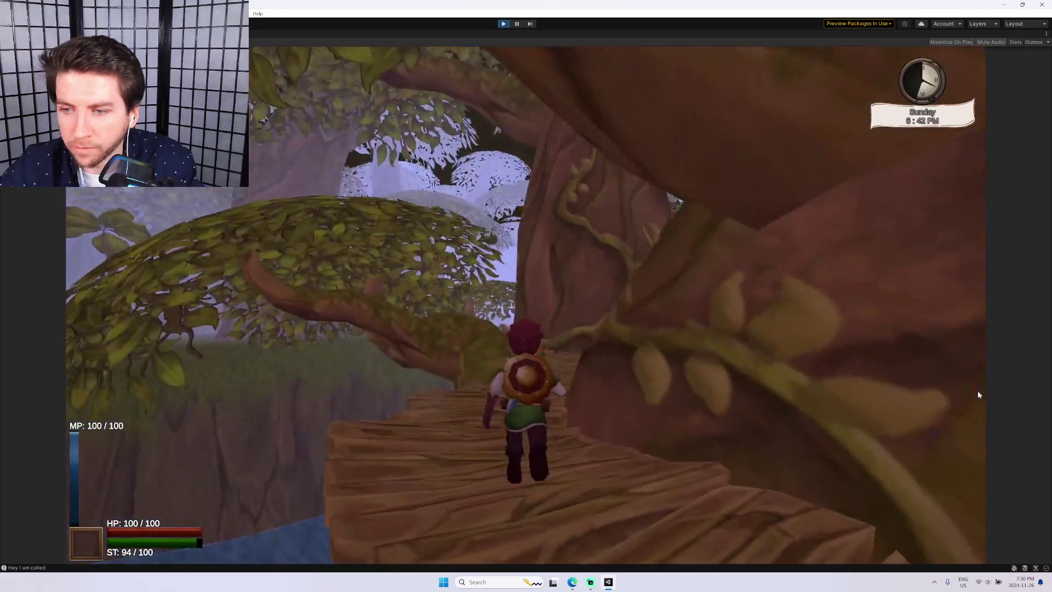
key("w")
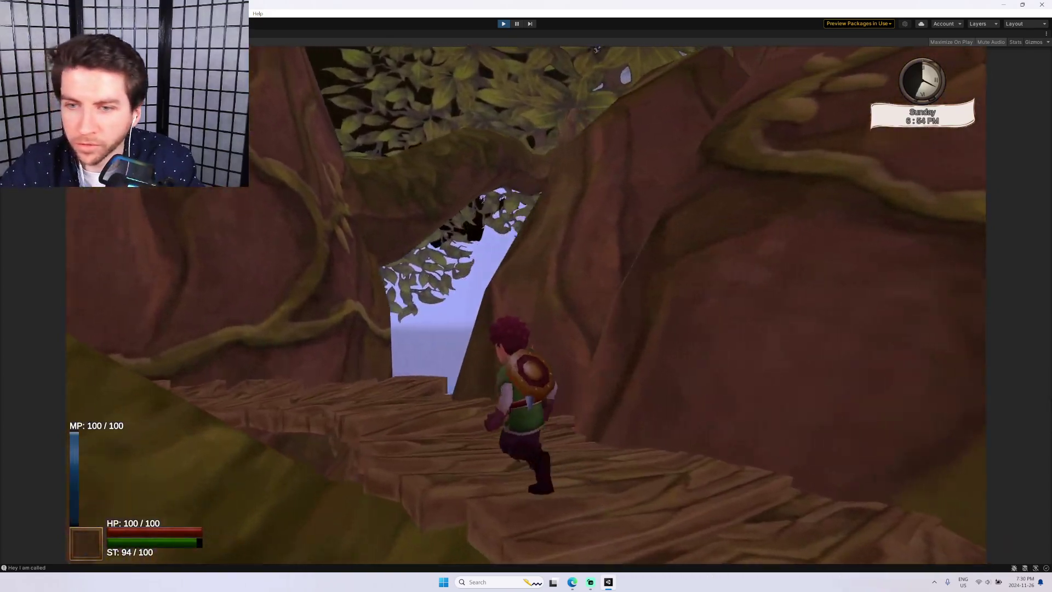
key("a")
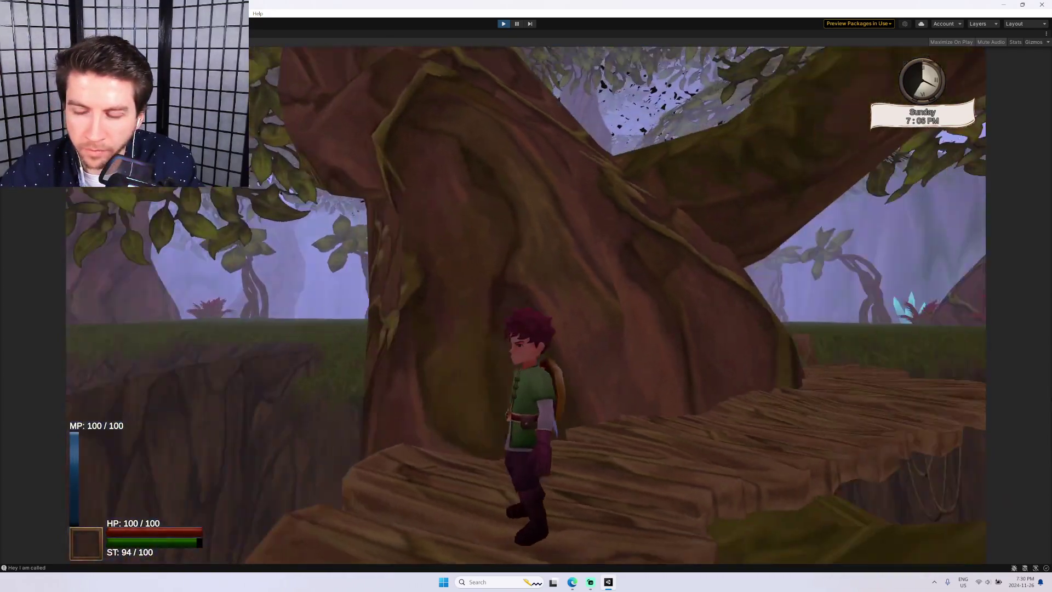
key("w")
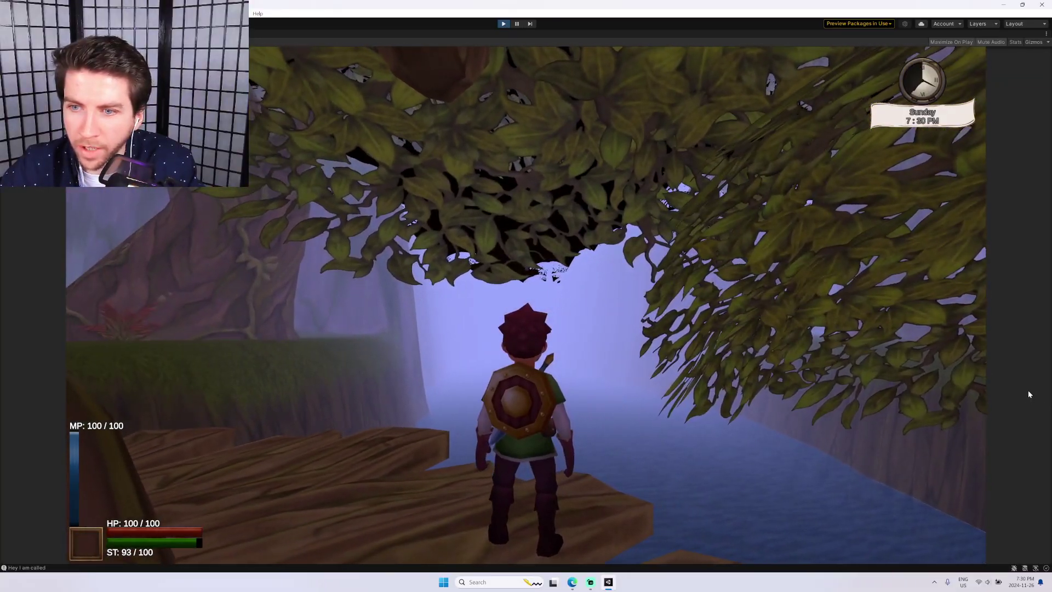
Turn back along the tree's walkway and run past the mossy branches onto the next rope bridge.
key("s")
key("d")
key("w")
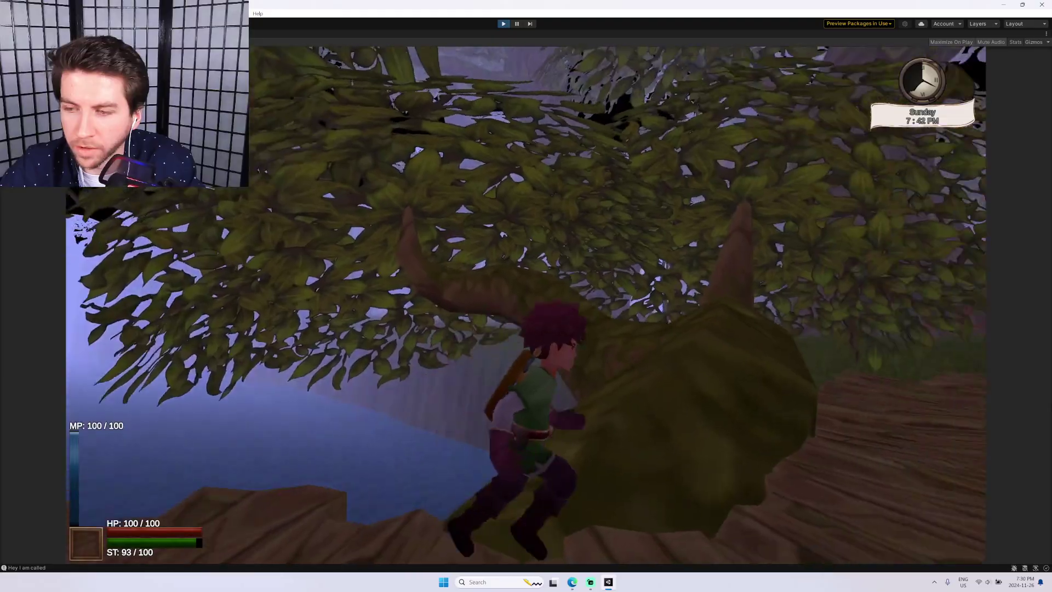
key("w")
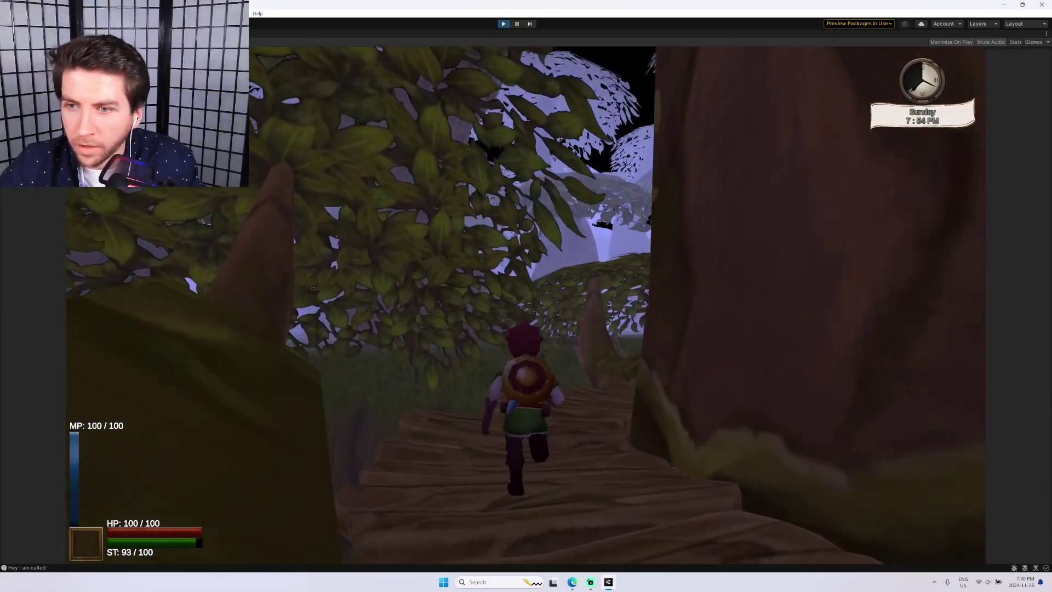
key("w")
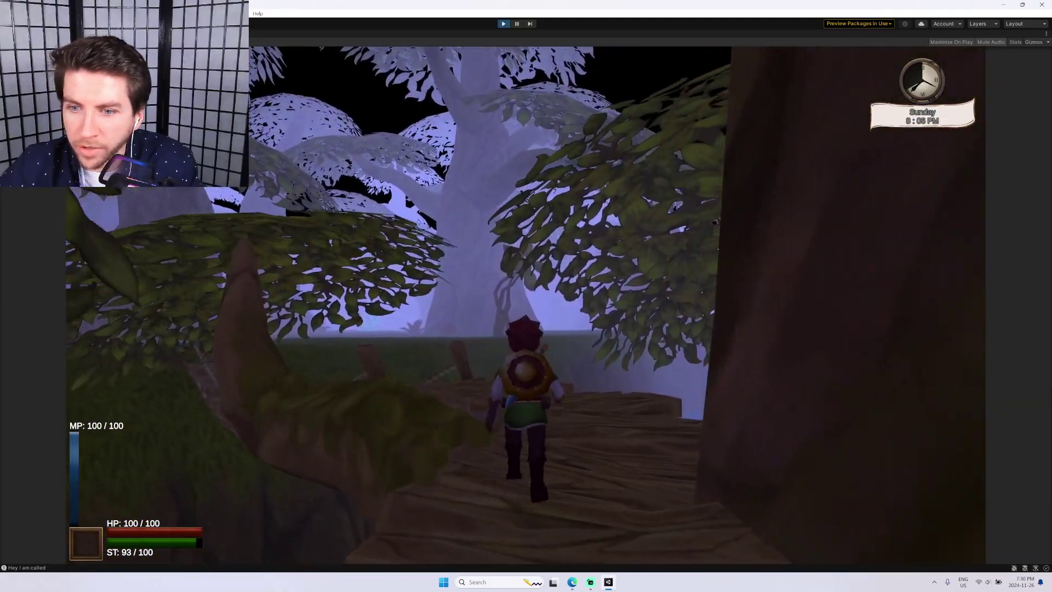
key("w")
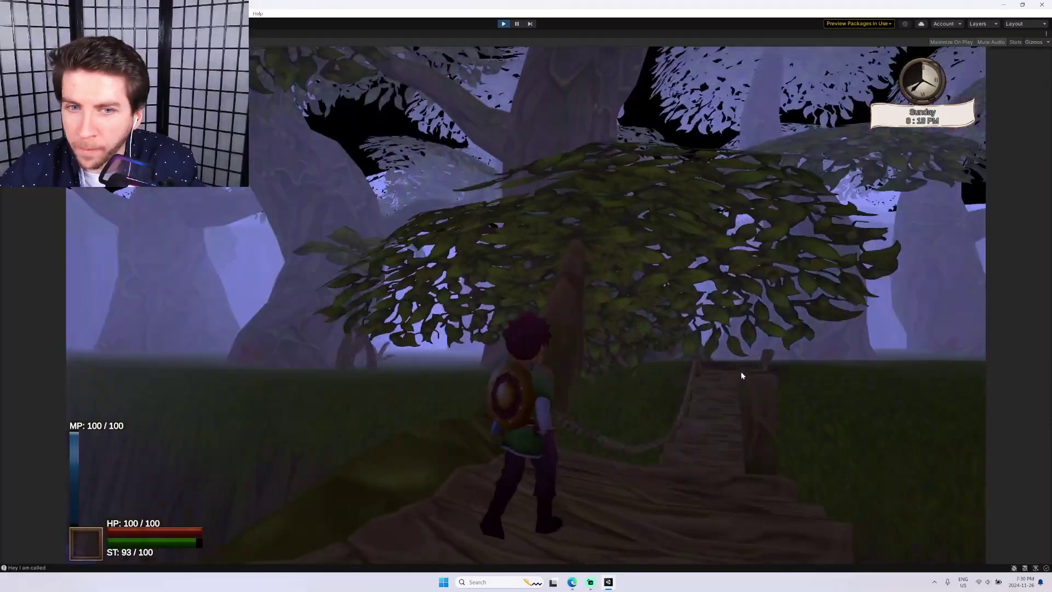
key("w")
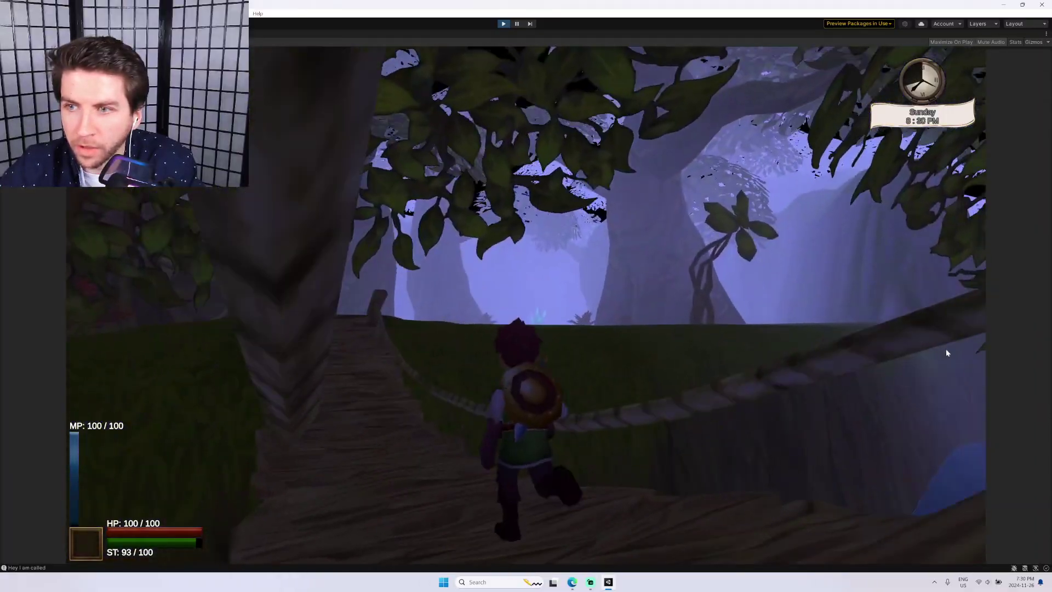
Leave the rope bridge and run across the dirt clearing past the giant tree trunk in the night lighting.
key("w")
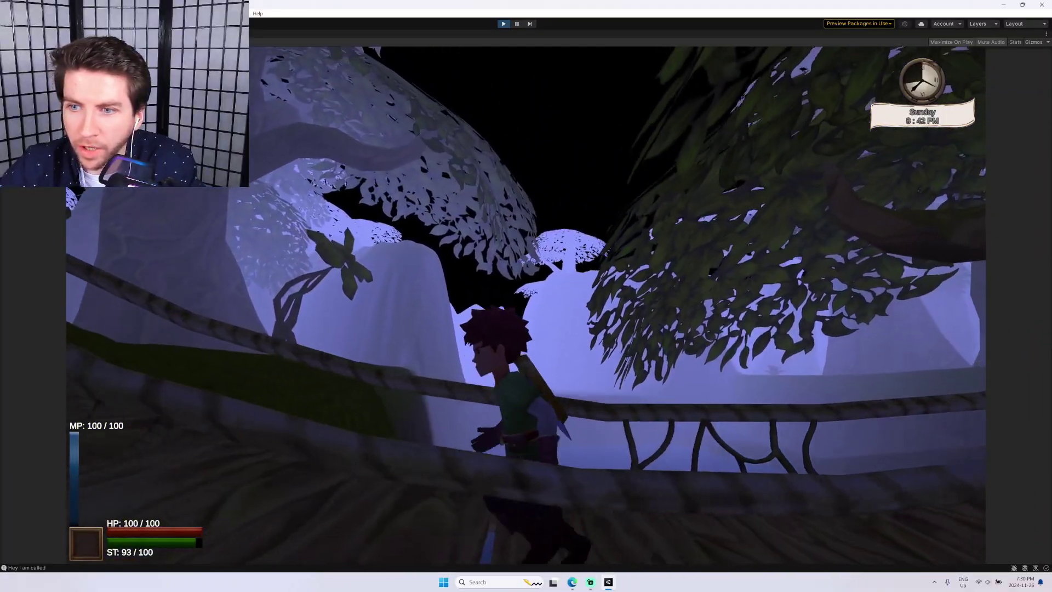
key("w")
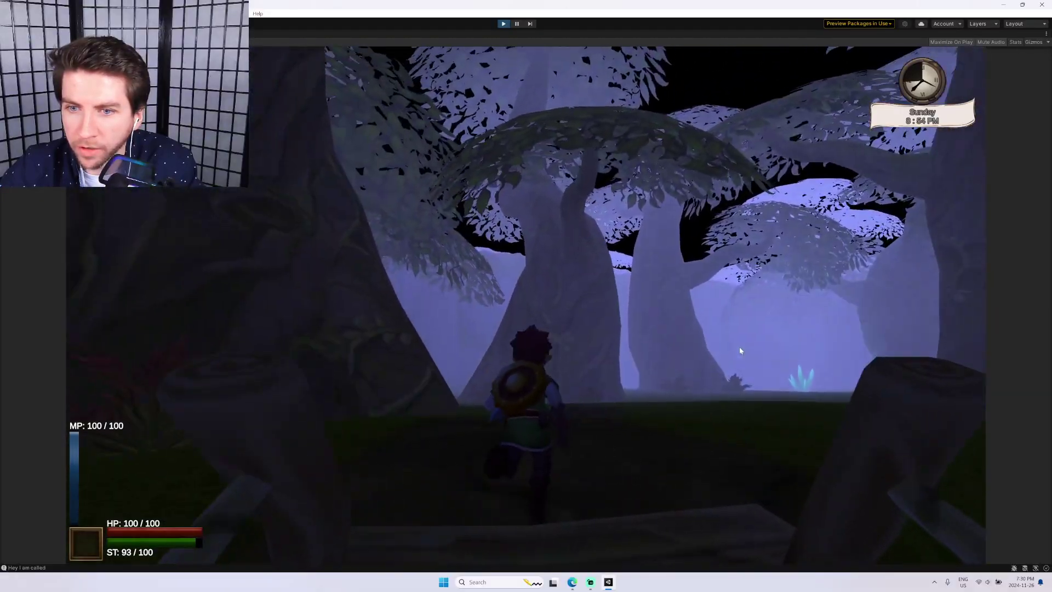
key("w")
key("w")
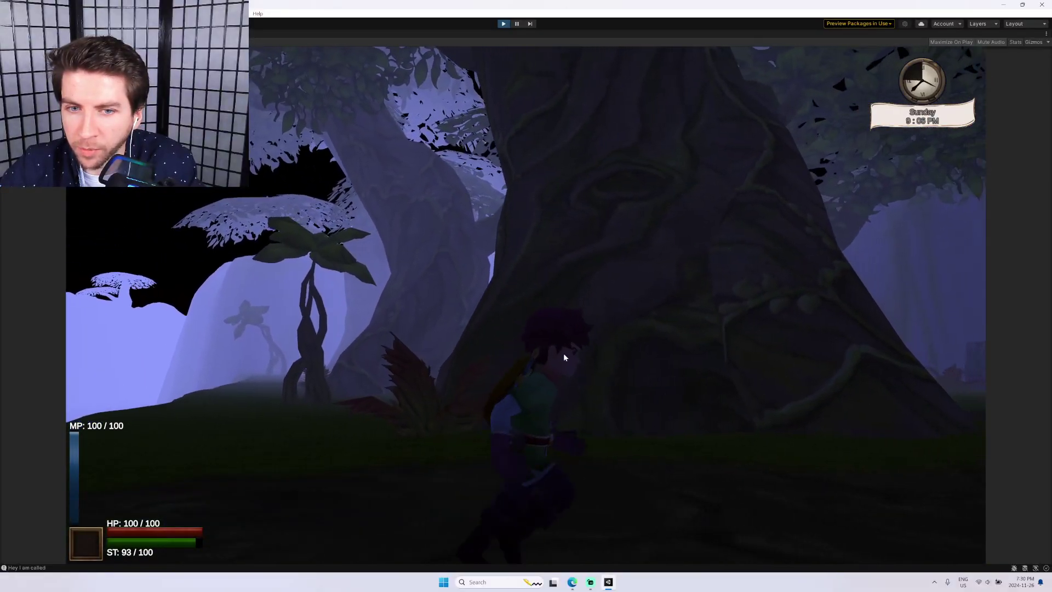
key("w")
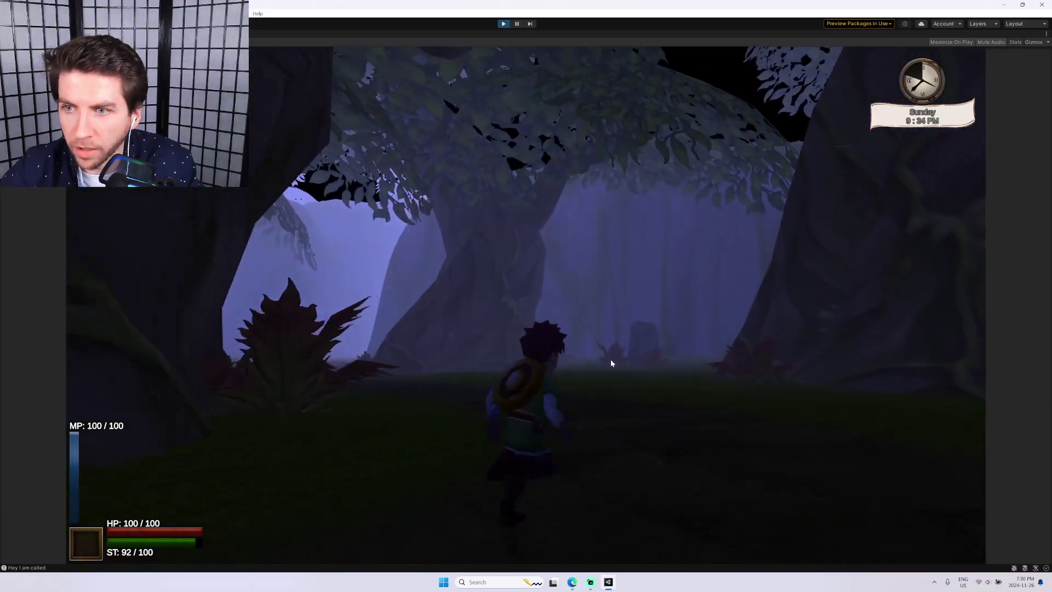
Run through the dark forest past the red-leaved plants toward the gap between the cliffs.
key("w")
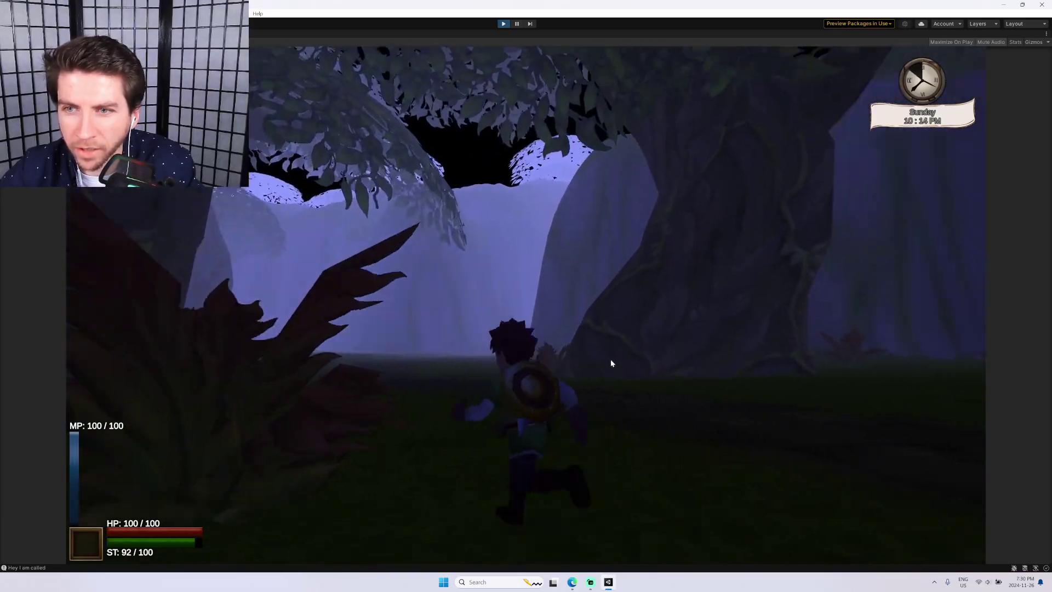
key("w")
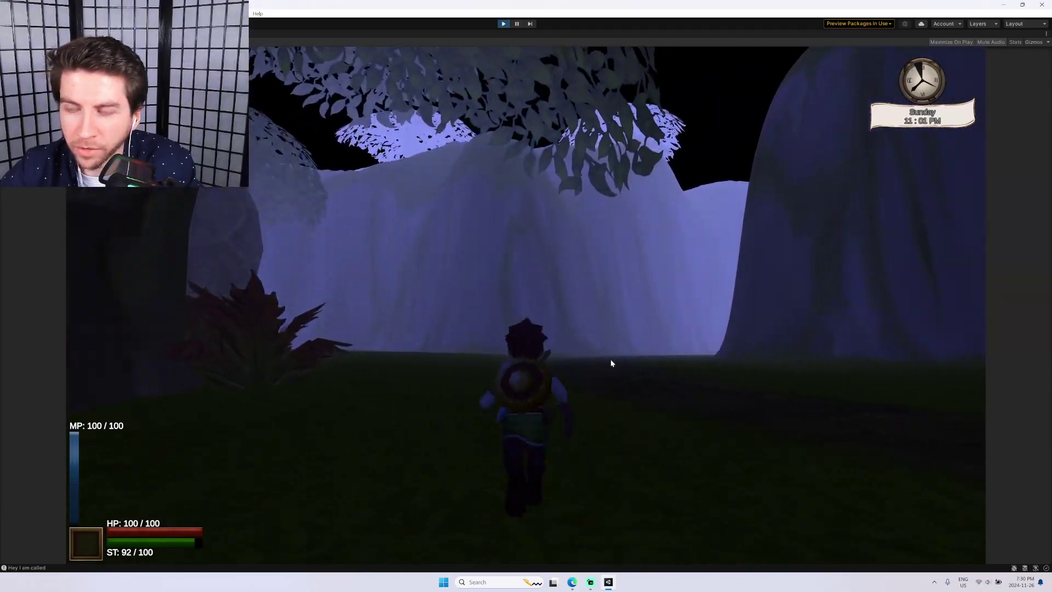
key("a")
key("w")
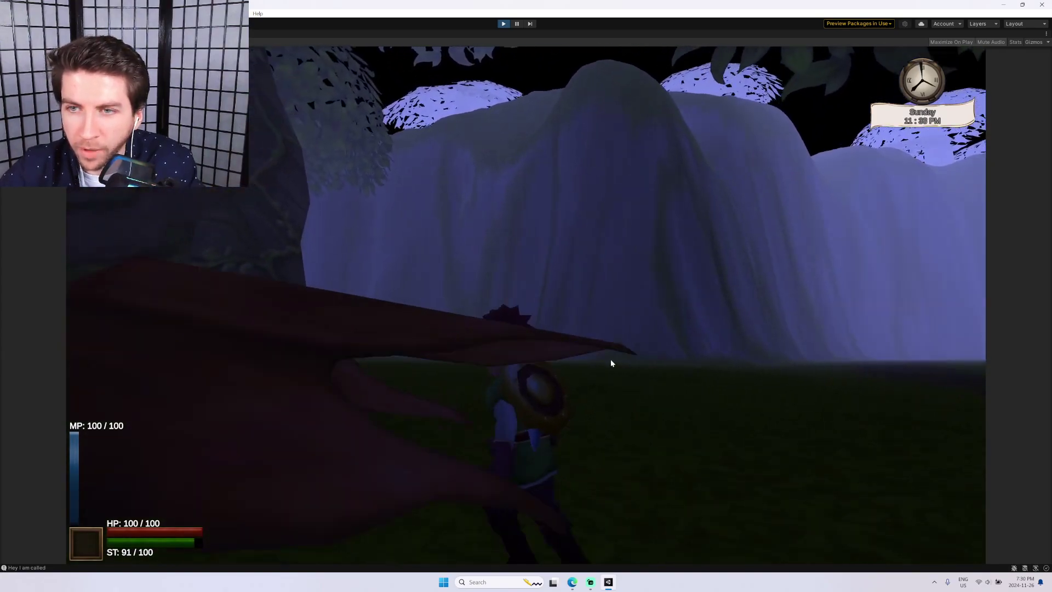
key("a")
key("w")
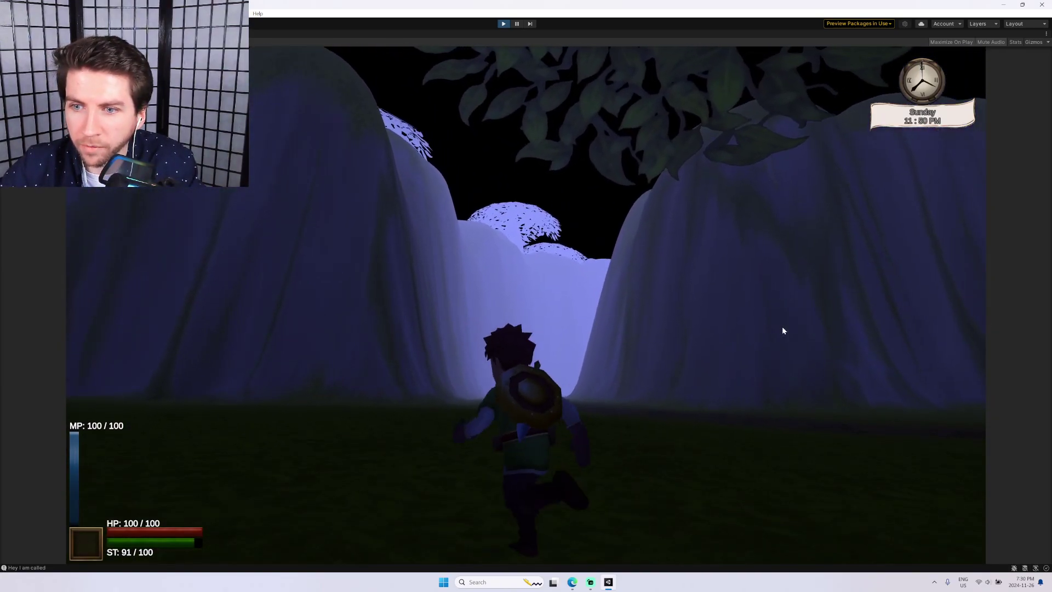
Circle the grass near the cliff walls, viewing the trees behind, and continue toward the open ridge above the water.
key("w")
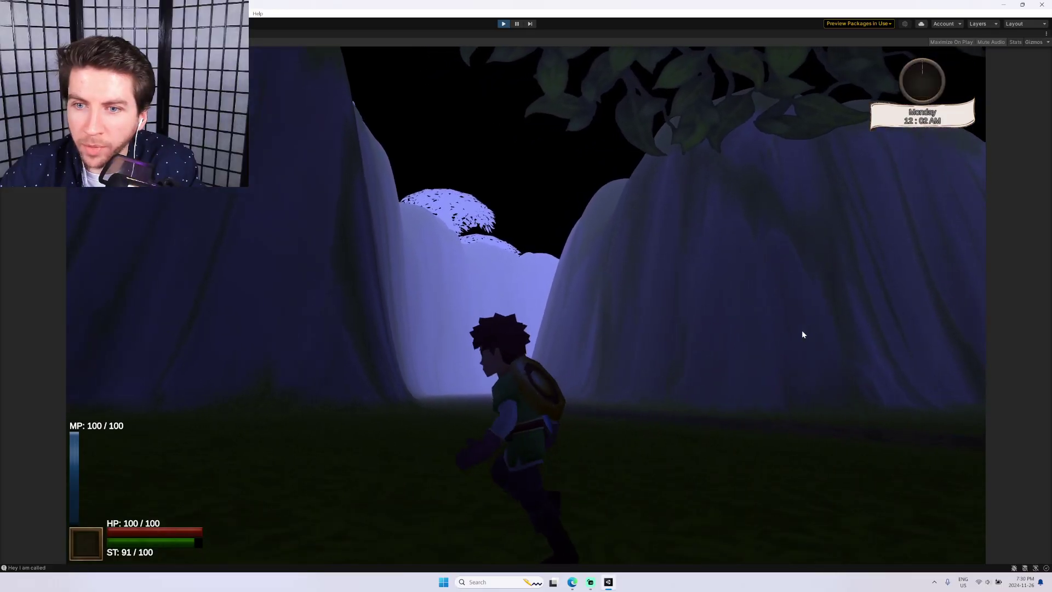
key("a")
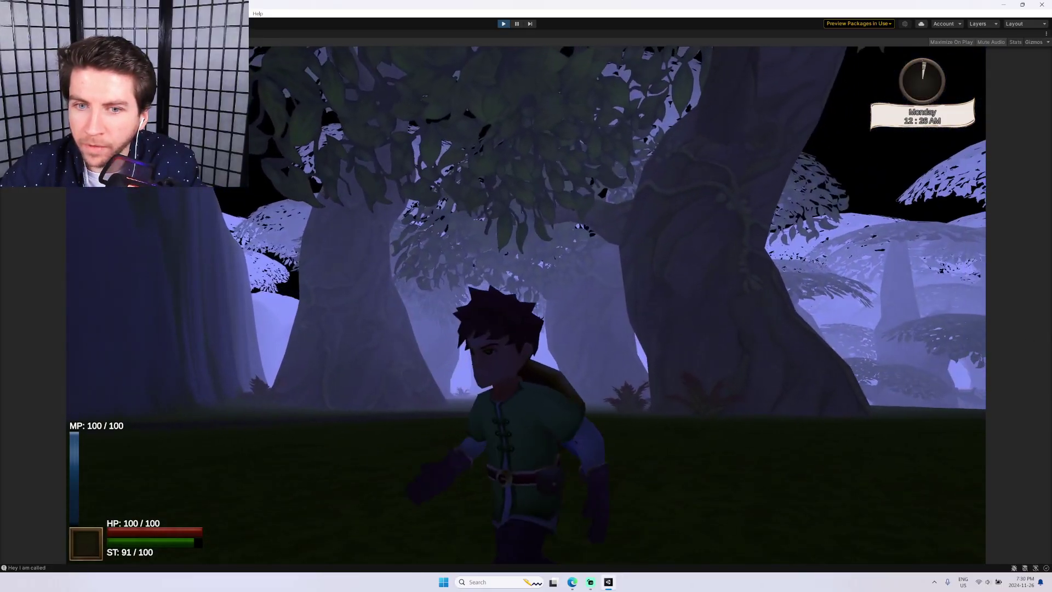
key("w")
key("w")
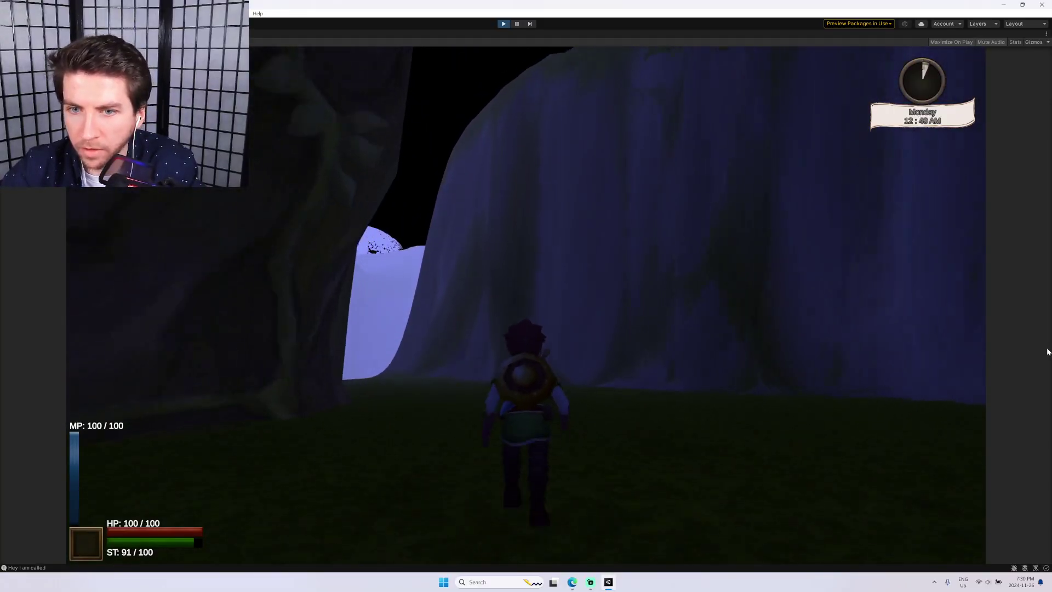
key("w")
key("a")
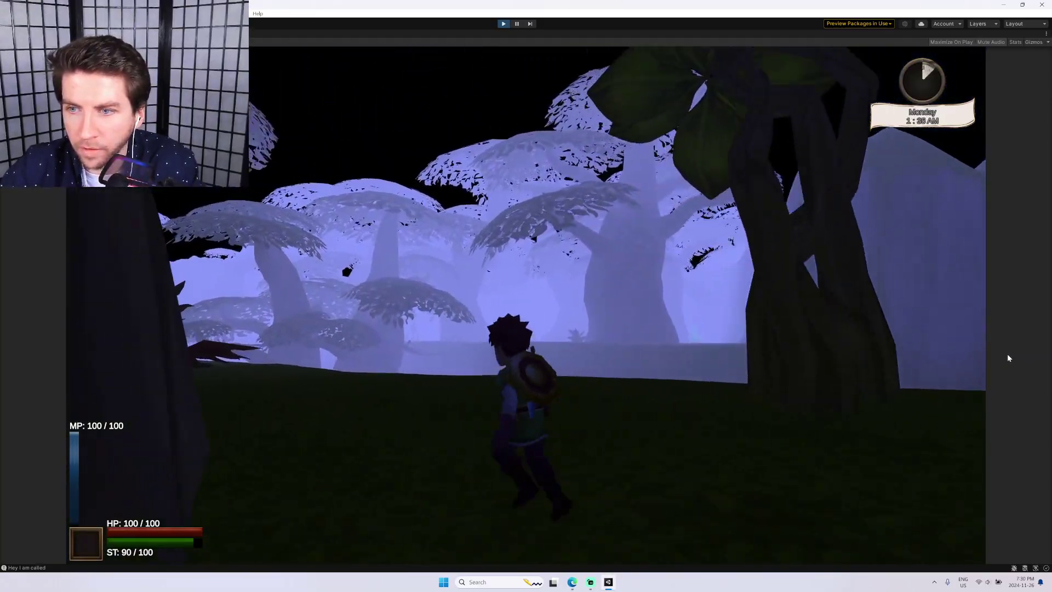
Run along the grassy ridge past the twisted palm plants and onto the rope bridge leading to the giant tree.
key("w")
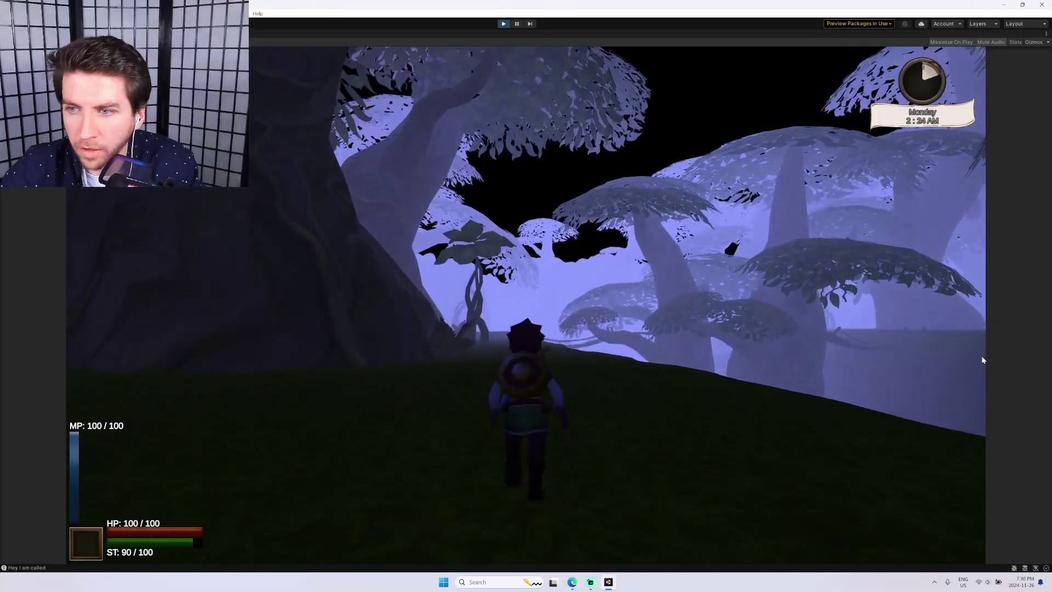
key("w")
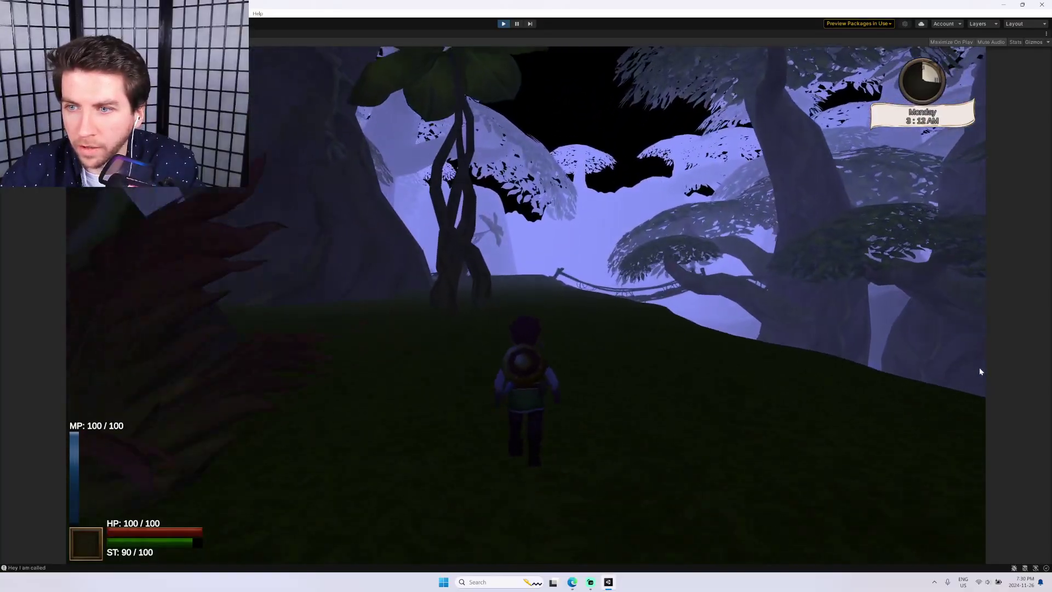
key("w")
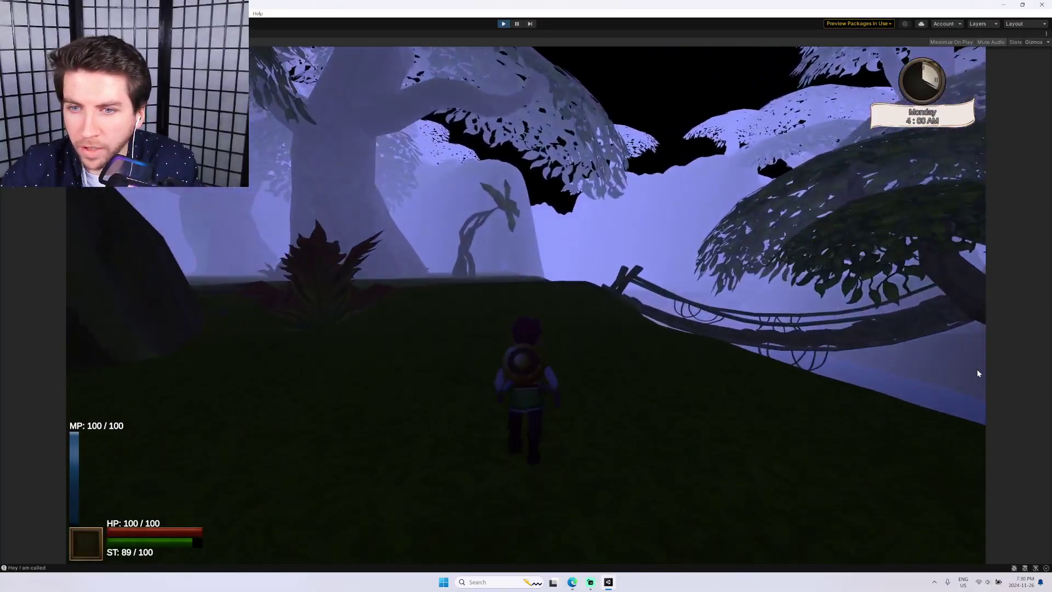
key("w")
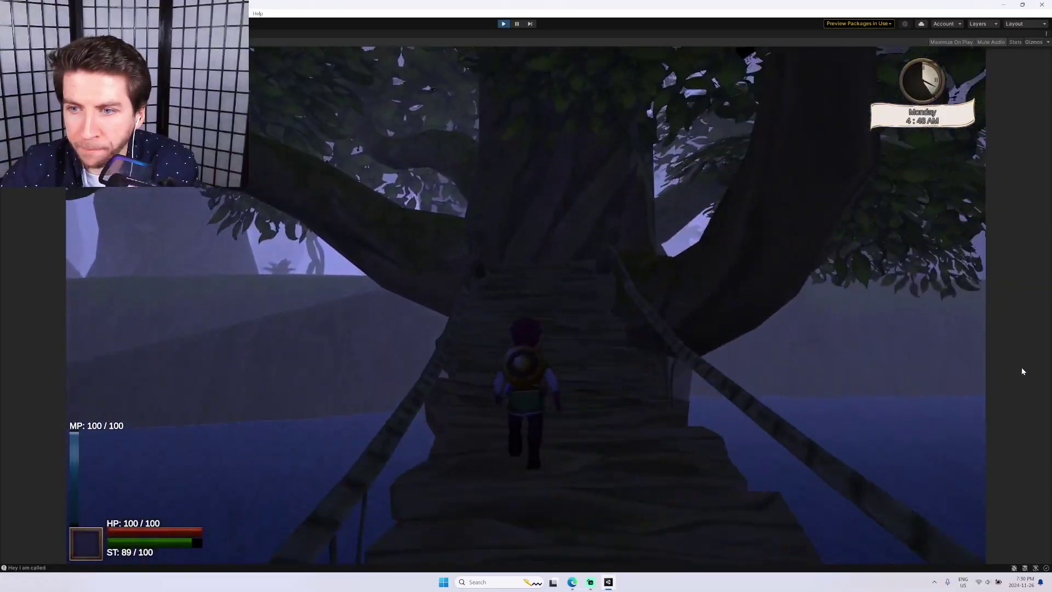
Follow the walkway around the giant tree and cross the next rope bridge to the far grassy bank.
key("w")
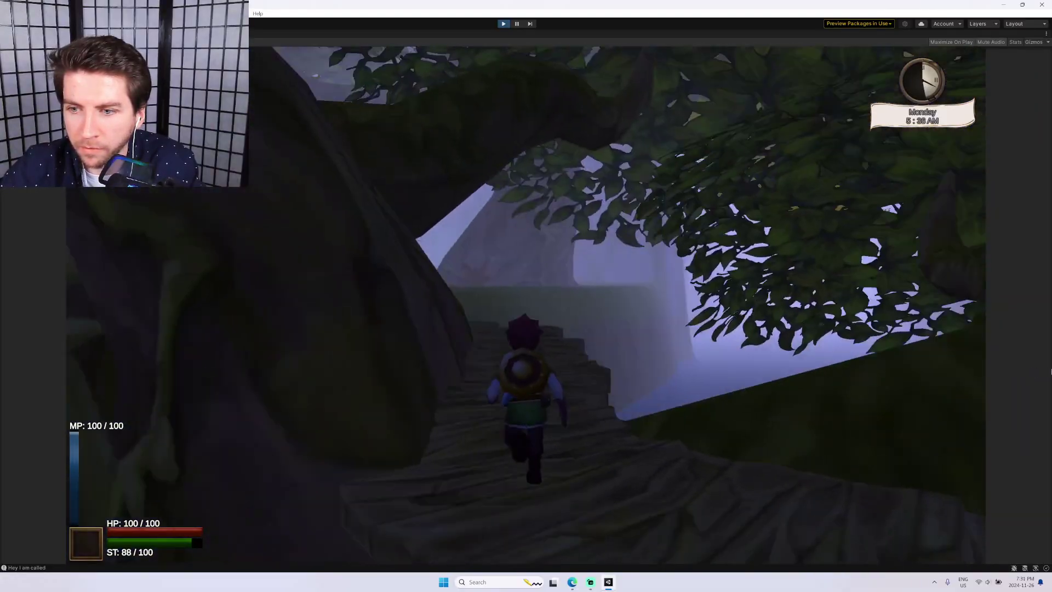
key("w")
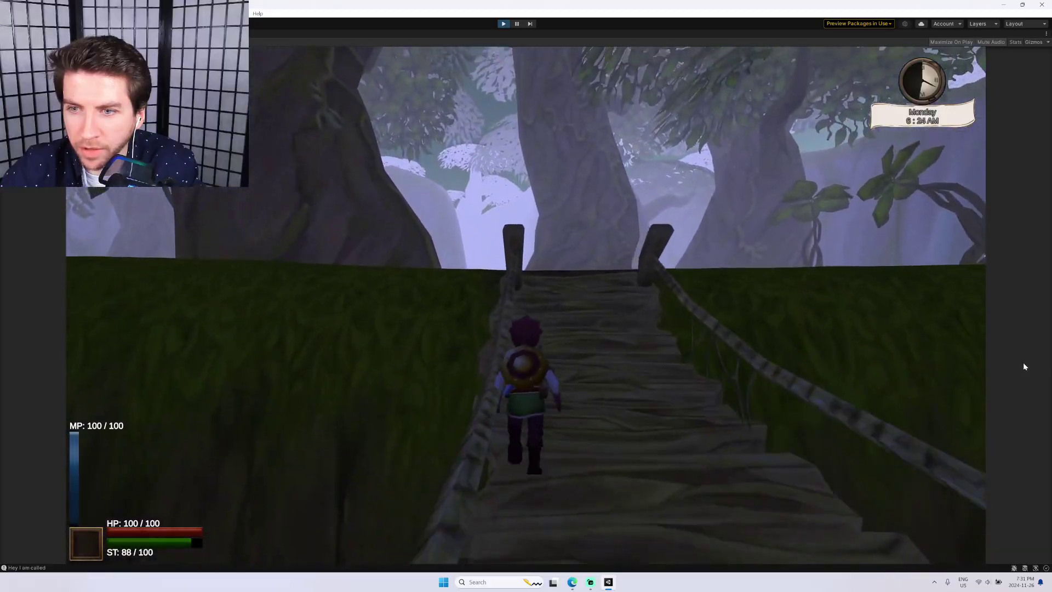
key("w")
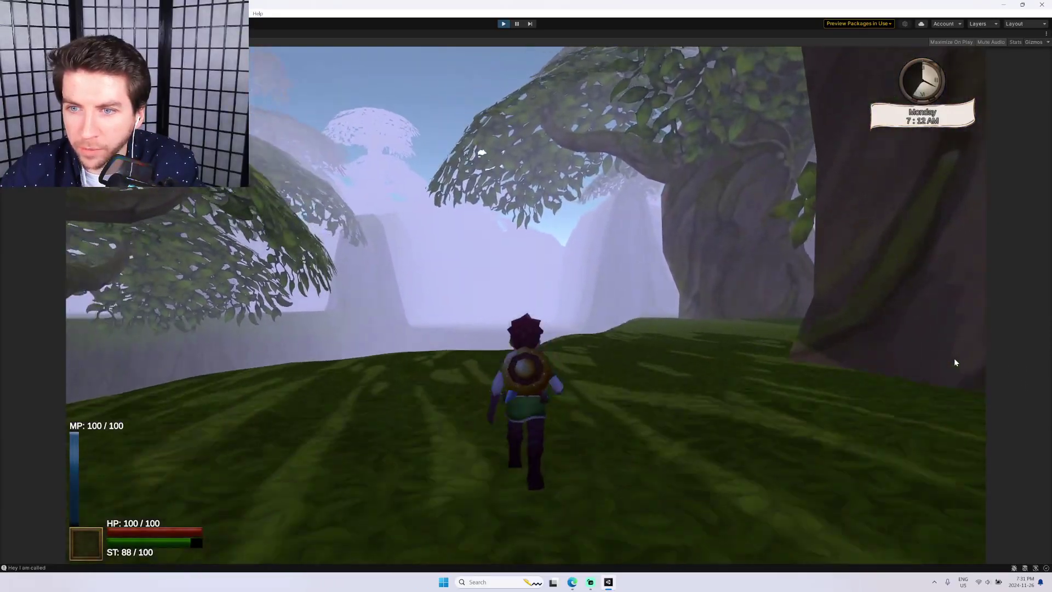
Run along the grassy bank toward the misty cliffs and inspect the scenery in morning light.
key("w")
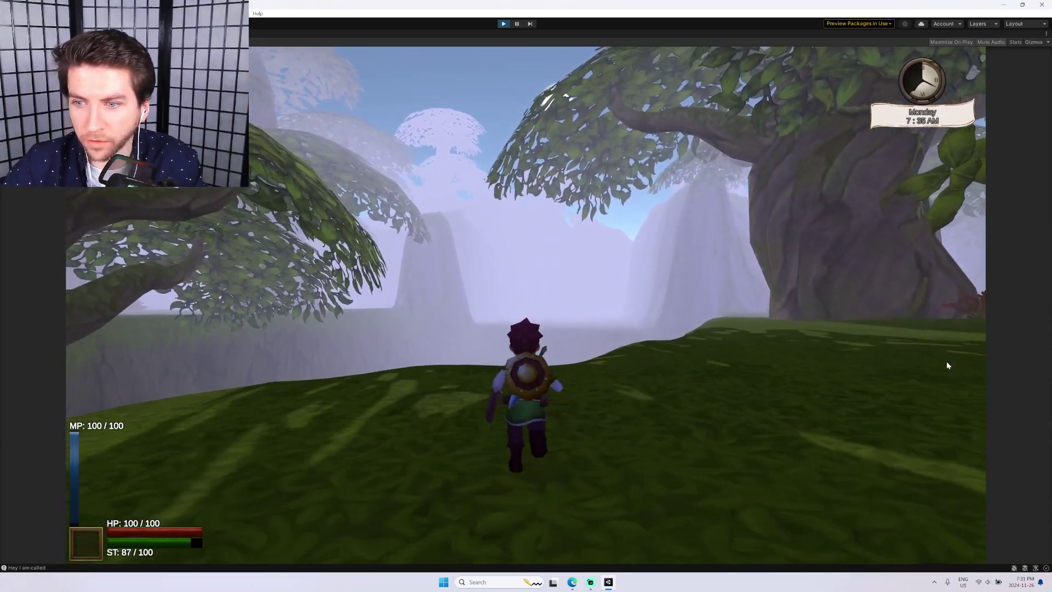
key("w")
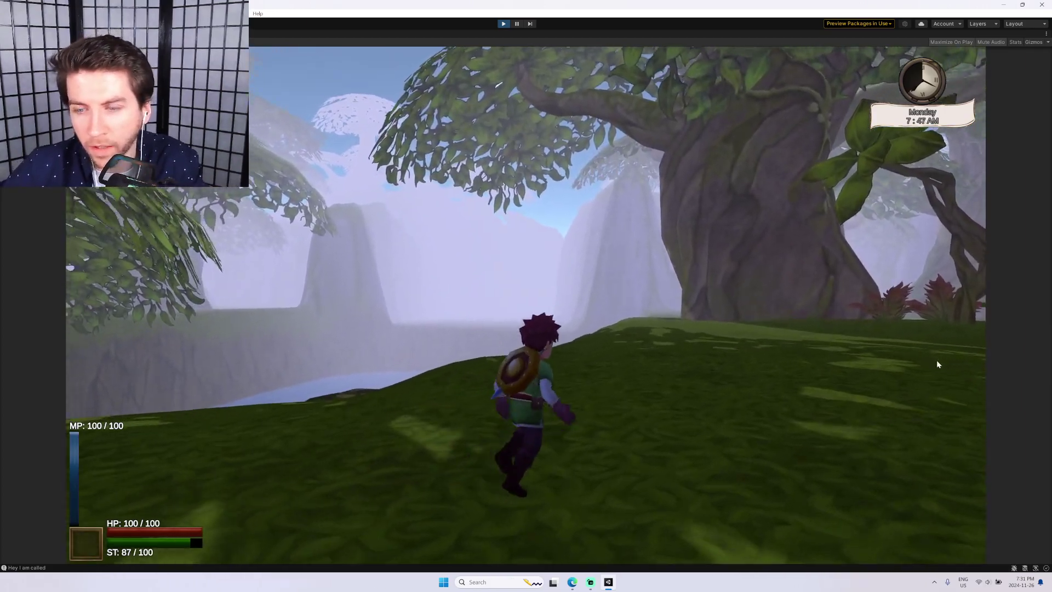
key("w")
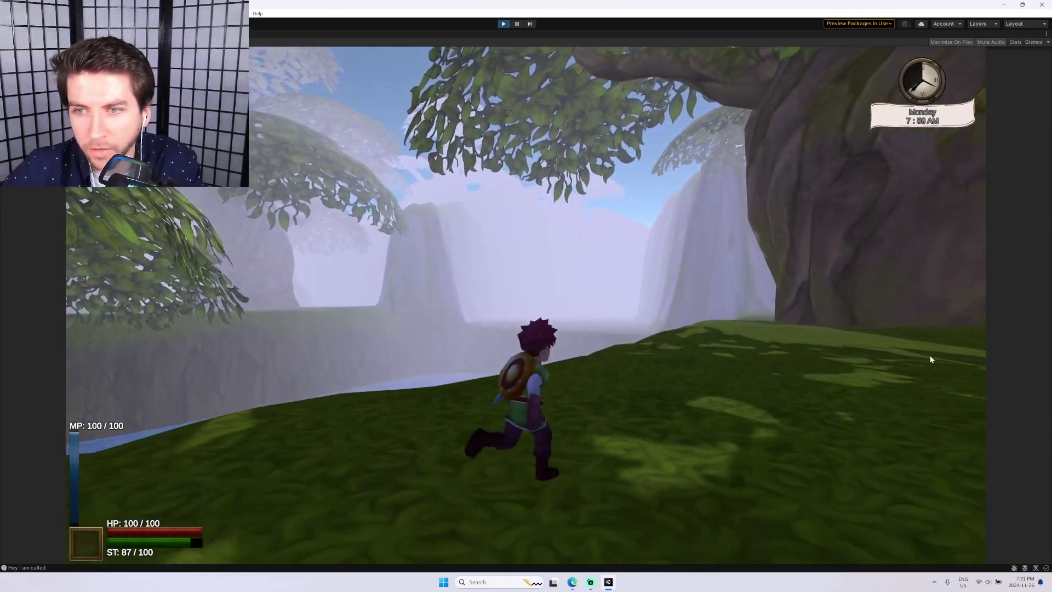
key("w")
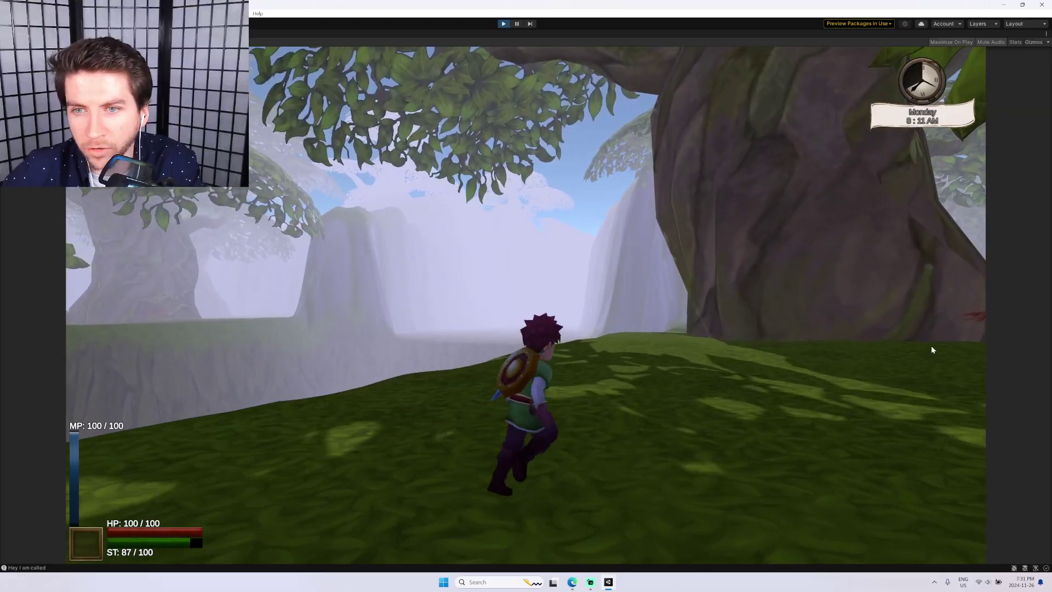
key("w")
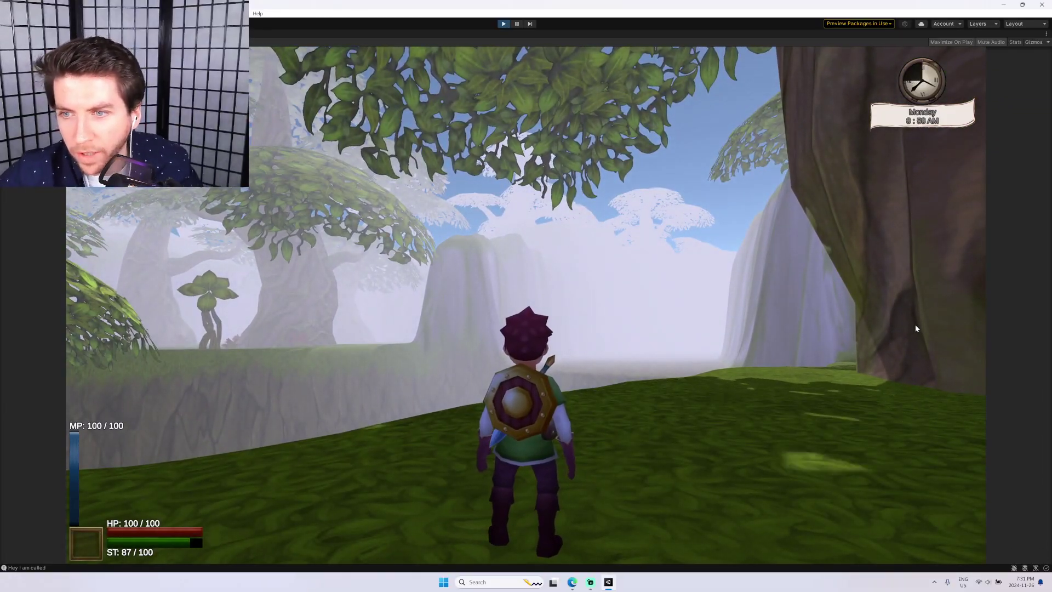
Look back at the vine-covered trees, then run toward the cliffs and check their tree skyline at night.
key("a")
key("a")
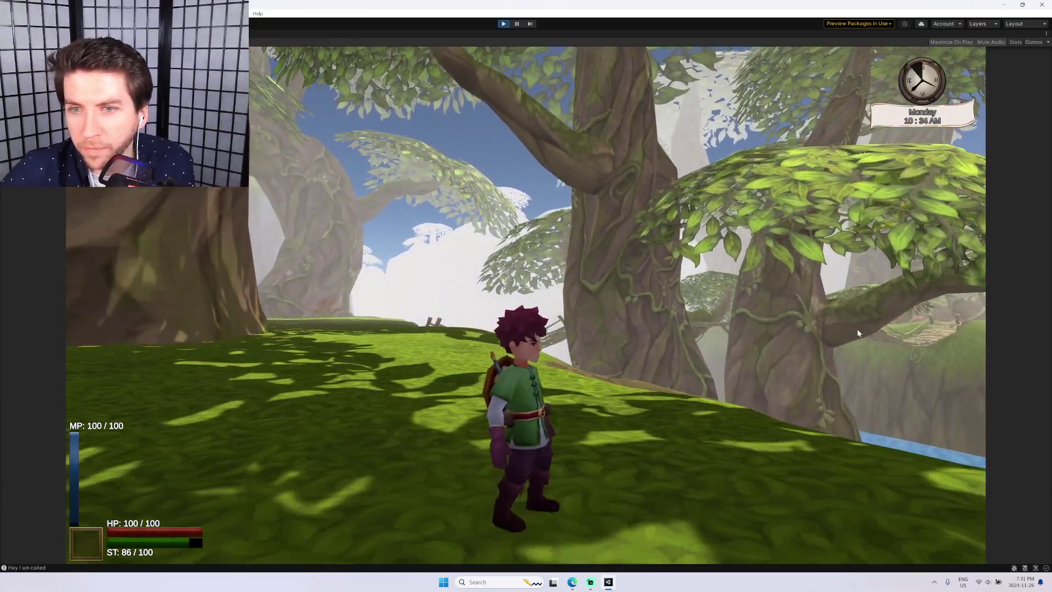
key("w")
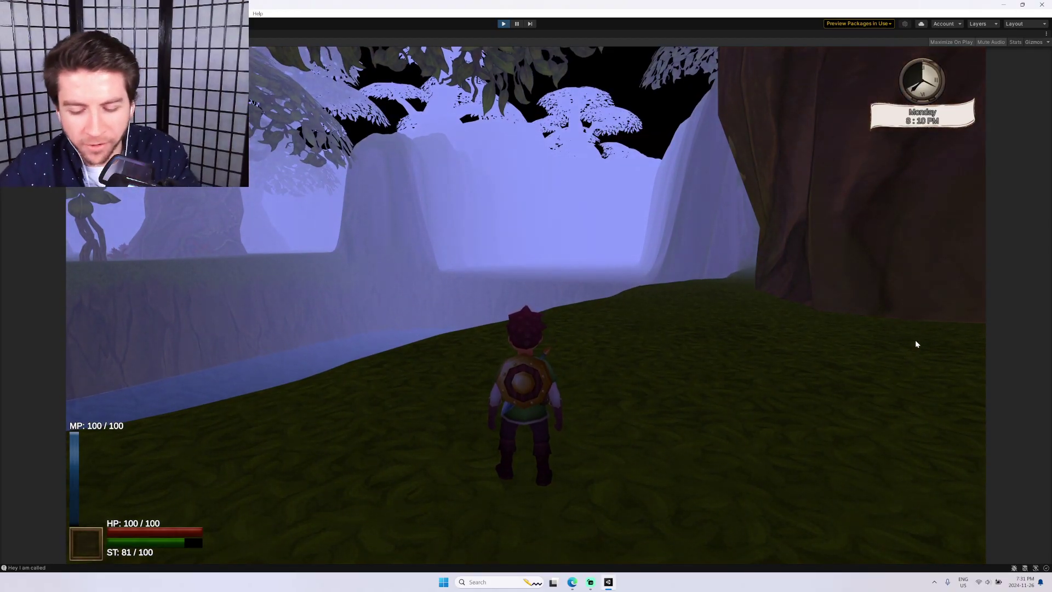
key("w")
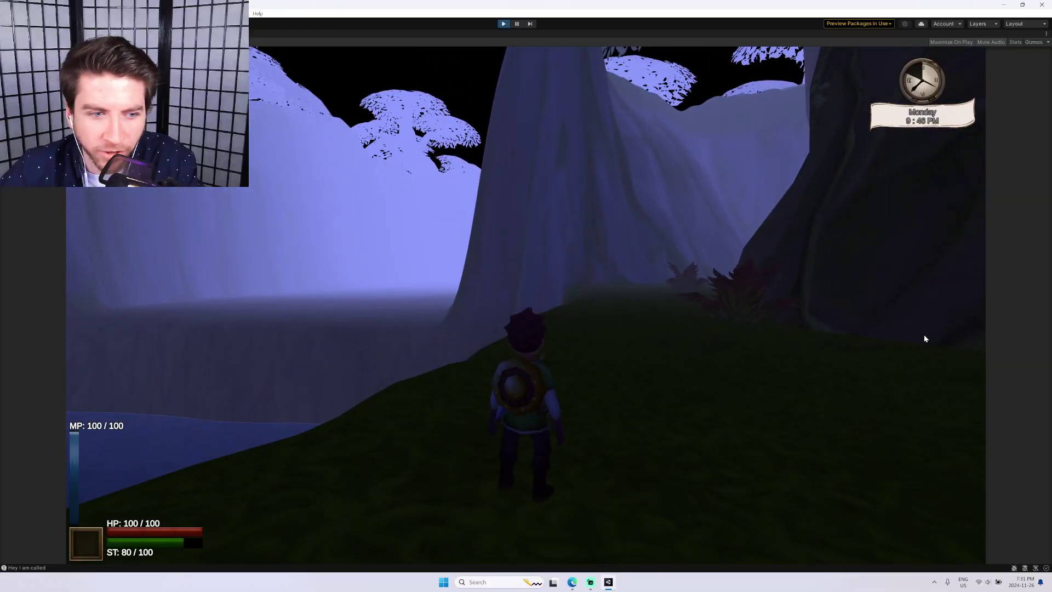
key("w")
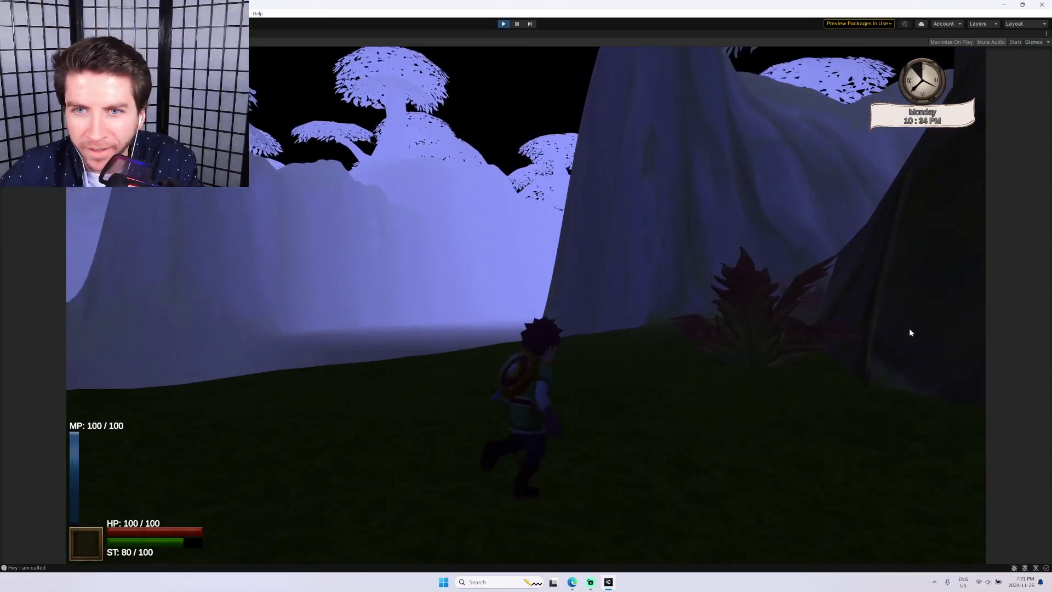
Turn back from the cliffs and run along the ridge above the water toward the rope bridge.
key("s")
key("w")
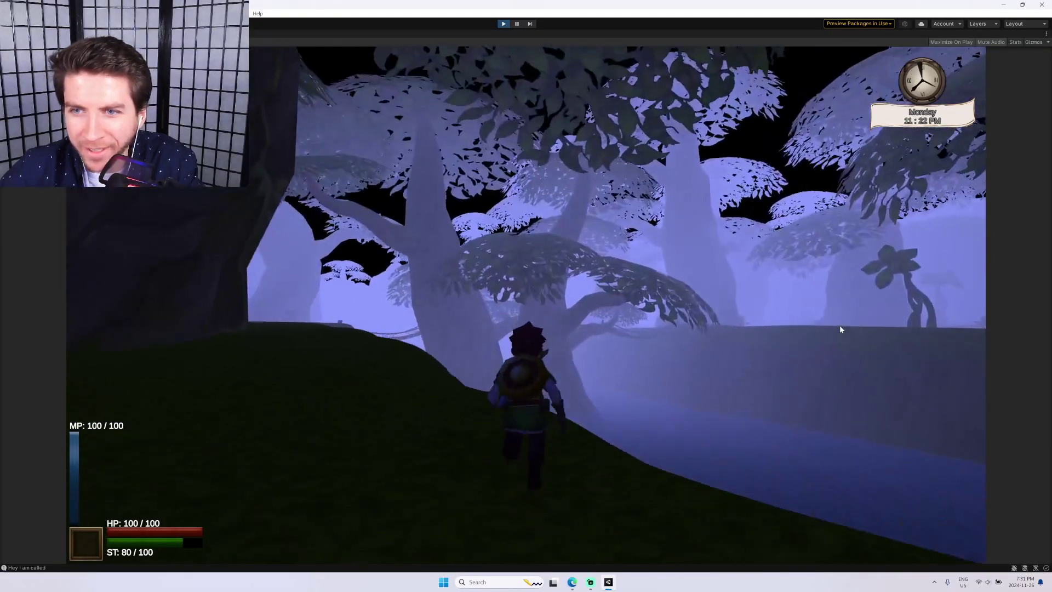
key("d")
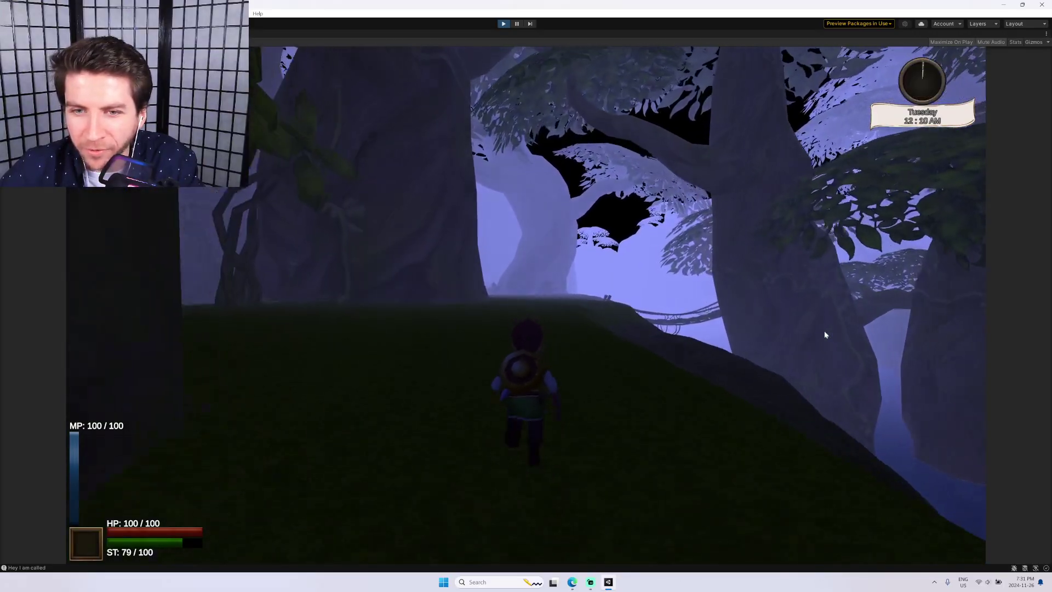
key("d")
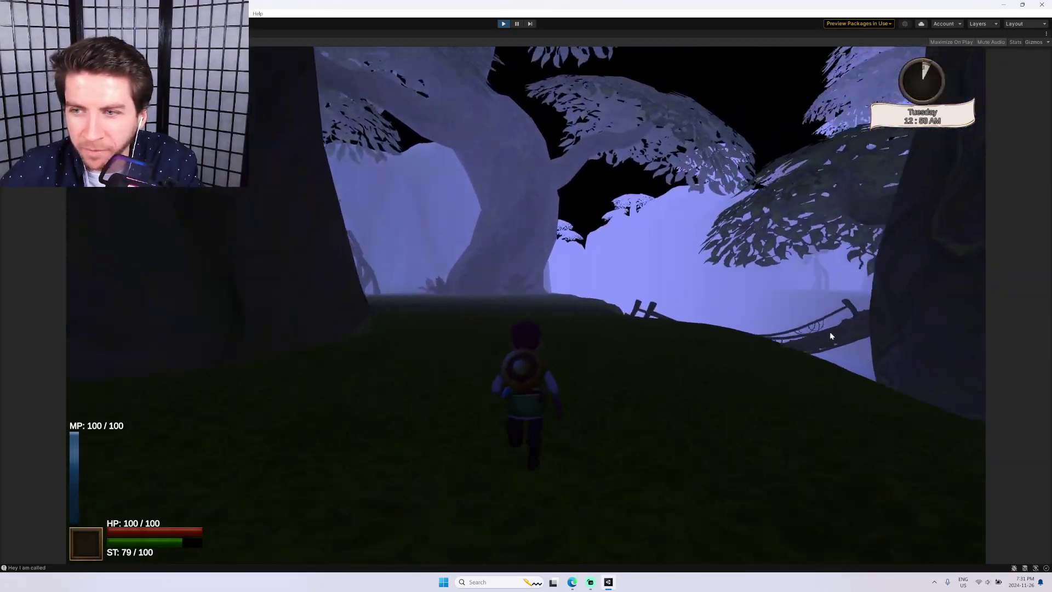
Head inland and run across the dark forest floor past the glowing crystals and palm plants to the dirt path.
key("a")
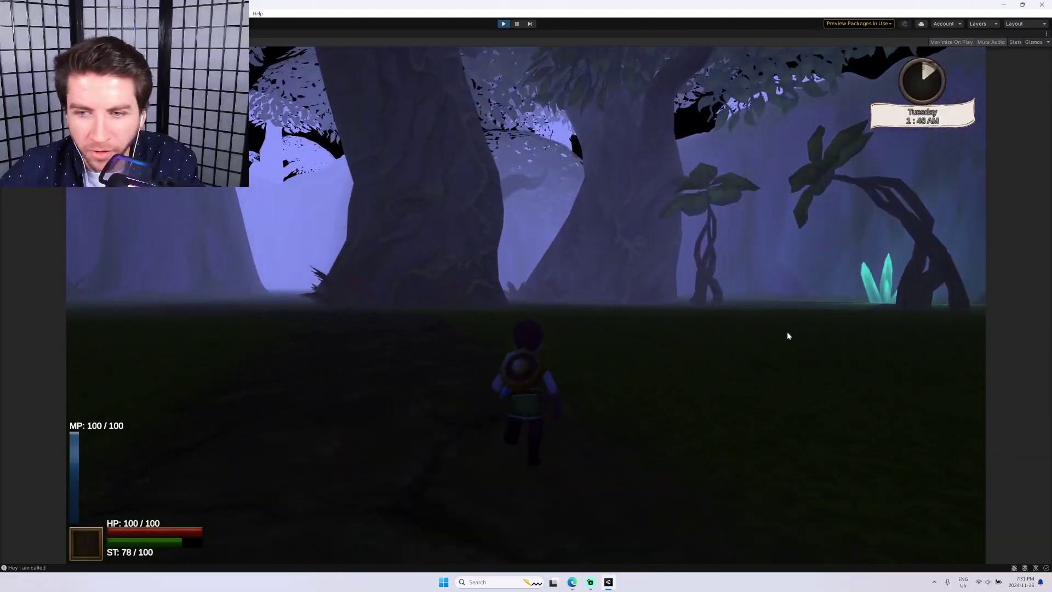
key("d")
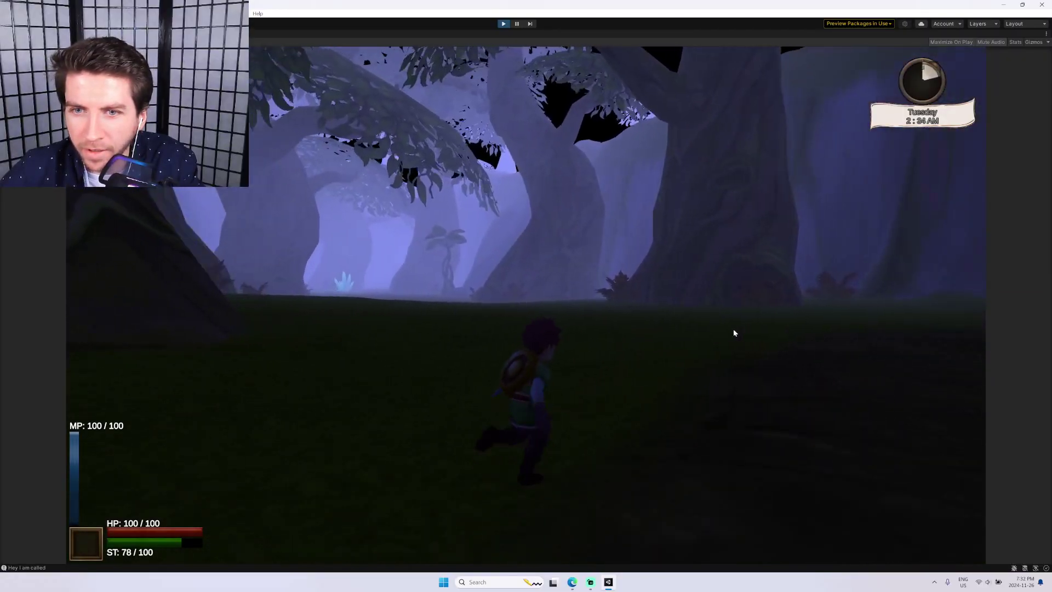
key("w")
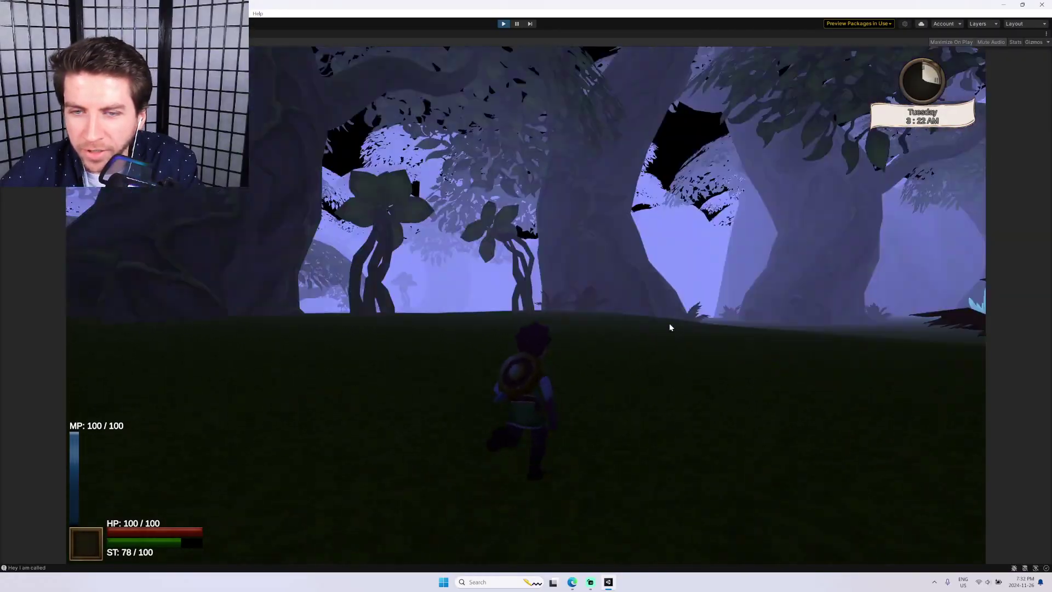
key("w")
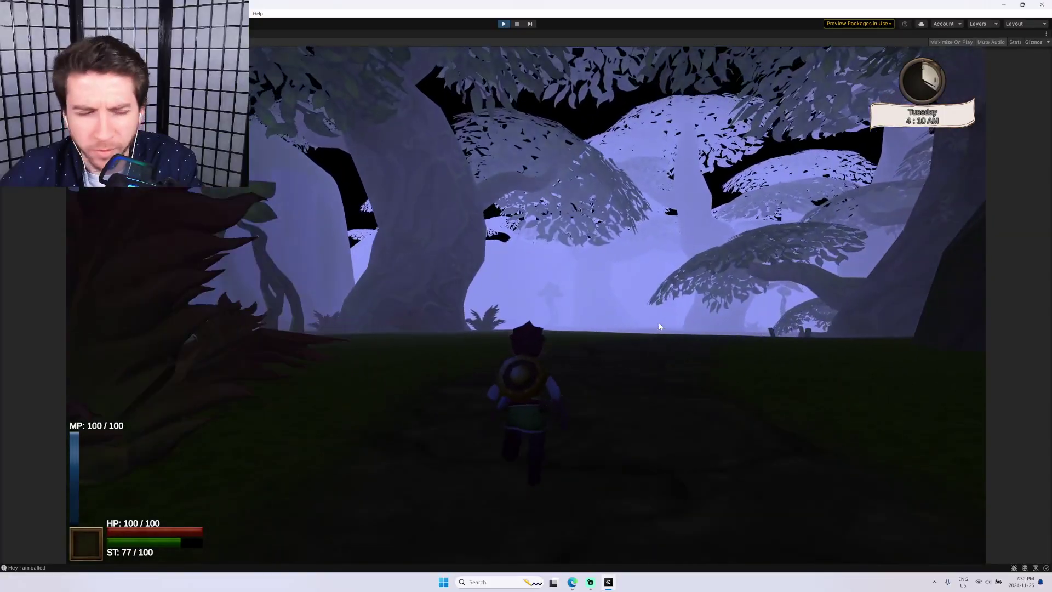
Follow the dirt path to the wooden rope bridge and cross it past the huge tree trunk to the far bank.
key("w")
key("d")
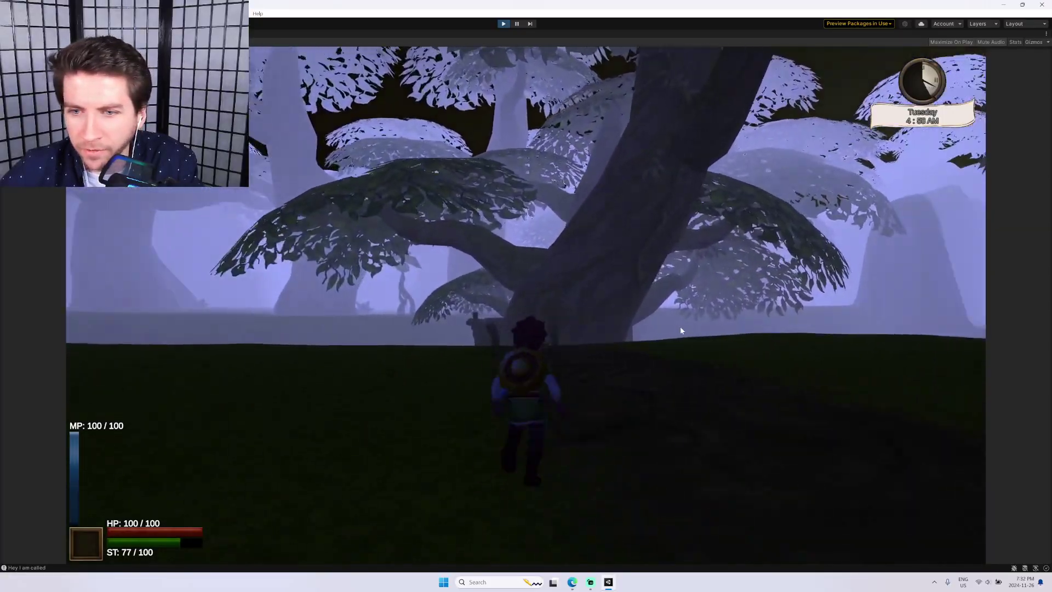
key("w")
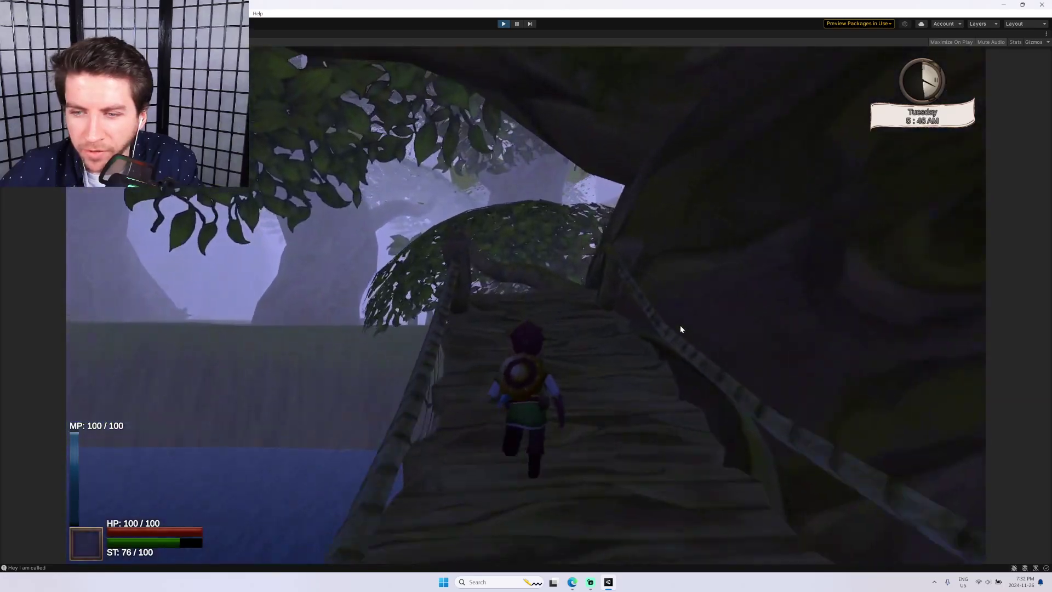
key("w")
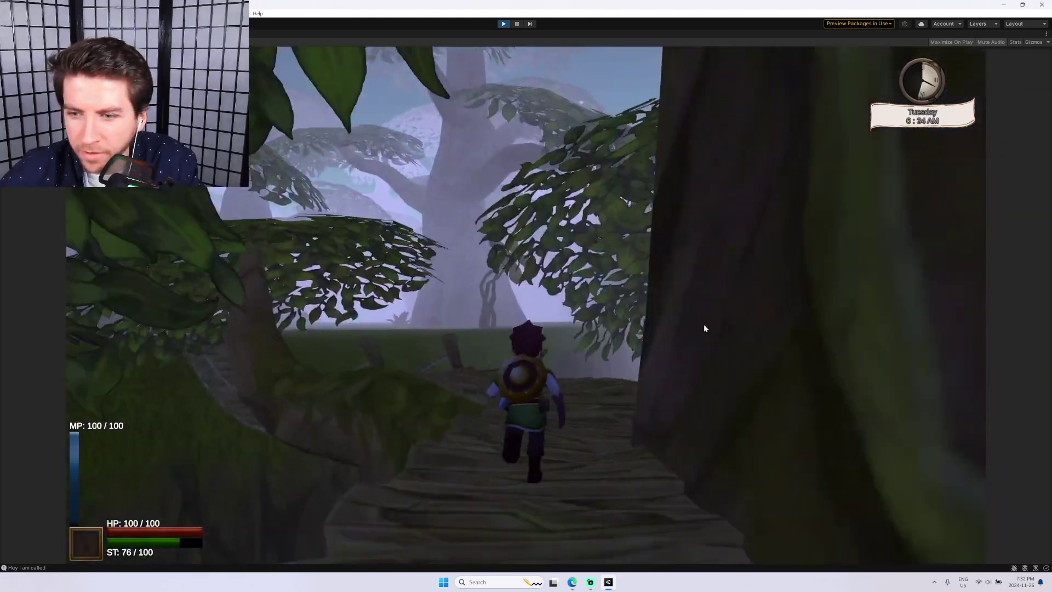
key("w")
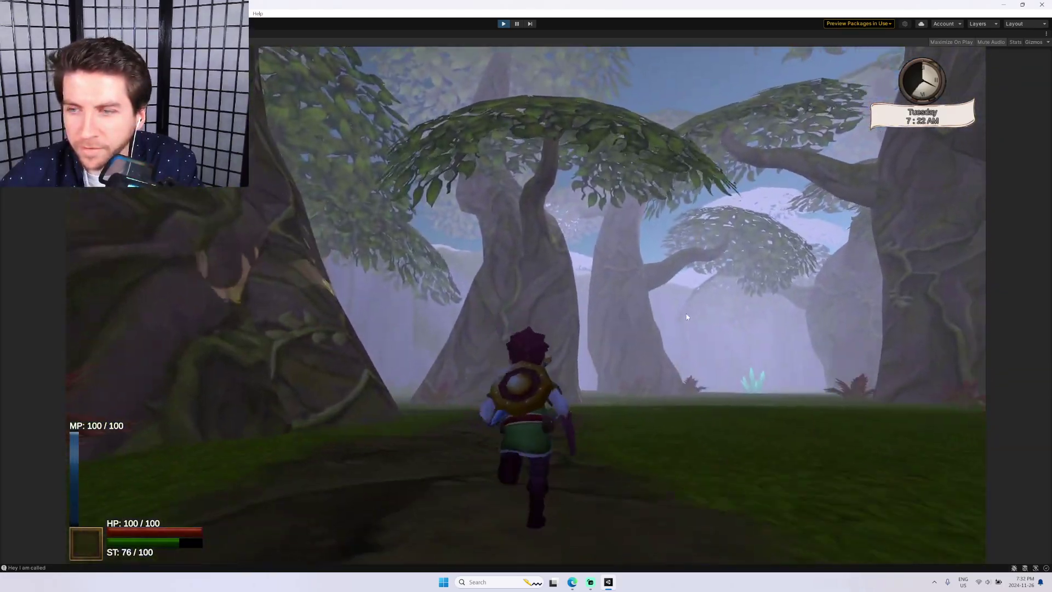
Run through the forest past the red plants and out onto the grassy bank facing the misty cliffs in morning light.
key("w")
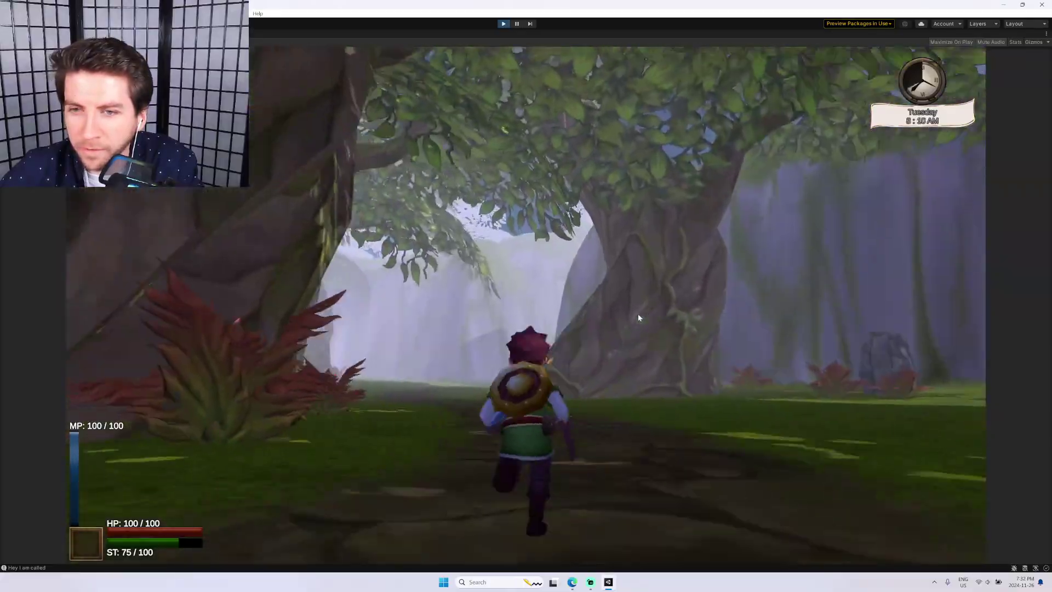
key("w")
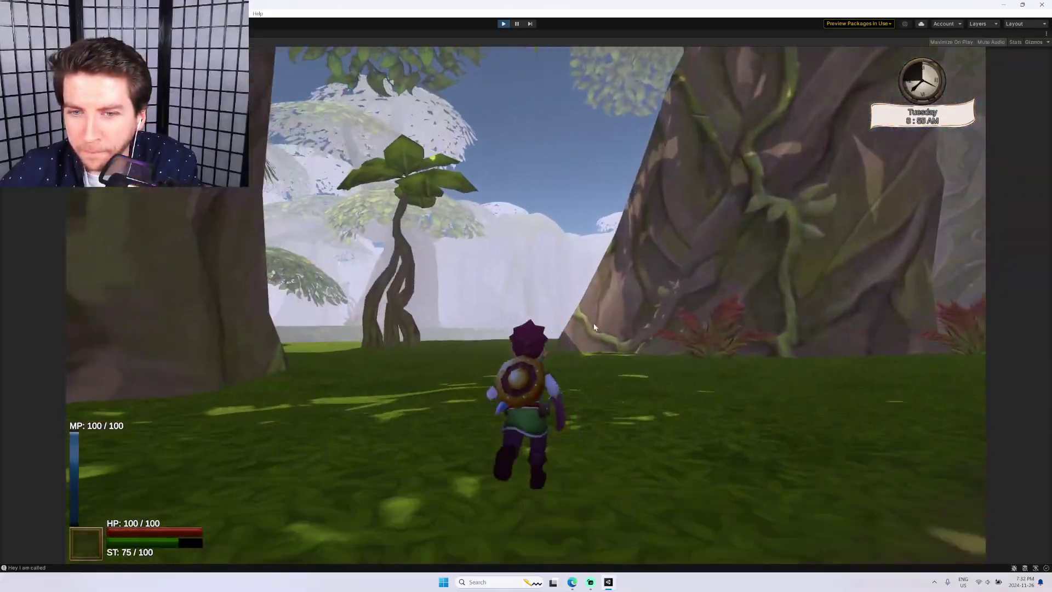
key("w")
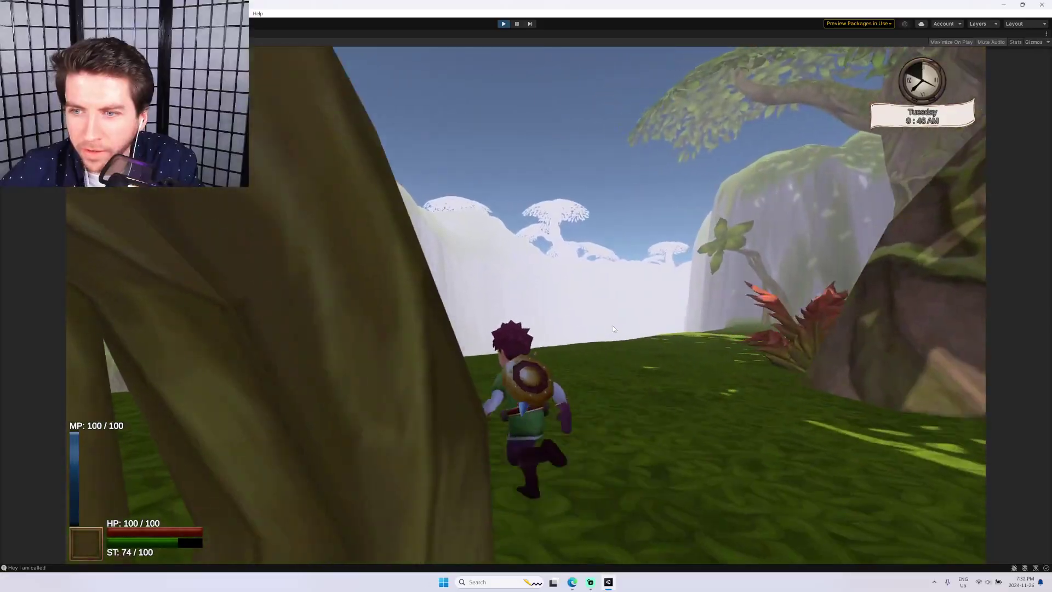
key("w")
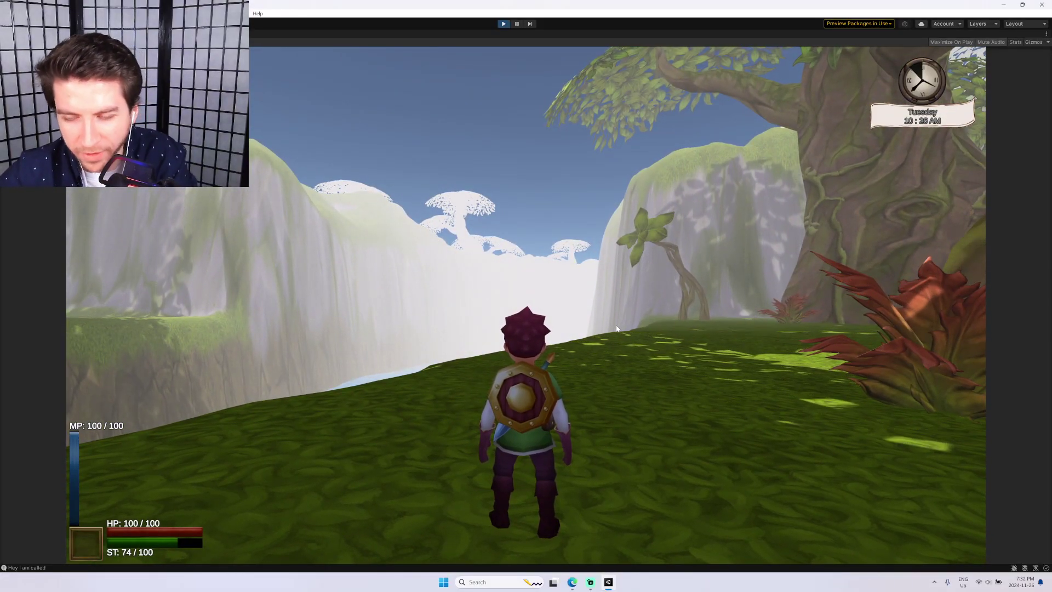
Walk around the grassy bank in daylight and inspect the cliffs, the rope bridge and the tree canopy against the sky.
key("w")
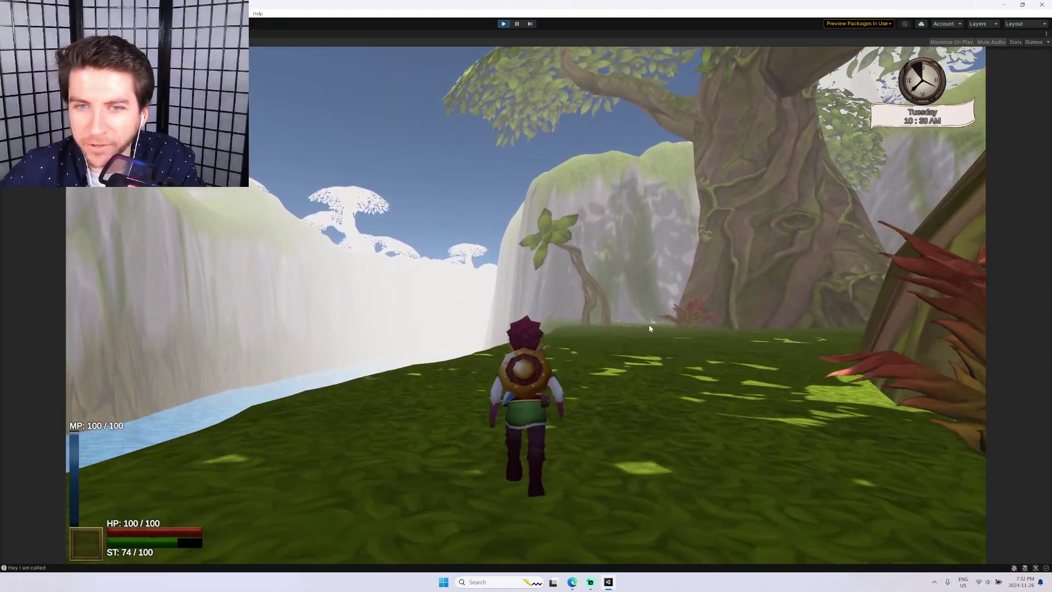
key("d")
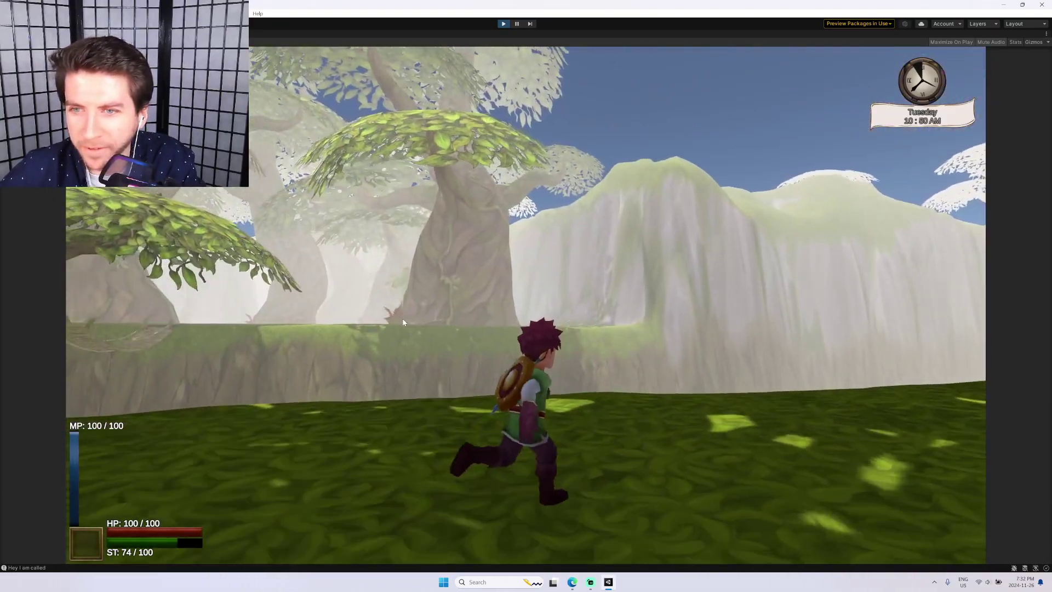
key("w")
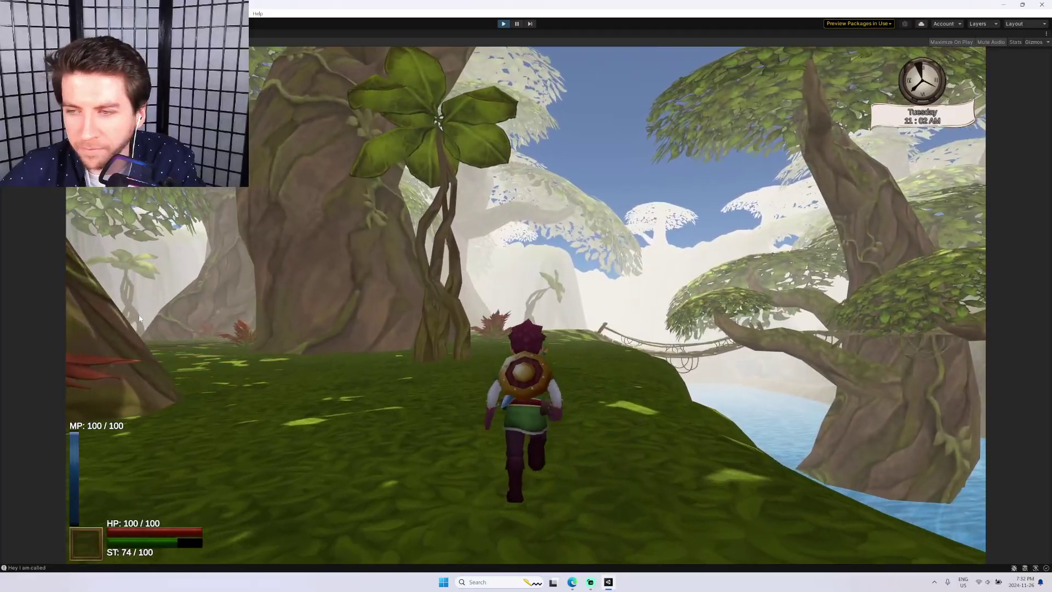
key("w")
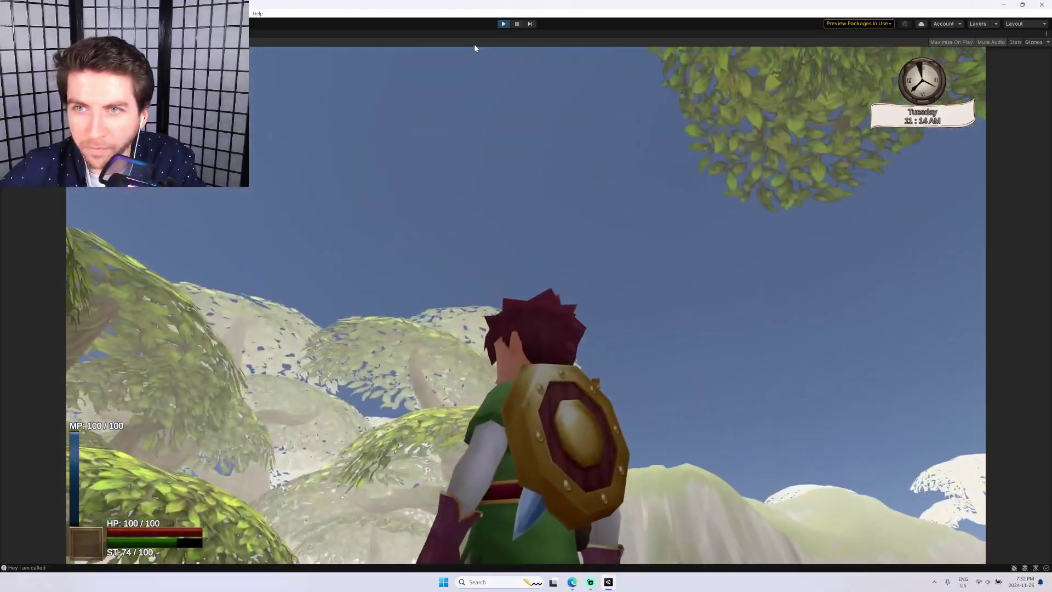
key("w")
Stop the running game, restart play mode and load the level with CheatLoad.
key("ctrl+p")
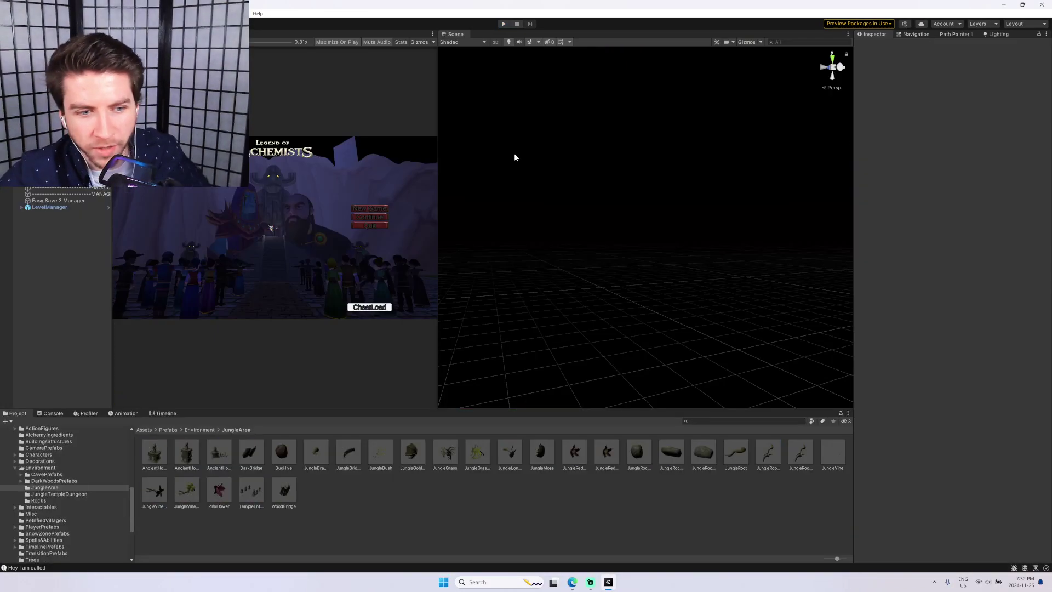
left_click(503, 23)
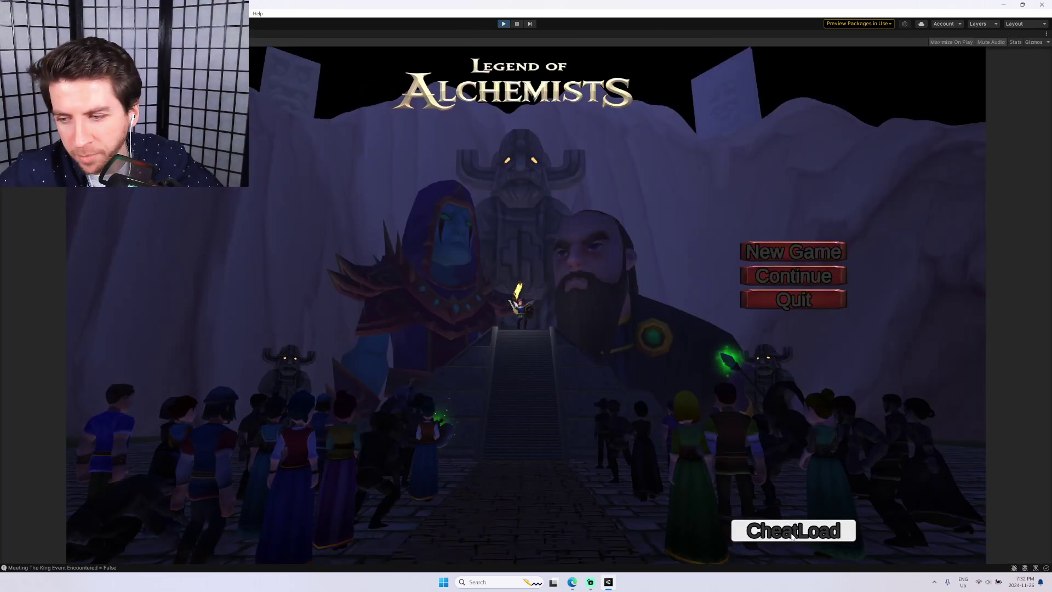
left_click(792, 534)
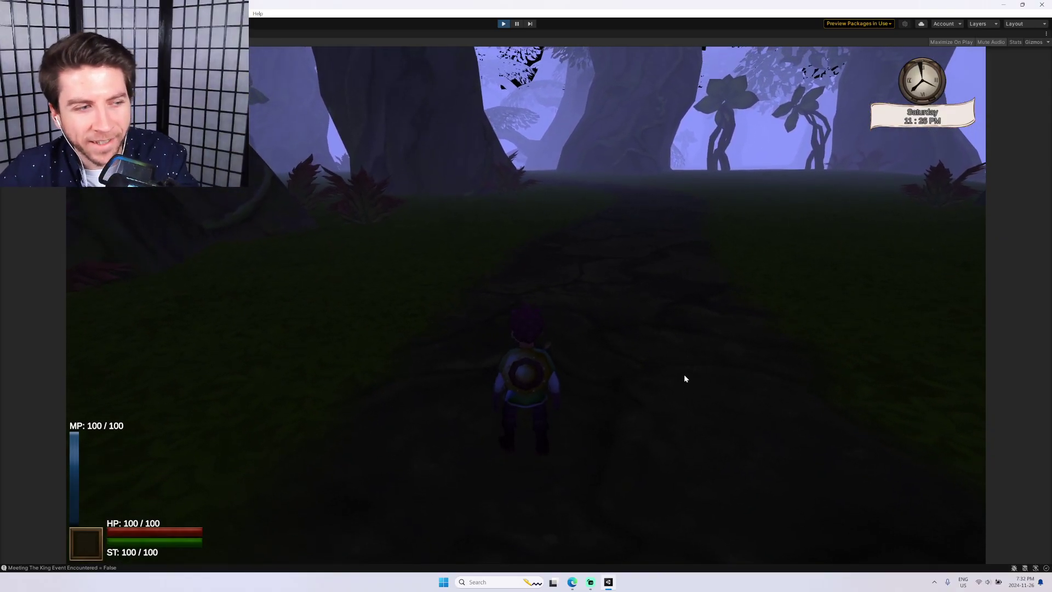
Run along the dark dirt path through the forest to the wooden bridge, inspecting the trees at night.
key("w")
key("w")
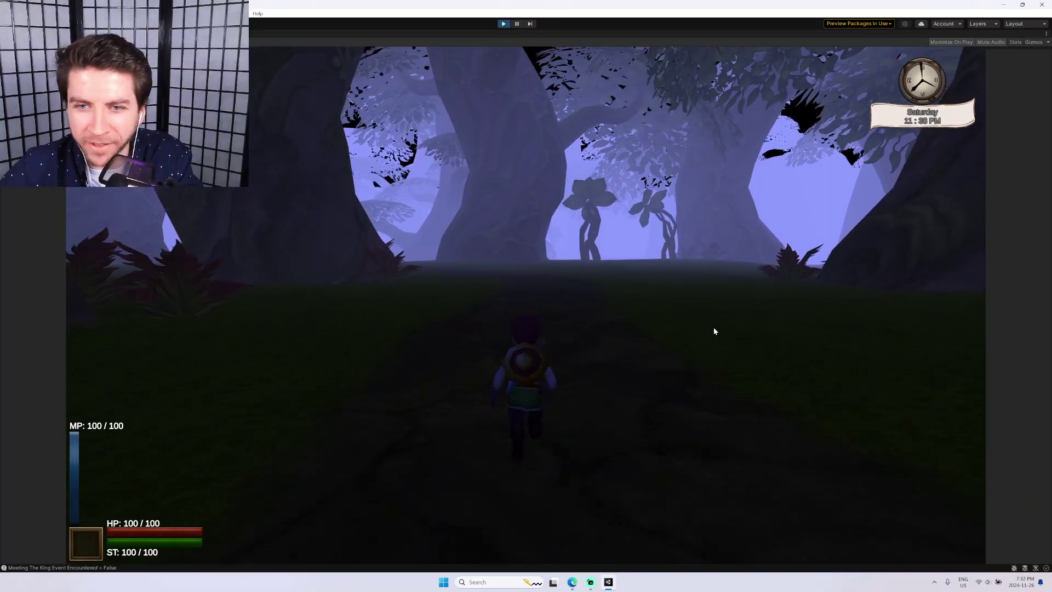
key("w")
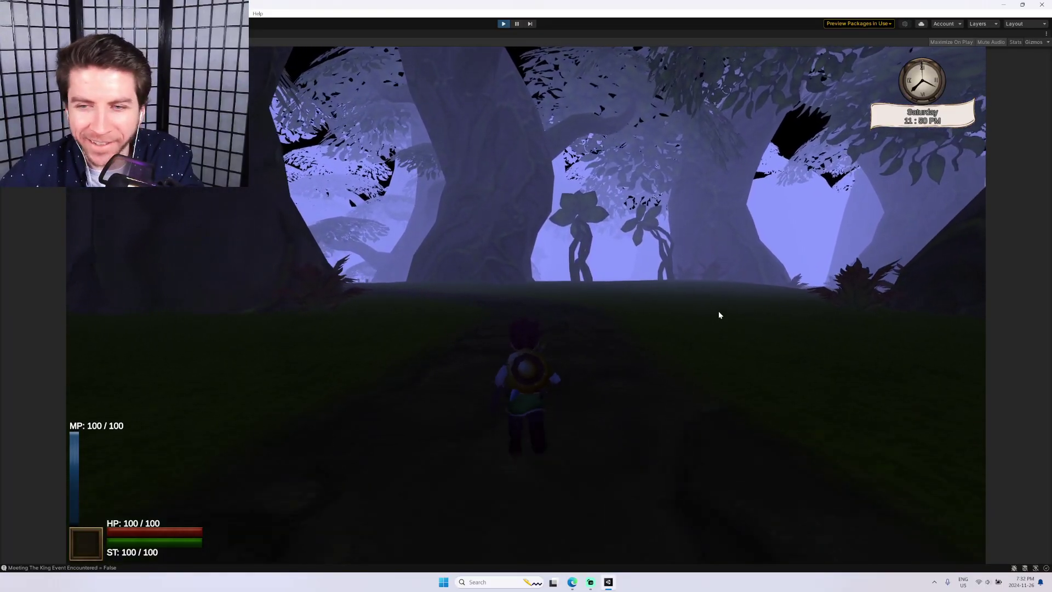
key("w")
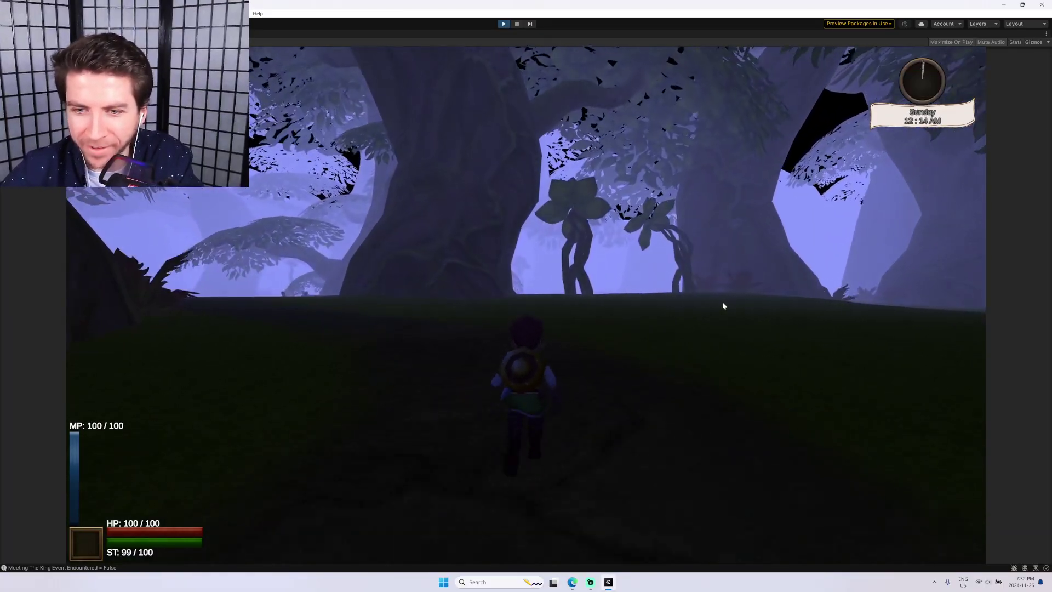
key("w")
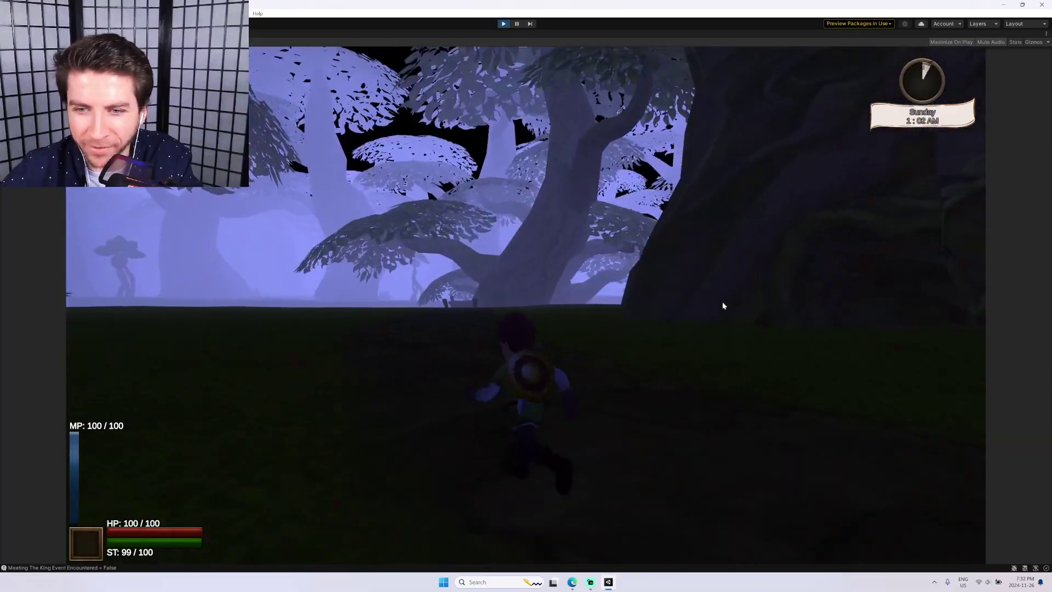
key("w")
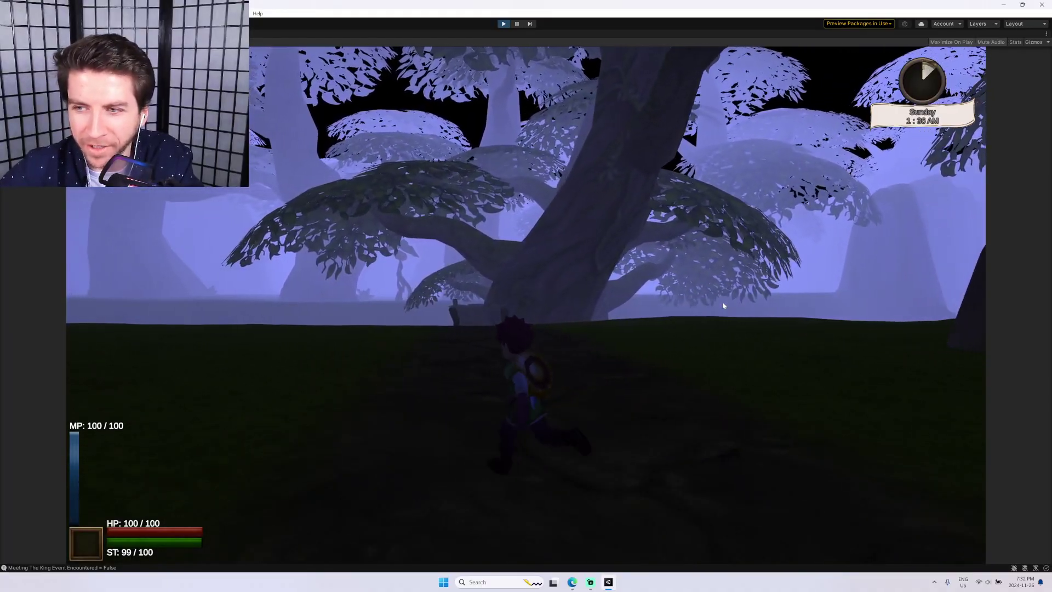
key("w")
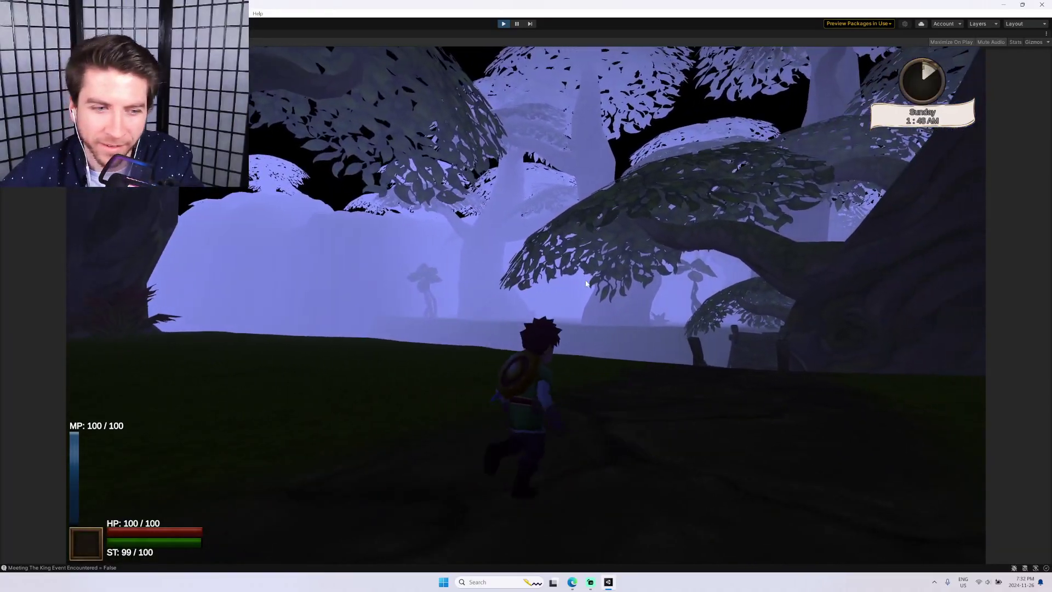
key("w")
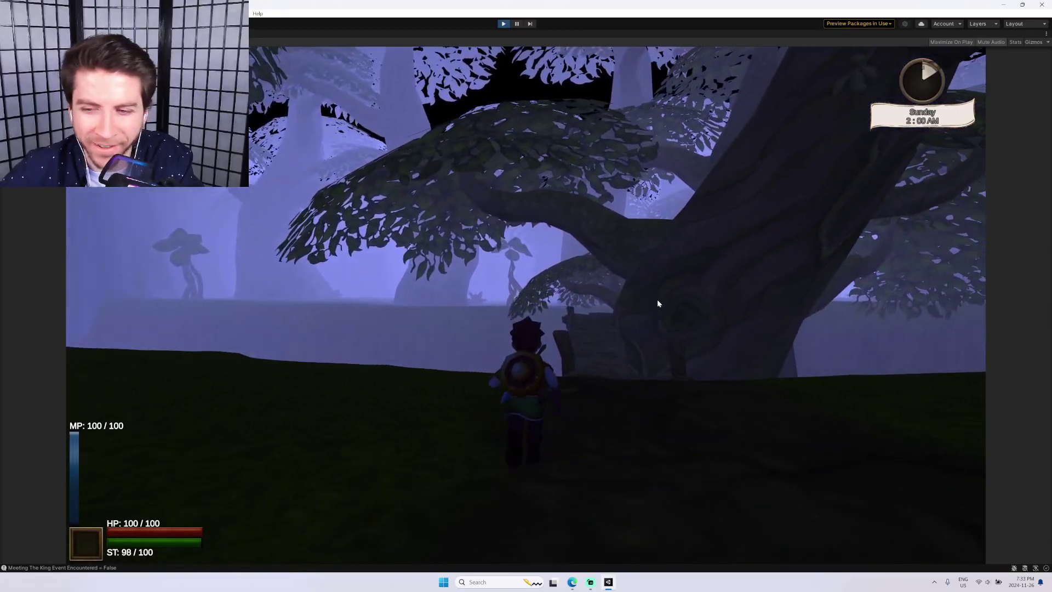
Cross the wooden bridge around the giant tree at night and step onto the opposite bank.
key("w")
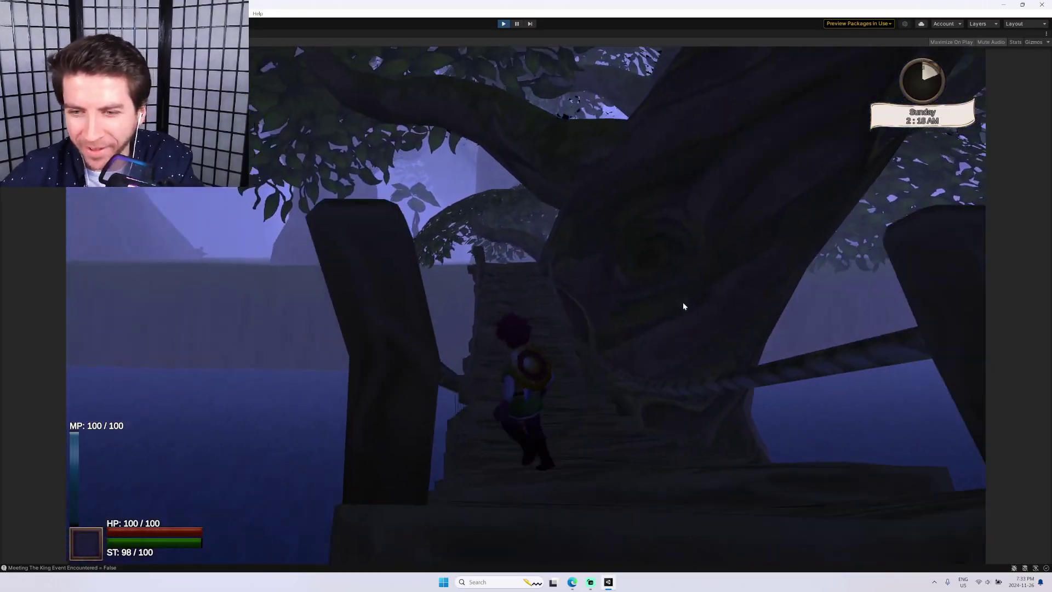
key("w")
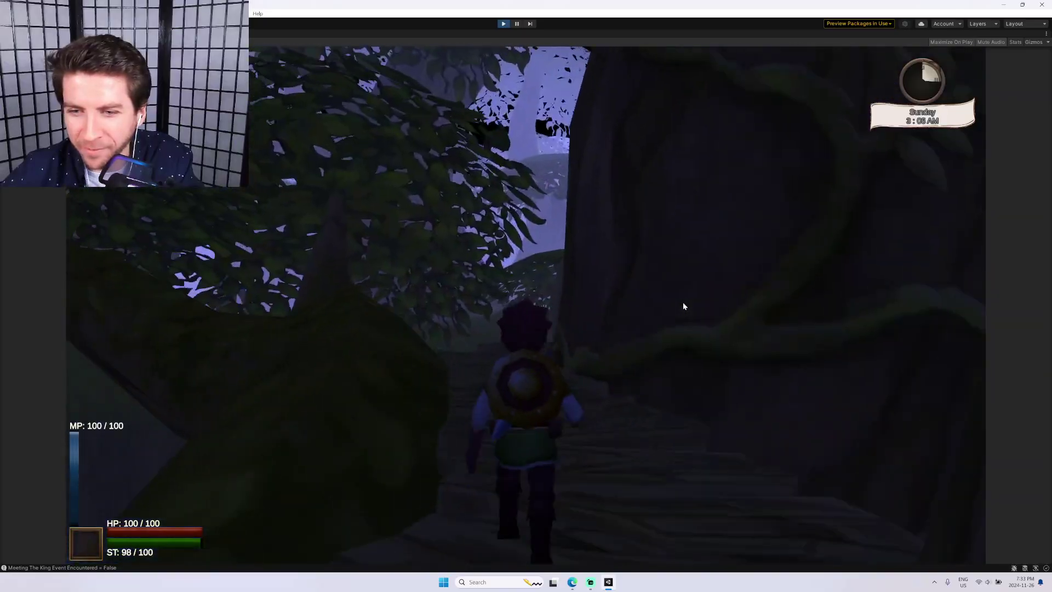
key("w")
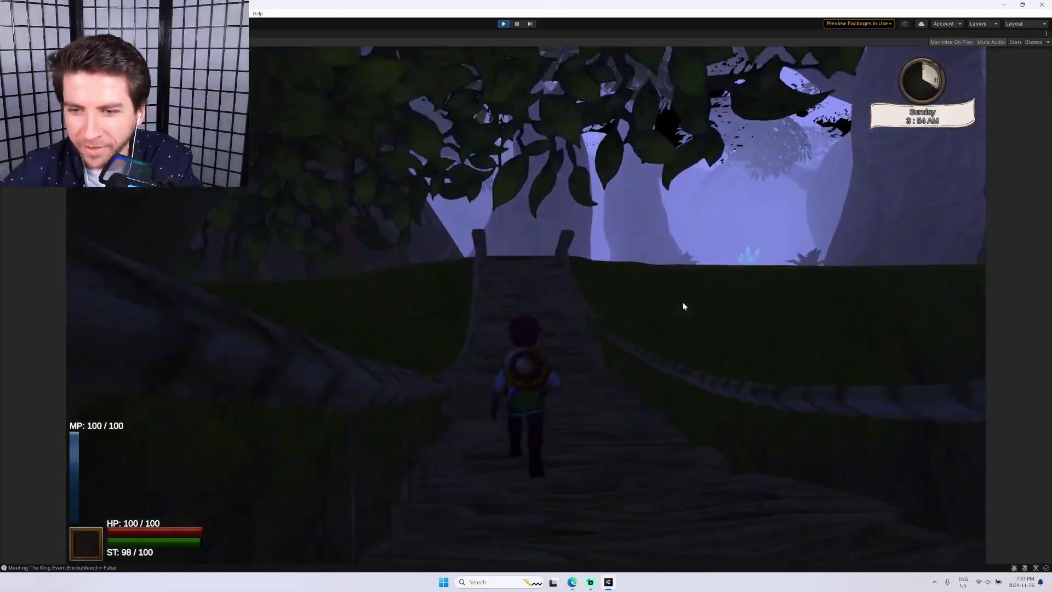
key("w")
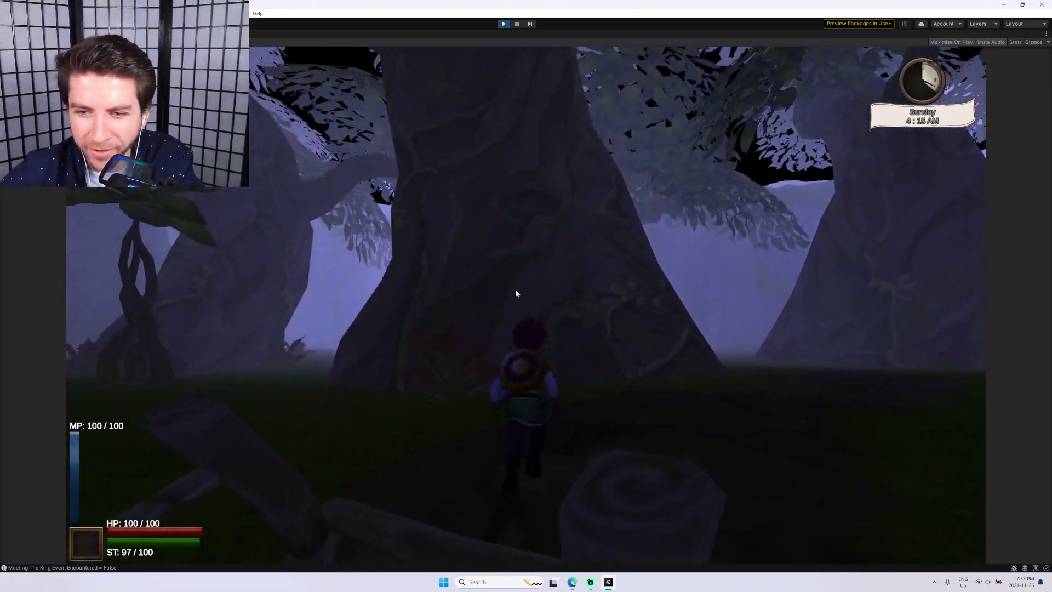
Run along the dark grassy bank beside the water toward the glowing cliffs and check their tree skyline before dawn.
key("w")
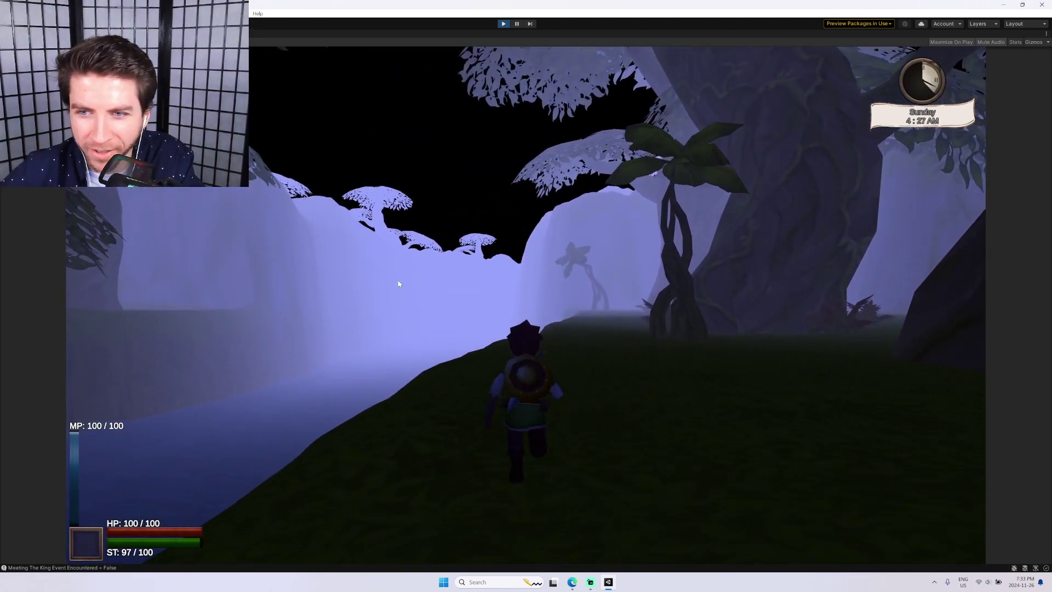
key("w")
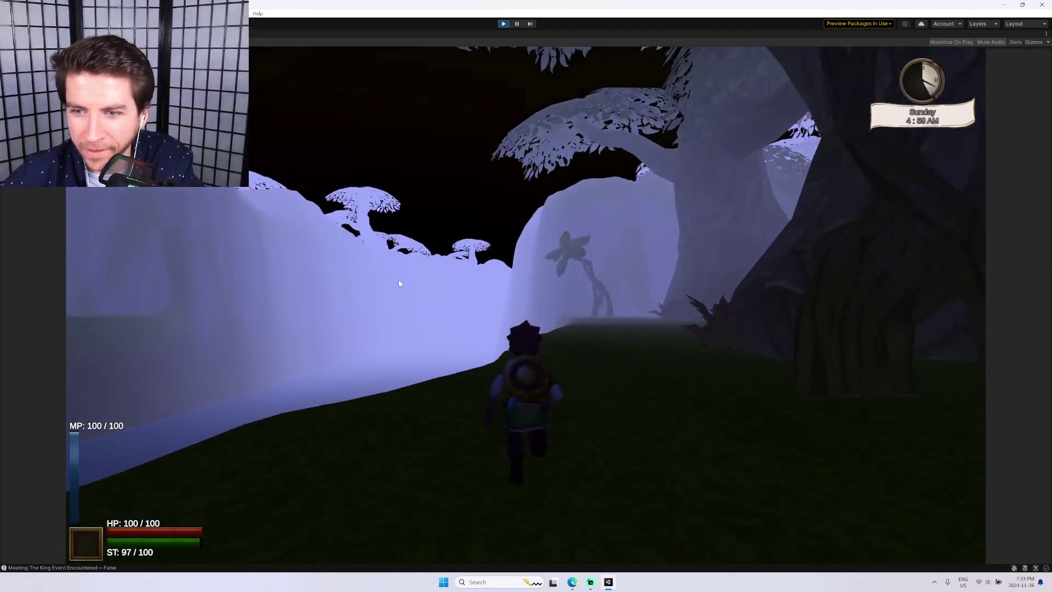
key("w")
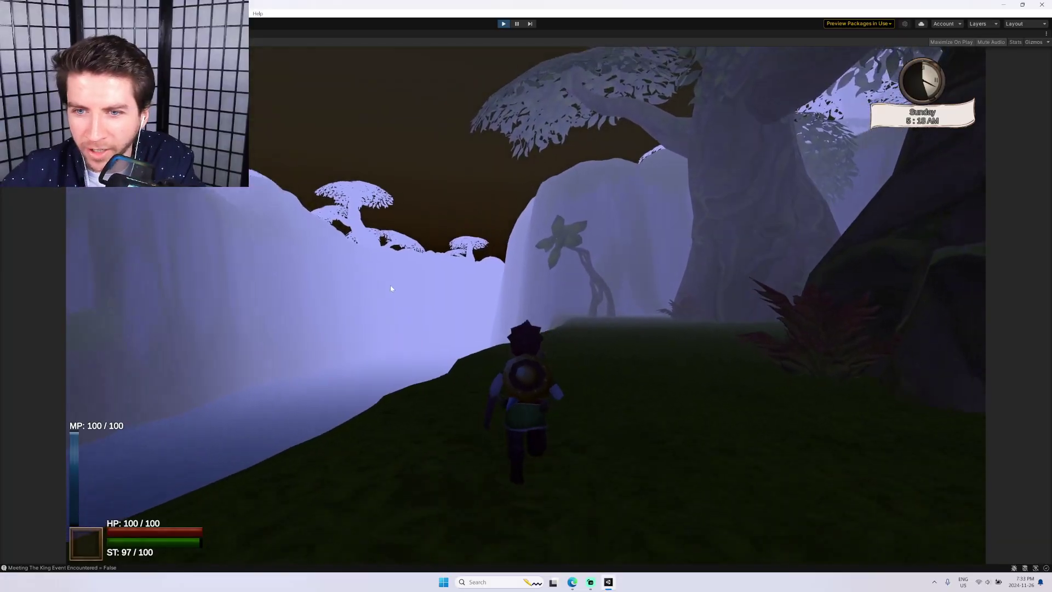
key("w")
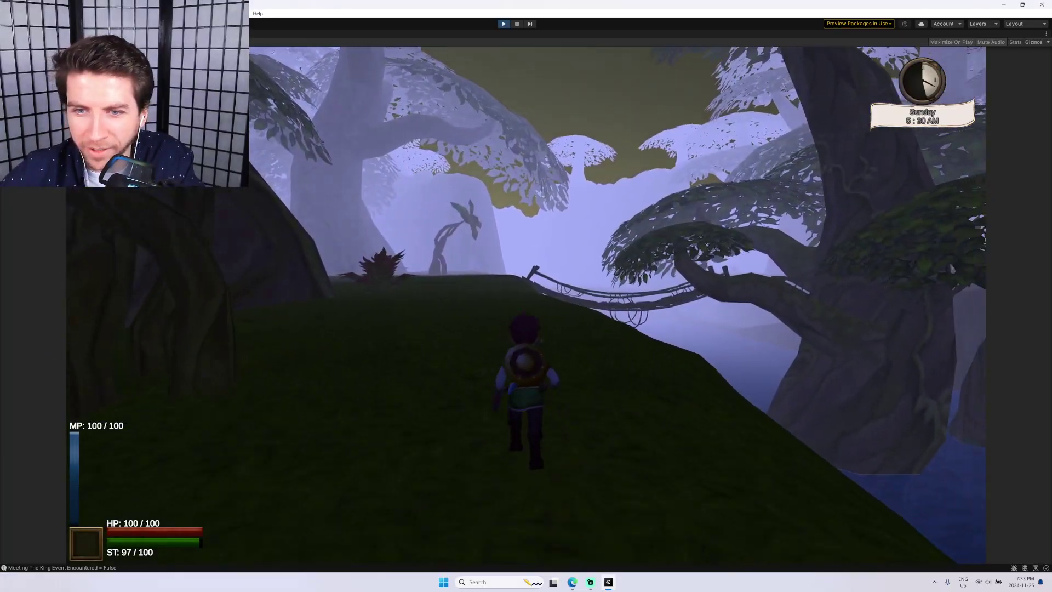
Turn around on the bank, look past the vine-covered trunk, and run along the ridge to the hanging rope bridge at dawn.
key("a")
key("w")
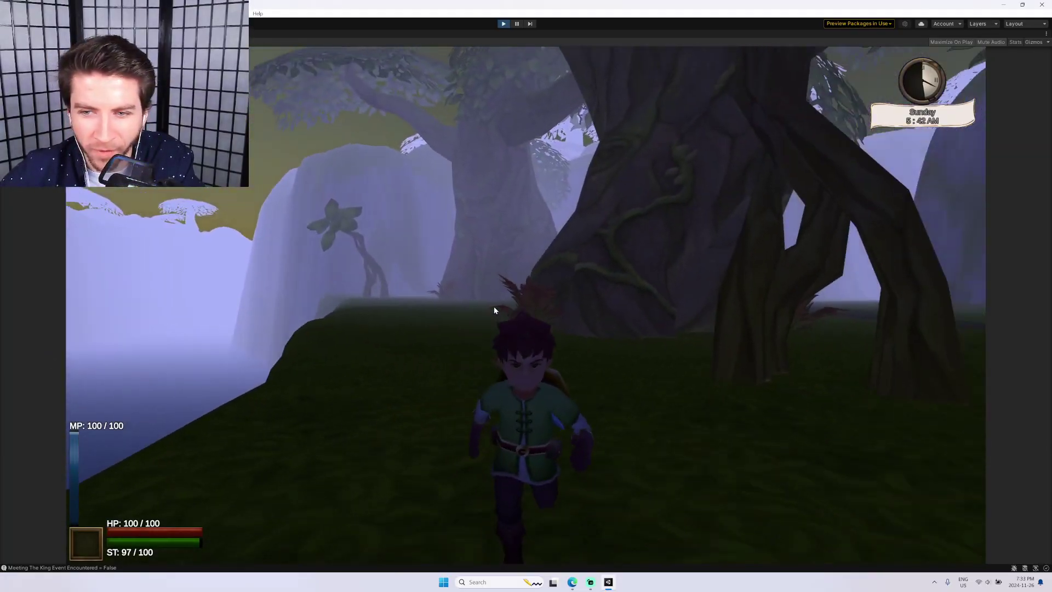
key("w")
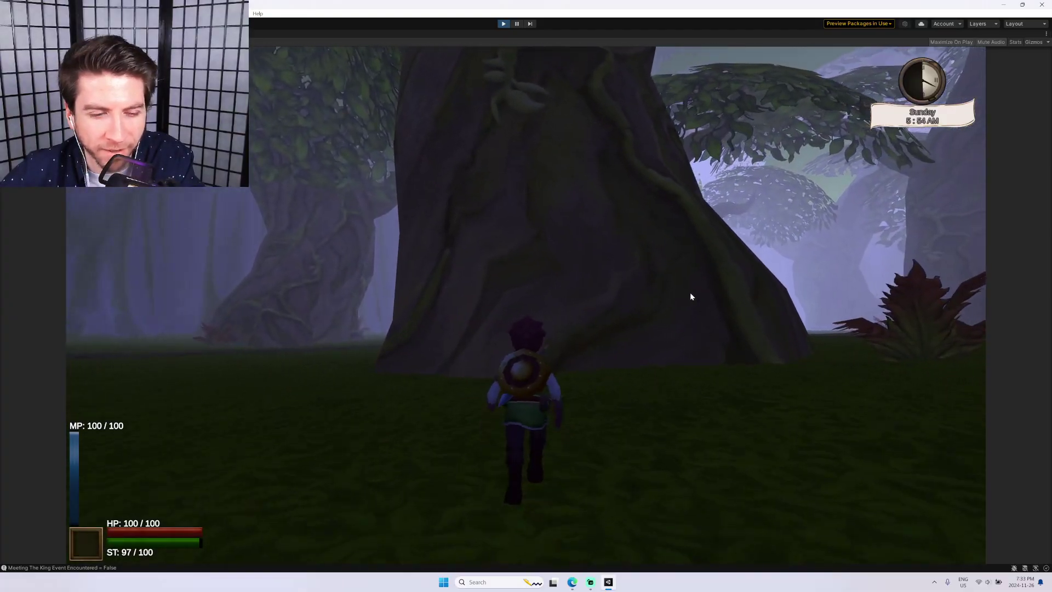
key("w")
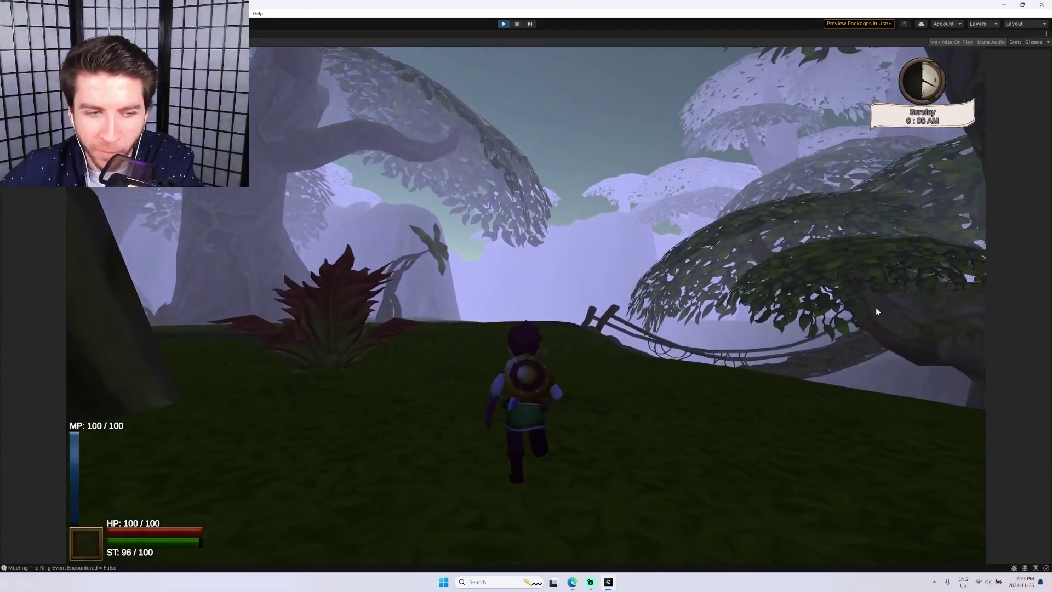
key("w")
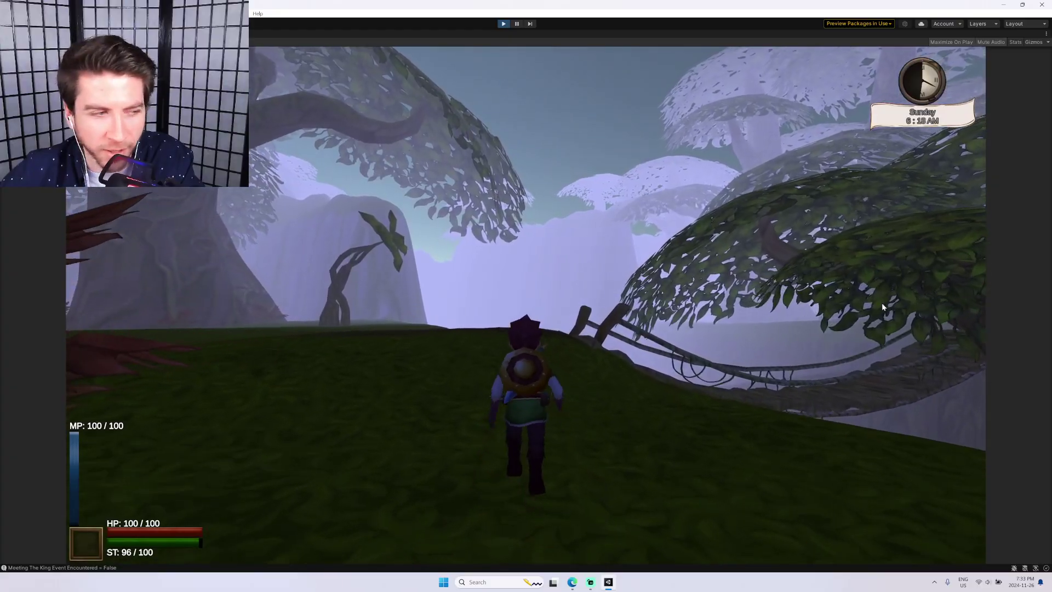
key("w")
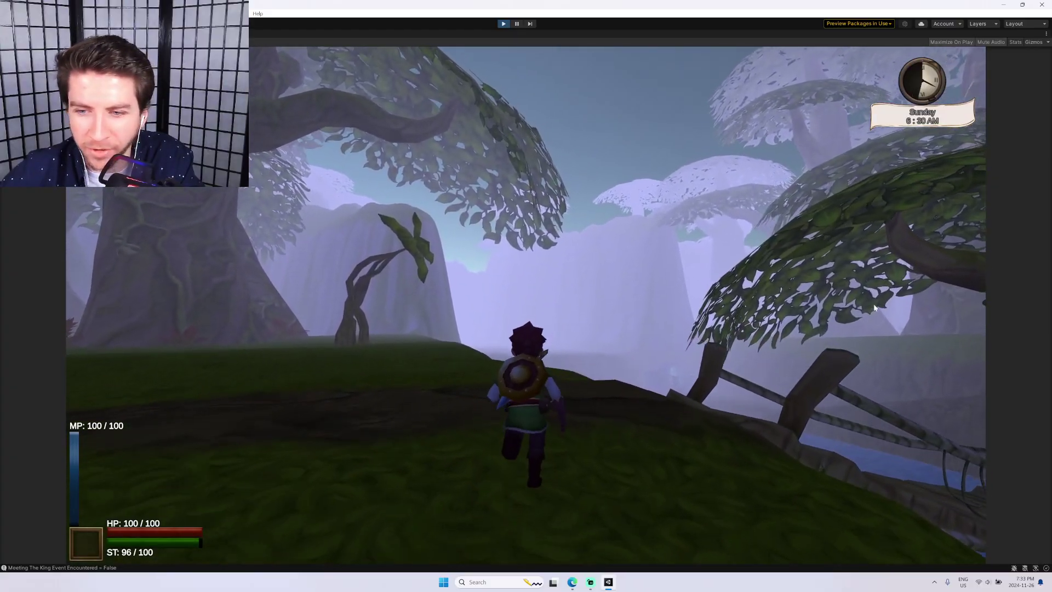
Cross the hanging rope bridge to the giant tree and follow the plank walkway around its trunk in the early morning.
key("w")
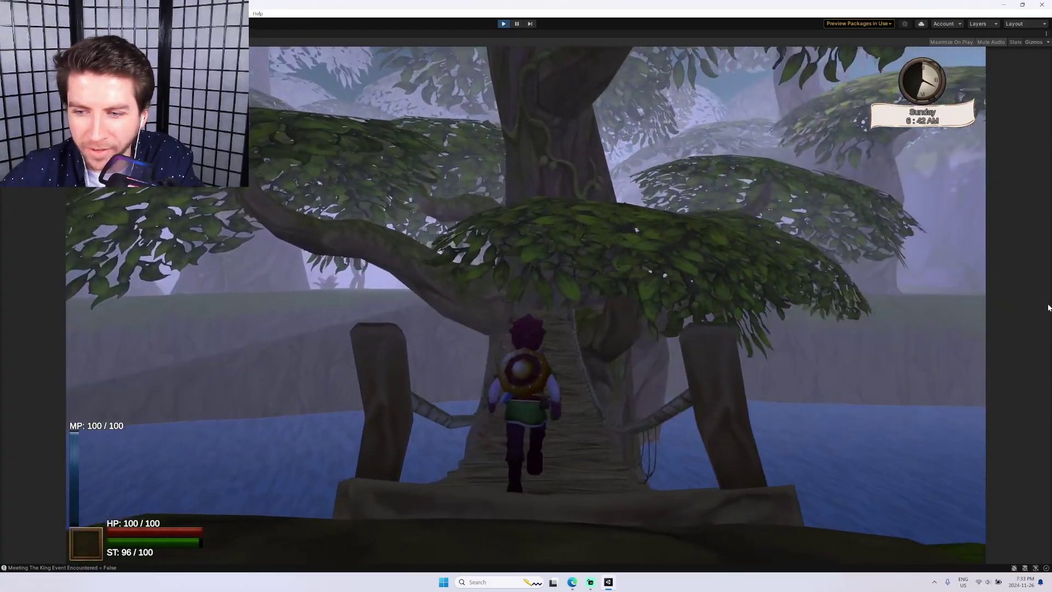
key("w")
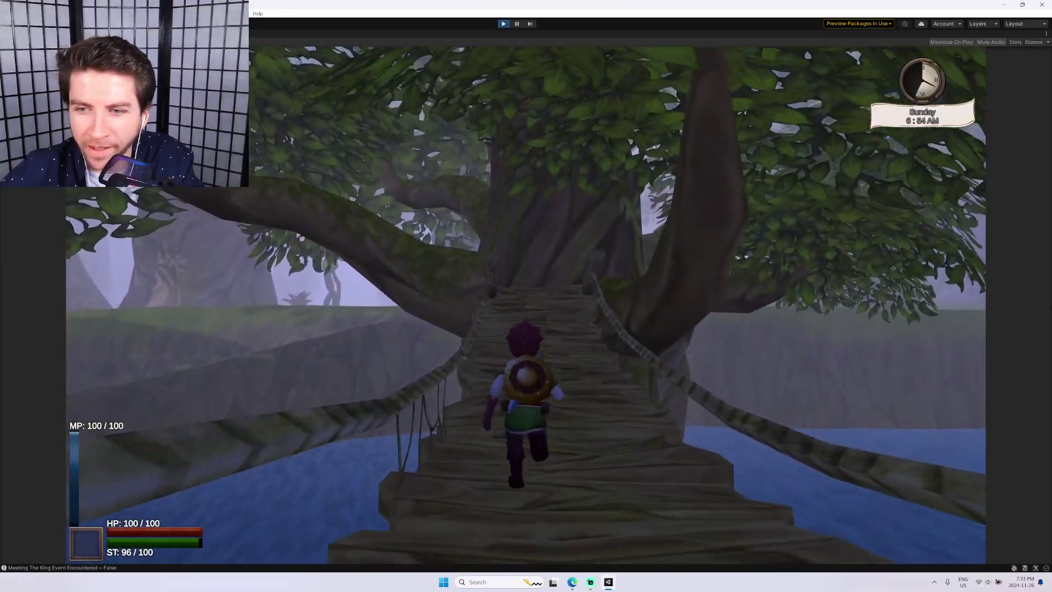
key("w")
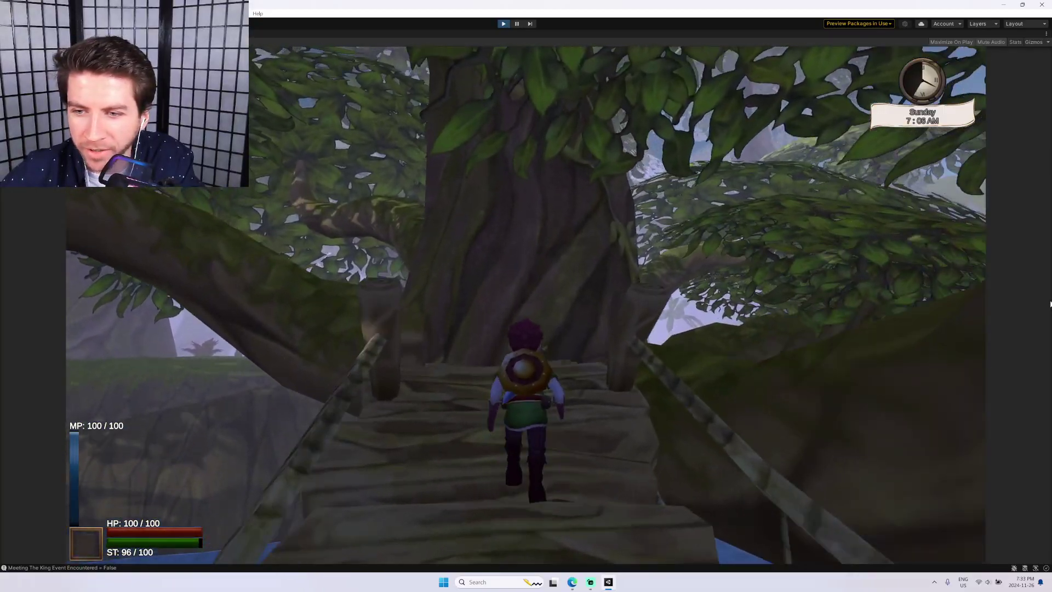
key("w")
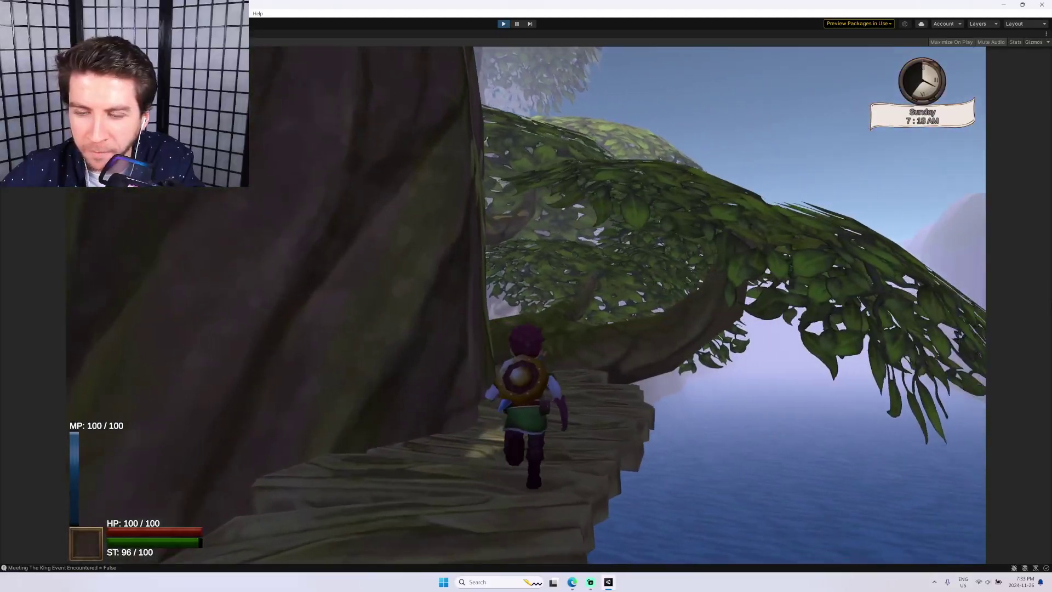
key("w")
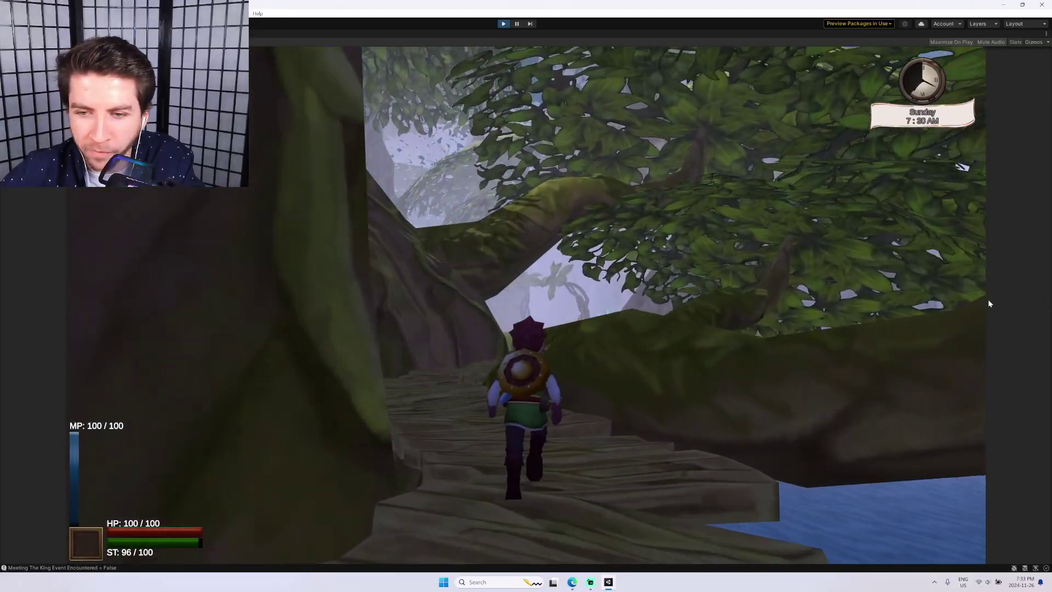
key("w")
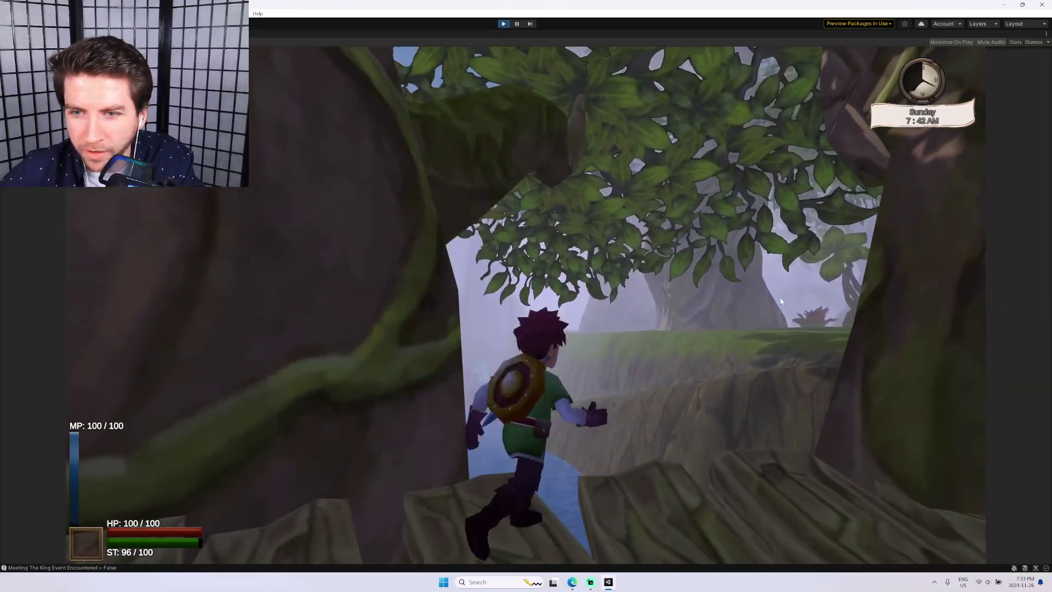
key("w")
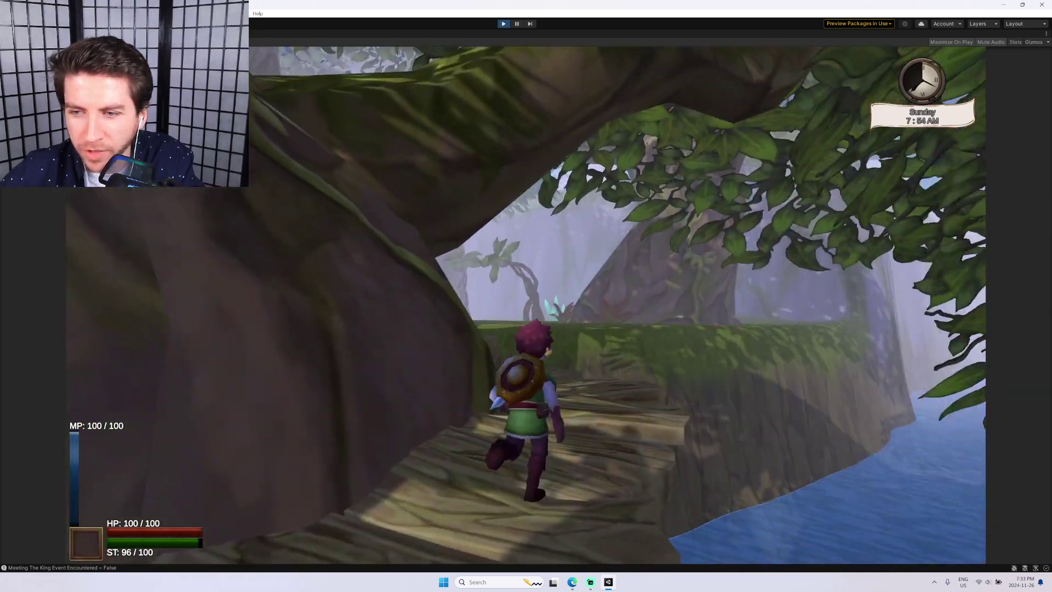
Leave the trunk walkway, cross the second rope bridge and step onto the grassy bank in morning light.
key("w")
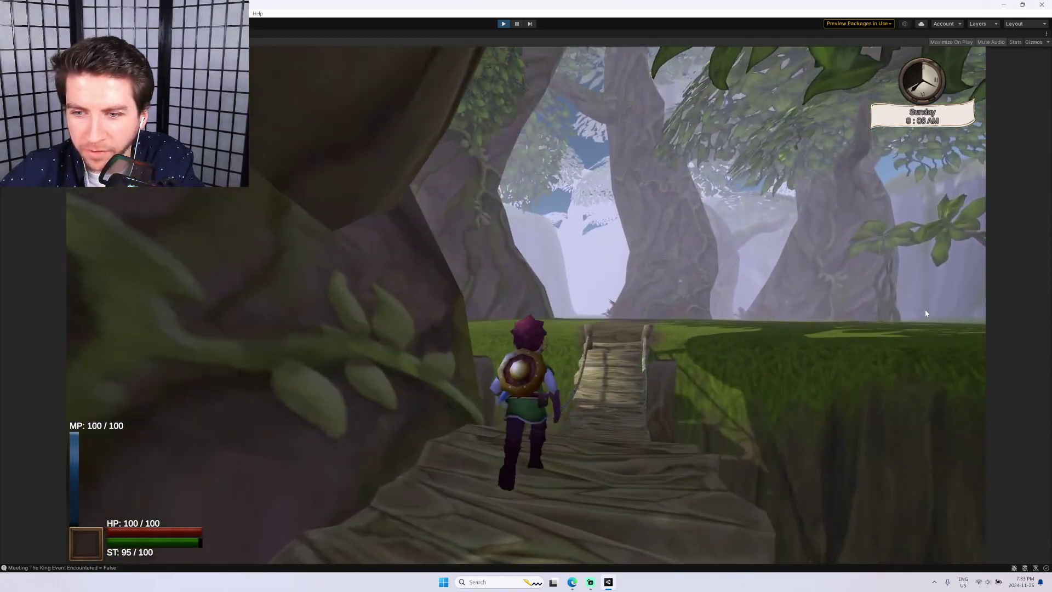
key("w")
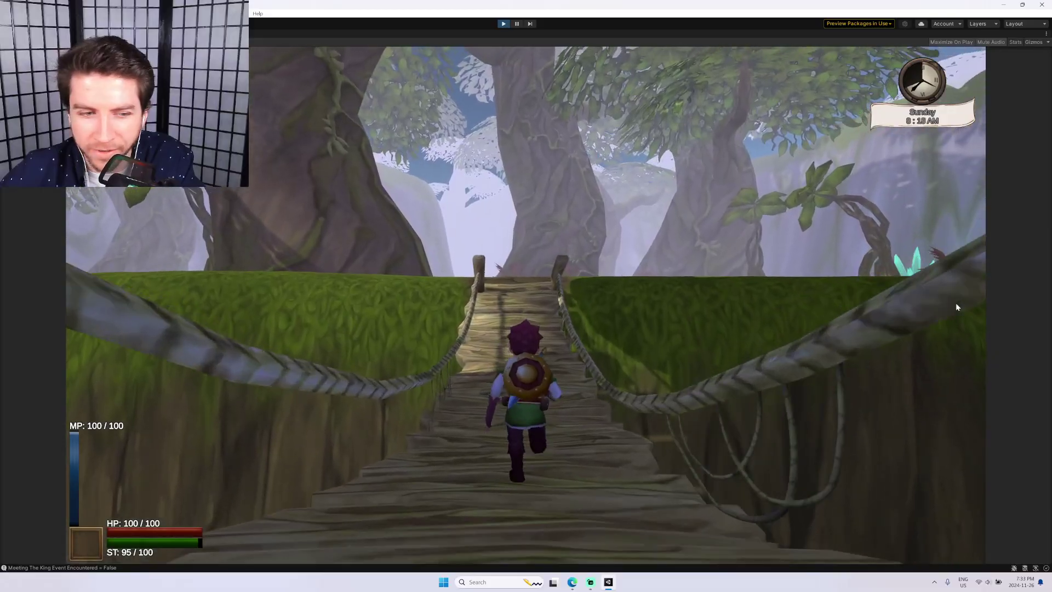
key("w")
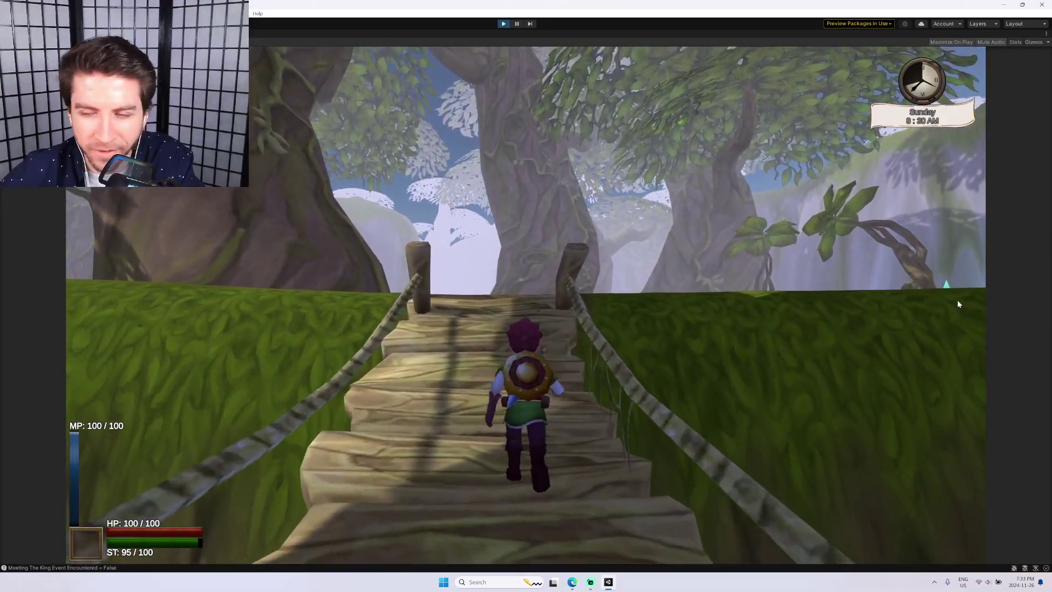
key("w")
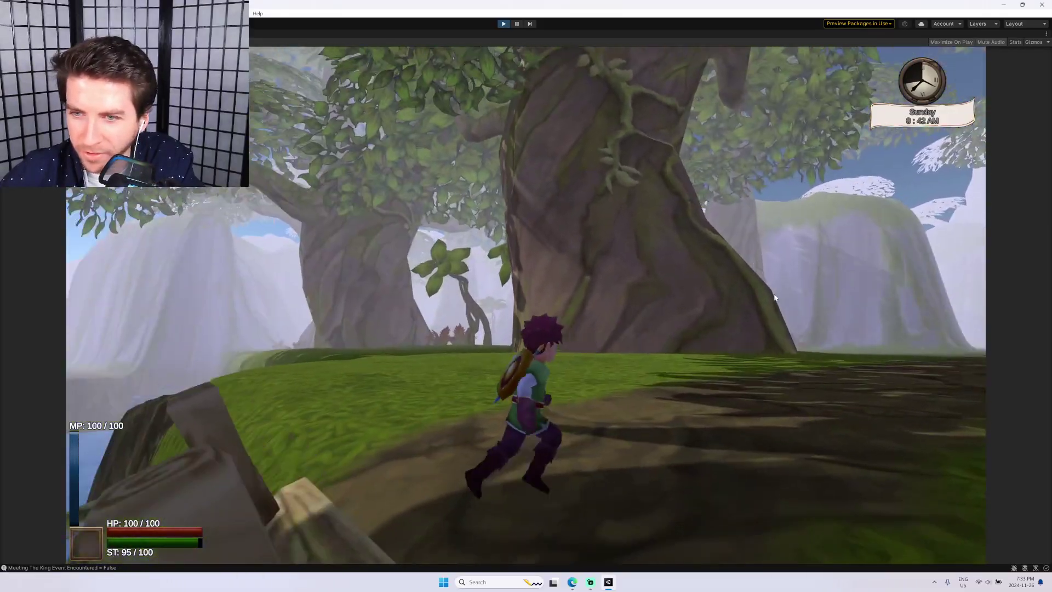
Run along the sunlit bank toward the cliffs, look up at the tree skyline, and exit play mode.
key("w")
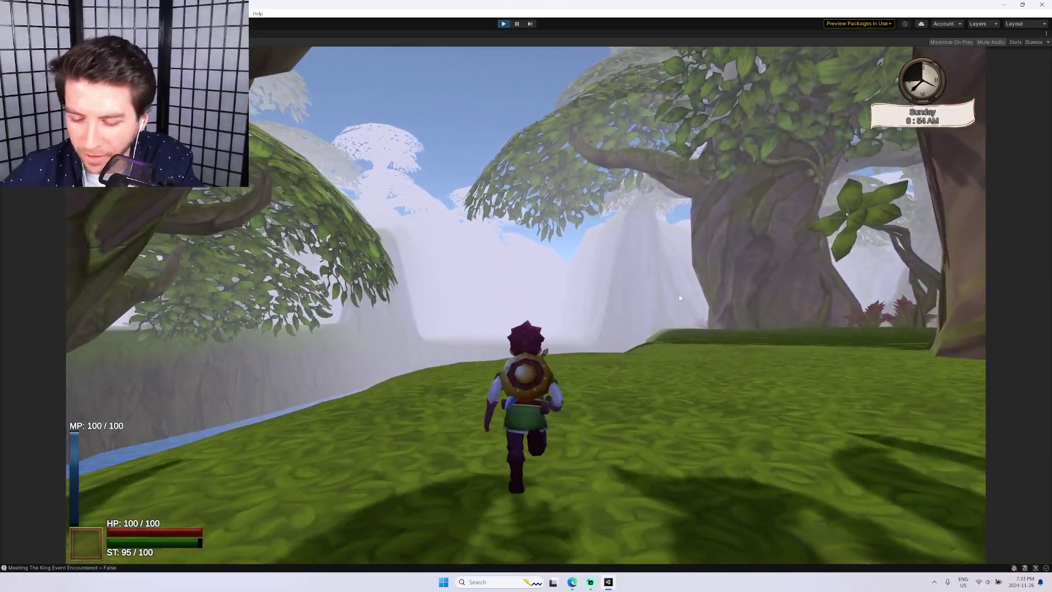
key("w")
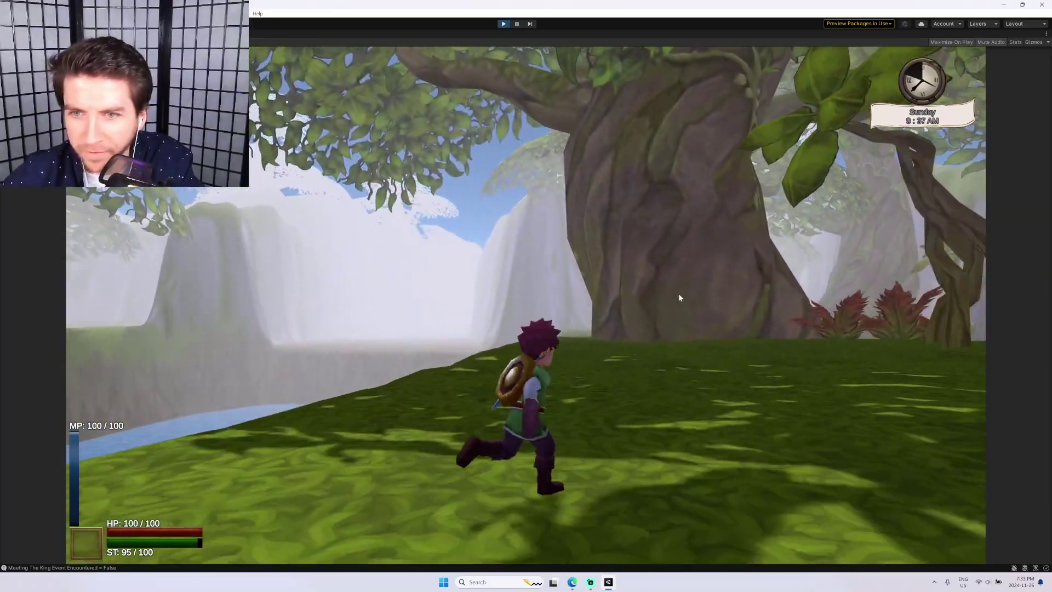
key("w")
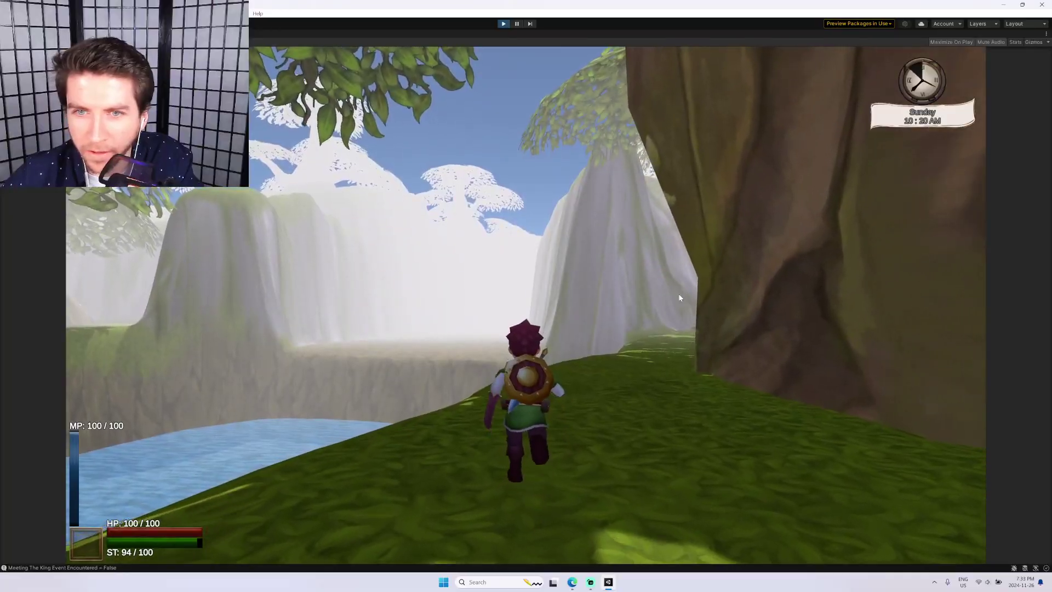
key("w")
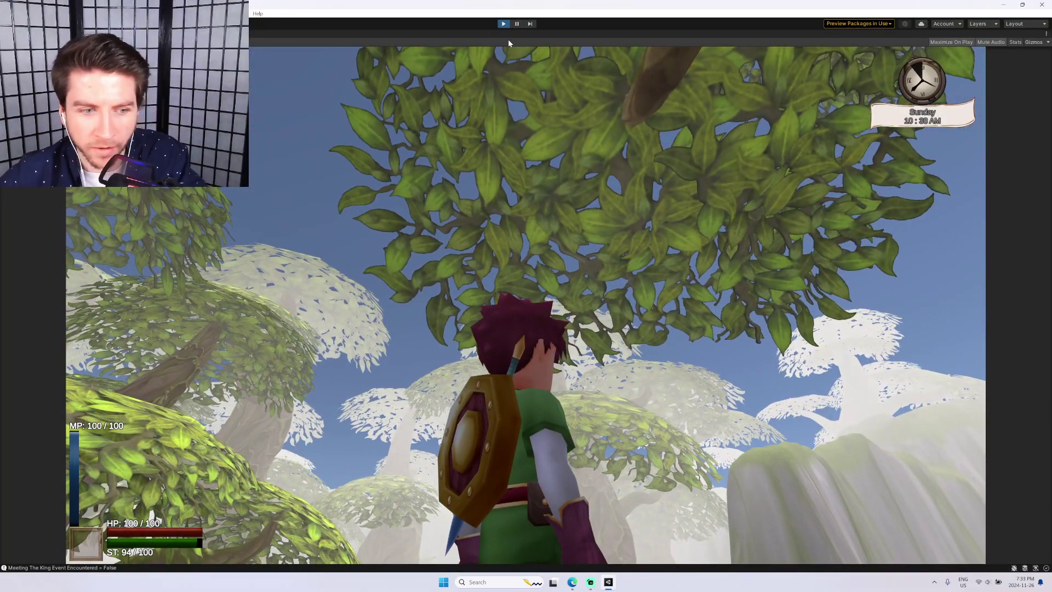
left_click(503, 23)
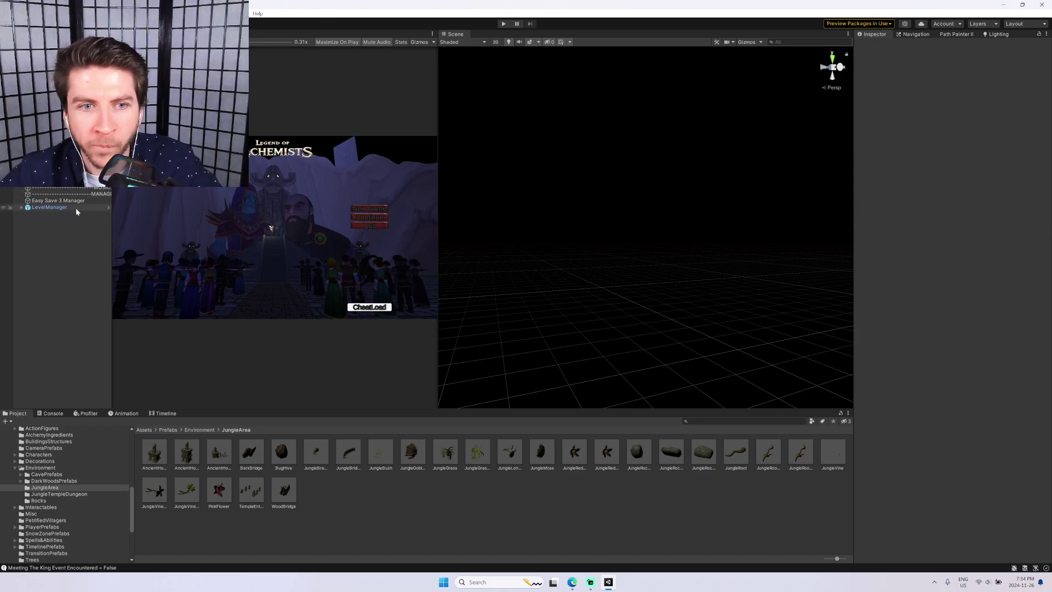
Set the CheatLoad button's load waypoint to JungleTempleDungeonEntrance and start play mode.
left_click(20, 208)
left_click(22, 207)
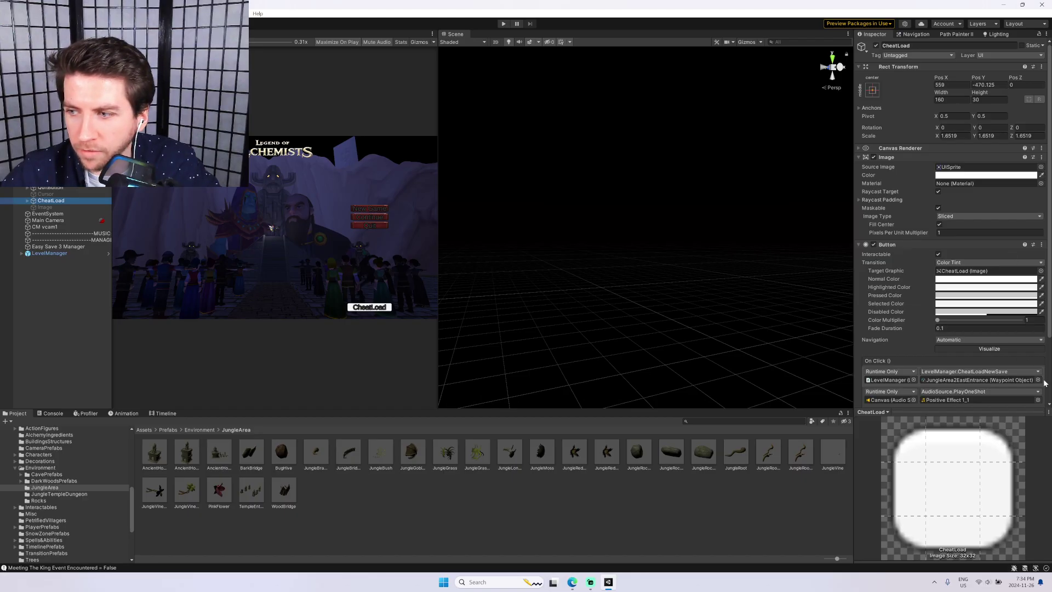
left_click(1038, 380)
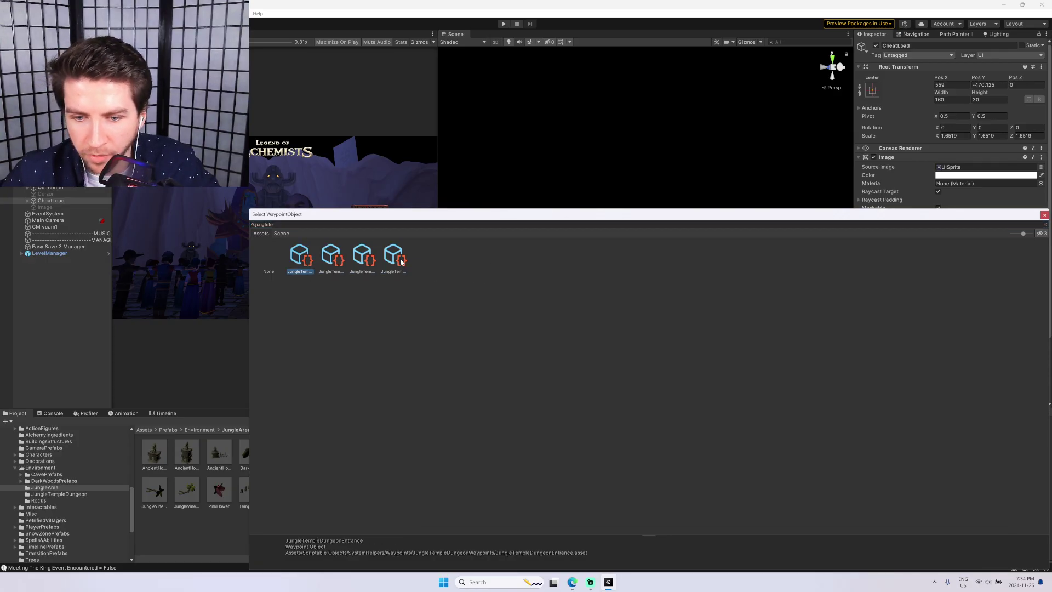
key("Return")
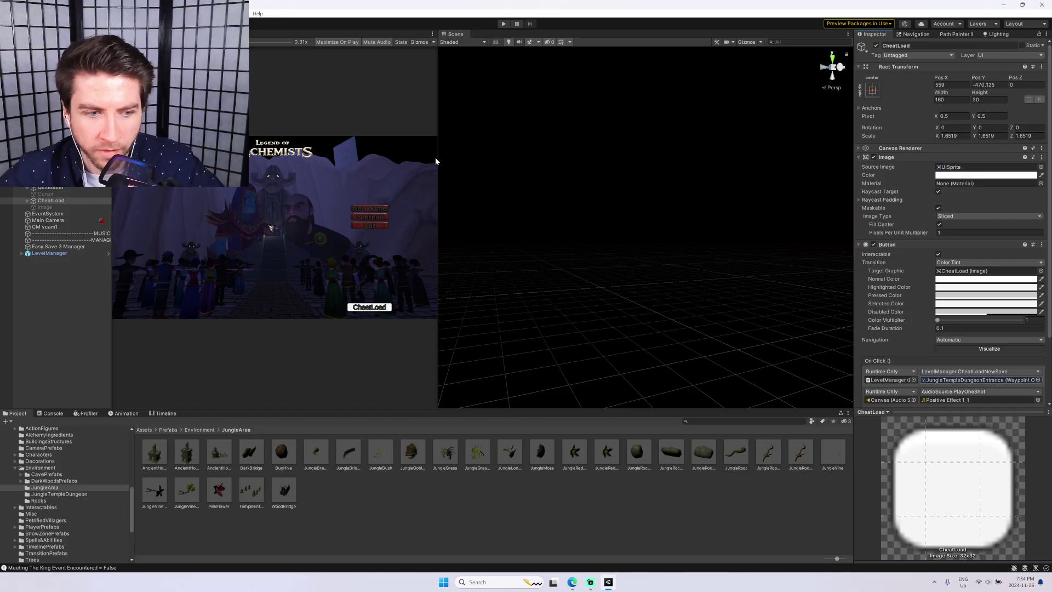
left_click(503, 24)
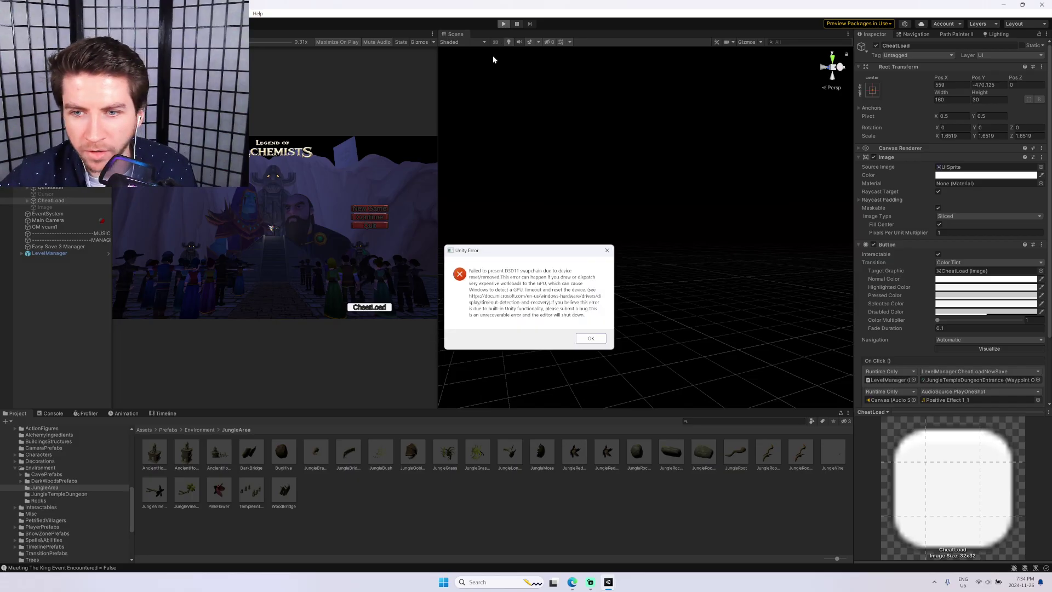
Dismiss the Unity error, reopen the LegendOfAlchemists project and close the Unity Hub window.
left_click(589, 338)
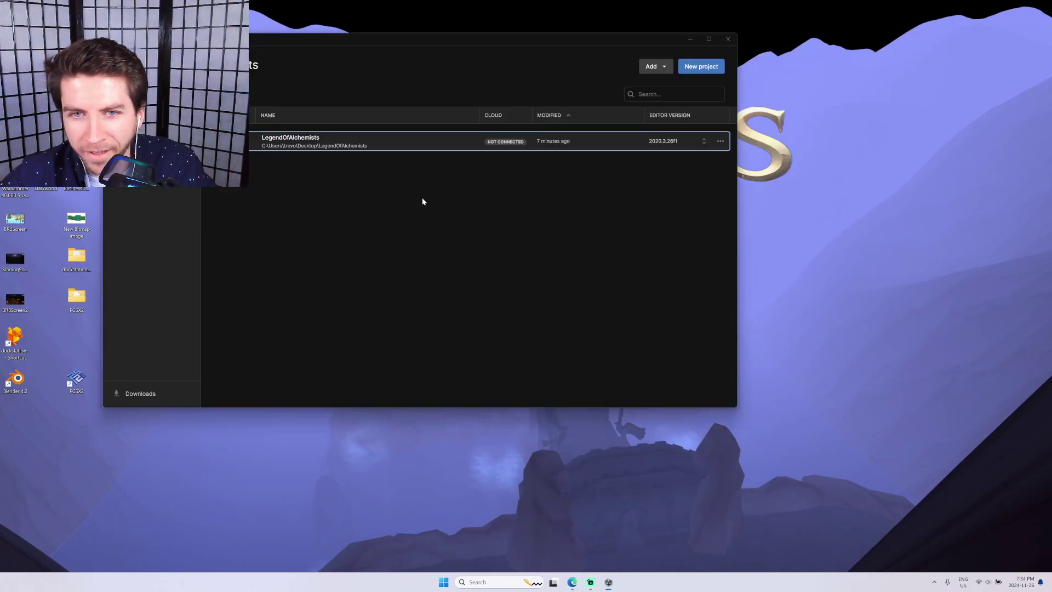
left_click(727, 39)
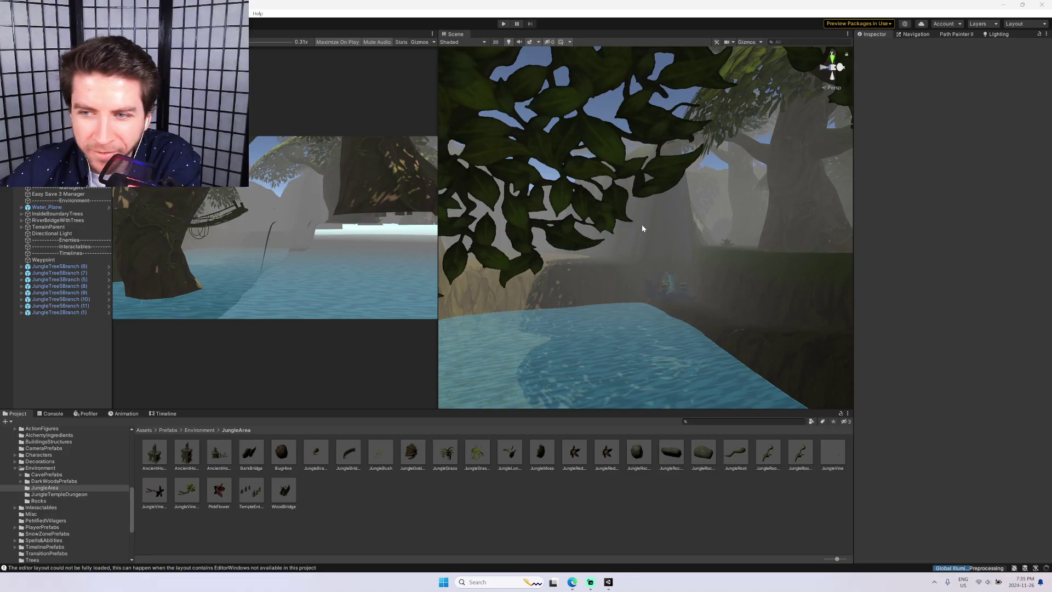
Look over the riverbank plants, the giant tree and the surrounding forest in the jungle scene.
right_click_drag(667, 223, 490, 227)
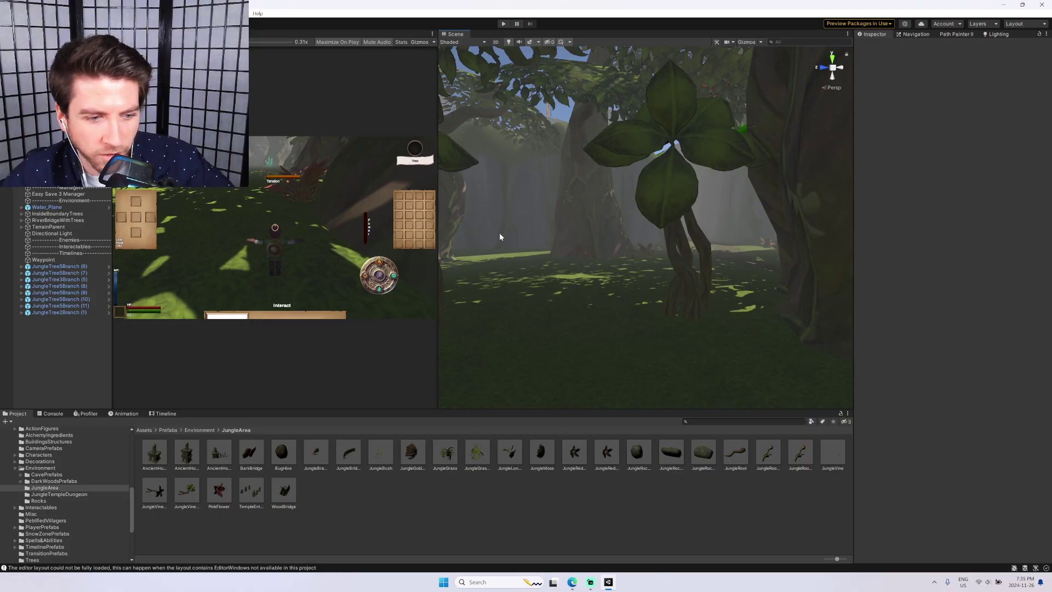
right_click_drag(513, 225, 732, 220)
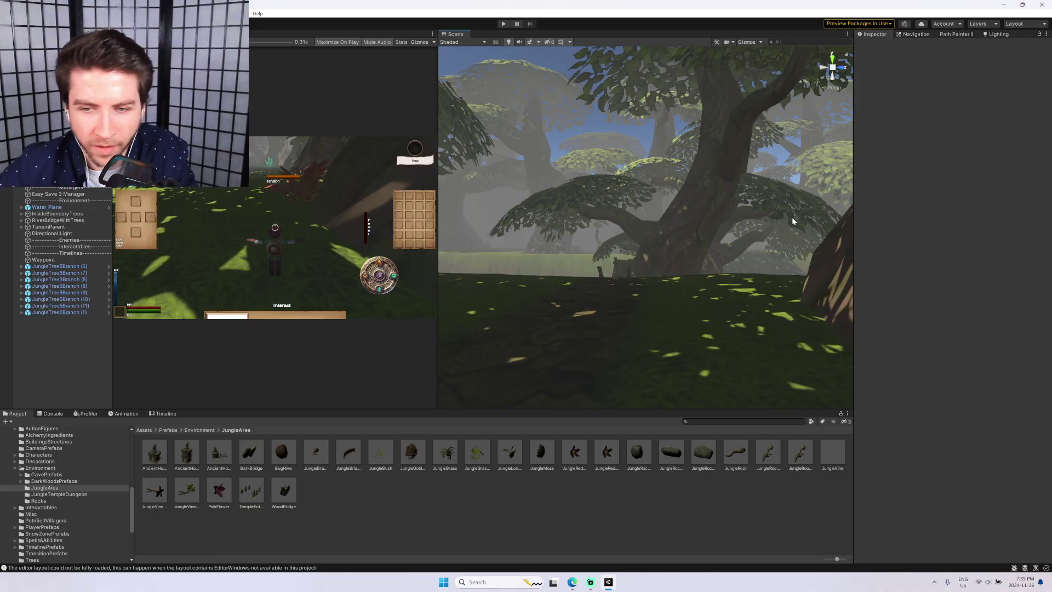
scroll(669, 225, "up", 10)
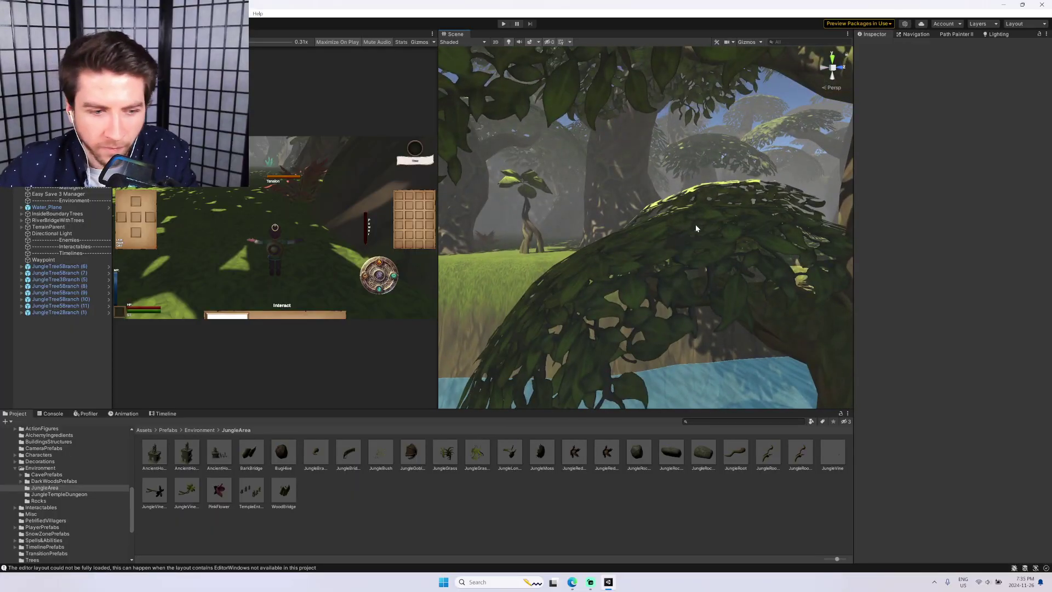